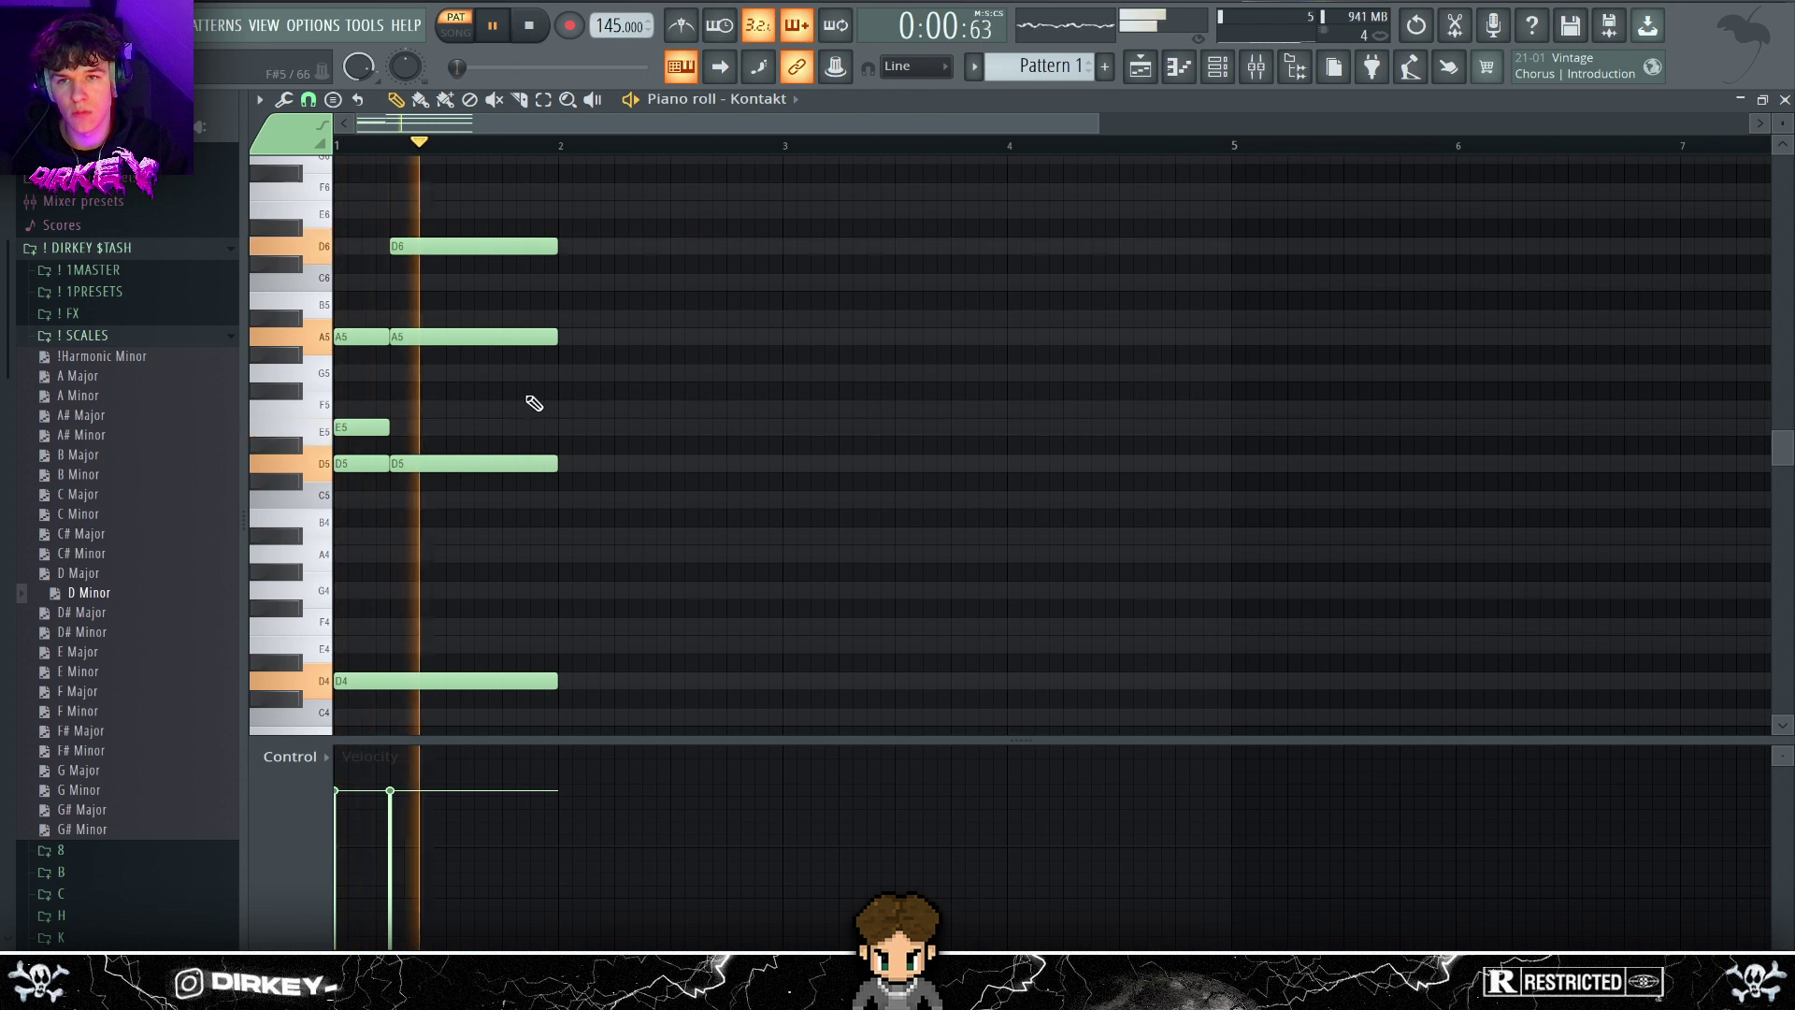
- Revoice the second chord as A4, D5 and F5, and add a D5, F5 and A5 chord at bar 2
key("space")
left_click_drag(472, 207, 488, 309)
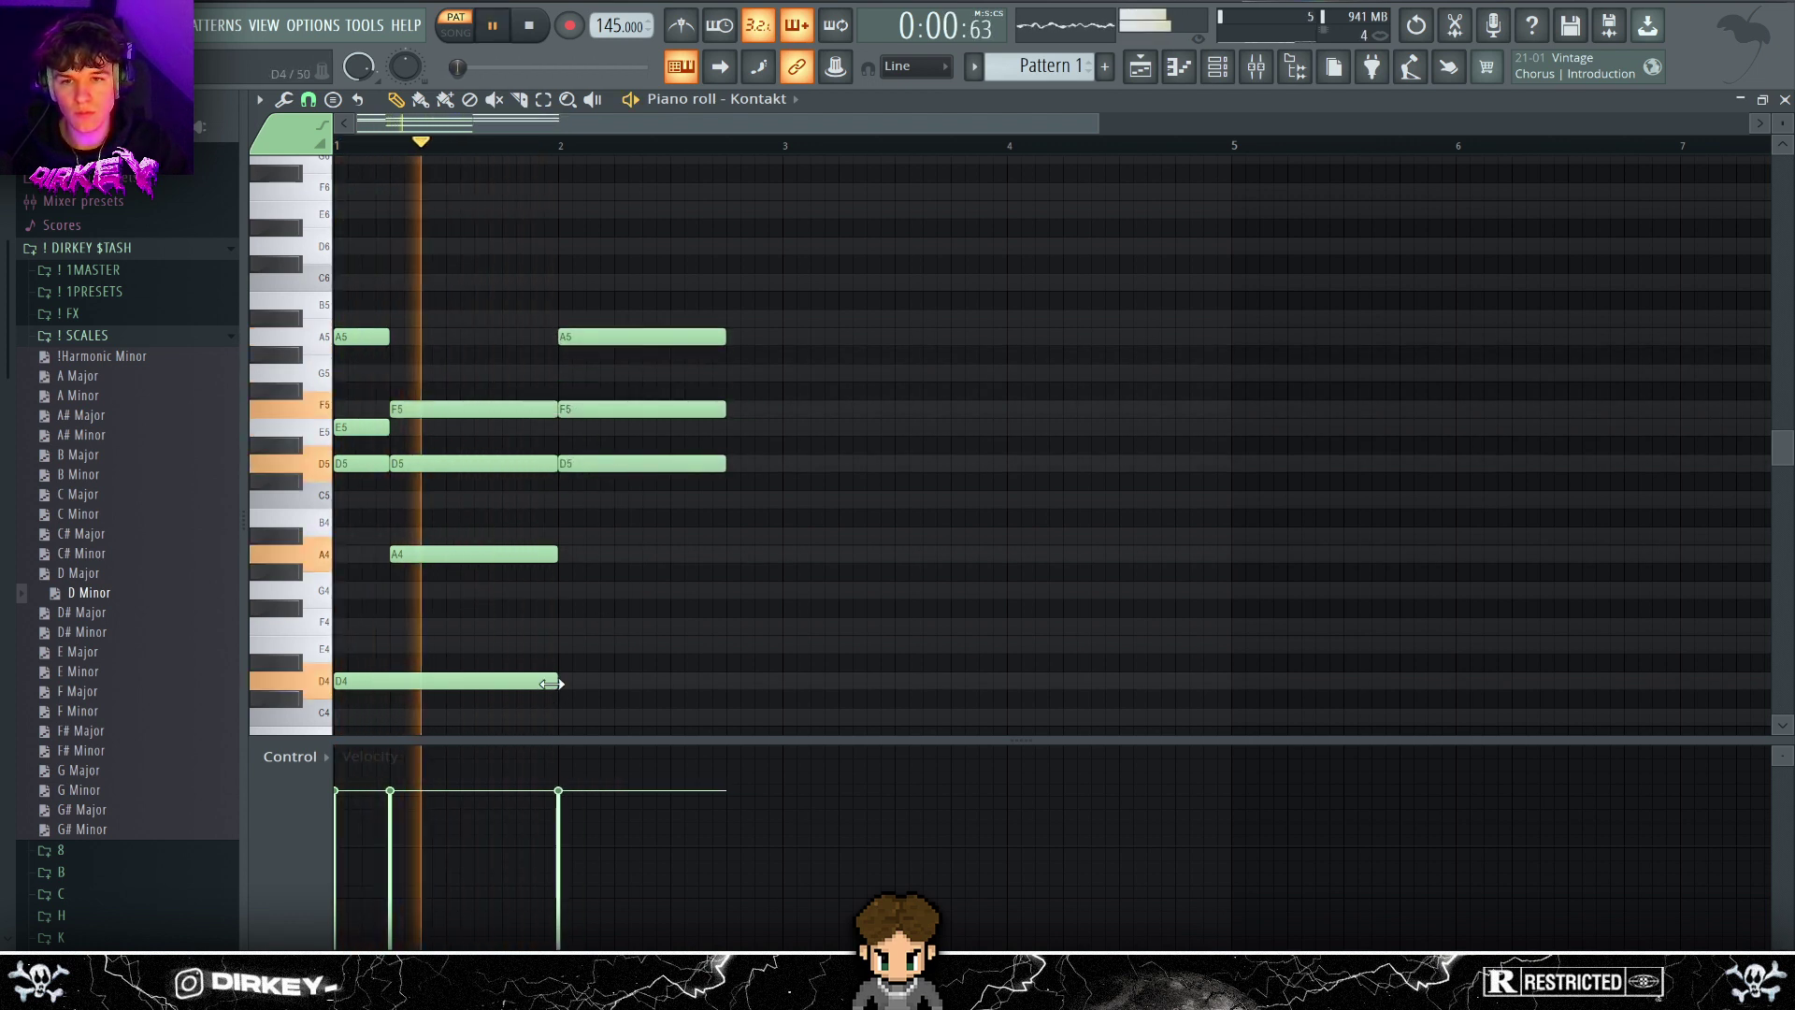
- Extend the D4 bass note to the start of bar 3
left_click(561, 682)
right_click(729, 681)
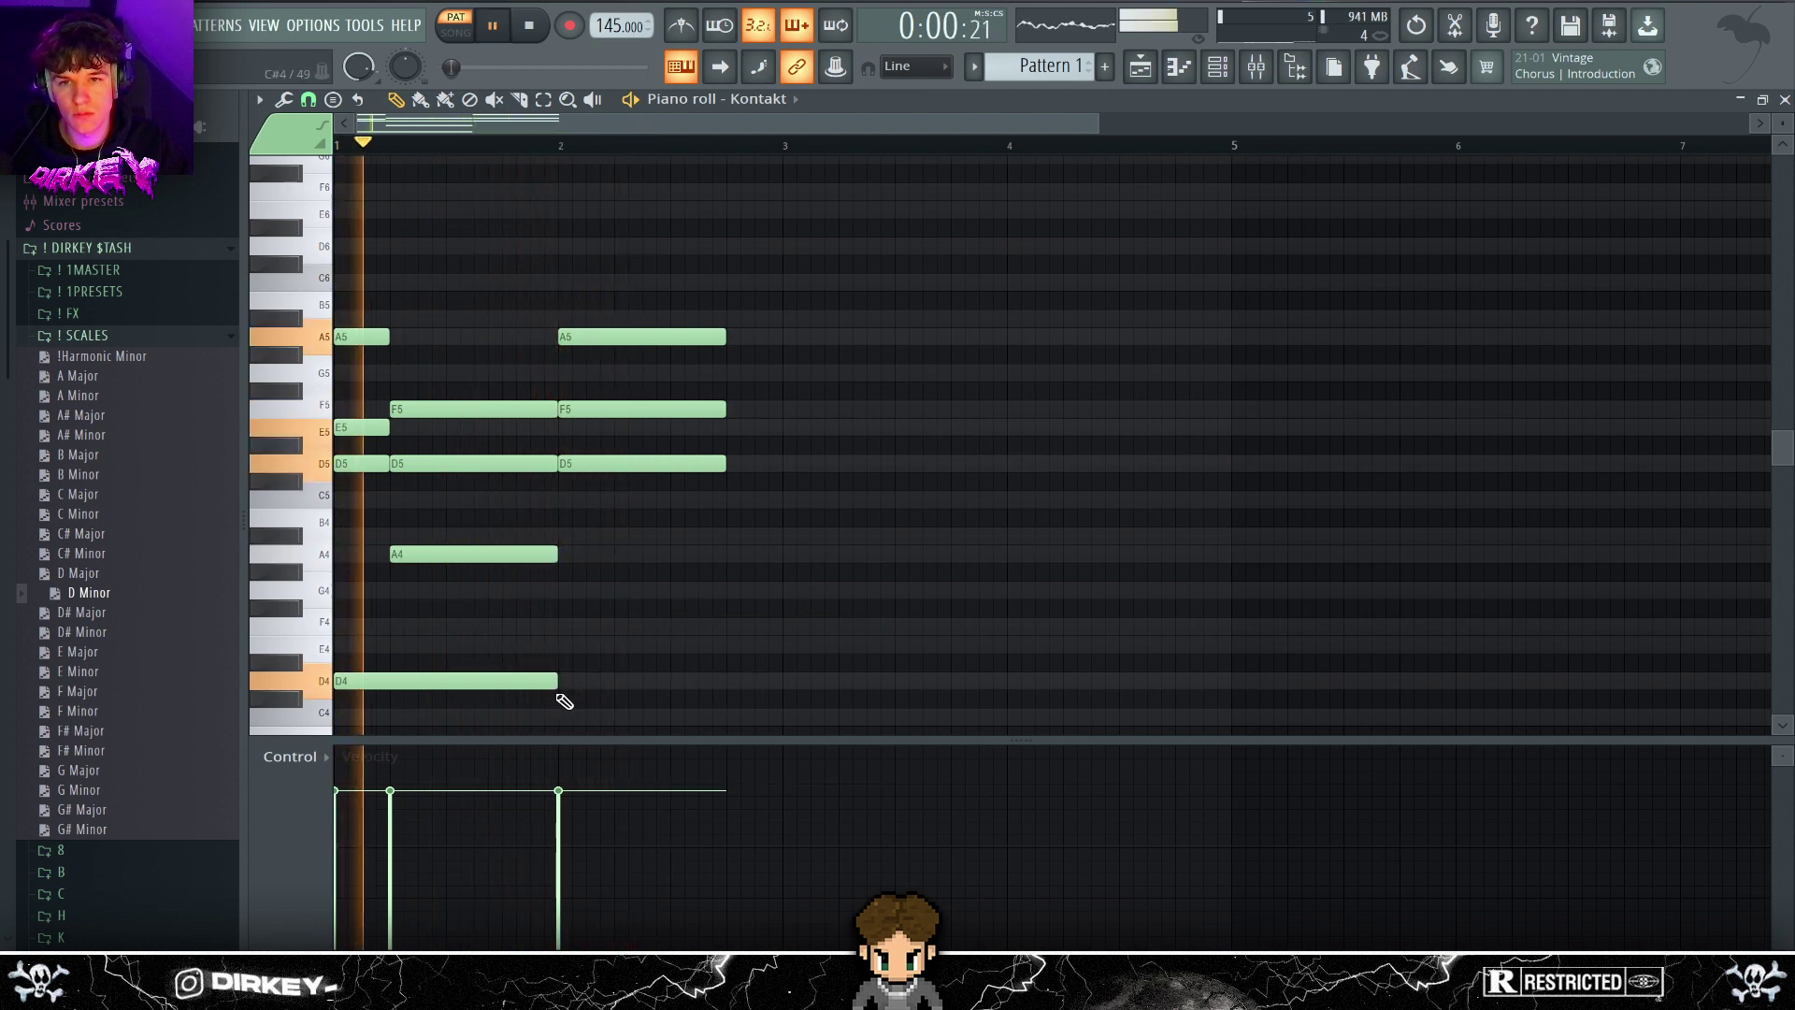
left_click_drag(558, 682, 777, 686)
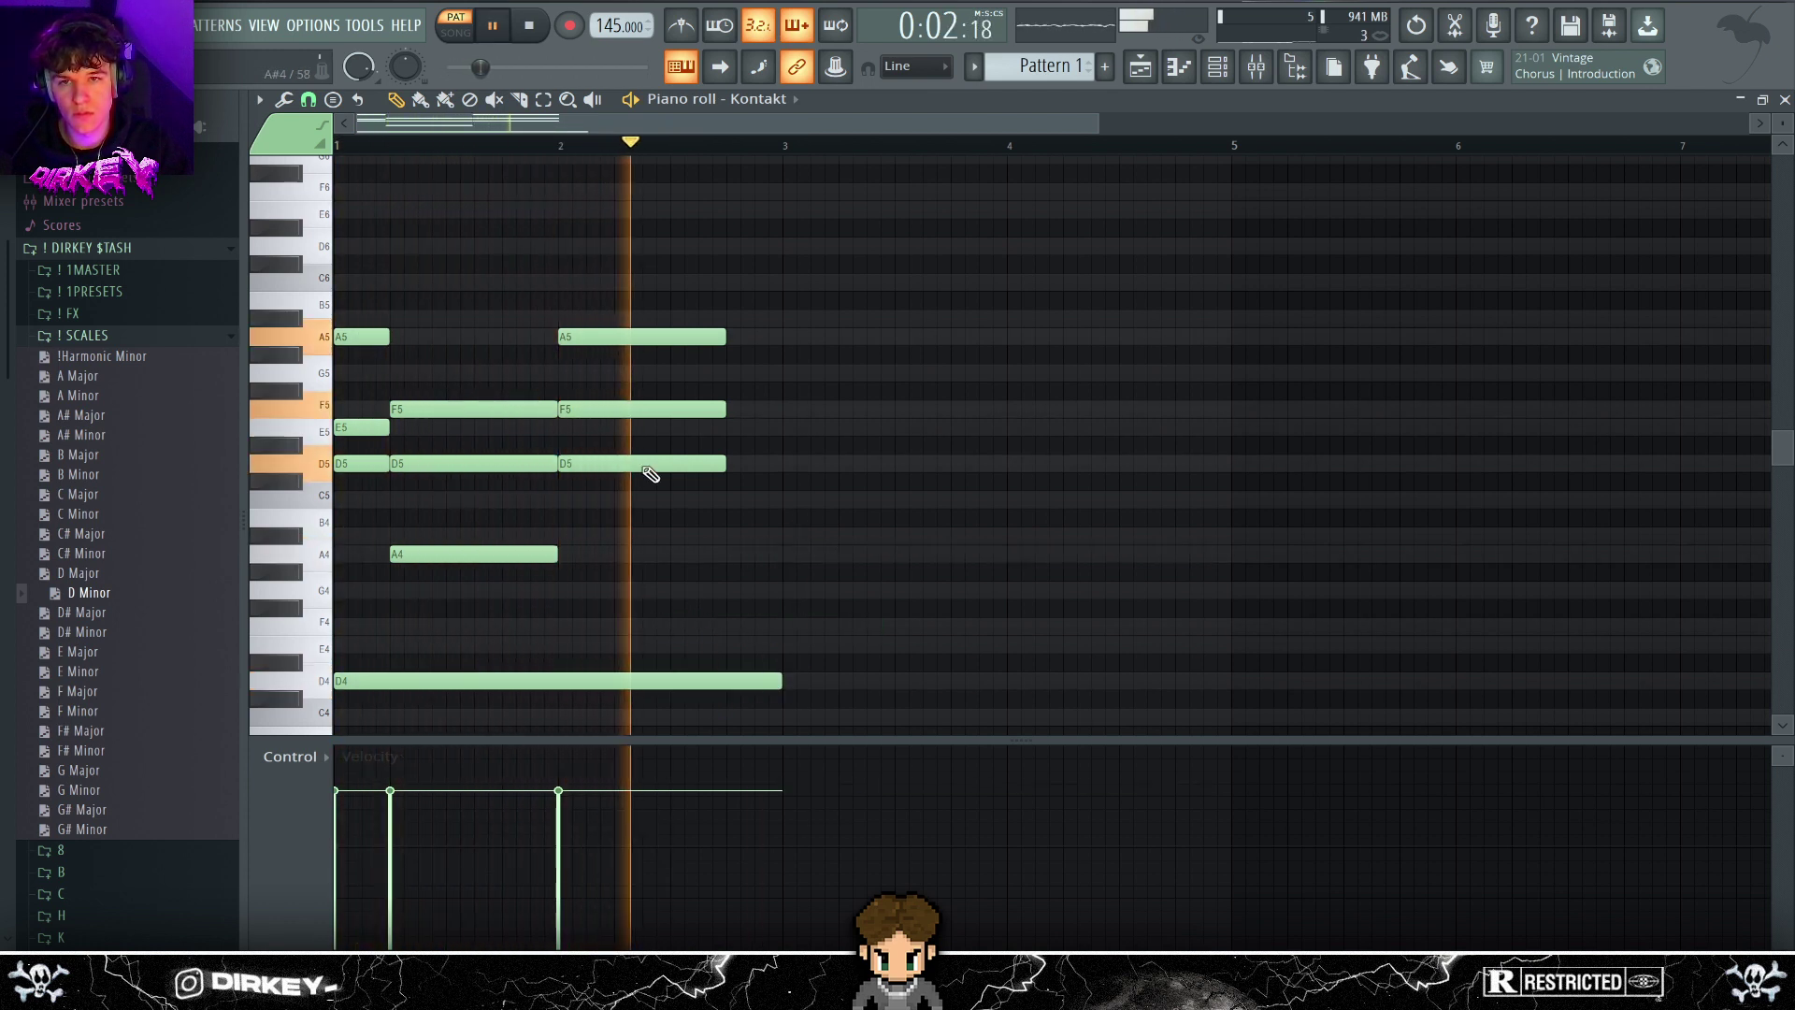
- Strum the start times of the D5, F5 and A5 chord at bar 2, preserving the note ends
key("alt+s")
key("space")
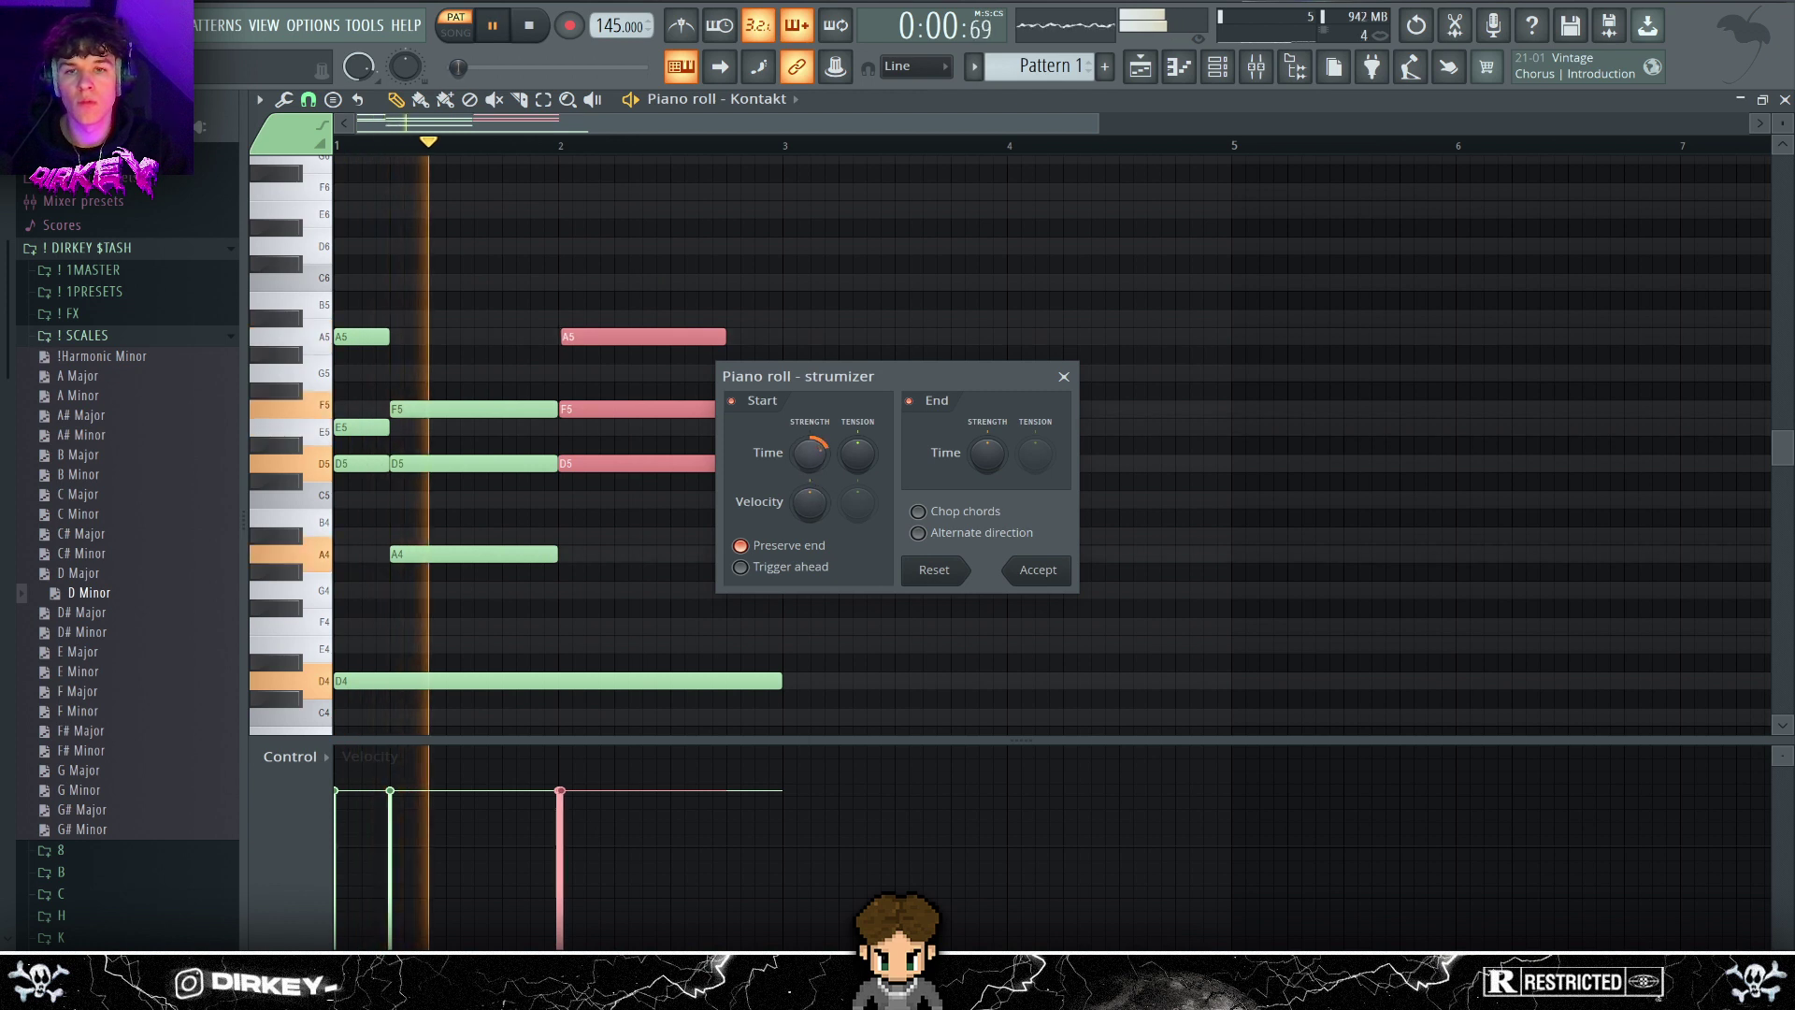
left_click(1036, 570)
key("space")
left_click_drag(349, 290, 443, 580)
key("alt+s")
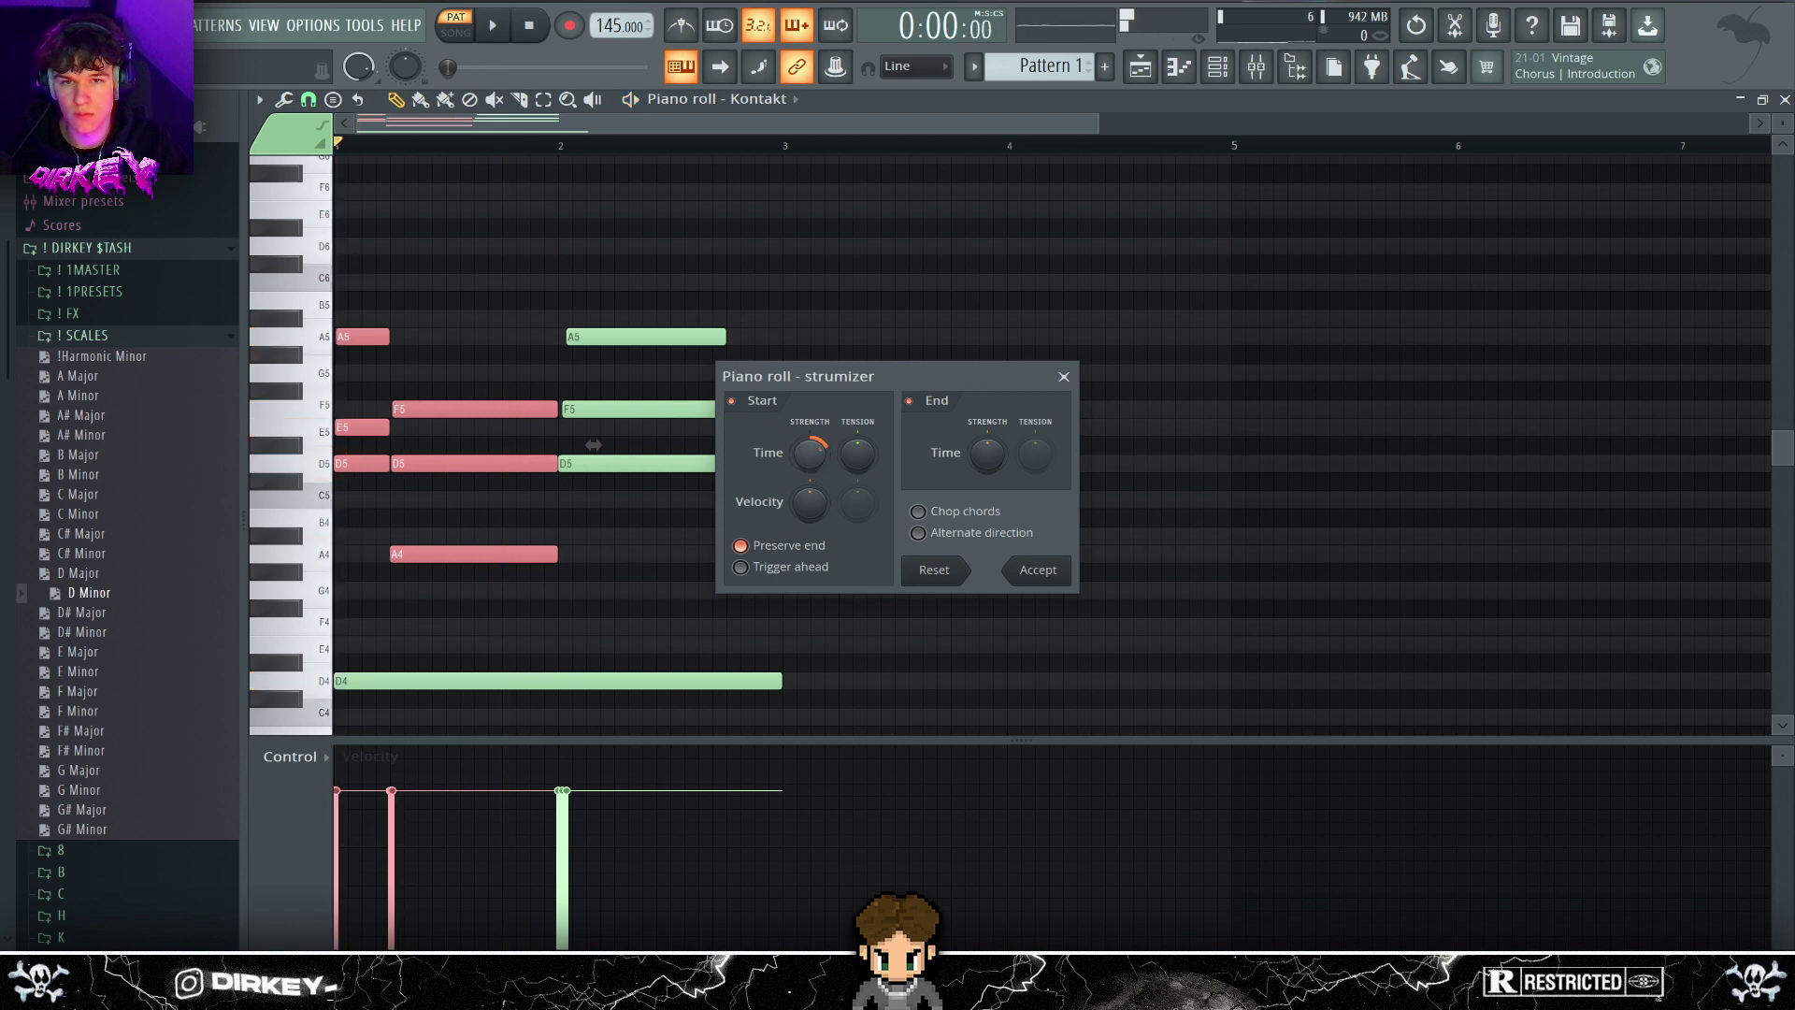
key("space")
key("space")
key("space")
key("Return")
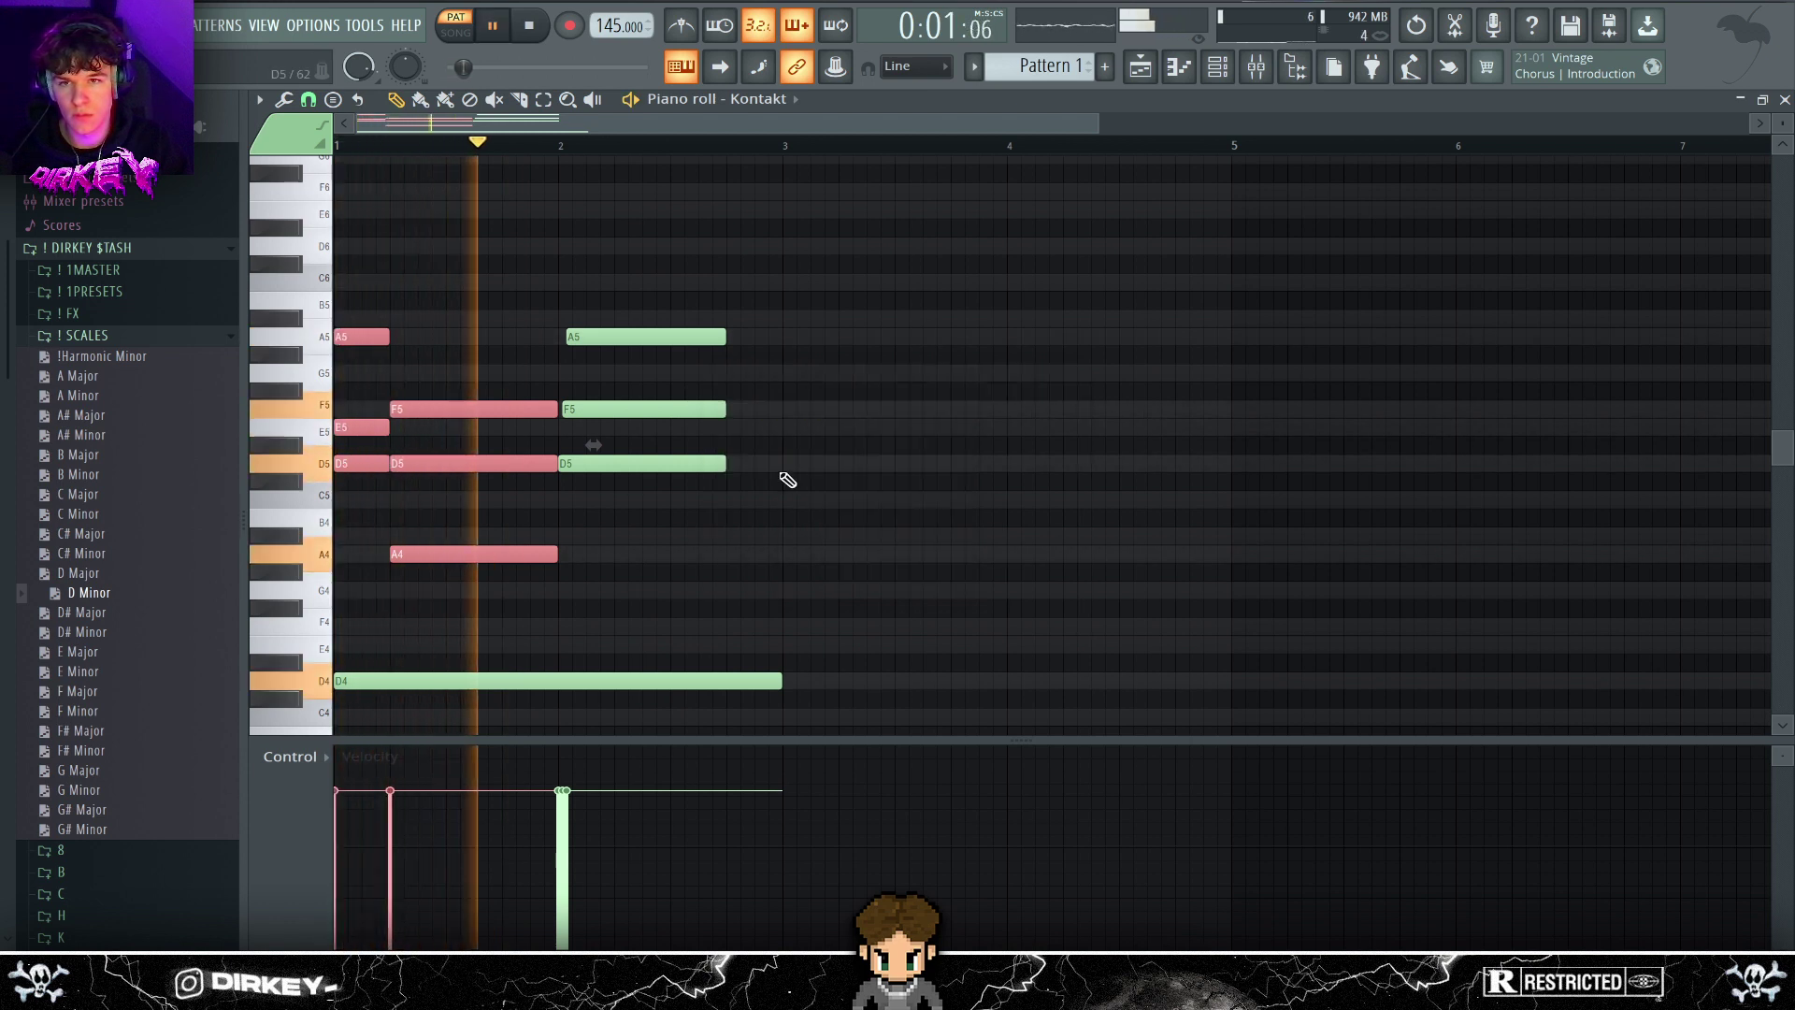
- Strum the first chord and the A4, D5 and F5 chord separately, using a lower time strength for the second one
key("alt+s")
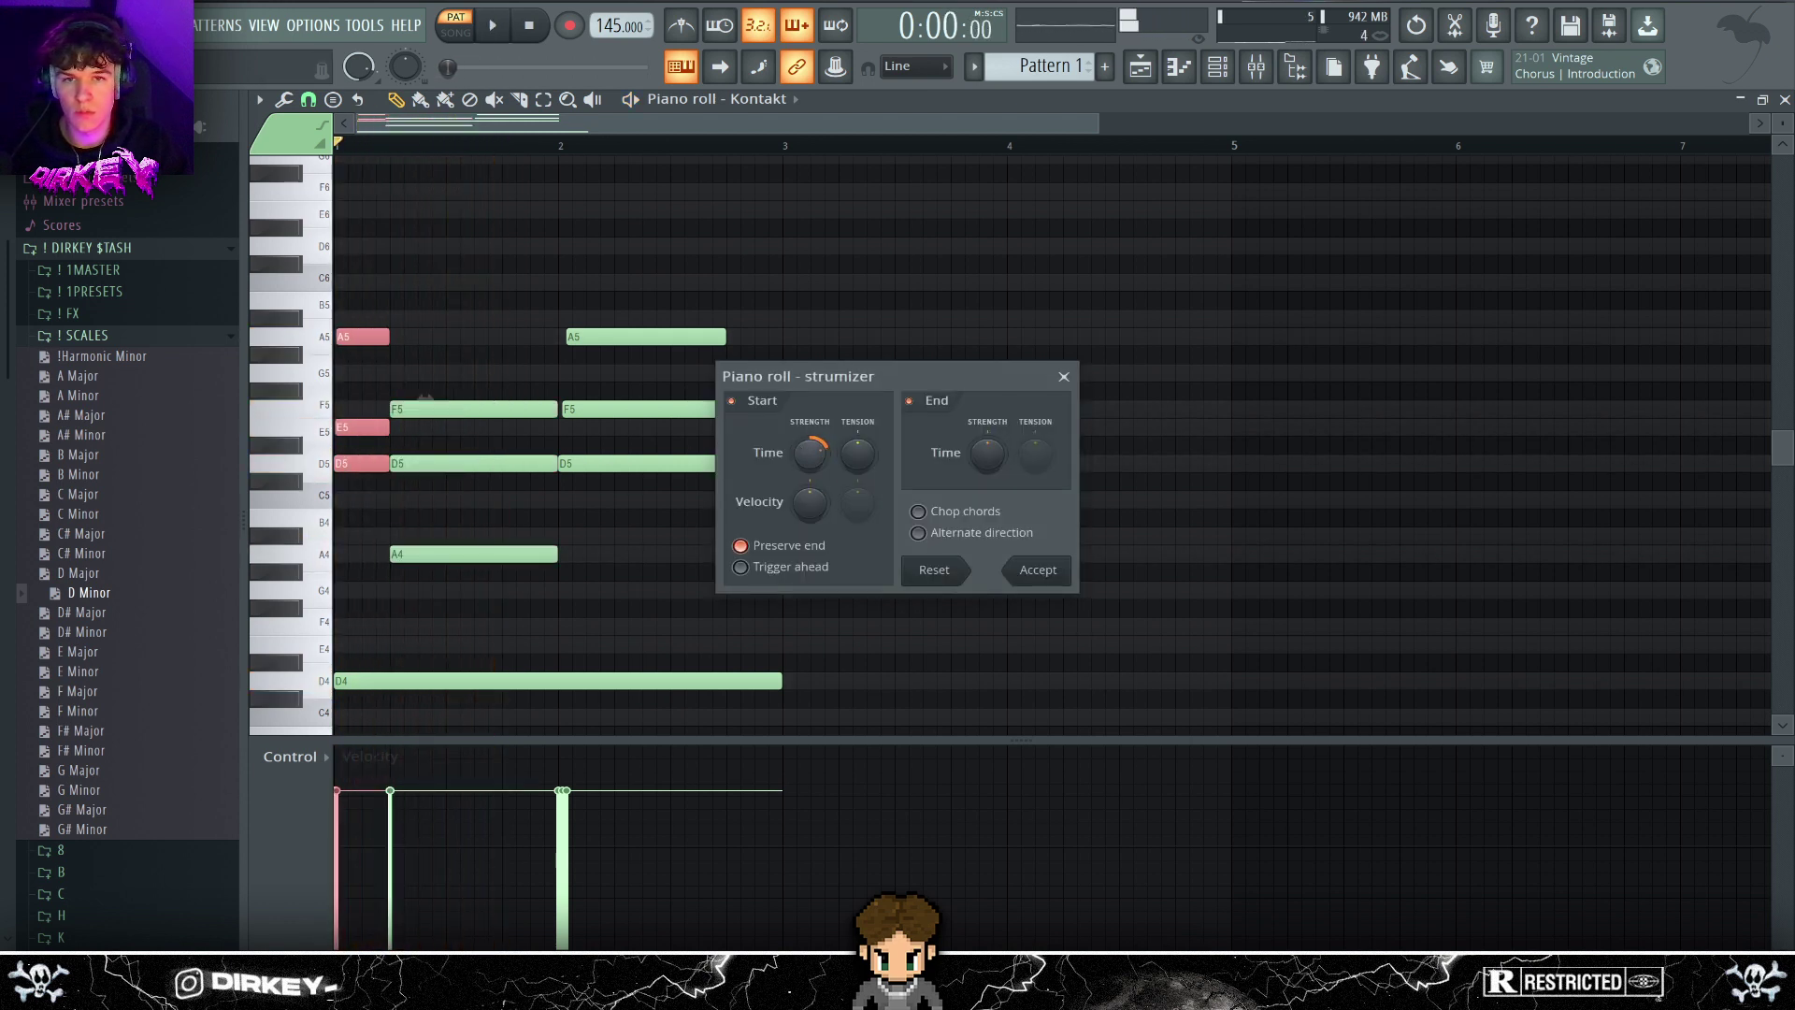
left_click(1036, 570)
left_click_drag(448, 368, 481, 629)
key("alt+s")
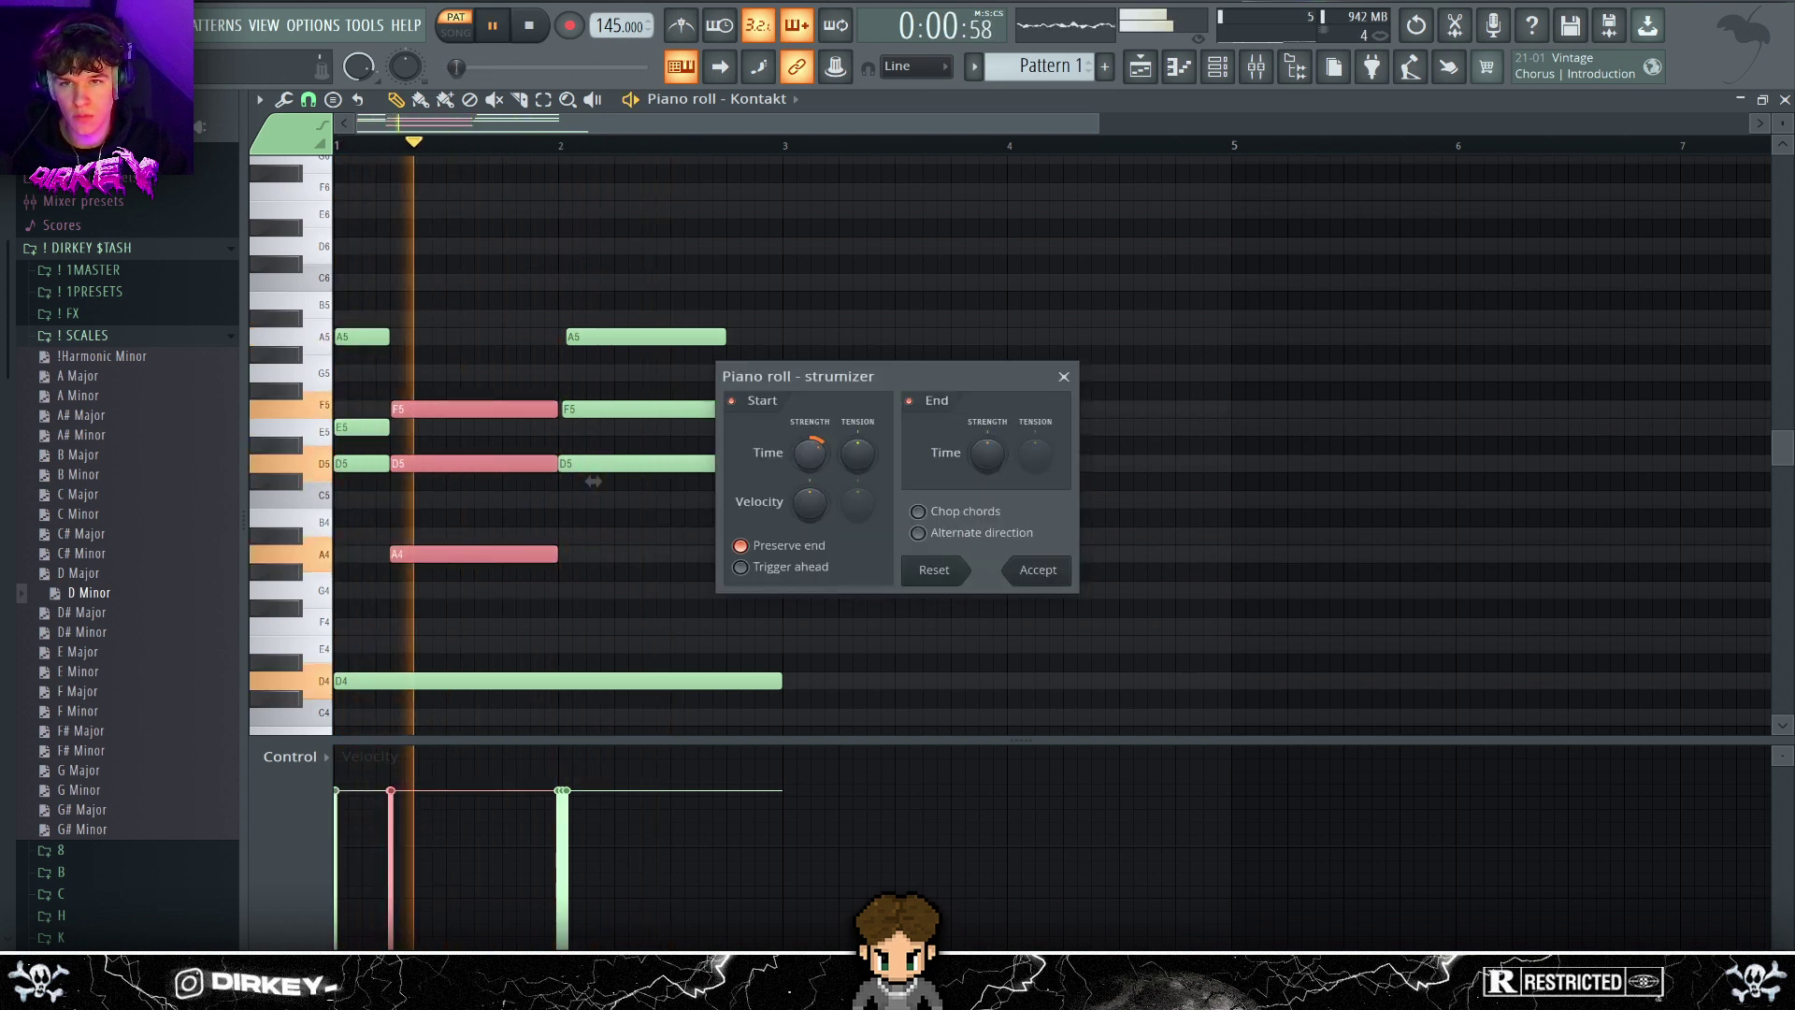
key("space")
key("space")
left_click(1038, 572)
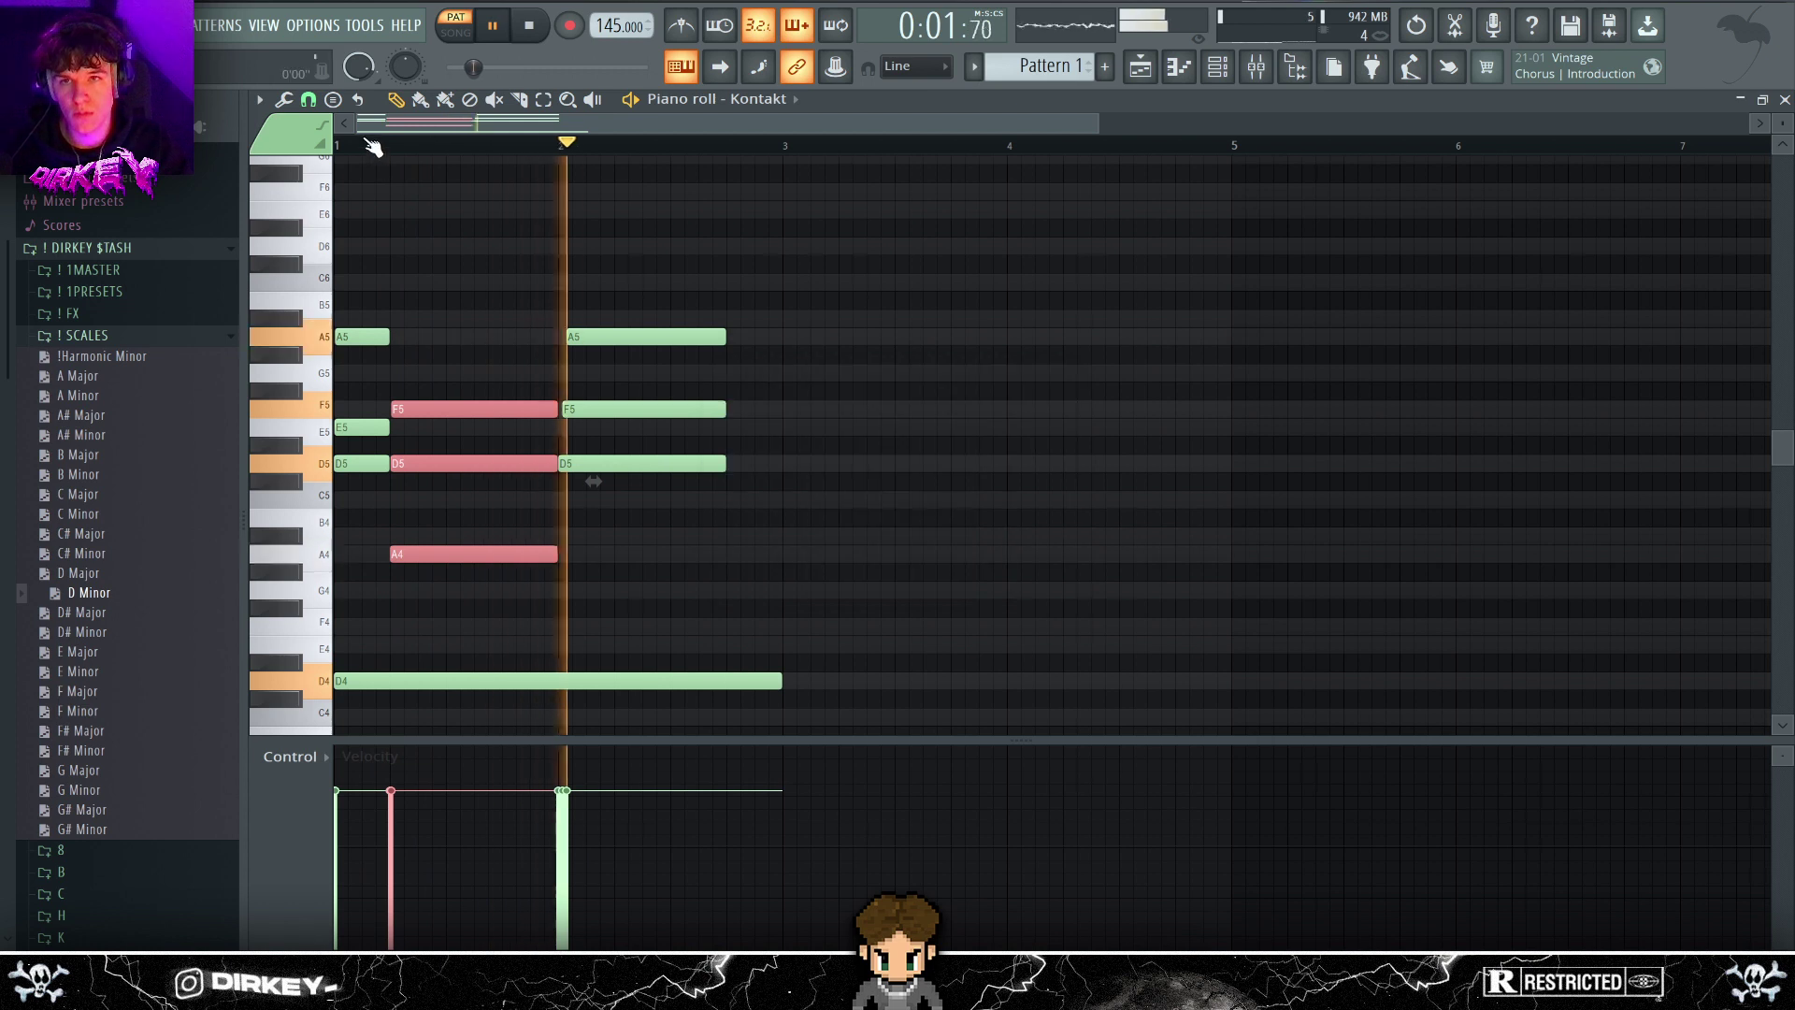
- Shift the A4 note in bar 1 slightly earlier so it starts just before the rest of its chord
left_click_drag(373, 144, 489, 252)
key("space")
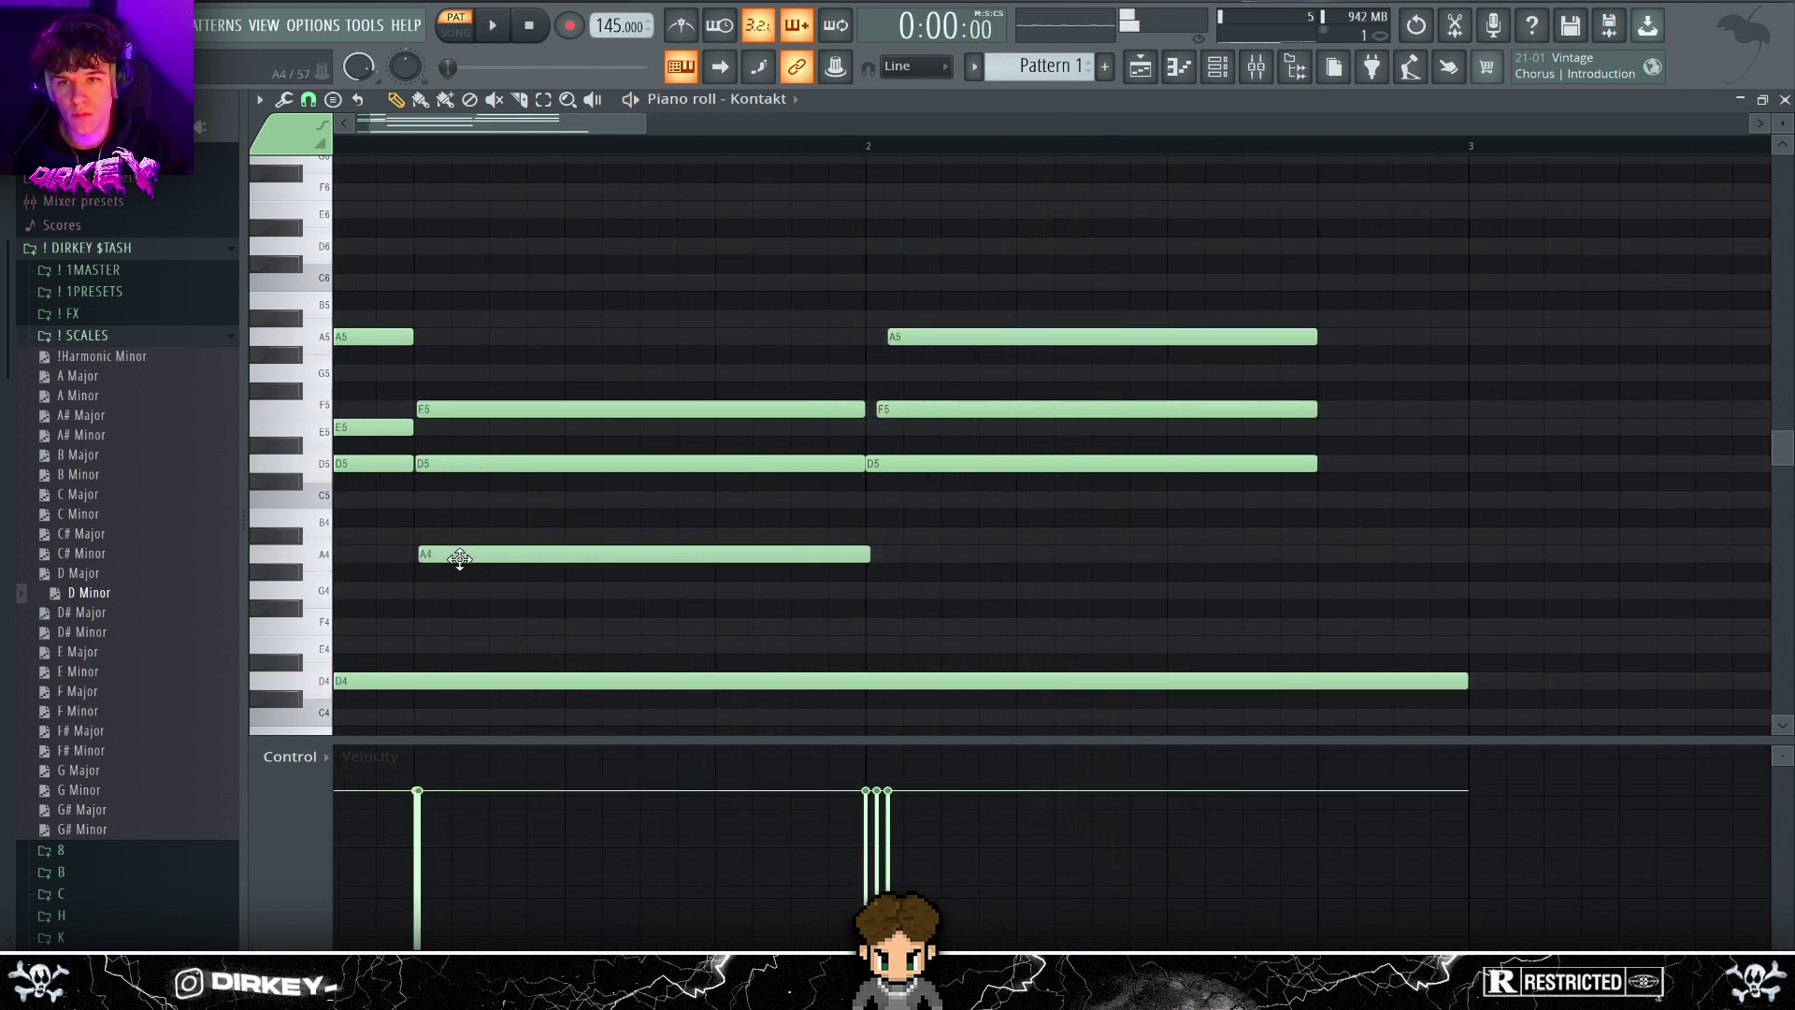
left_click_drag(481, 557, 491, 556)
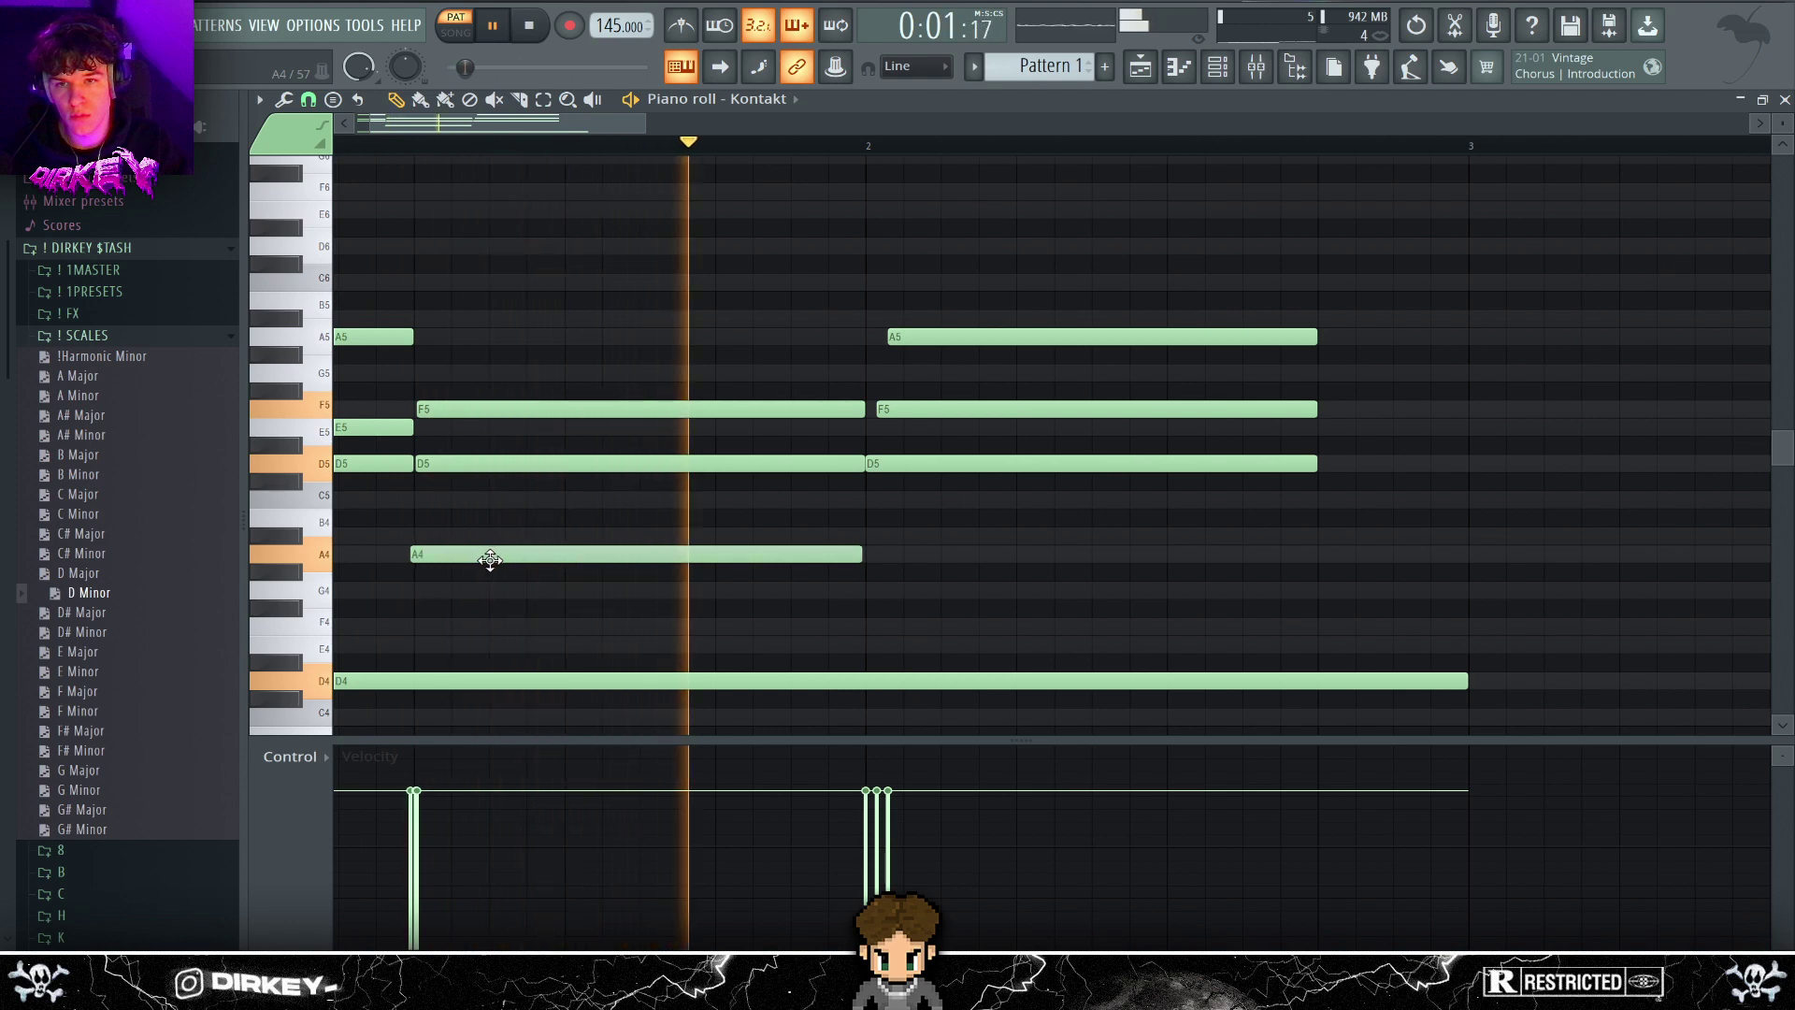
left_click(504, 482)
right_click(528, 482)
- Lengthen the three notes of the bar 2 chord to end at the start of bar 3
scroll(493, 353, "down", 4)
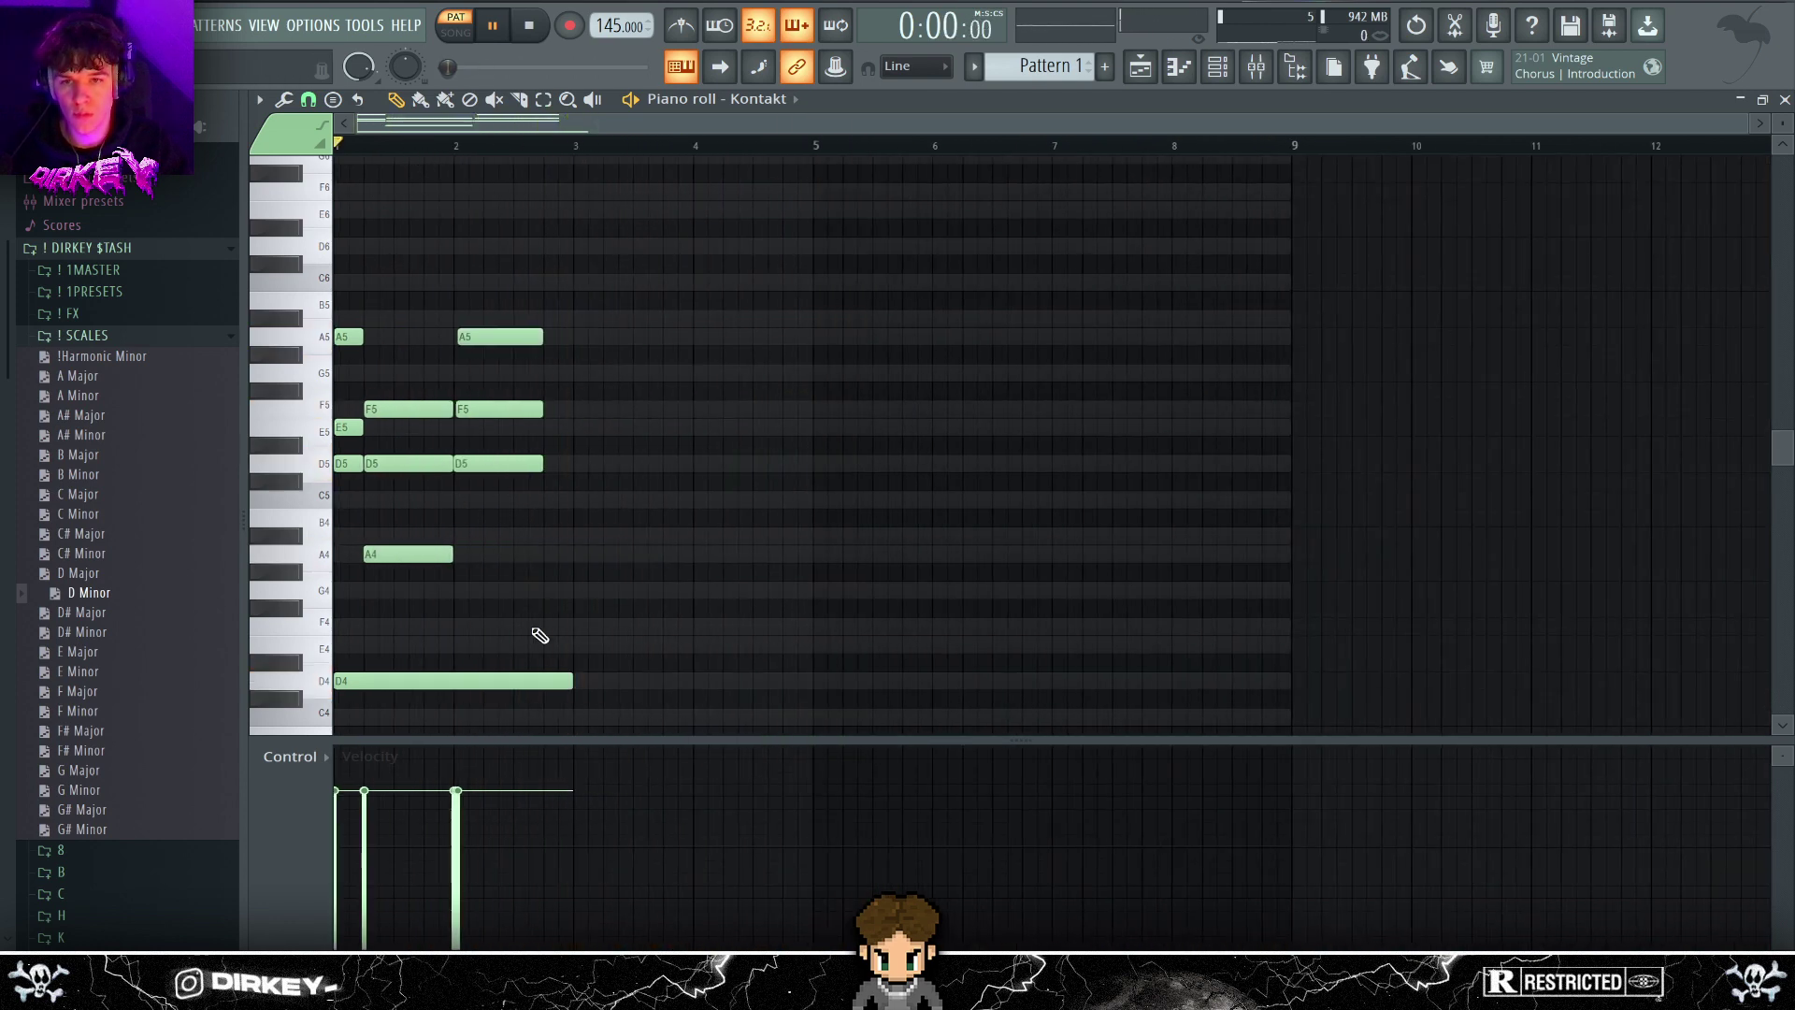
left_click_drag(573, 322, 569, 469)
key("space")
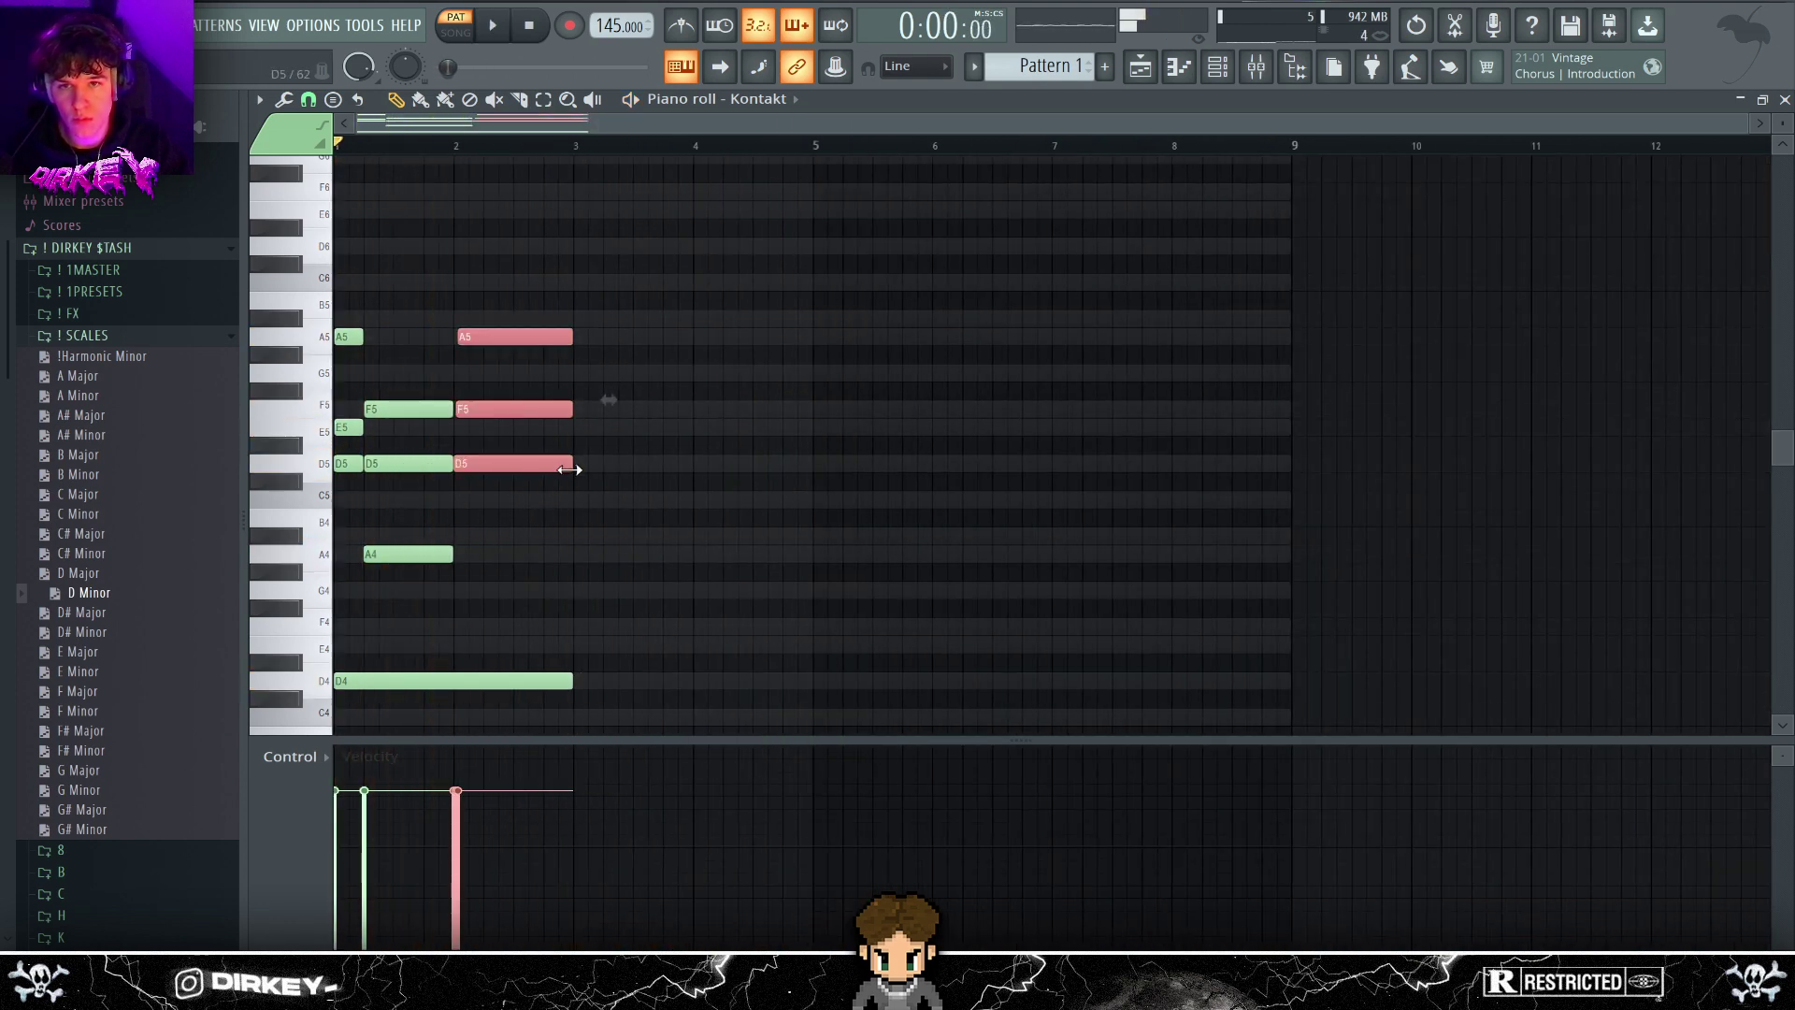
- Duplicate the two-bar chord progression into bars 3 and 4
key("ctrl+b")
scroll(569, 152, "up", 5)
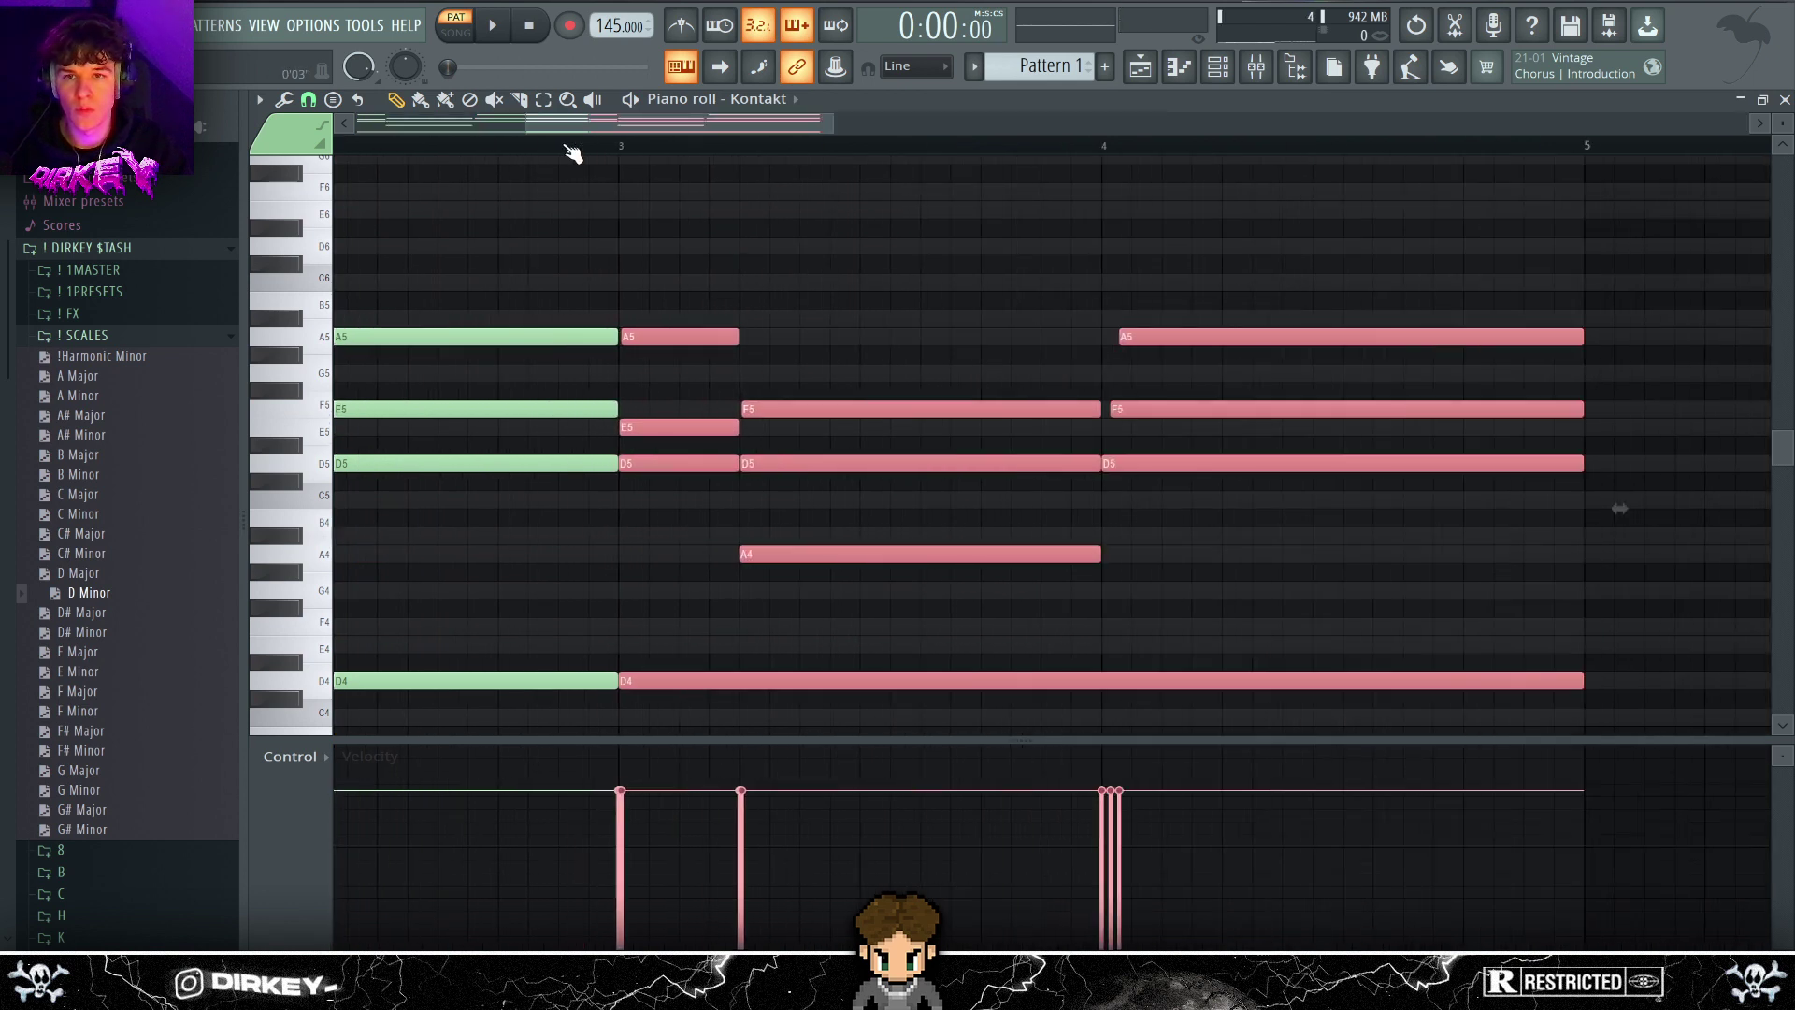
scroll(765, 155, "down", 3)
scroll(757, 160, "down", 2)
left_click(726, 209)
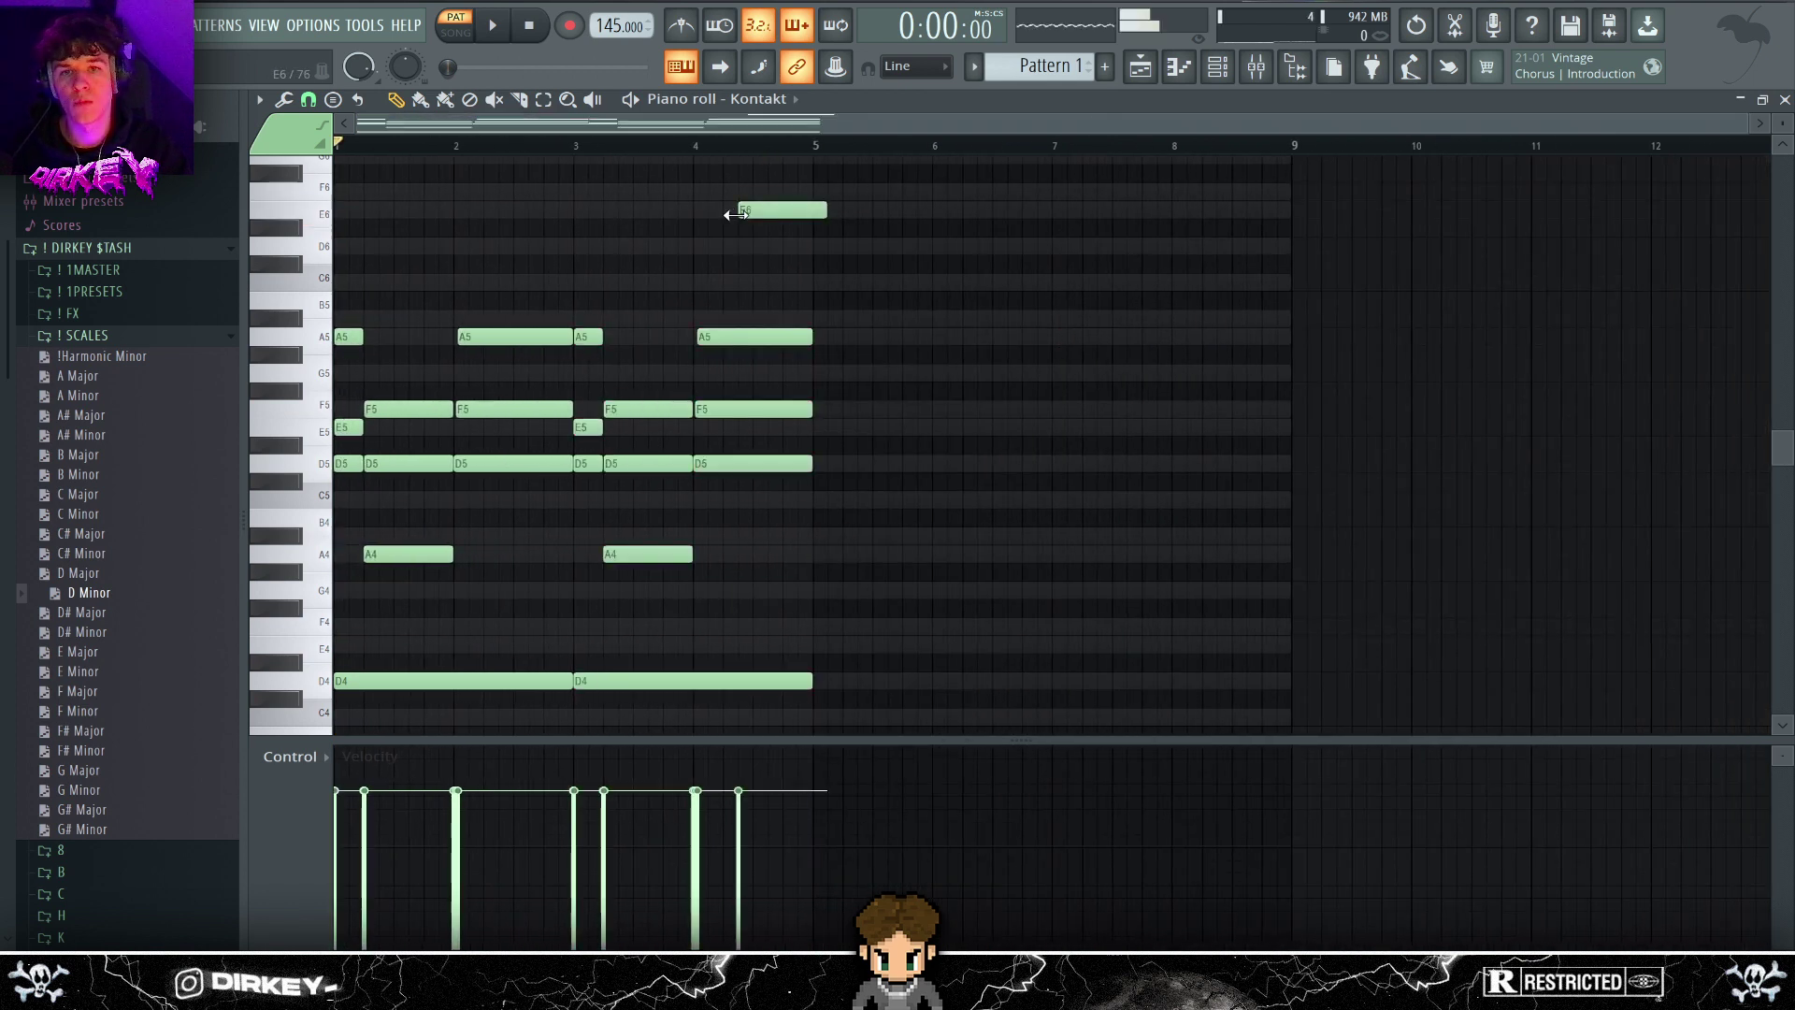
right_click(726, 209)
key("space")
- Add a quieter D3 bass note across bars 1 and 2, plus another low bass note across bars 3 and 4
scroll(601, 432, "down", 5)
key("space")
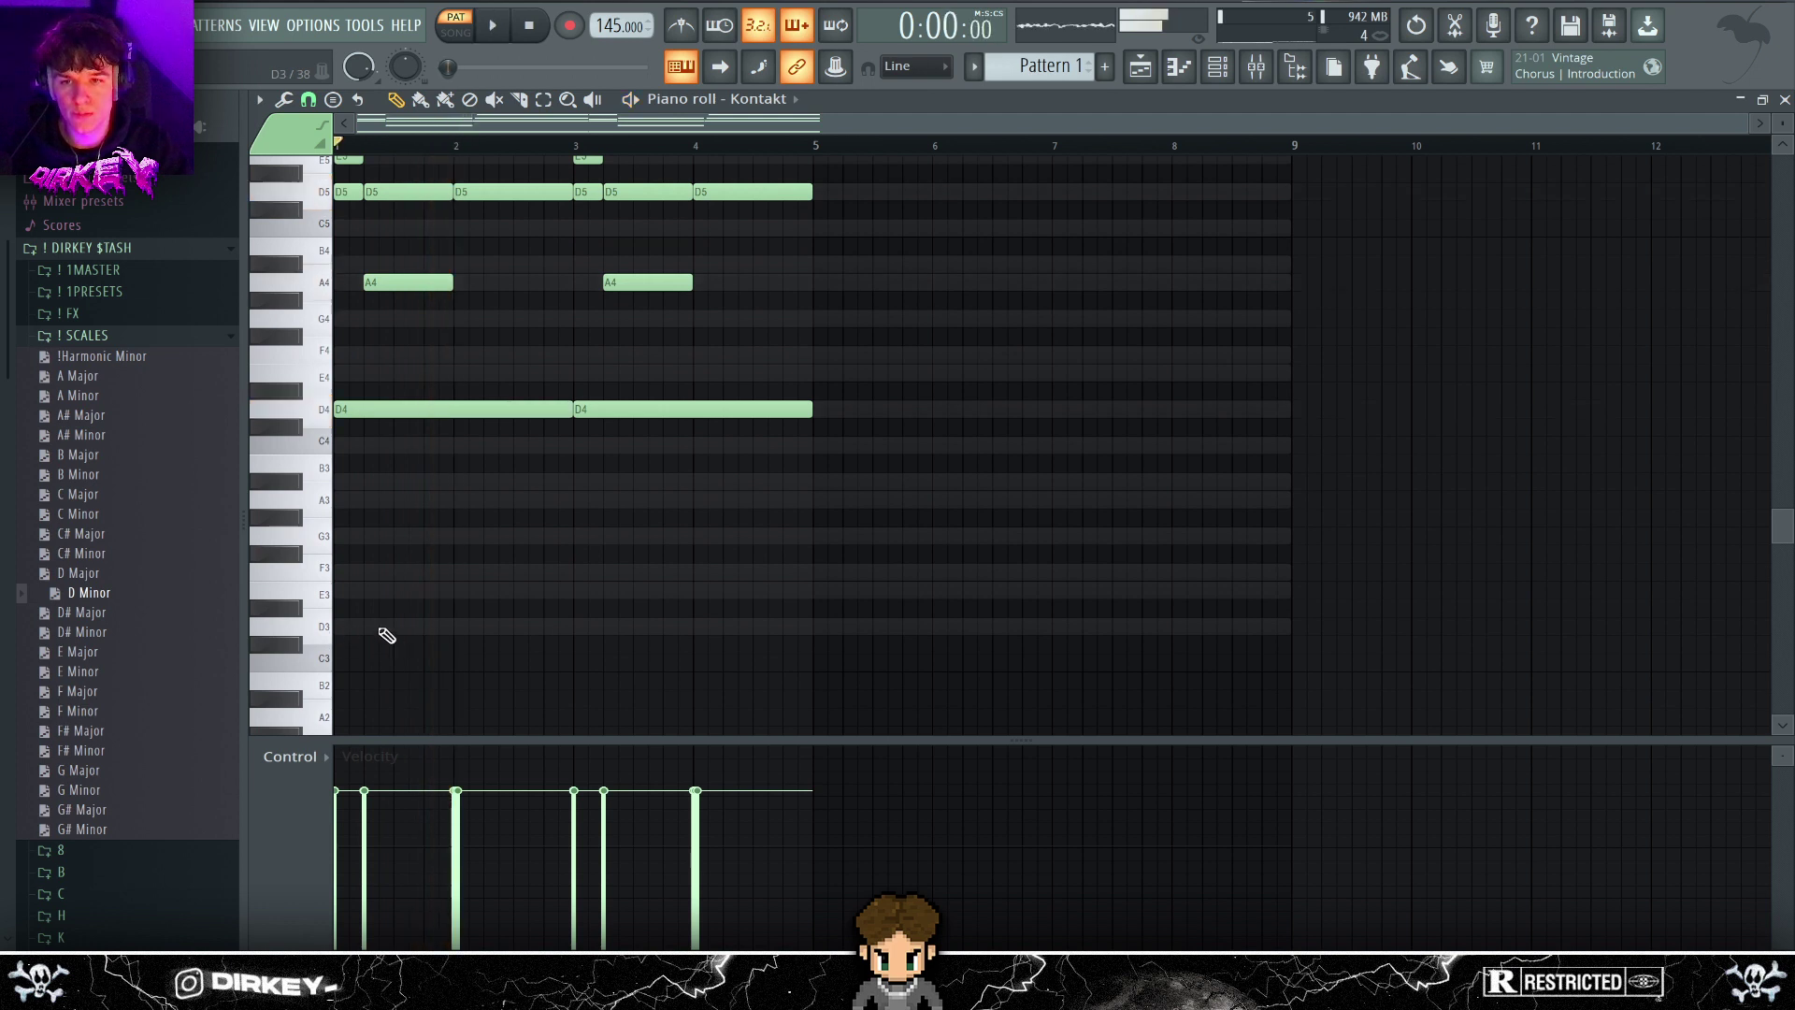
key("space")
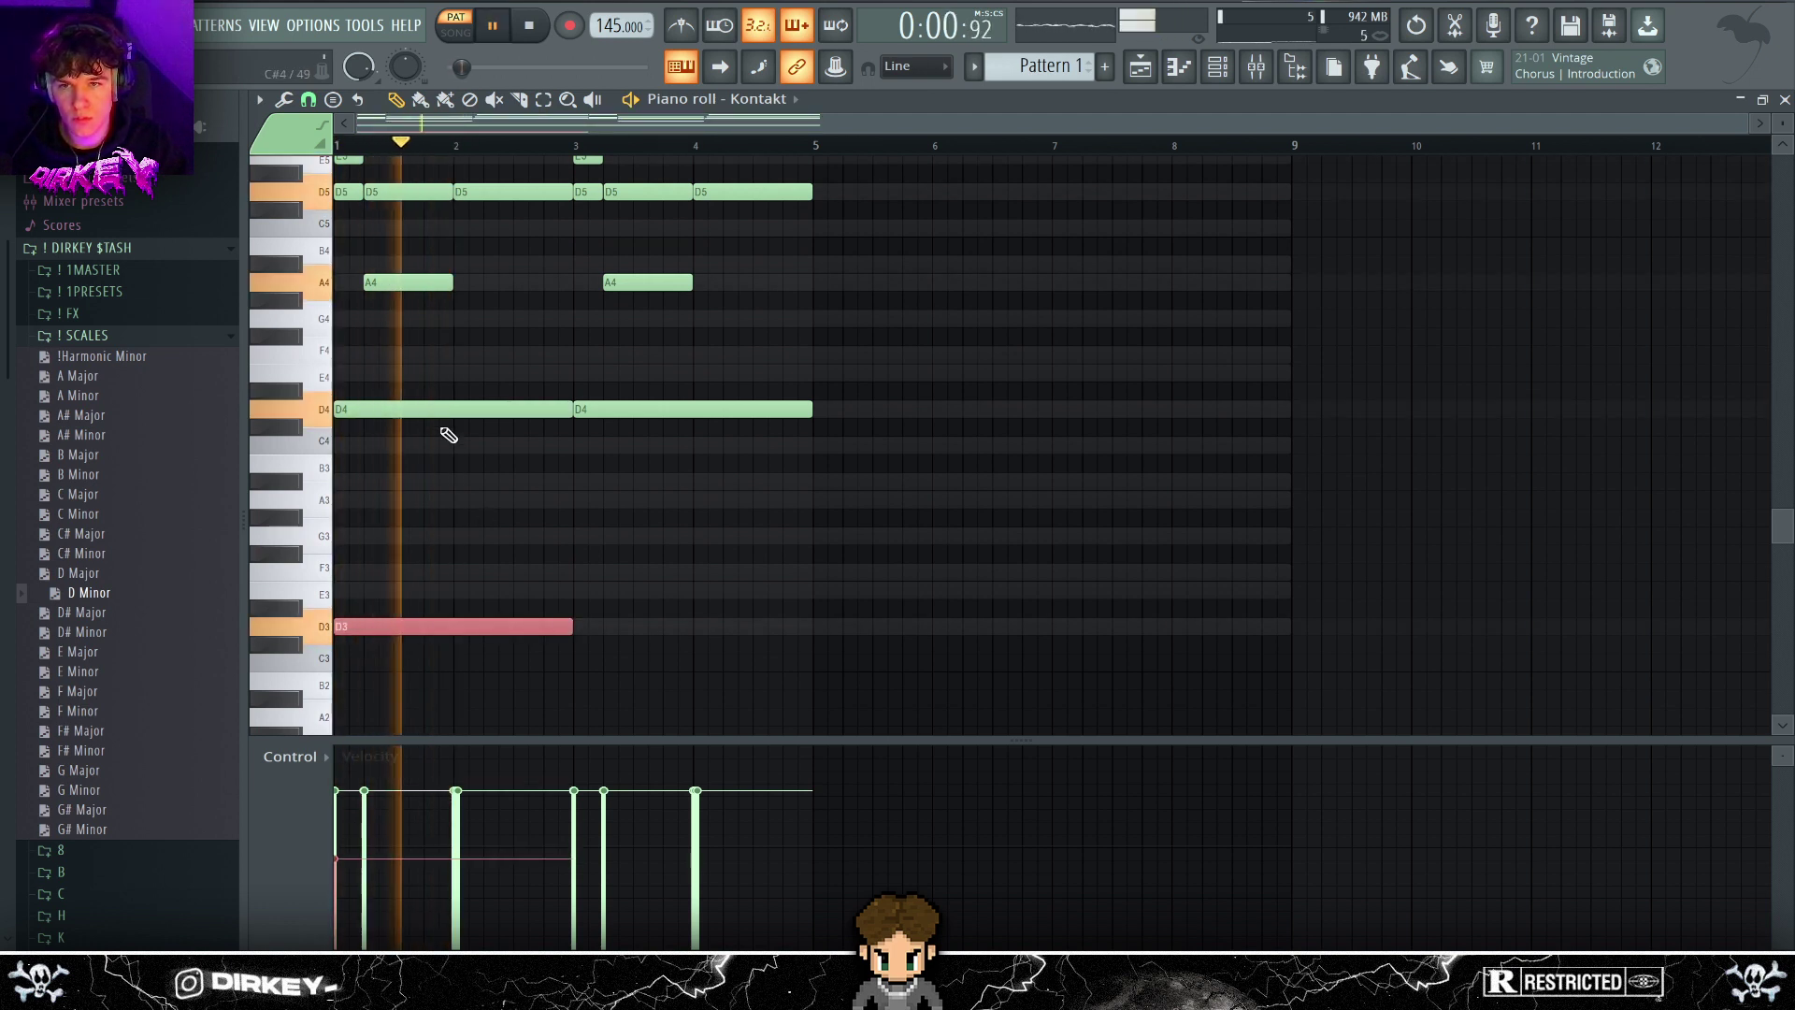
left_click(406, 409)
left_click(738, 499)
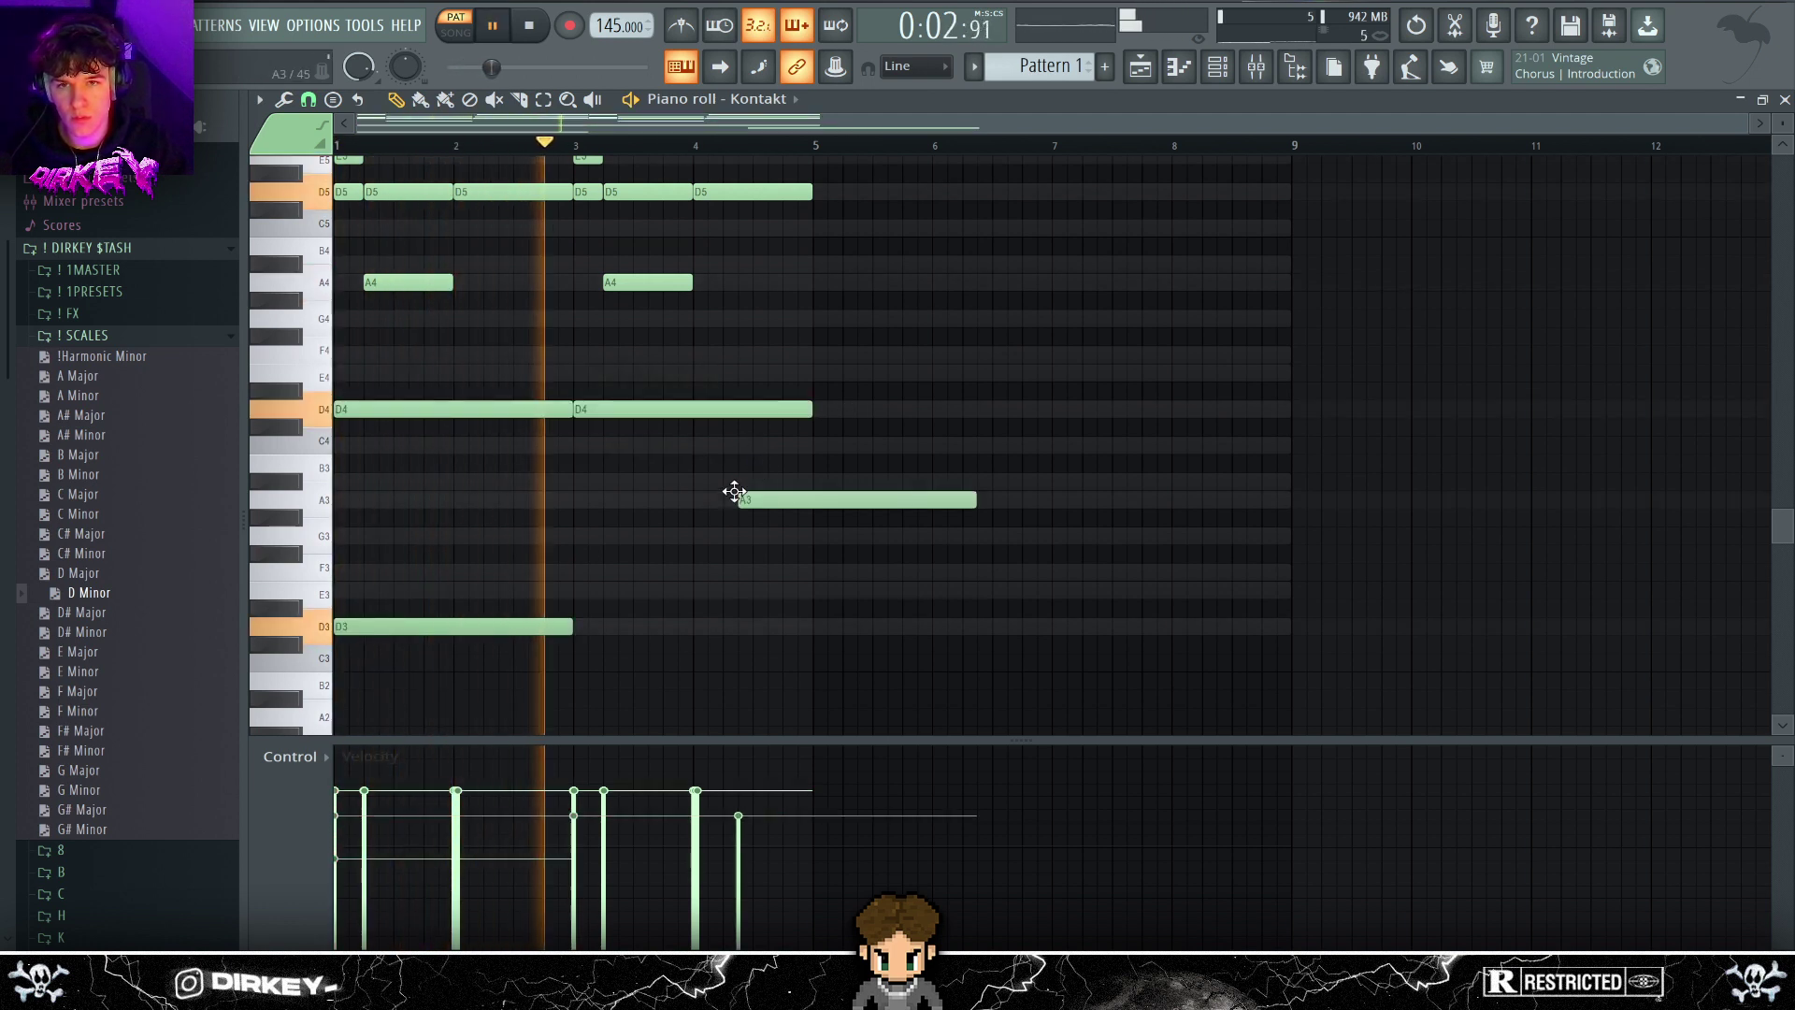
right_click(738, 499)
- Add ascending D6, E6 and F6 melody notes above the bar 4 chord
scroll(732, 540, "up", 5)
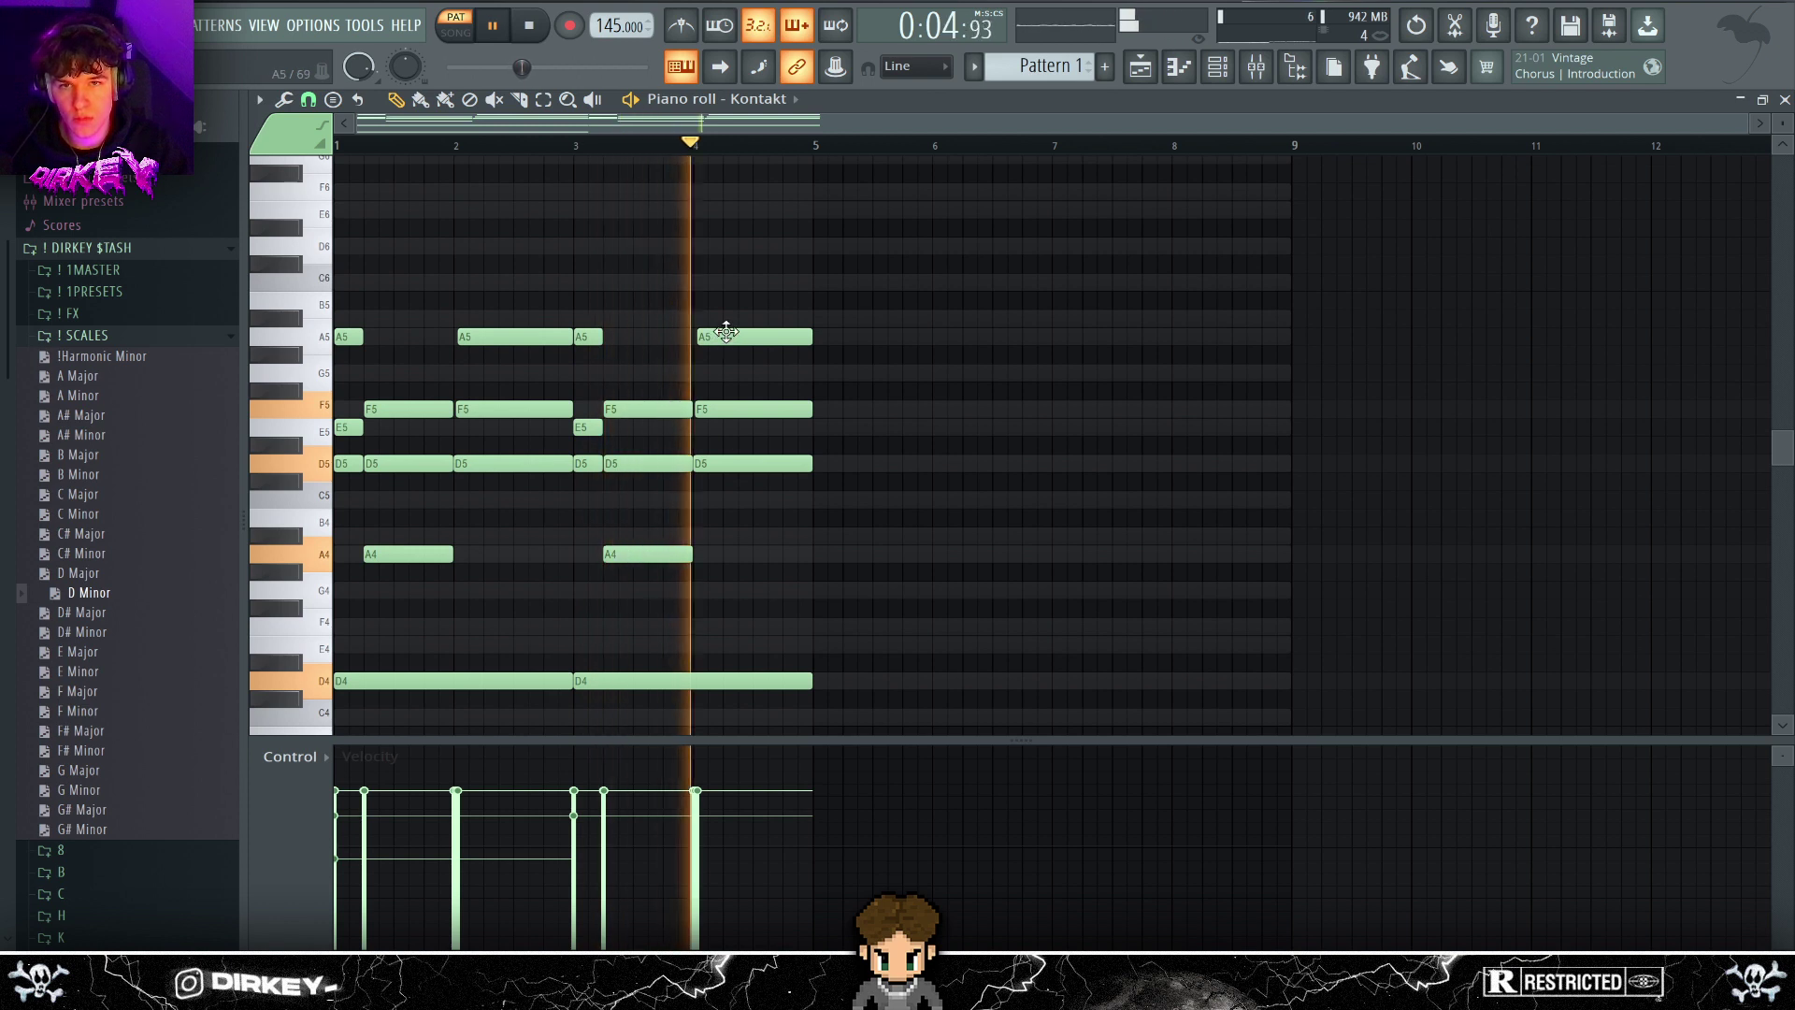
left_click(725, 246)
scroll(690, 147, "up", 2)
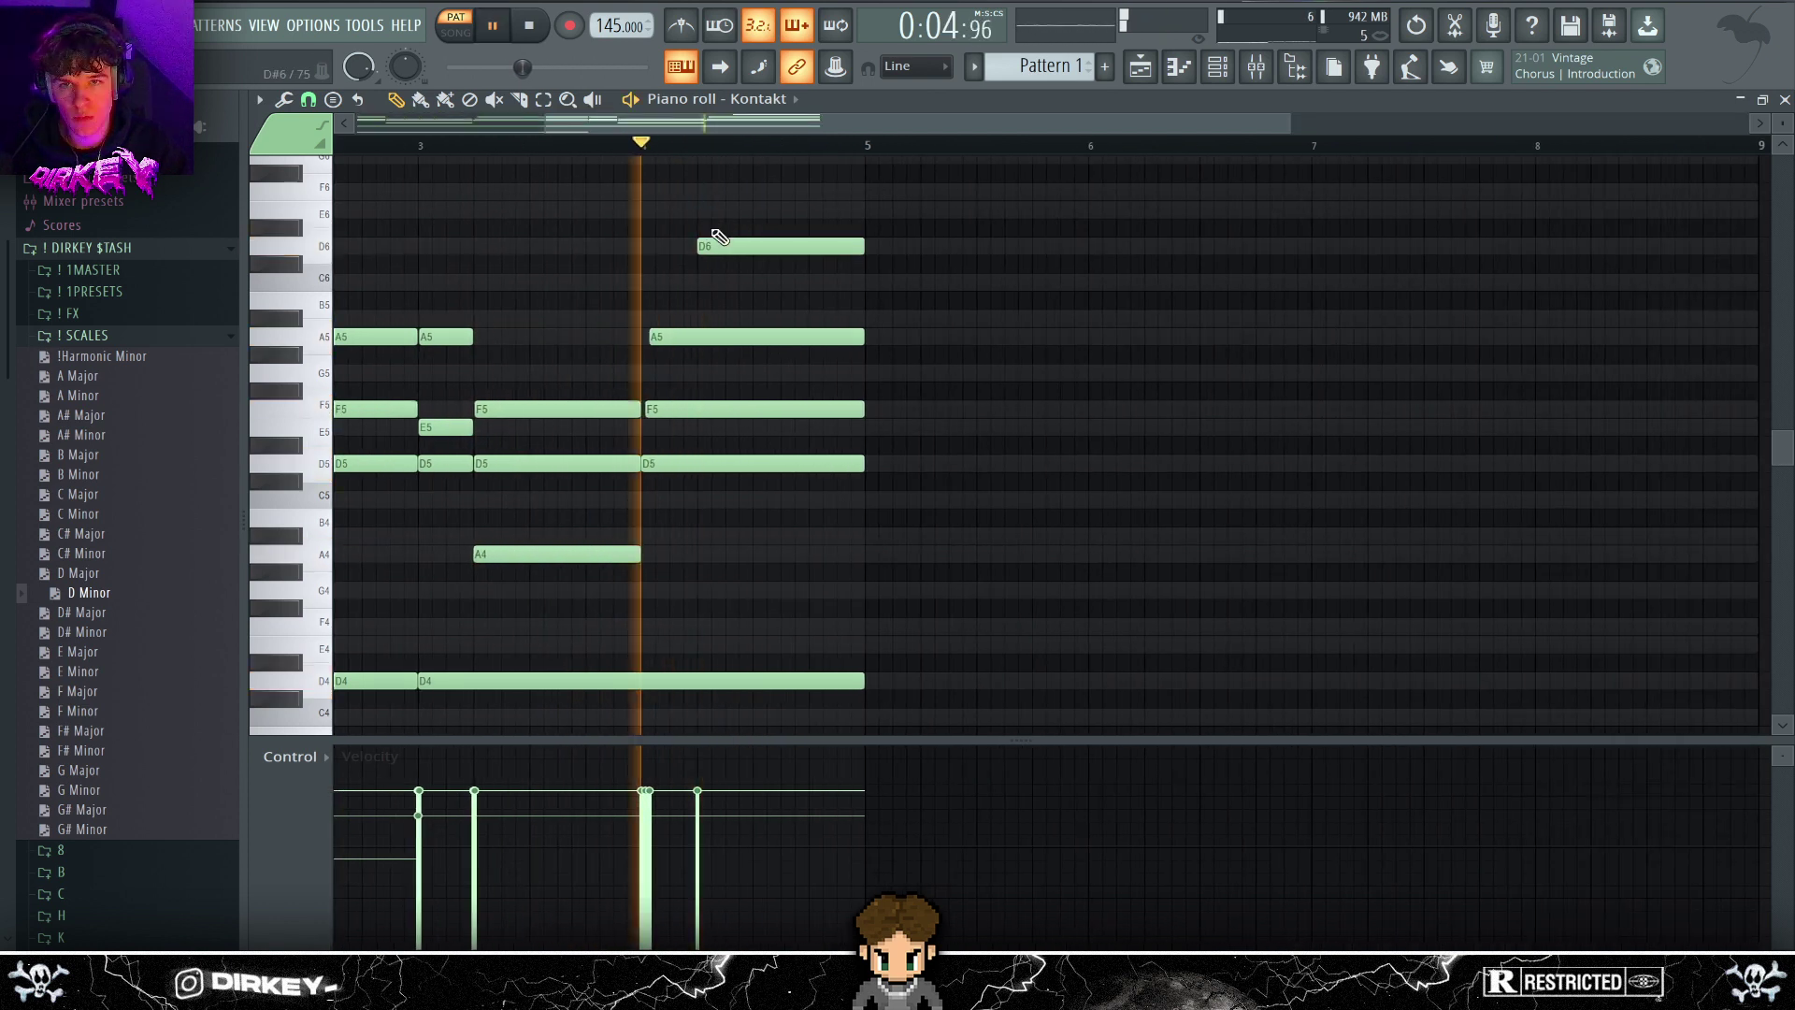
right_click(716, 246)
key("space")
key("space")
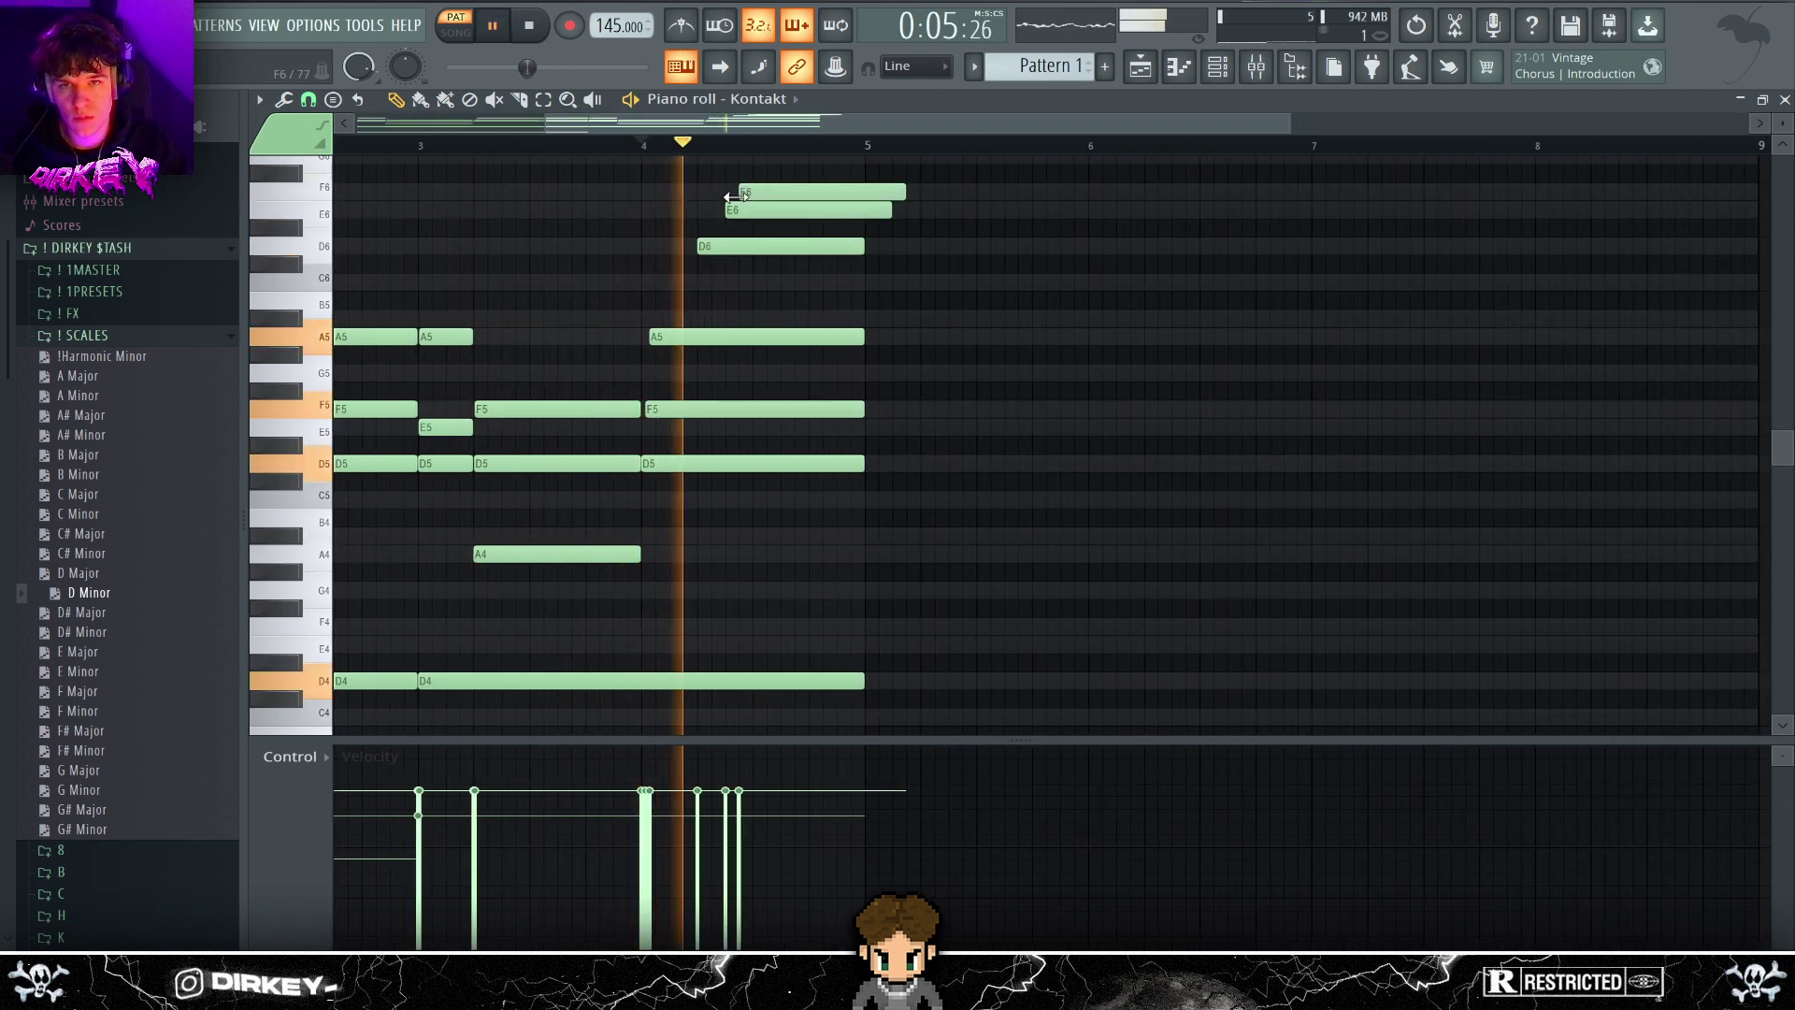
scroll(745, 148, "up", 2)
left_click_drag(737, 192, 763, 191)
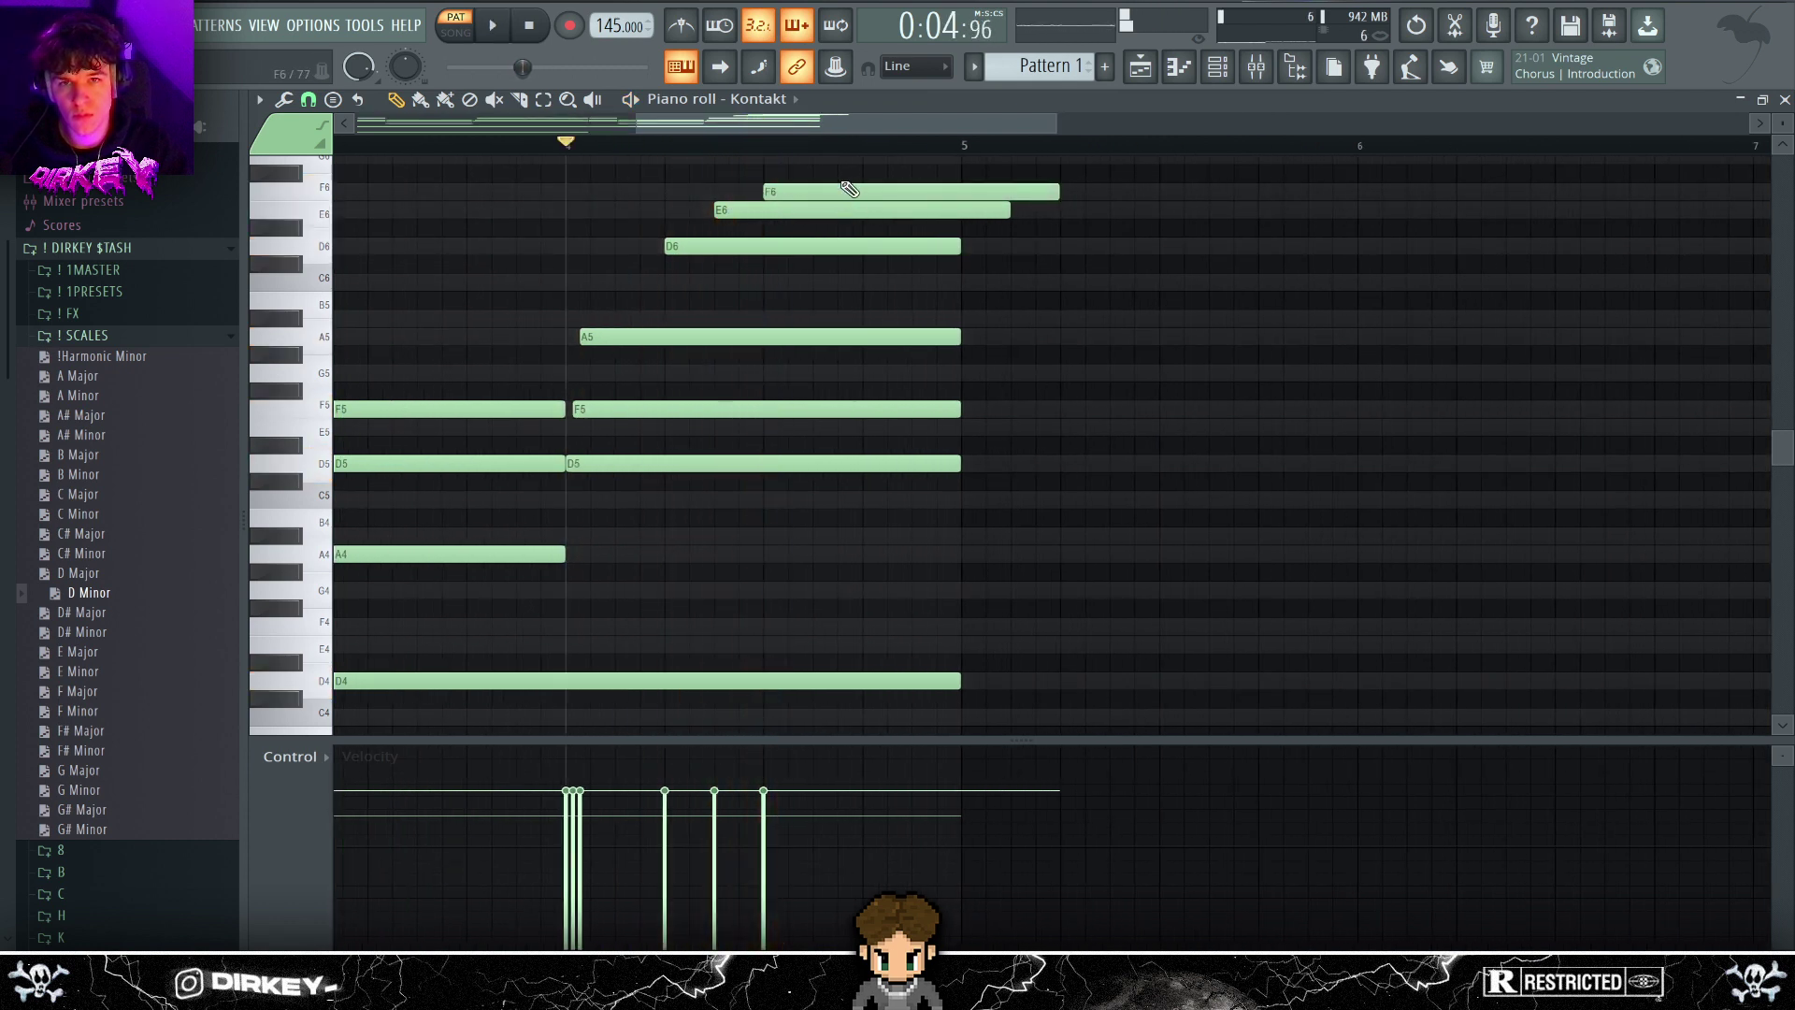
- Shorten the F6 and E6 melody notes to two steps each and the D6 to one step
left_click_drag(1057, 192, 813, 191)
key("space")
left_click(776, 281)
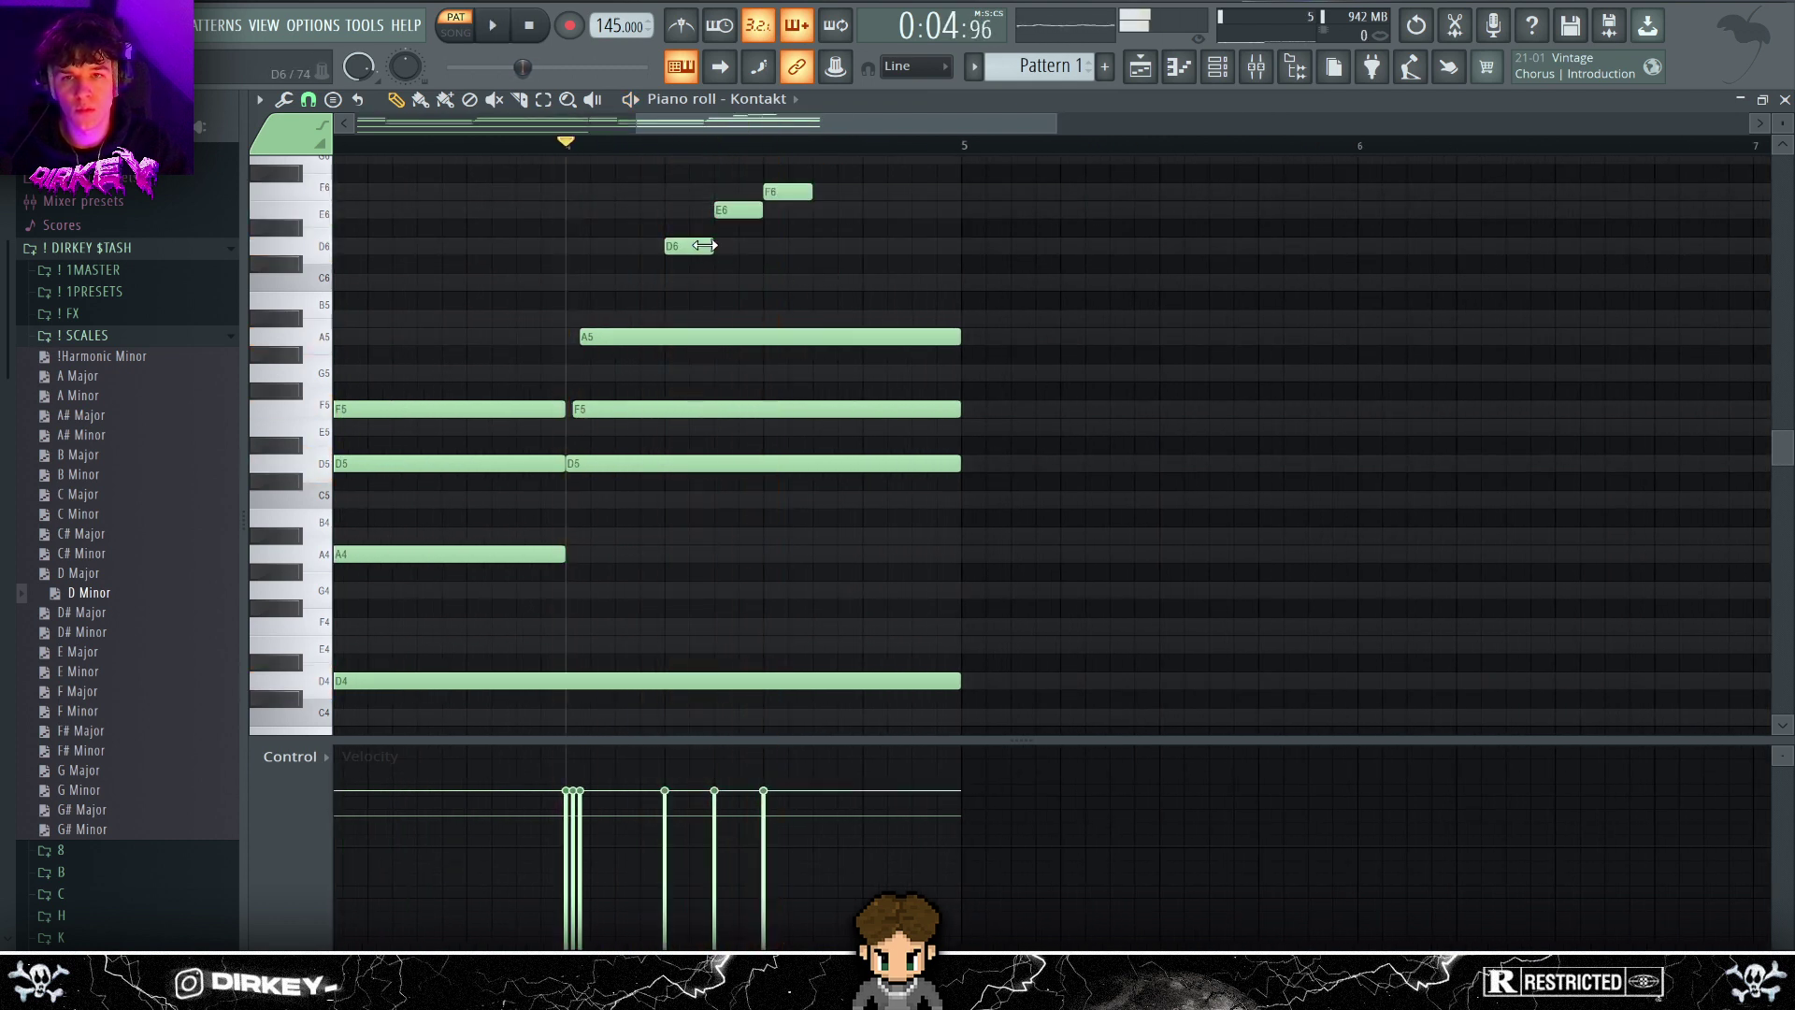
left_click_drag(703, 246, 690, 246)
- Add a very short E6 after the F6 and an A6 ending at bar 5, and lengthen the first E6 into the F6
key("space")
key("space")
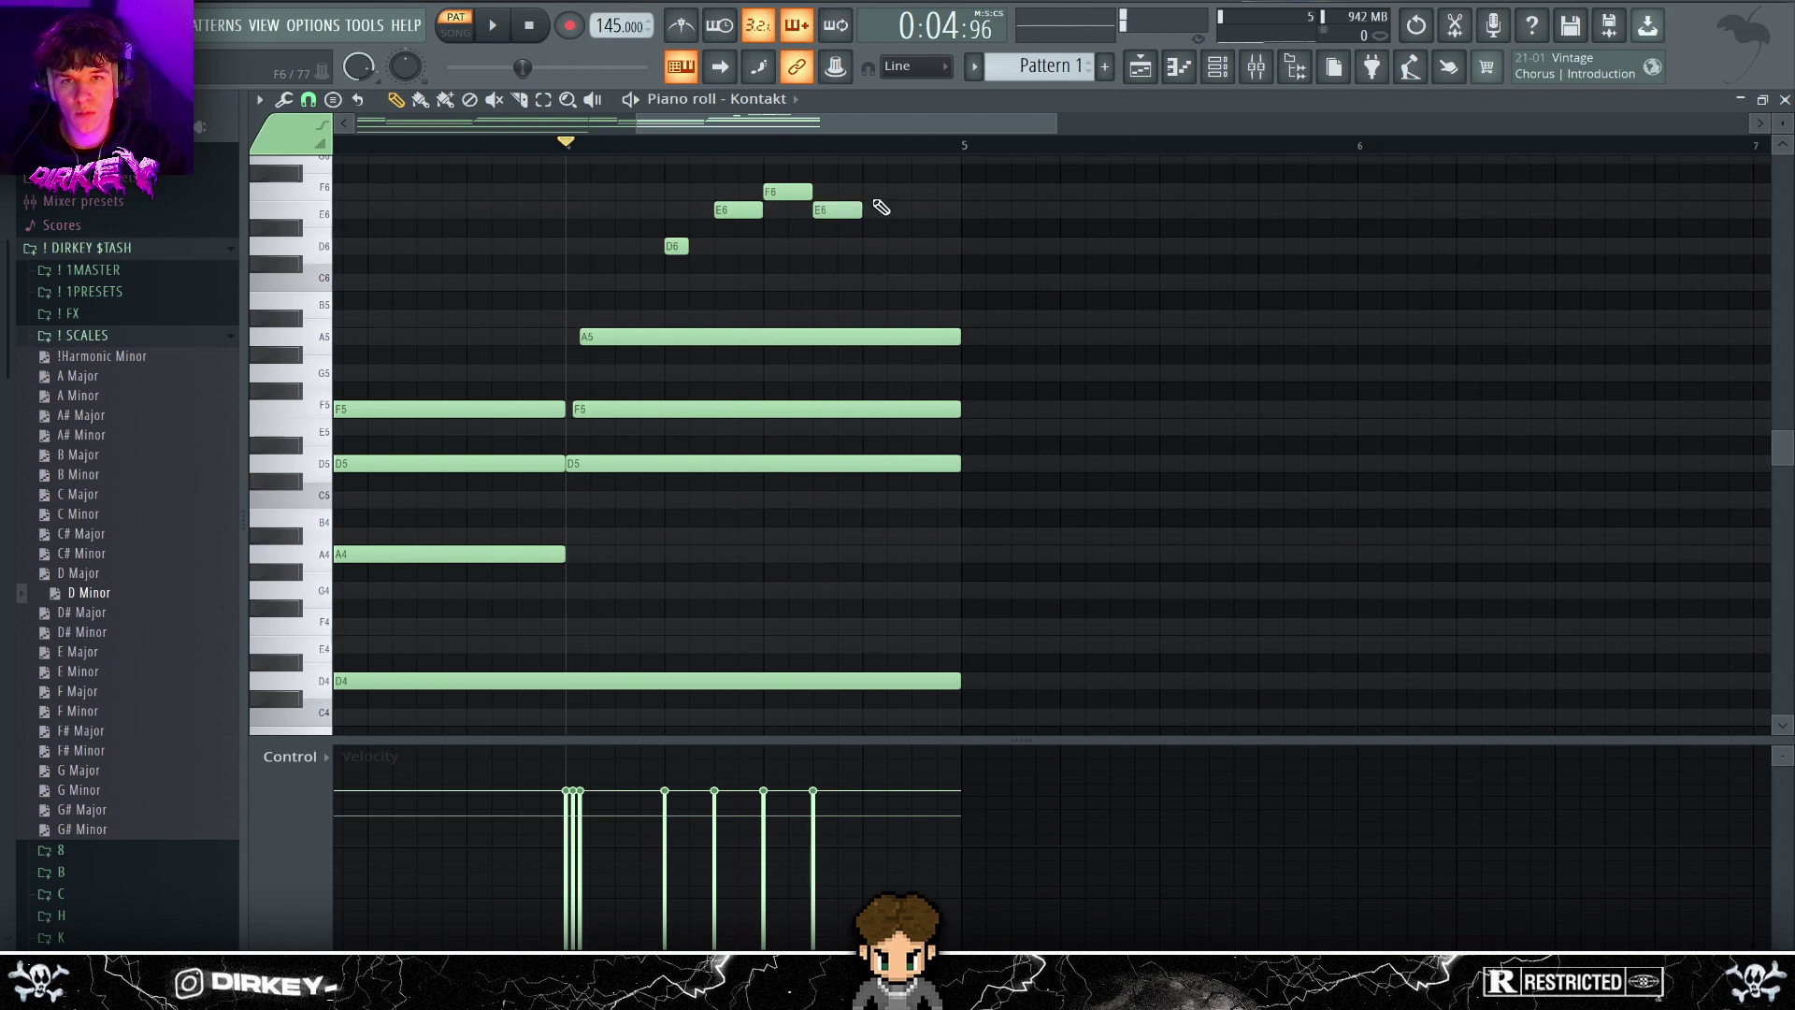
scroll(864, 264, "up", 2)
key("space")
left_click_drag(910, 228, 960, 228)
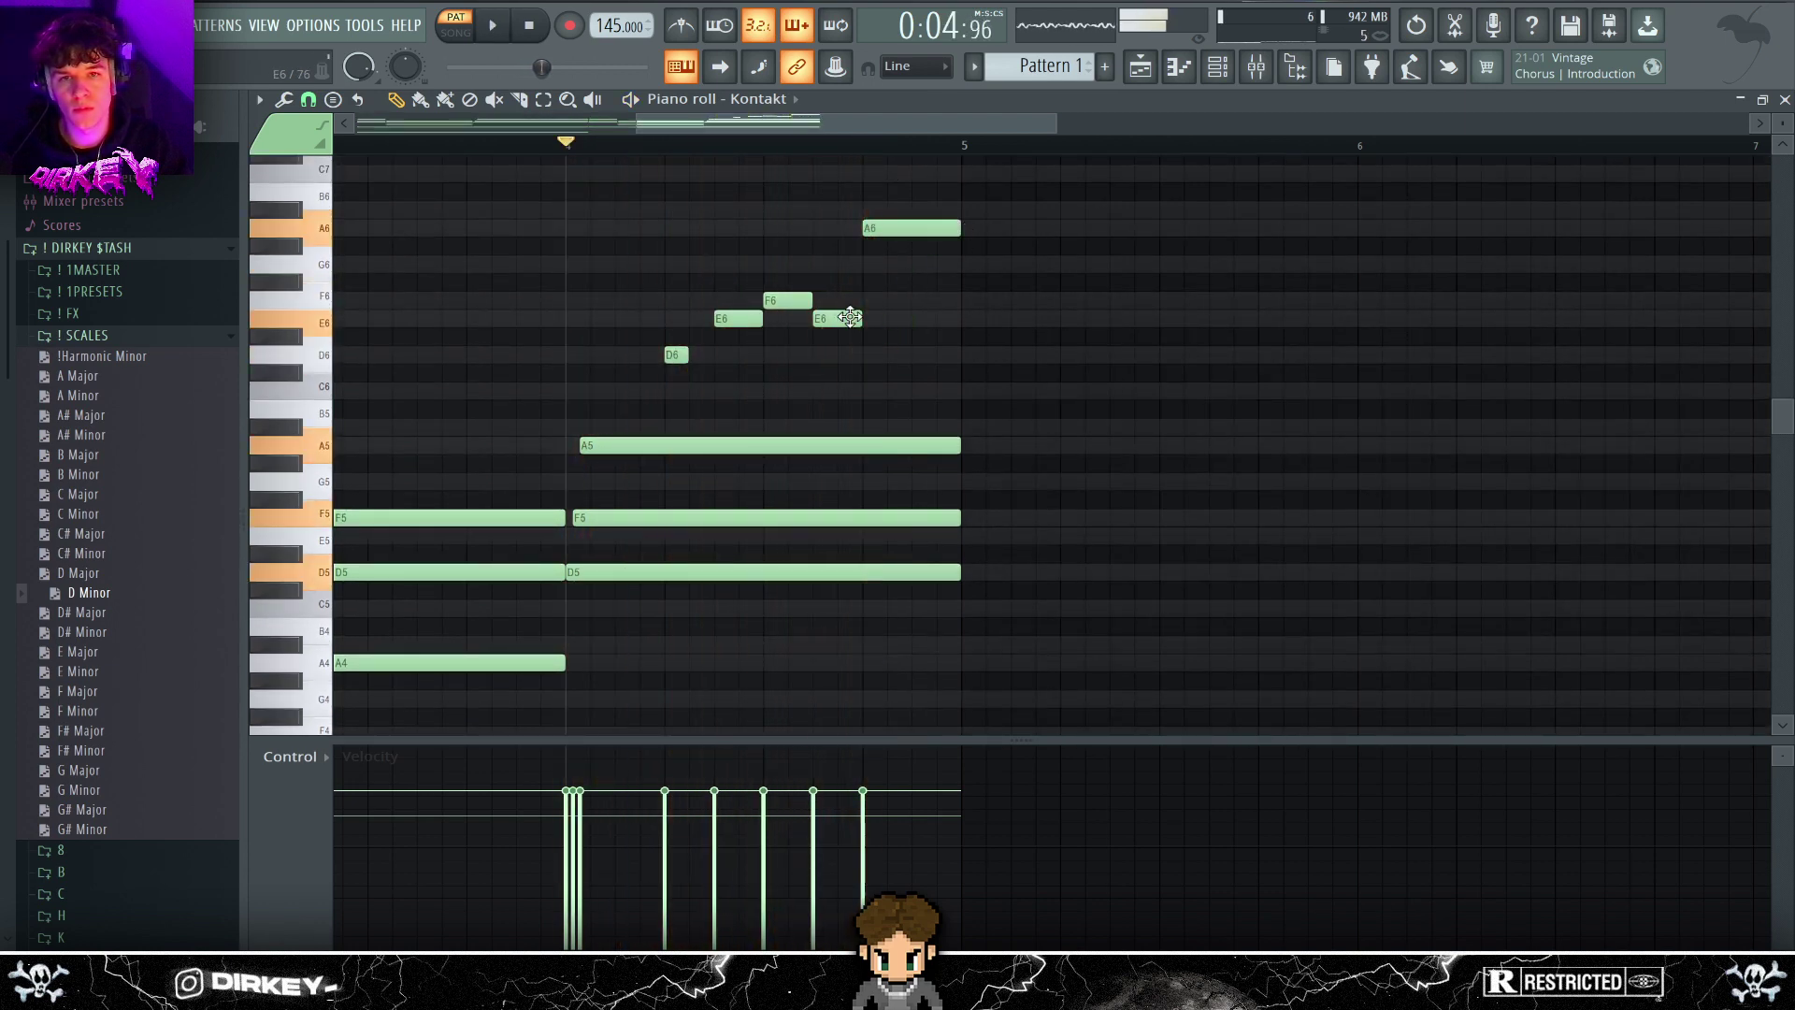
left_click_drag(860, 318, 812, 319)
key("space")
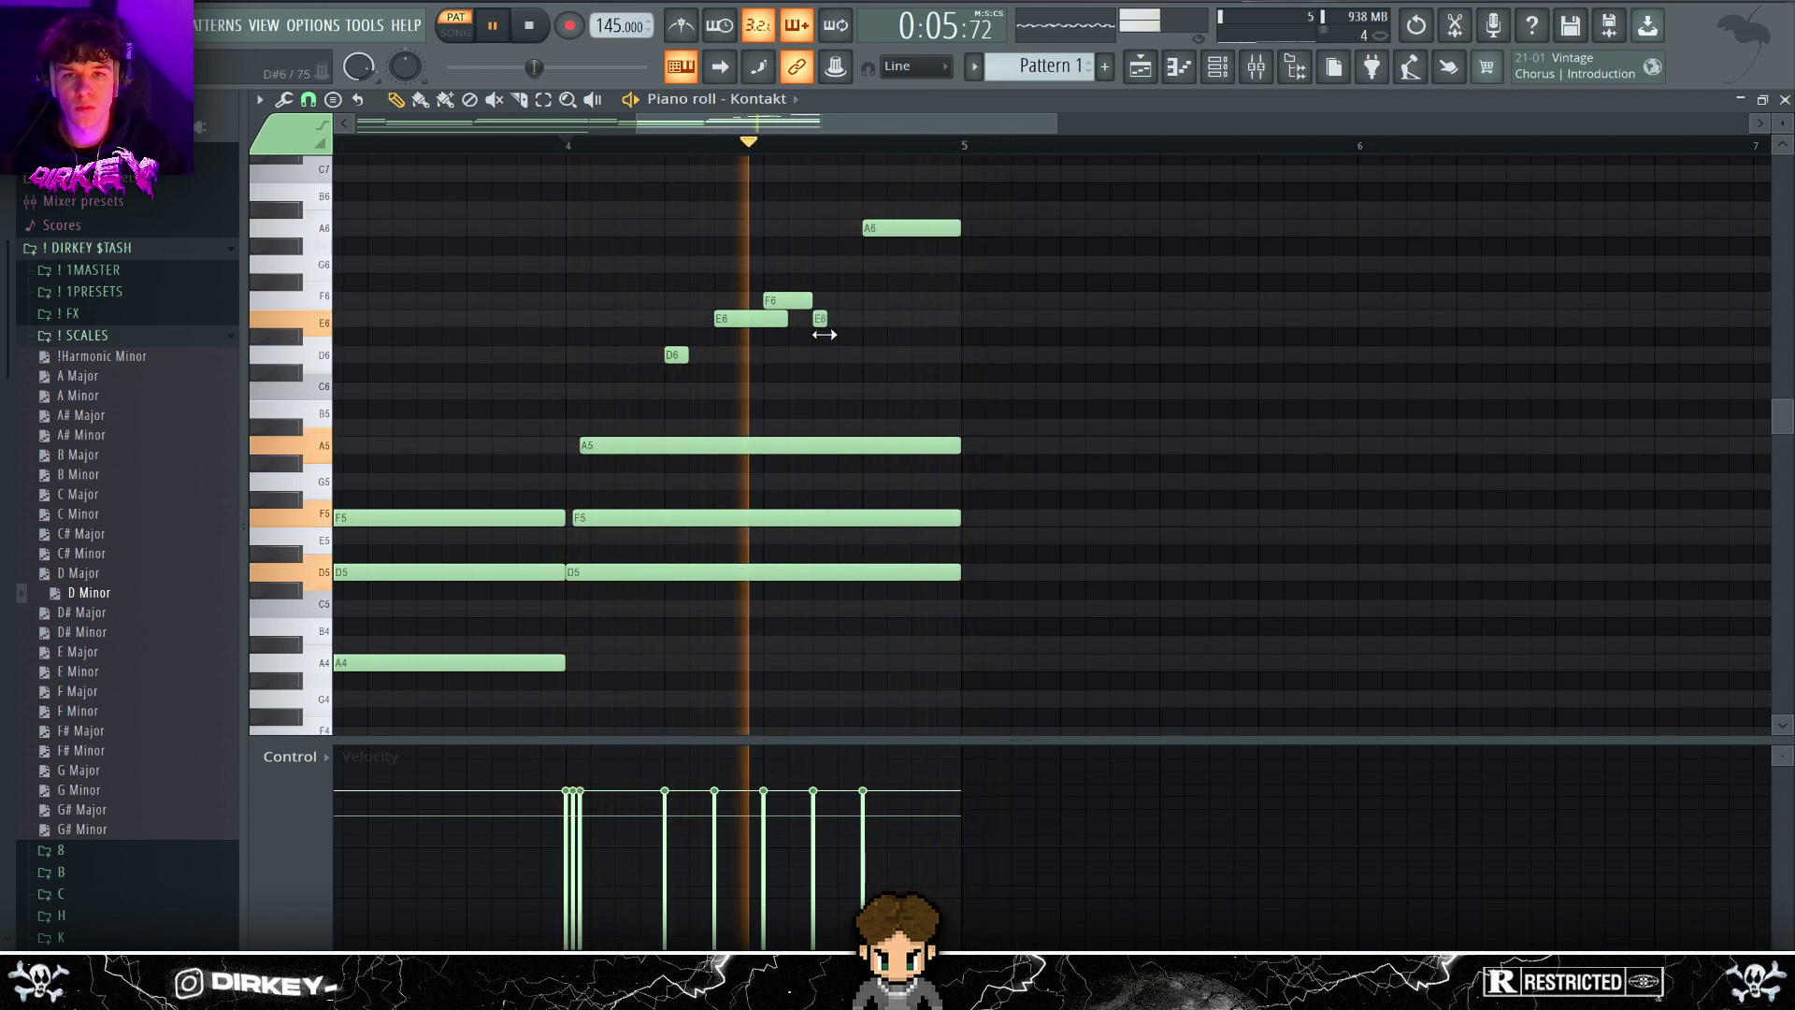
- Vary the velocities of the bar 4 melody notes and duplicate them one octave higher at a lower velocity
left_click_drag(905, 221, 598, 409)
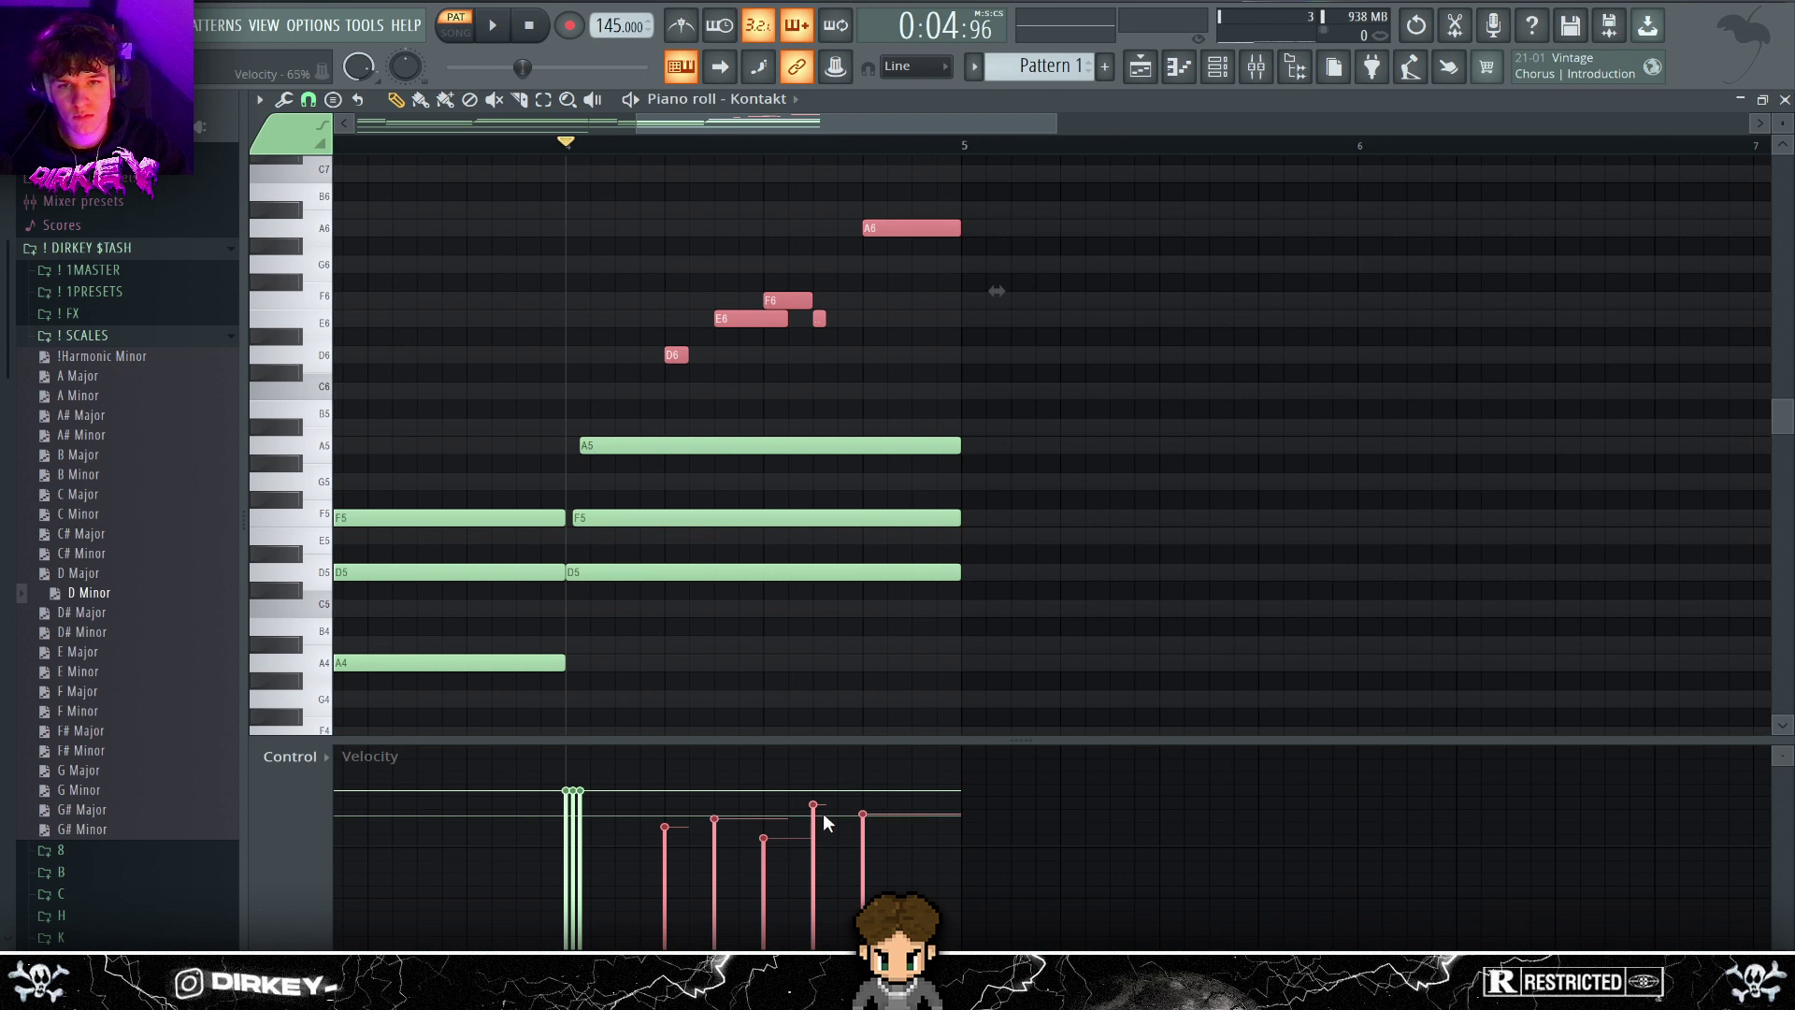
key("ctrl+z")
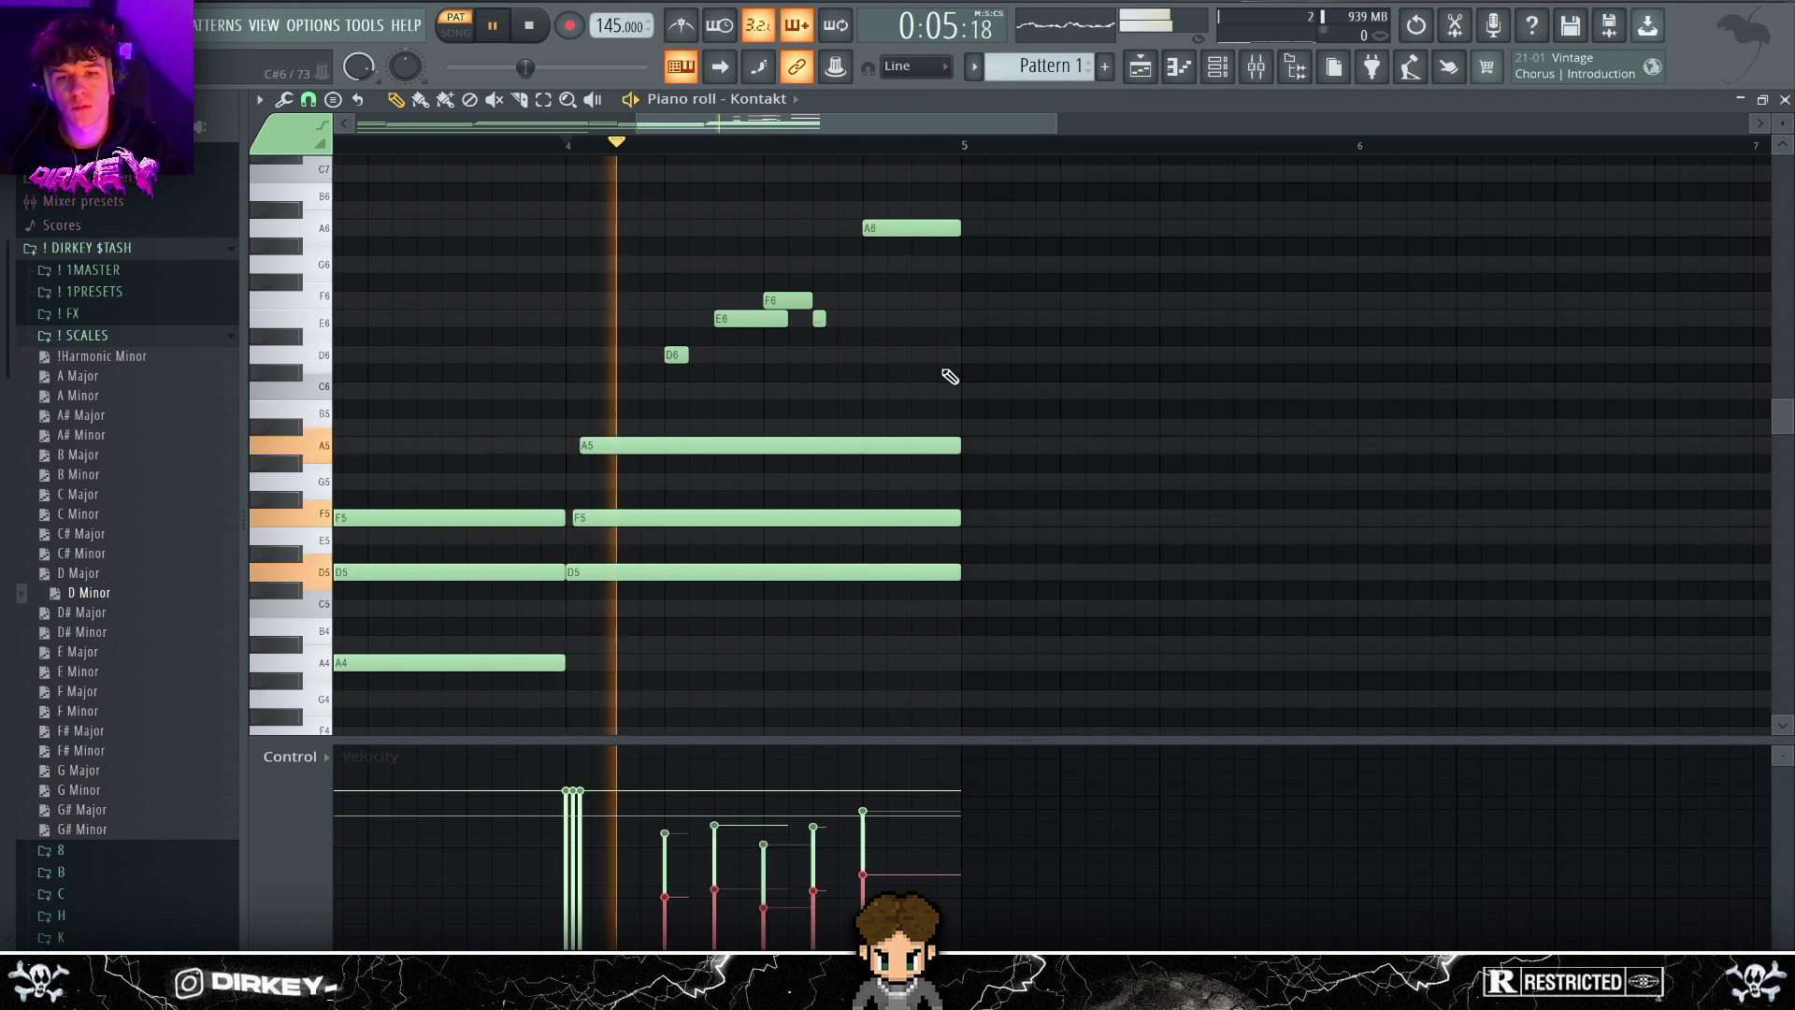
scroll(551, 149, "down", 3)
key("space")
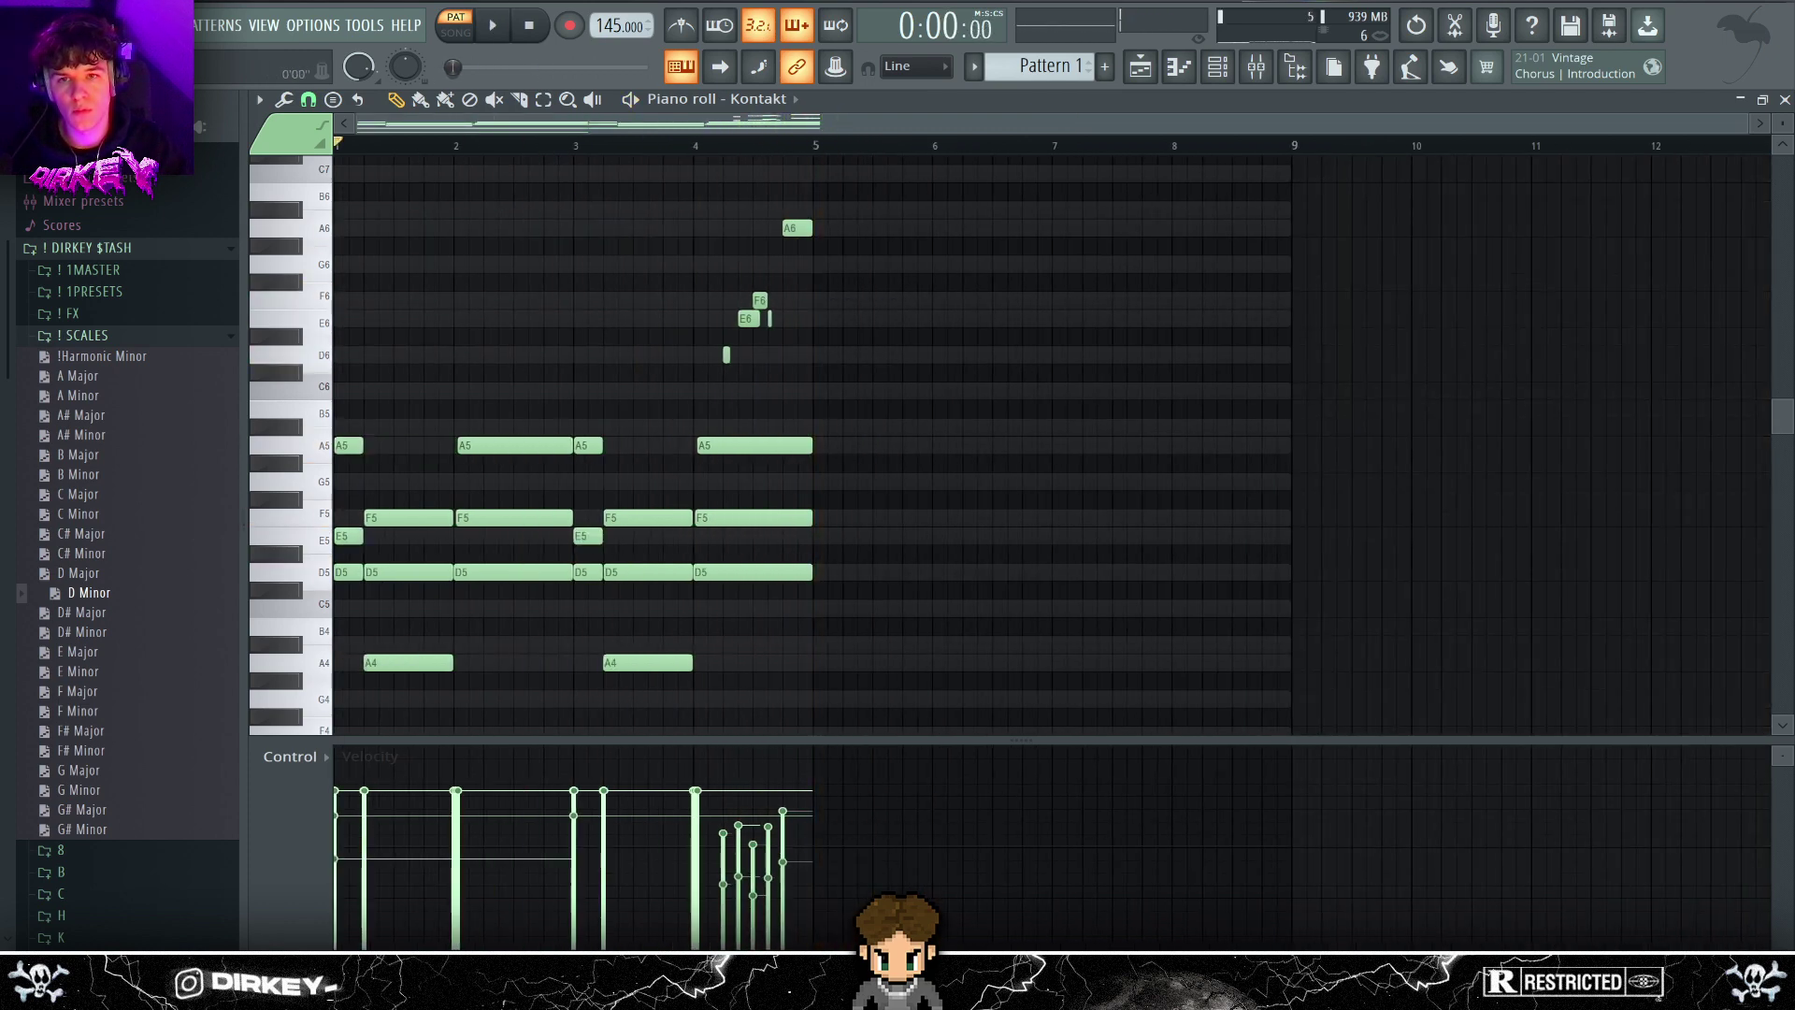
left_click_drag(493, 447, 270, 371)
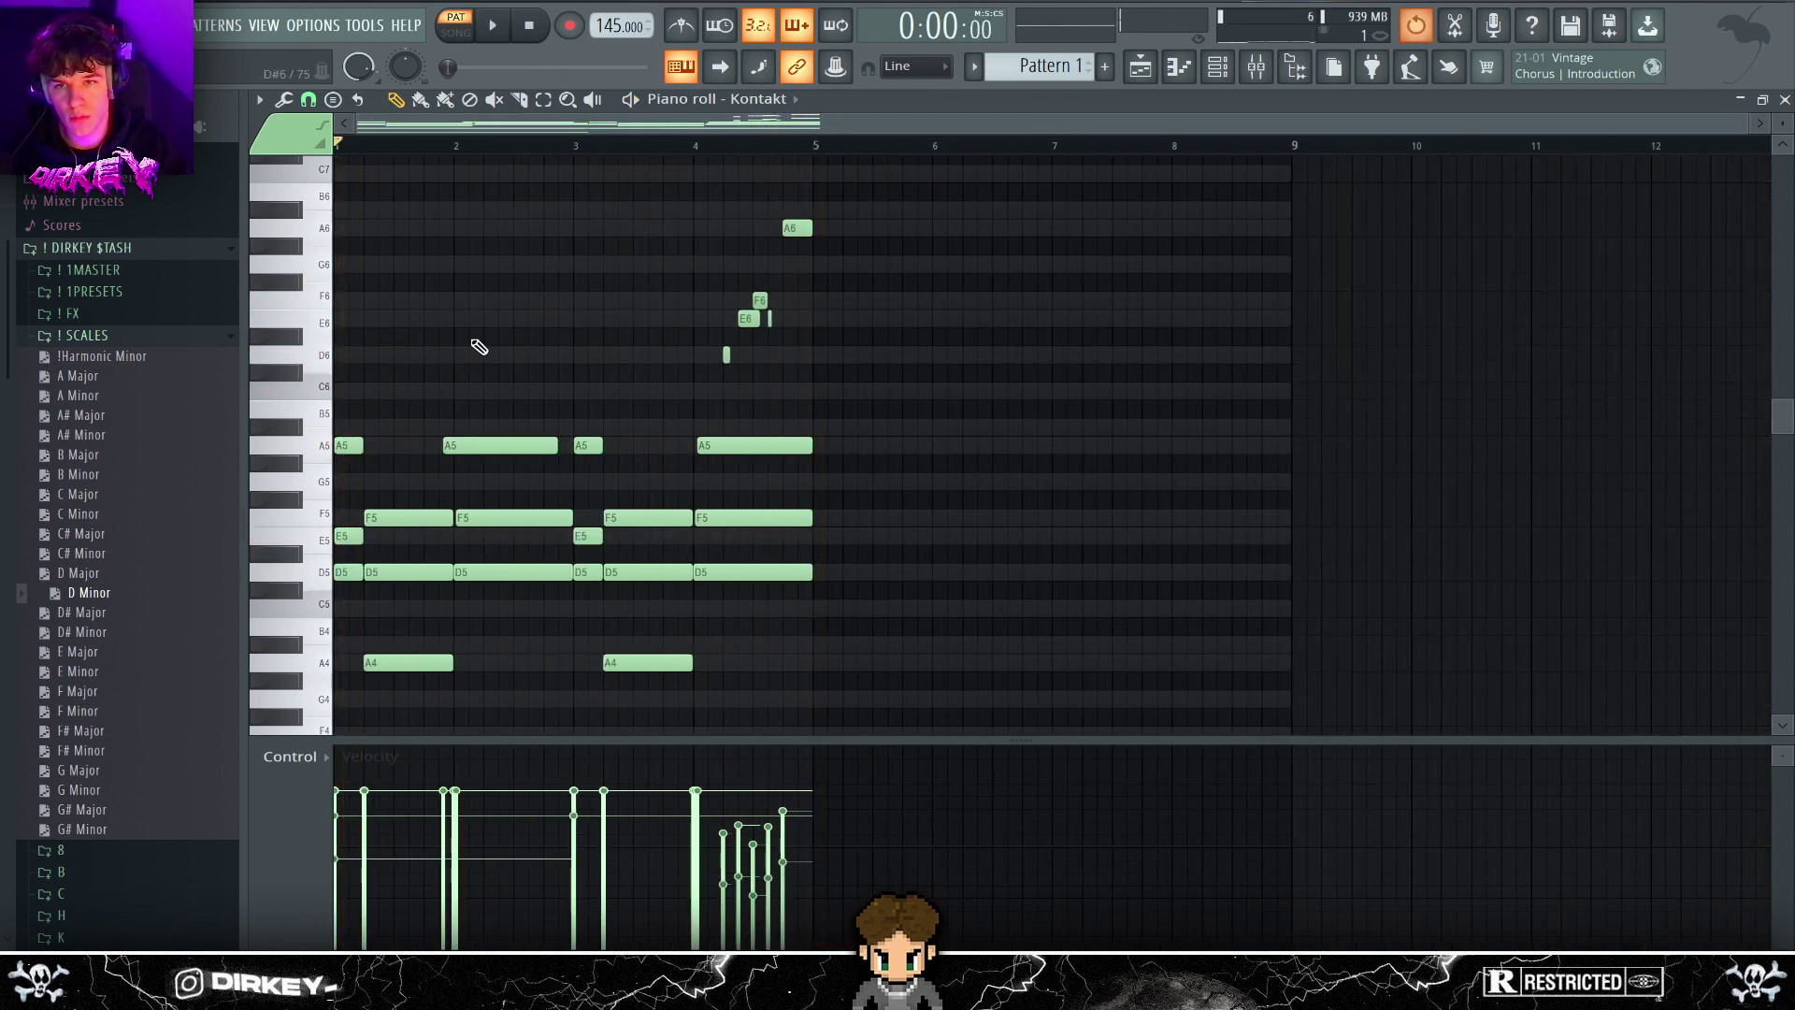
key("ctrl+z")
key("space")
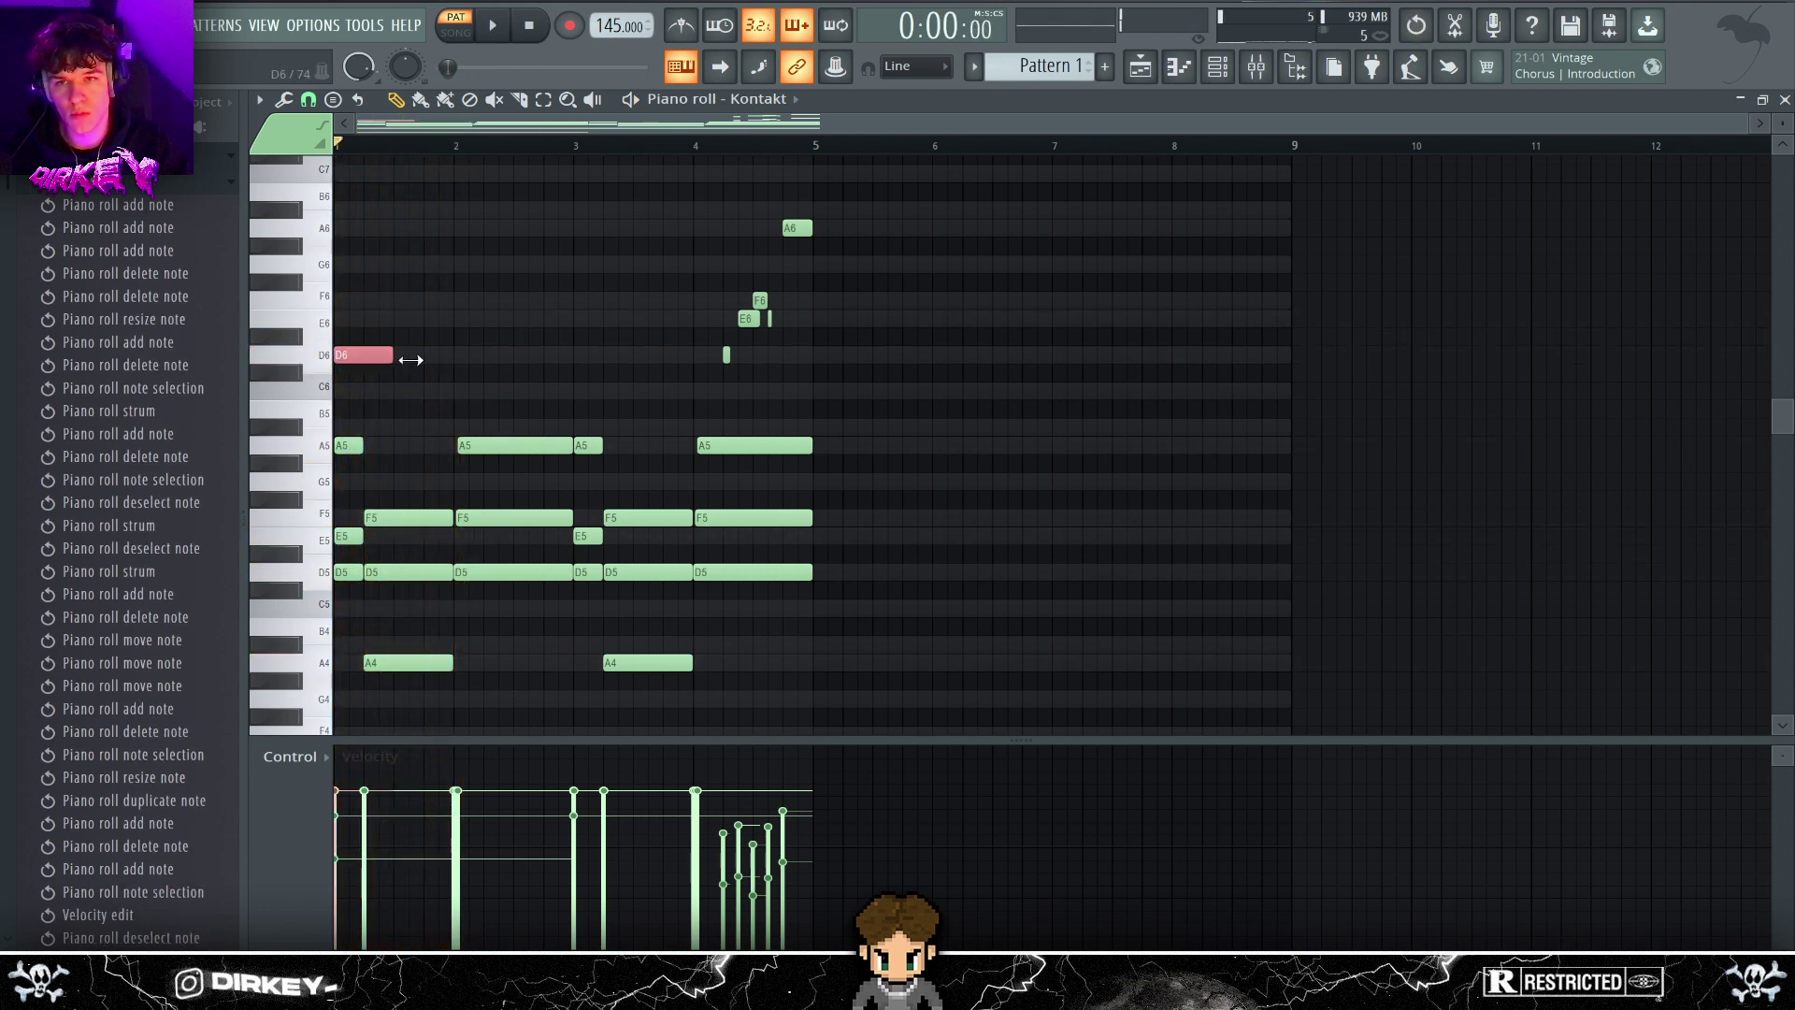
- Add a one-bar D6 note at the start of bar 1 with reduced velocity
left_click_drag(425, 356, 659, 361)
left_click(577, 877)
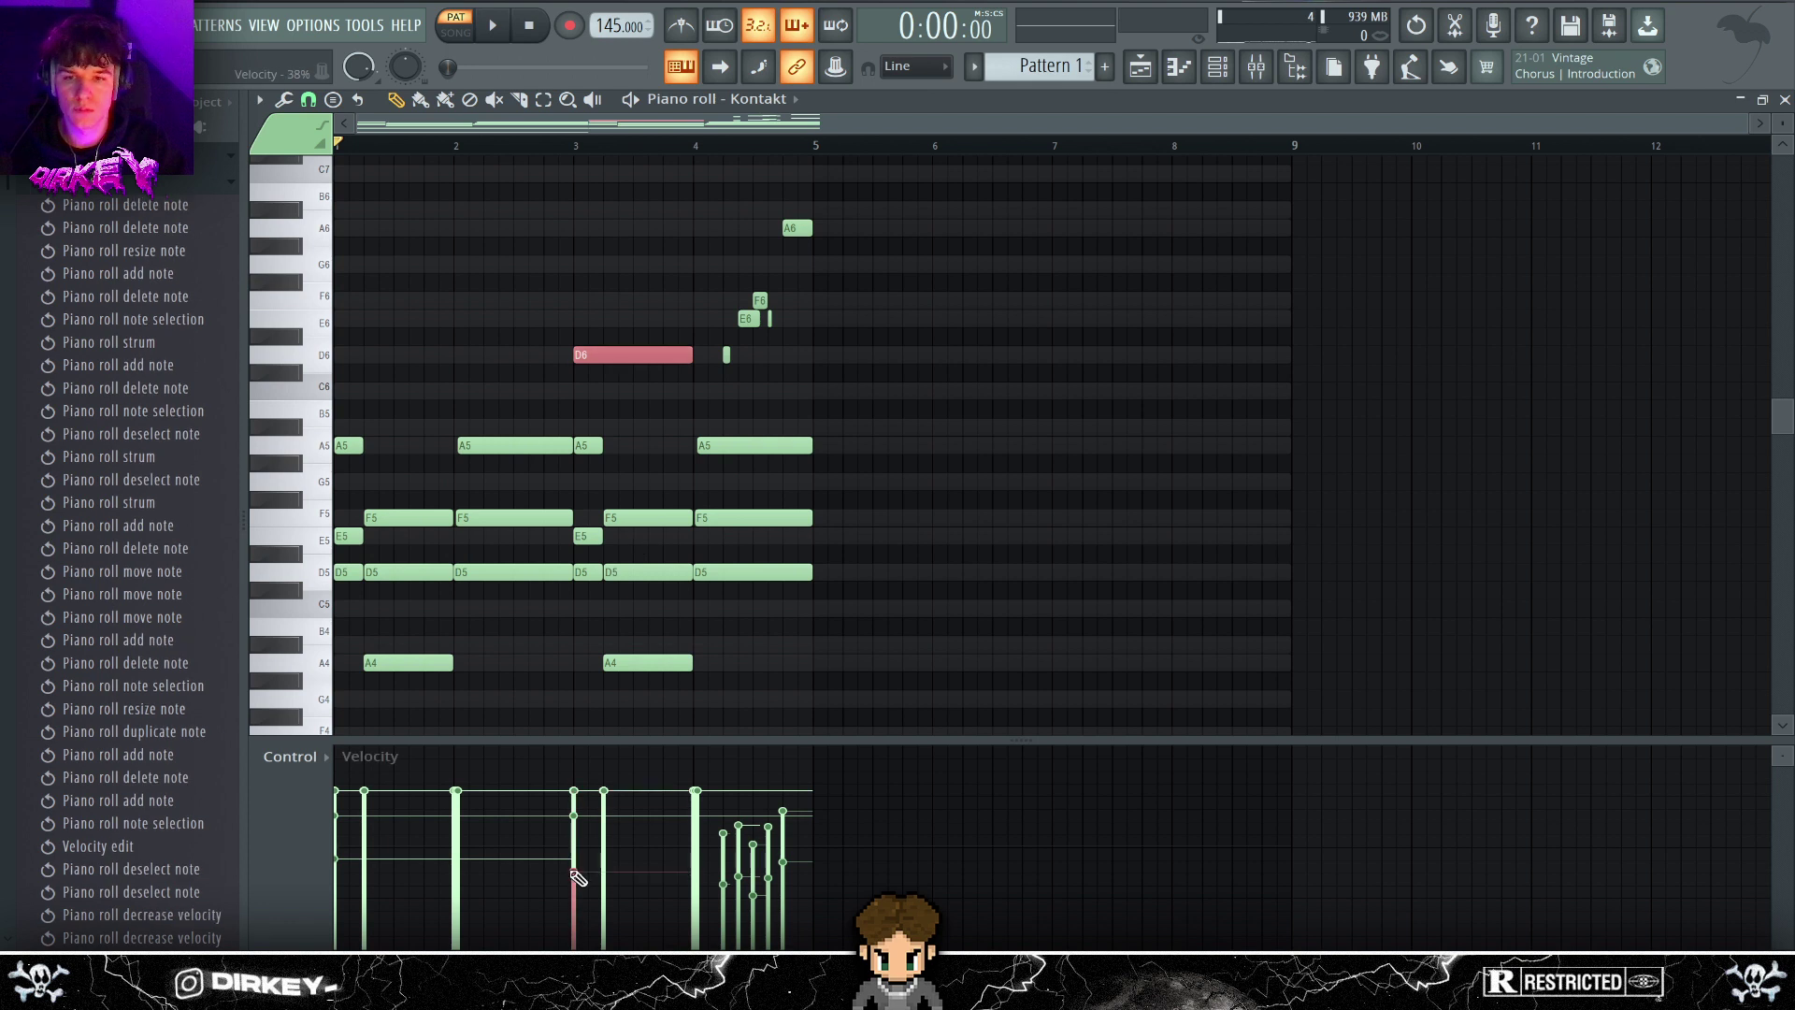
key("space")
left_click(402, 356)
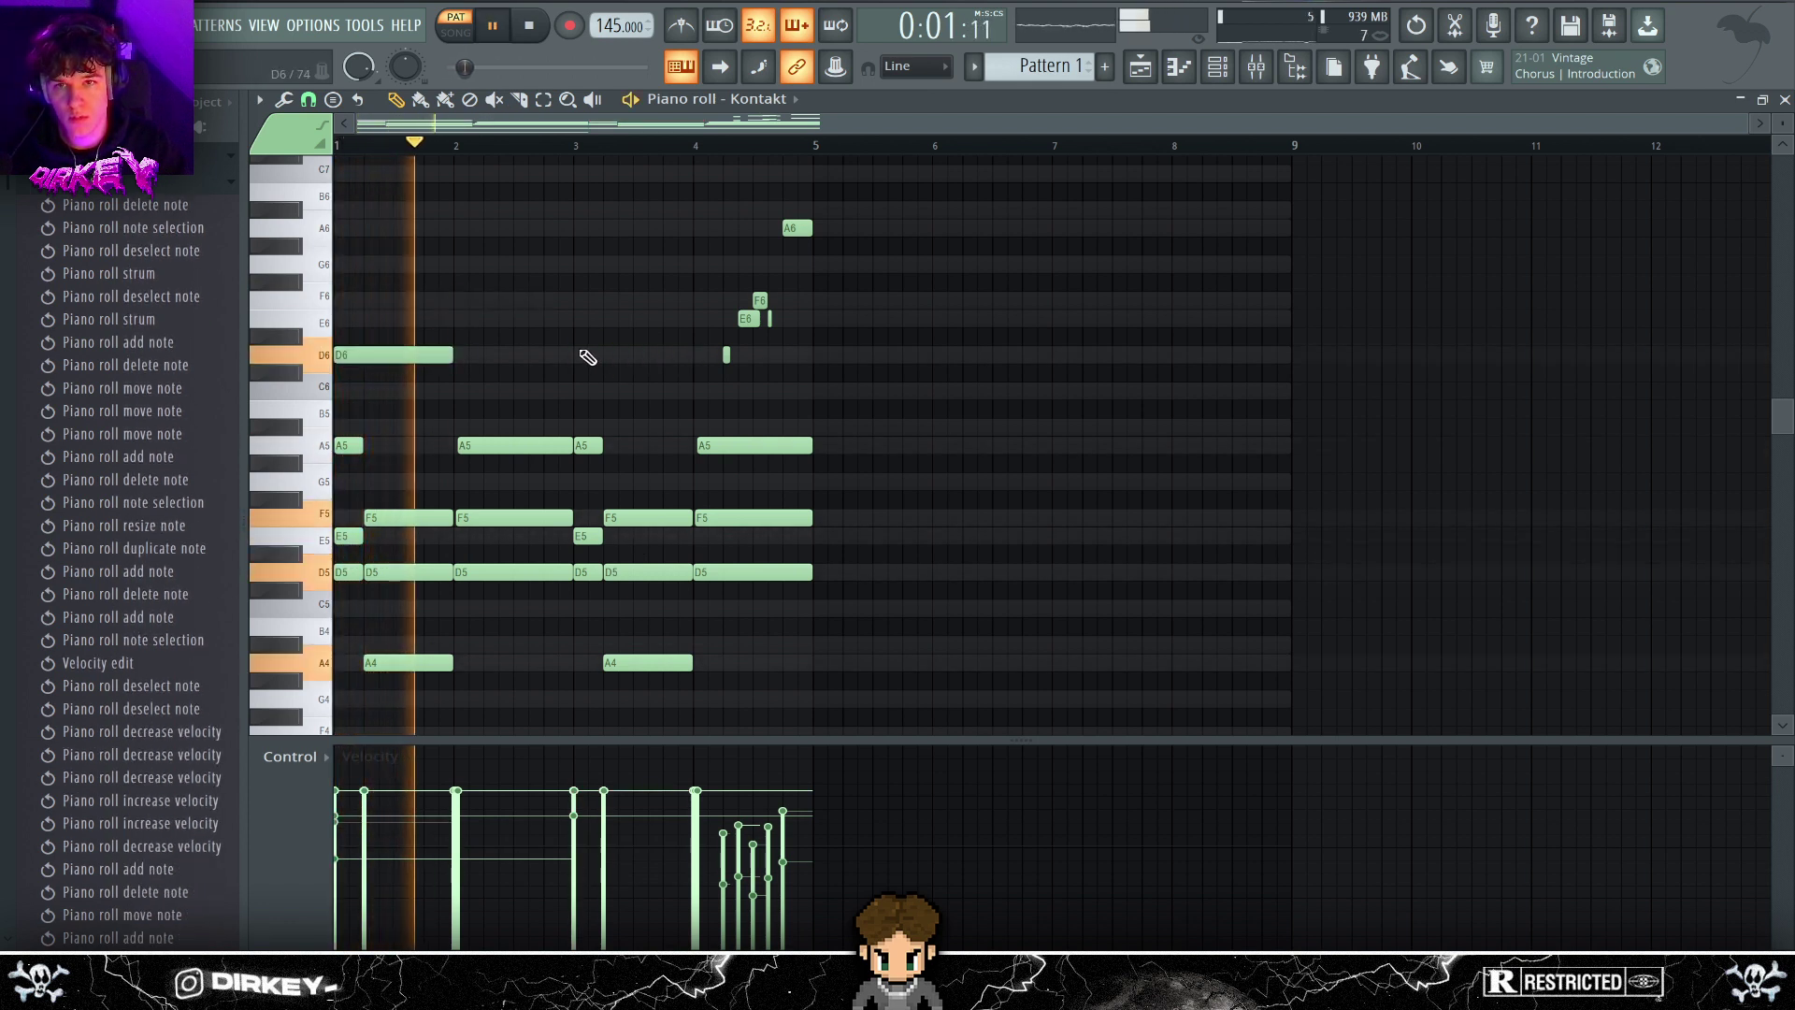
- Add one-bar D6 and D7 notes at the start of bar 3
left_click_drag(561, 265, 575, 165)
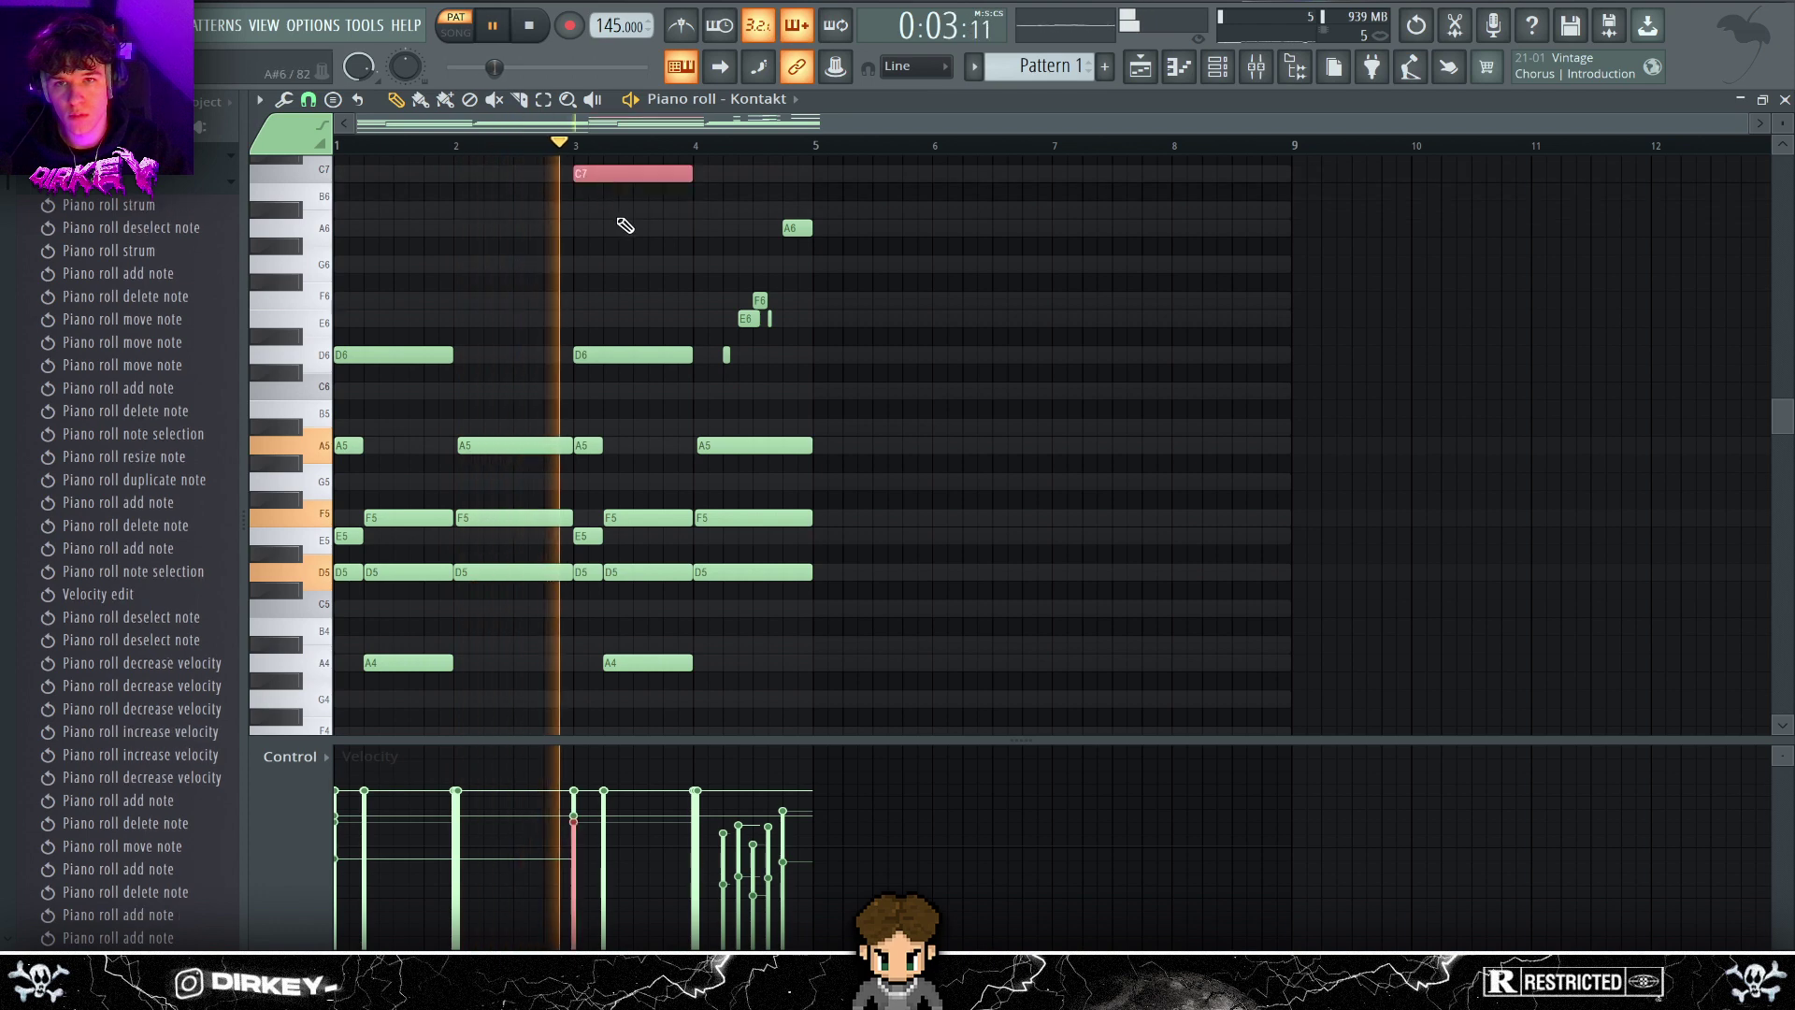
scroll(589, 364, "up", 4)
right_click(608, 389)
left_click(613, 355)
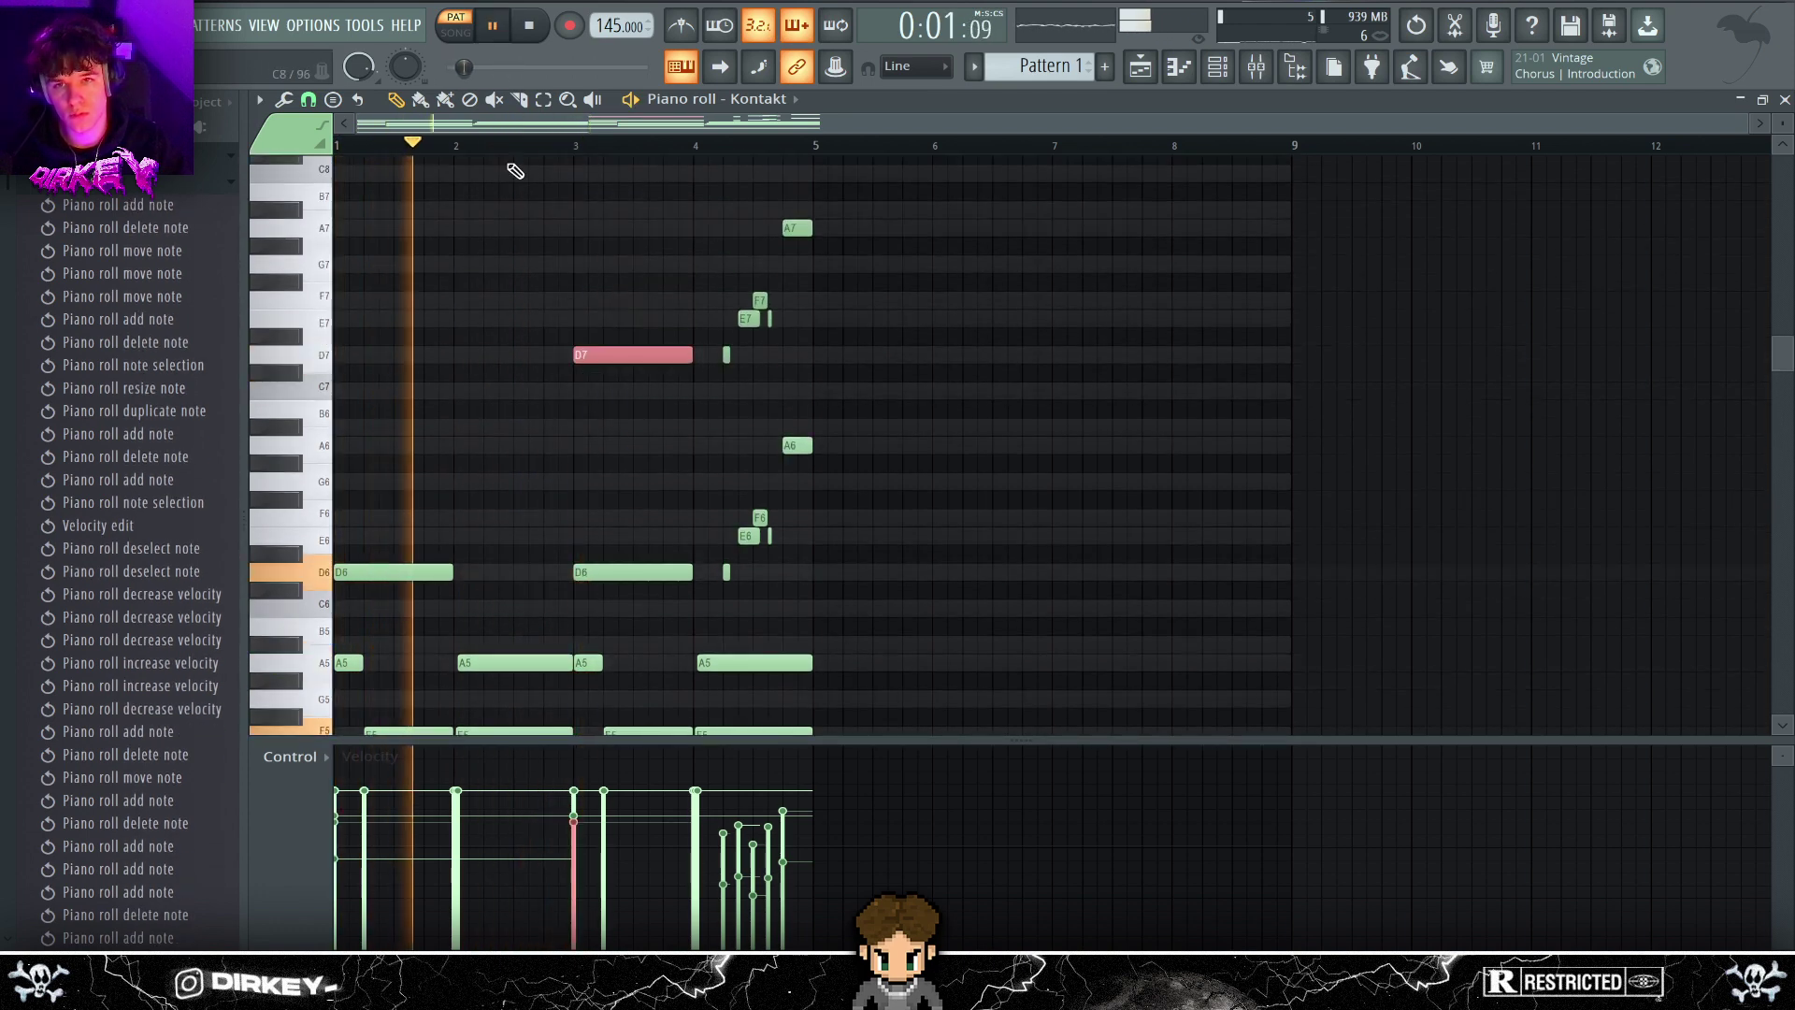
- Add an ascending run of short D6, E6, F6, A6, A#6 and C7 notes in the second half of bar 2
scroll(542, 162, "up", 4)
key("space")
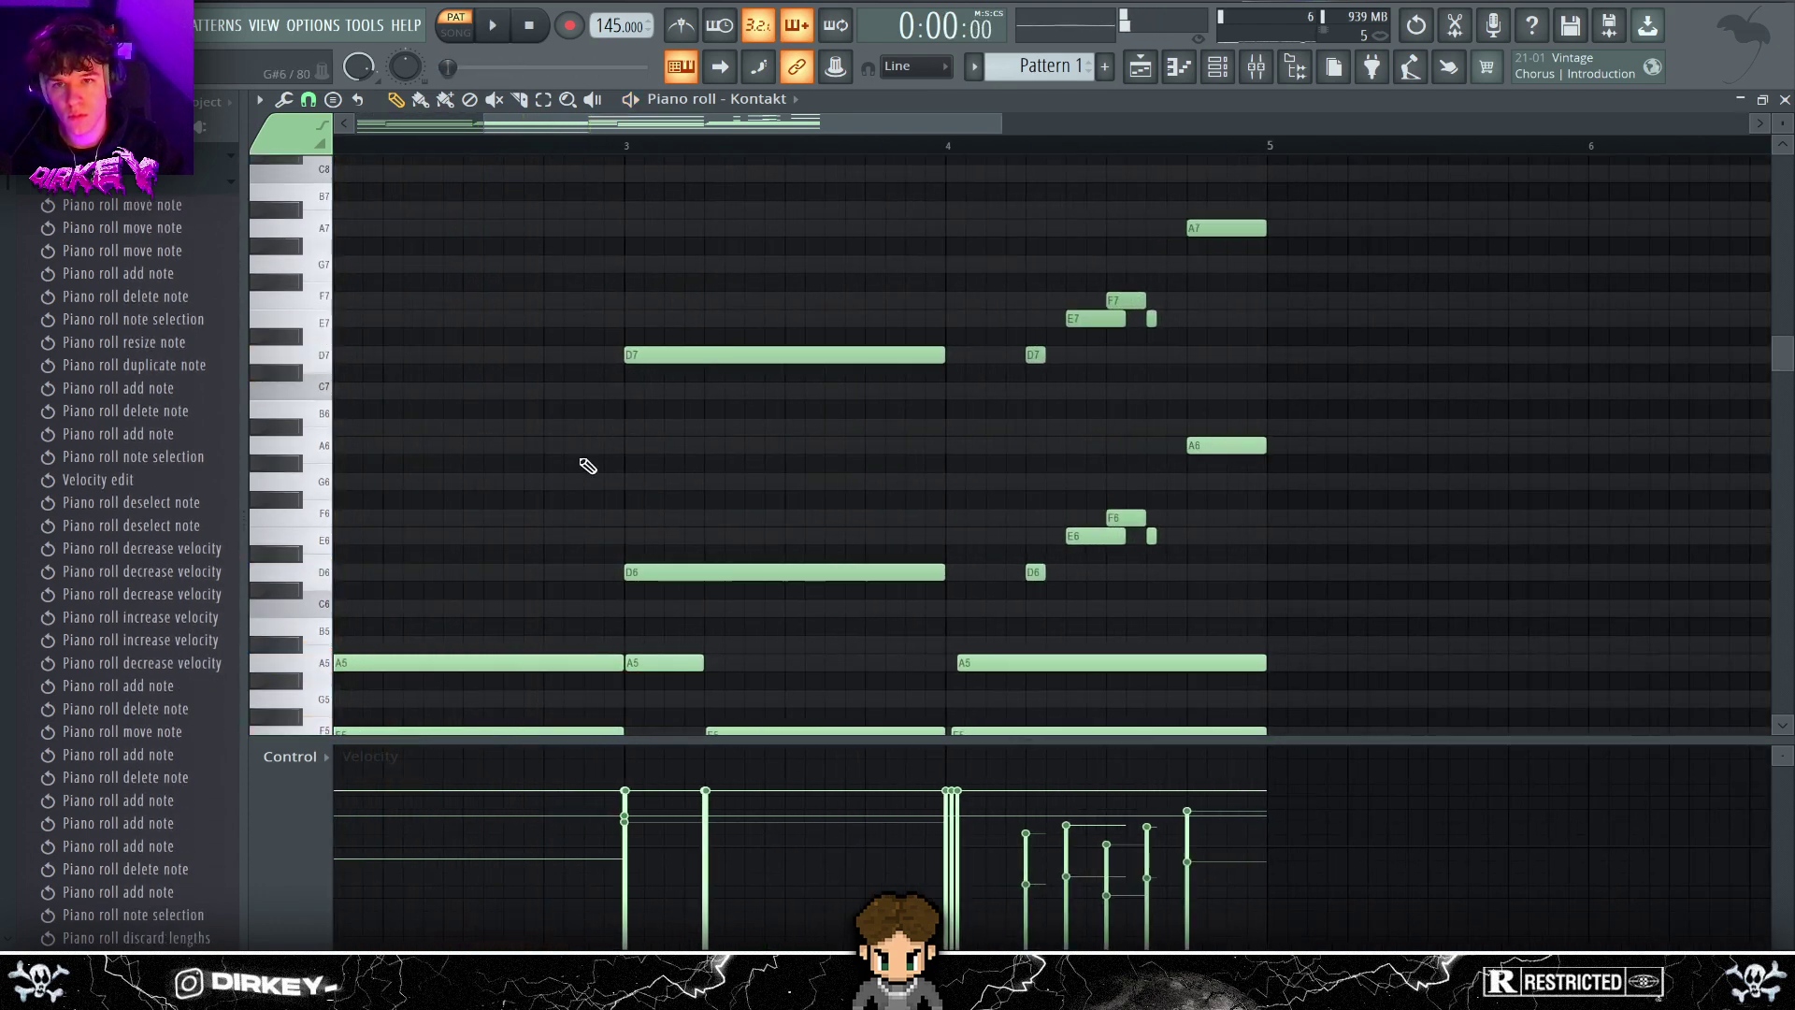
left_click(553, 572)
left_click(572, 535)
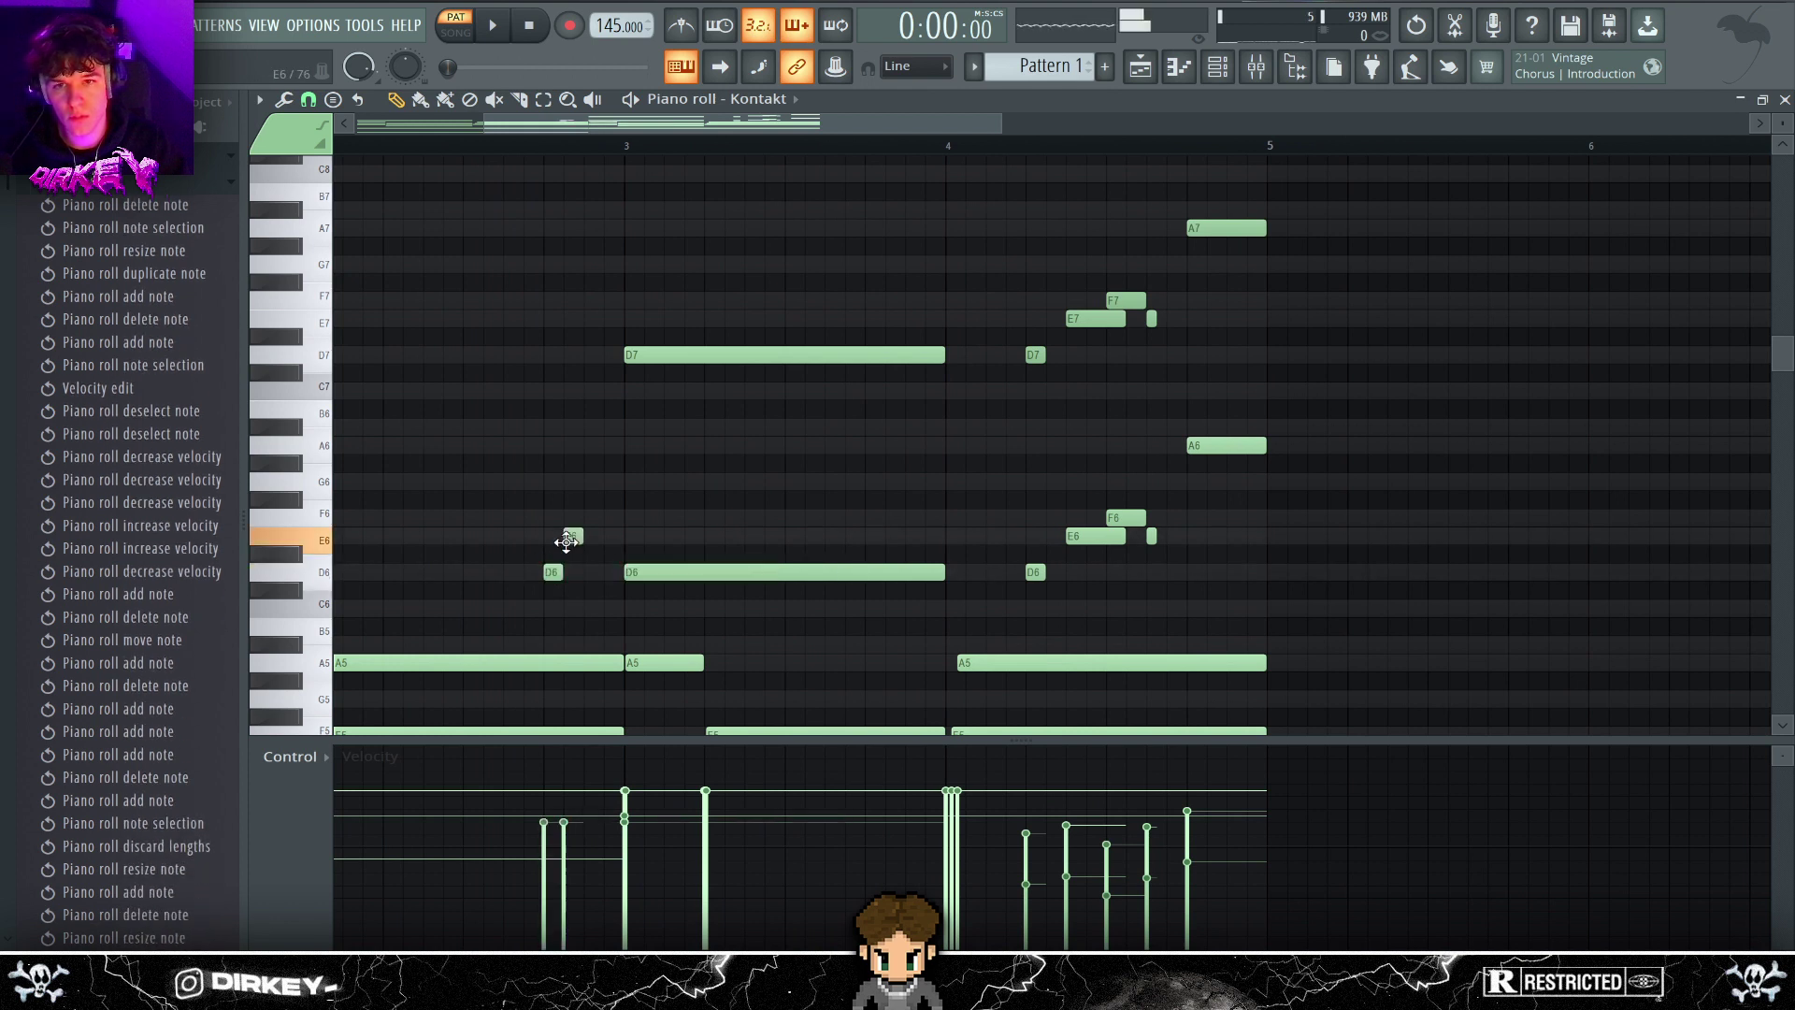
left_click(593, 517)
left_click(605, 446)
left_click(582, 446)
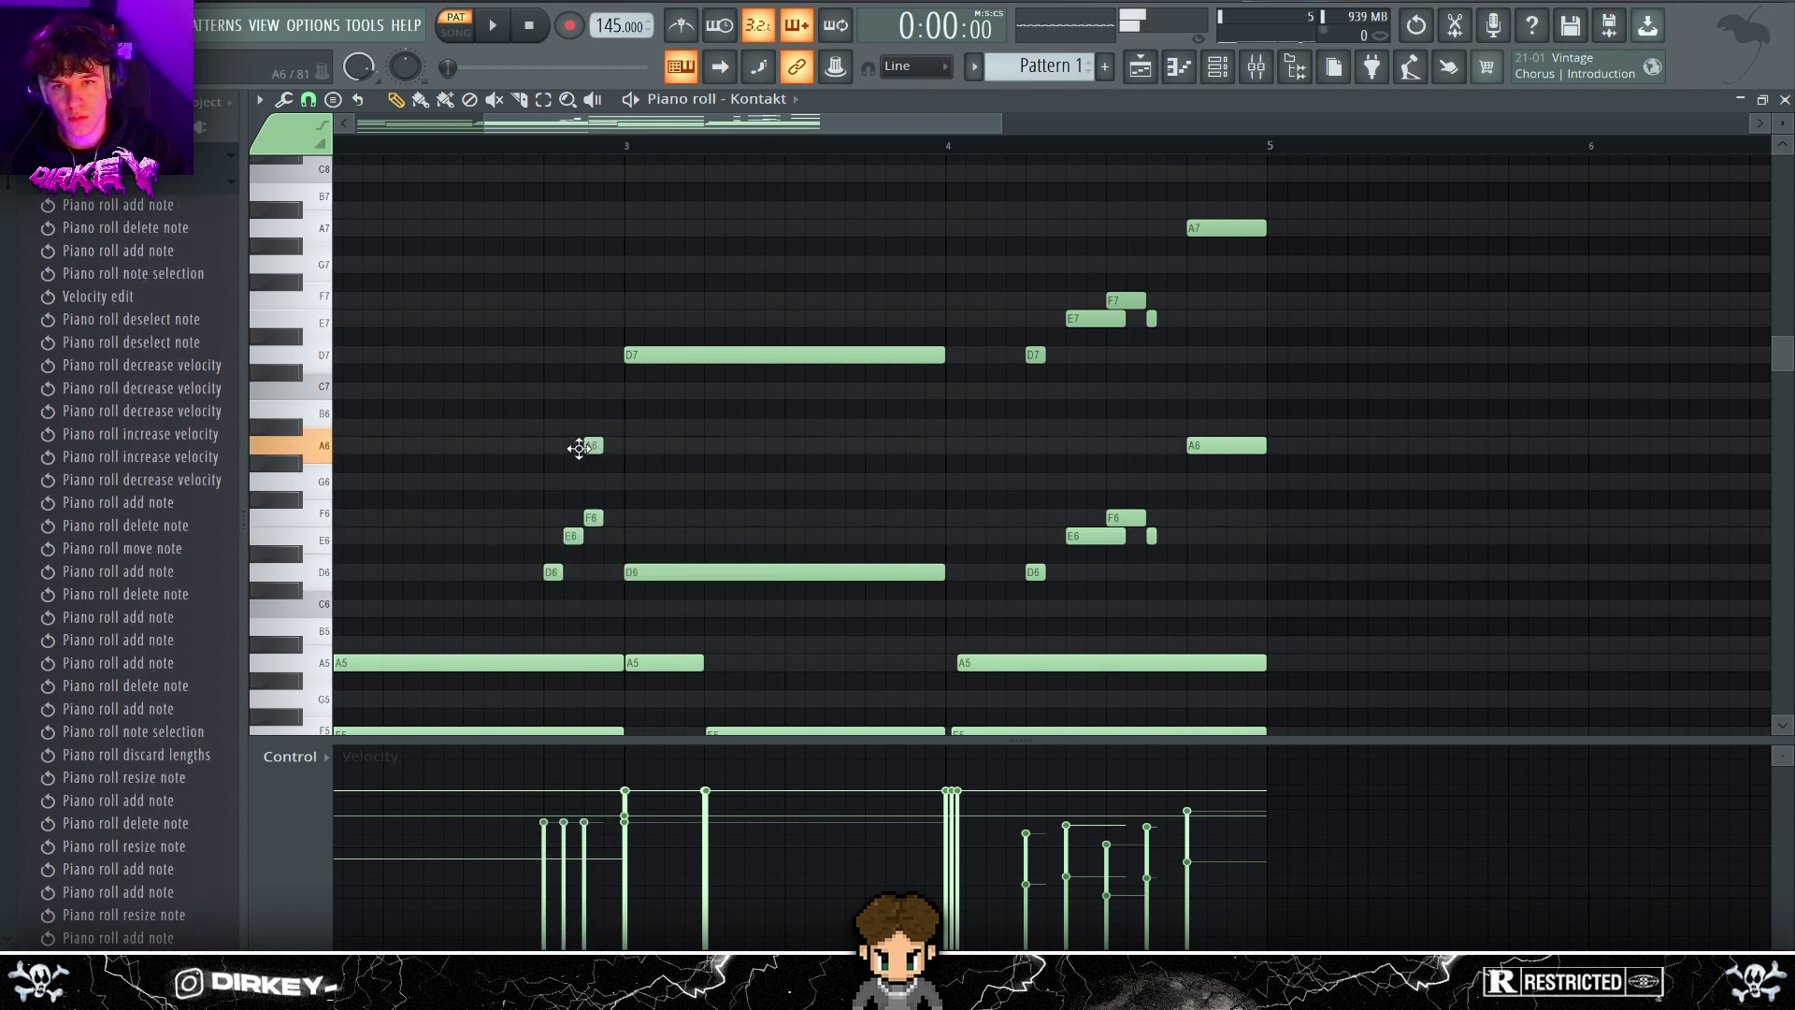
left_click(488, 536)
left_click(528, 518)
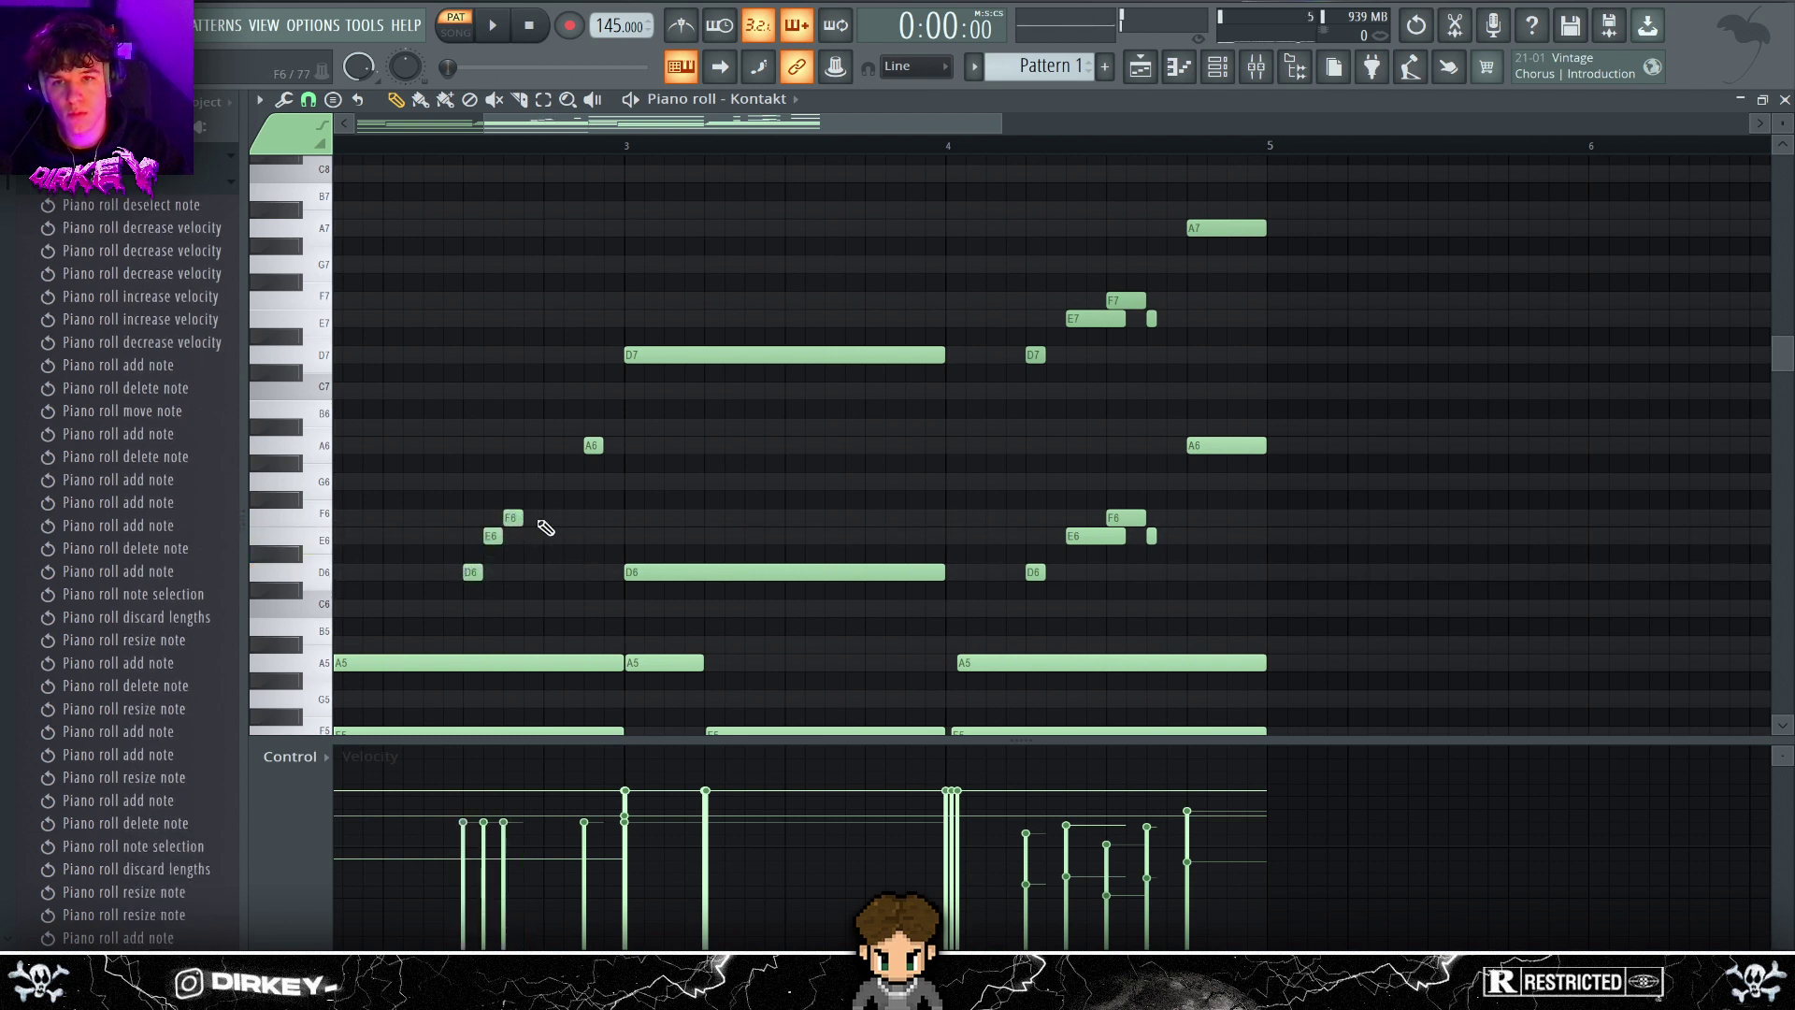
left_click(569, 391)
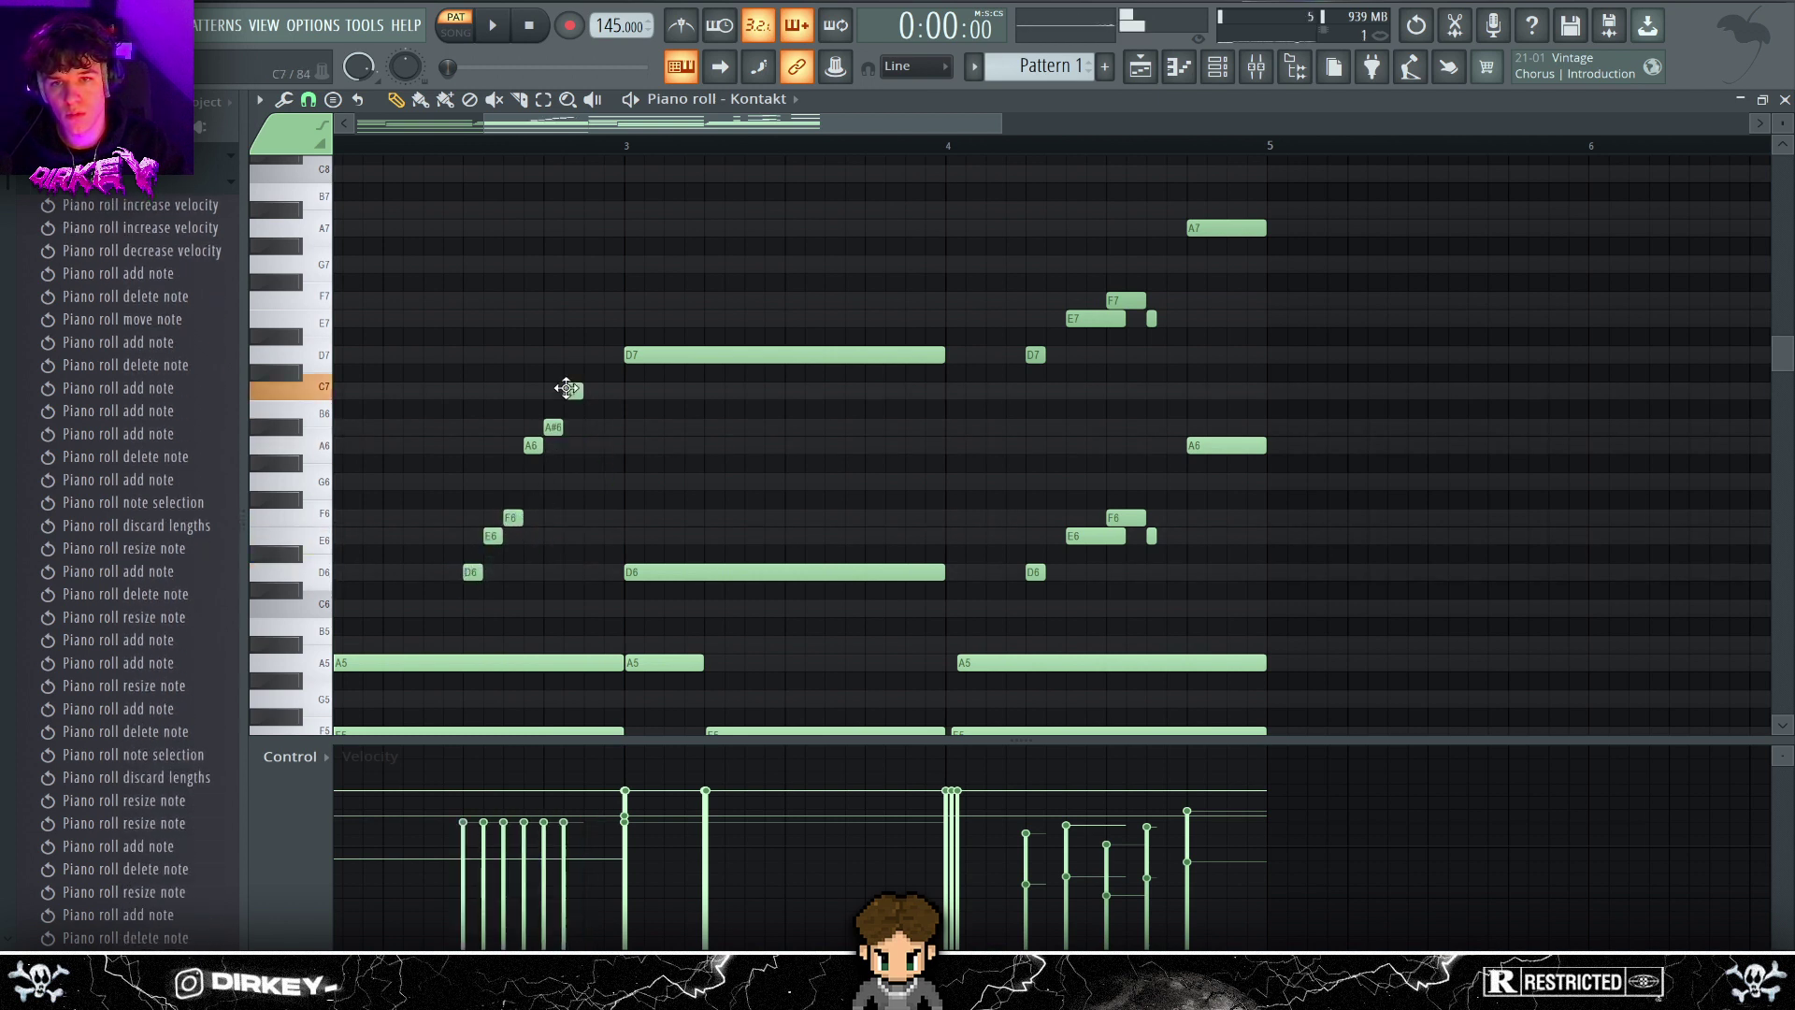
- Compress the six-note run into the end of bar 2, just before bar 3, and nudge its notes to slightly uneven timing
left_click_drag(586, 368, 493, 536)
left_click_drag(619, 480, 564, 483)
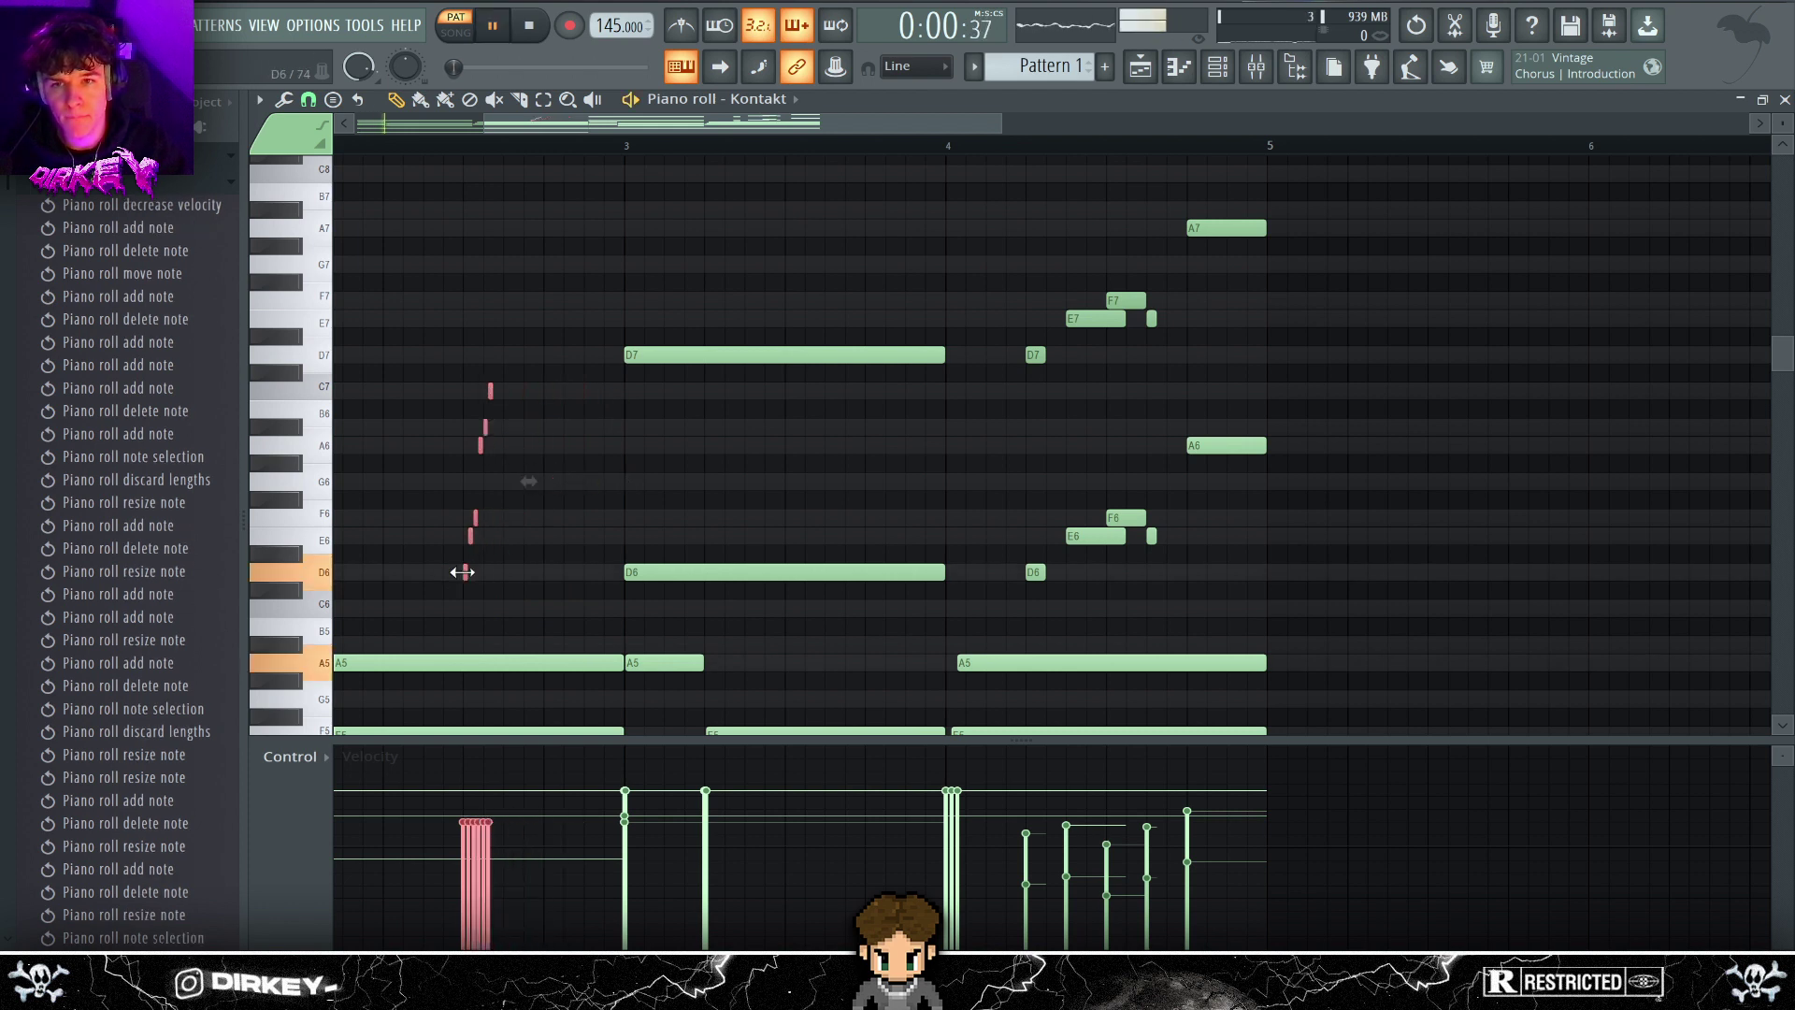
left_click_drag(466, 574, 586, 562)
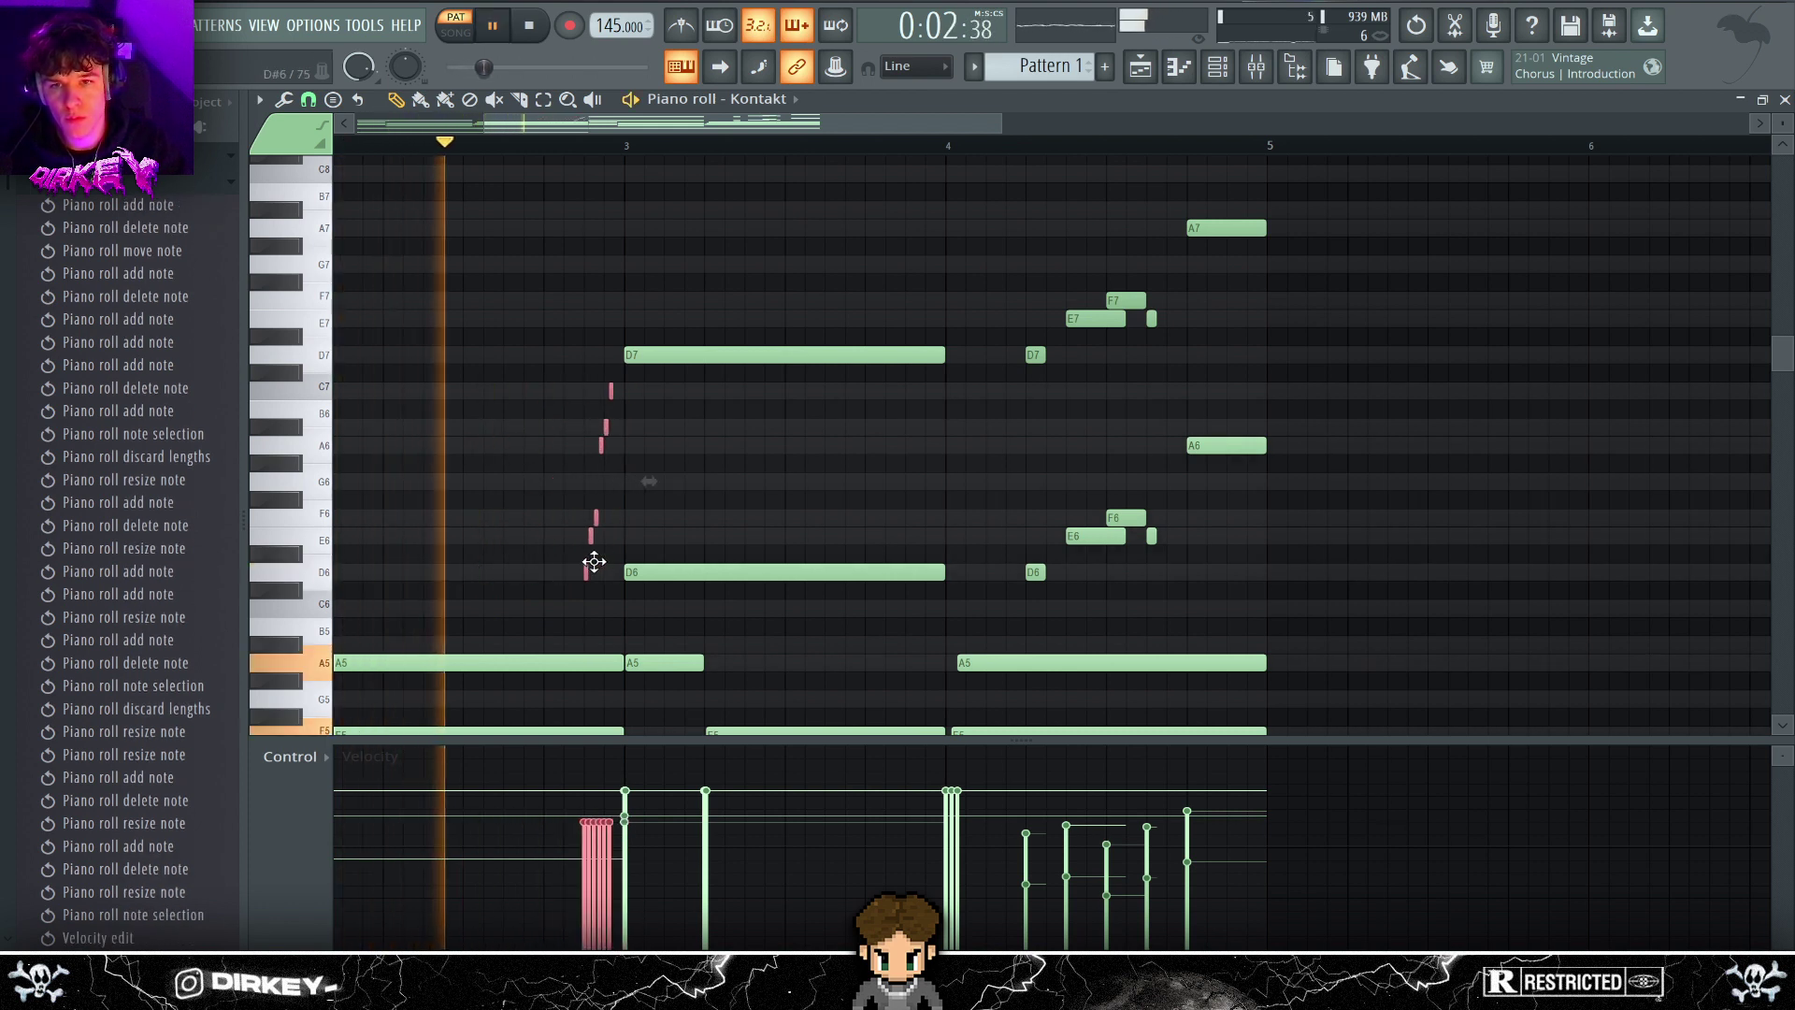
scroll(593, 149, "up", 4)
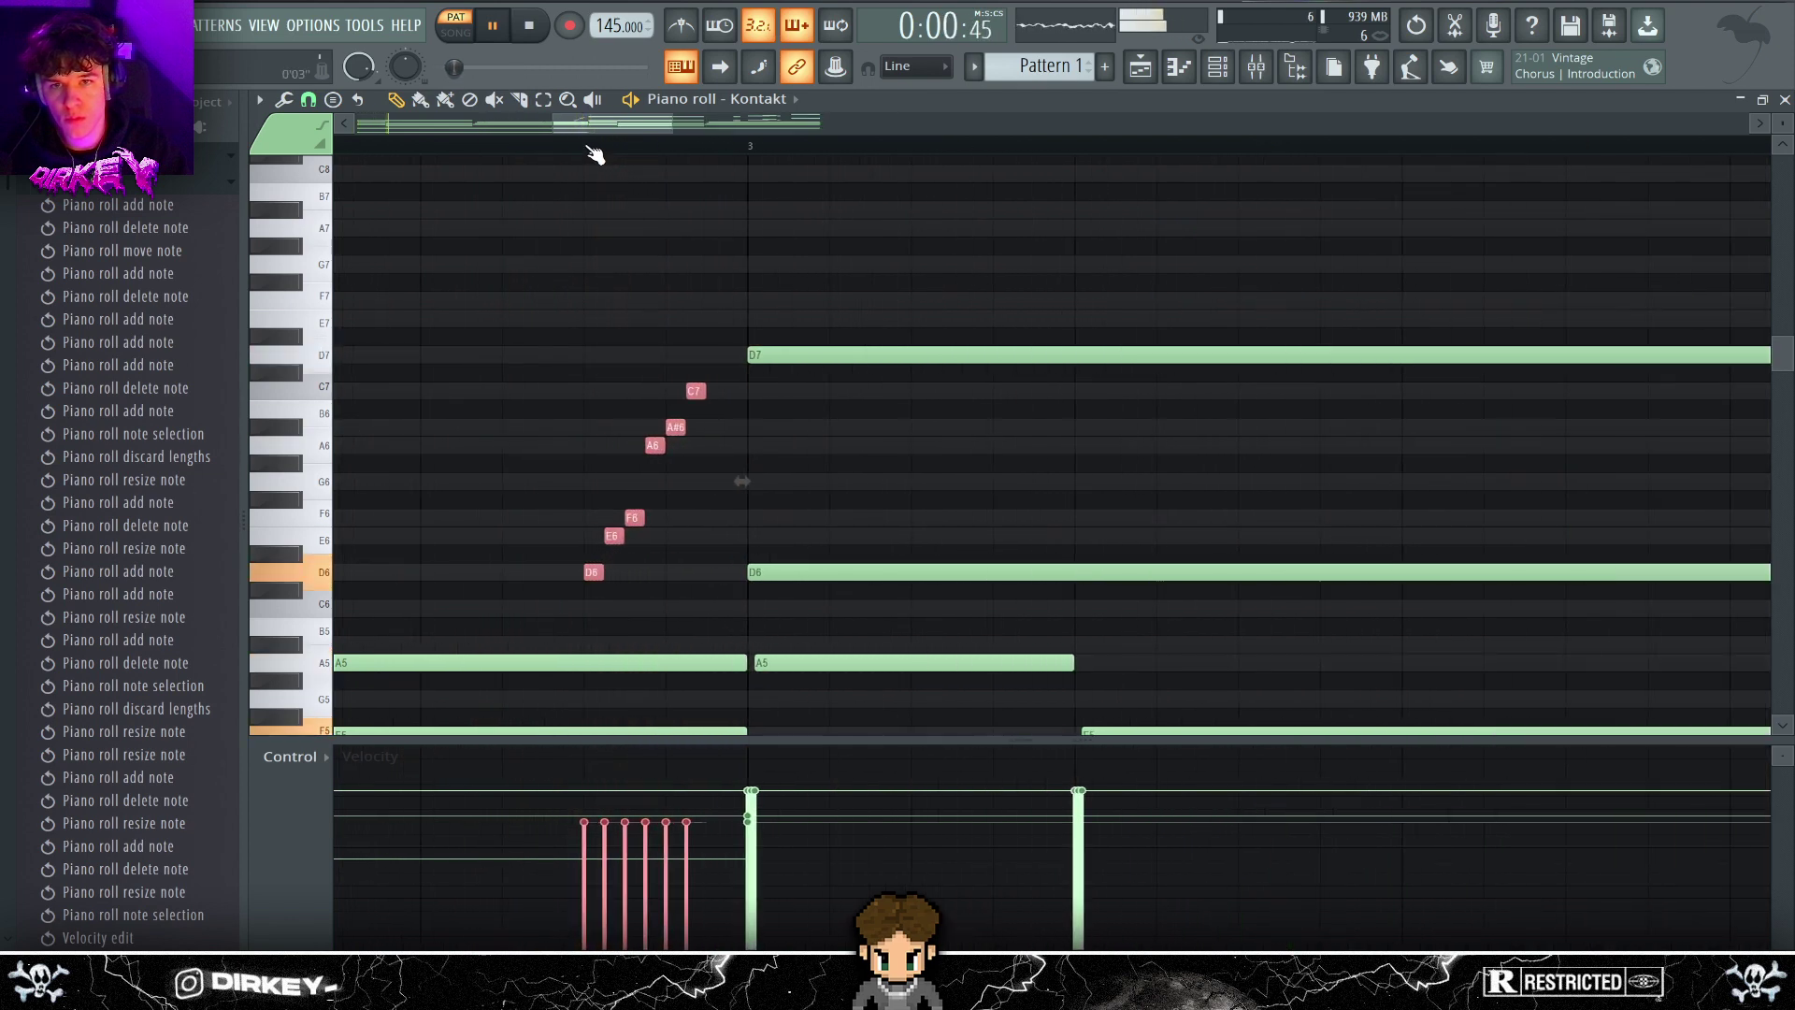
left_click_drag(790, 481, 861, 480)
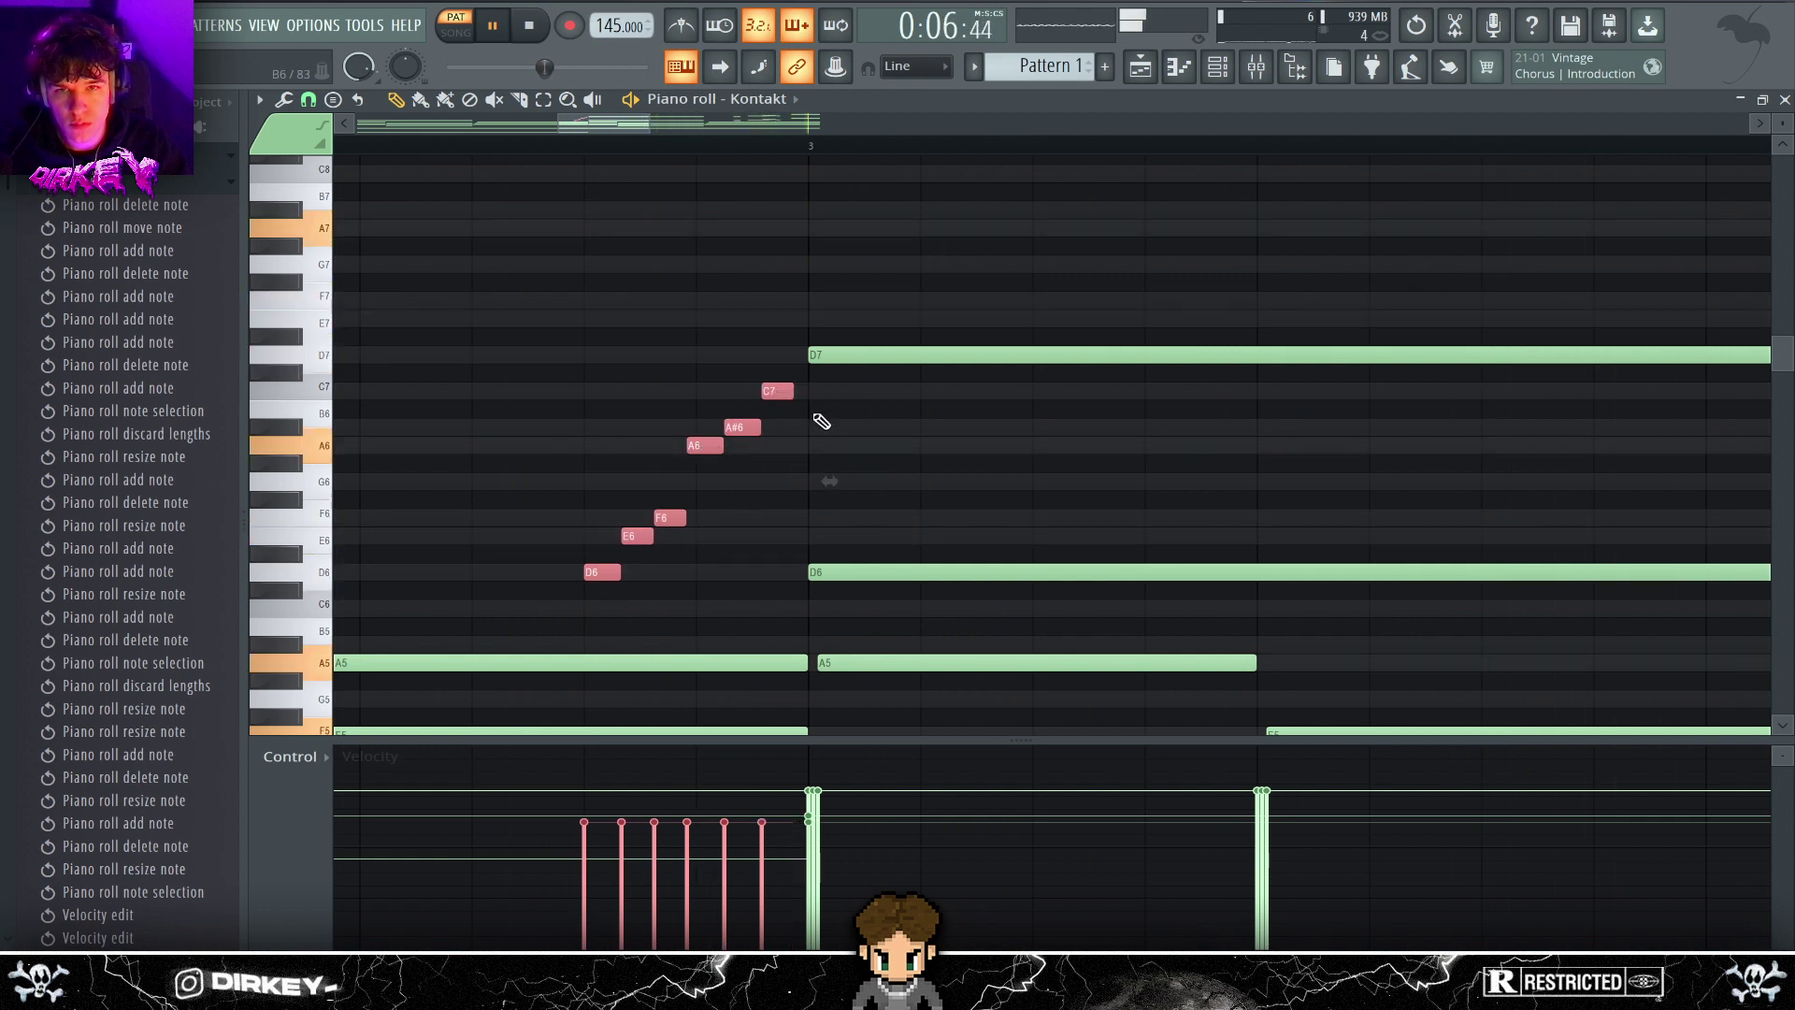
left_click(690, 539)
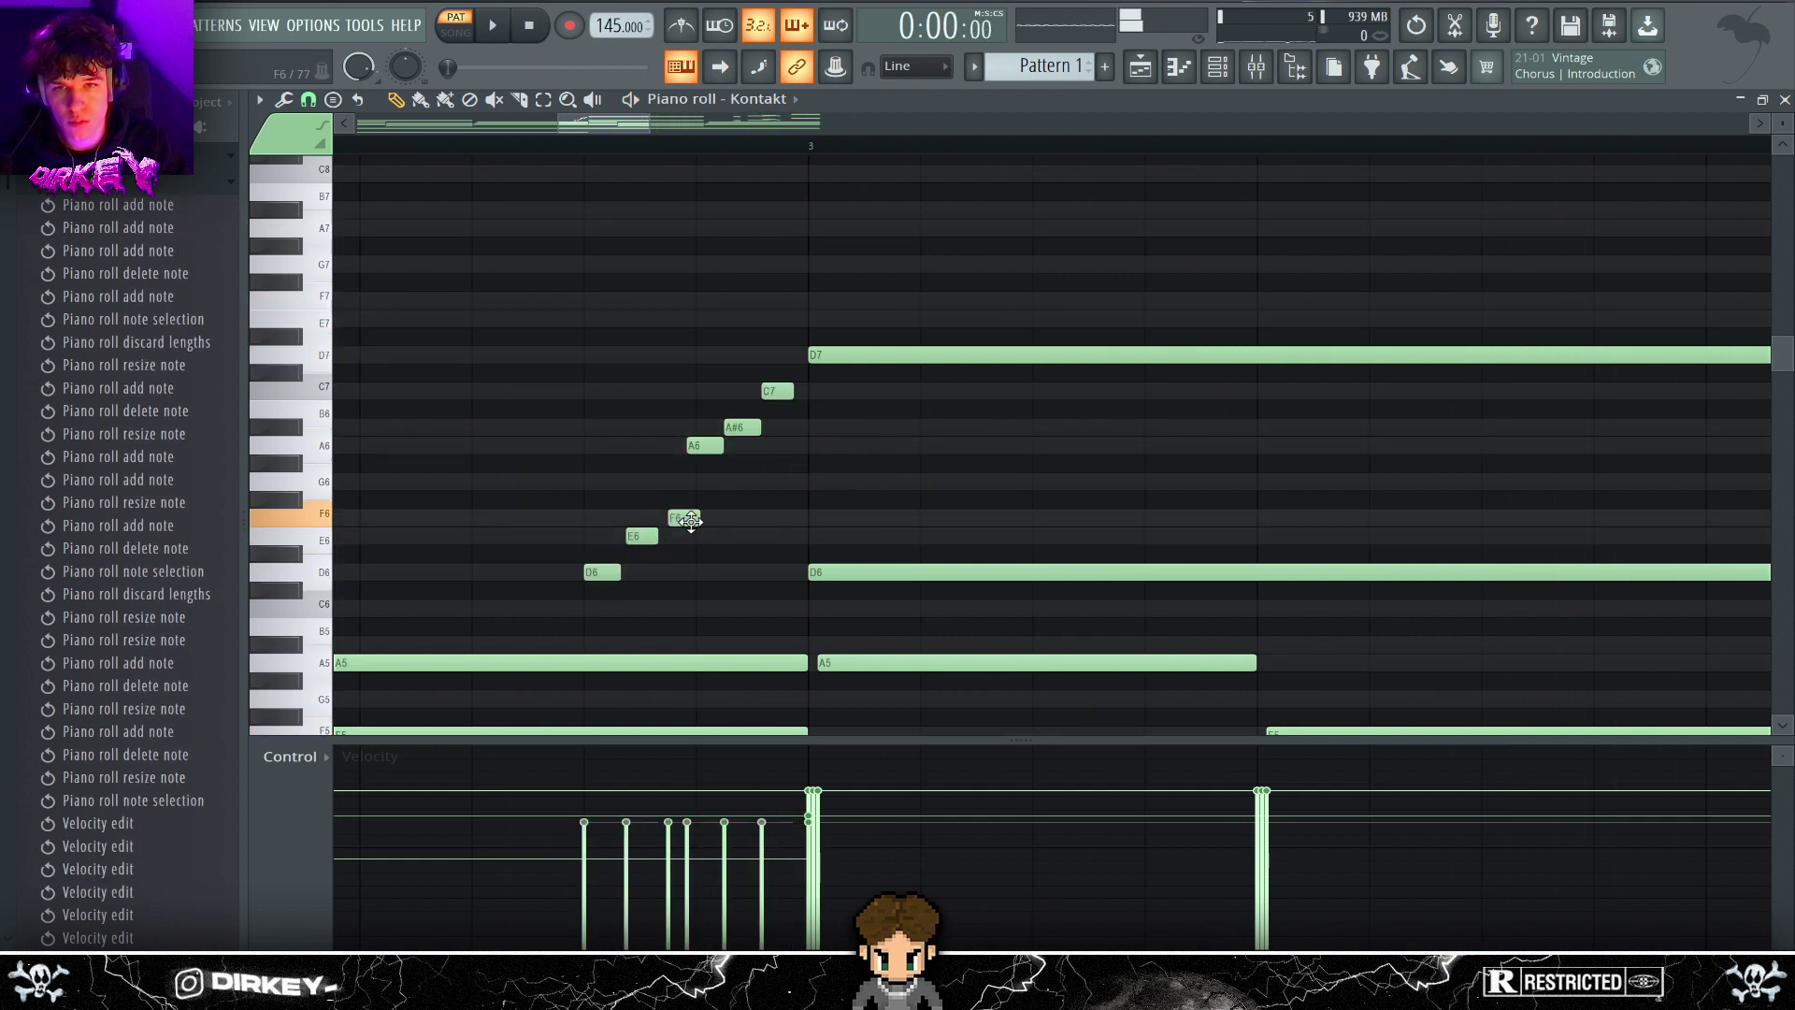
left_click_drag(705, 446, 714, 447)
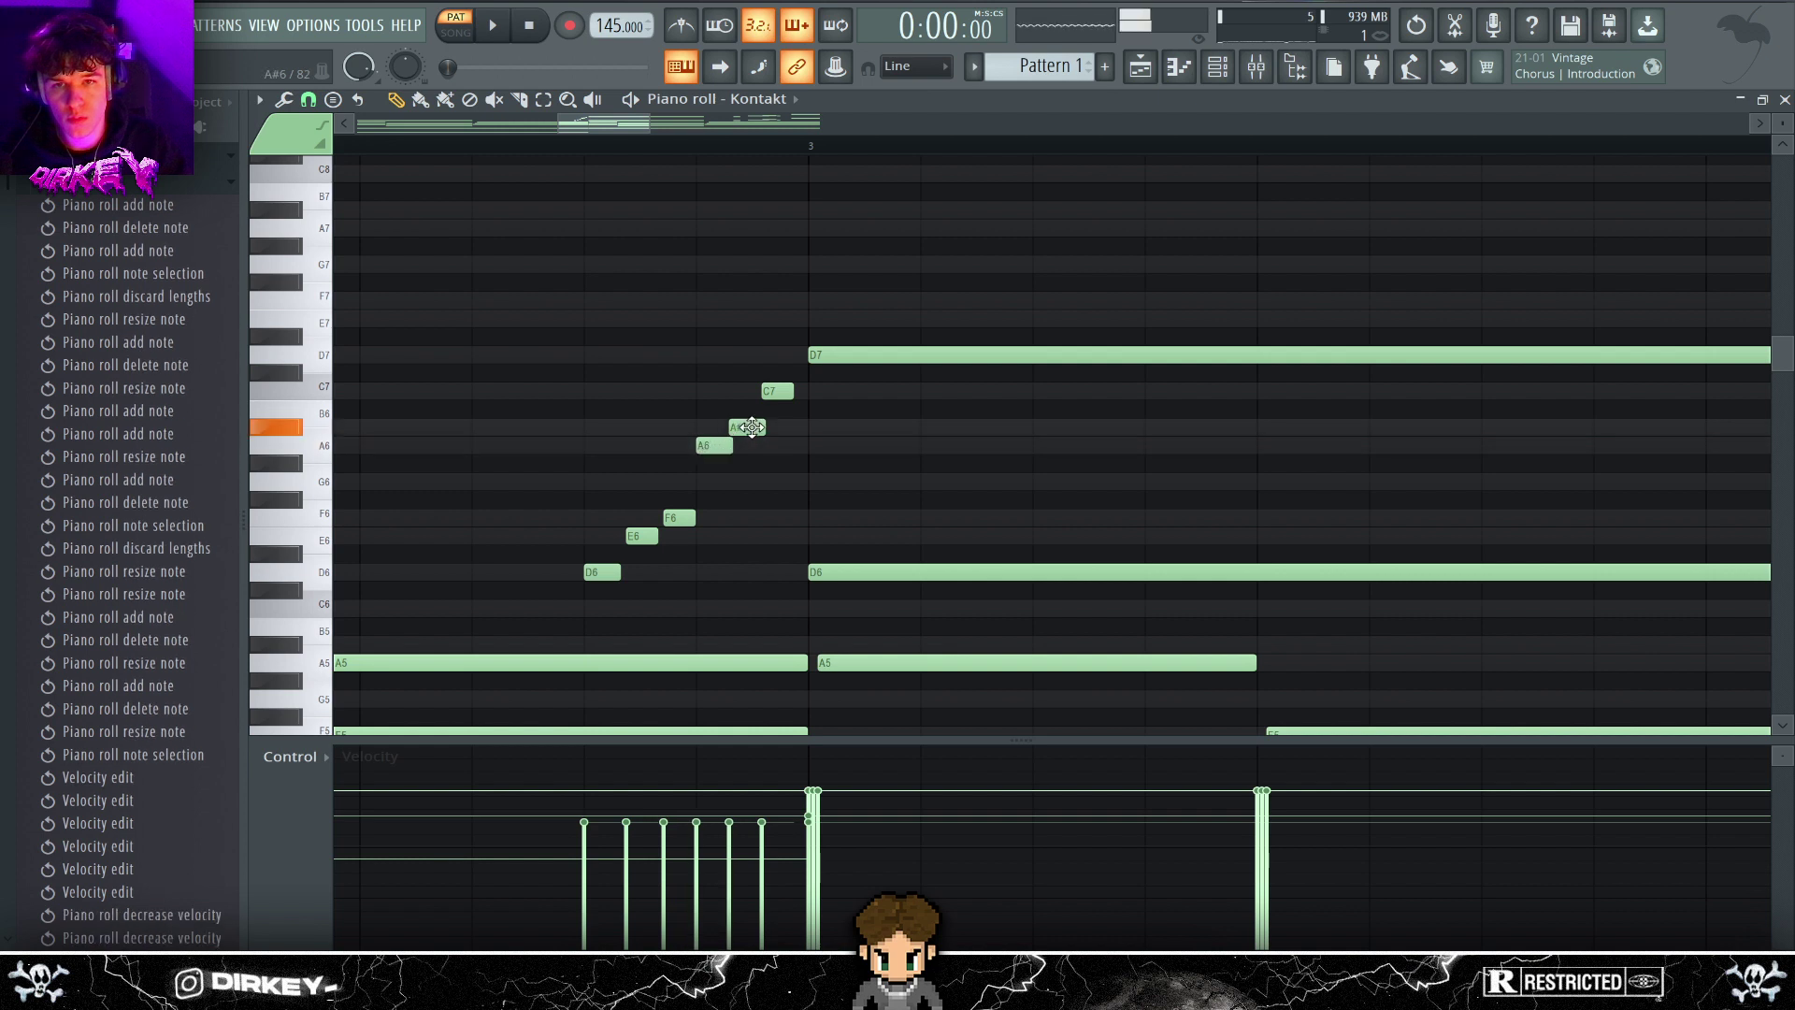
- Give the run steadily rising velocities and duplicate it one octave higher at a lower velocity
left_click_drag(783, 390, 598, 576)
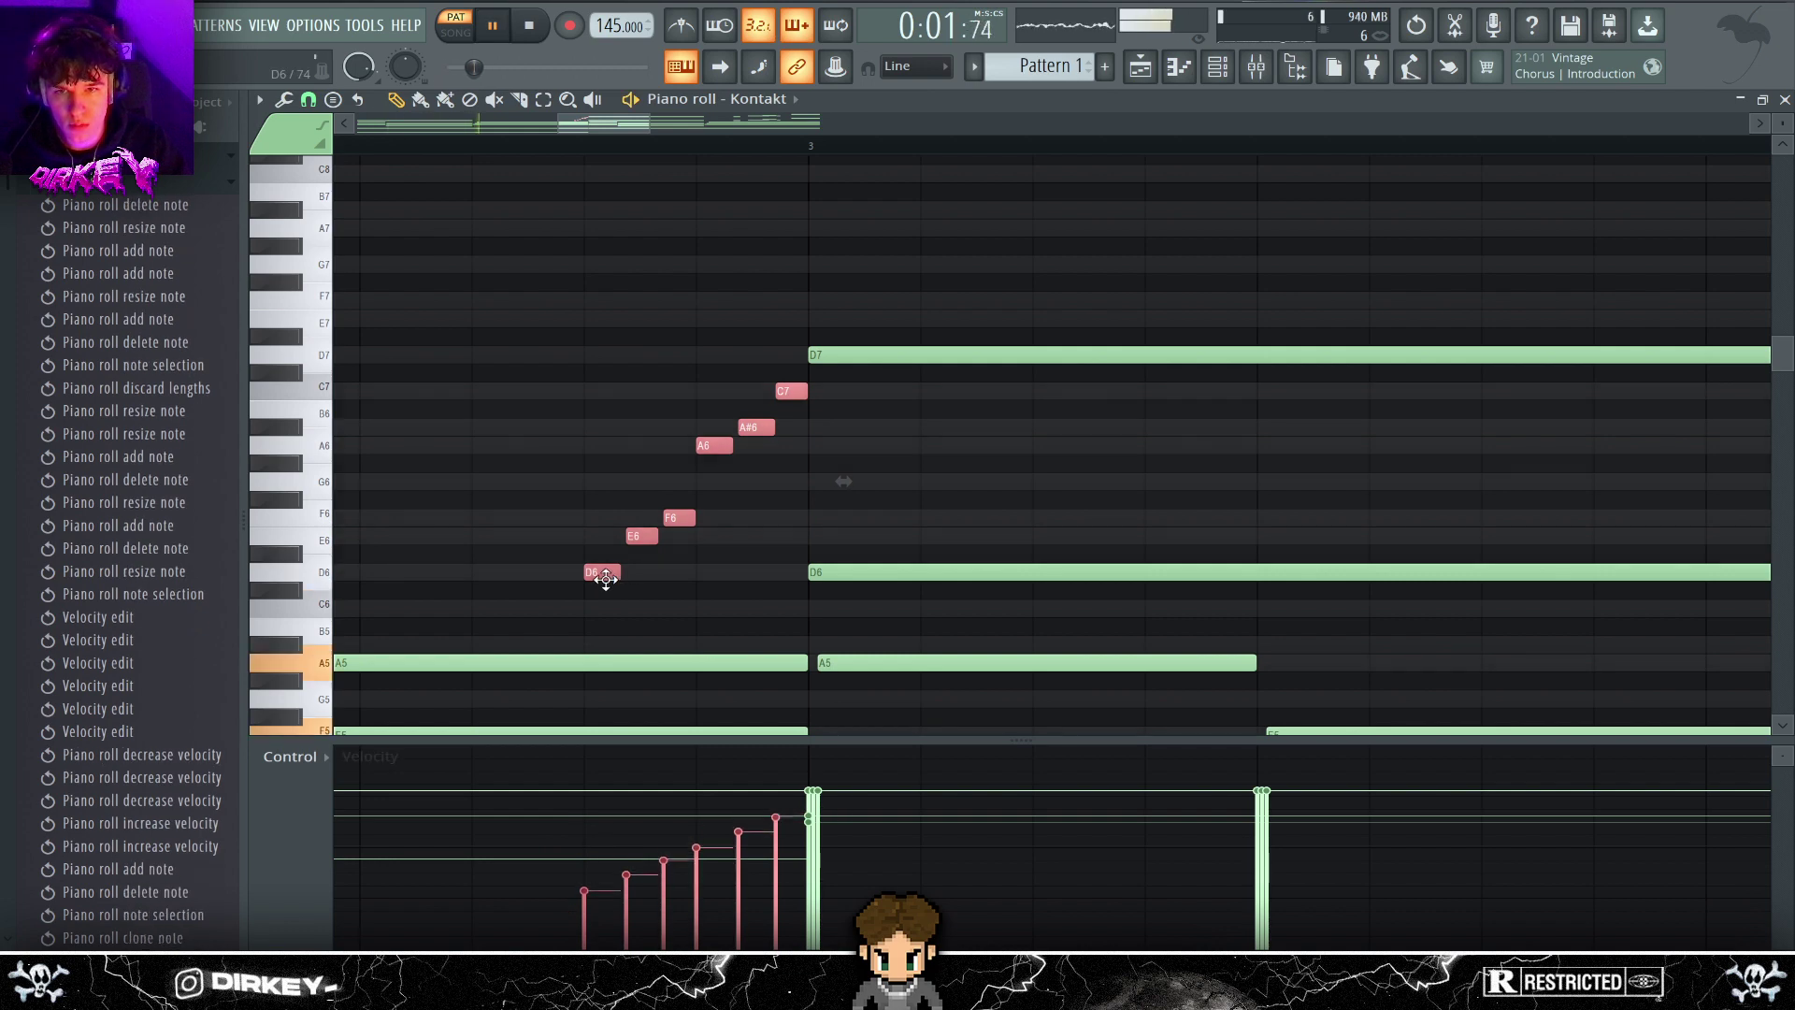
key("ctrl+shift+Up")
scroll(511, 648, "down", 2)
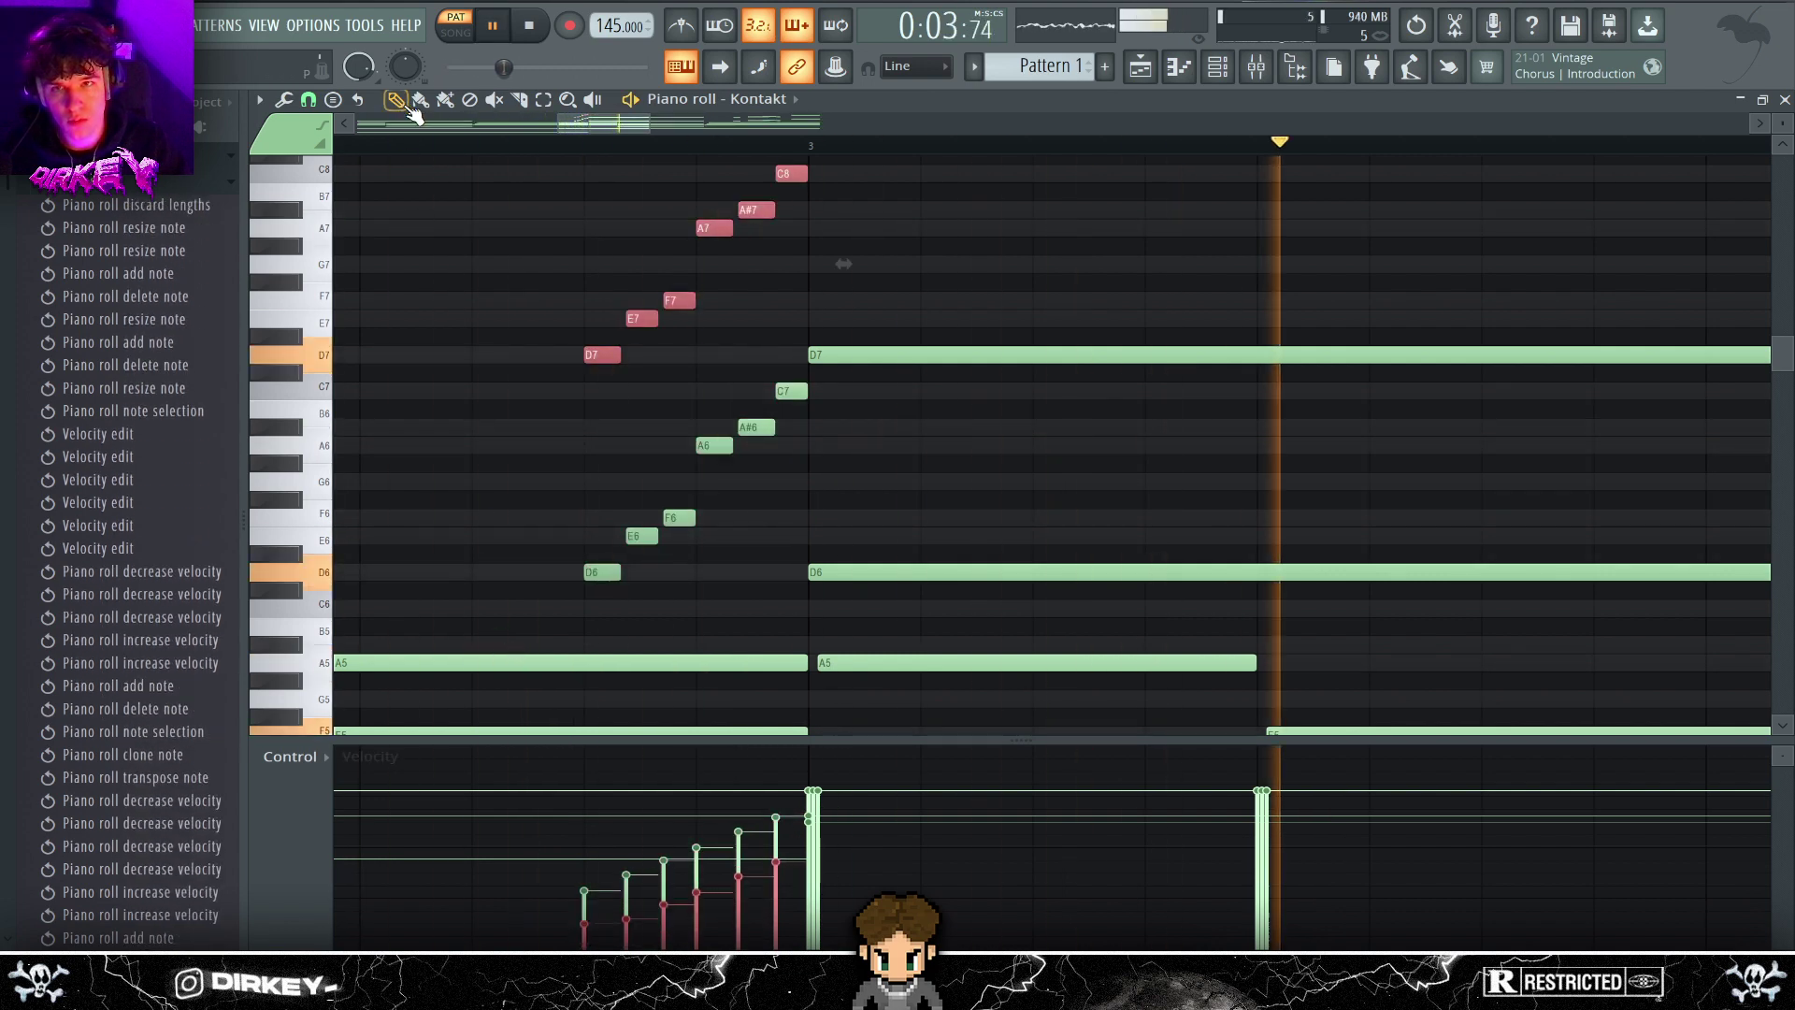
- Duplicate all notes of the first four bars into bars 5 to 8
scroll(428, 159, "down", 5)
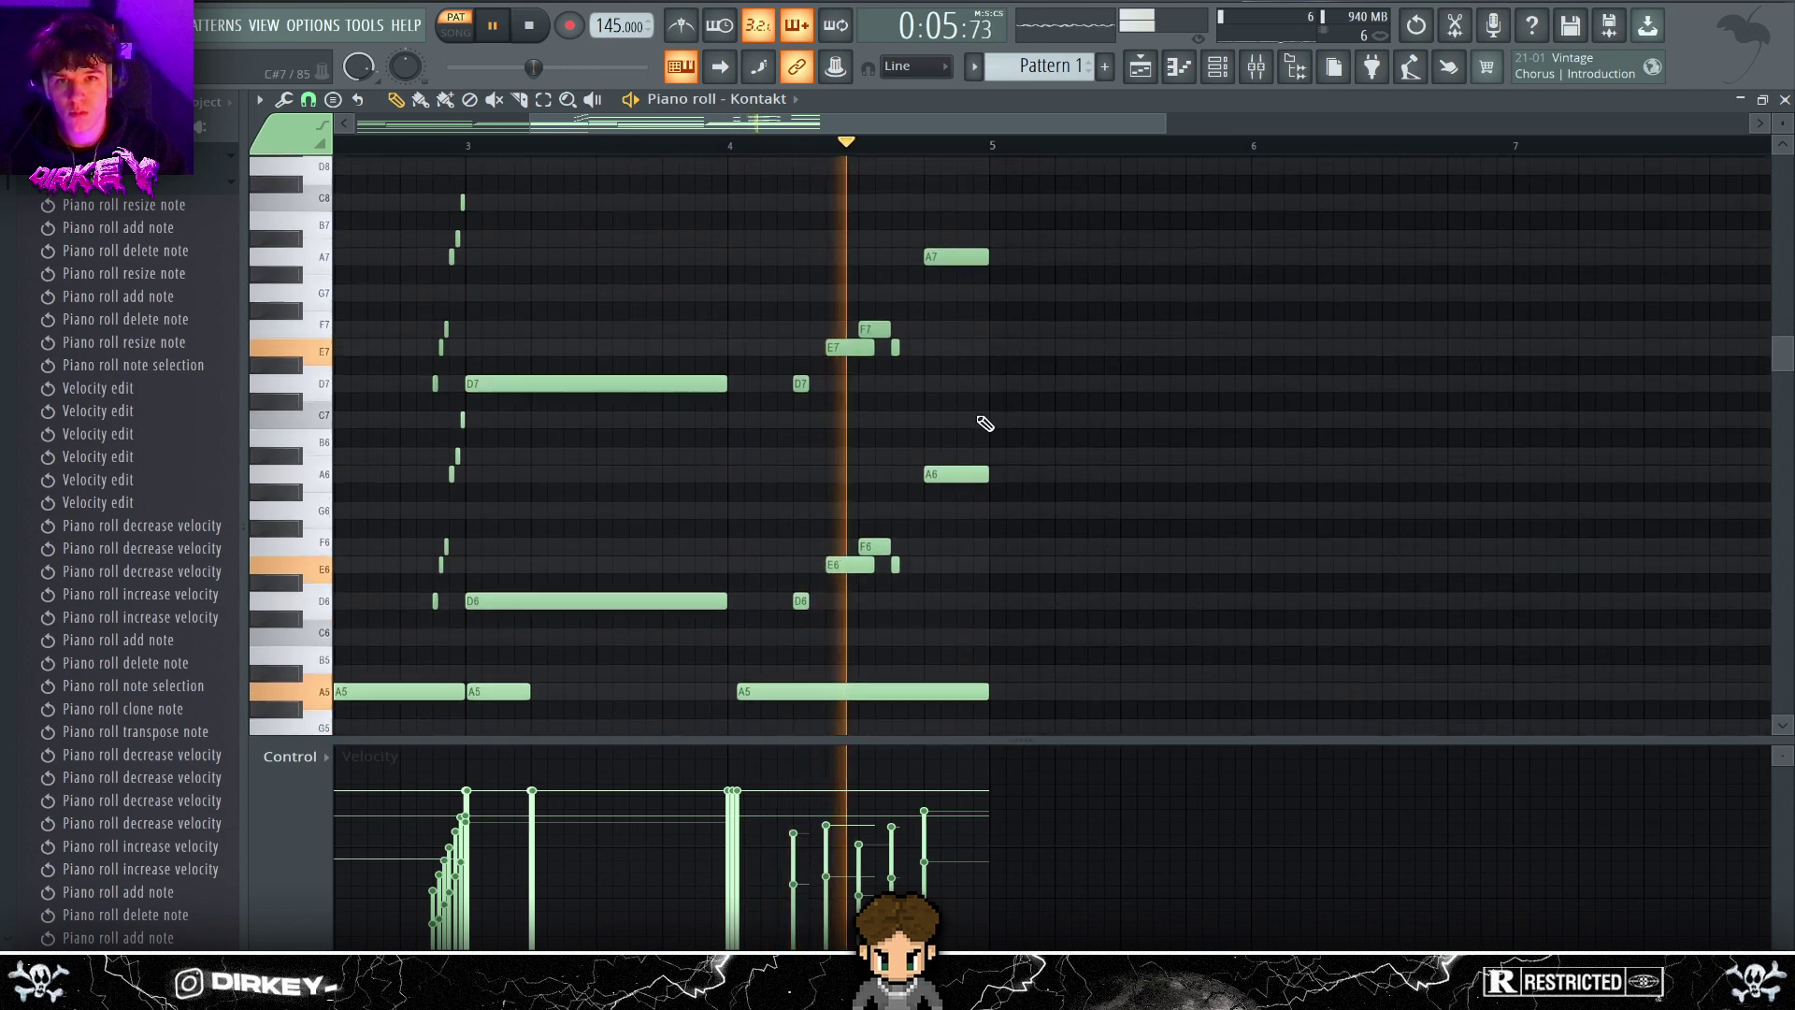
scroll(731, 159, "down", 4)
scroll(903, 429, "down", 3)
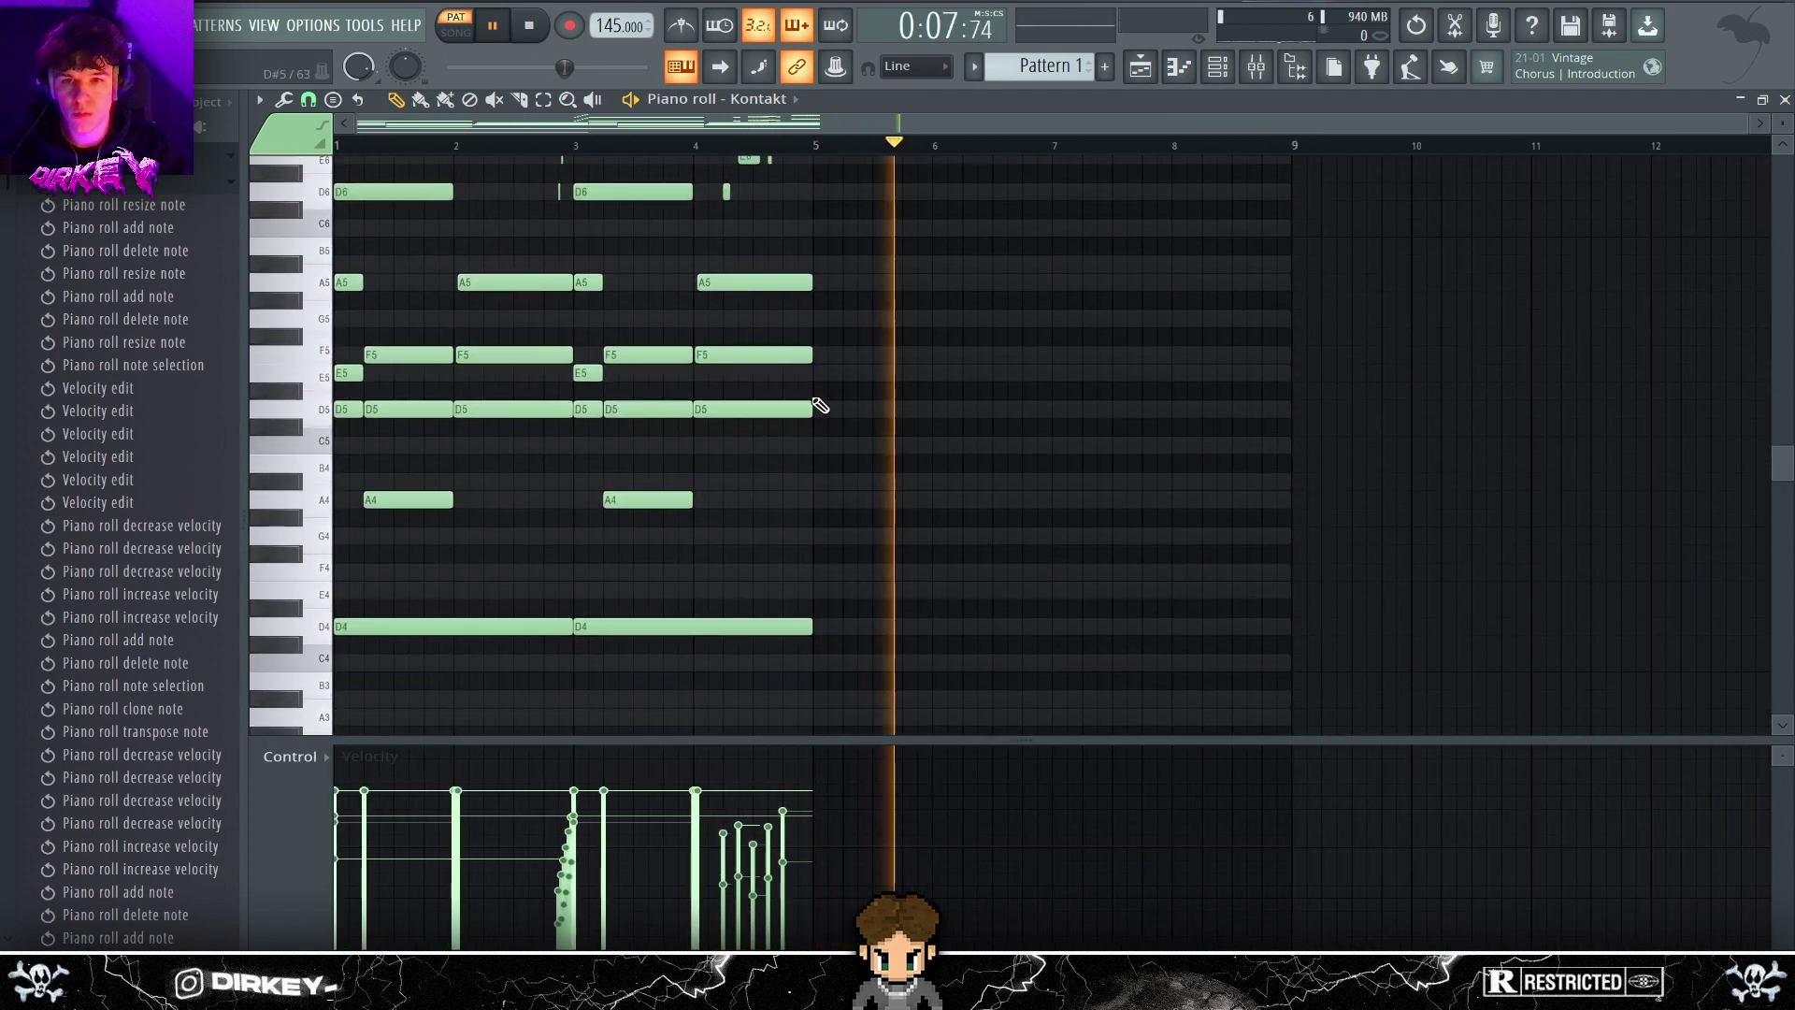
key("ctrl+a")
key("ctrl+b")
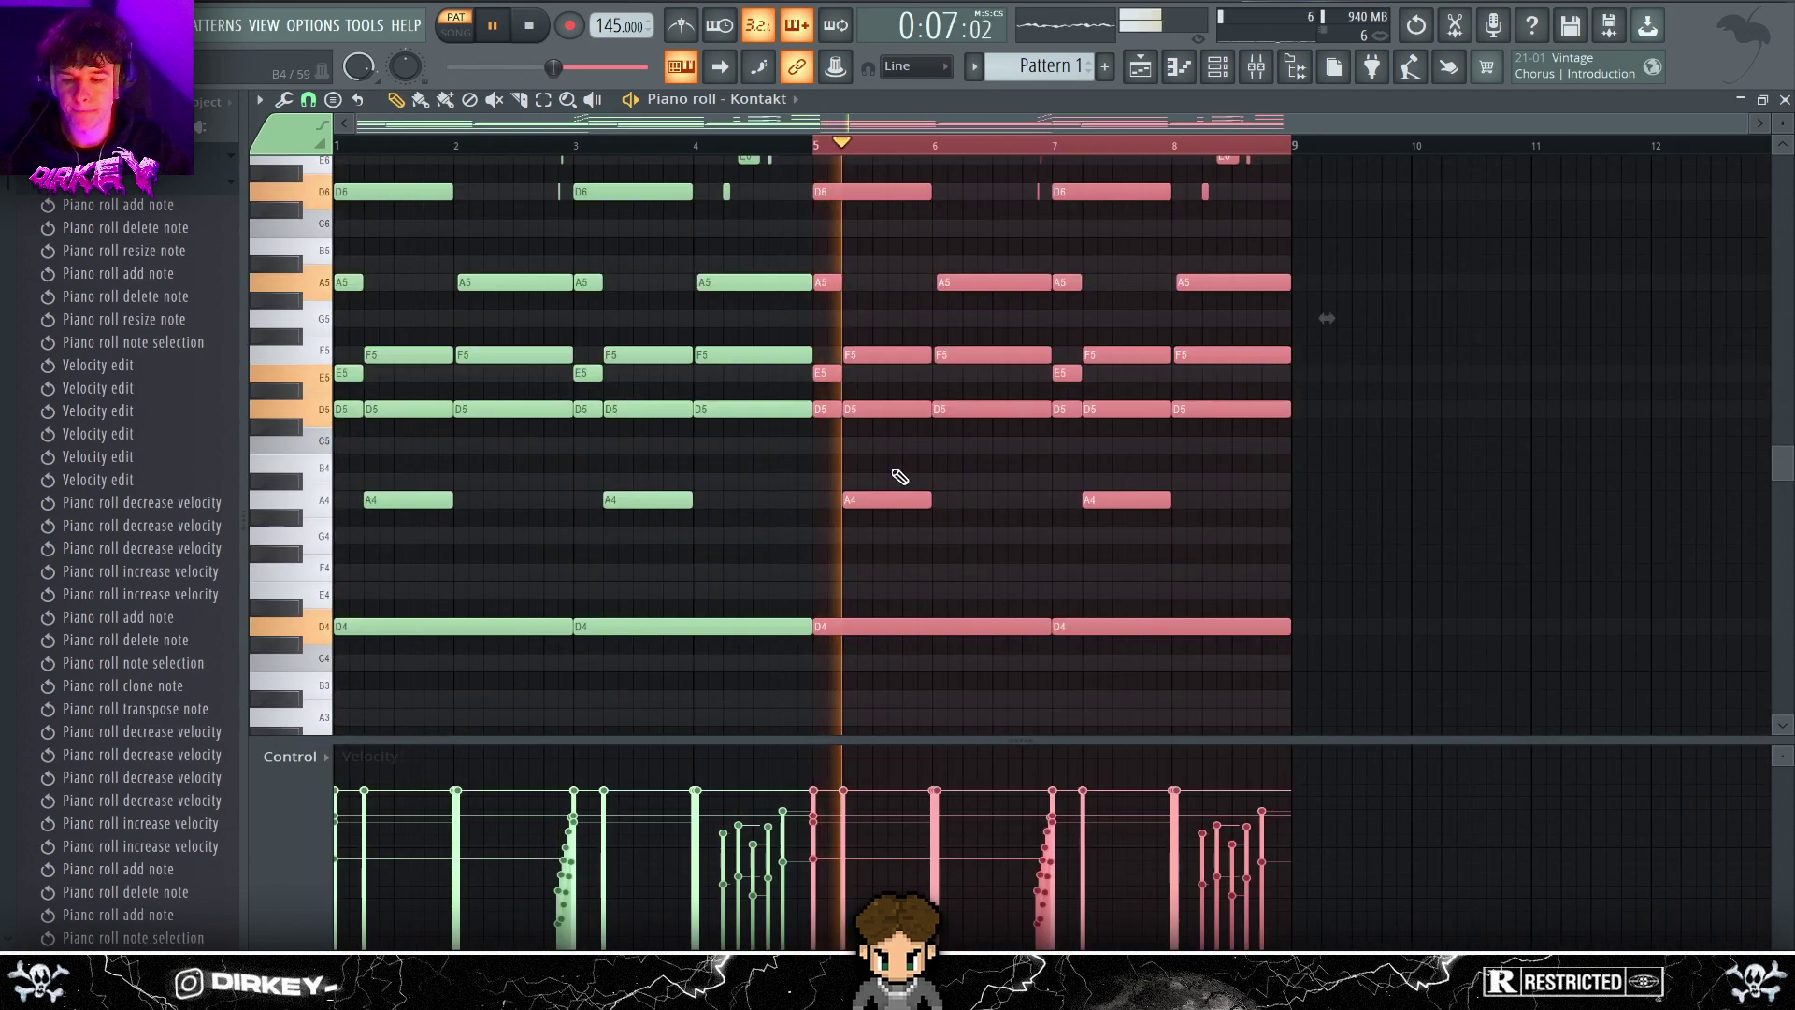
left_click(1334, 532)
- Try a two-bar A#3 bass note starting at bar 7
scroll(1306, 573, "down", 5)
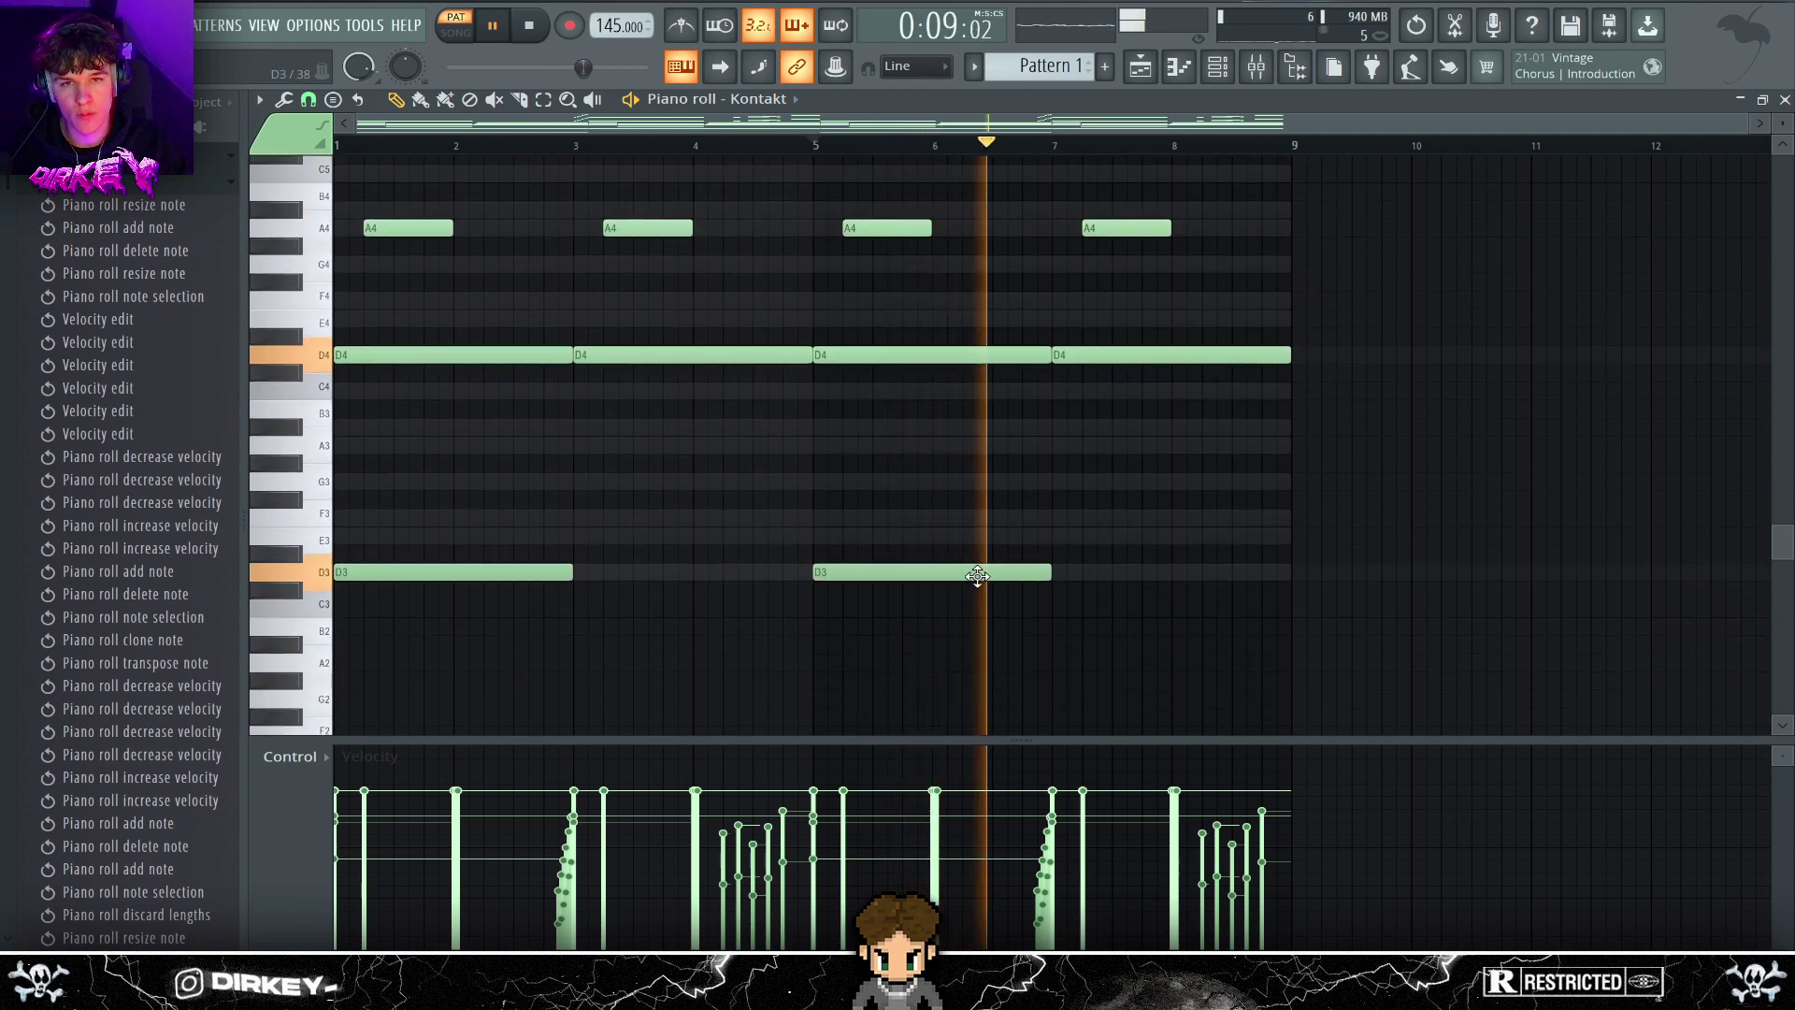
left_click(1046, 427)
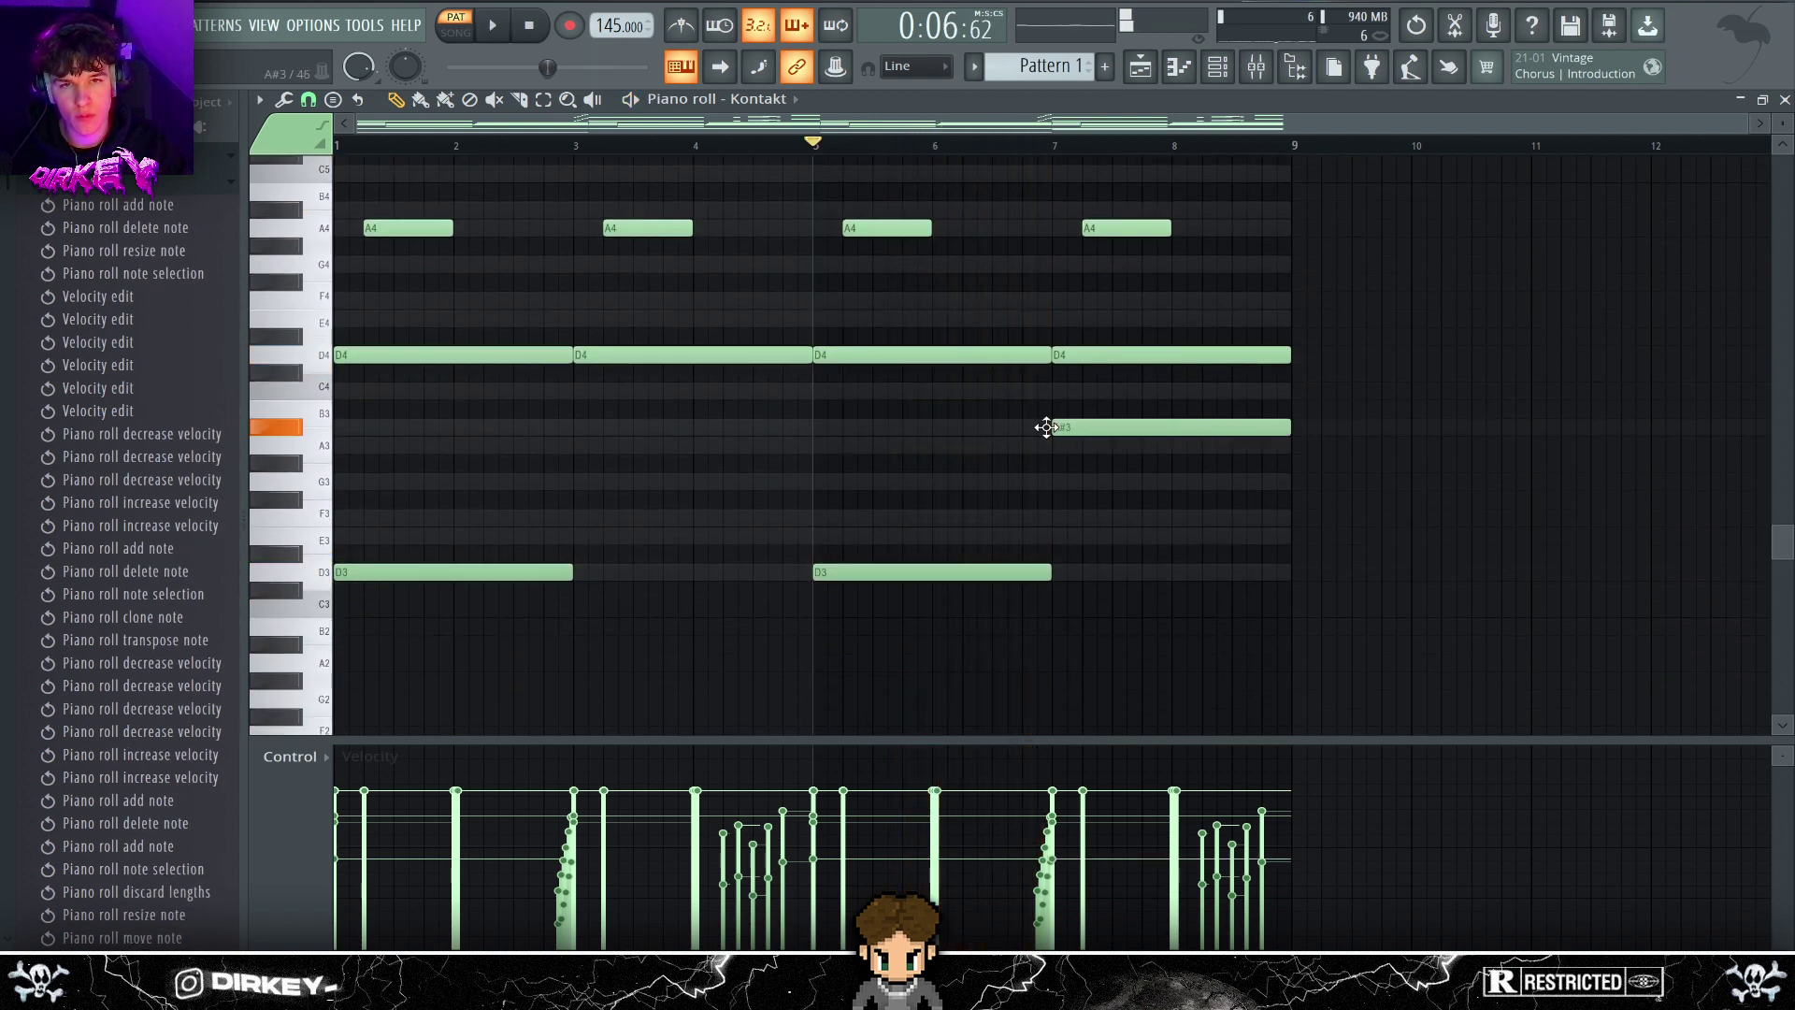
left_click(1181, 452)
key("space")
key("ctrl+z")
key("ctrl+z")
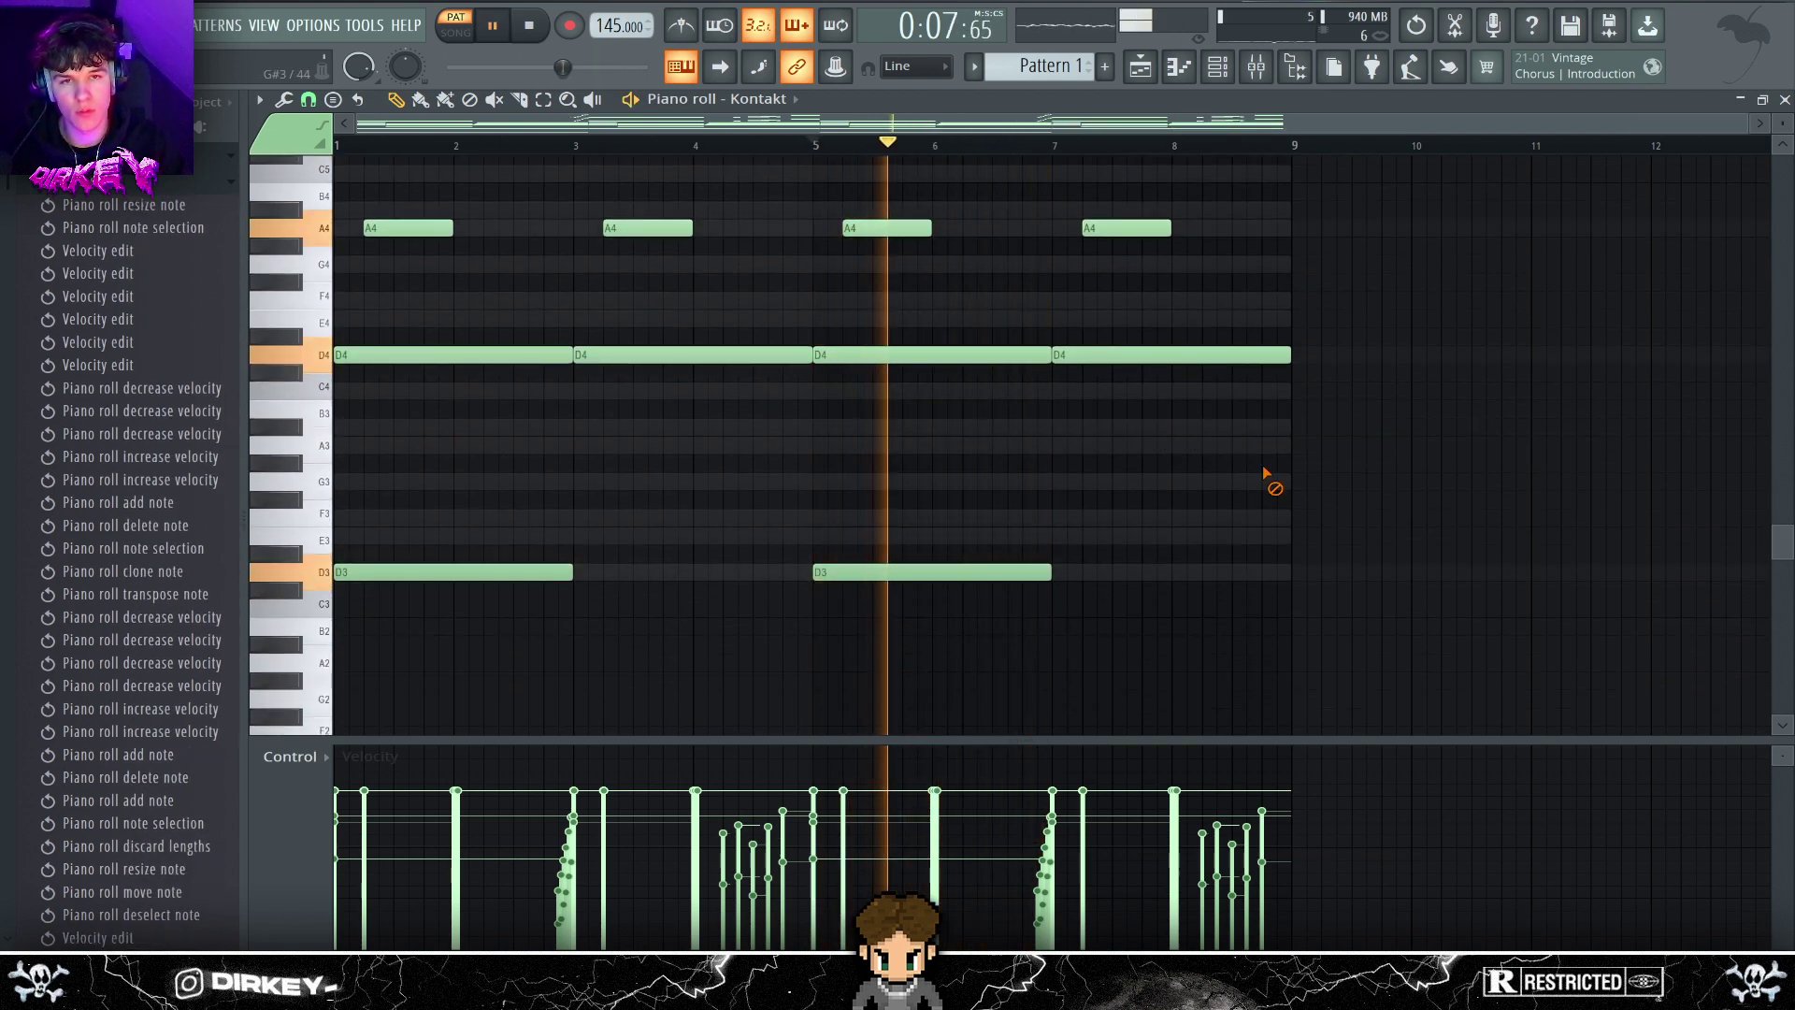
left_click(1216, 481)
right_click(1219, 485)
- Add two consecutive short A#7 notes at the start of bar 8
scroll(1093, 593, "up", 8)
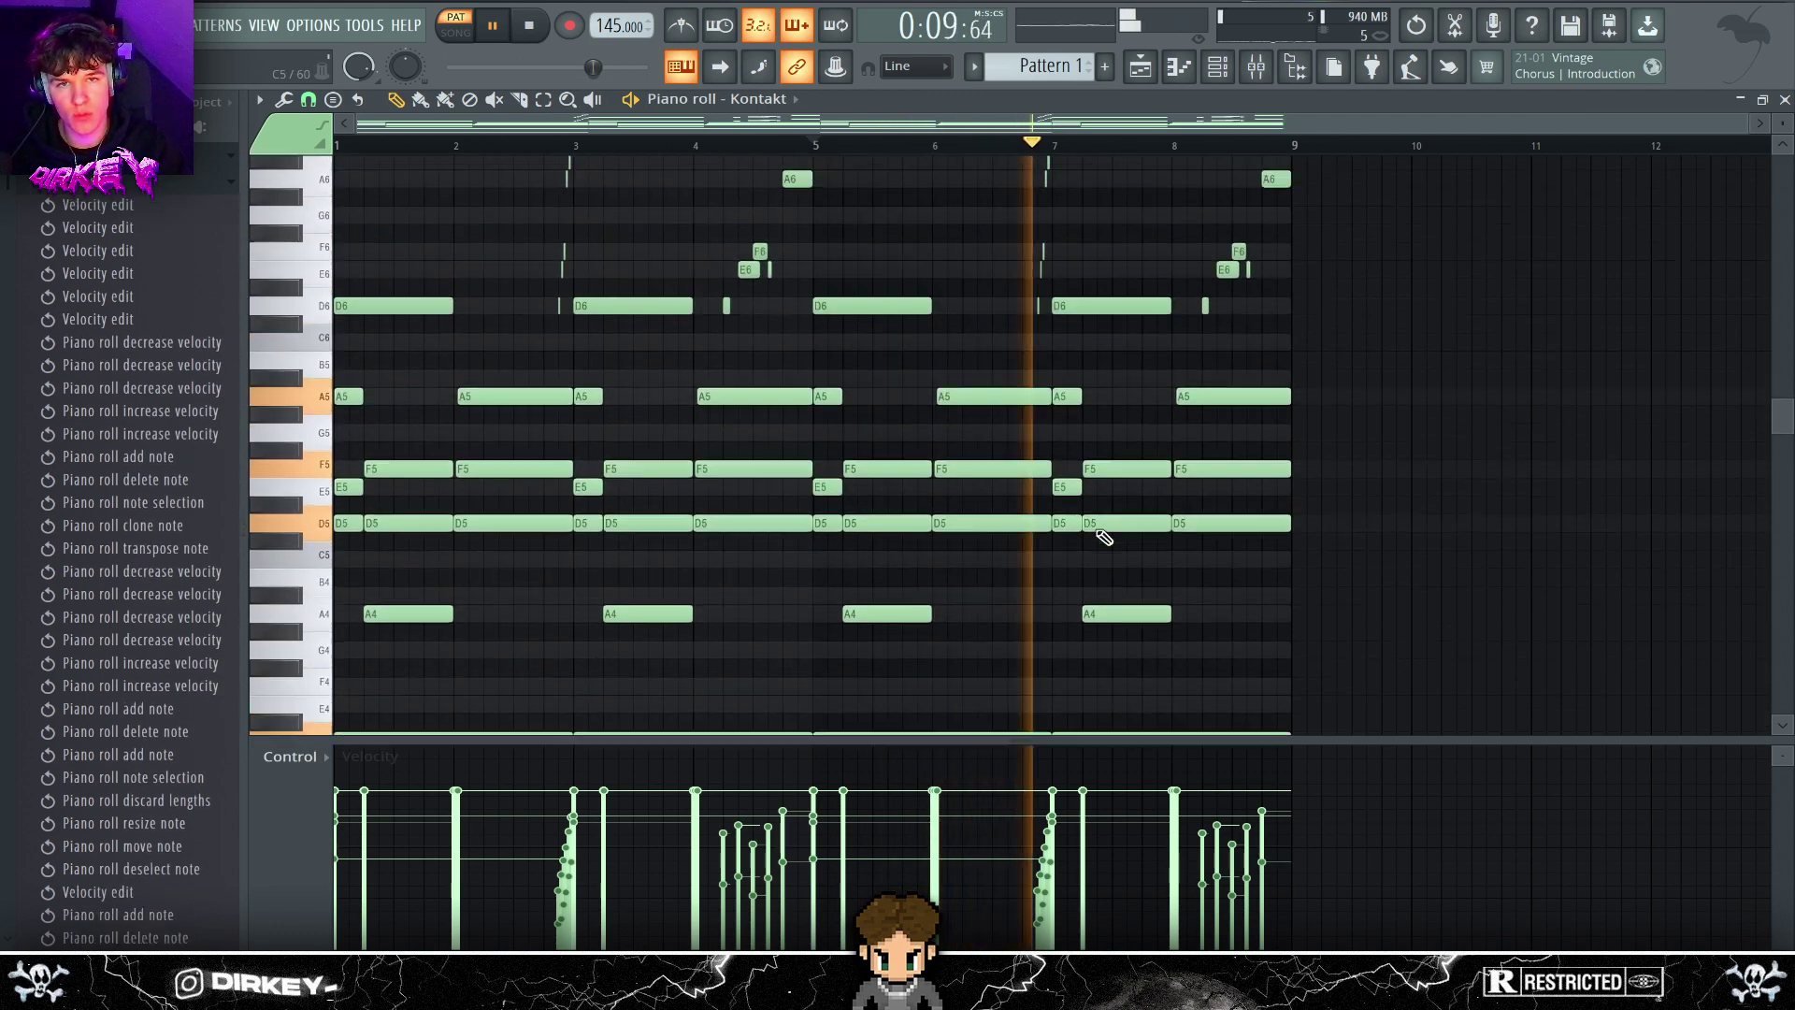
scroll(1110, 472, "up", 8)
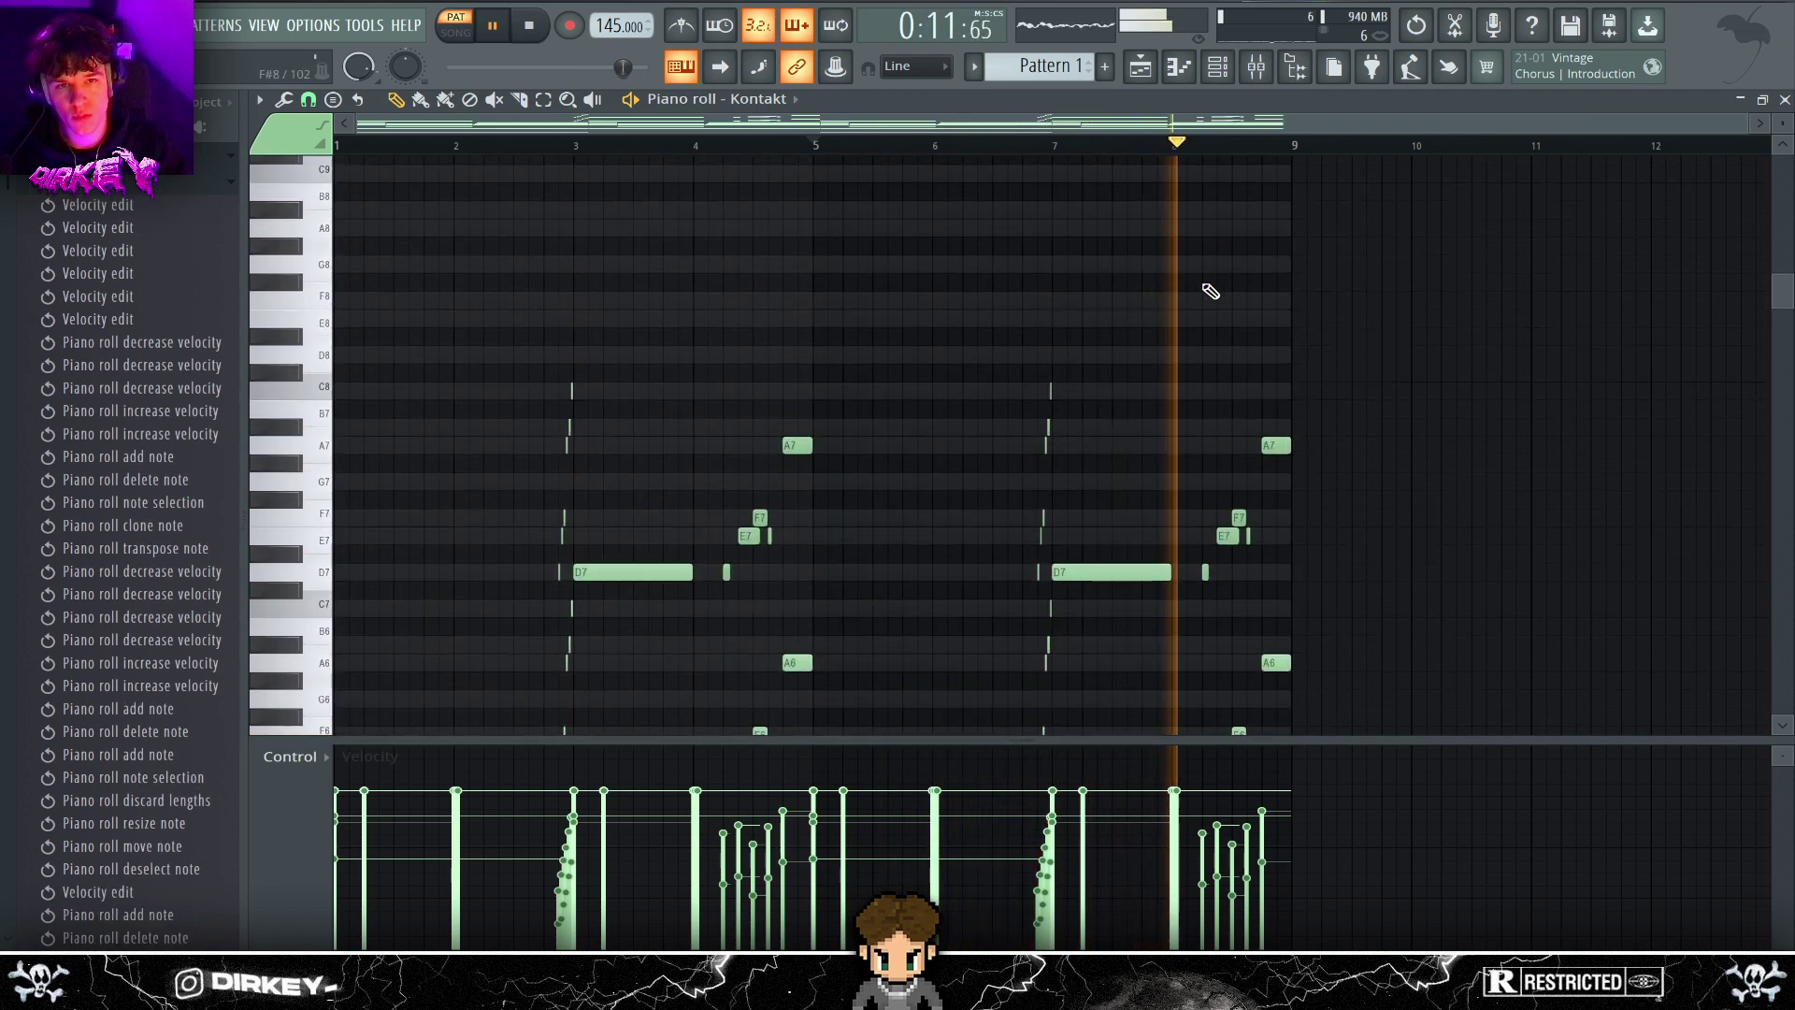
left_click(1058, 147)
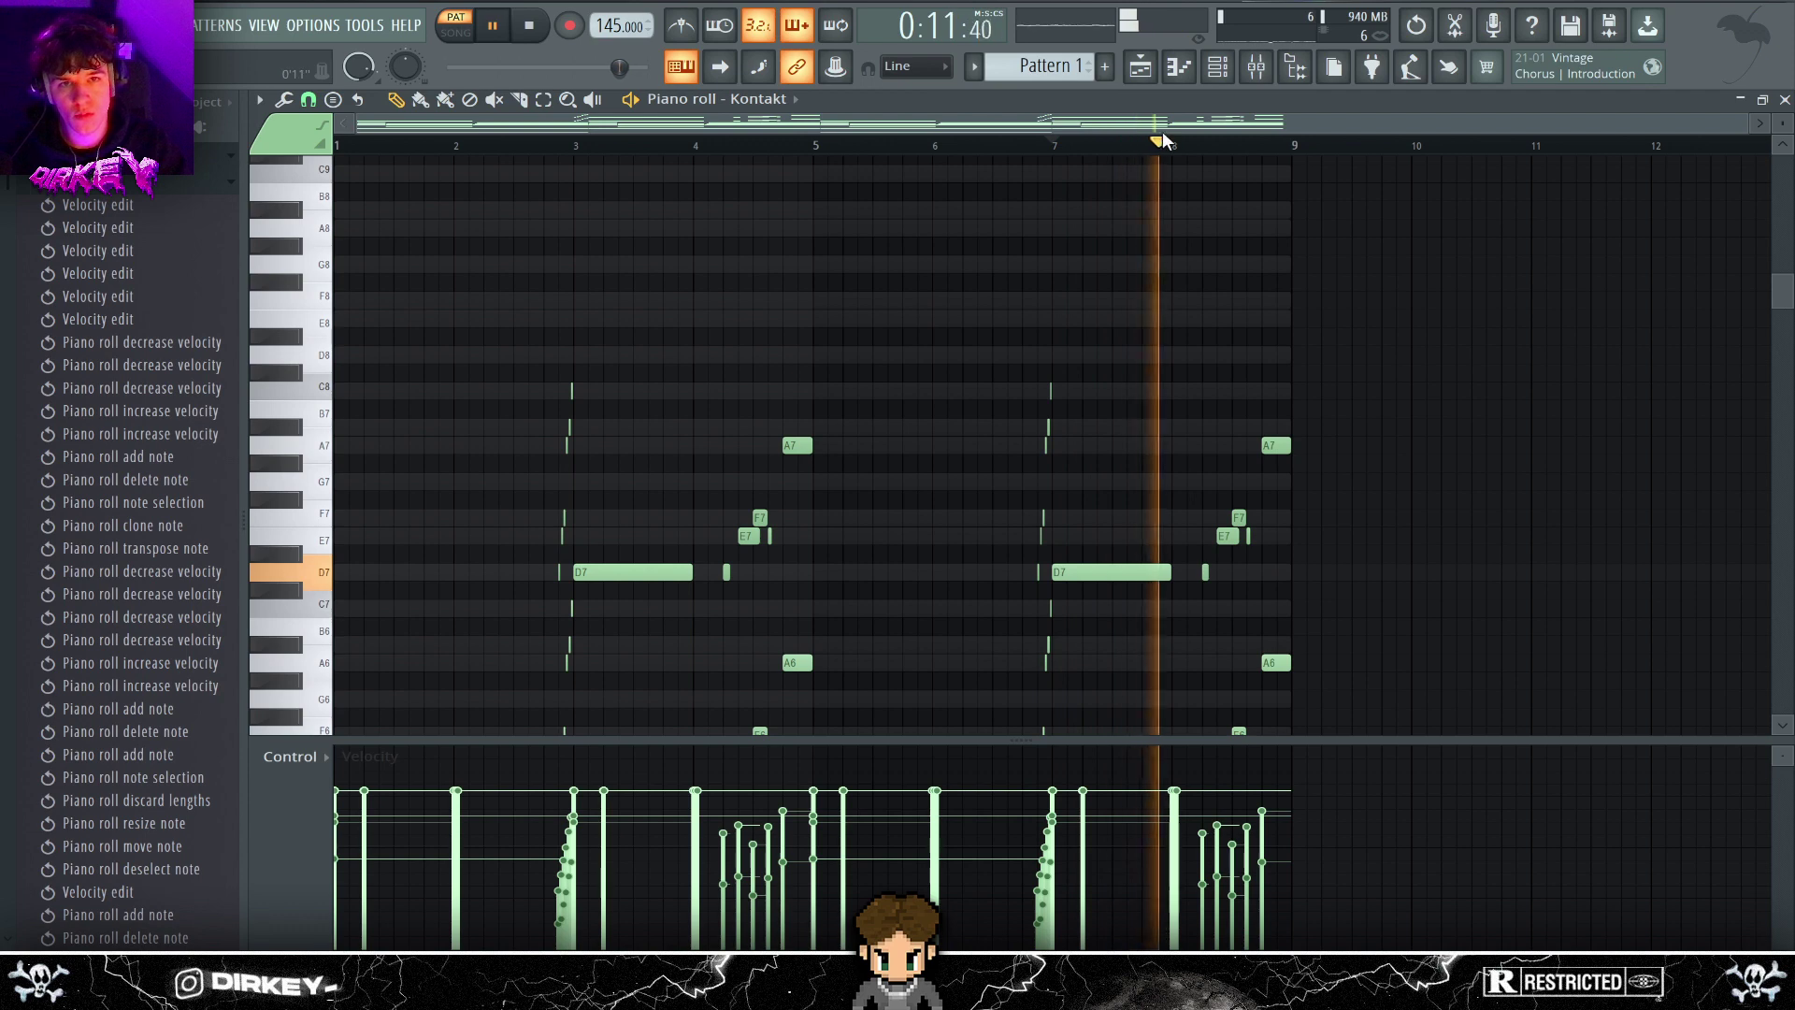
key("space")
scroll(1159, 309, "up", 3)
left_click(1154, 301)
left_click_drag(1153, 307, 1154, 474)
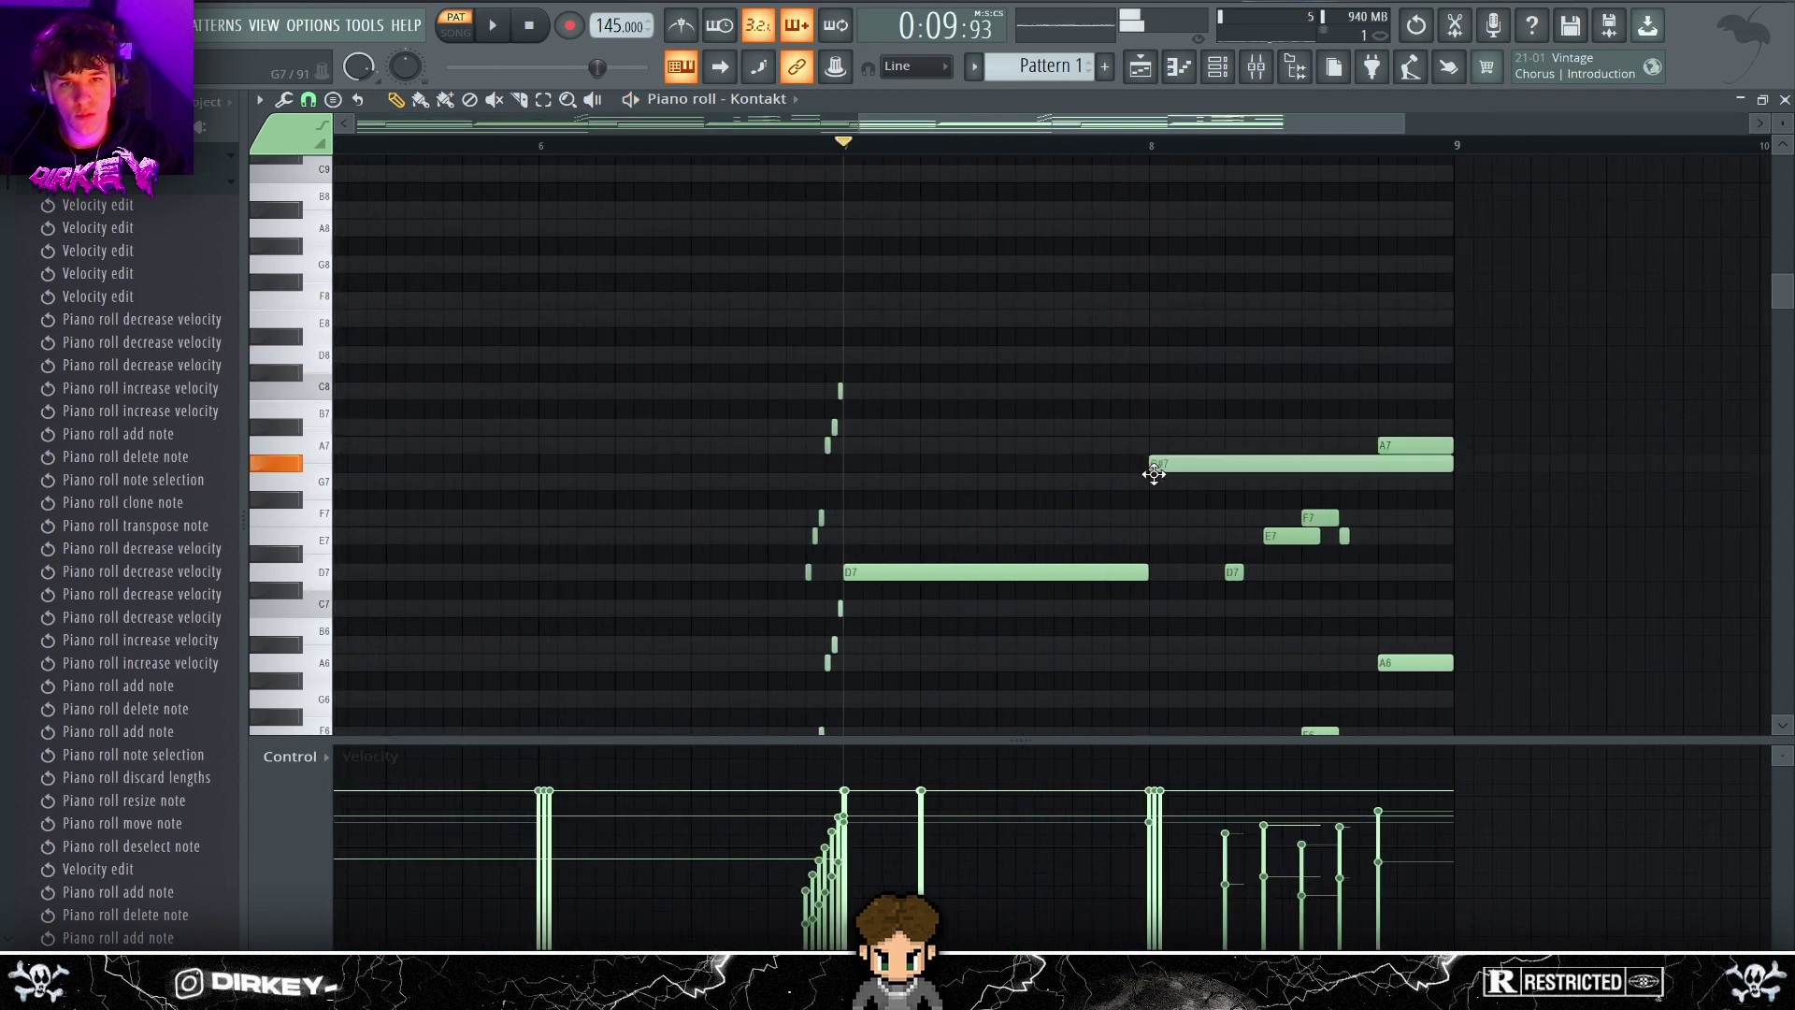
right_click(1157, 426)
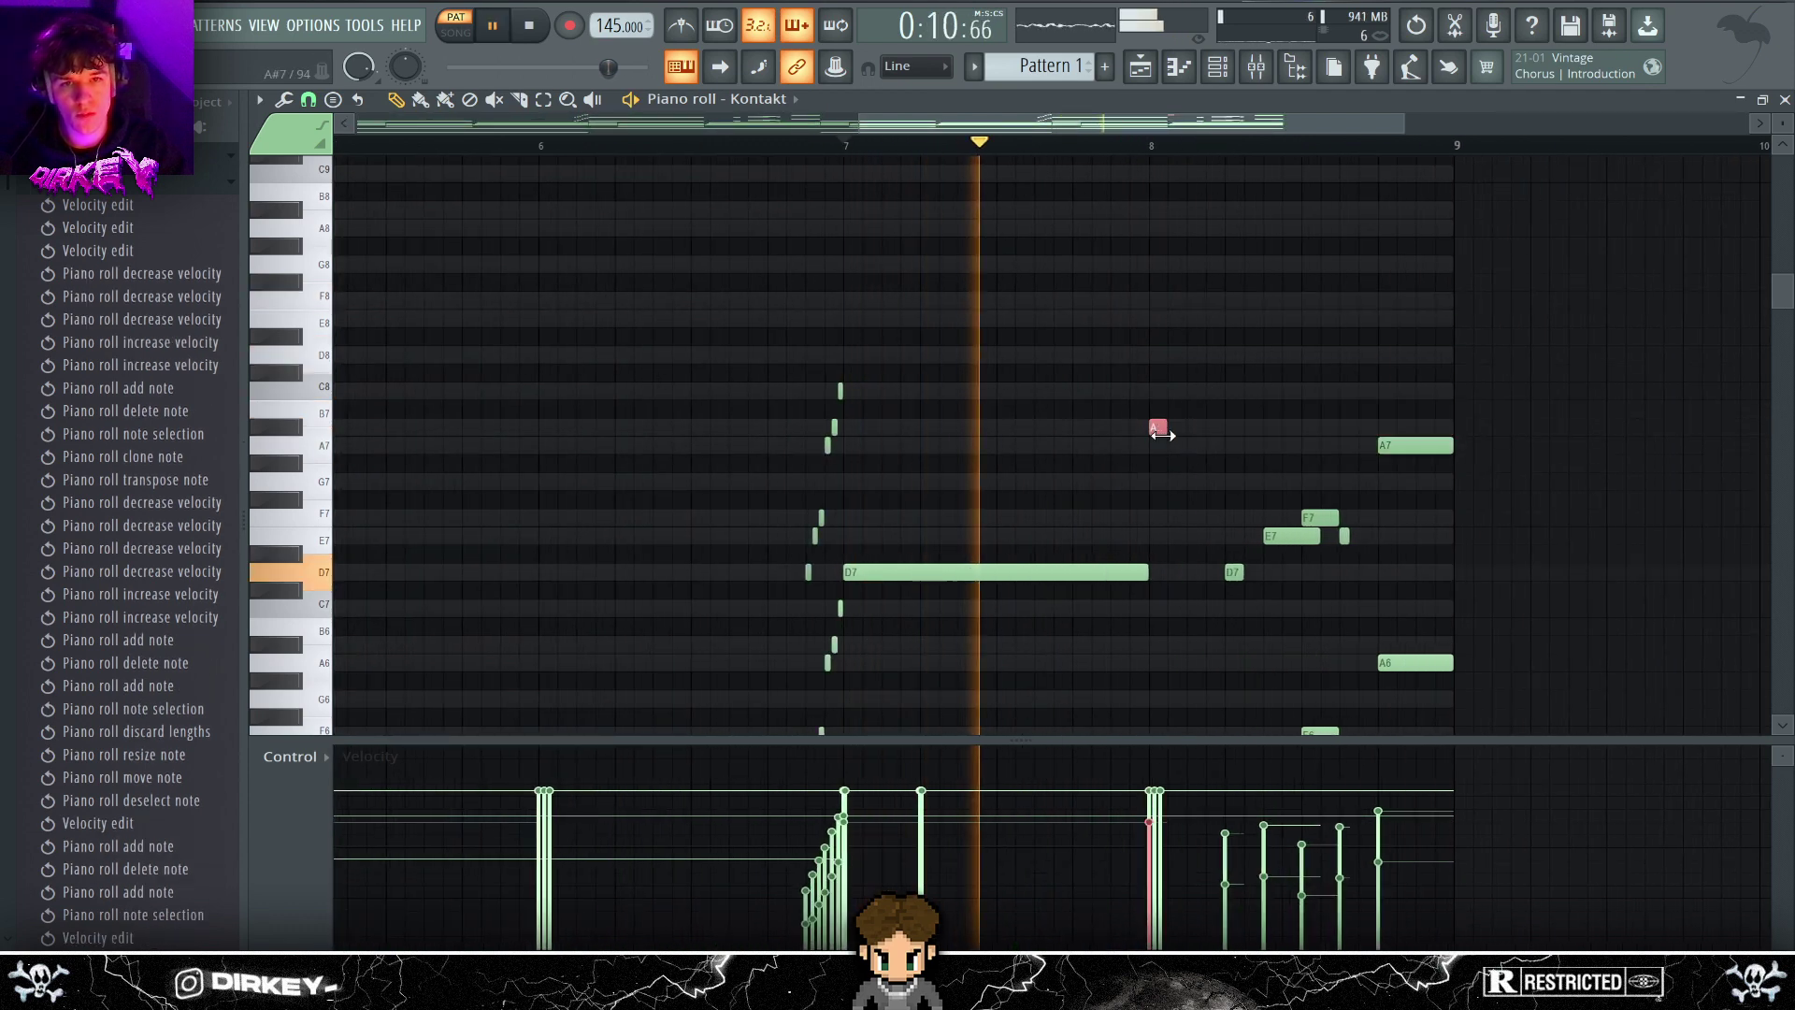
left_click(1157, 426)
left_click(1177, 427)
key("space")
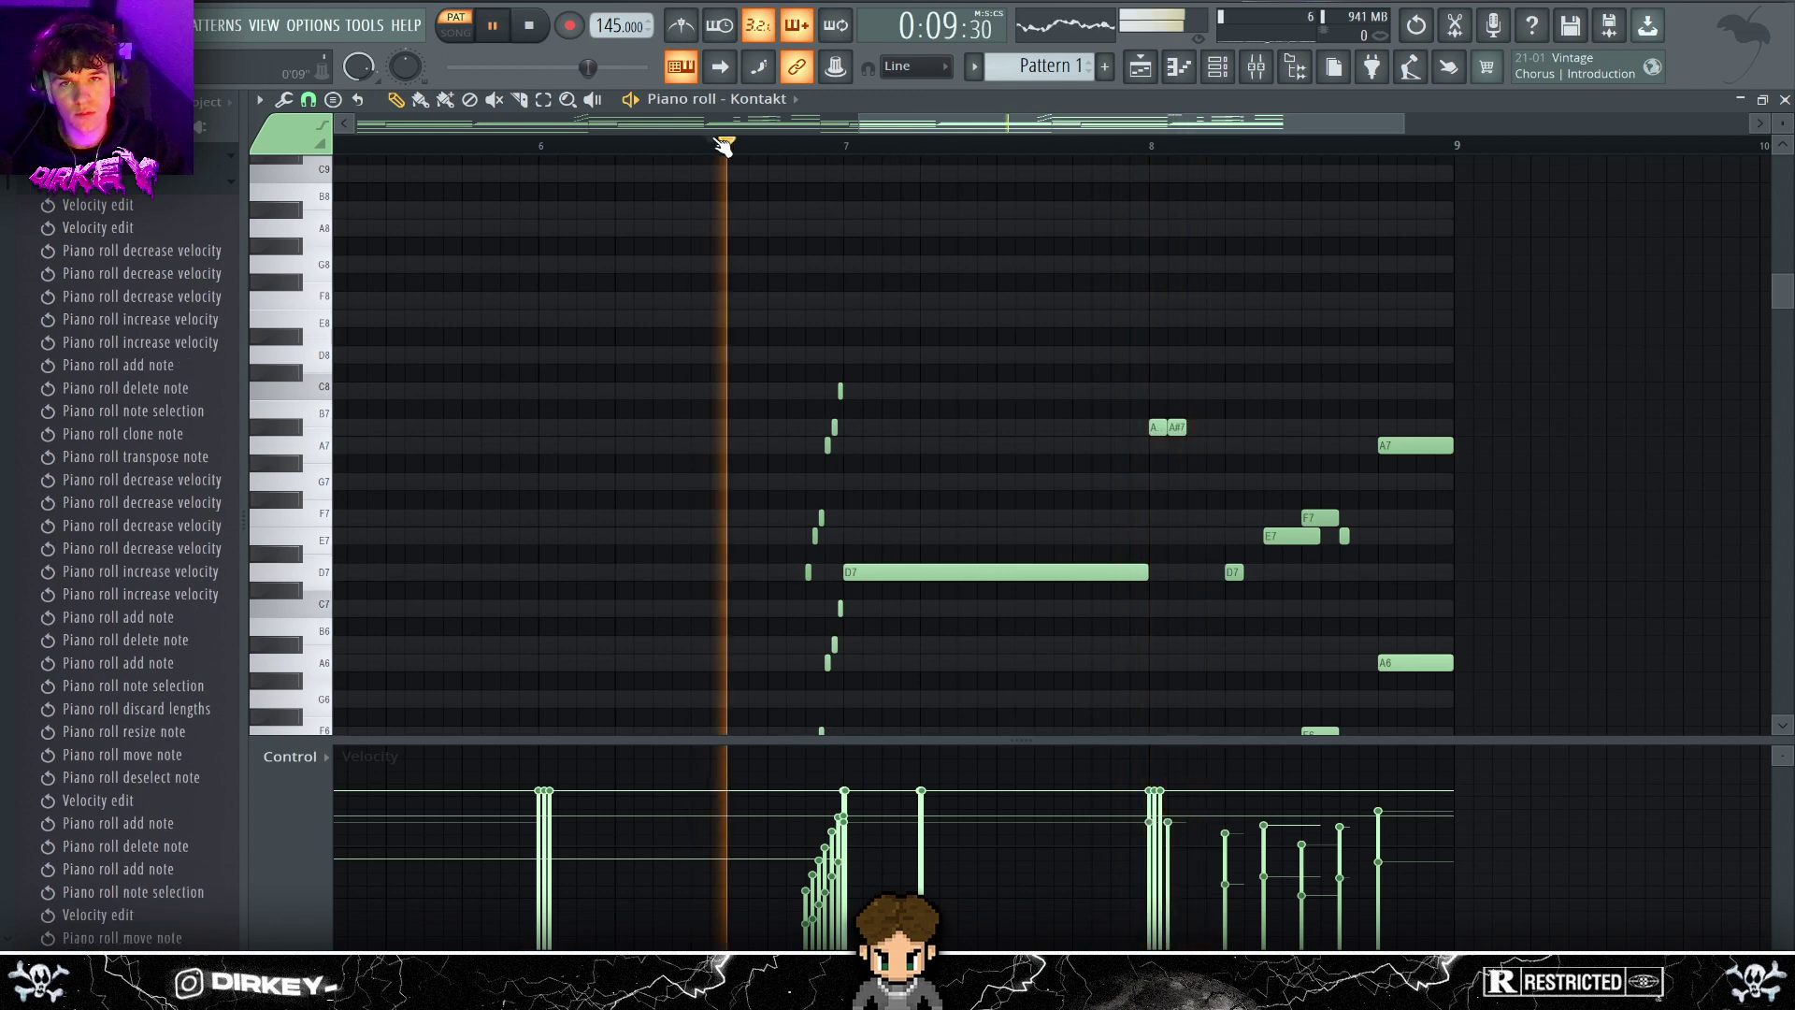
- Add a third short A#7 after the first two and three short A7 notes from beat 2 of bar 8
scroll(1215, 206, "up", 2)
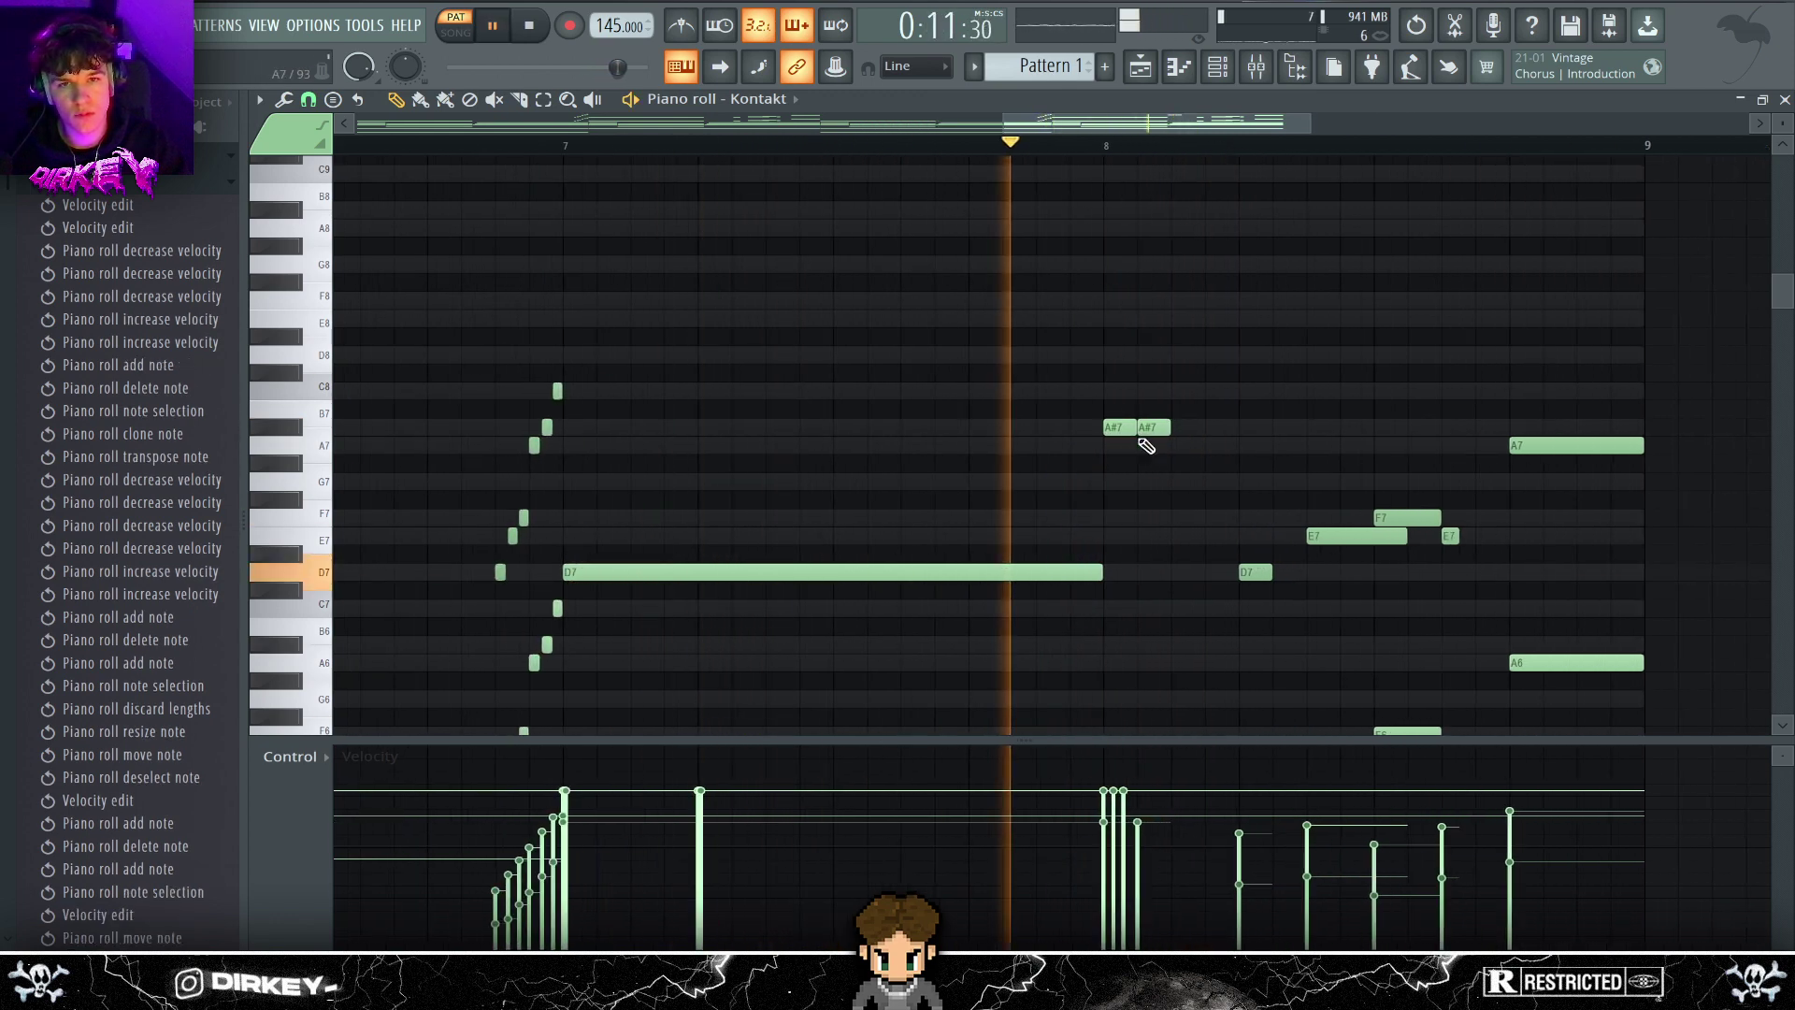
key("space")
left_click(1180, 426)
left_click(1248, 445)
left_click(1277, 446)
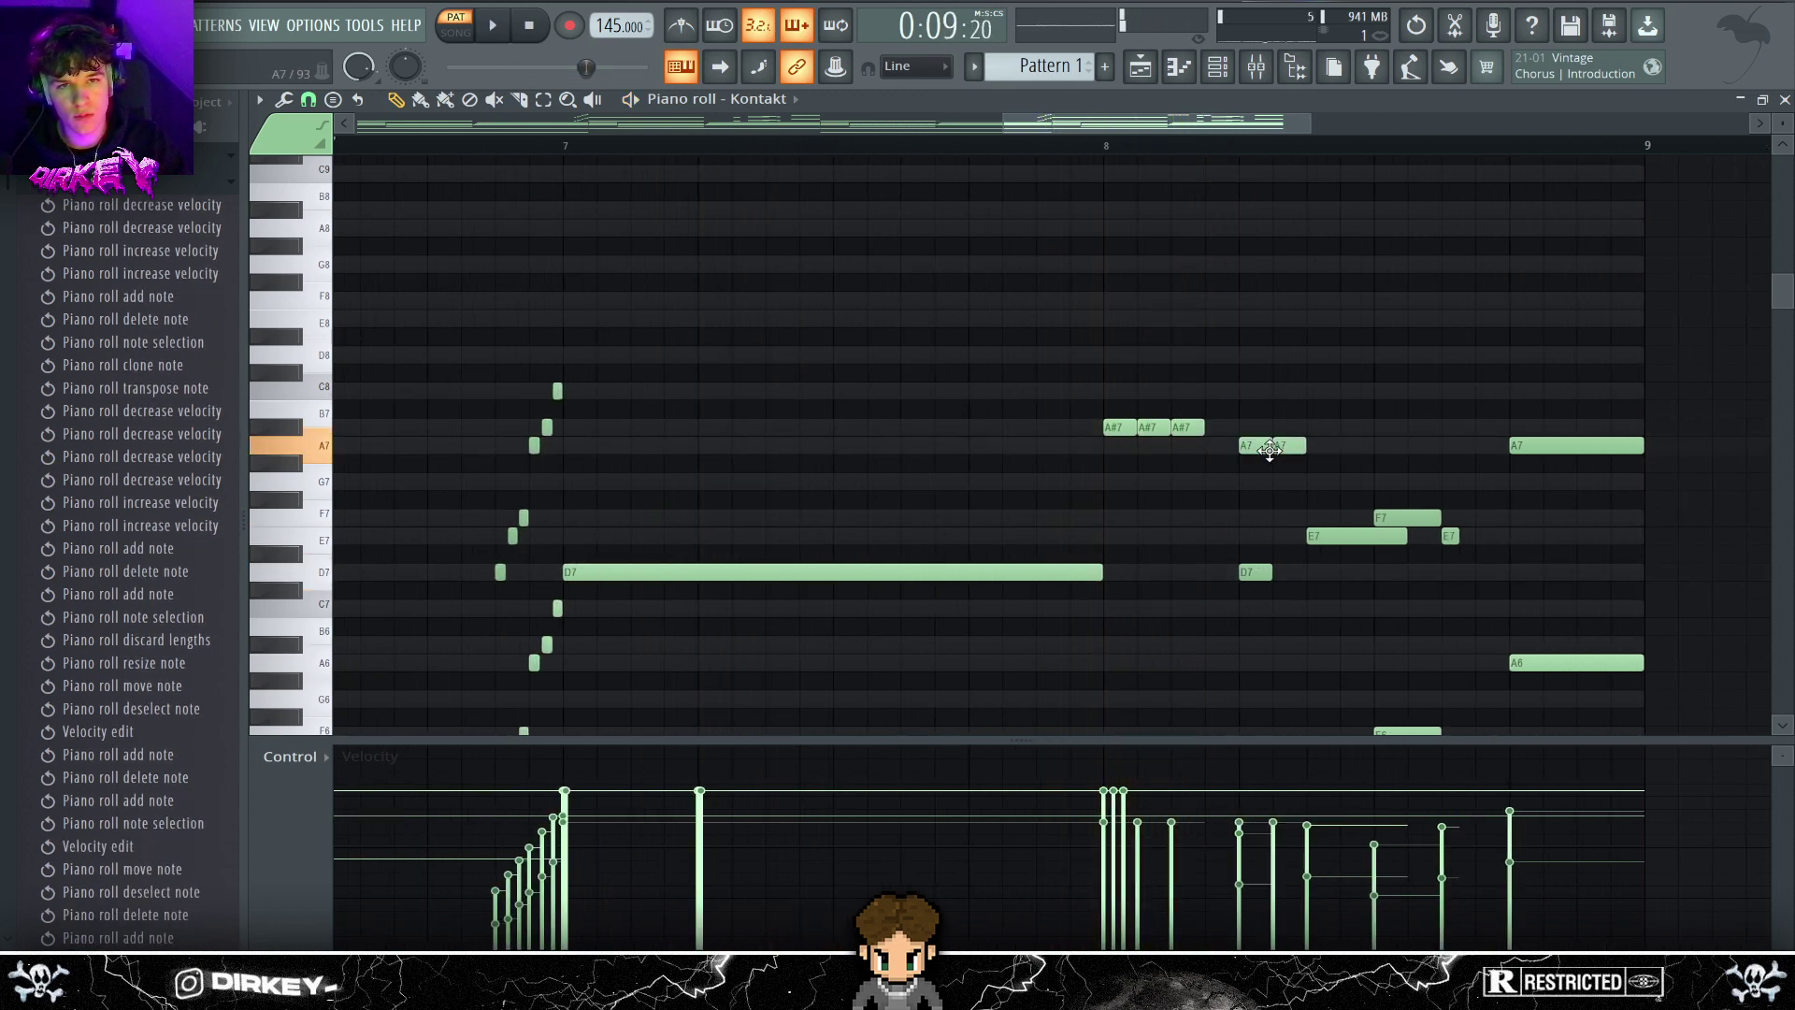
left_click(1311, 428)
- Vary the velocities of the repeated A#7 and A7 notes and duplicate them one octave higher at a lower velocity
left_click_drag(1367, 390, 1084, 482)
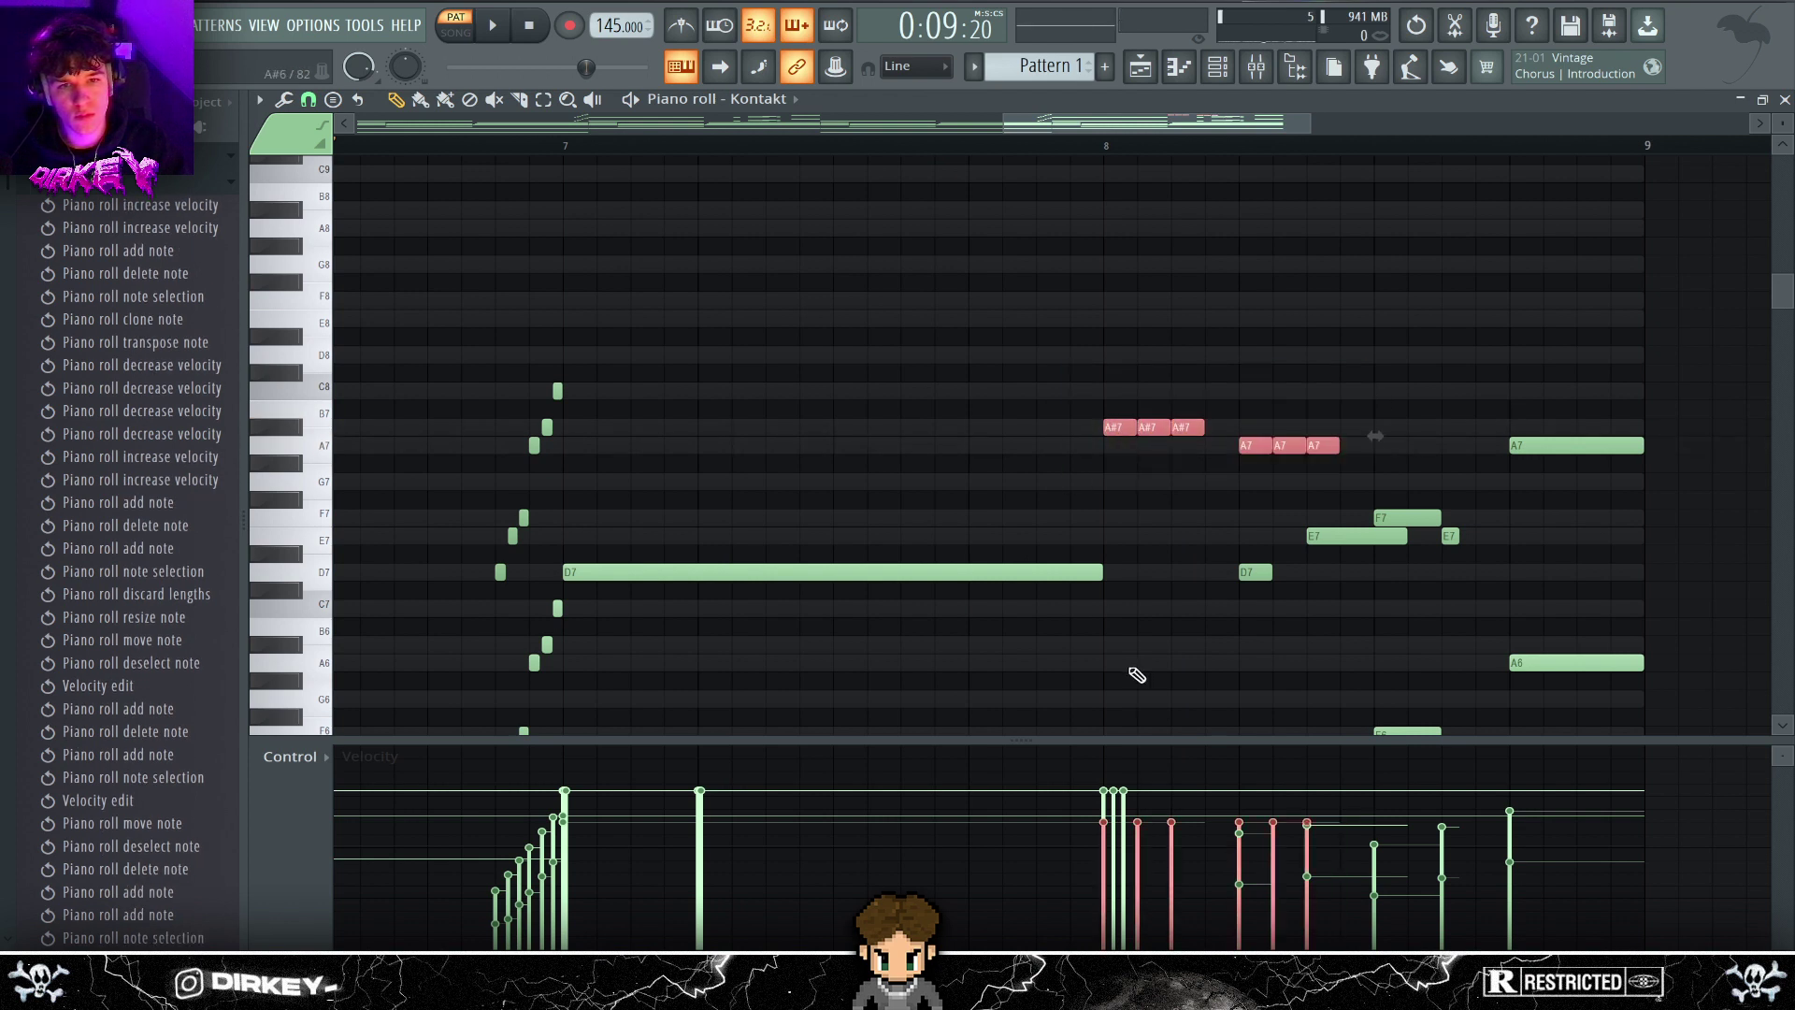
key("space")
mouse_move(1134, 861)
left_mouse_down()
mouse_move(1175, 819)
mouse_move(1179, 837)
mouse_move(1237, 832)
mouse_move(1274, 899)
mouse_move(1309, 807)
left_mouse_up()
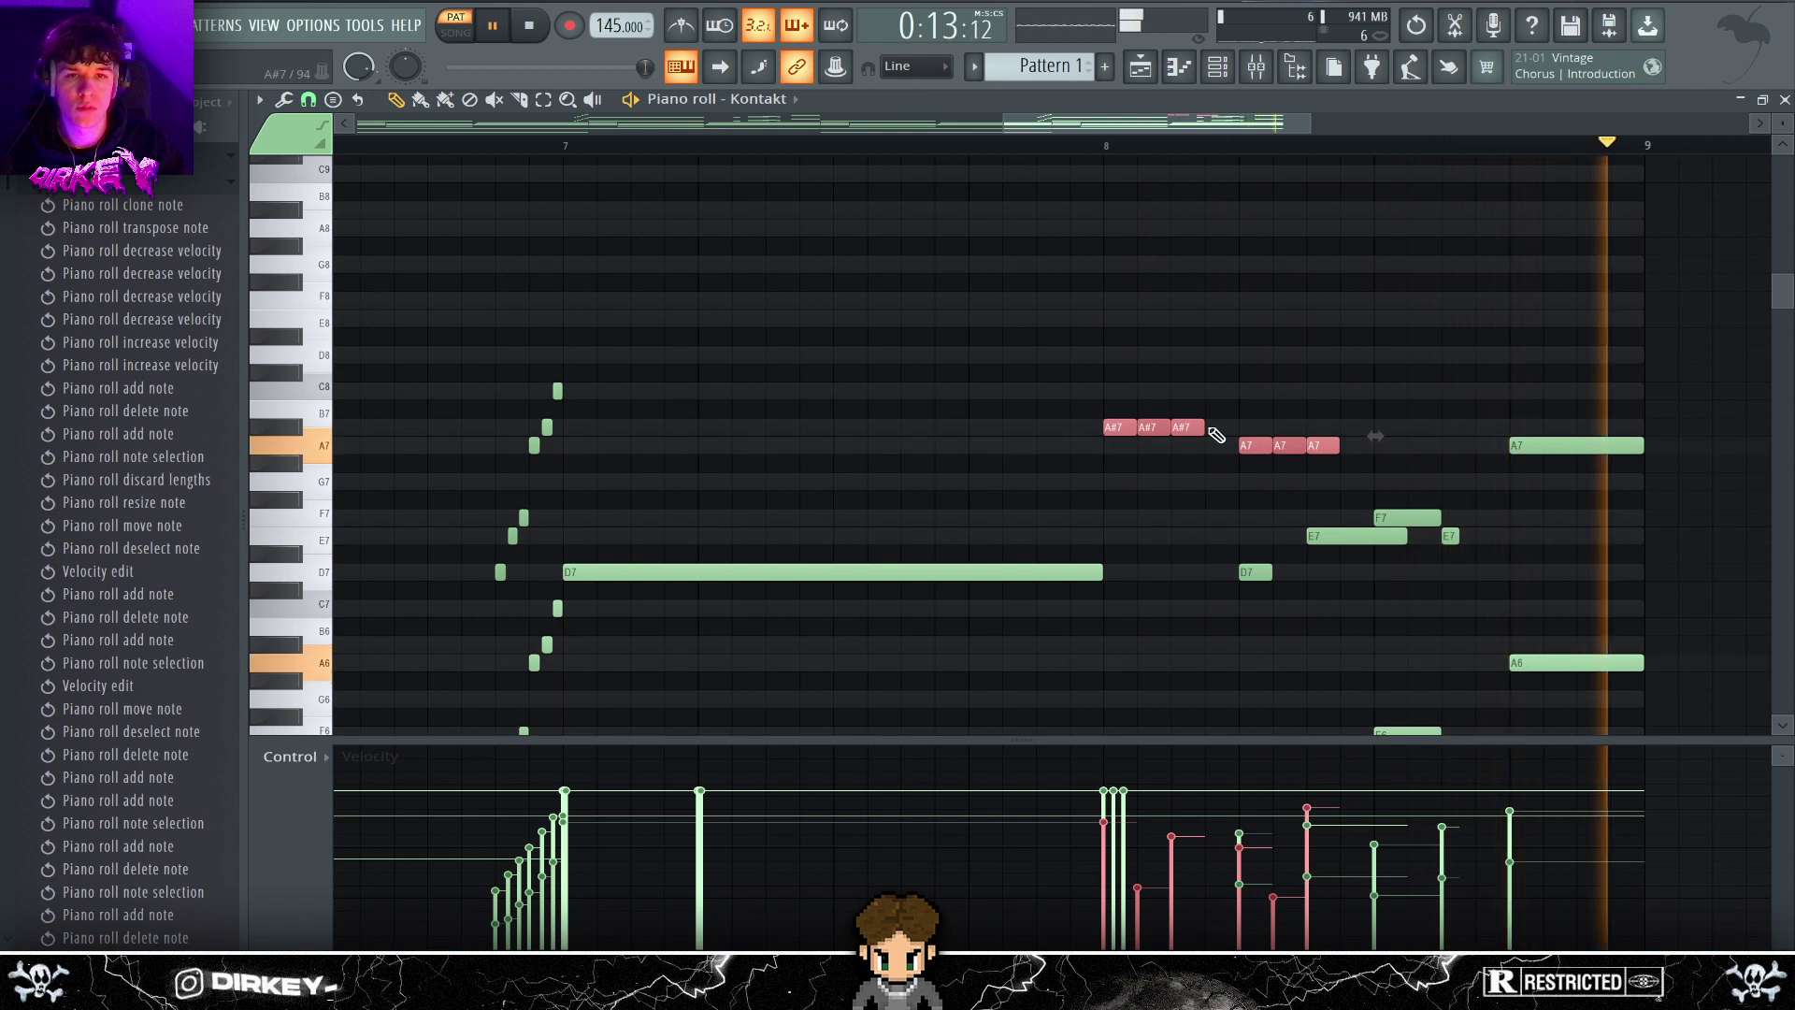
key("ctrl+c")
key("ctrl+v")
key("ctrl+Up")
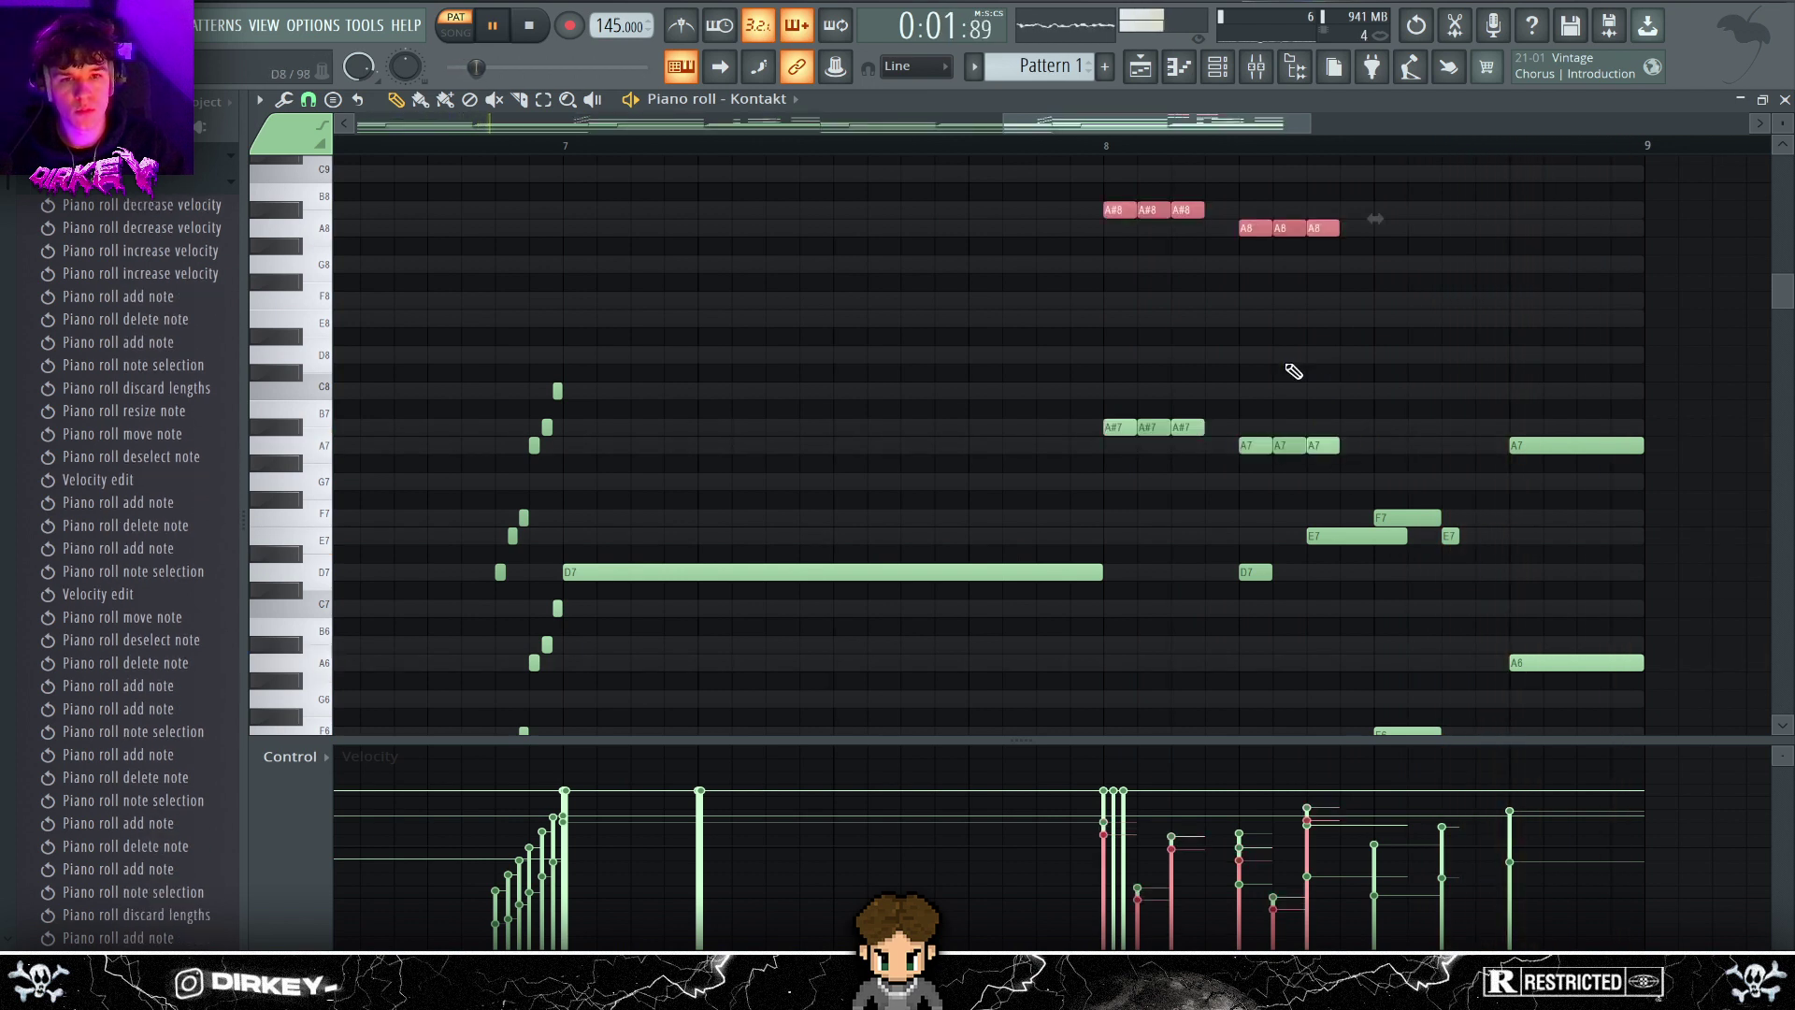
- Shift the A#8 and A8 copies in bar 8 slightly later than the notes an octave below, and deselect them
left_click_drag(1034, 224, 1399, 290)
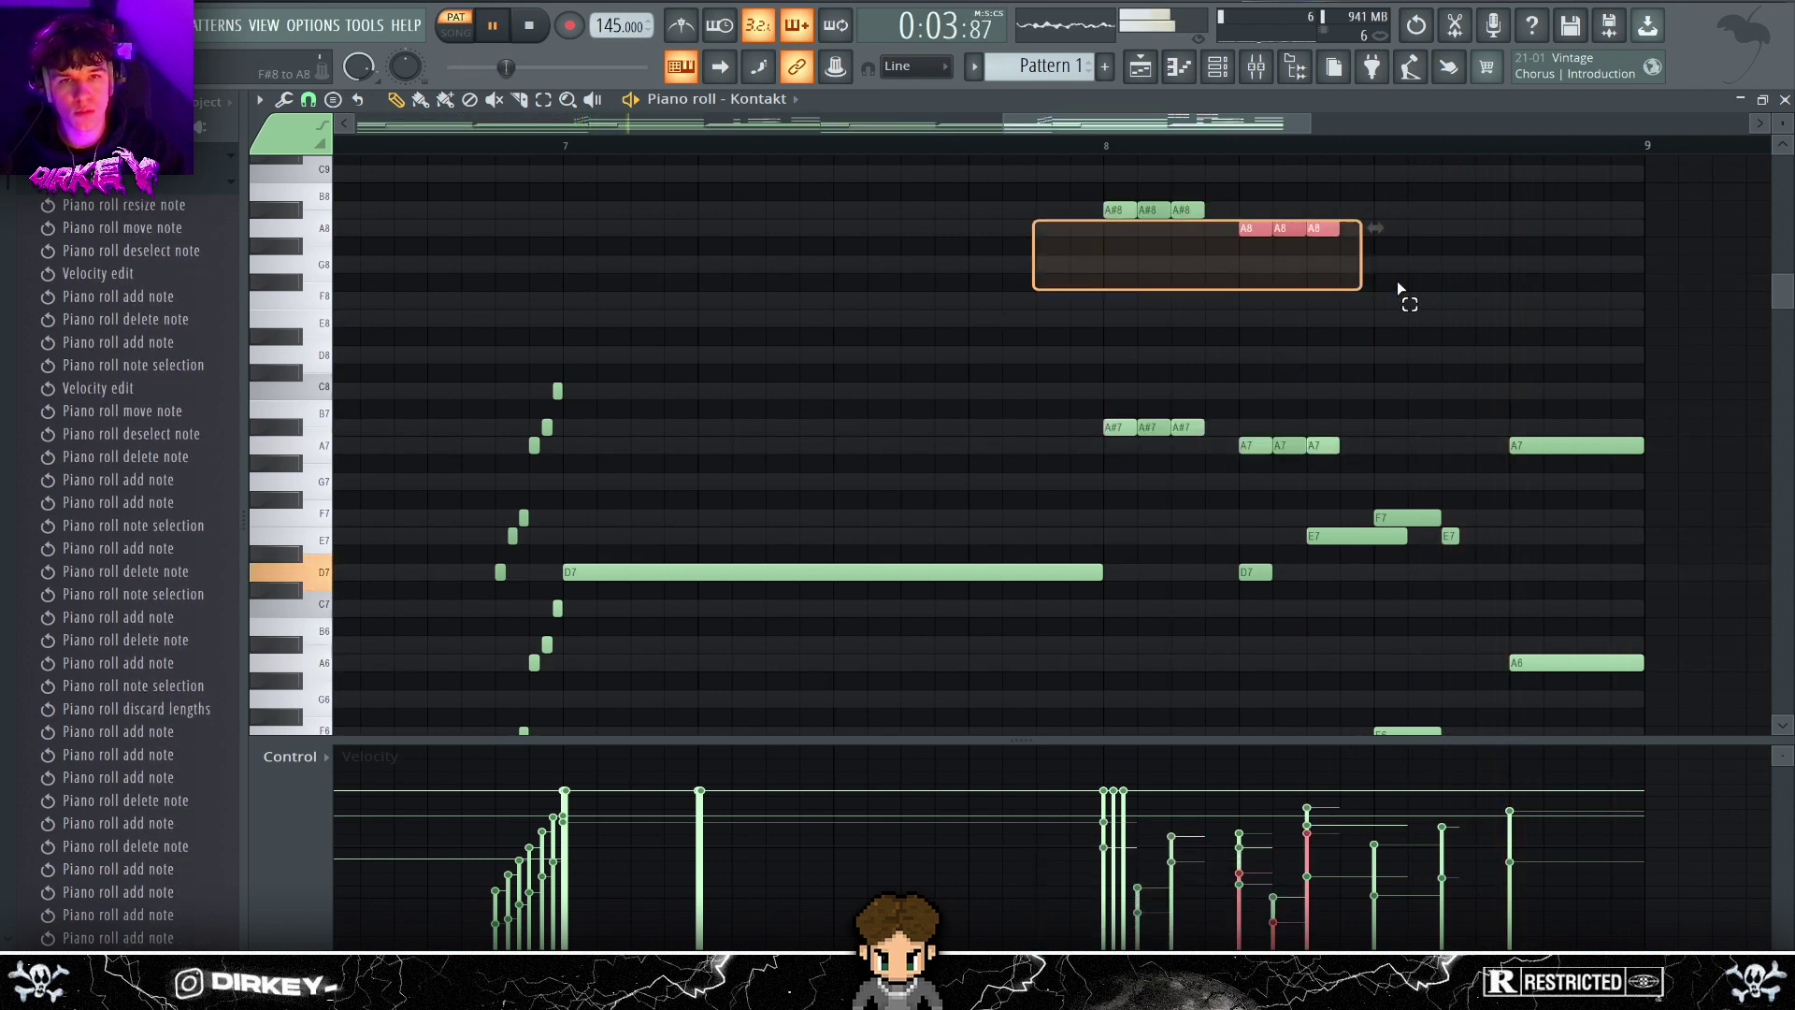
left_click_drag(1258, 187, 1274, 184)
scroll(1142, 155, "up", 3)
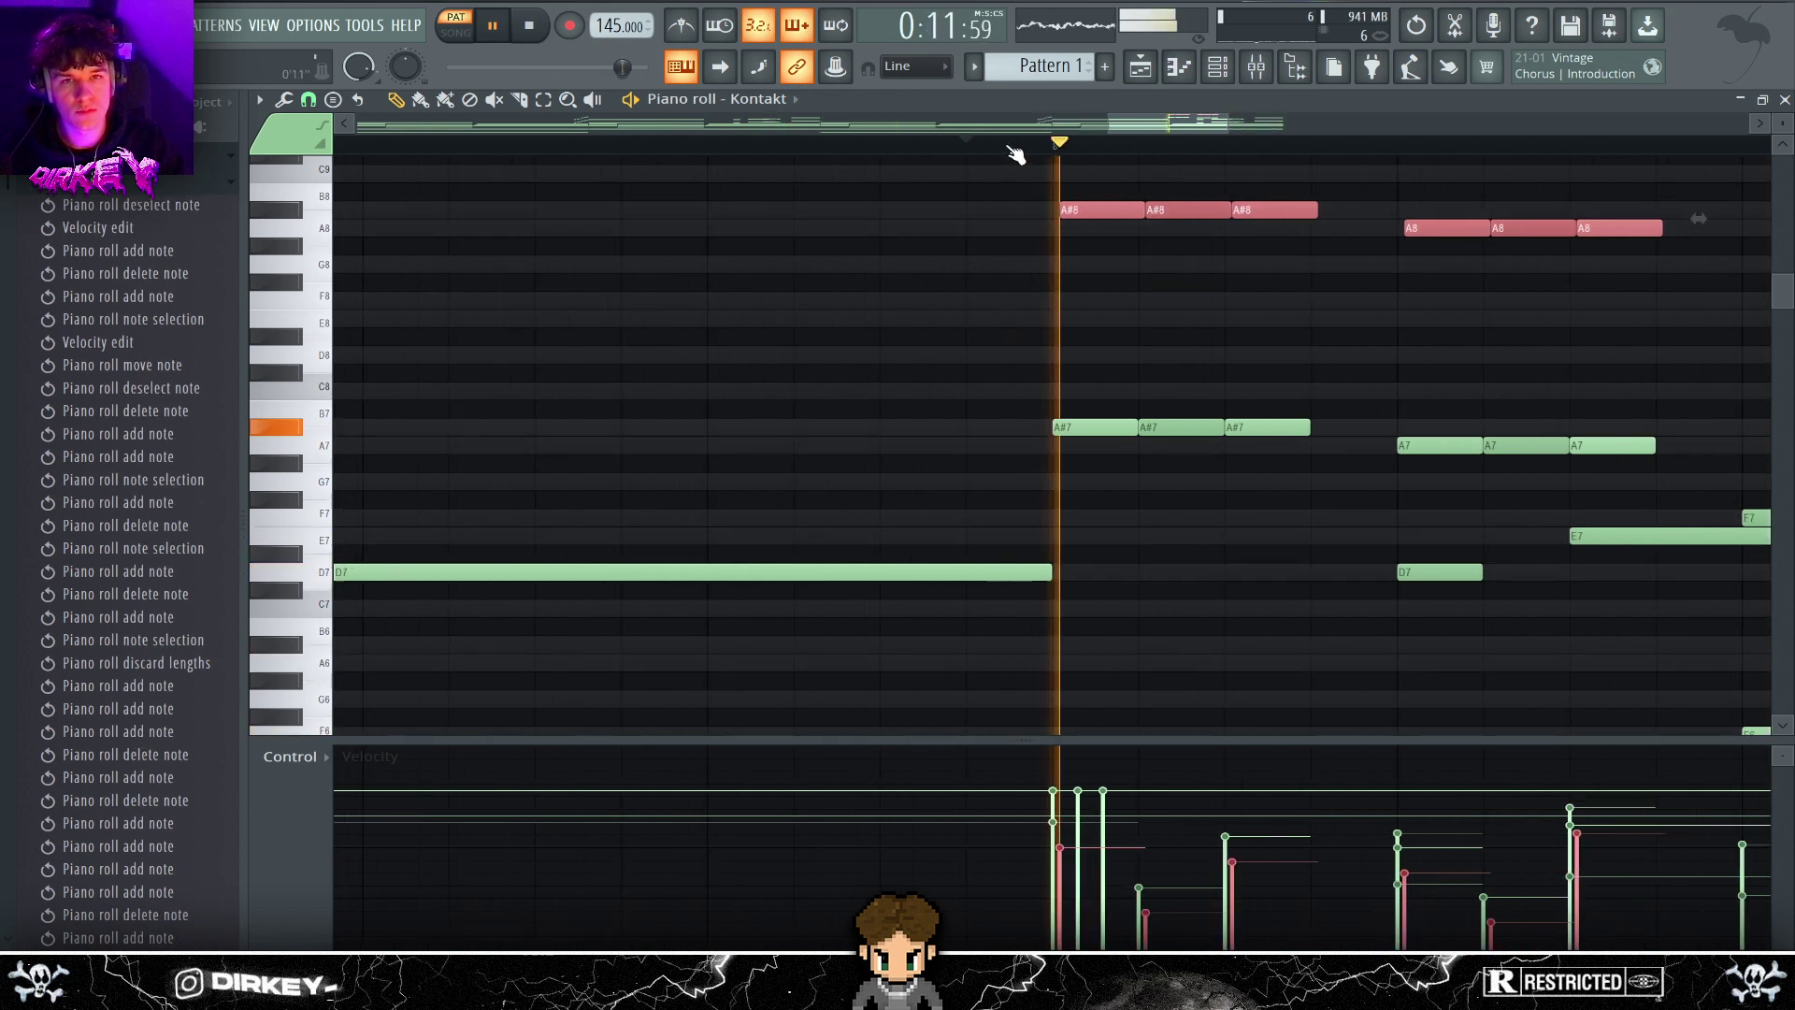
left_click_drag(1086, 213, 1082, 217)
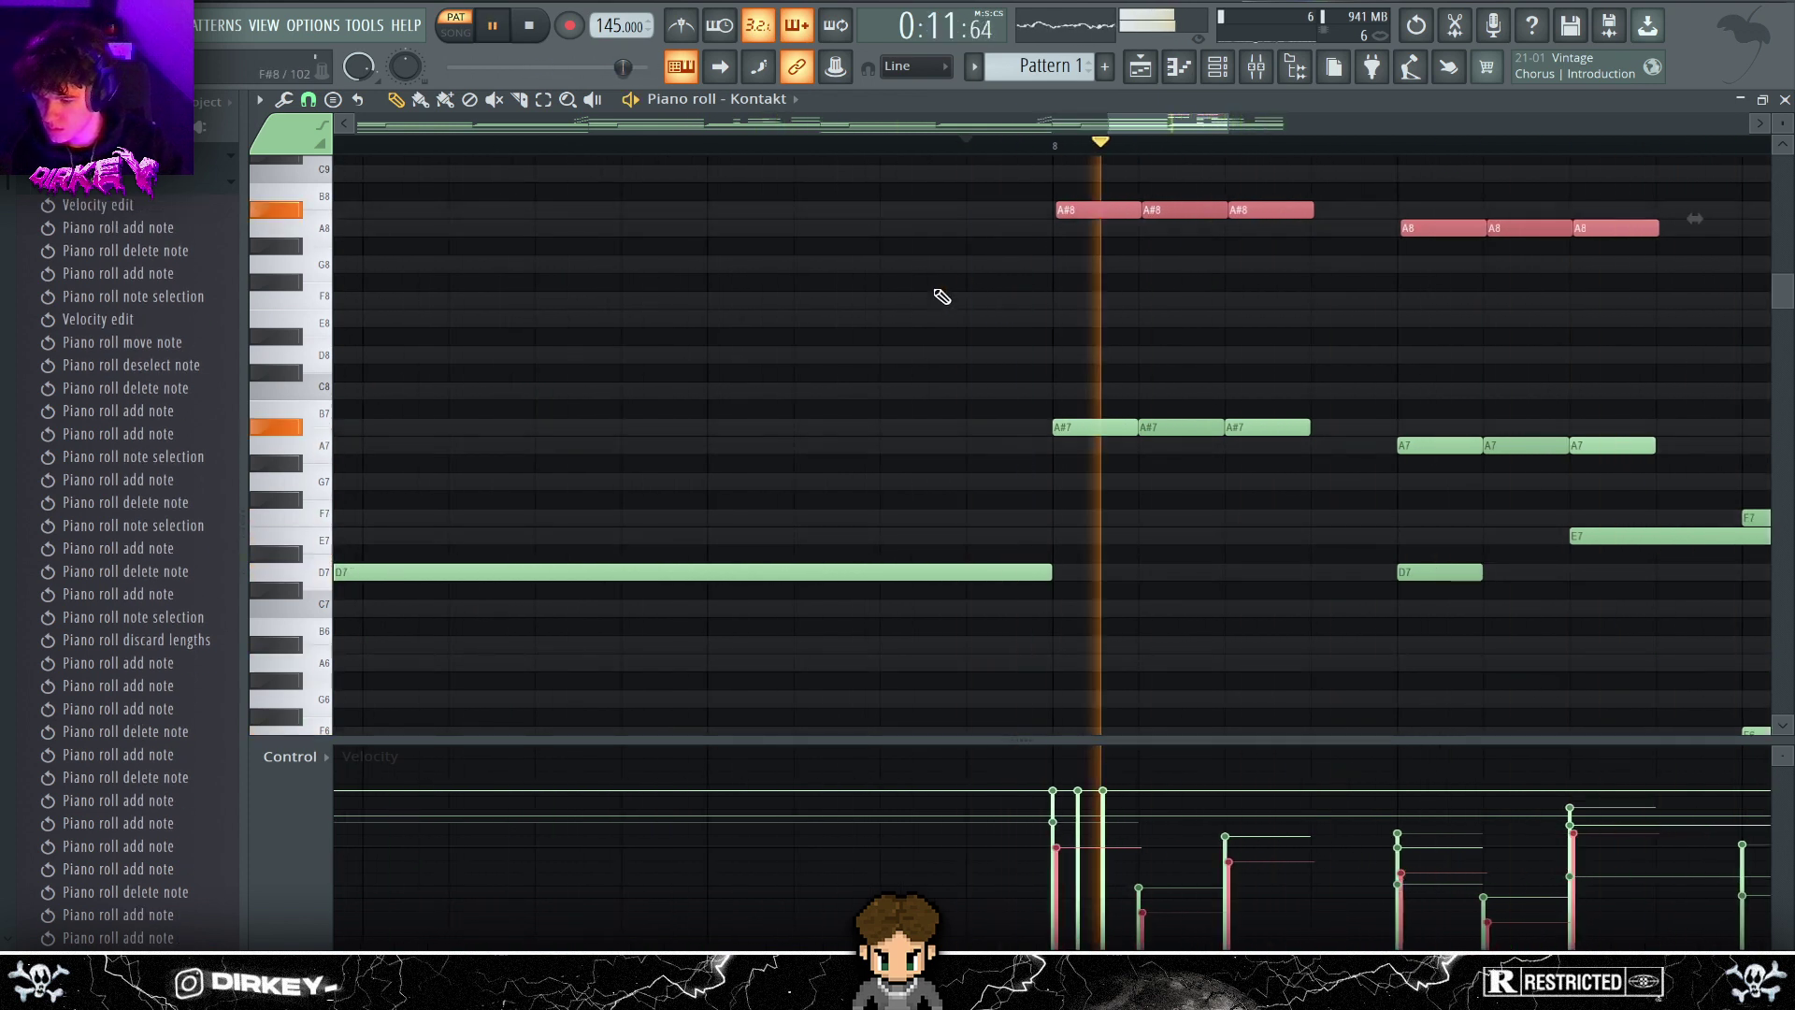
left_click(881, 293)
right_click(898, 293)
scroll(854, 148, "down", 4)
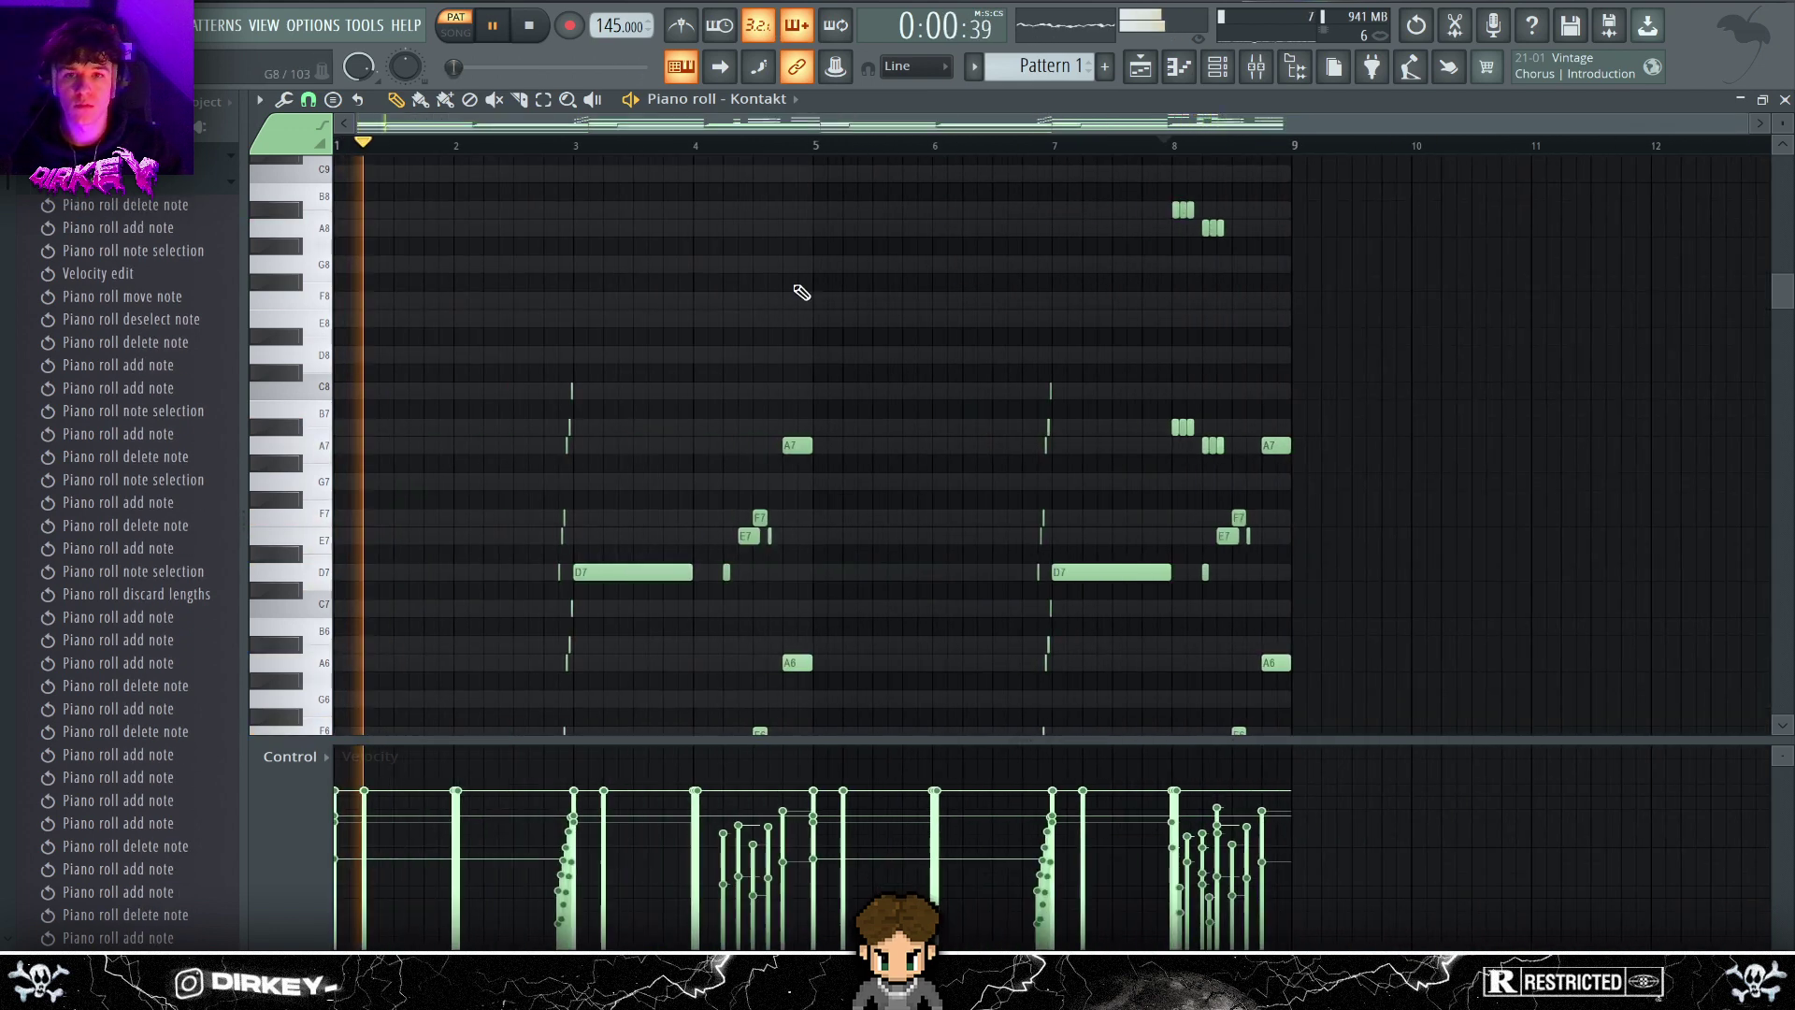
scroll(542, 540, "down", 5)
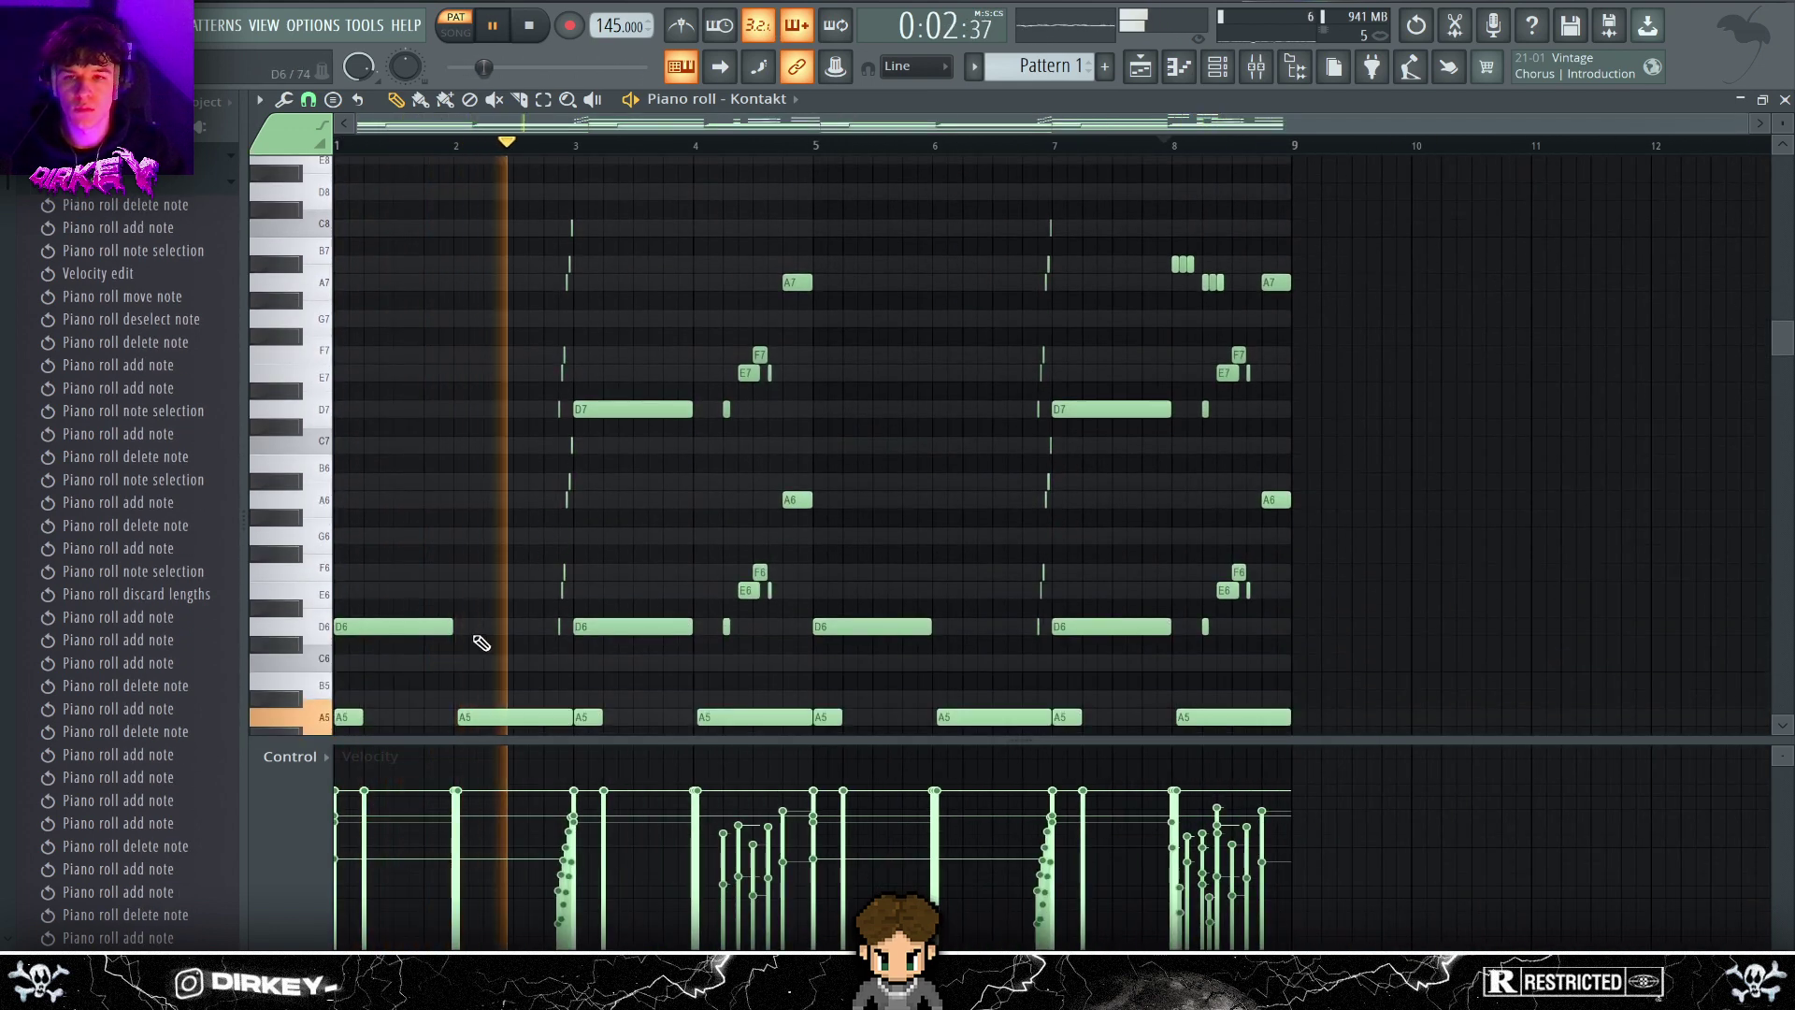
- Randomize the velocities of all notes with a bipolar variation and apply the strumizer to the chords
key("alt+r")
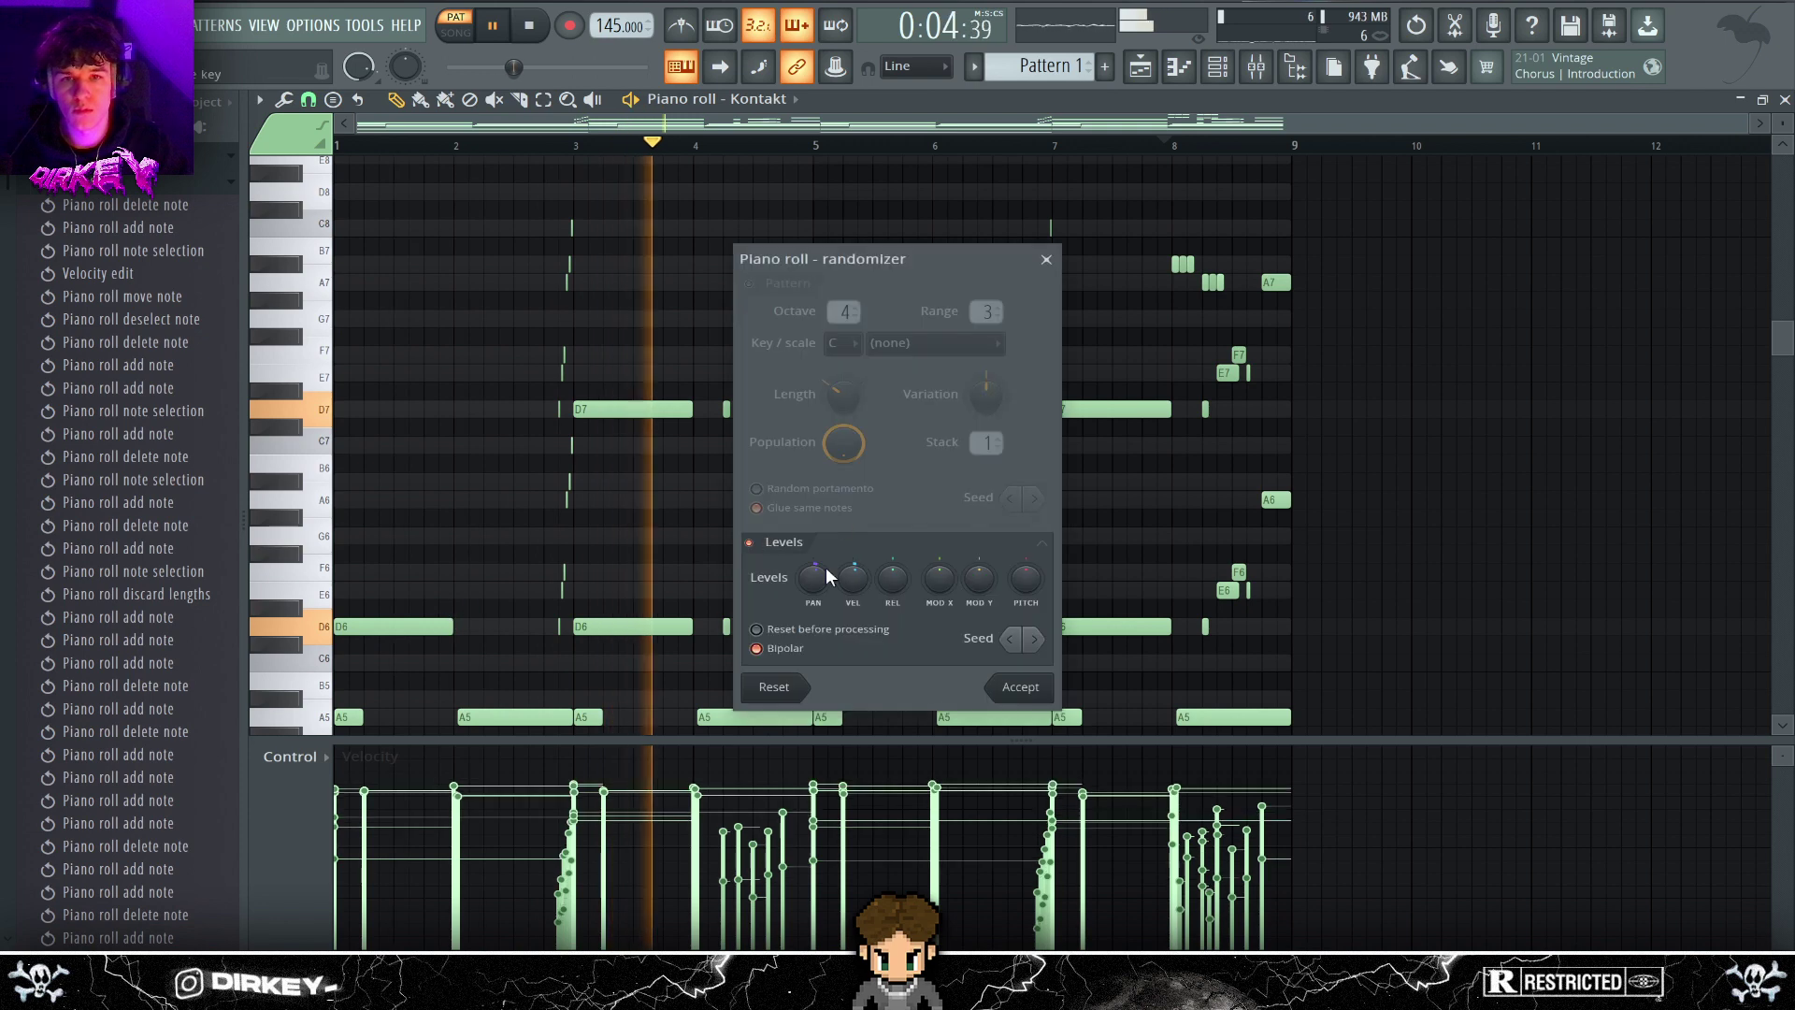
left_click_drag(853, 577, 852, 551)
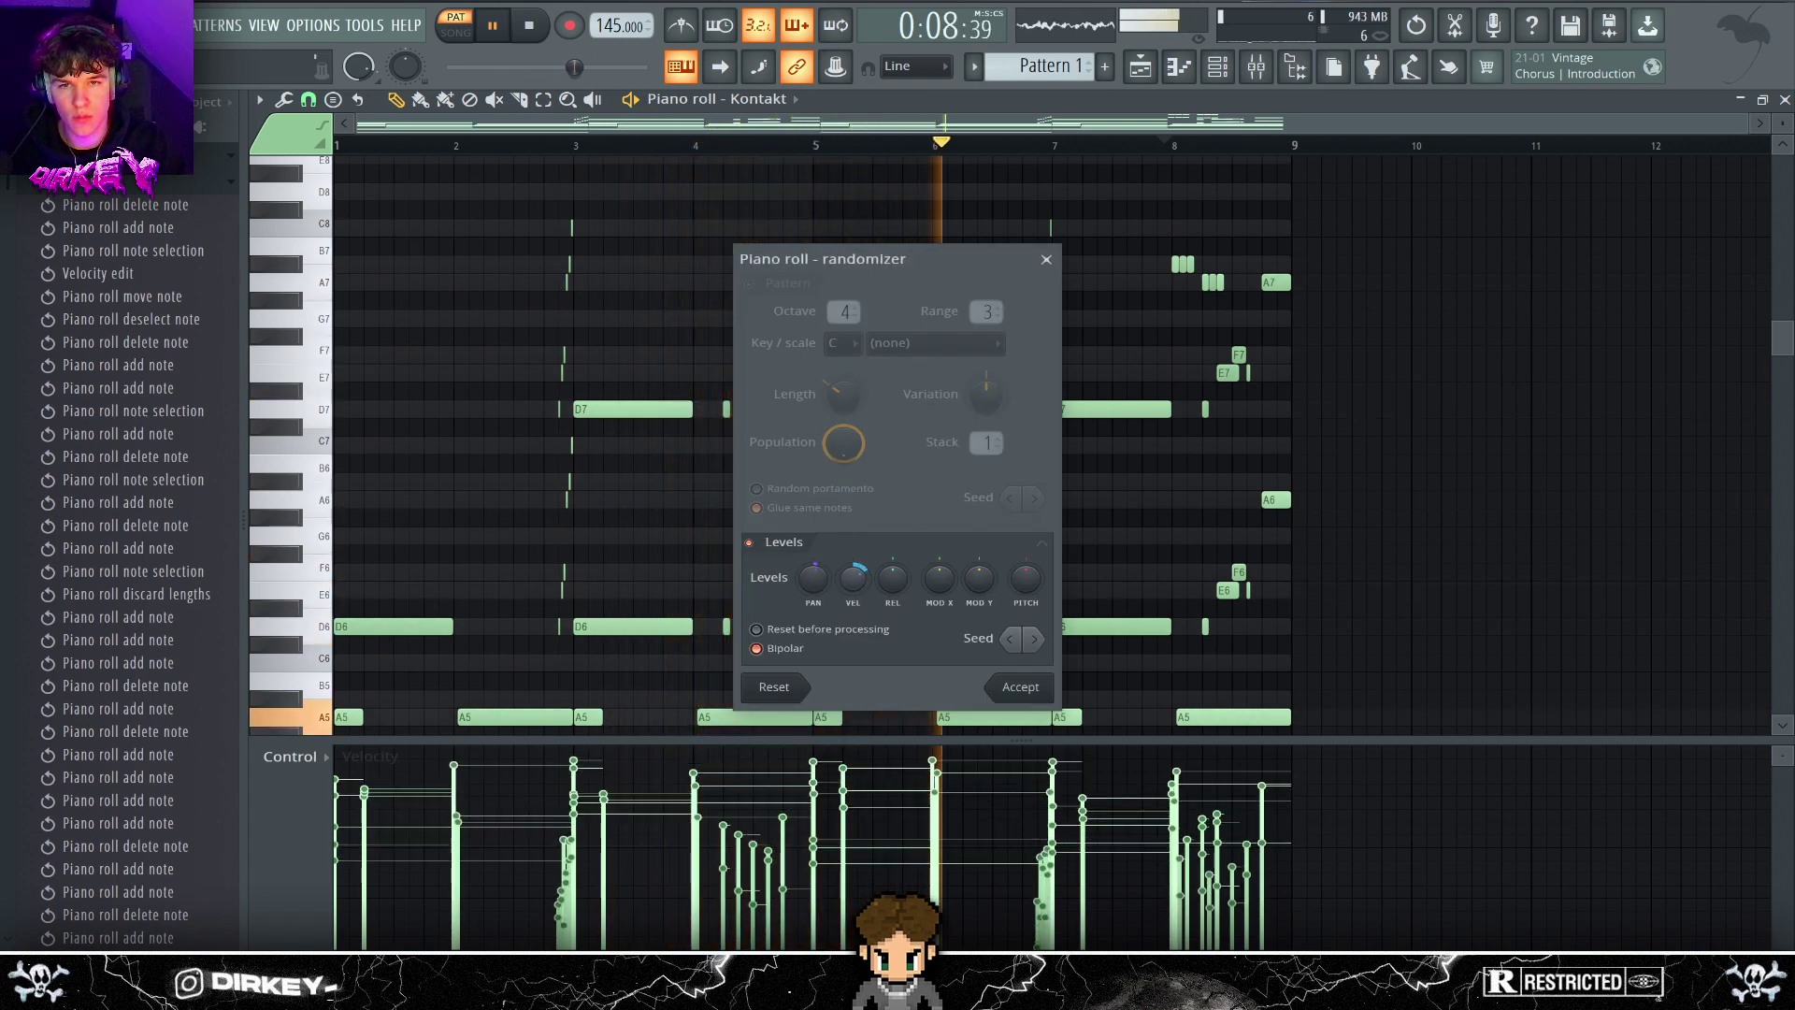
left_click(813, 577)
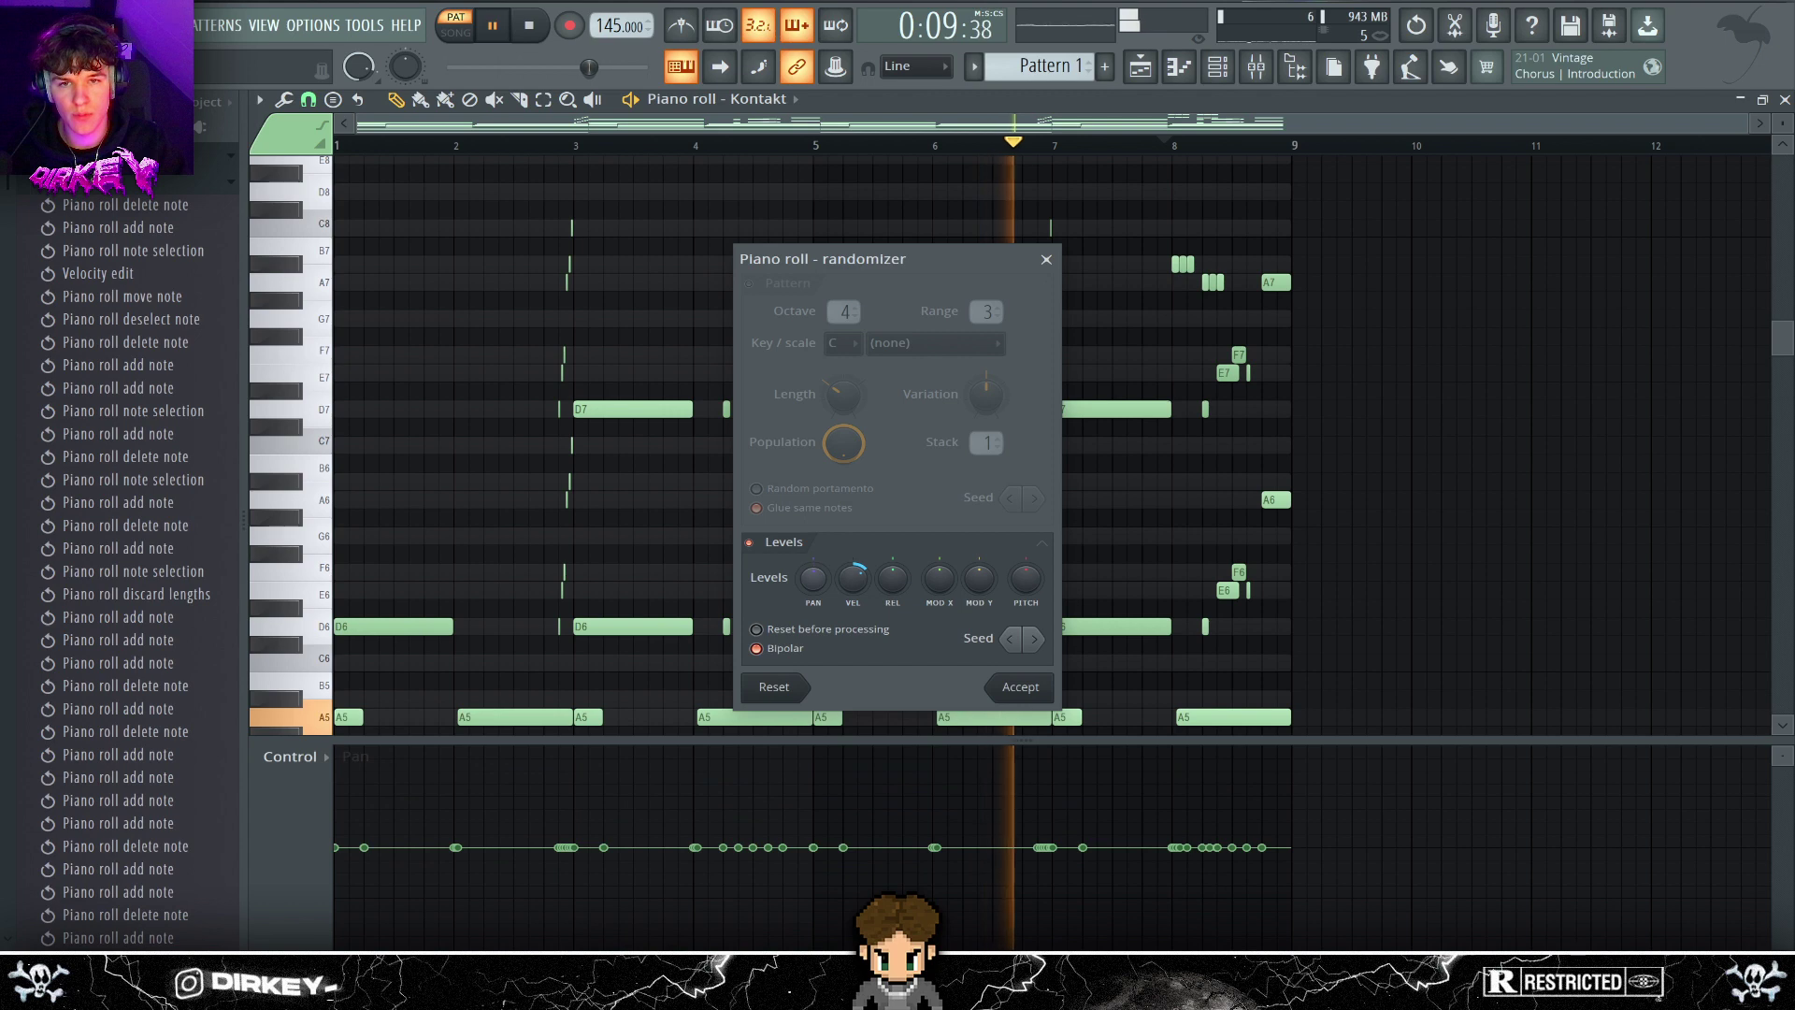
left_click(1017, 688)
left_click(860, 247)
key("alt+r")
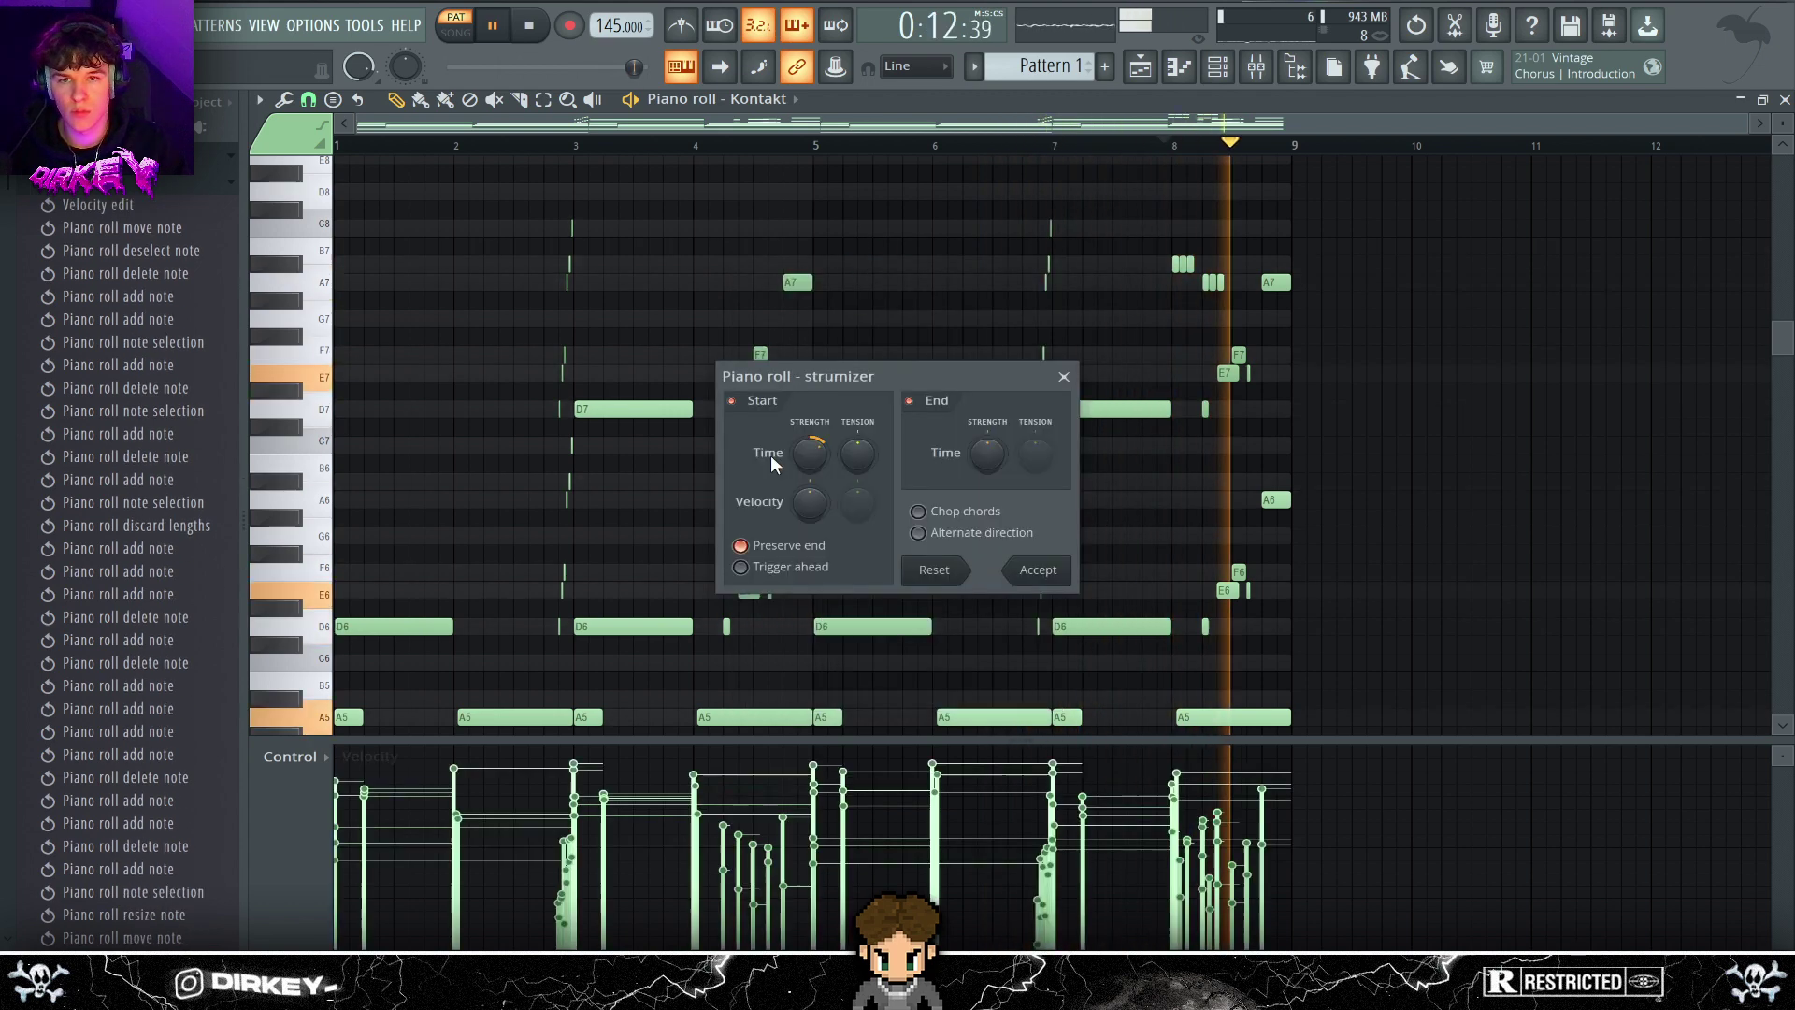
left_click(1034, 569)
- Open the Noire Pure piano in the Kontakt channel and choose the Grand Piano preset Smooth & Deep
key("F6")
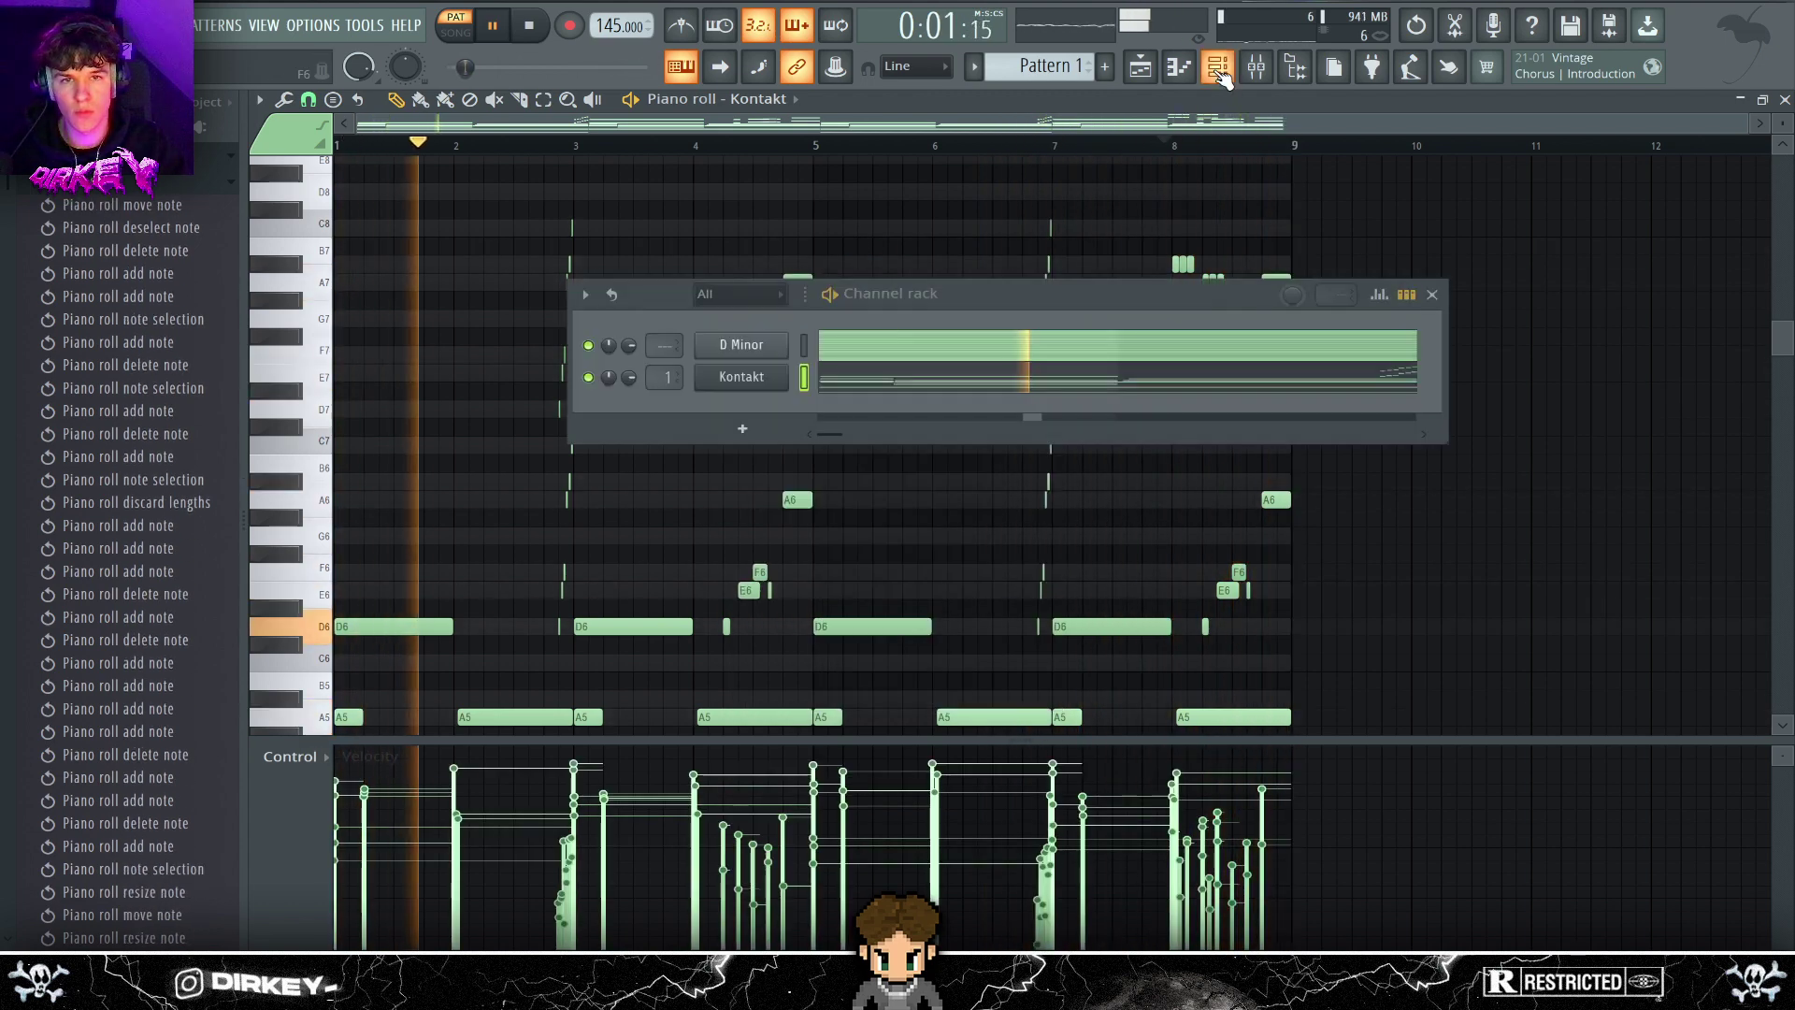
left_click(733, 385)
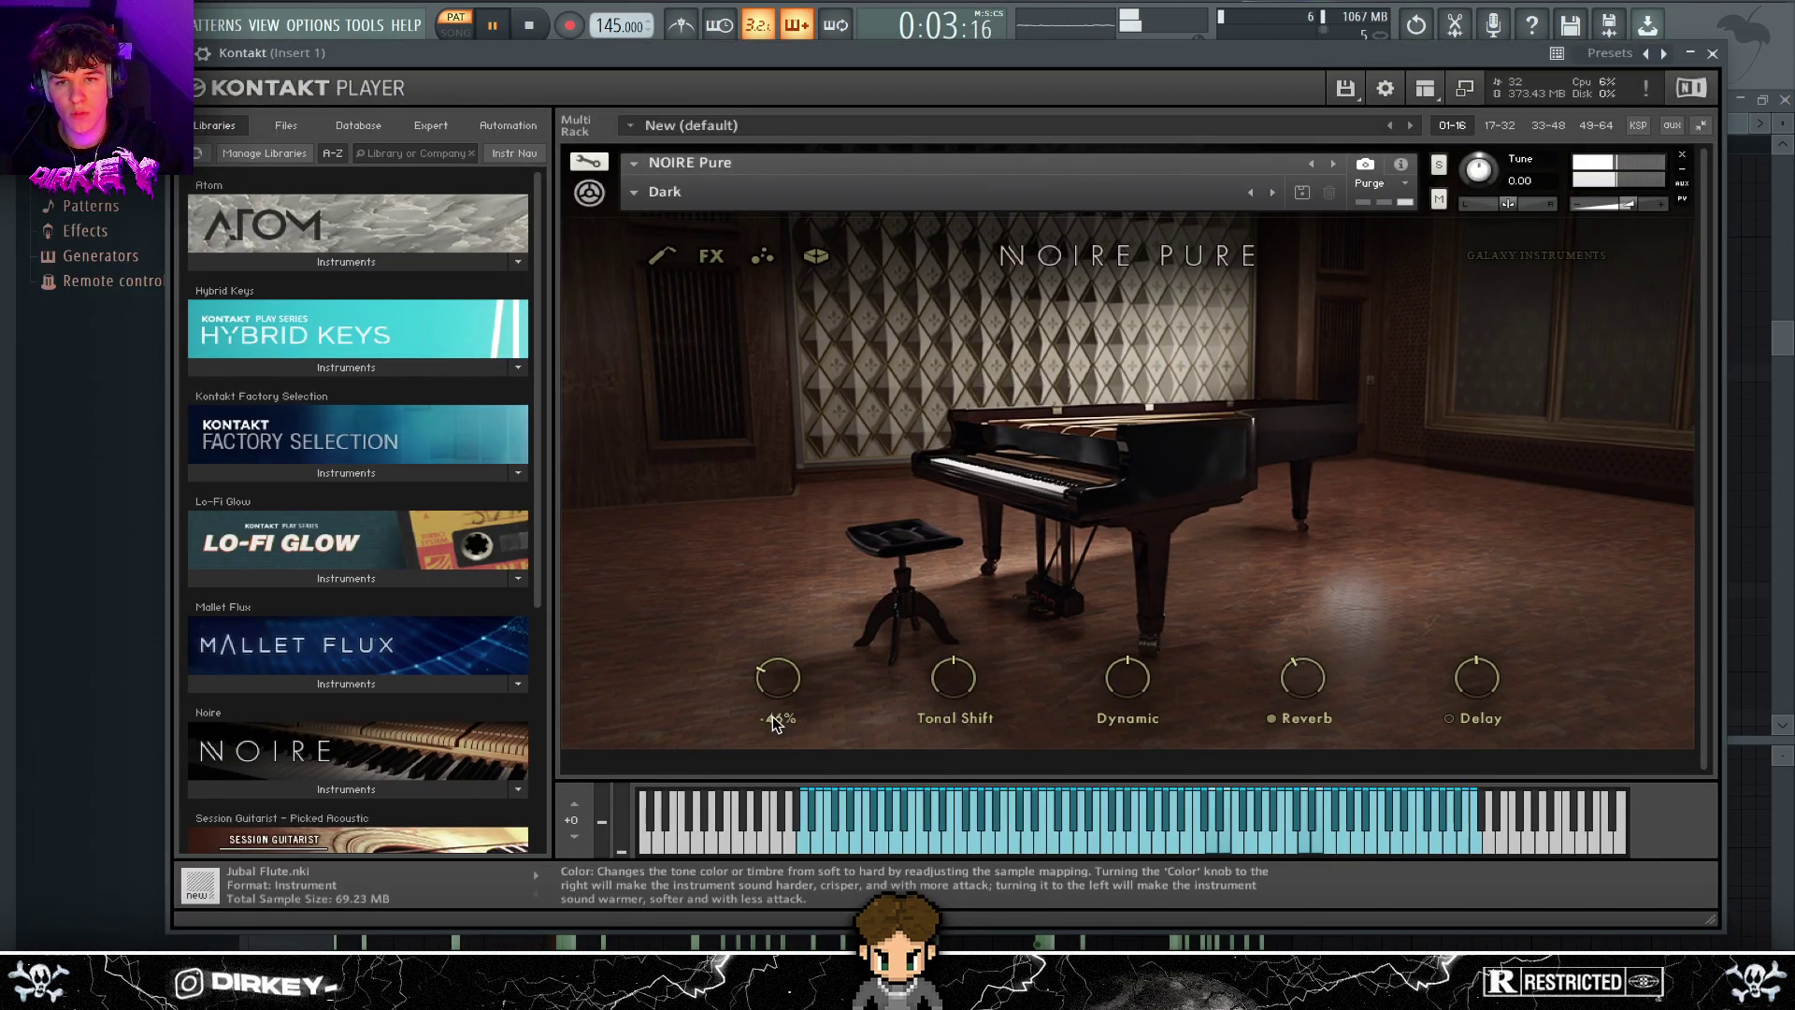
left_click(635, 195)
mouse_move(693, 209)
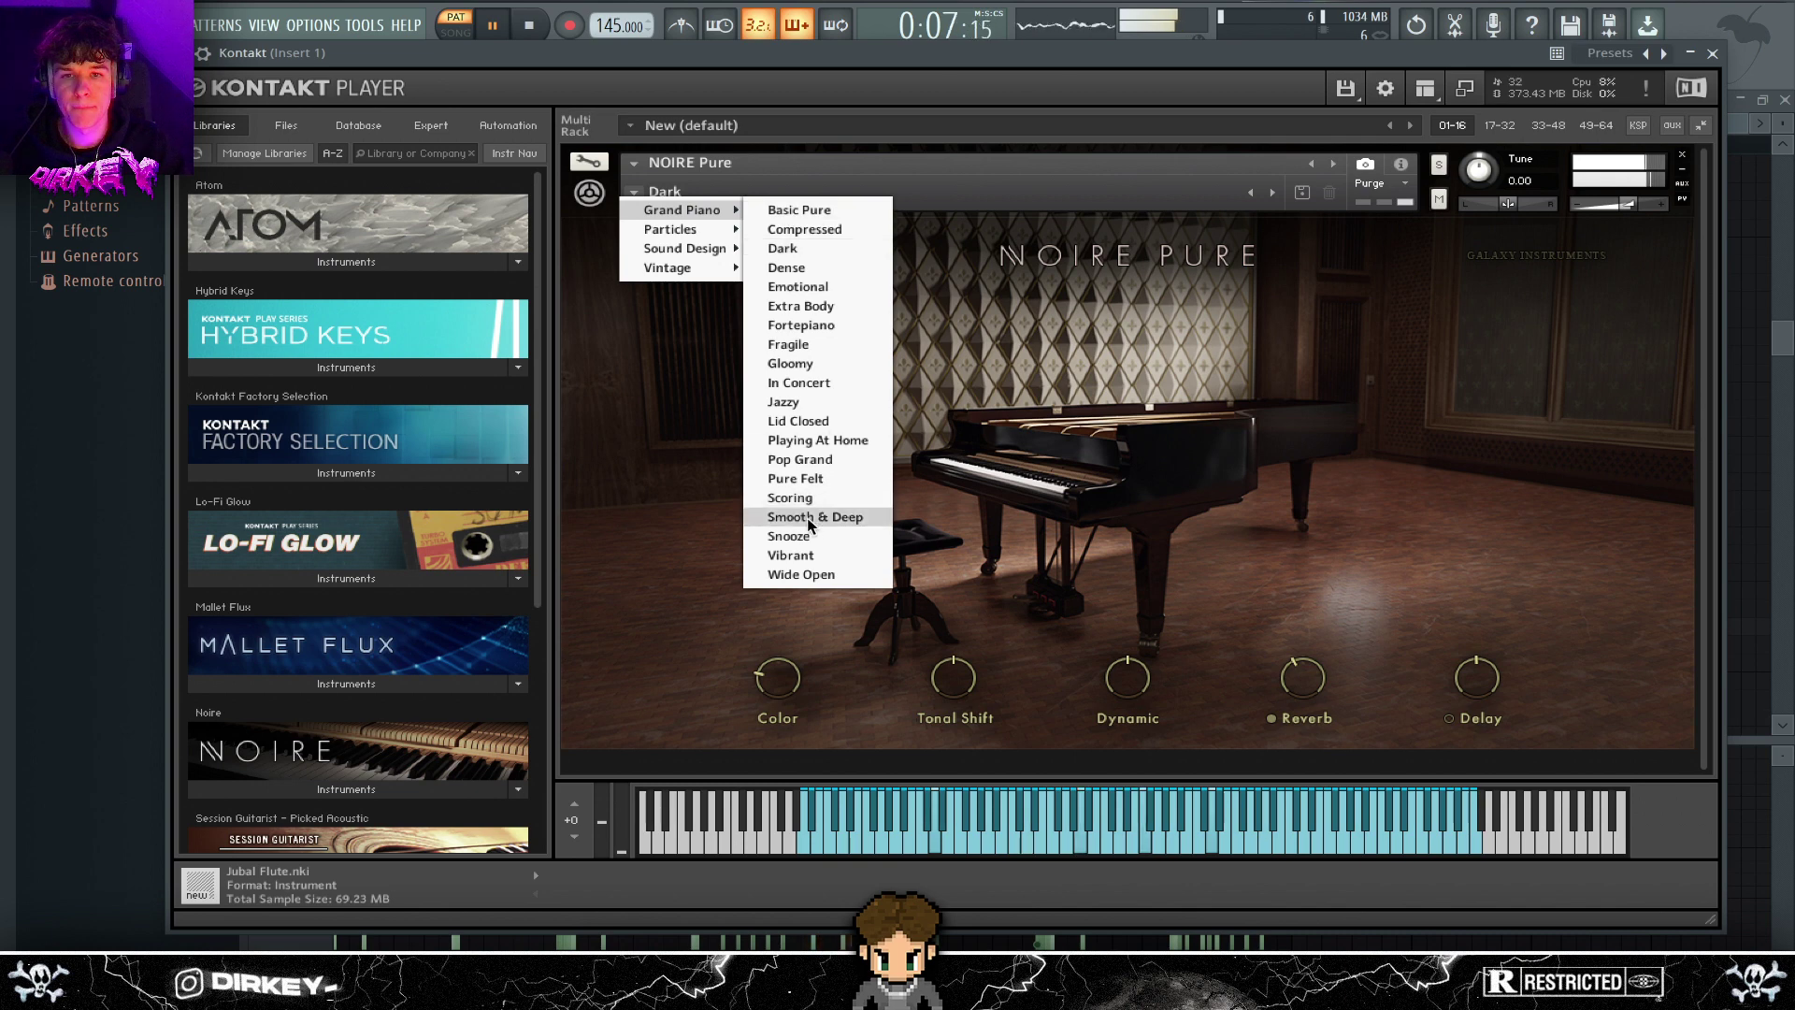
left_click(798, 510)
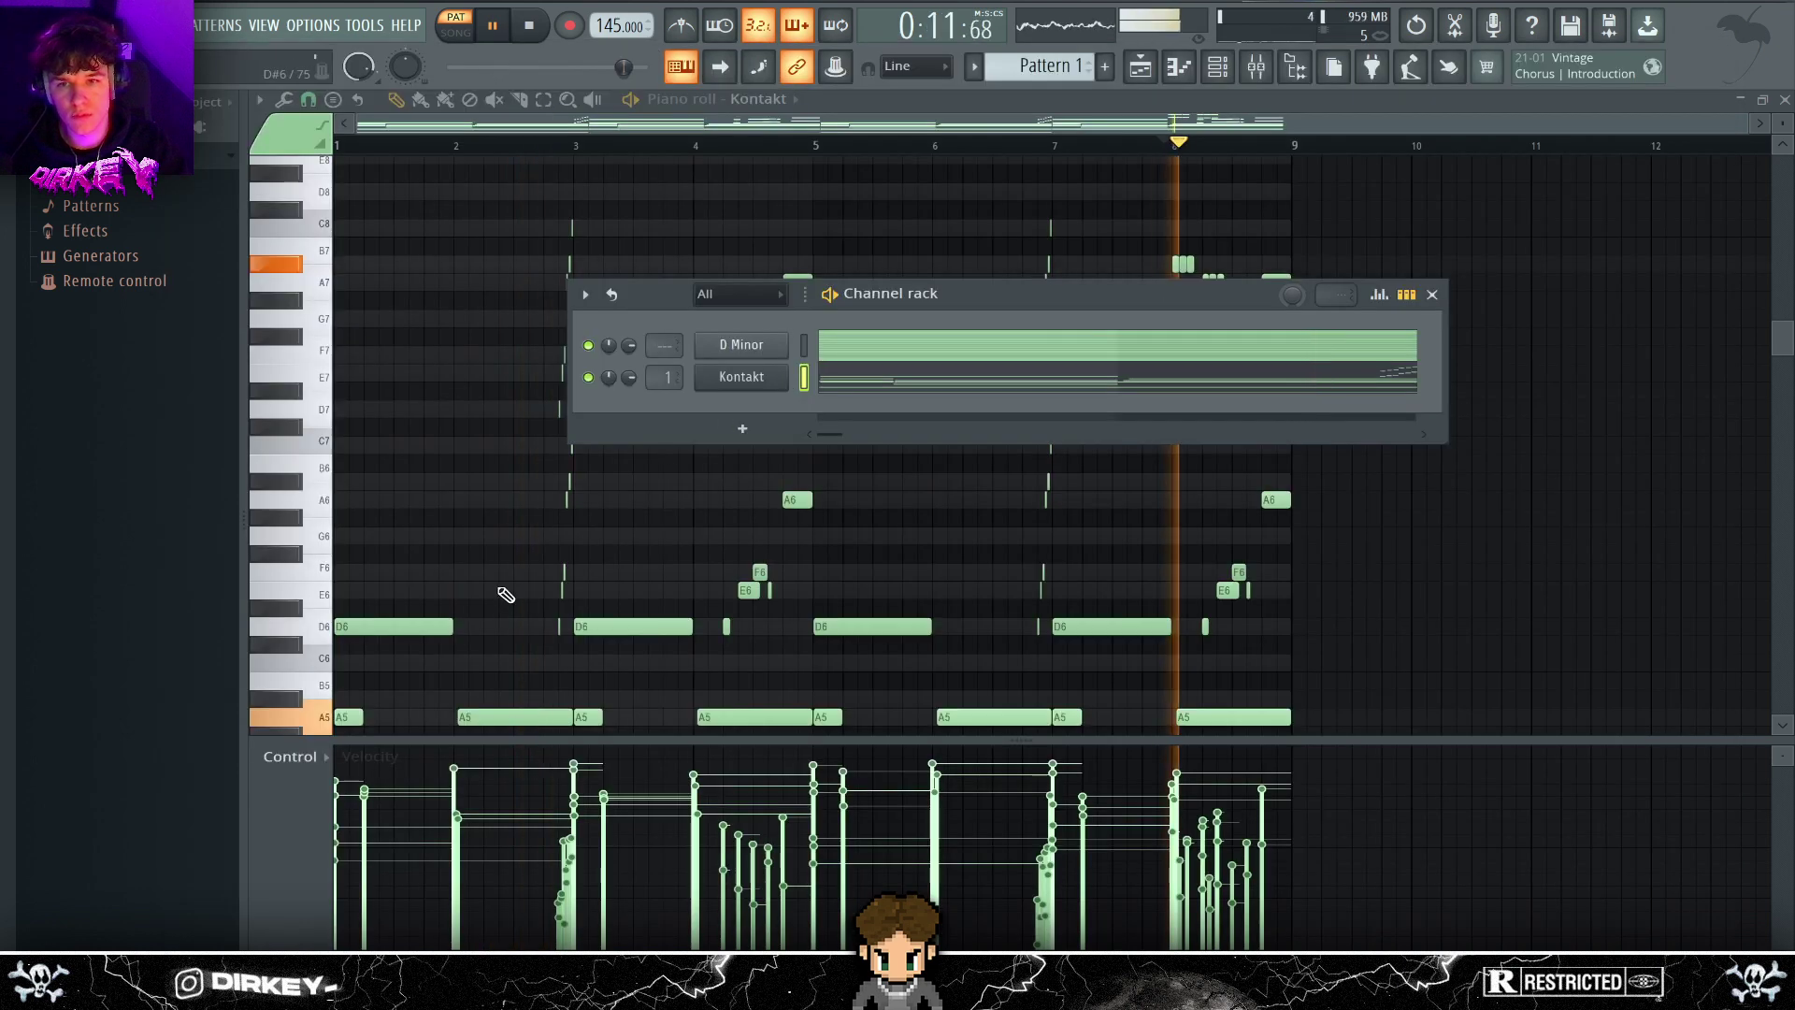
key("F6")
- Lower the velocity of the long D5 note in bar 2 to about 83%
scroll(504, 579, "down", 2)
key("space")
scroll(488, 624, "down", 3)
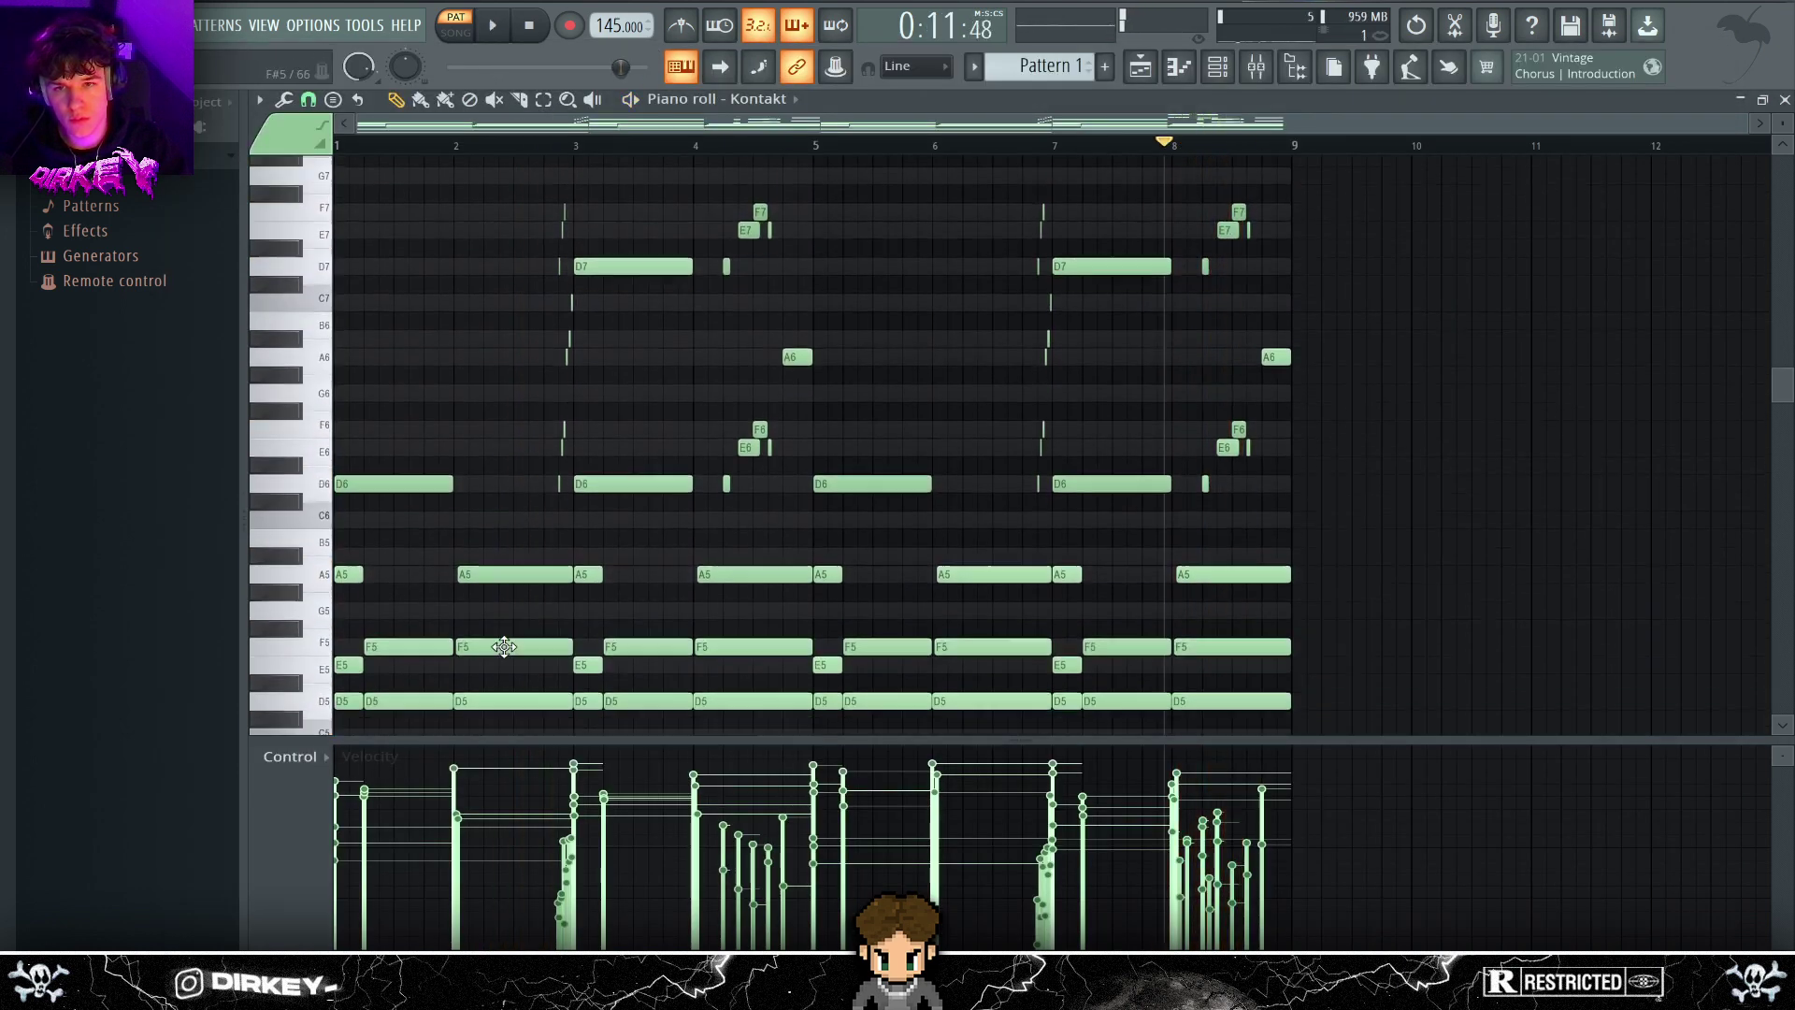
left_click(496, 678)
key("space")
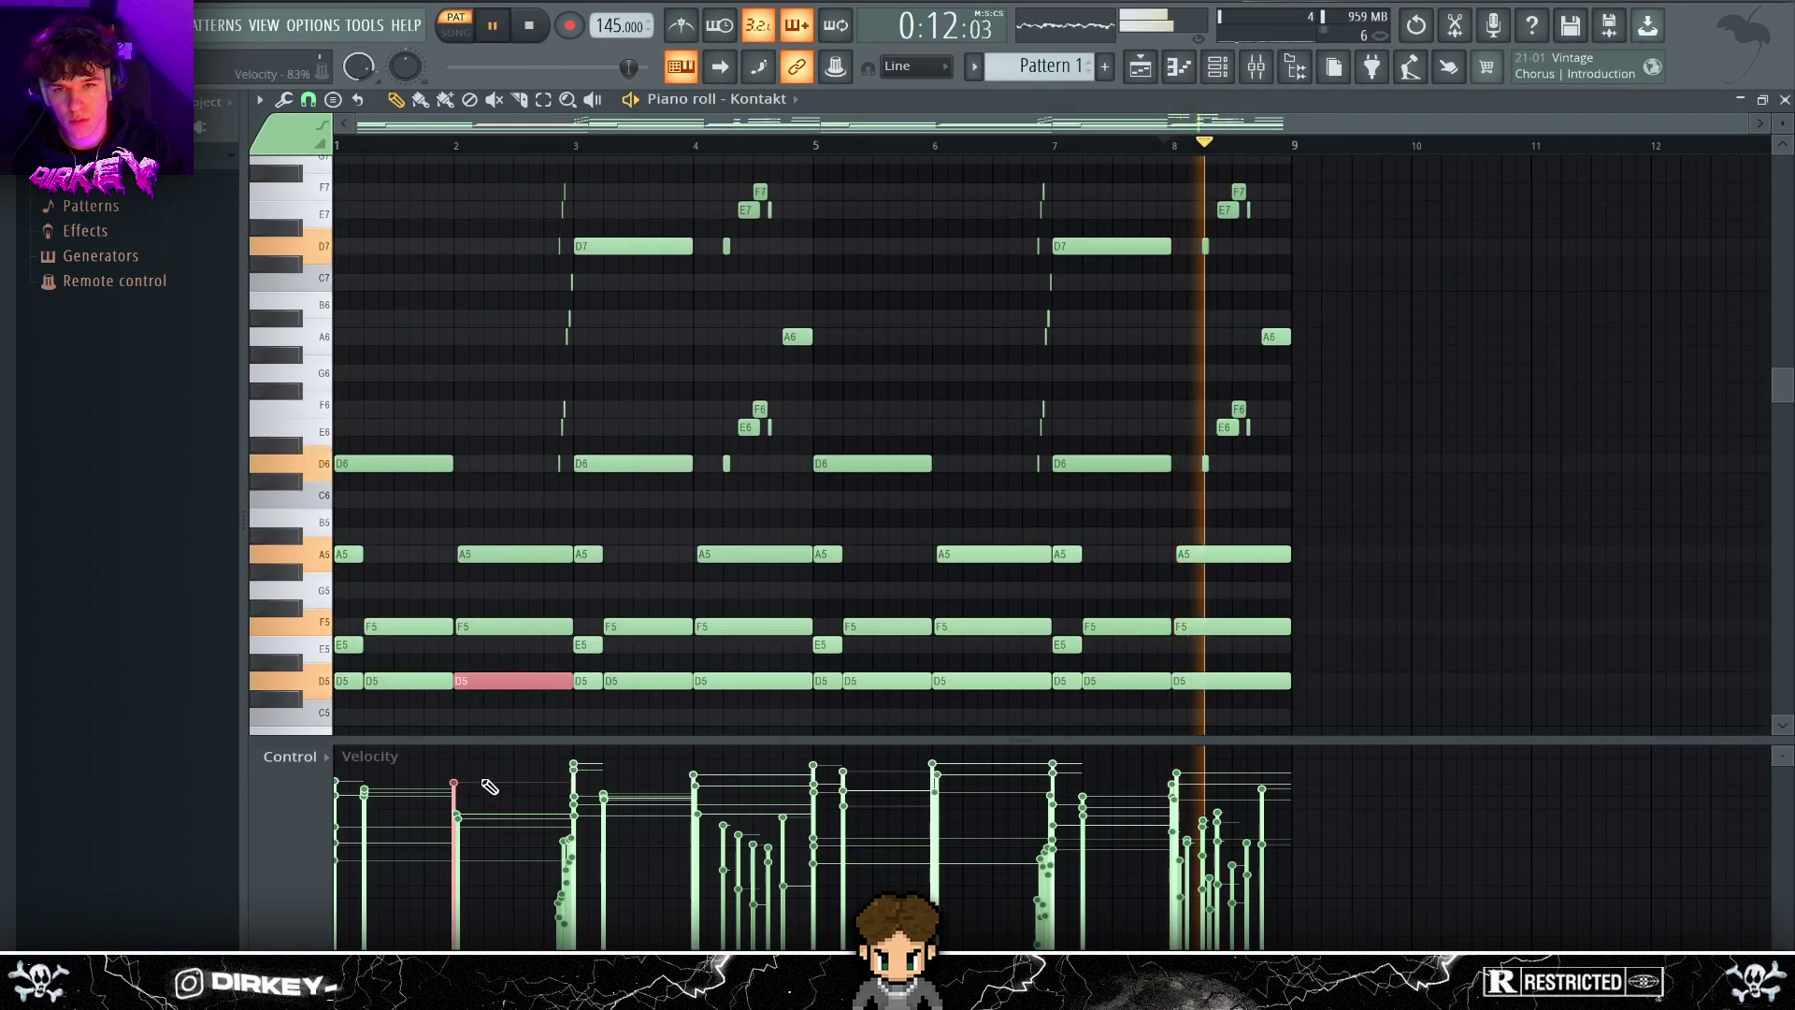
- Select all notes, lower their velocities slightly and deselect them
left_click_drag(874, 601, 967, 664)
key("ctrl+d")
key("ctrl+a")
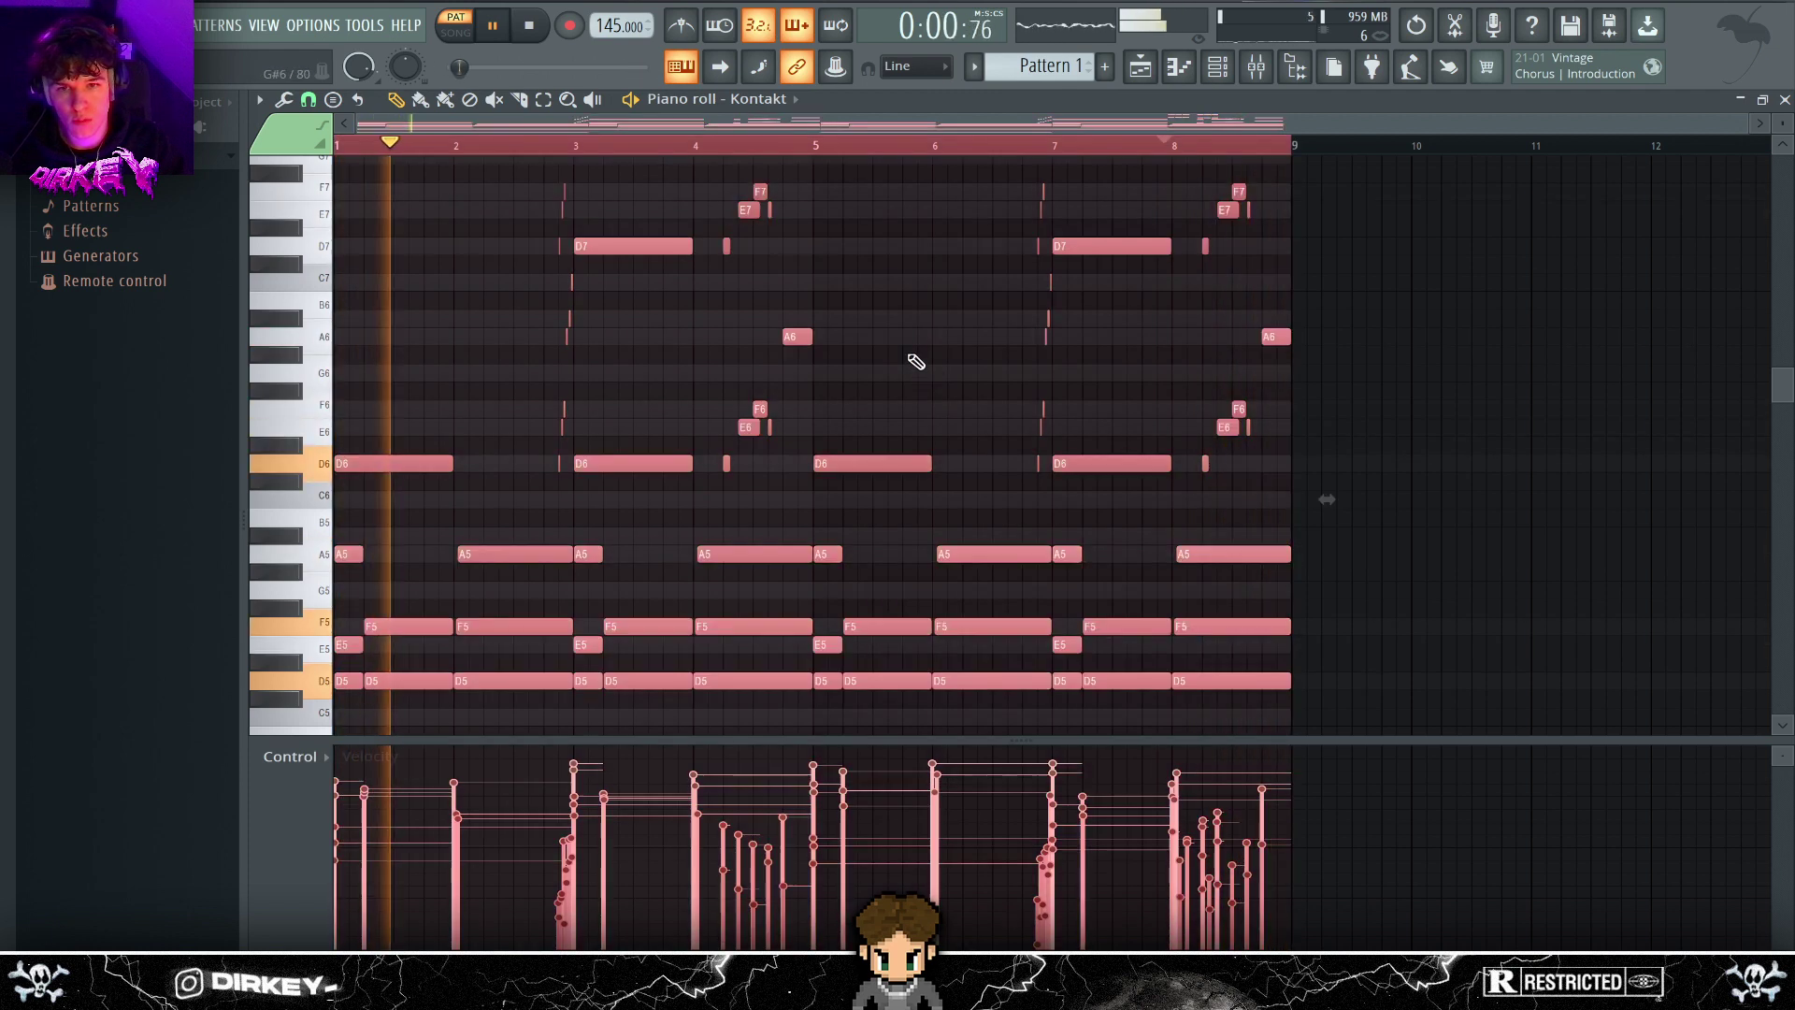
key("ctrl+d")
scroll(886, 351, "down", 3)
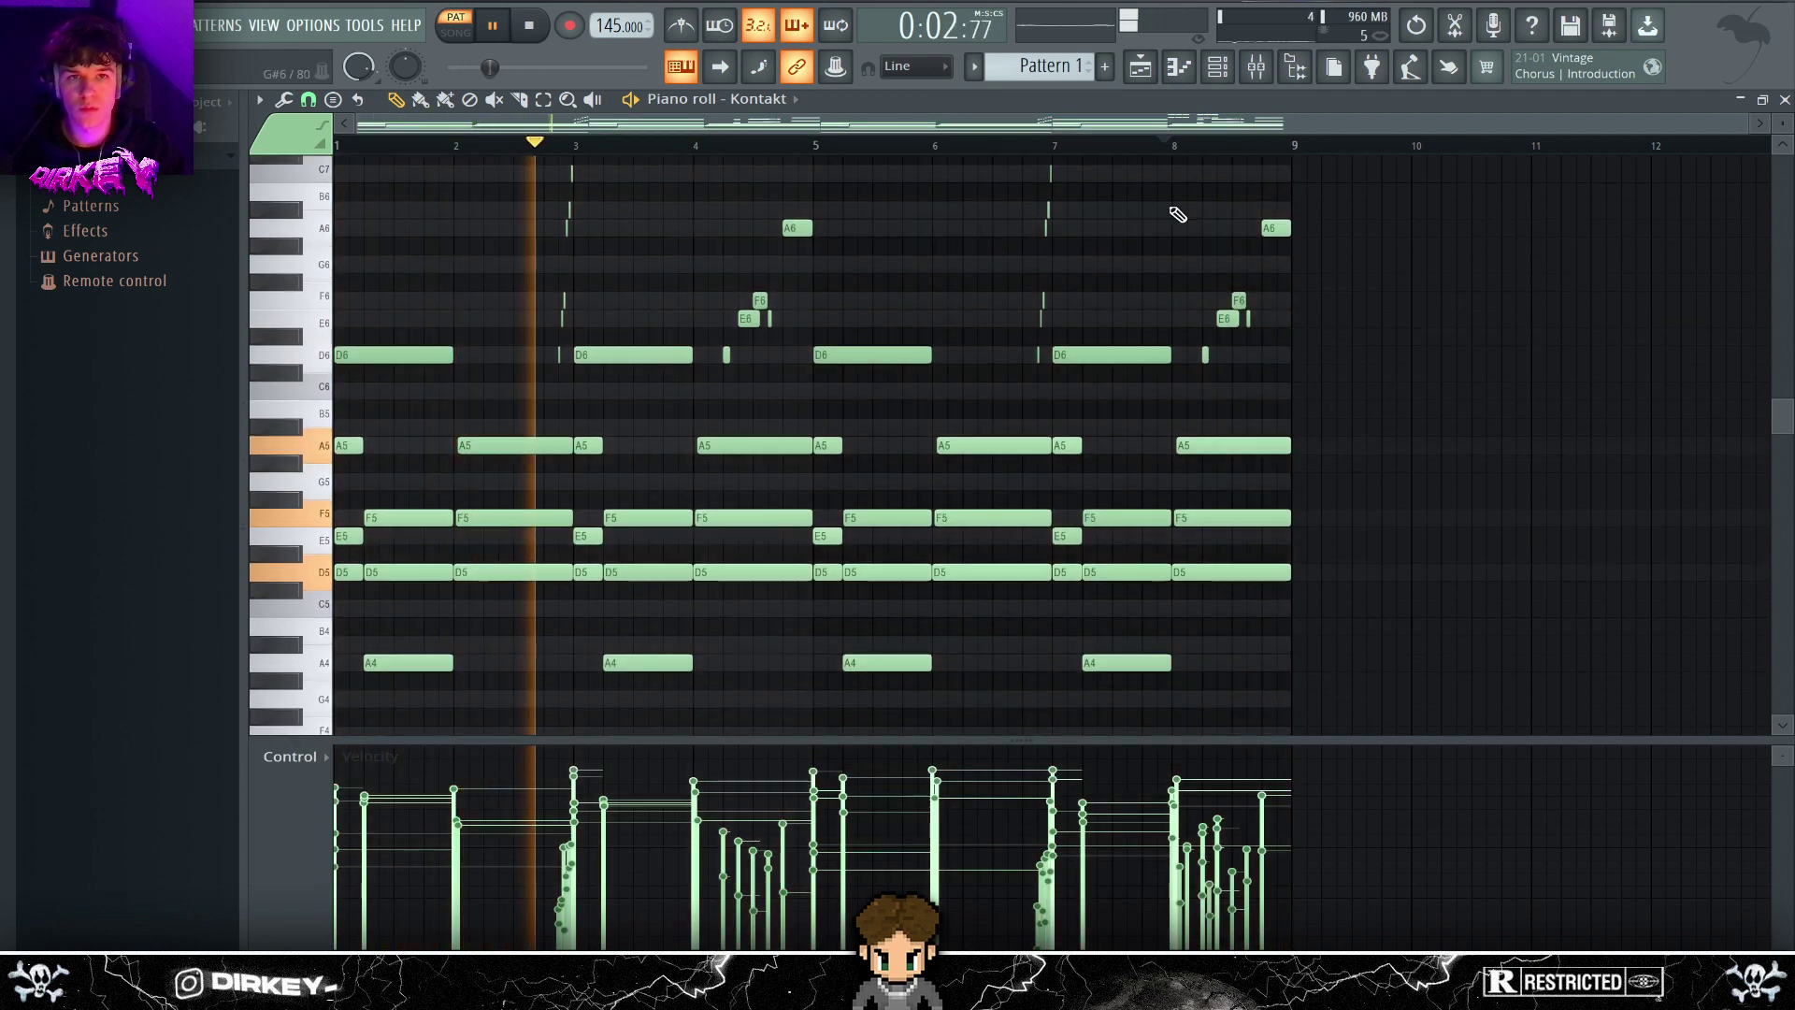
- Enlarge the mixer window so it shows more insert tracks, and return to the piano roll
left_click(1217, 66)
key("F9")
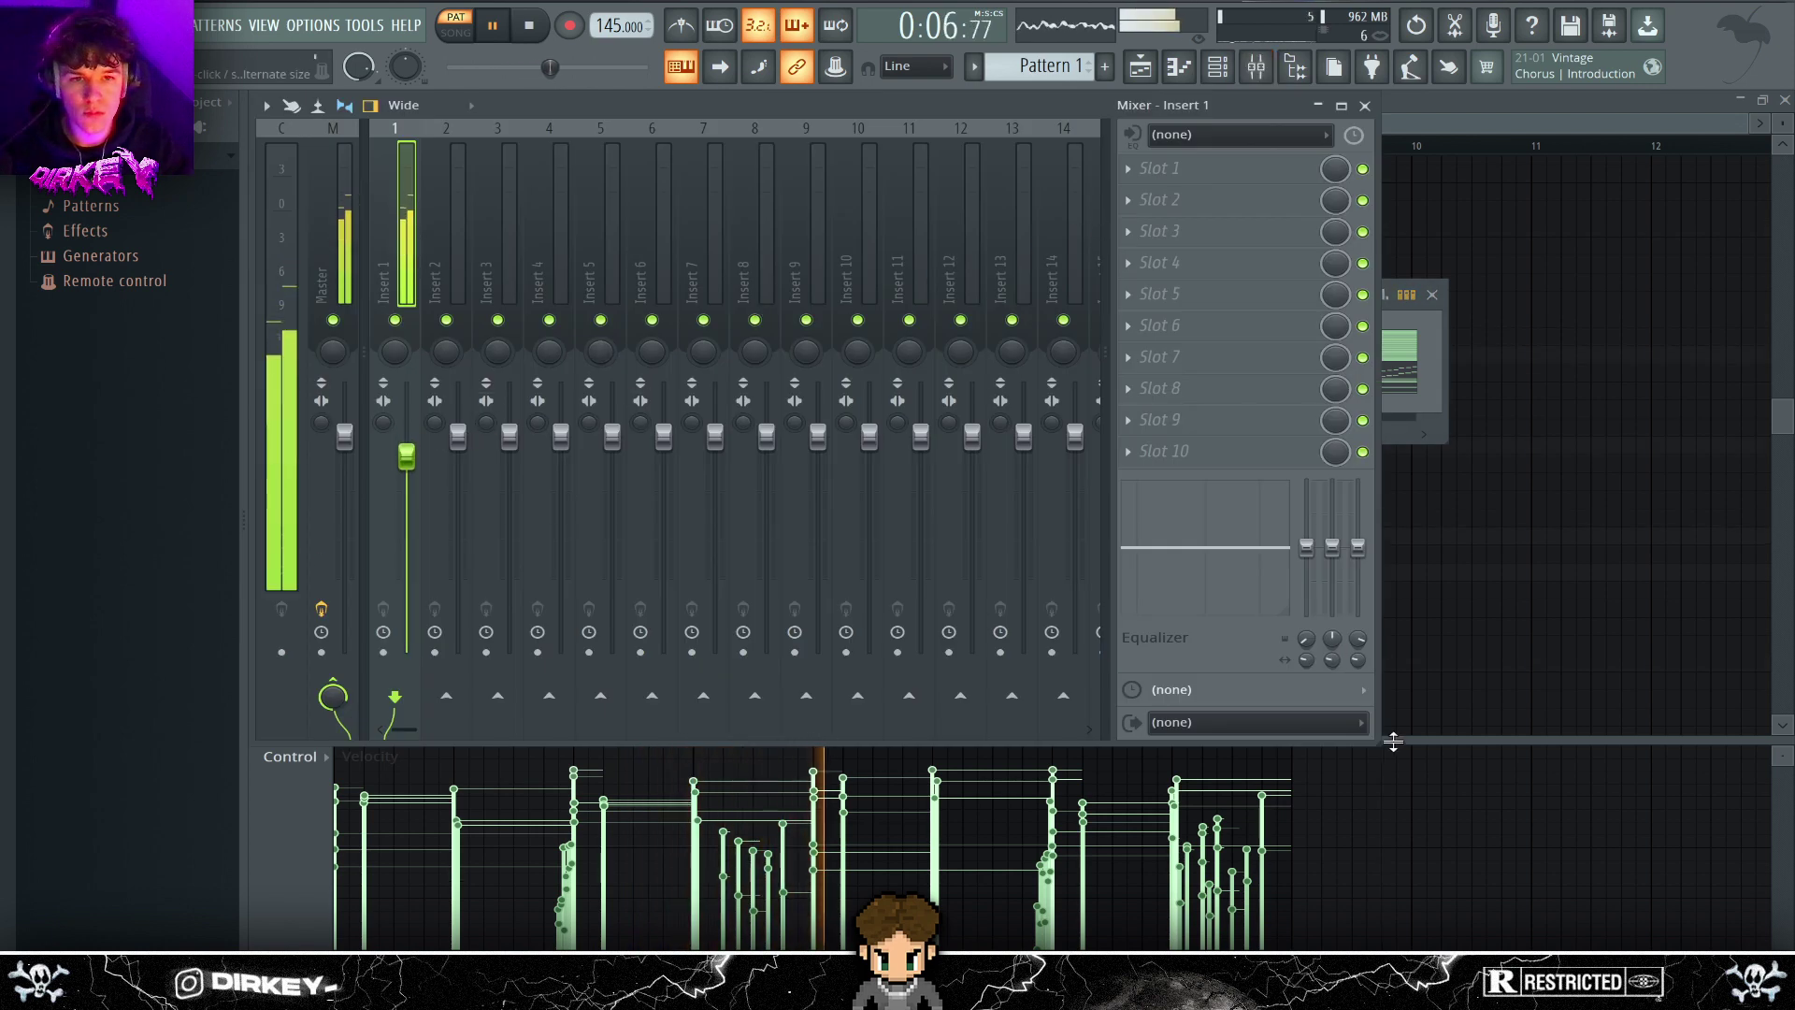
left_click_drag(1374, 739, 1552, 835)
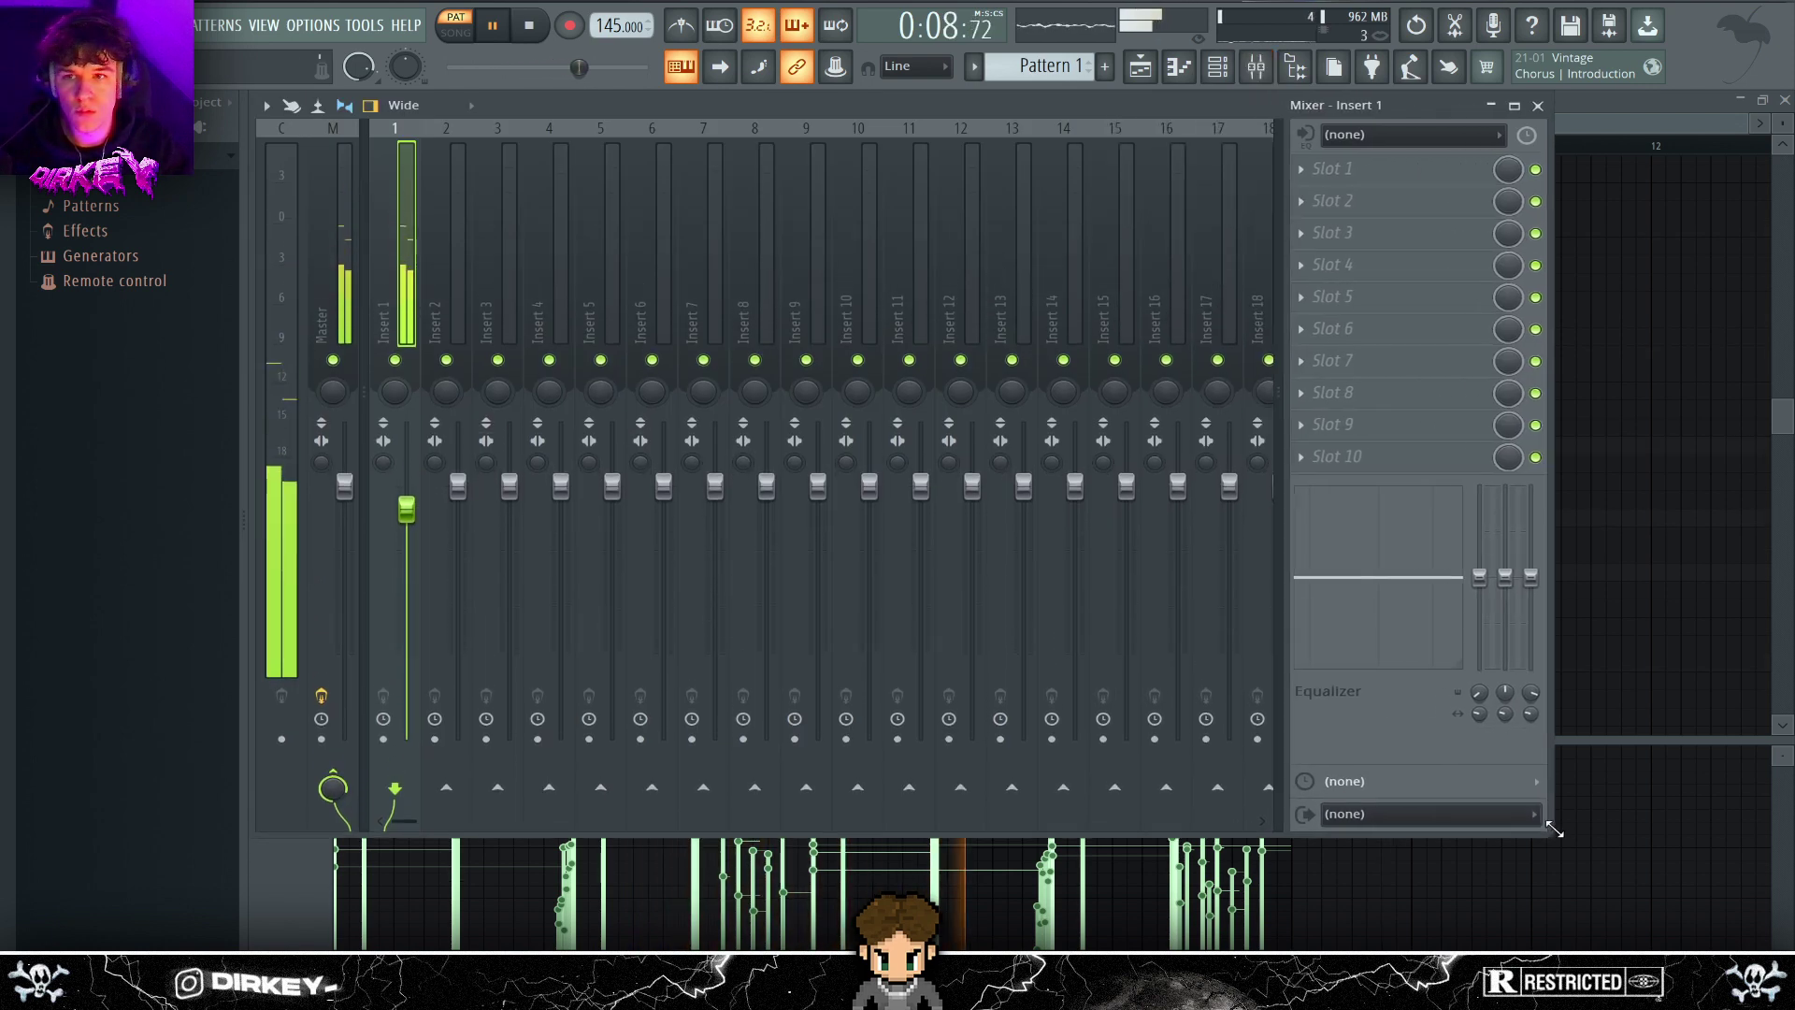
key("F9")
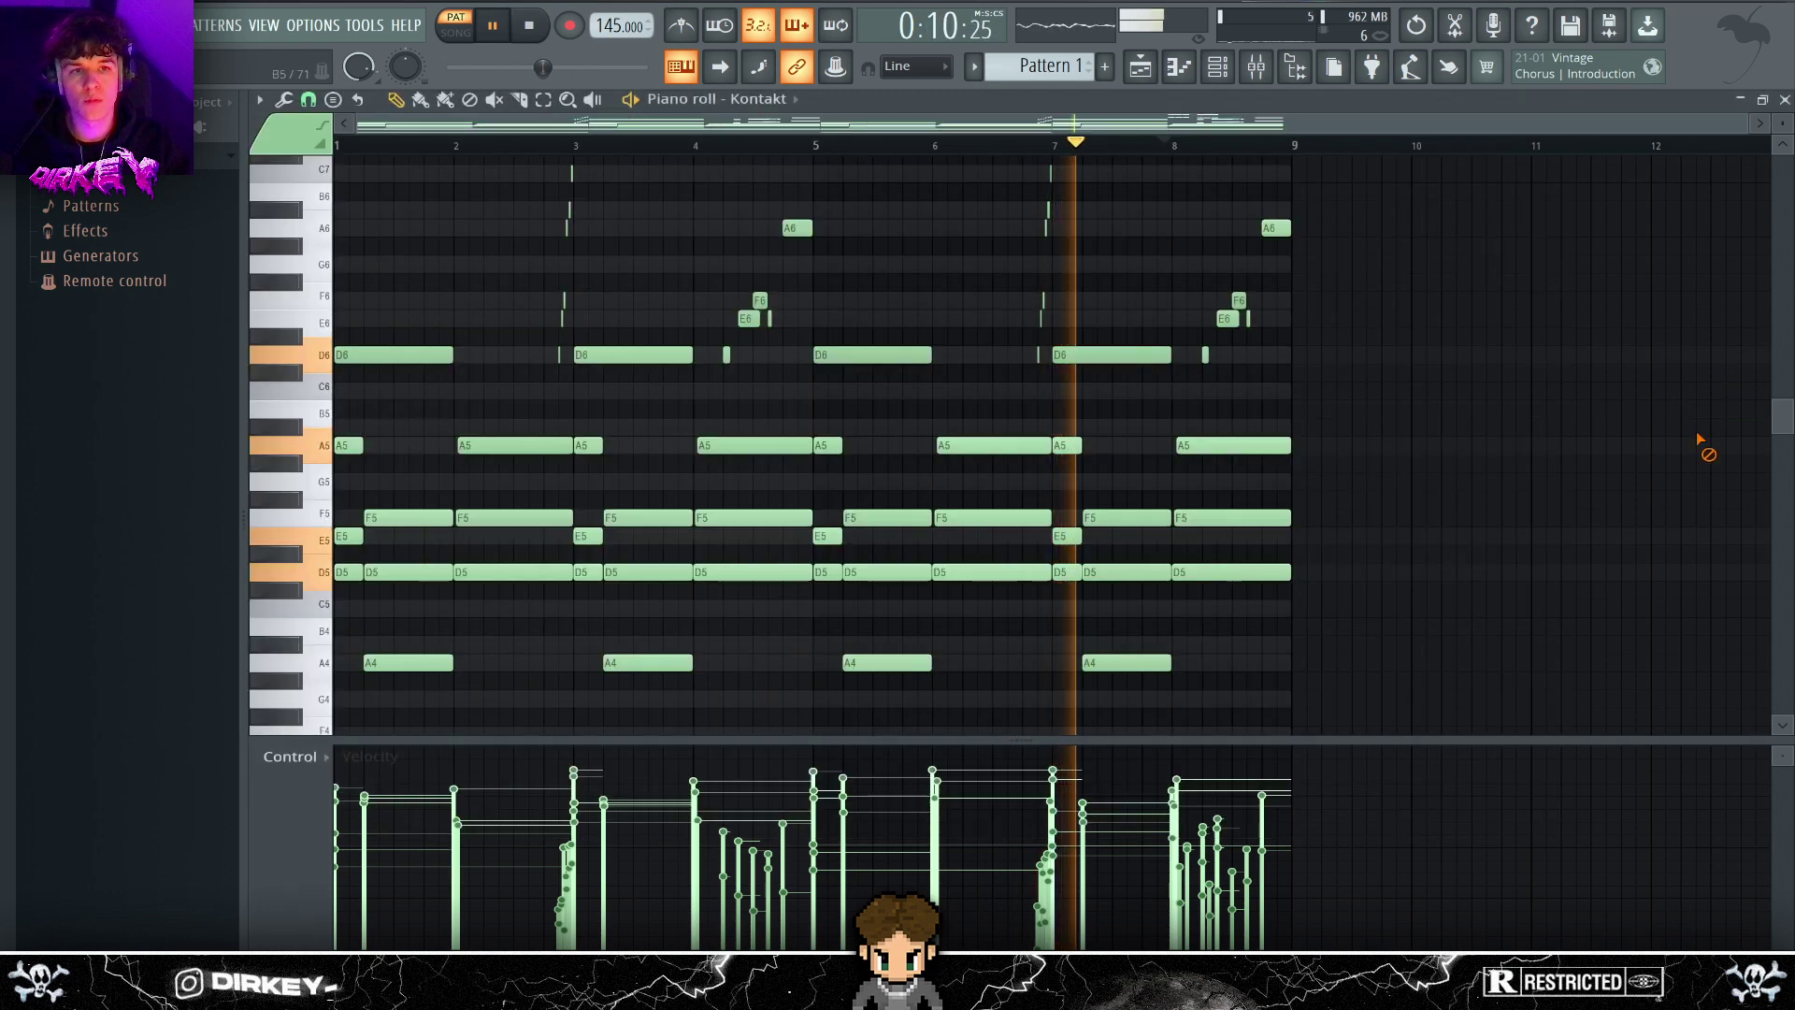
- Rebalance the velocities of single D5 notes in the pattern, setting the one in bar 6 to about 55%
left_click(861, 148)
left_click(968, 564)
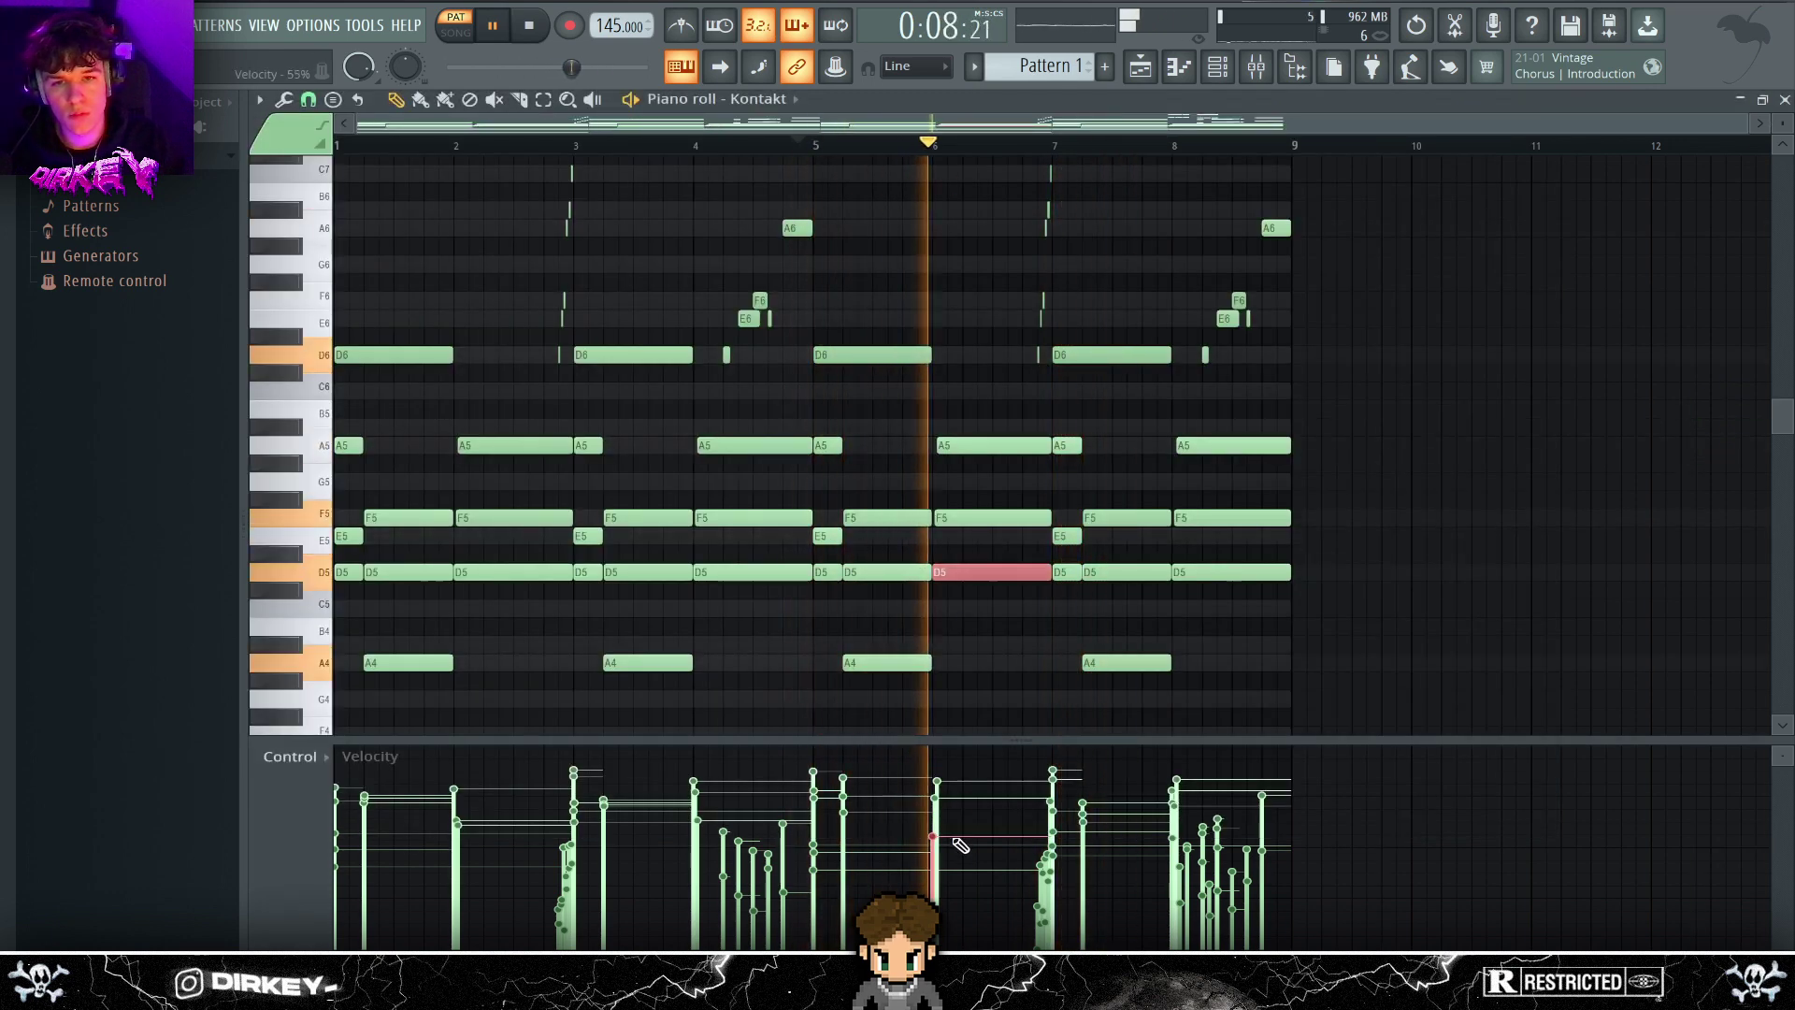
left_click(1206, 571)
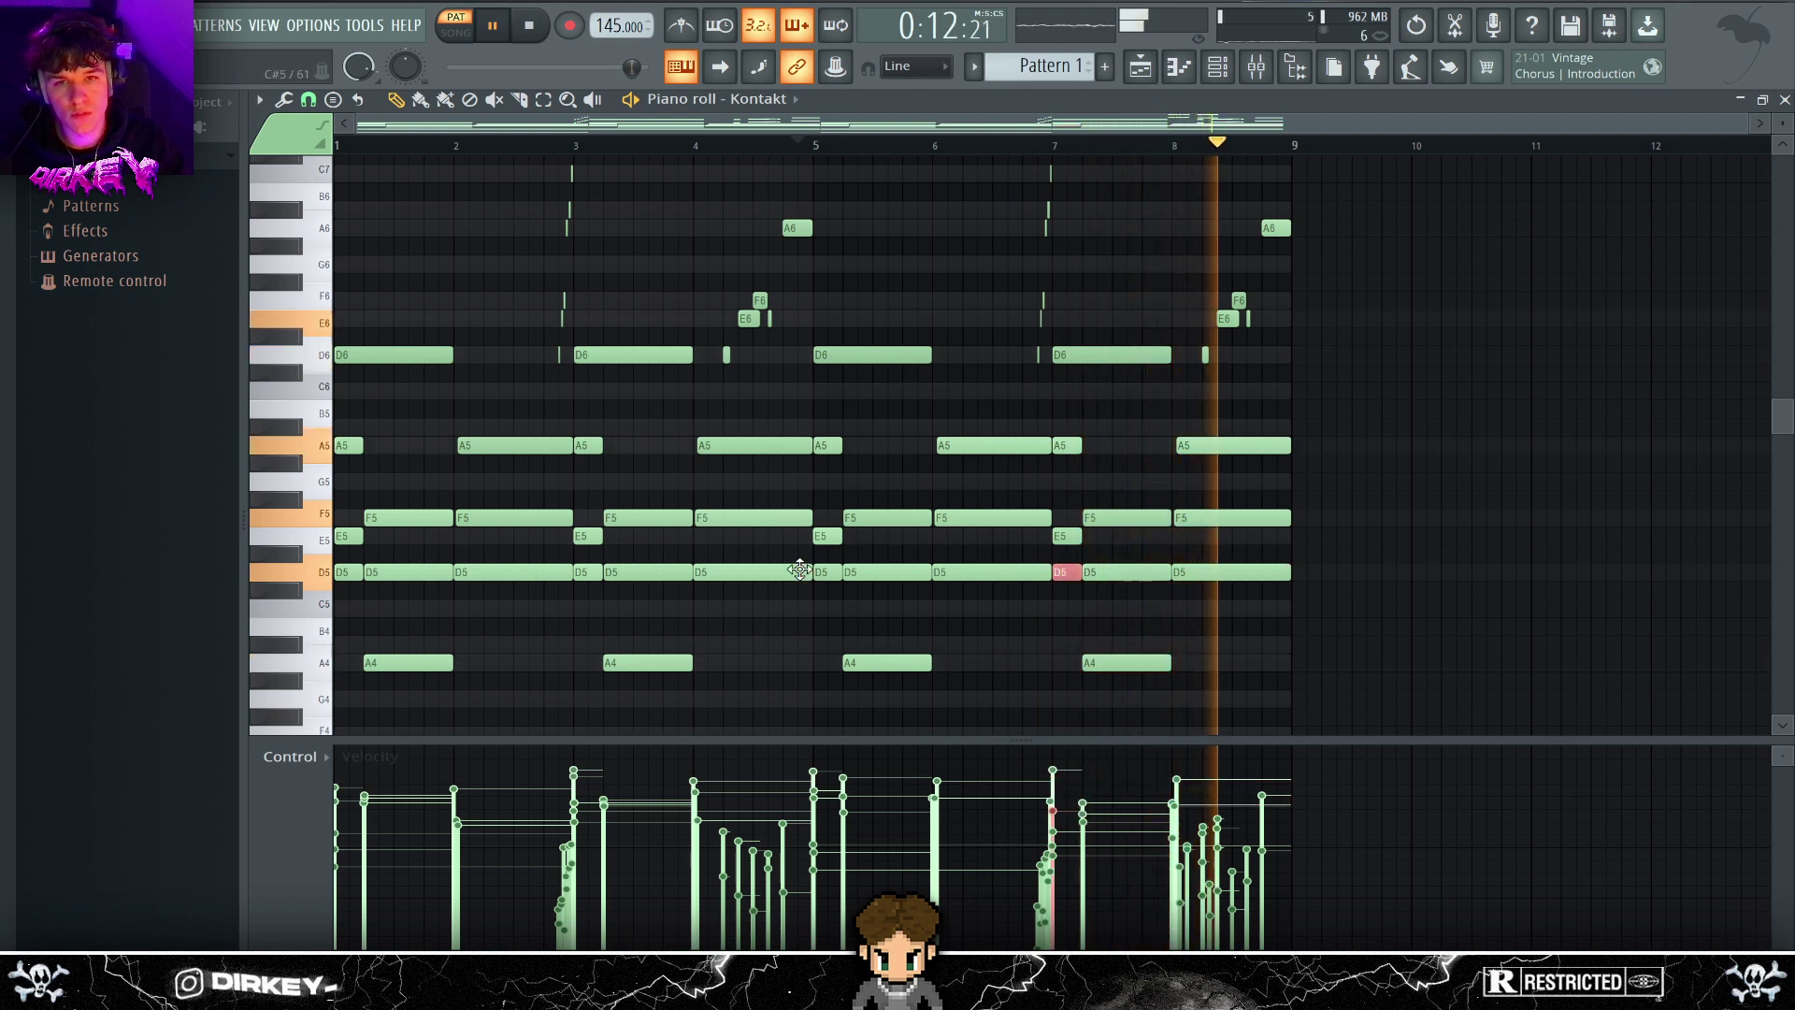
left_click(647, 571)
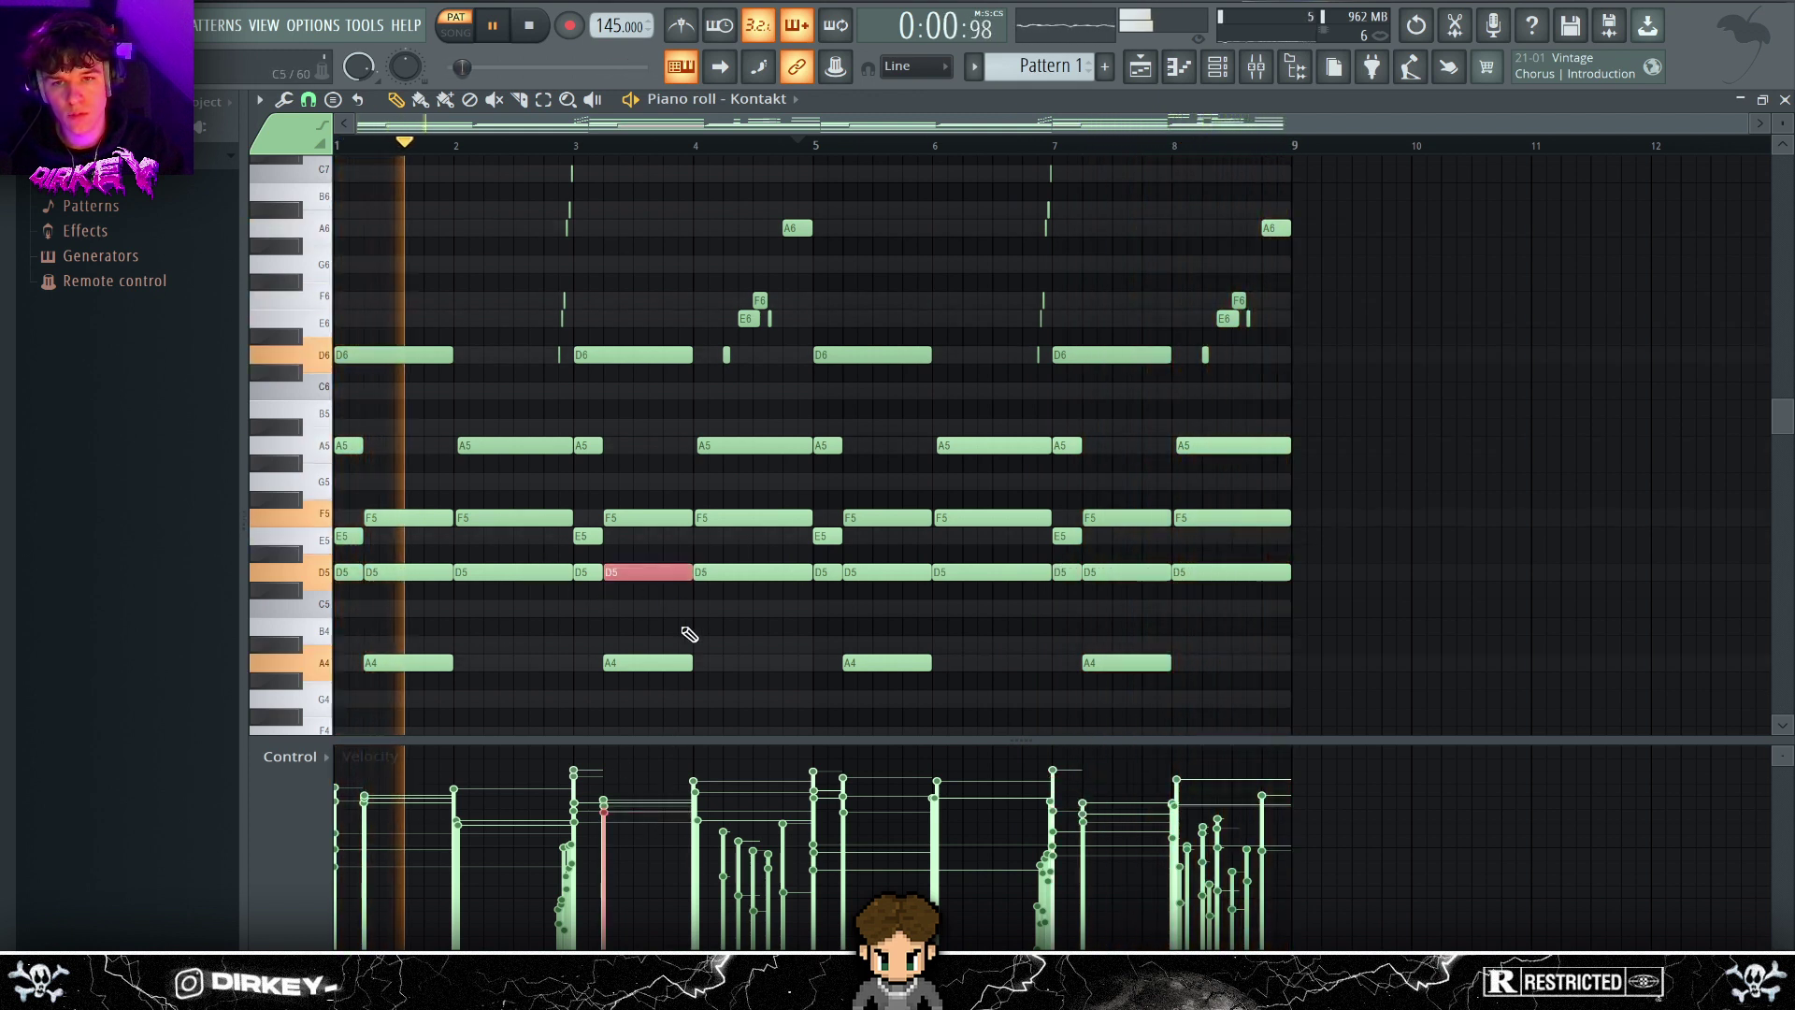
left_click(741, 649)
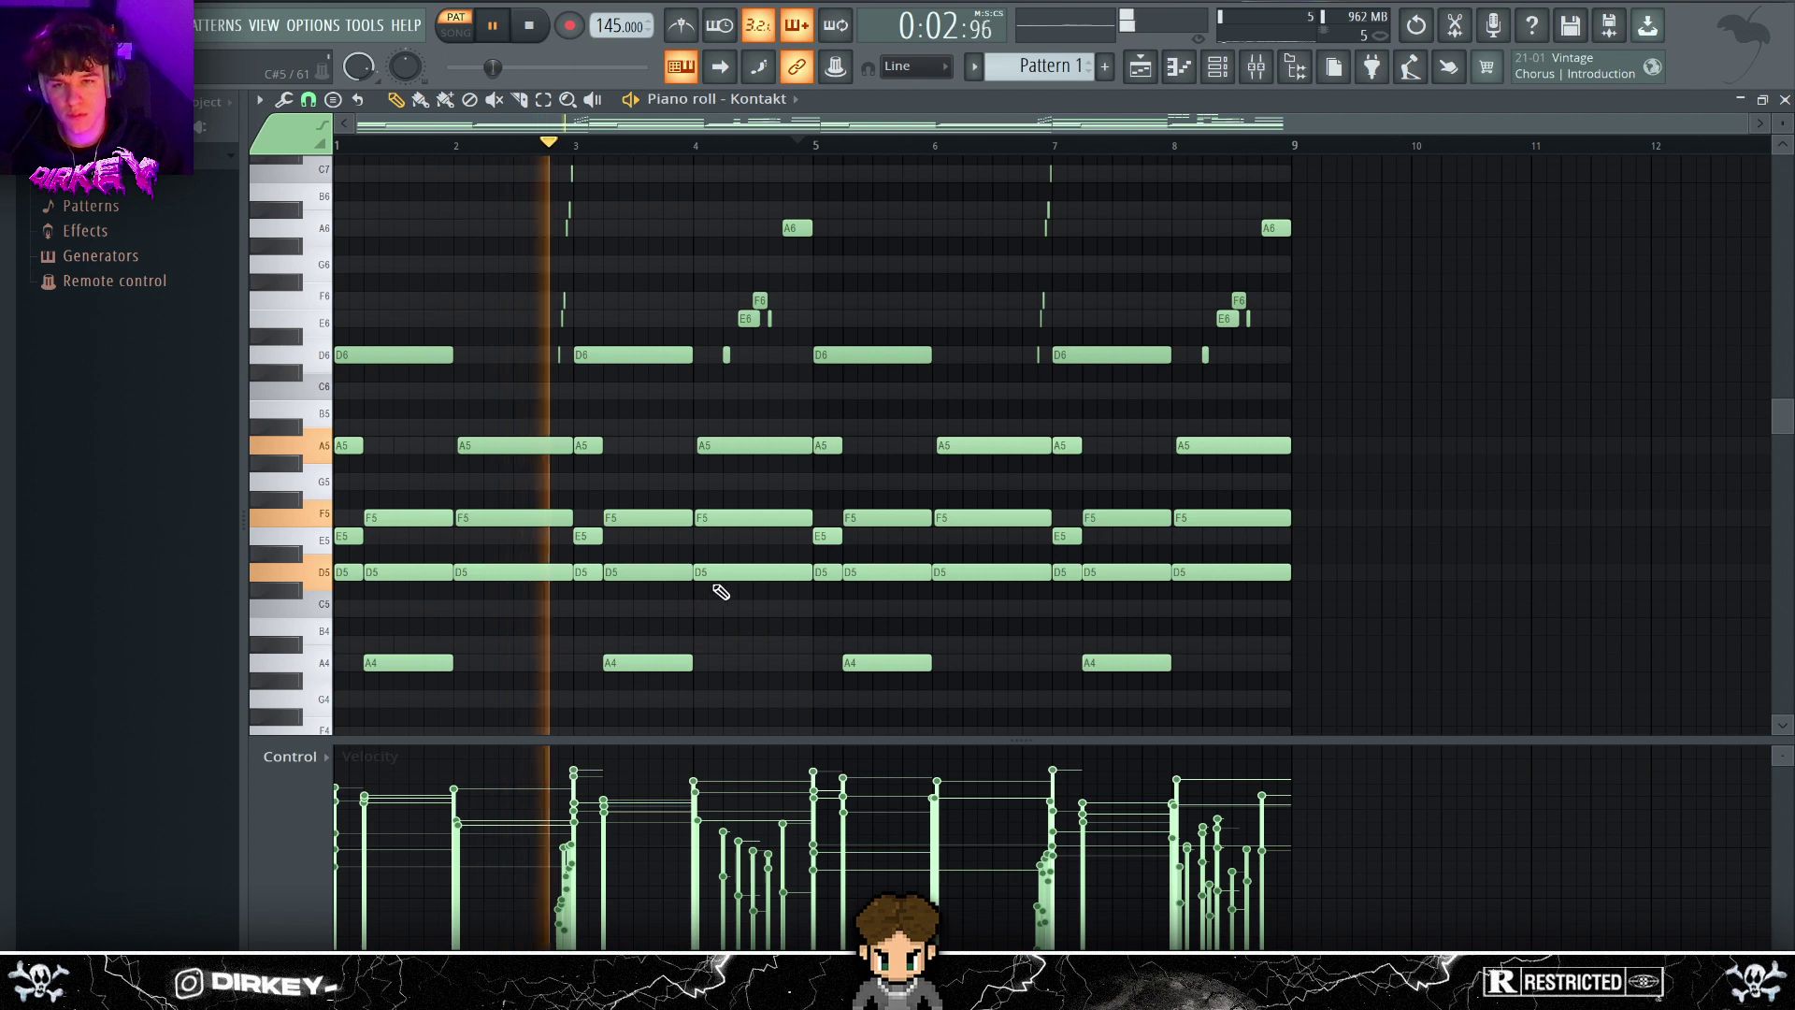
- Set the short D5 note in bar 3 to about 80% velocity and adjust the D5 velocities in bars 4, 5 and 8
left_click(595, 571)
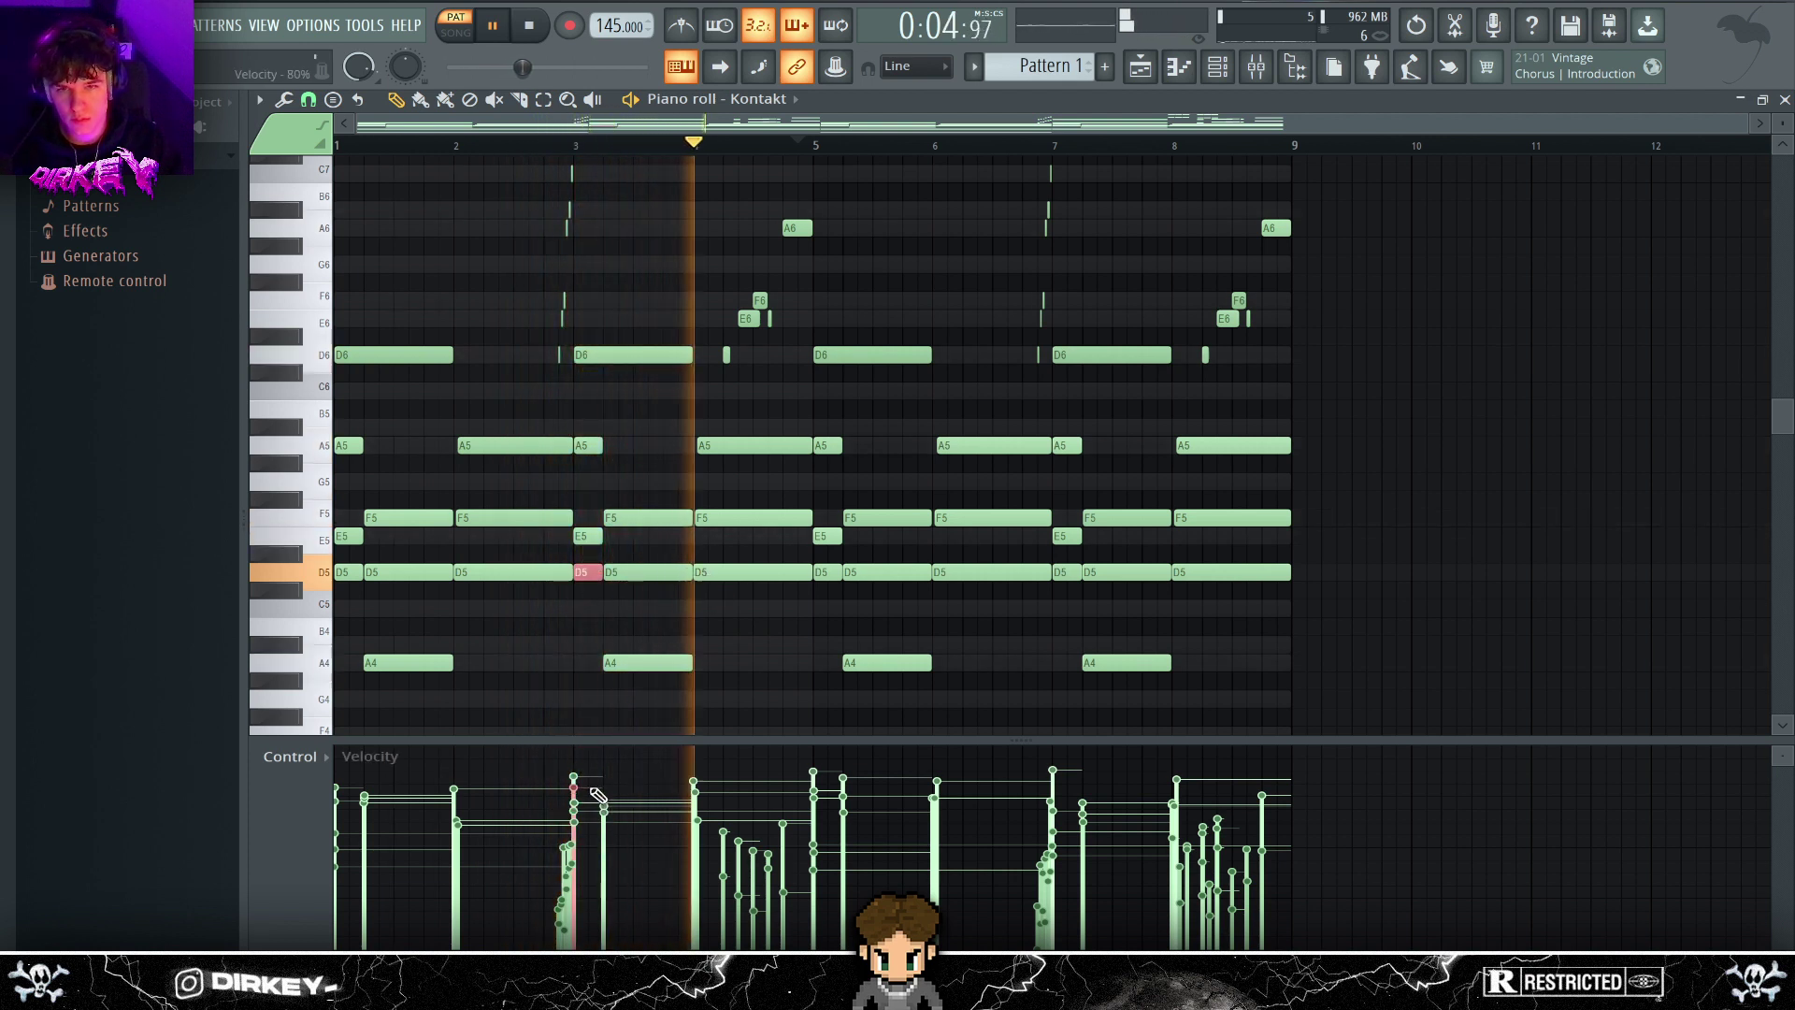
left_click(710, 571)
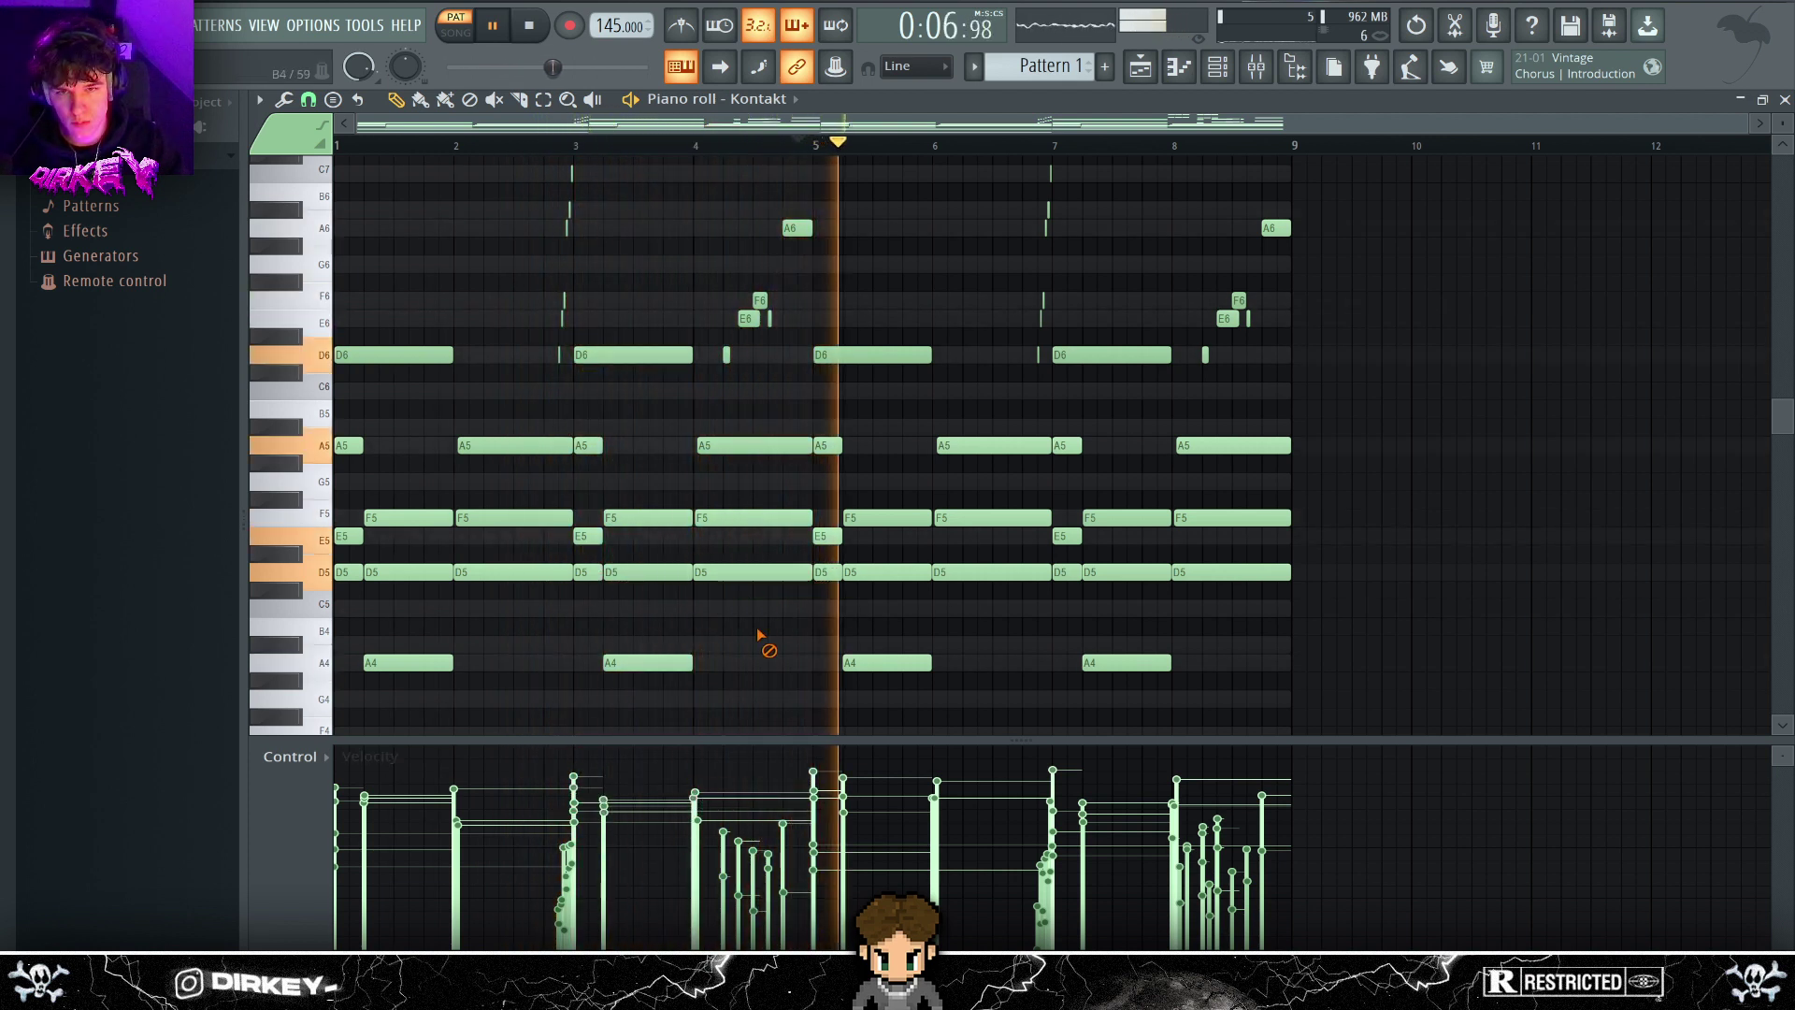
left_click(828, 572)
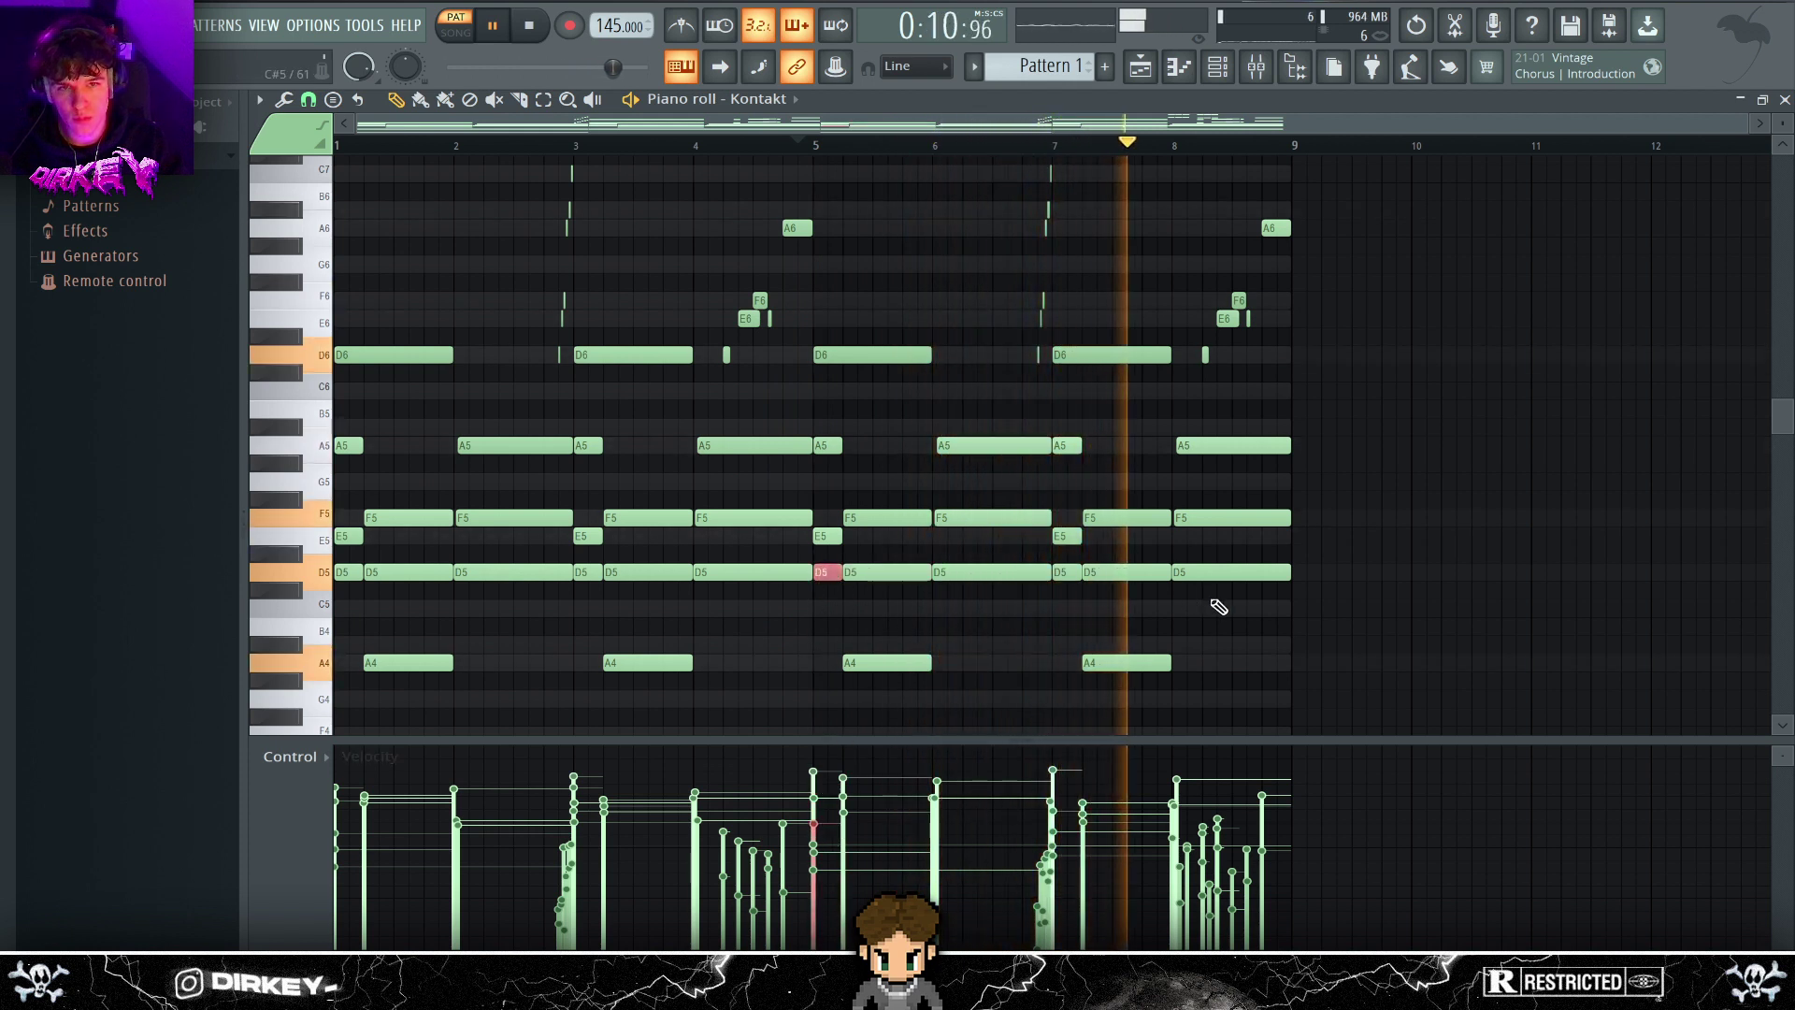
left_click(1206, 572)
key("ctrl+d")
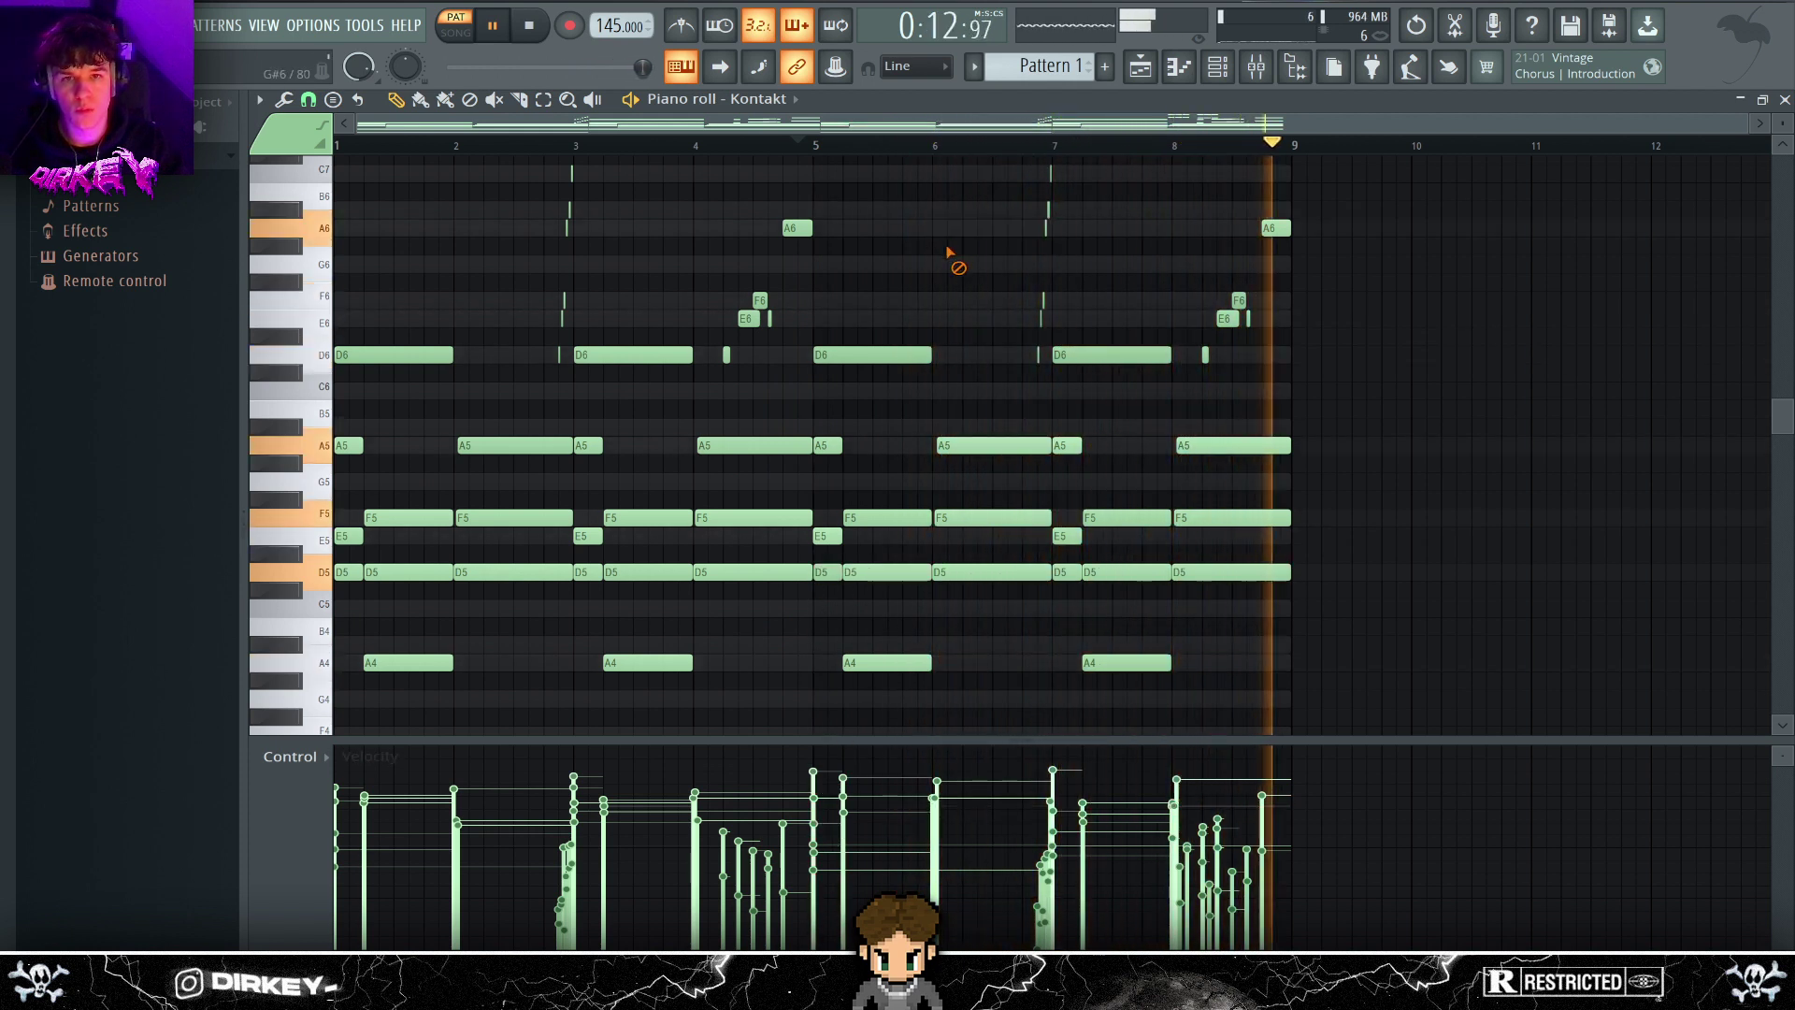
- Transpose the whole melody down one semitone so its root moves from D to C#, and play it
key("F6")
key("F6")
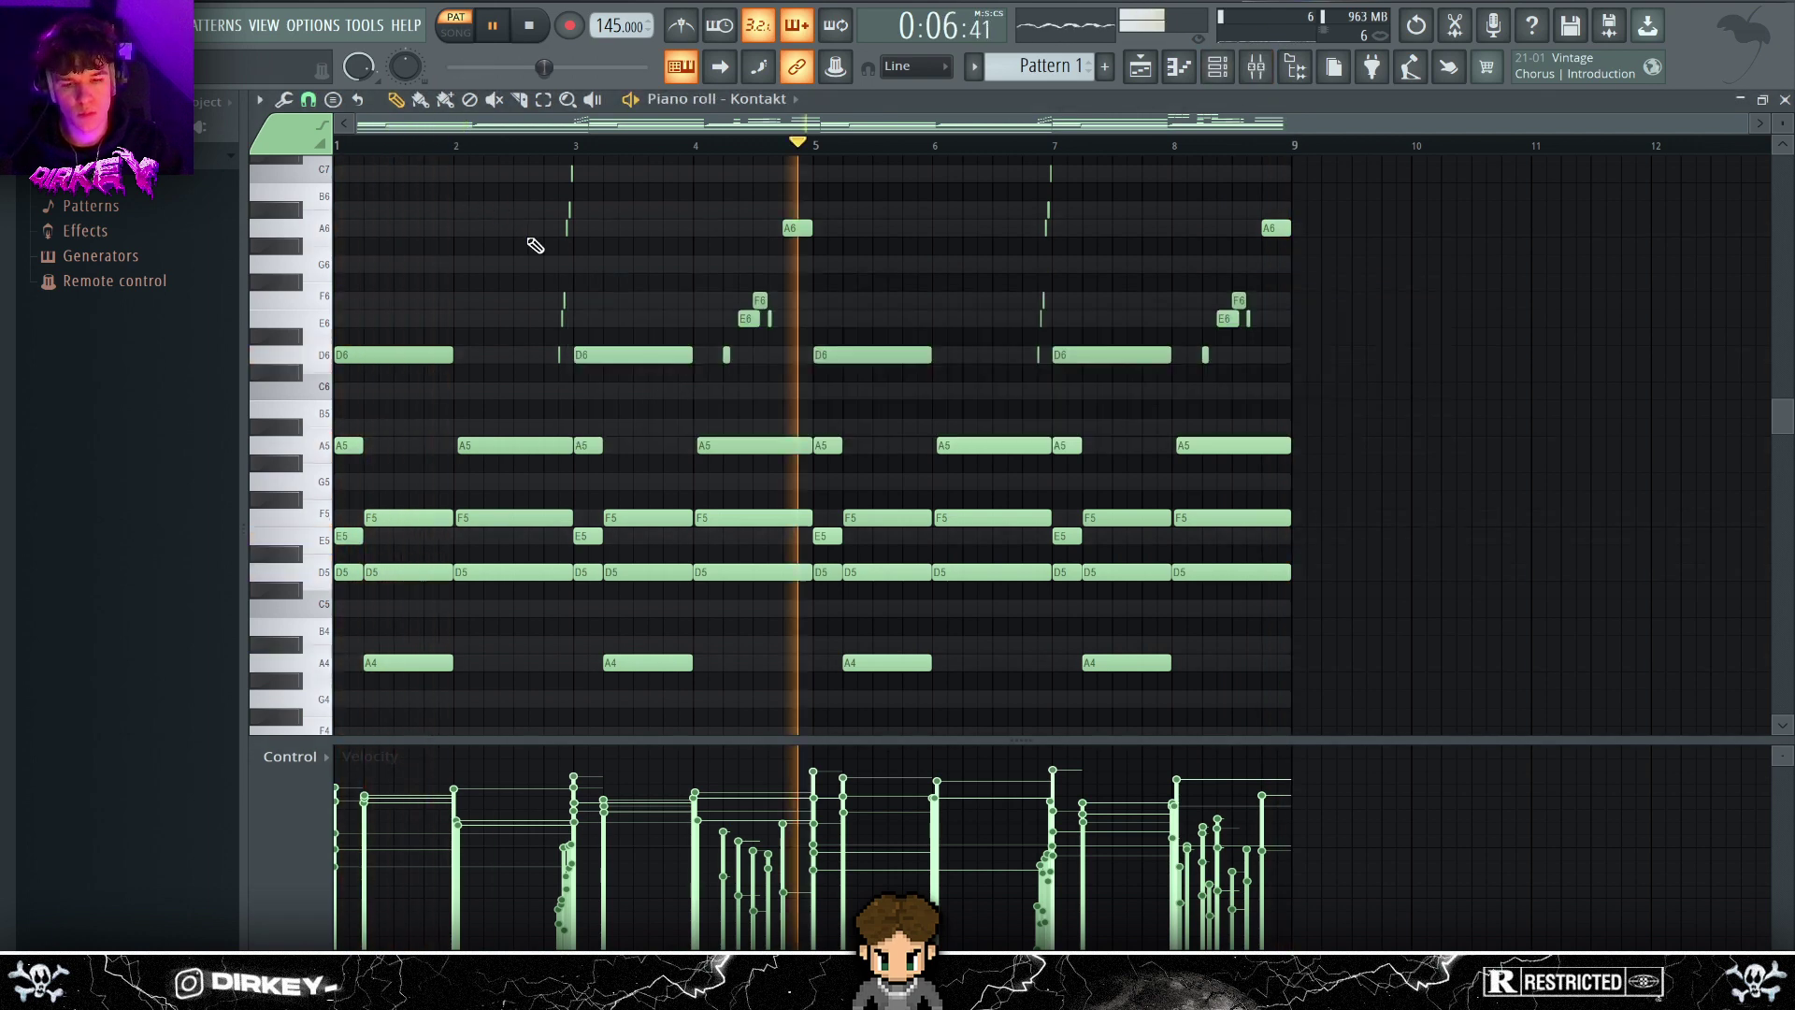
key("shift+Down")
key("space")
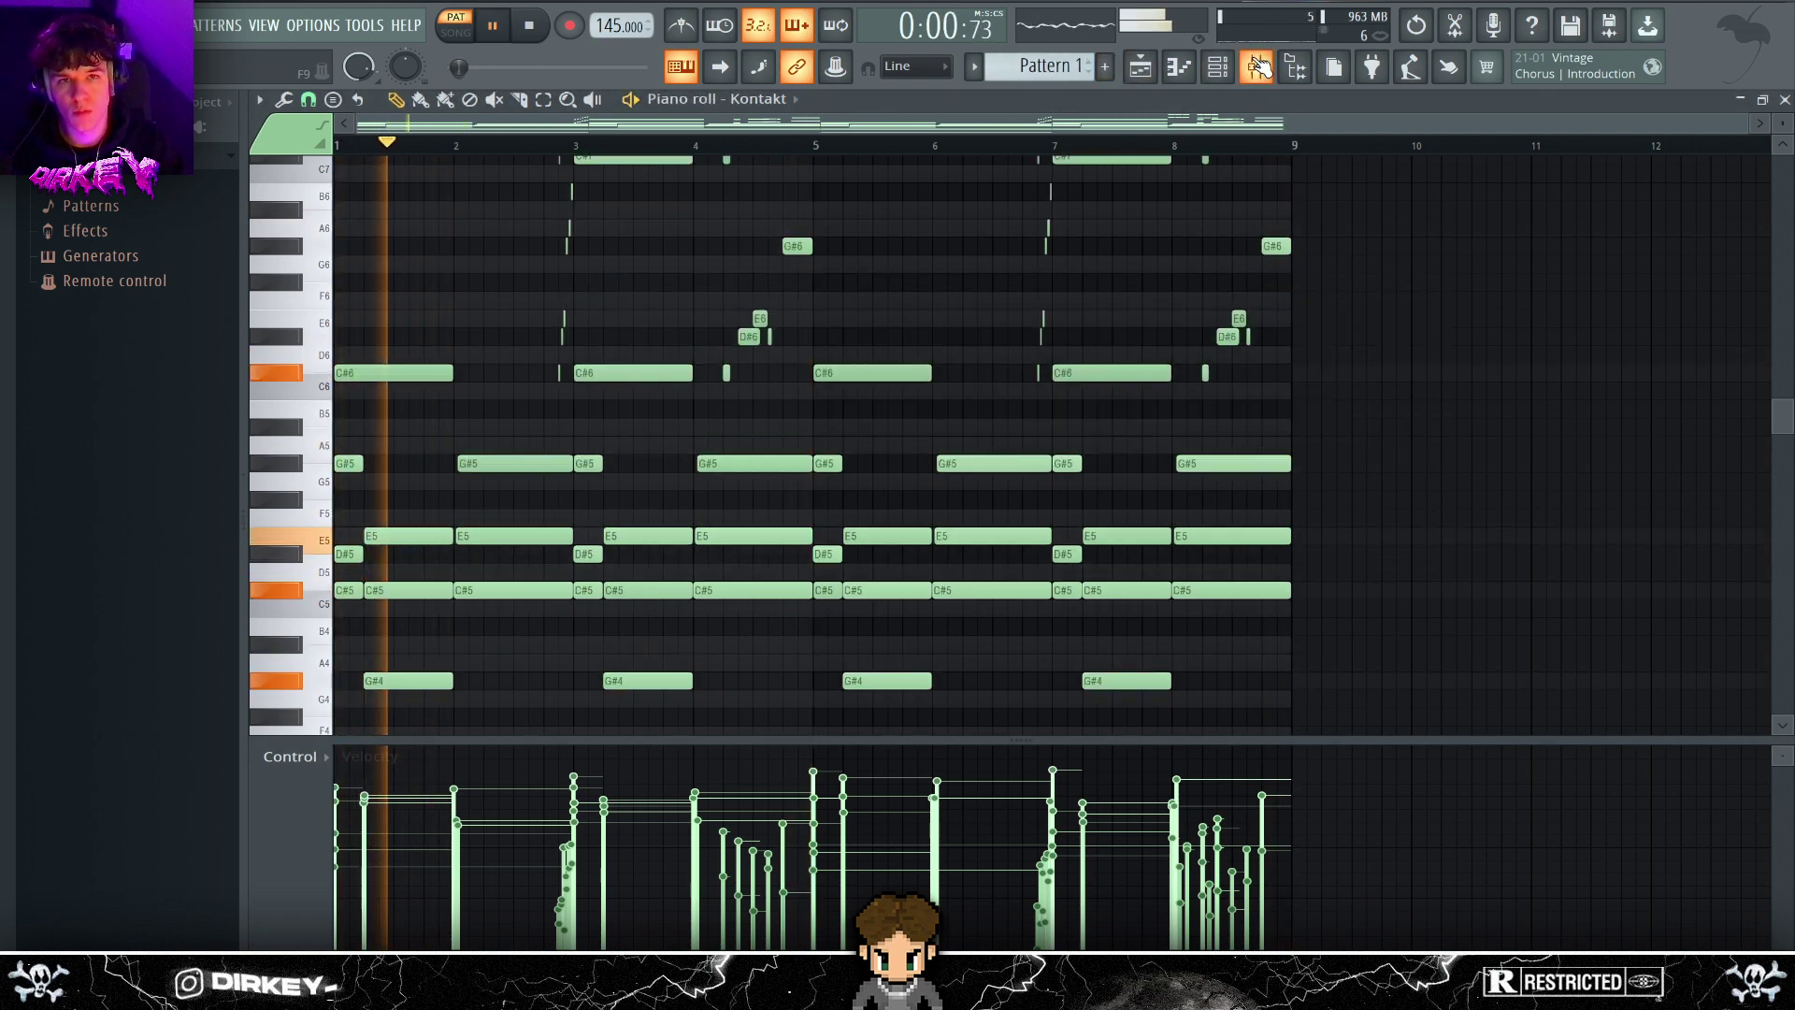
- Add Fruity Reeverb 2 to the first effect slot of mixer Insert 1
key("F9")
key("F6")
key("F7")
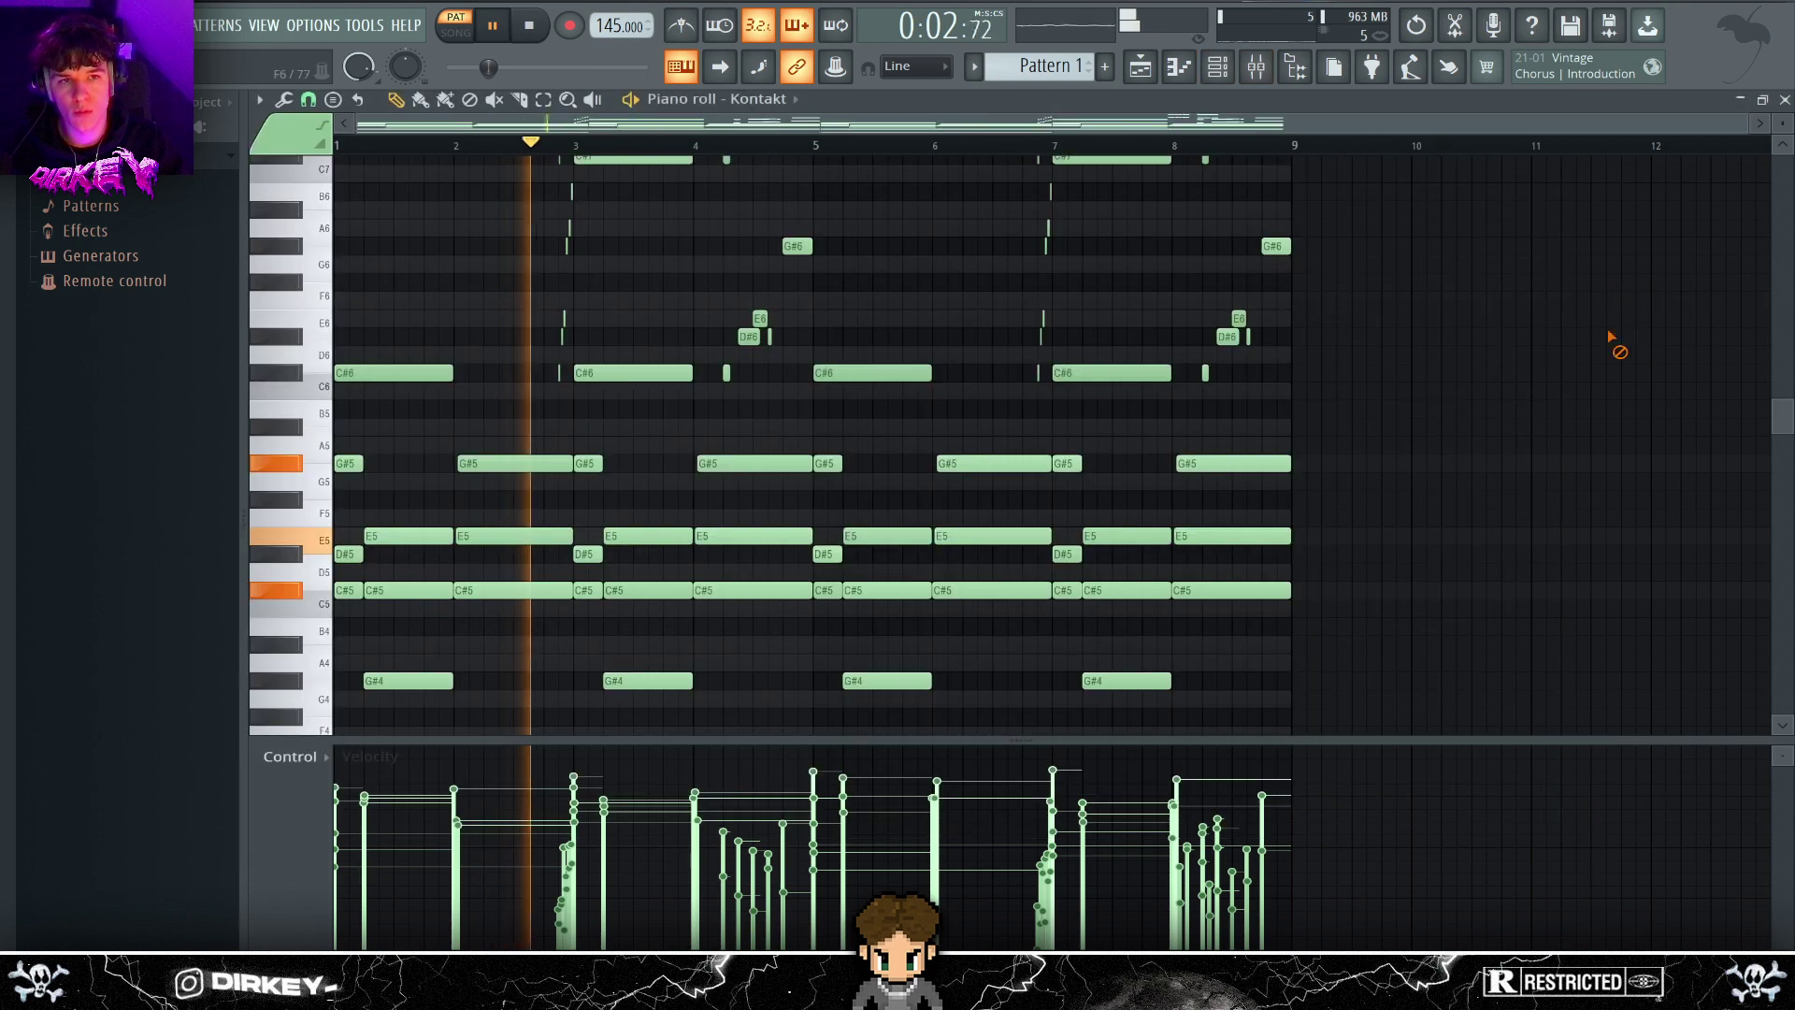
key("F9")
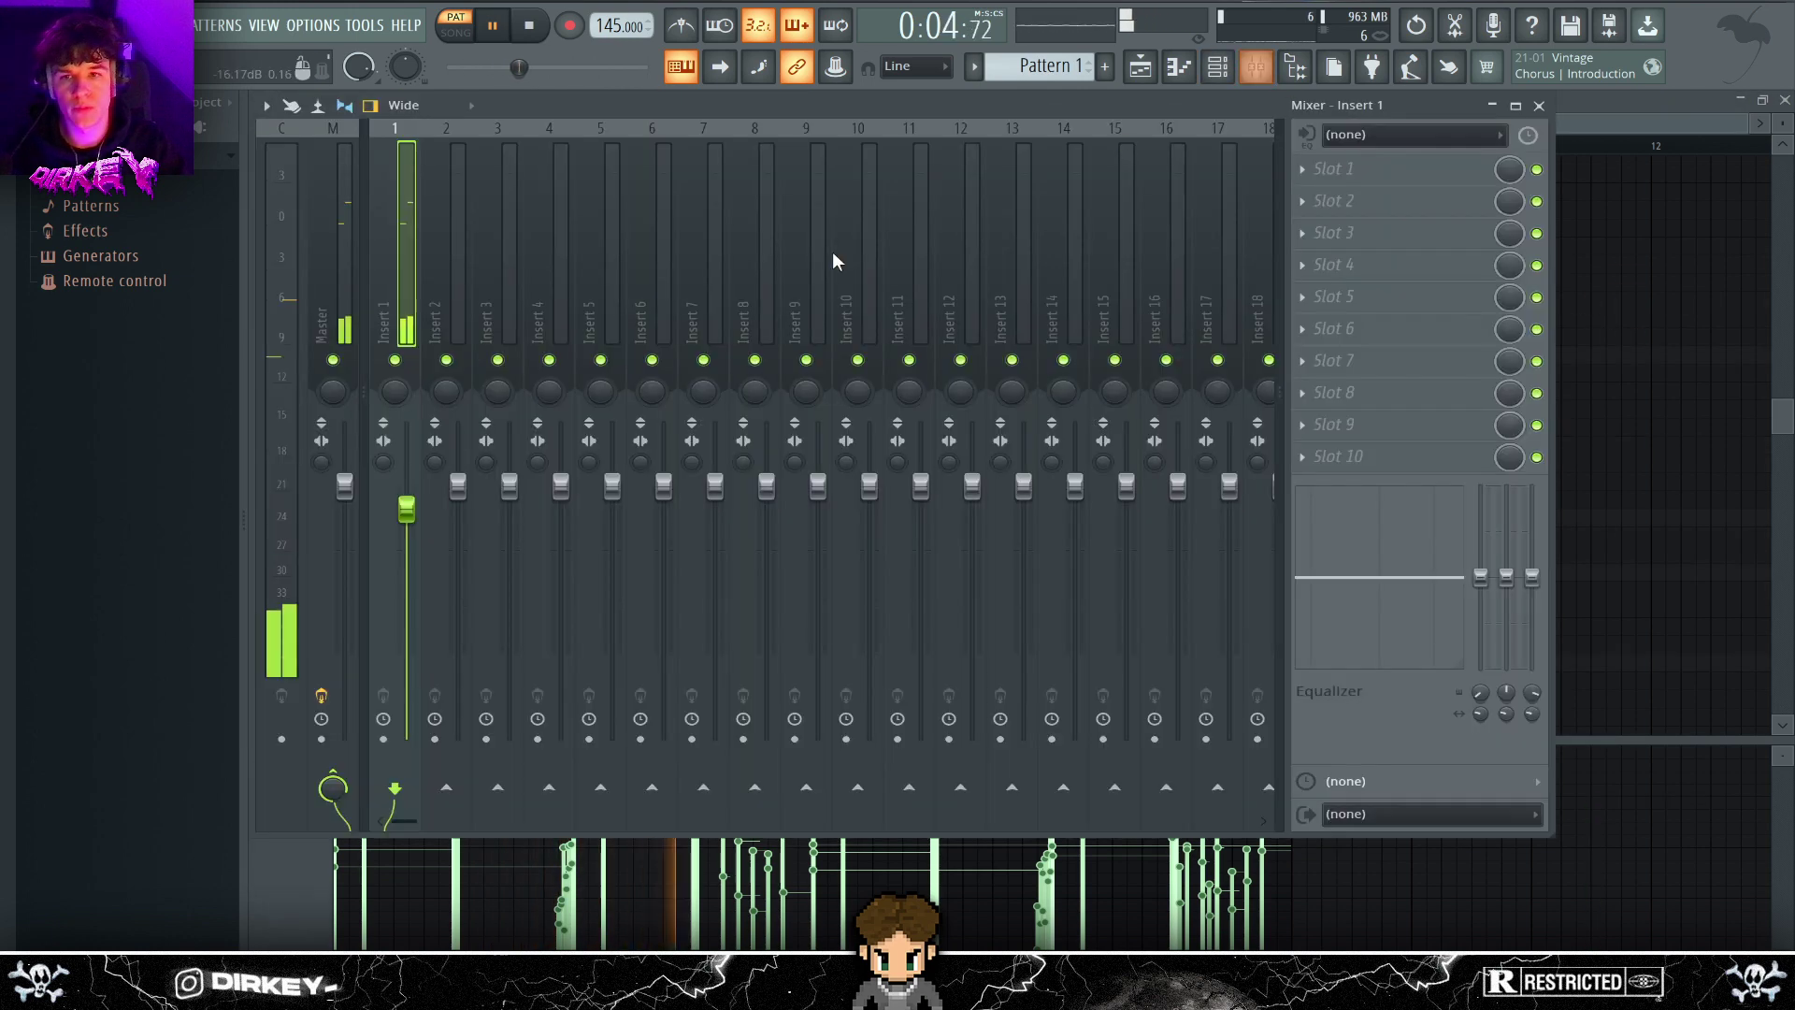
left_click(1304, 182)
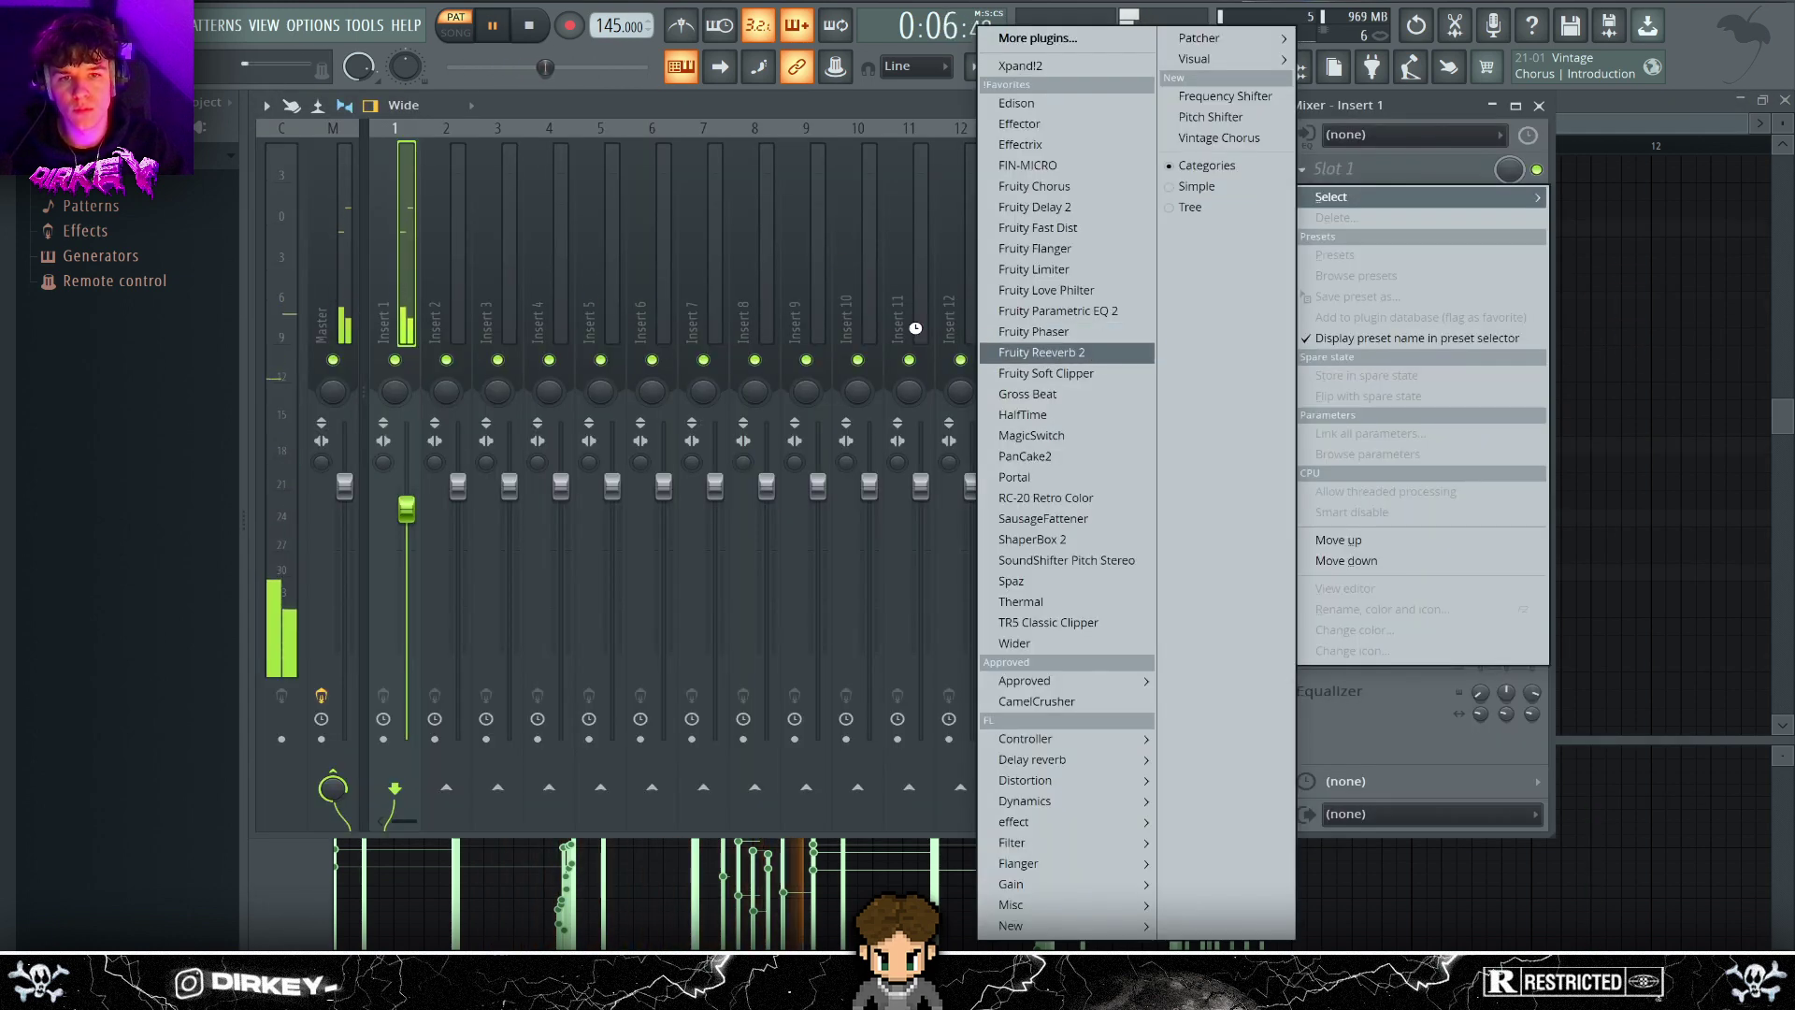
left_click(1084, 353)
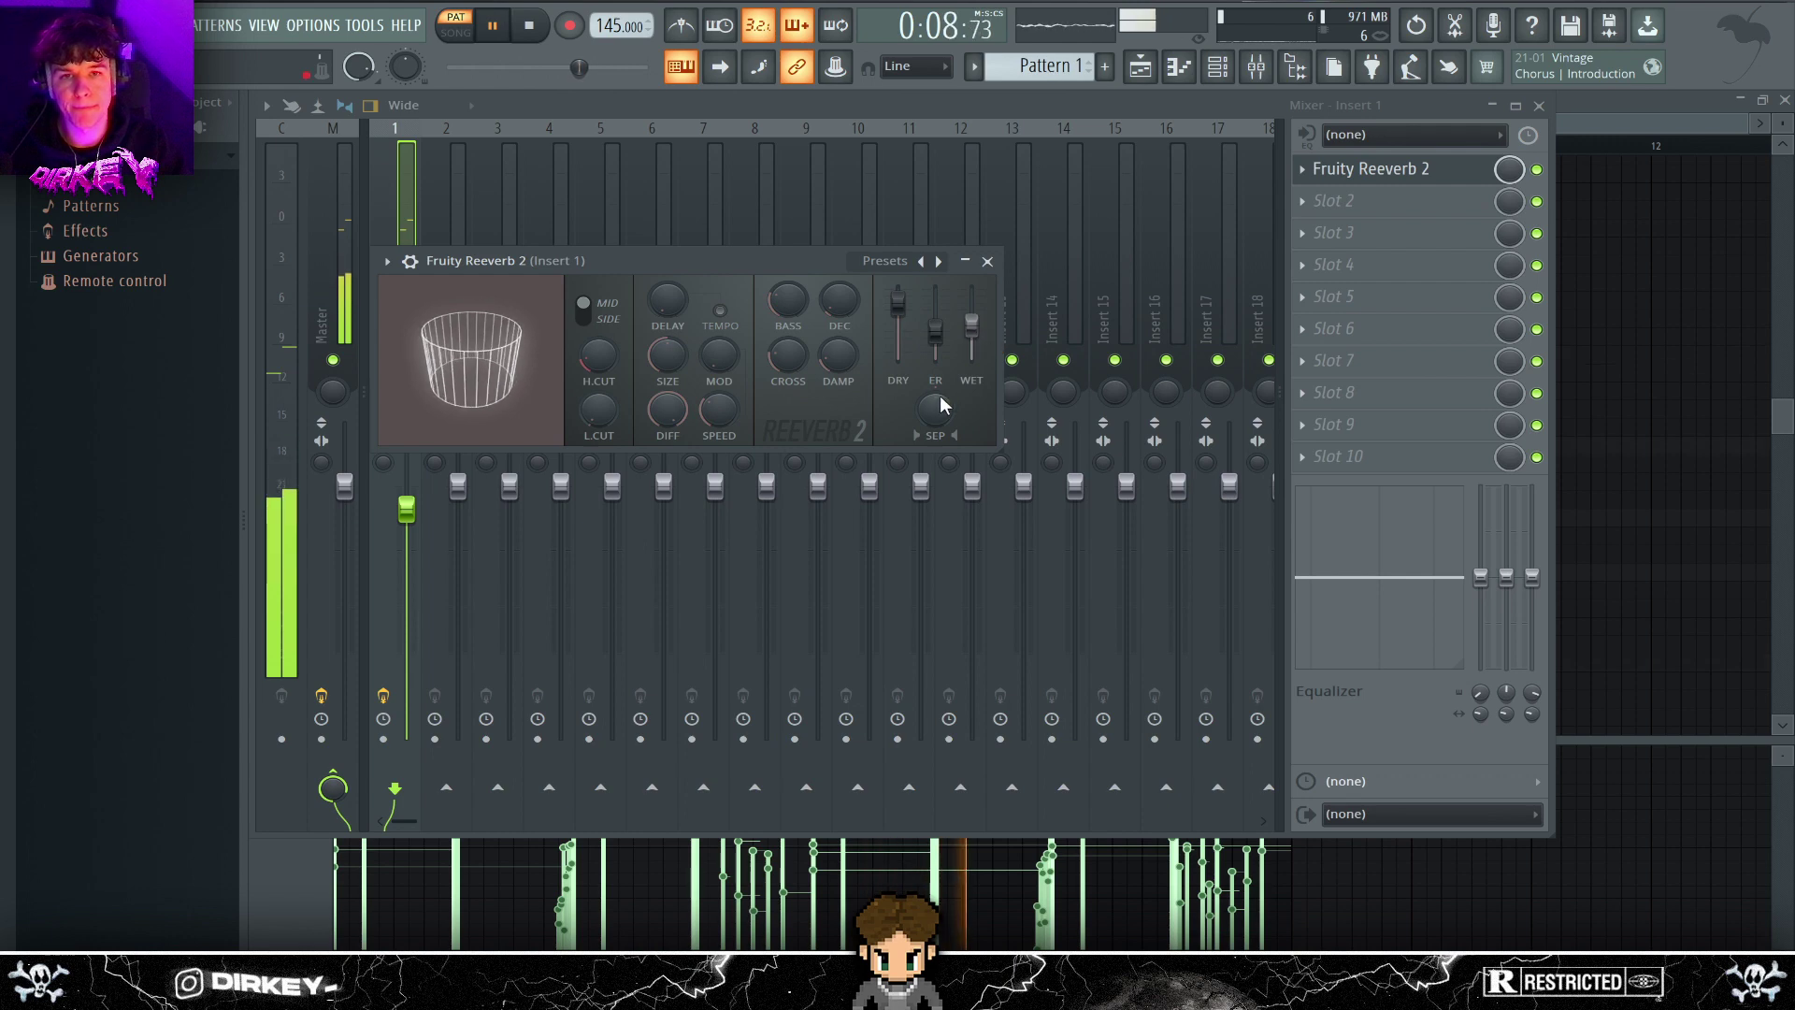
left_click(987, 263)
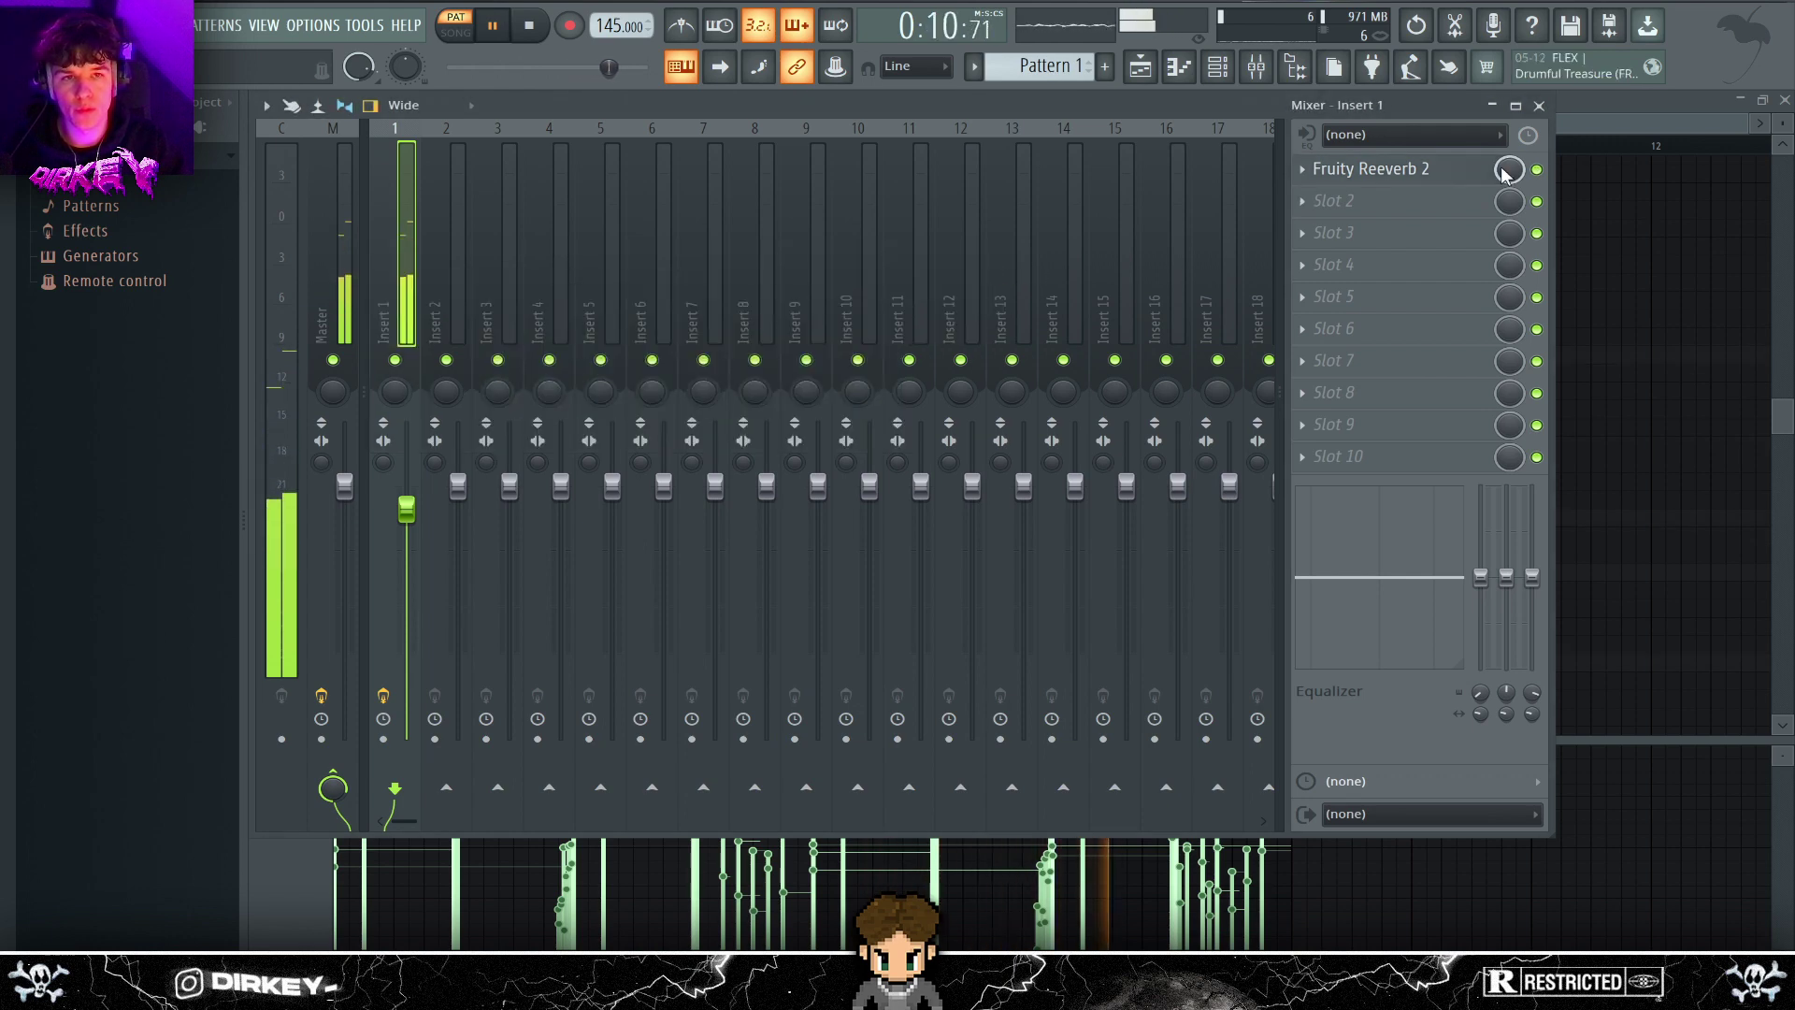
- Add RC-20 Retro Color ahead of Fruity Reeverb 2, with its Vinyl 3 preset loaded and the noise module off
left_click(1304, 200)
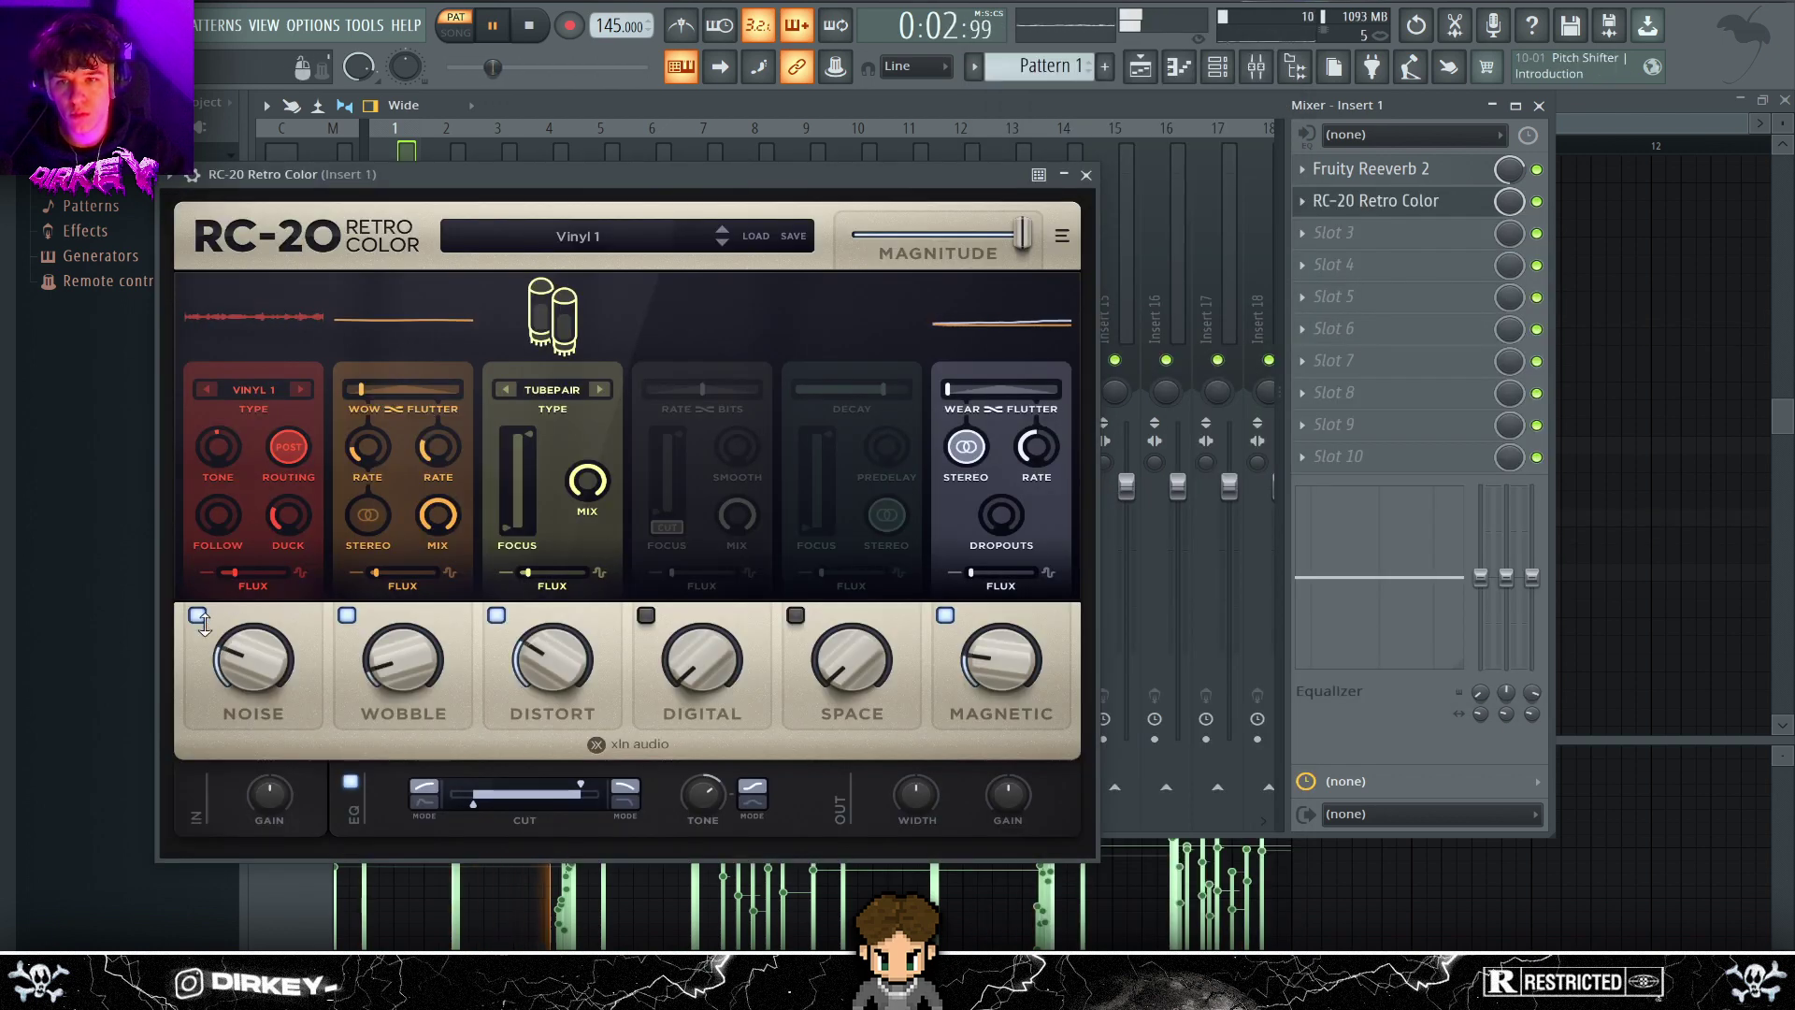
left_click(199, 617)
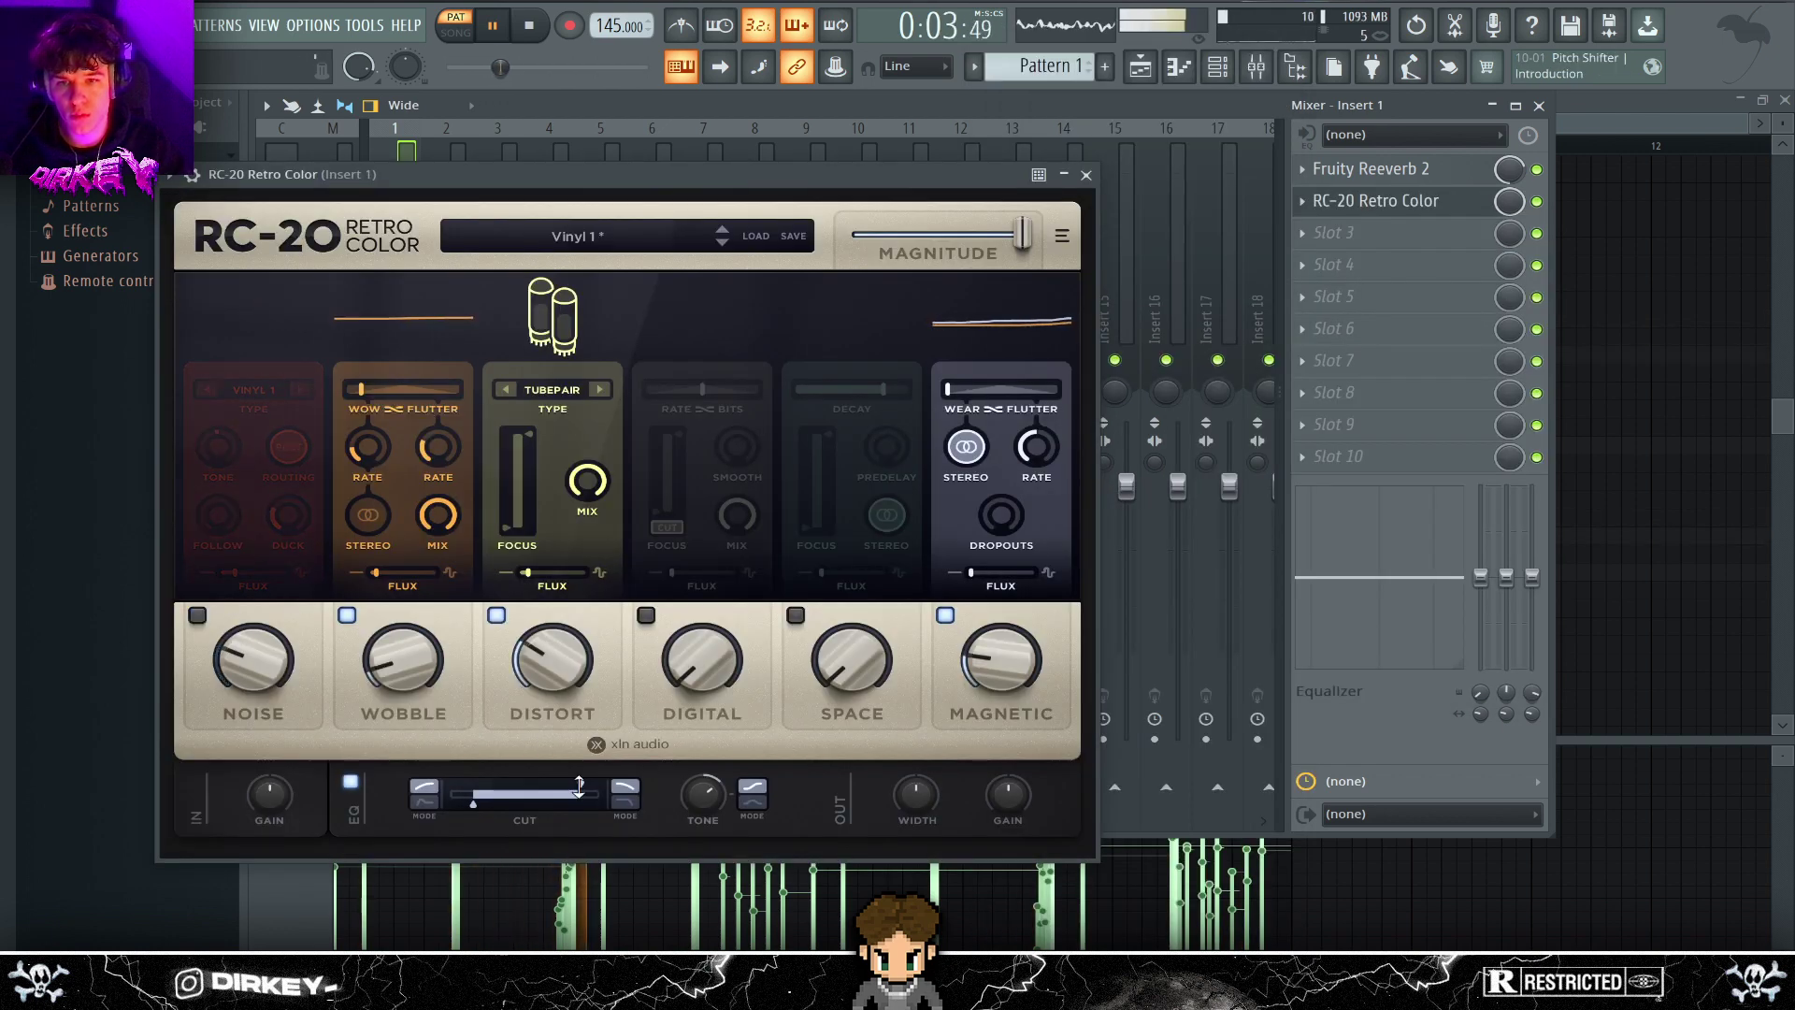
left_click(721, 243)
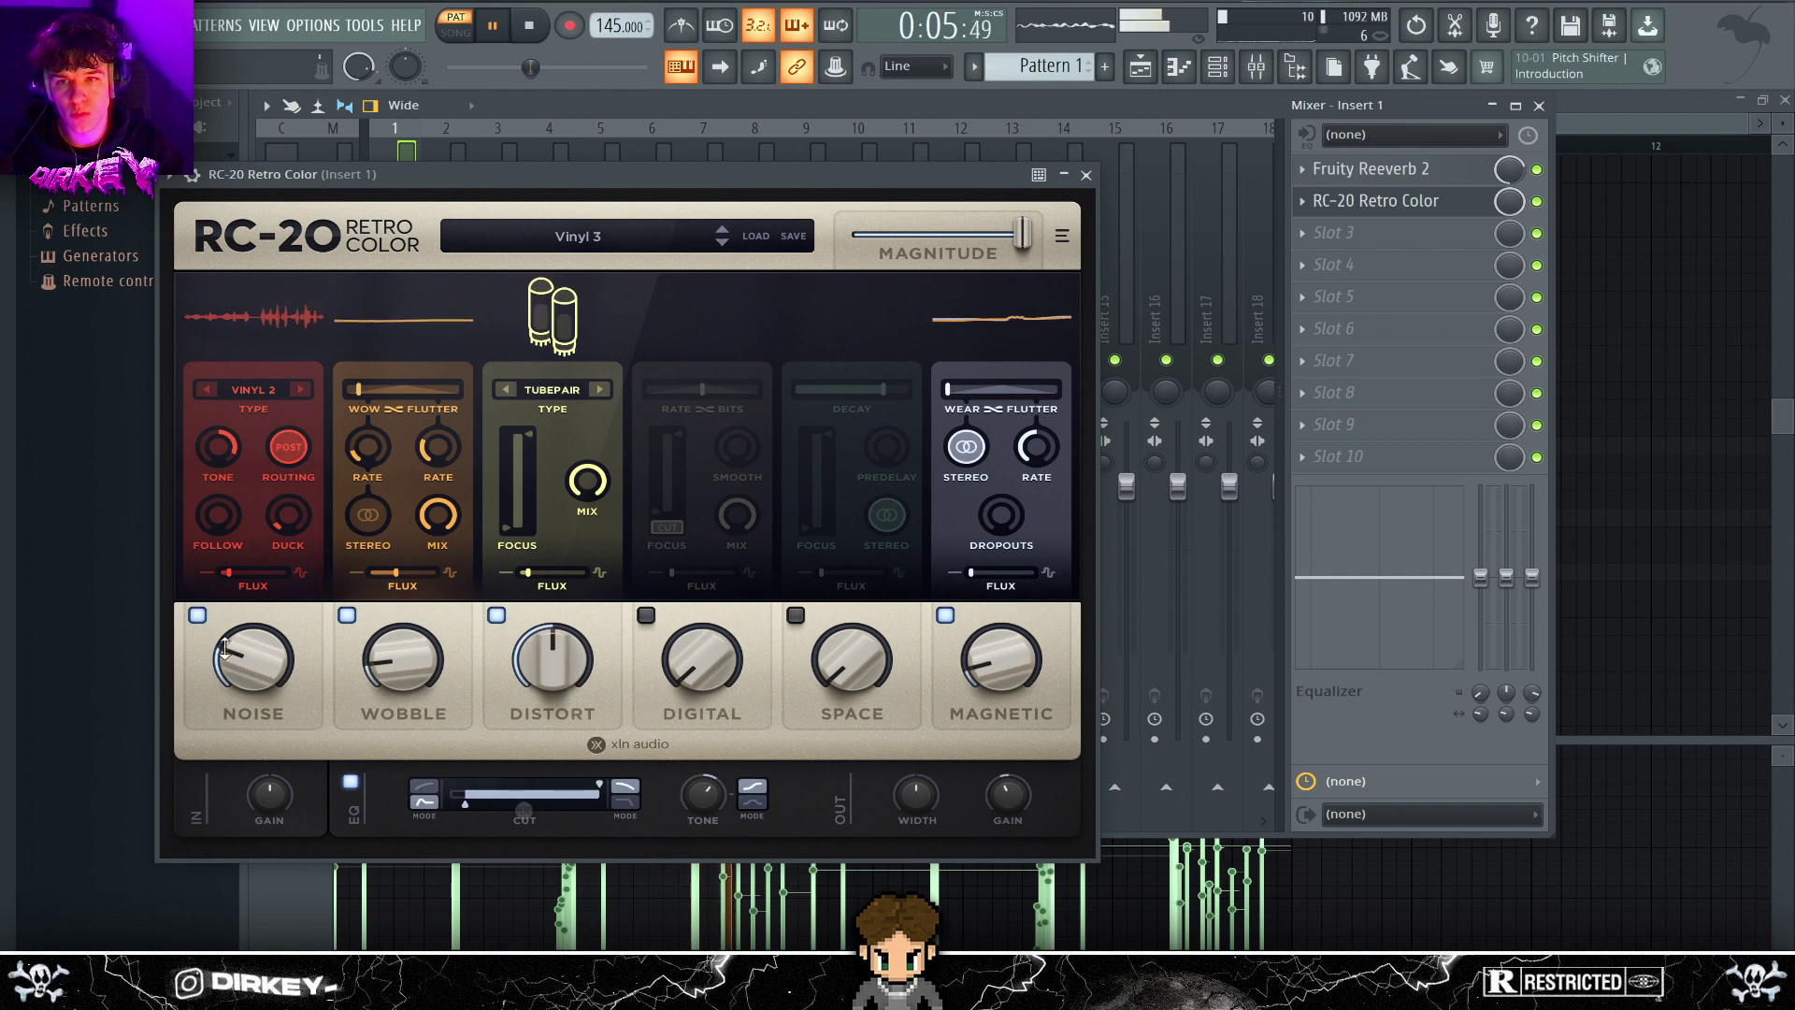
left_click(199, 616)
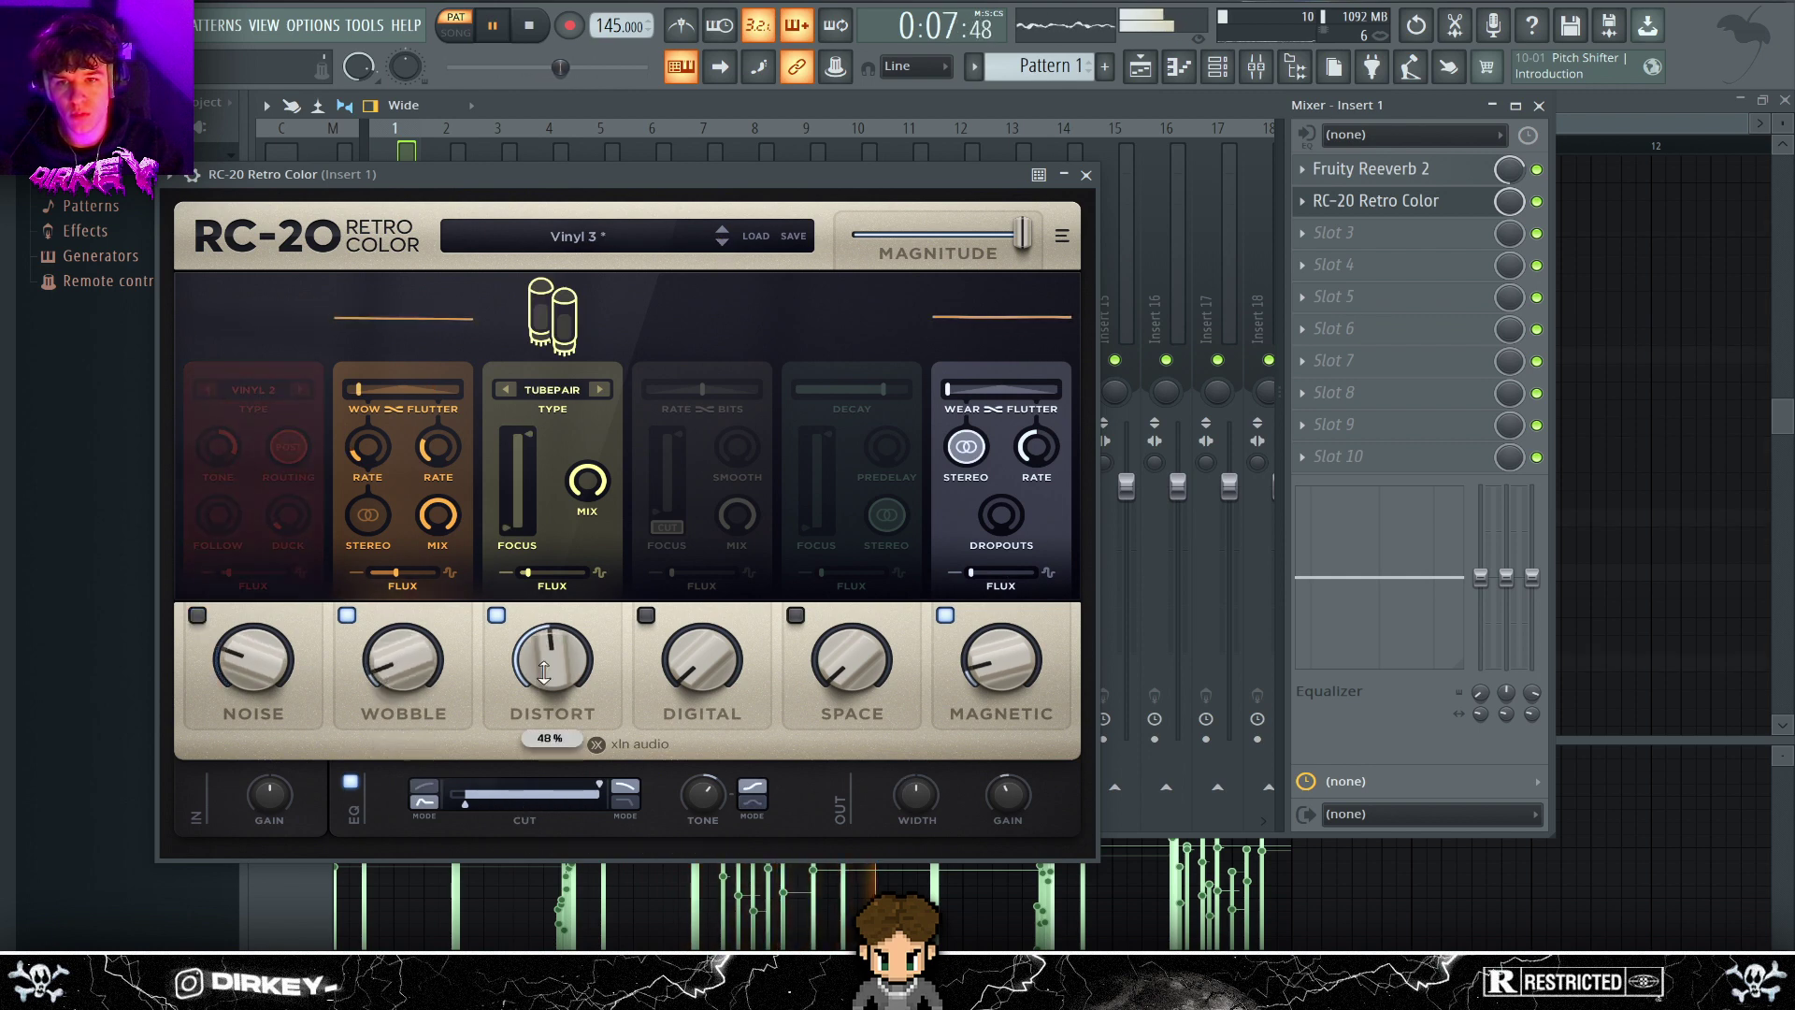
left_click(1351, 230)
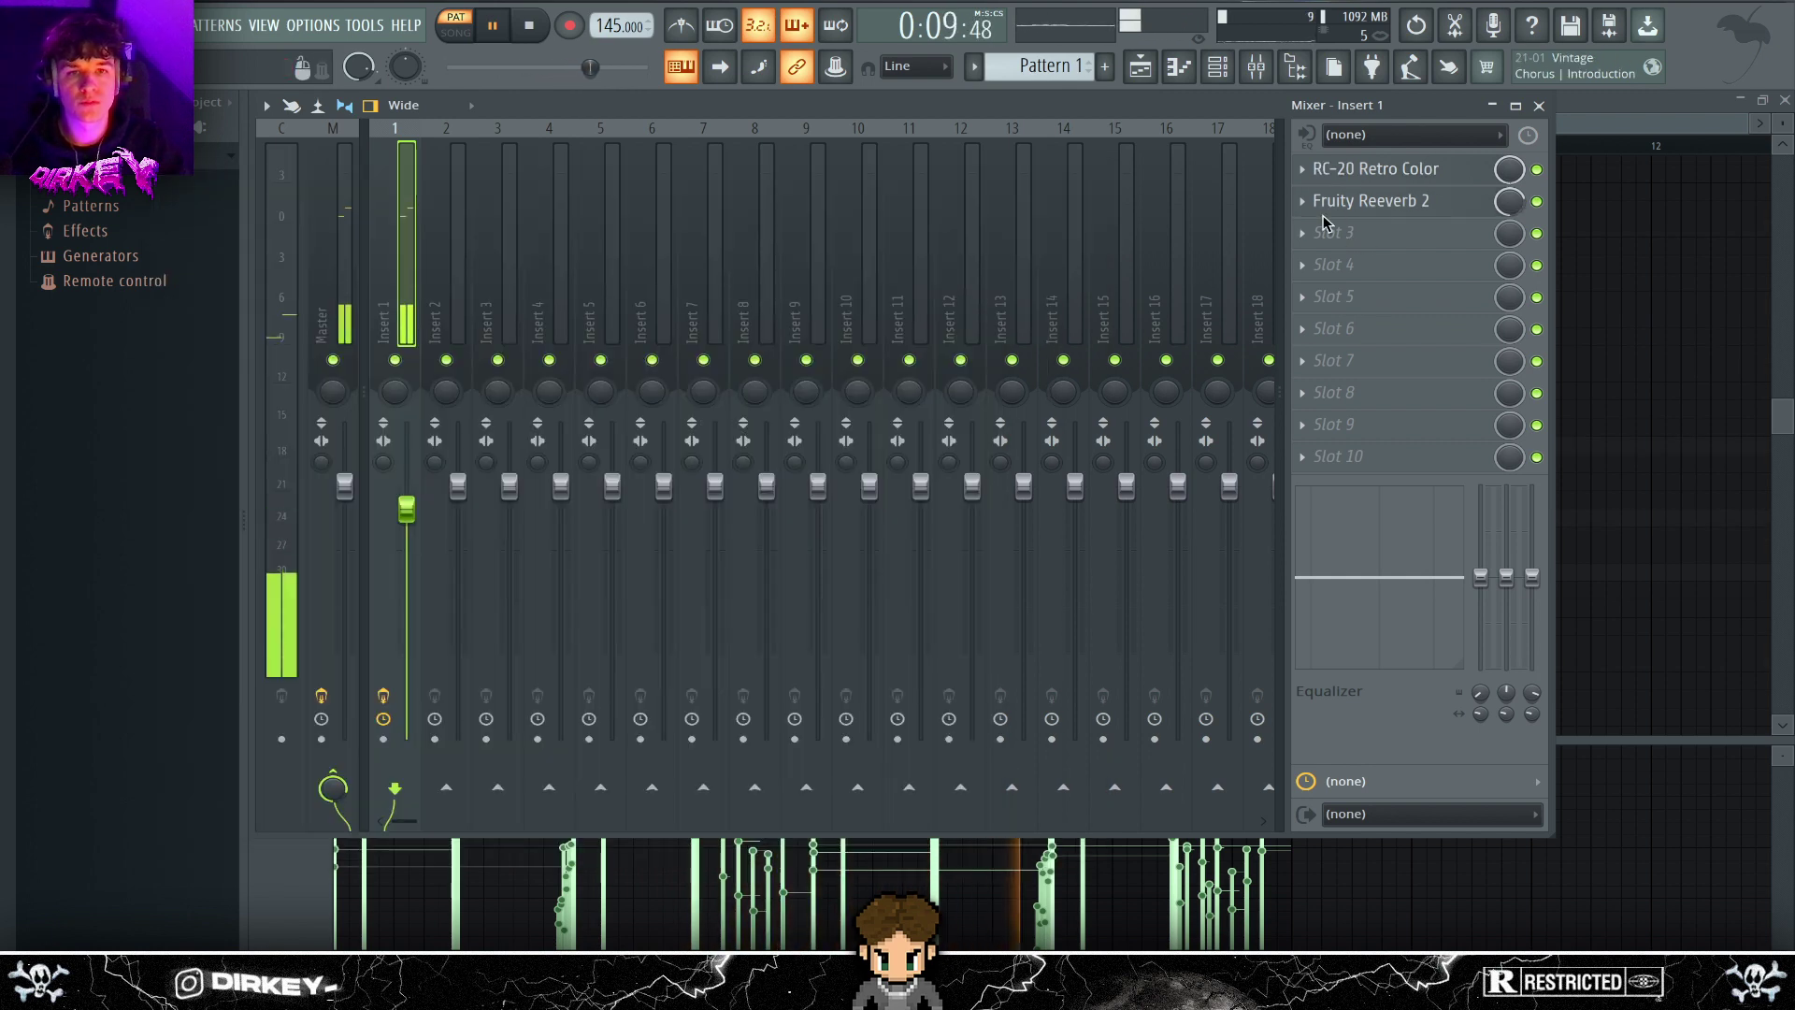
- Add Fruity parametric EQ 2 after the reverb on Insert 1, cutting the low end, dipping the mids and boosting the highs
left_click(1326, 230)
left_click(1056, 310)
left_click_drag(498, 509, 613, 624)
mouse_move(887, 484)
left_mouse_down()
mouse_move(922, 437)
mouse_move(897, 469)
left_mouse_up()
left_click_drag(739, 496, 671, 493)
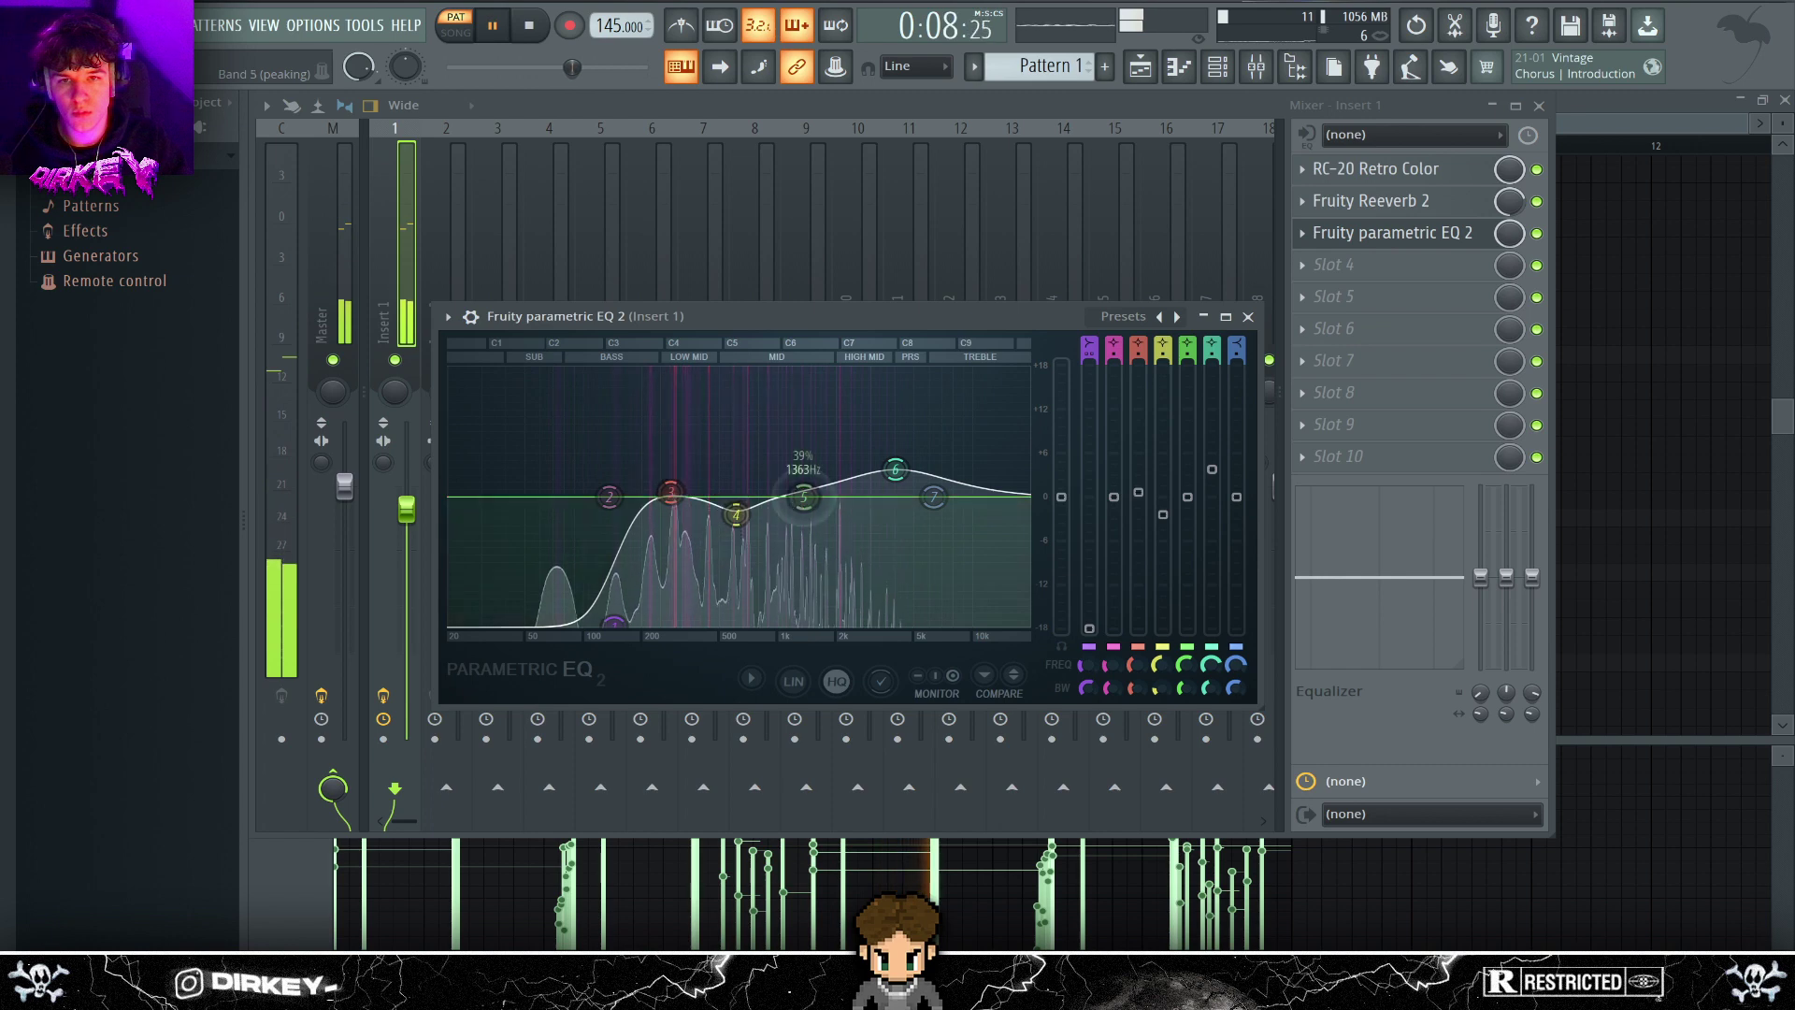
left_click_drag(803, 496, 1003, 404)
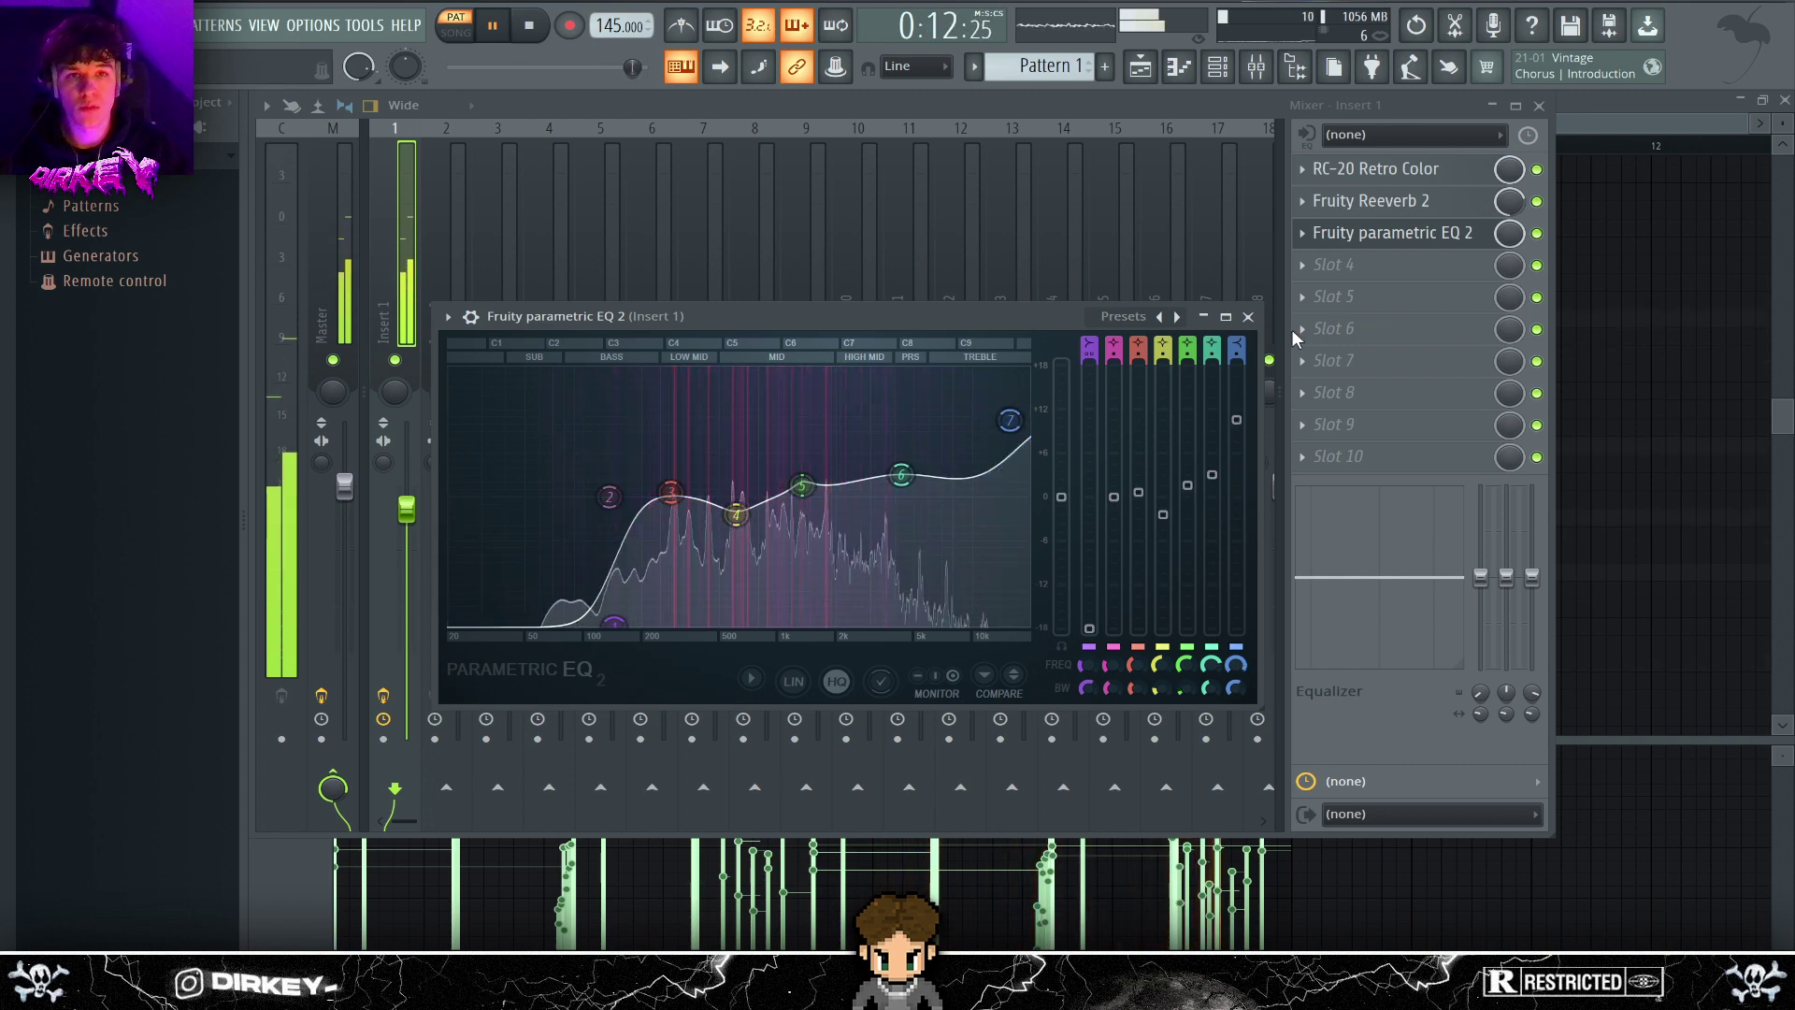
key("Escape")
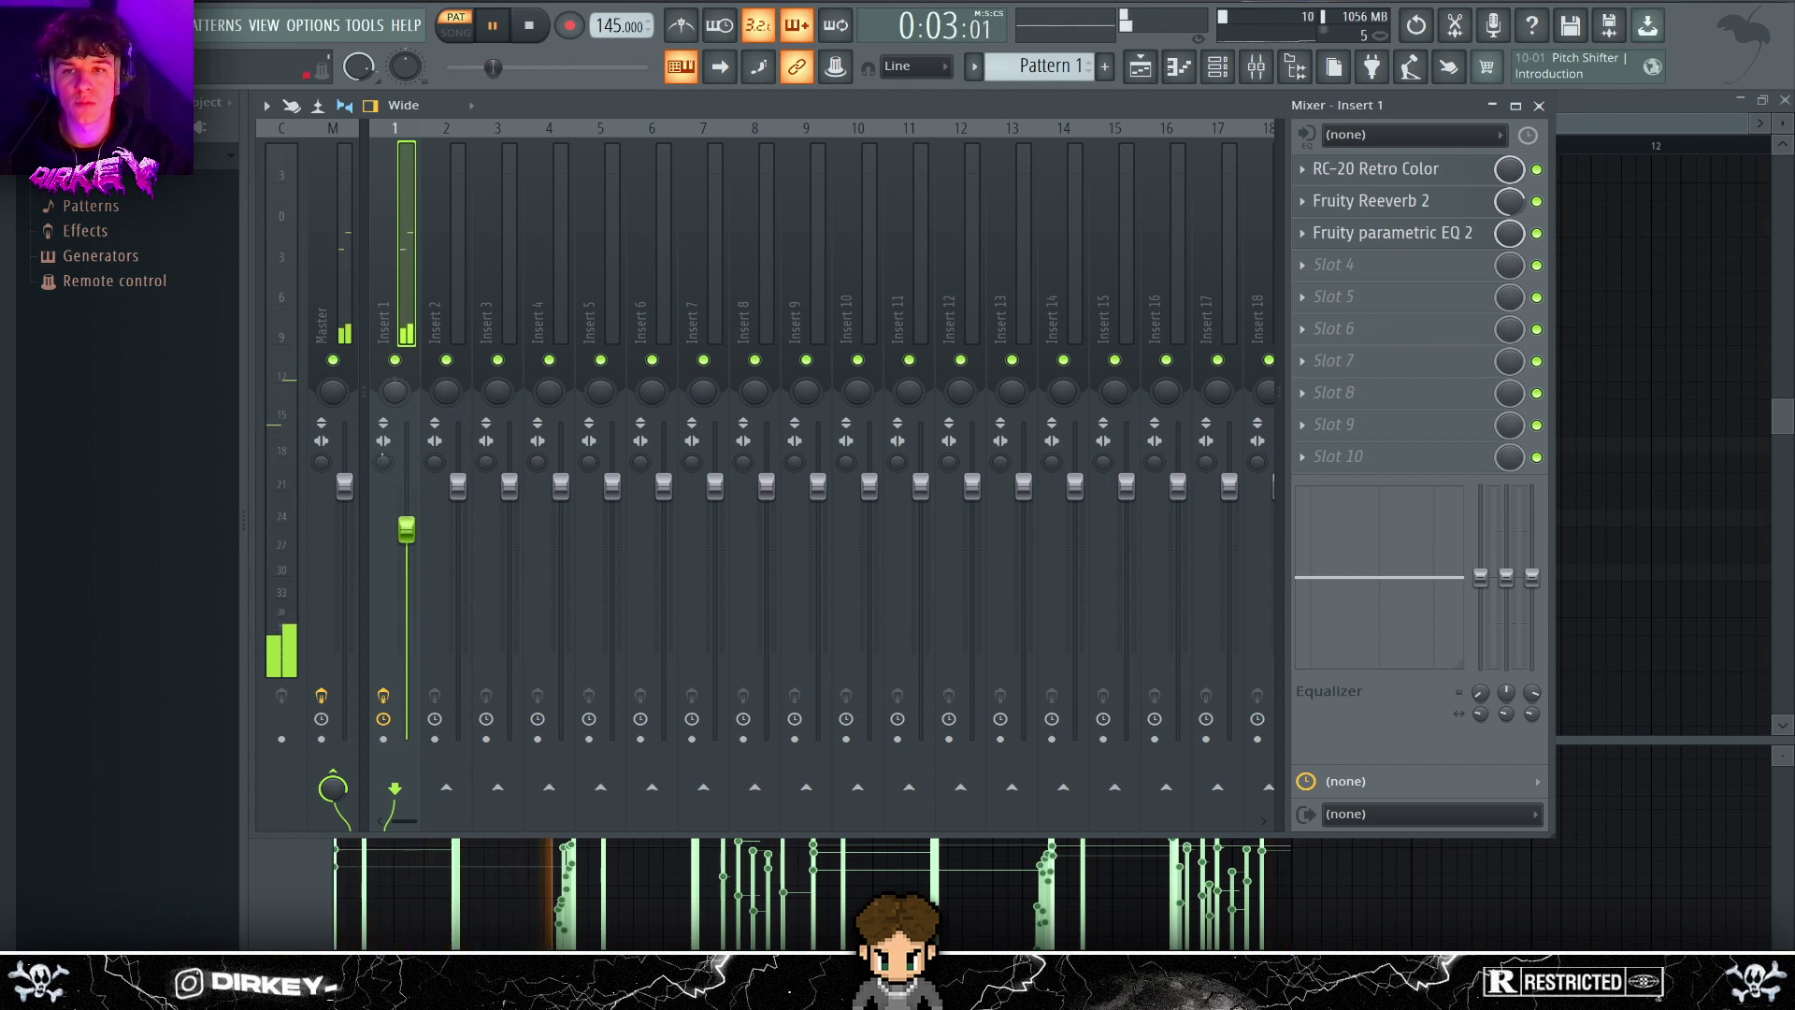
- Move Xpand!2 on to the preset following +09 Open Brass
left_click(1374, 169)
left_click(197, 616)
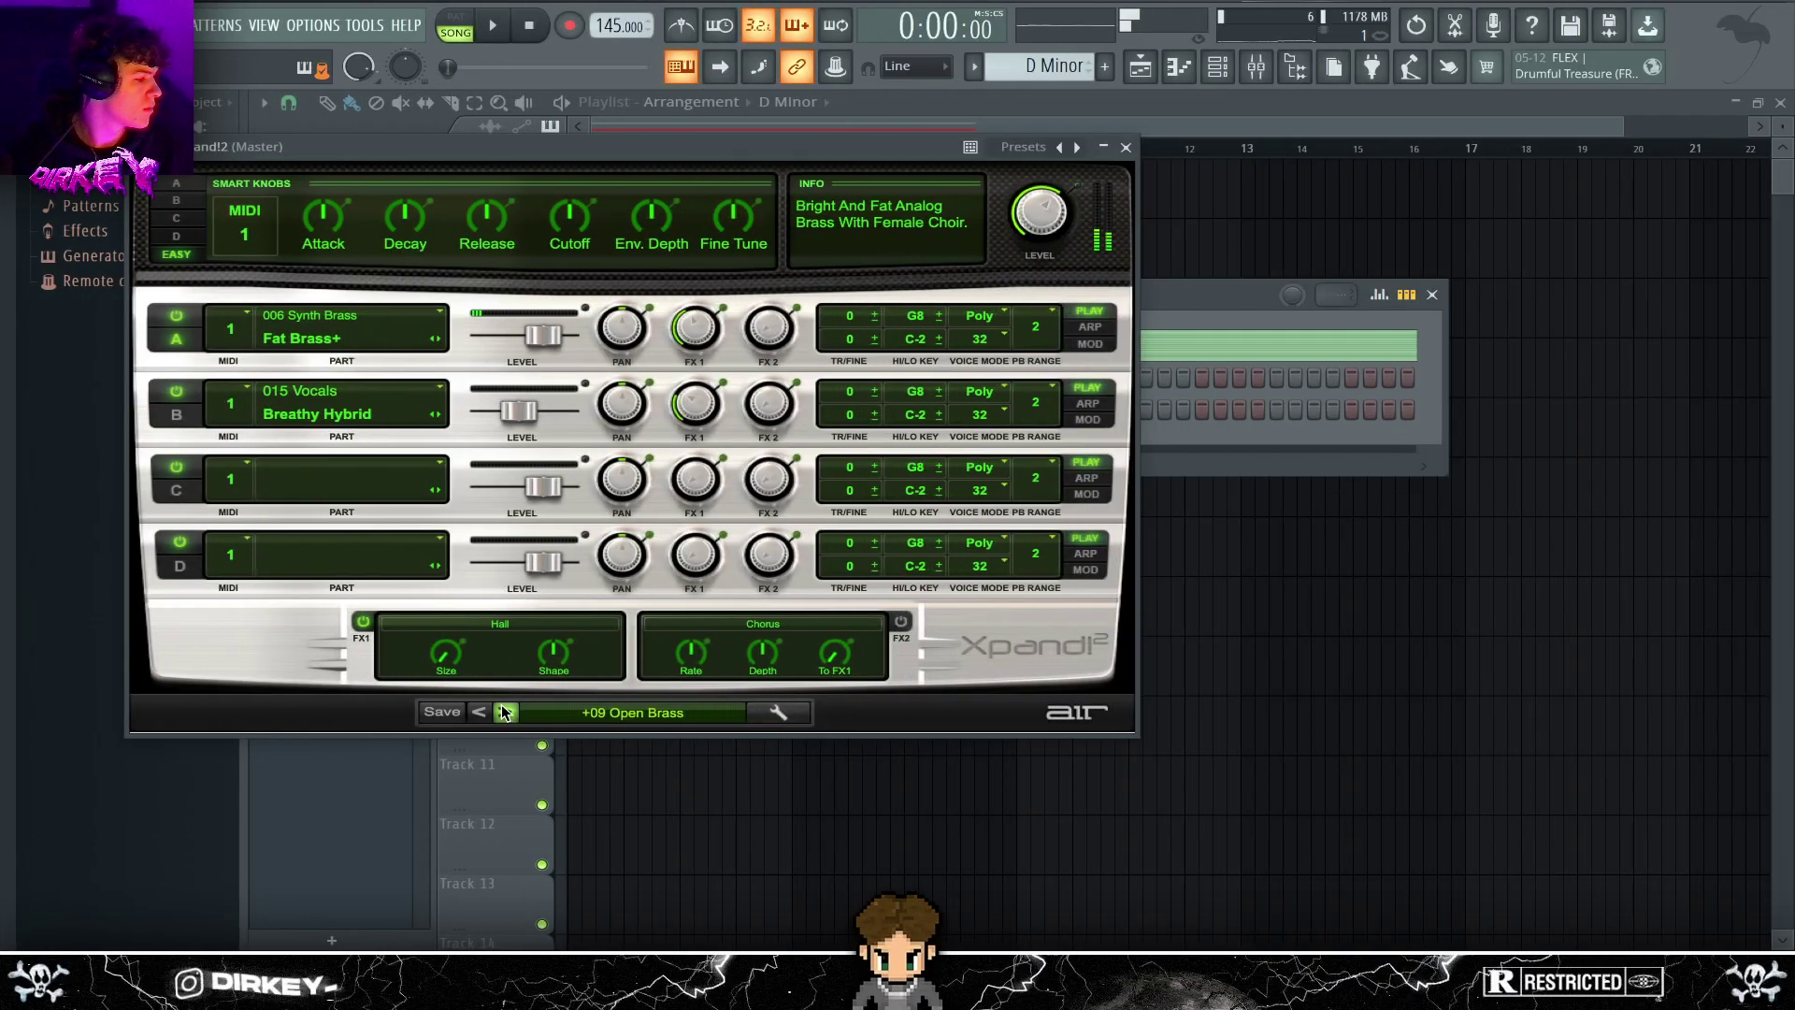
left_click(504, 713)
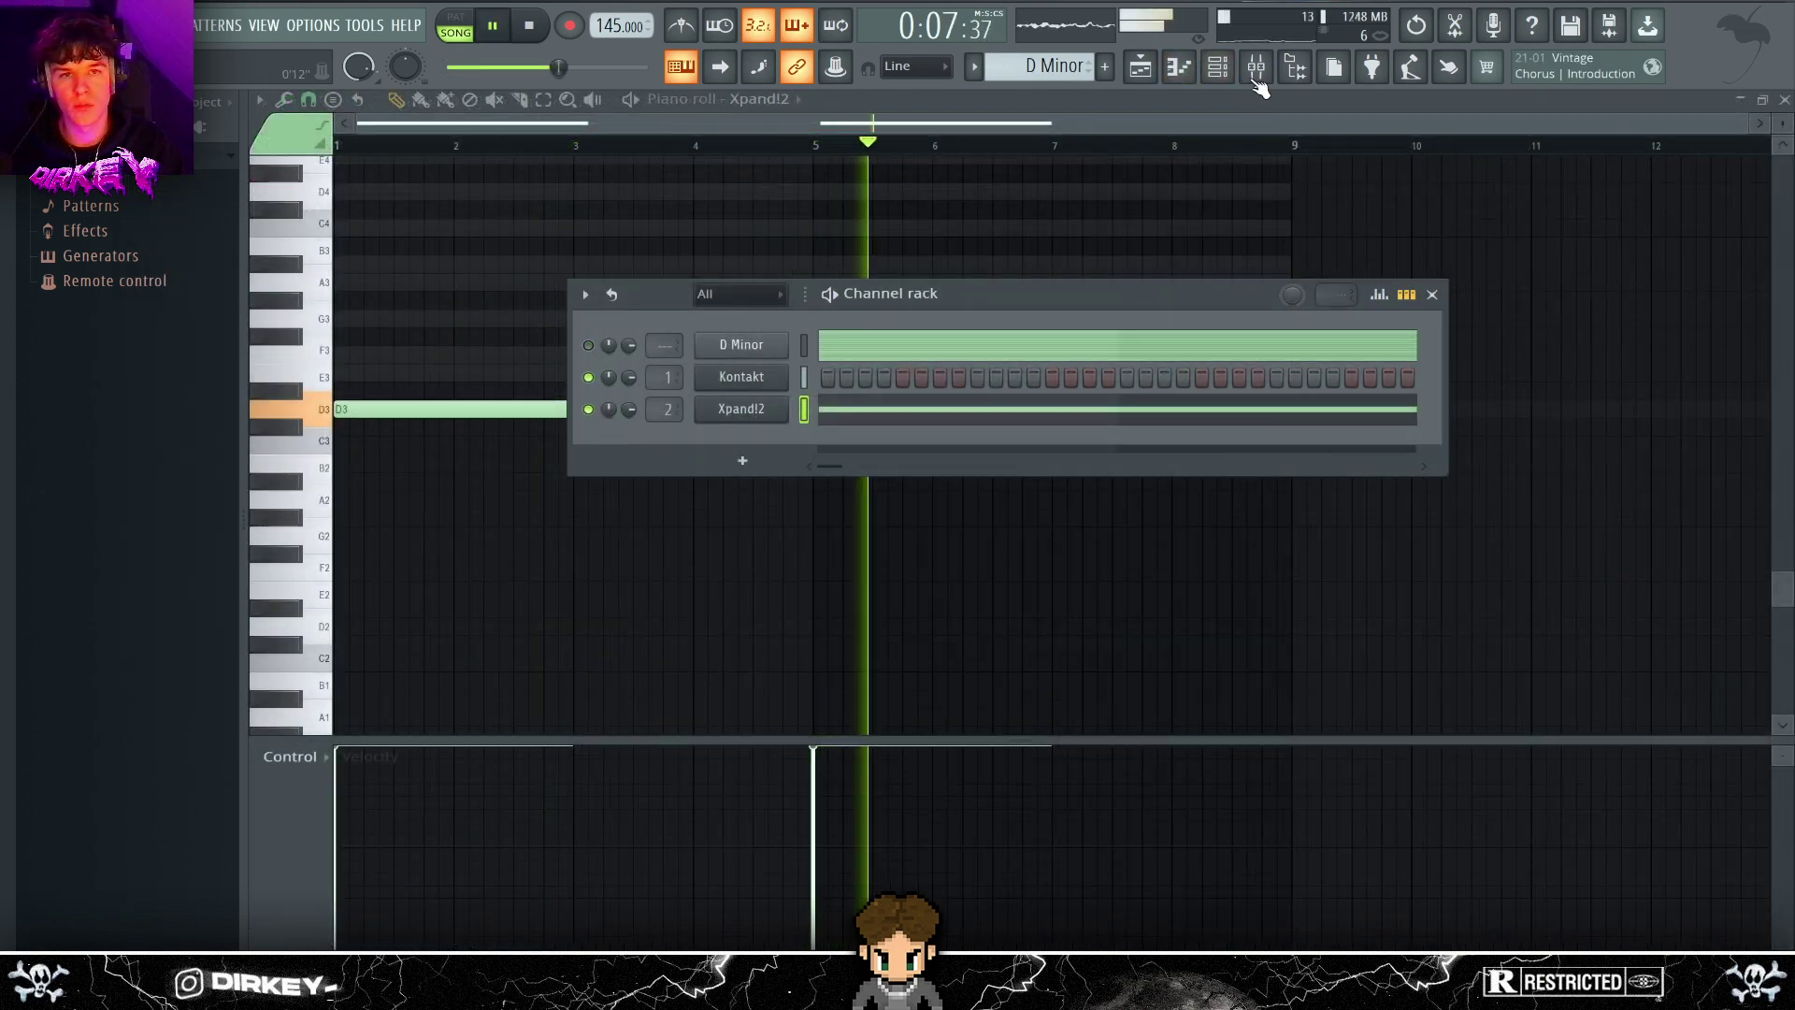
- Add Fruity parametric EQ 2 to the first effect slot of the Xpand!2 mixer track and cut its low end
key("F9")
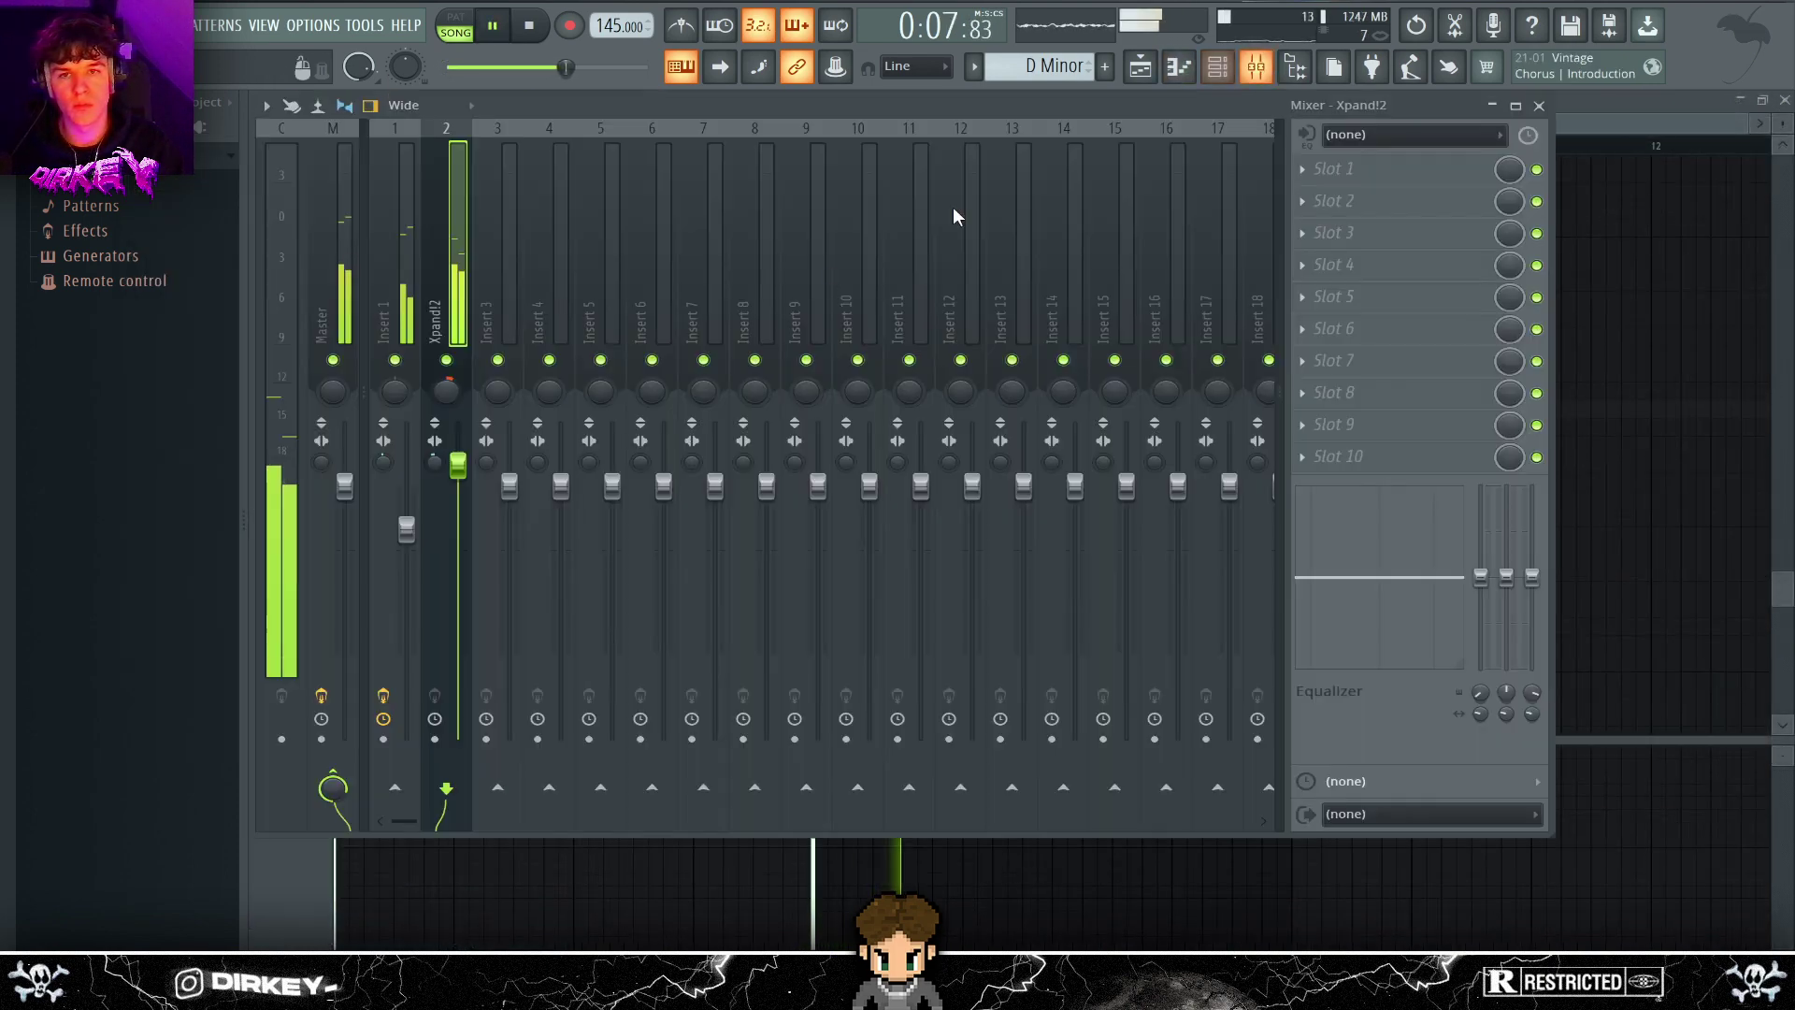
left_click(1332, 168)
left_click(1065, 304)
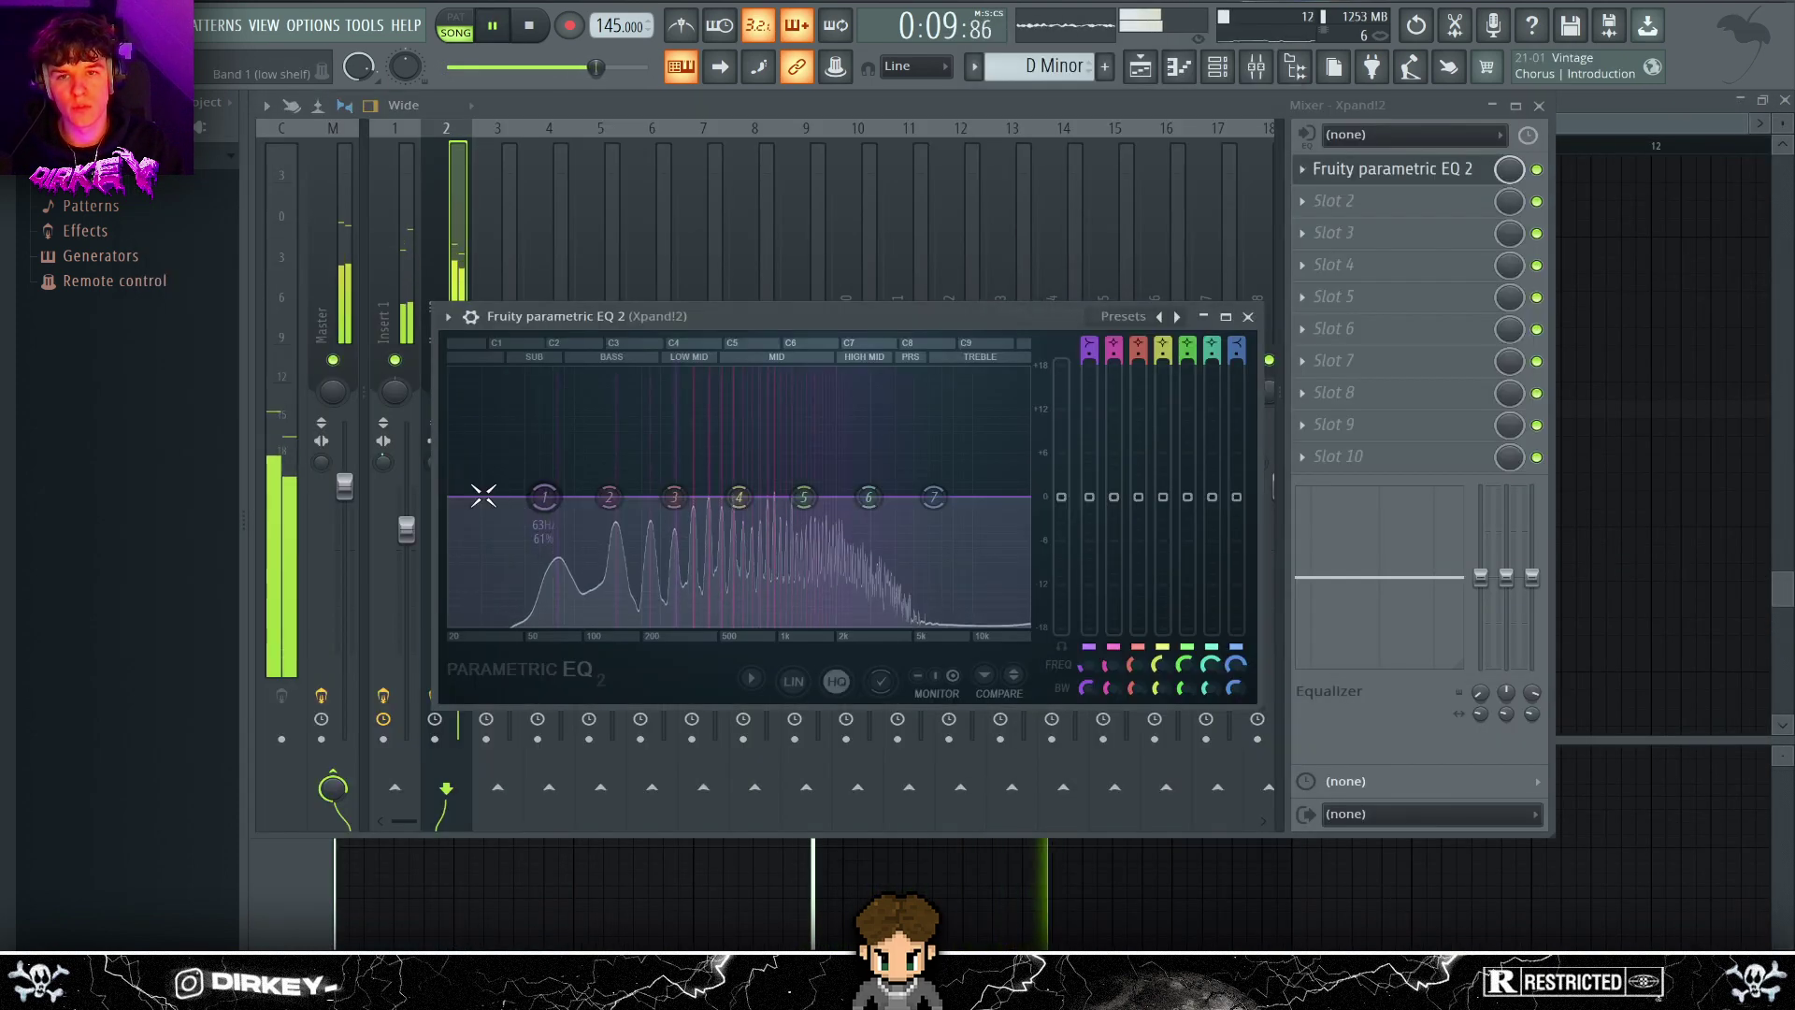
left_click_drag(544, 504, 600, 624)
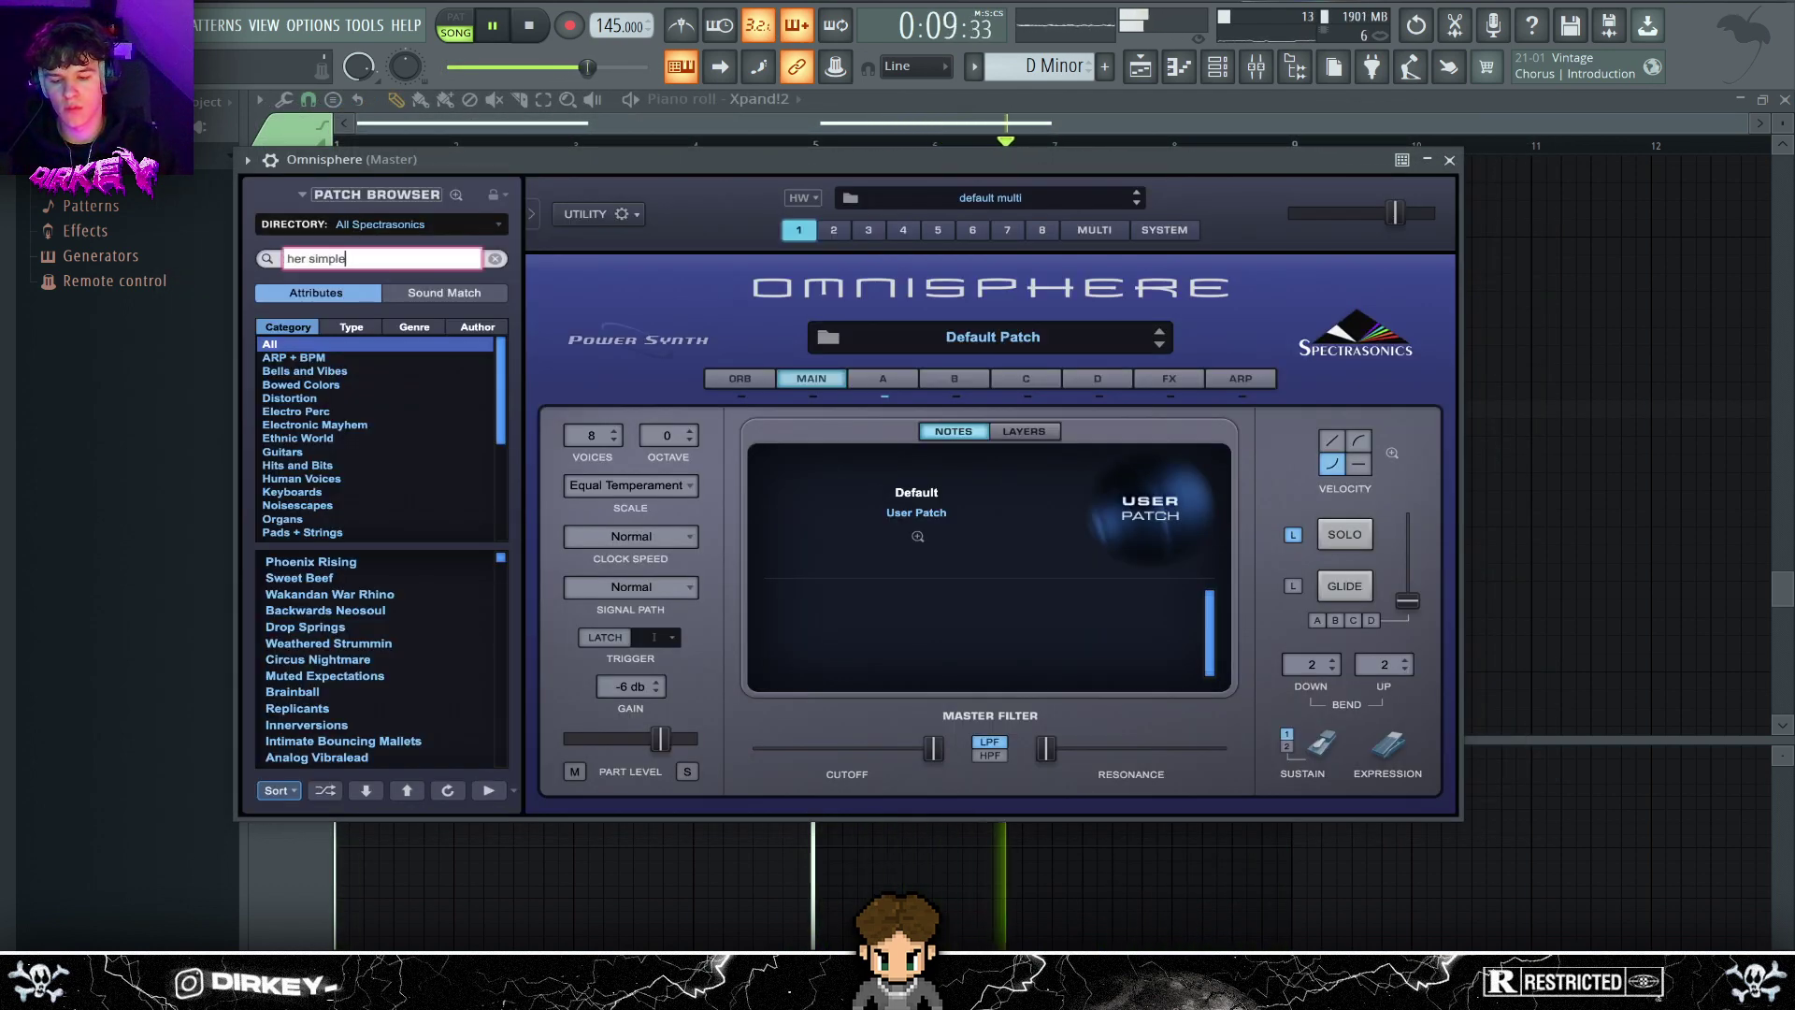
- Search Omnisphere's patches for "her simple dreams" and load Her Simple Dreams
key("Return")
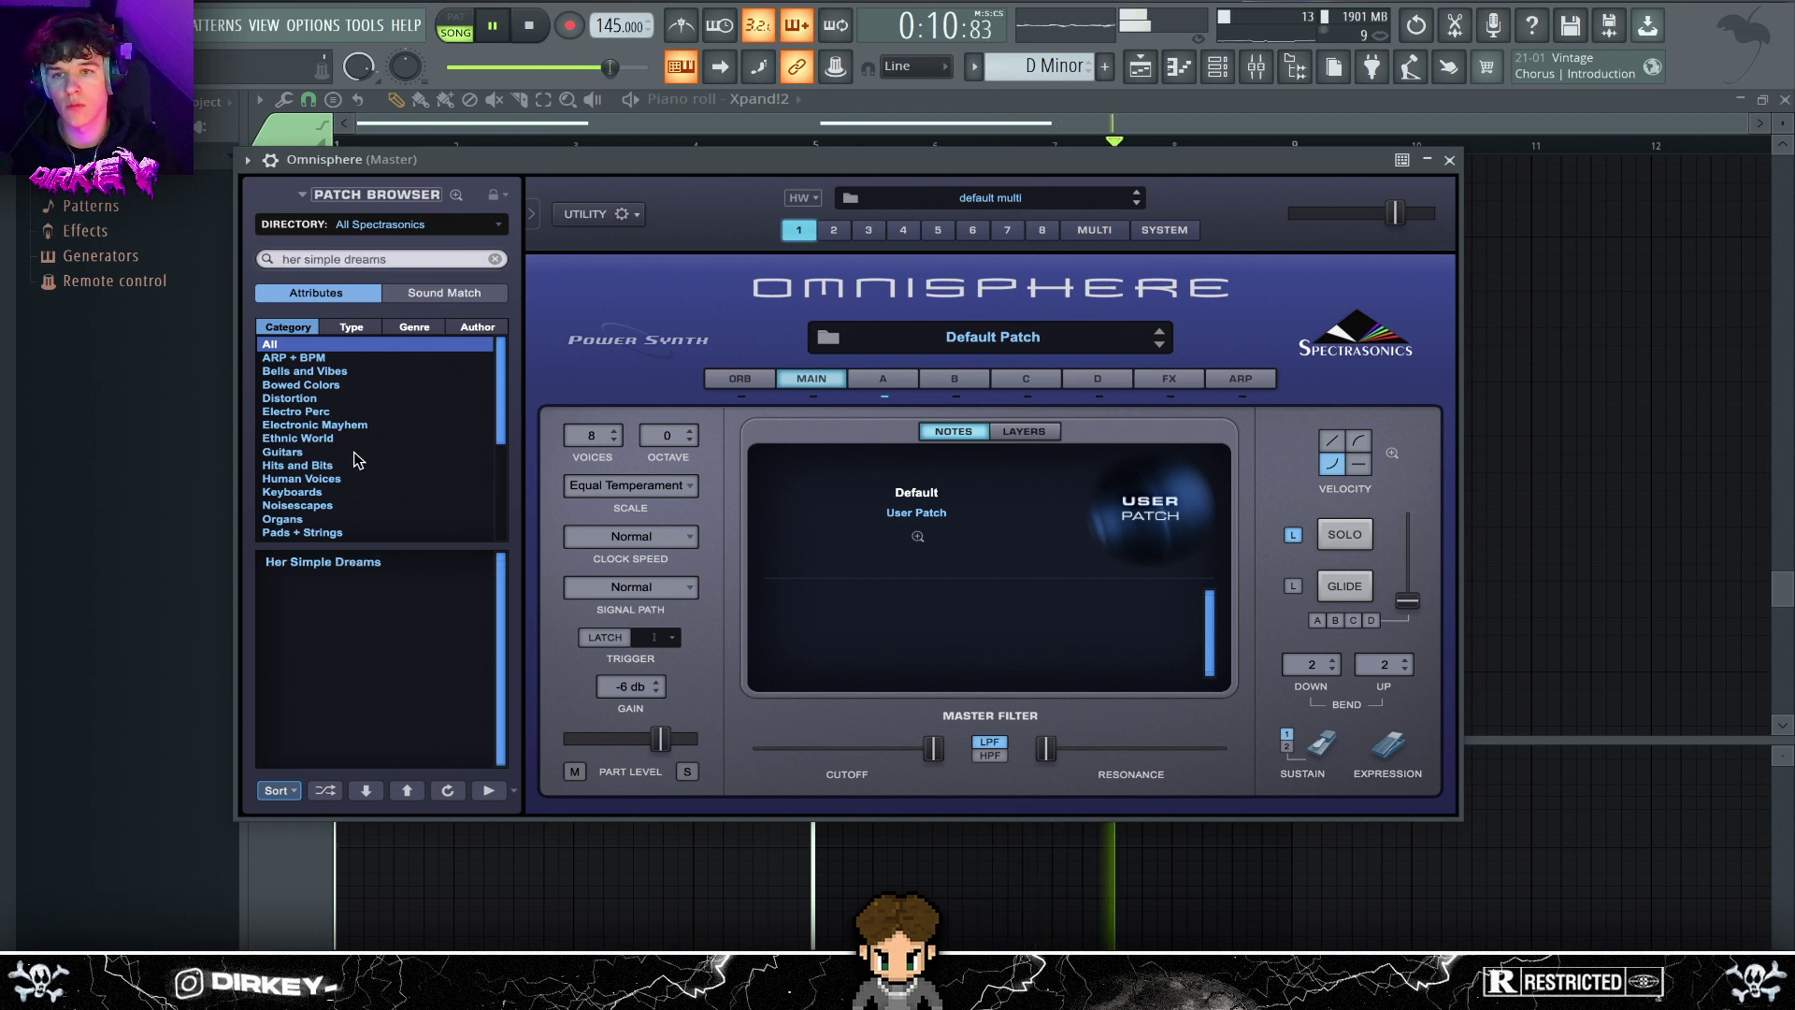
left_click(308, 564)
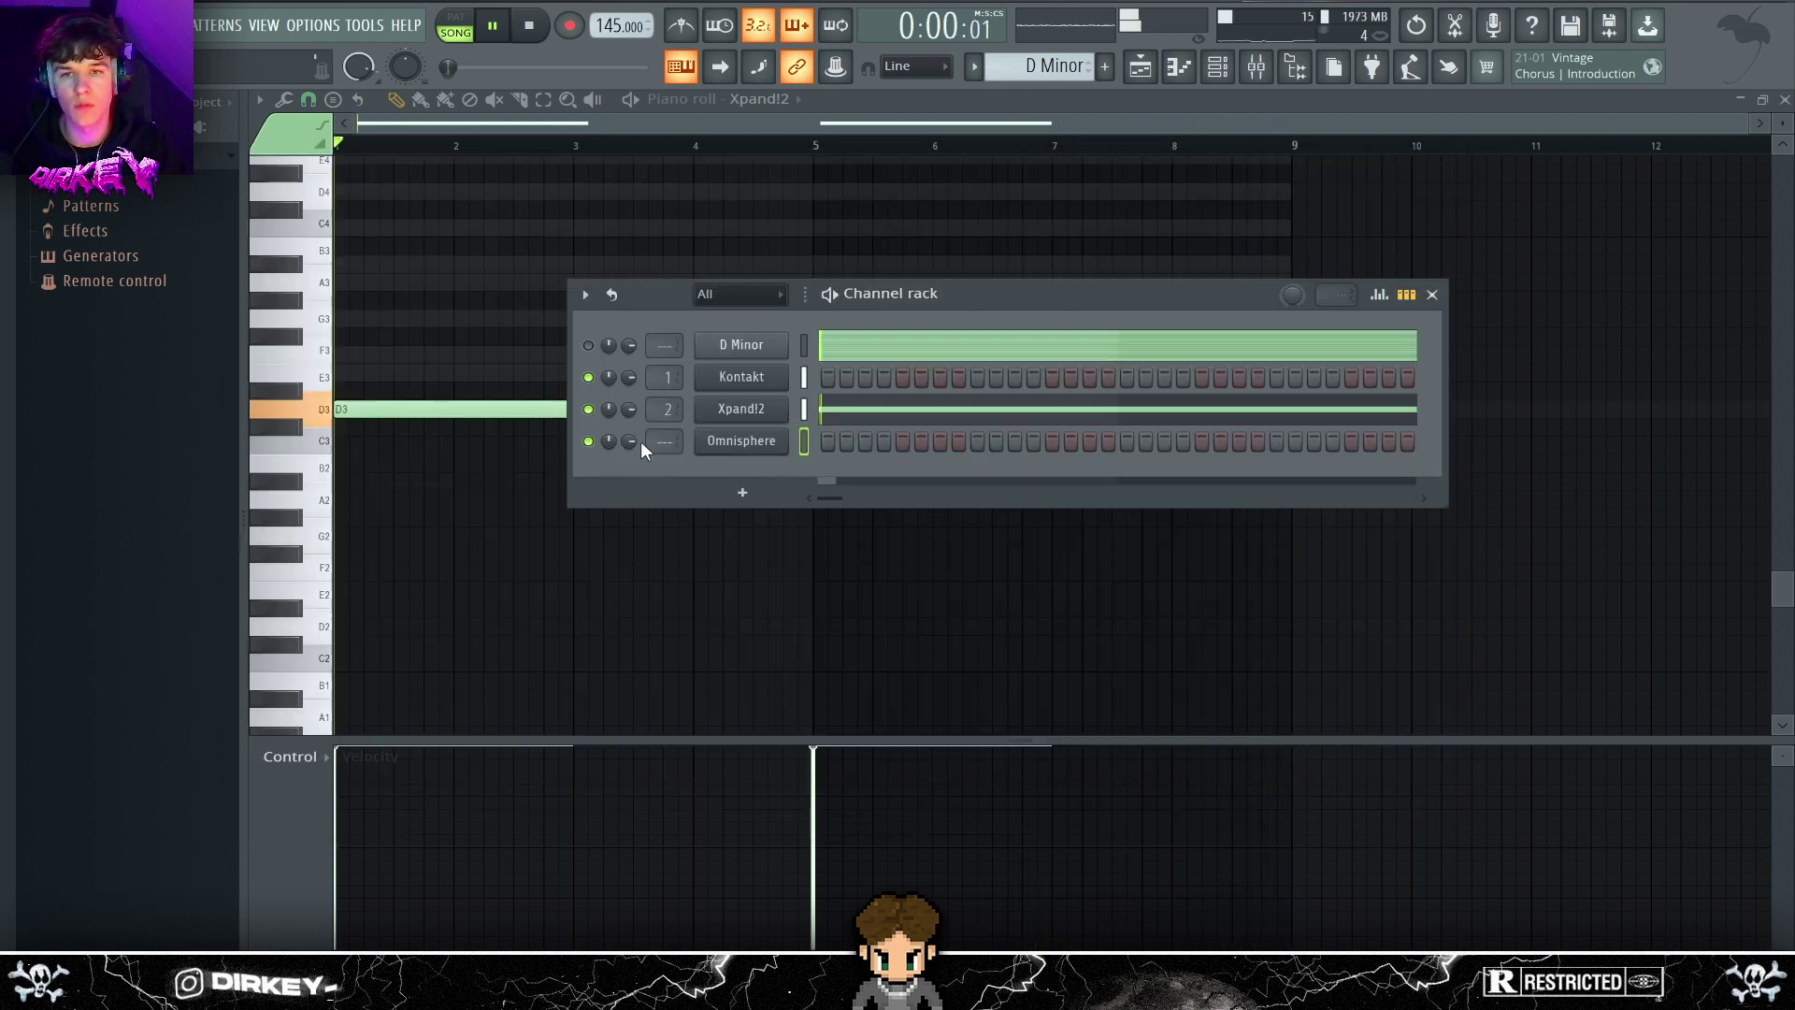
key("F6")
- Split the D Minor pattern by channel, placing the D Minor clip on Track 7 and the Xpand!2 clip on Track 2
key("F5")
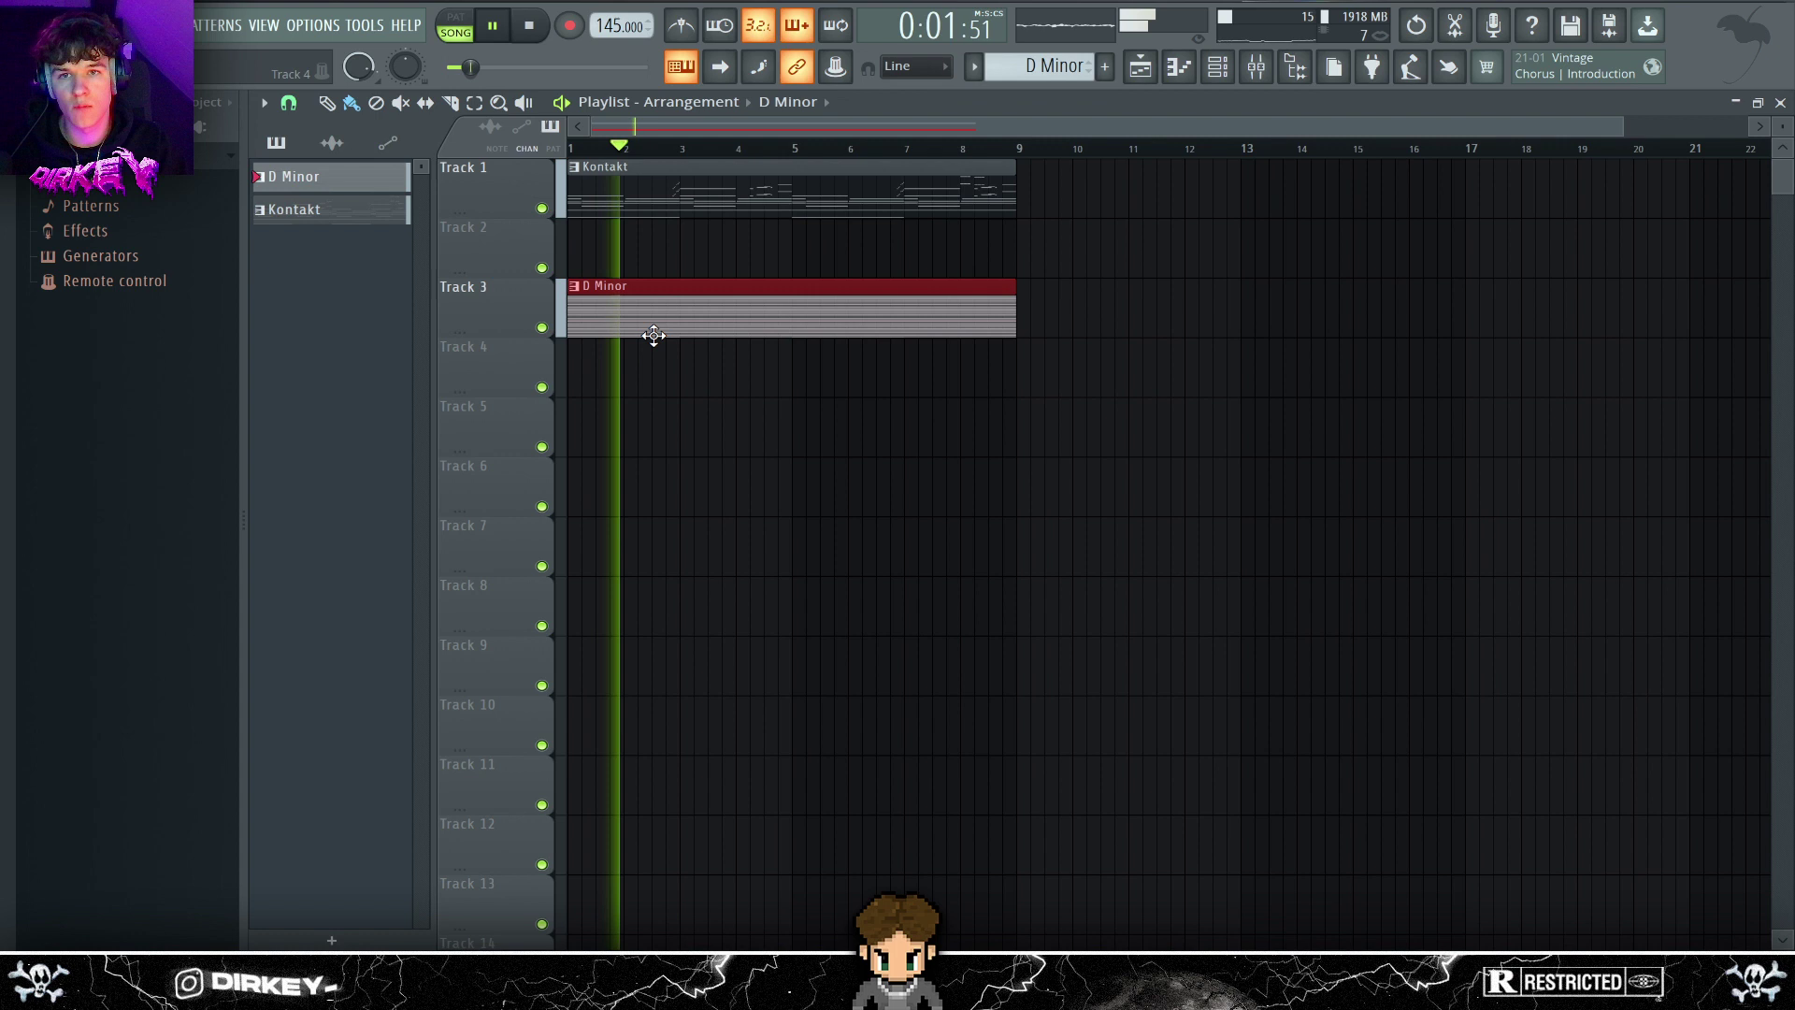
right_click(345, 177)
left_click(397, 530)
left_click_drag(608, 309, 603, 530)
key("space")
left_click_drag(634, 421, 634, 242)
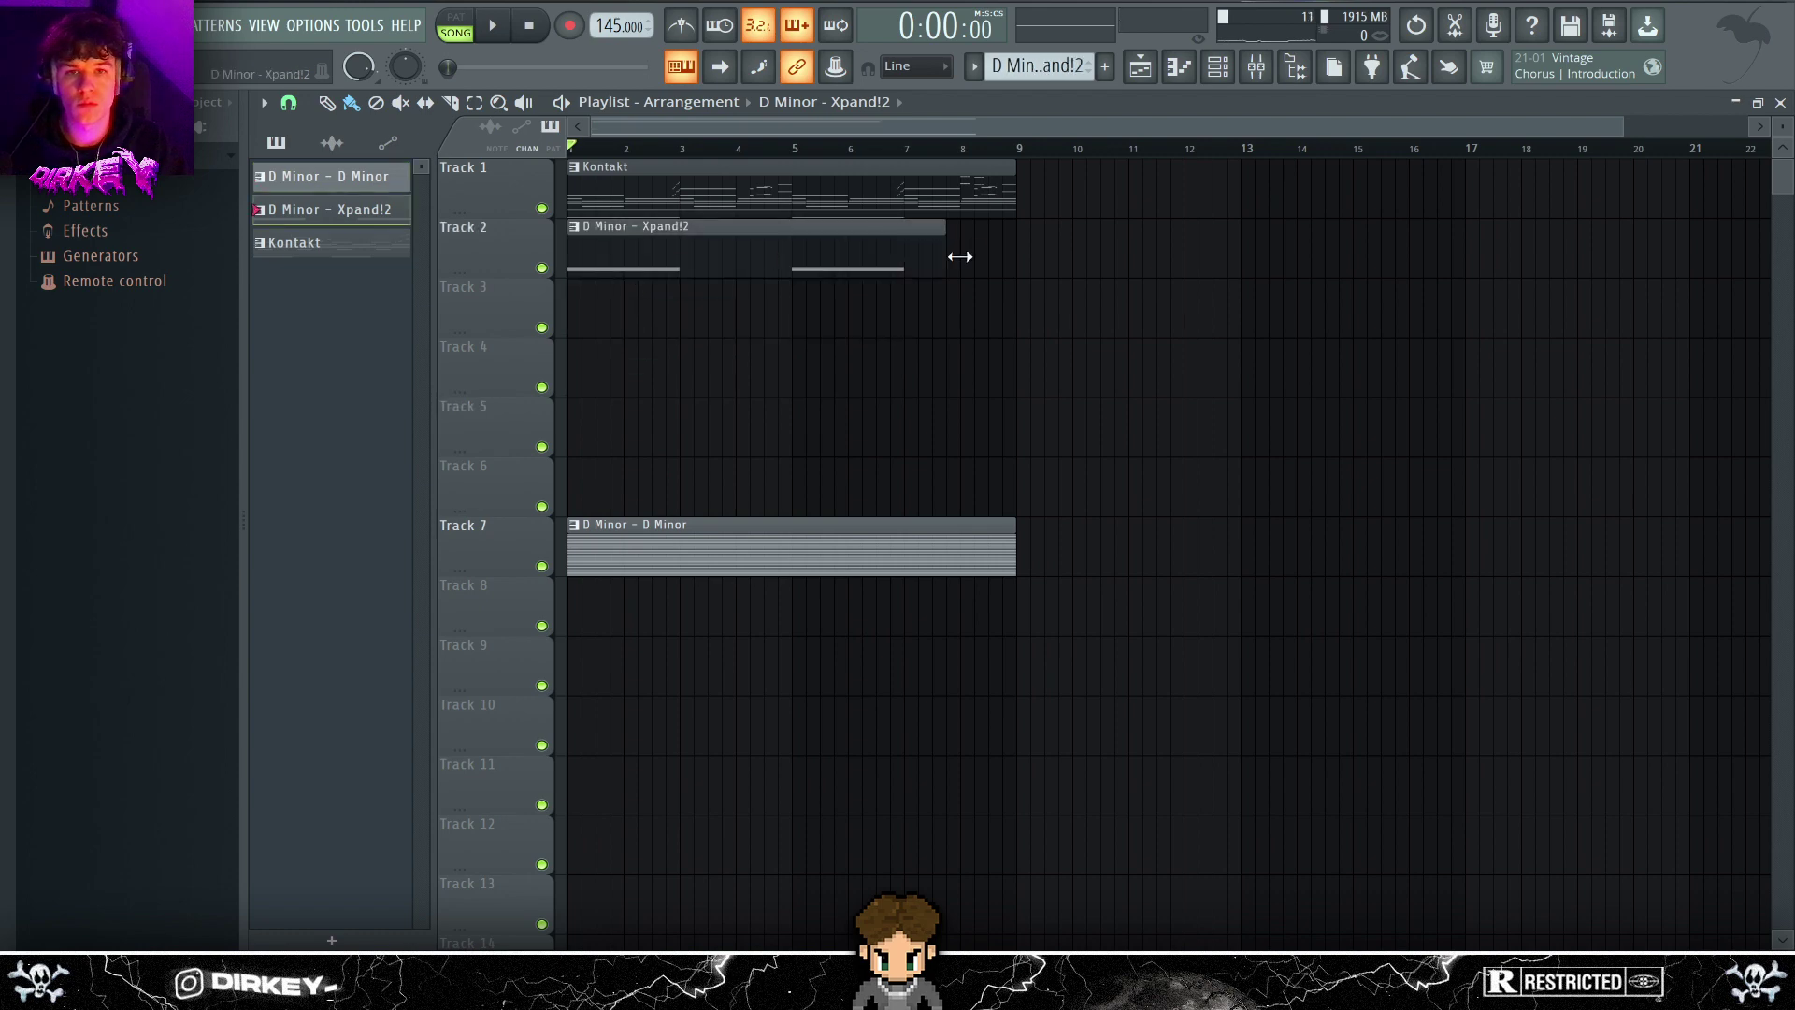
- Open the Omnisphere channel's piano roll and place a short D4 note at the start of bar 1
left_click(1223, 77)
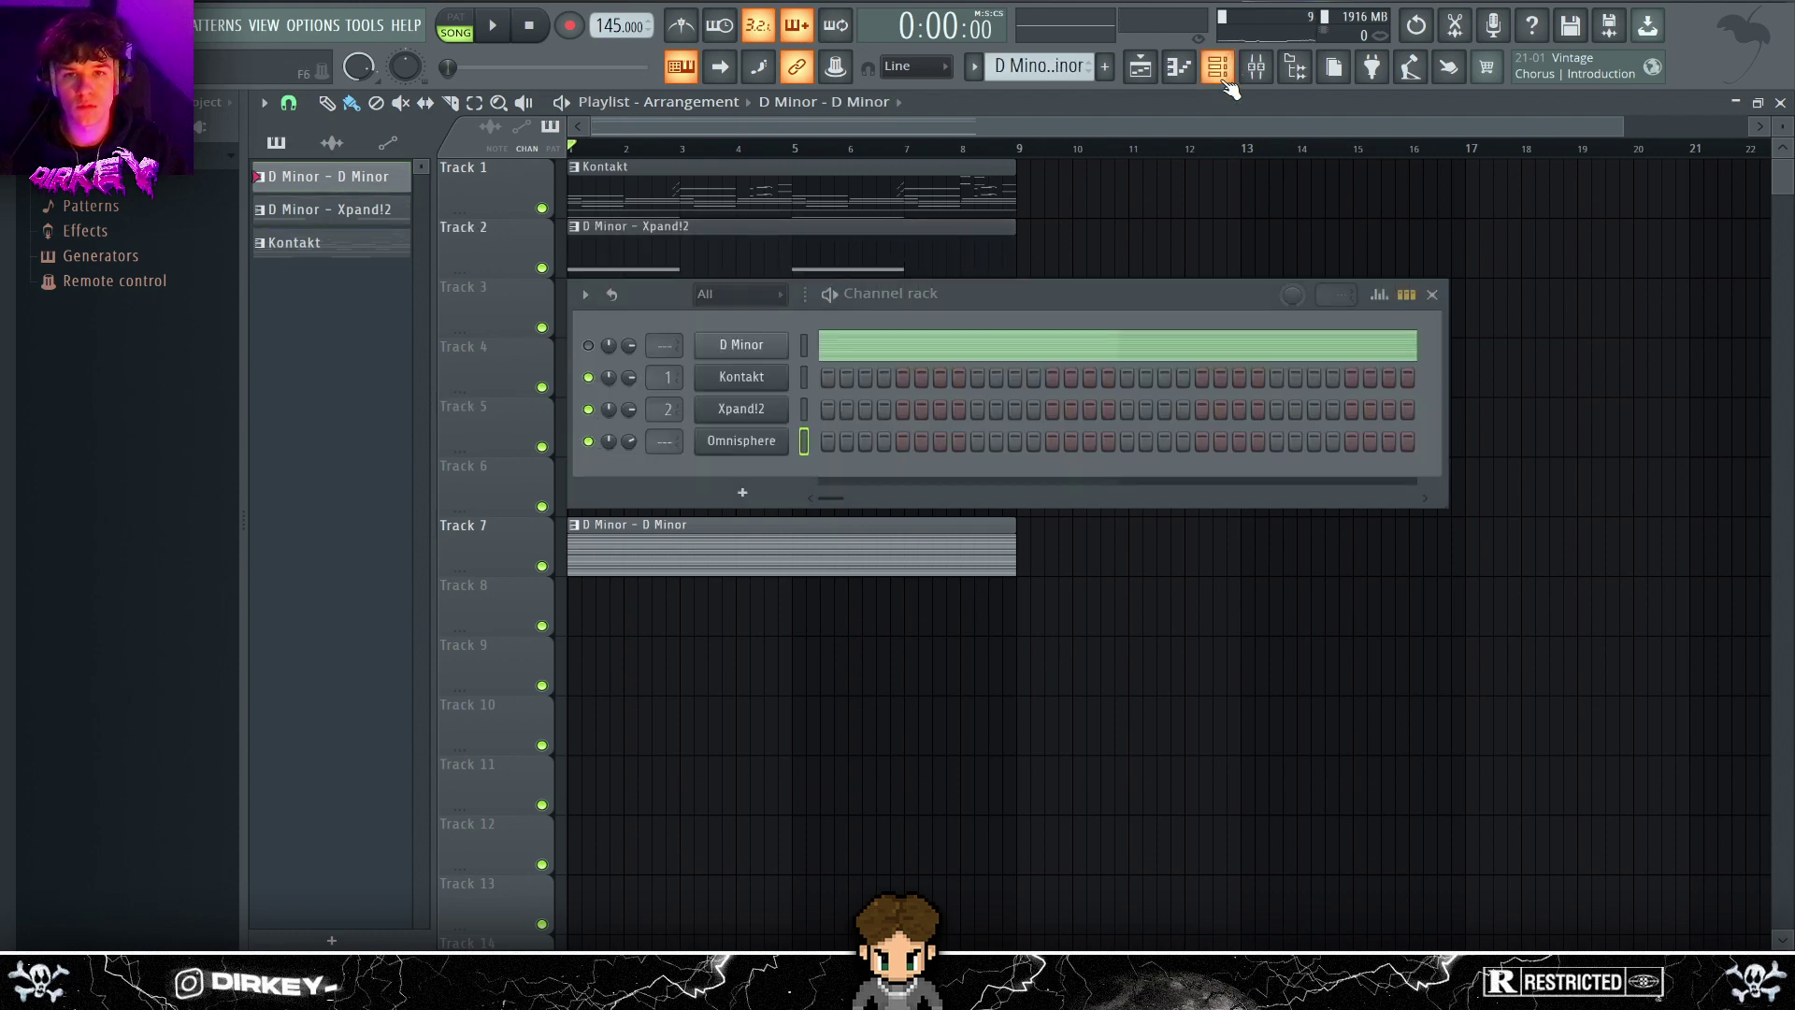
right_click(782, 439)
left_click(827, 444)
left_click(335, 409)
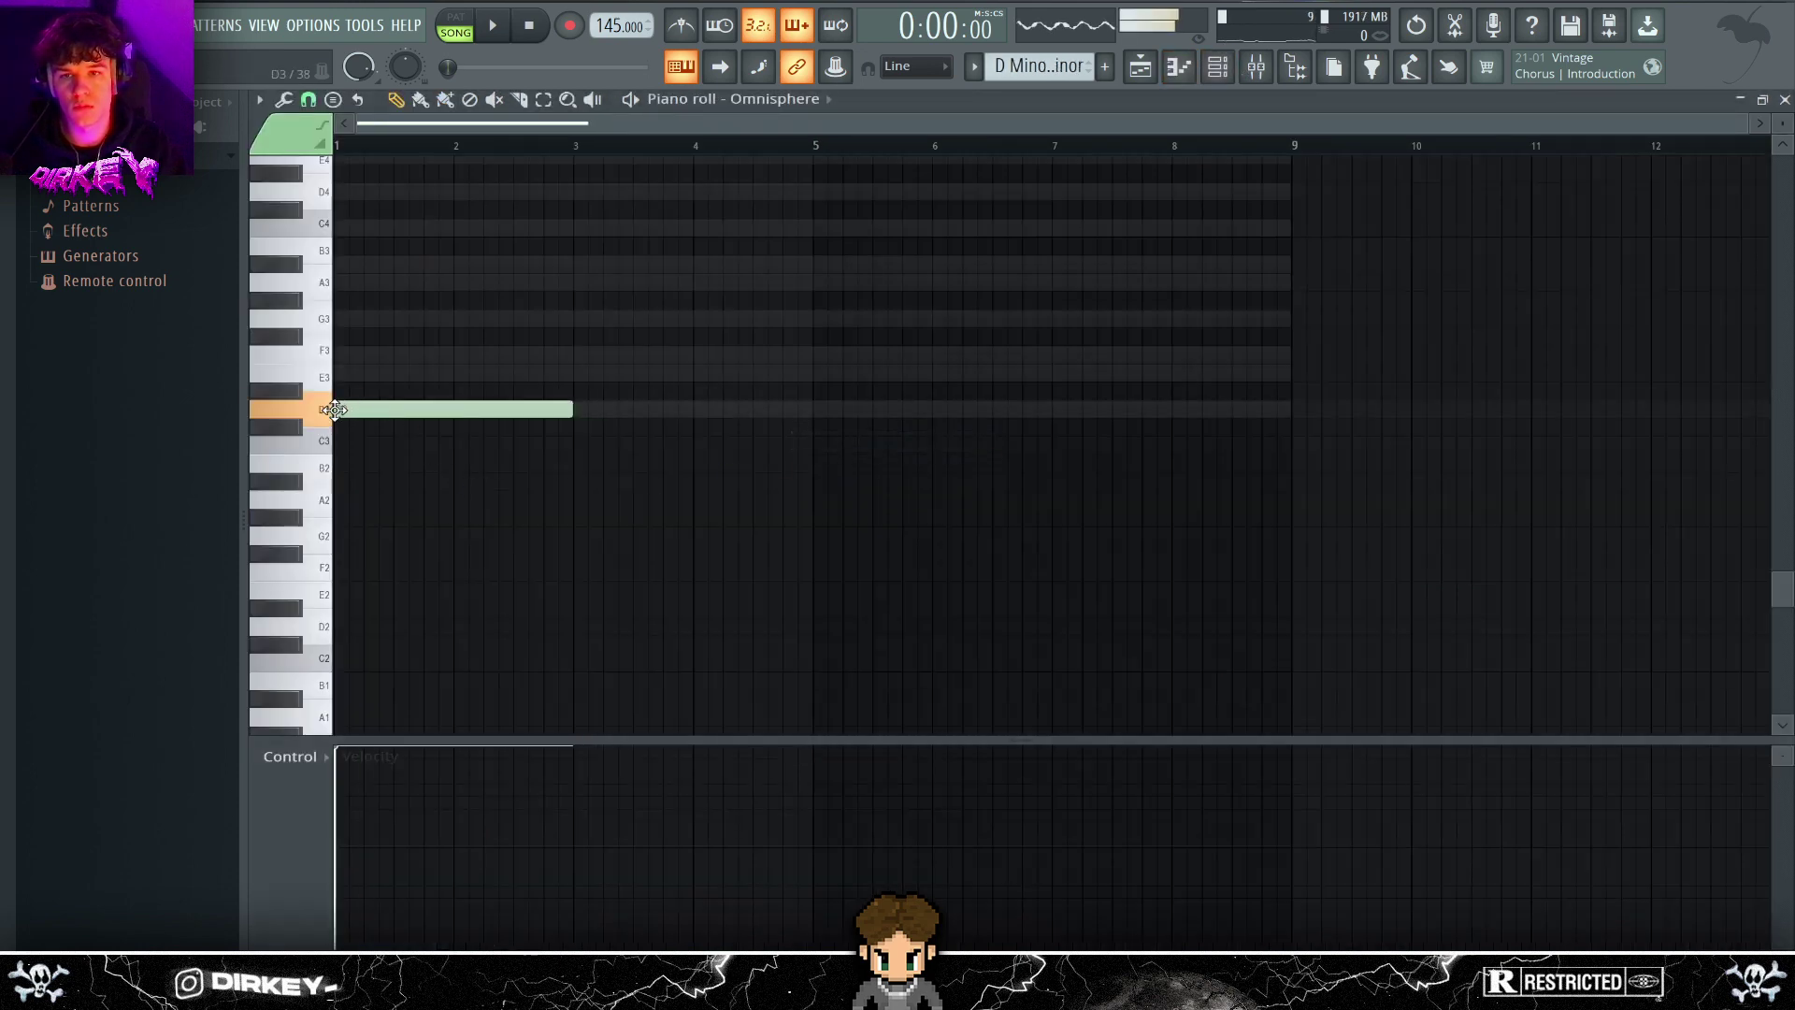
scroll(393, 421, "up", 5)
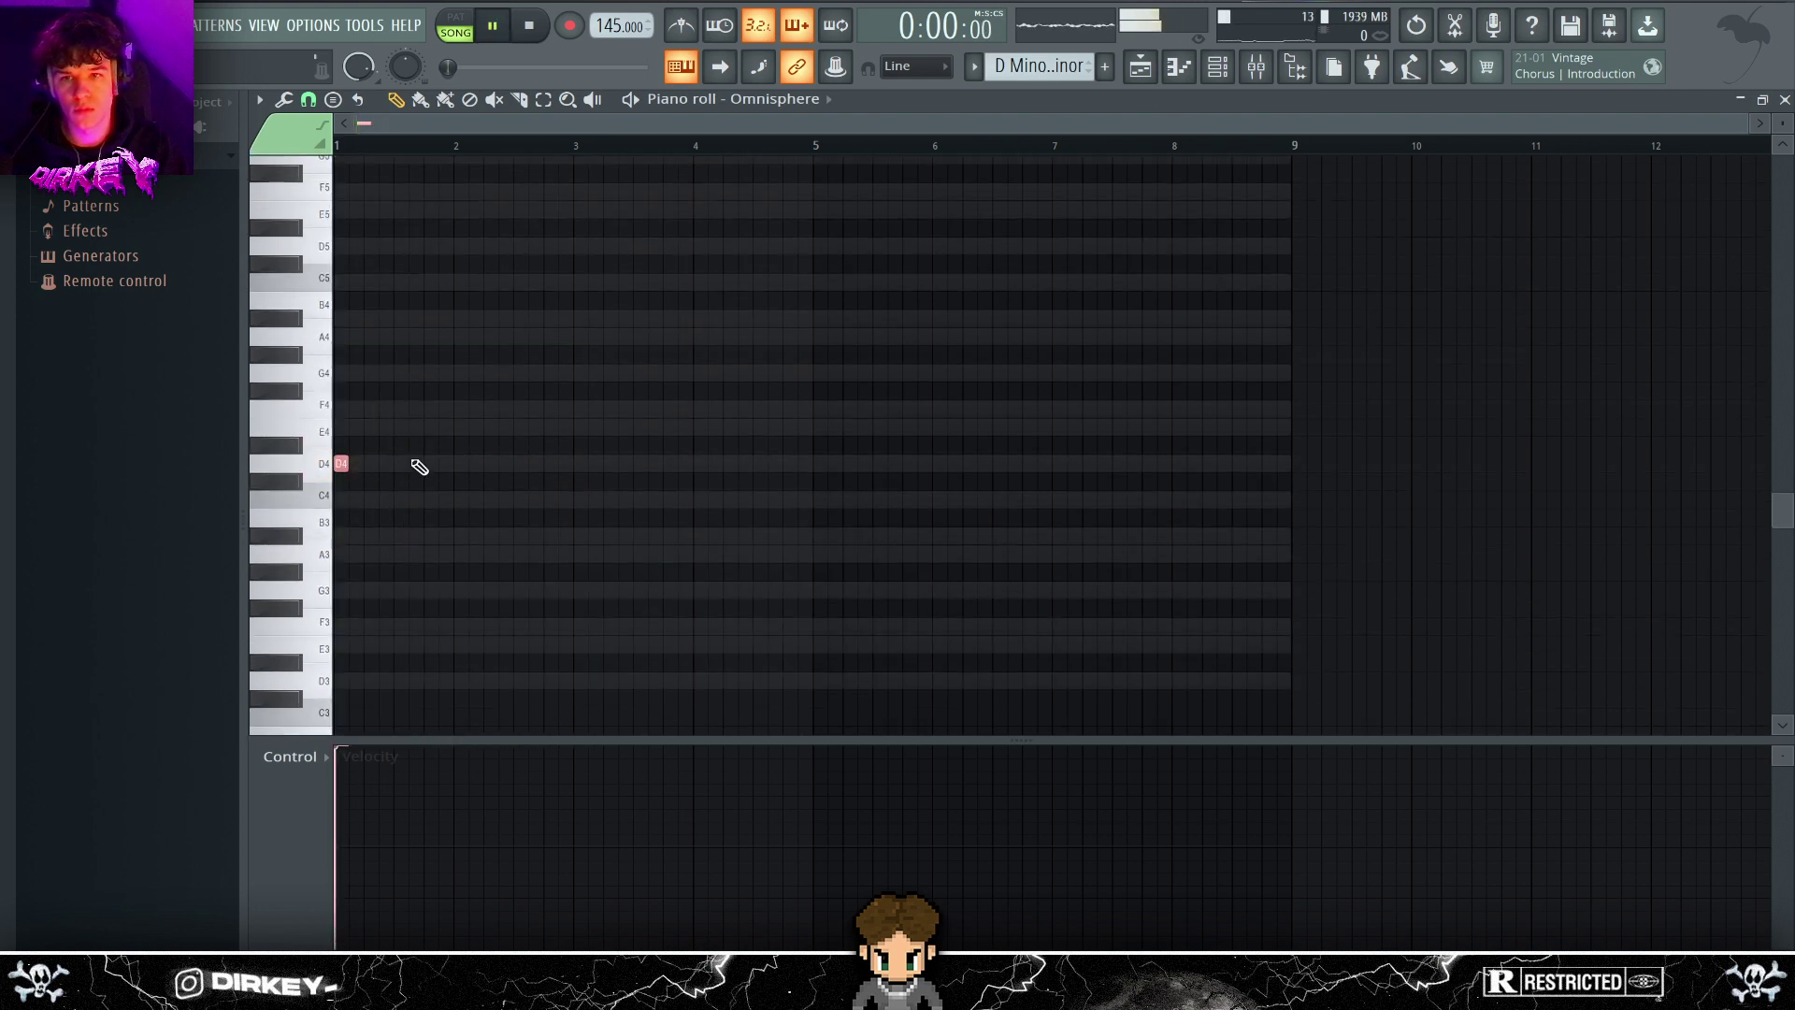
key("space")
- Show the layers of Omnisphere's Her Simple Dreams patch and turn off layer A, Dream Piano
left_click(1234, 63)
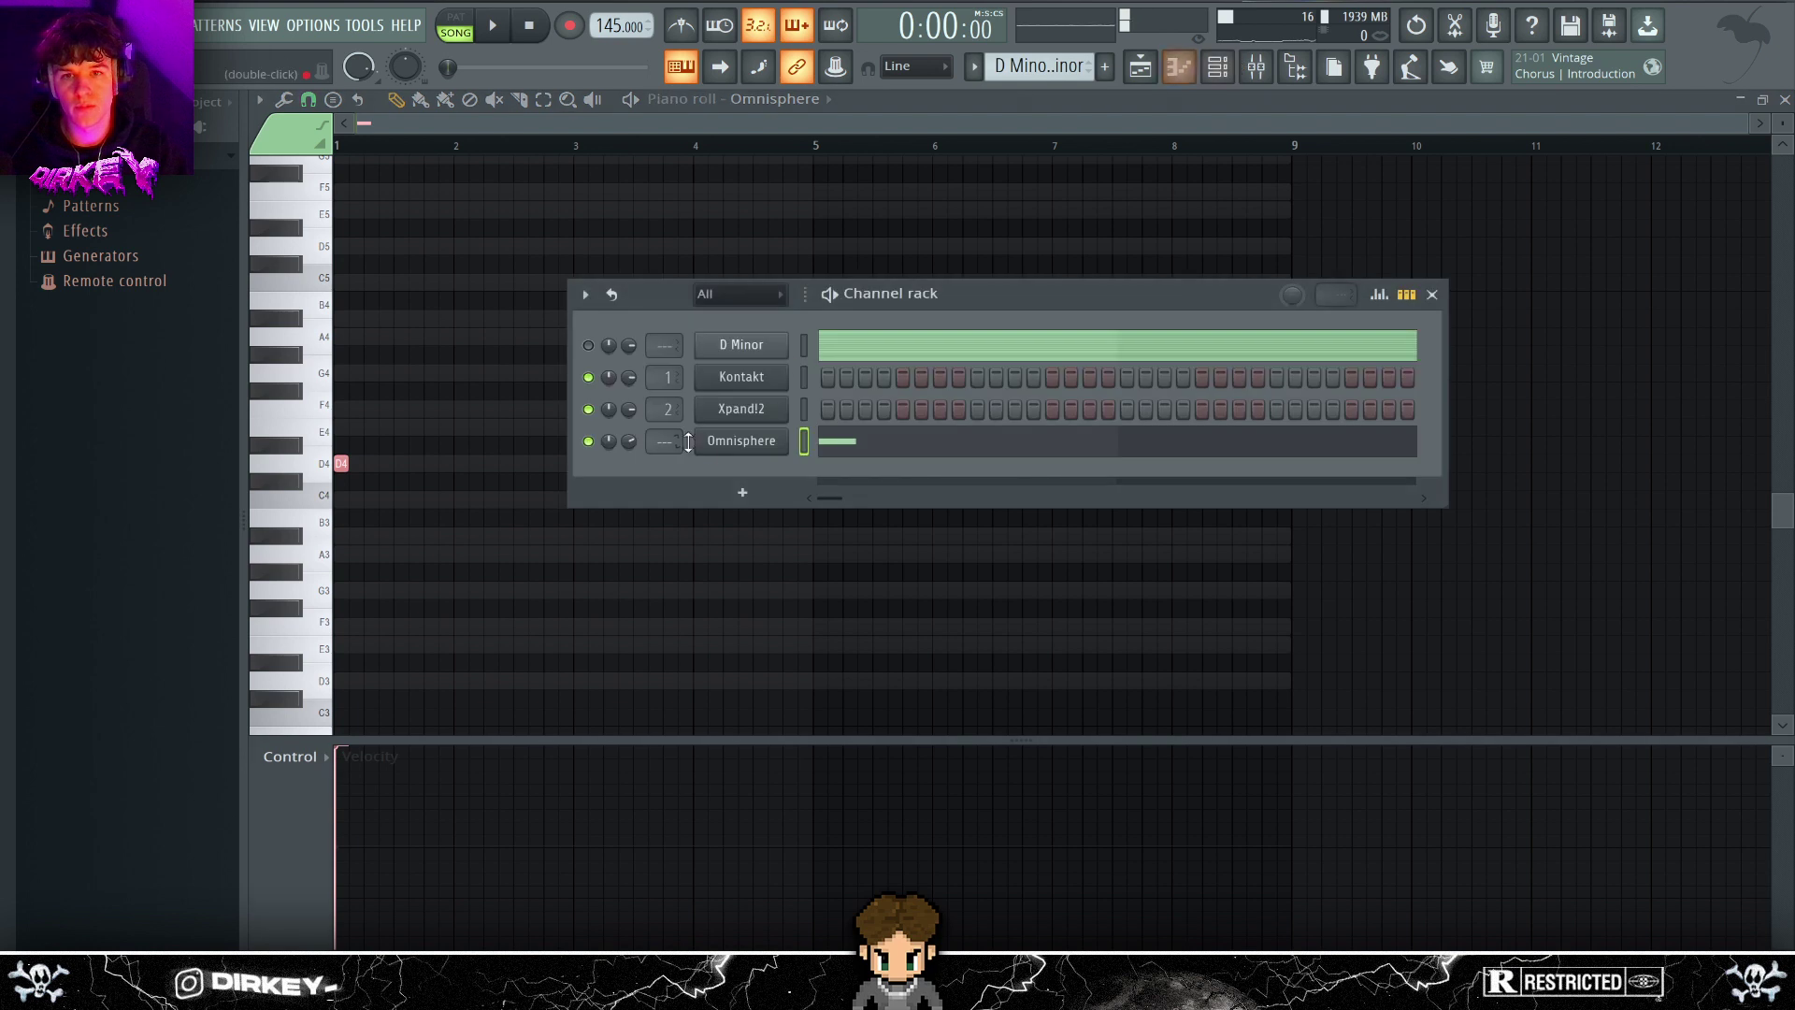
left_click(707, 447)
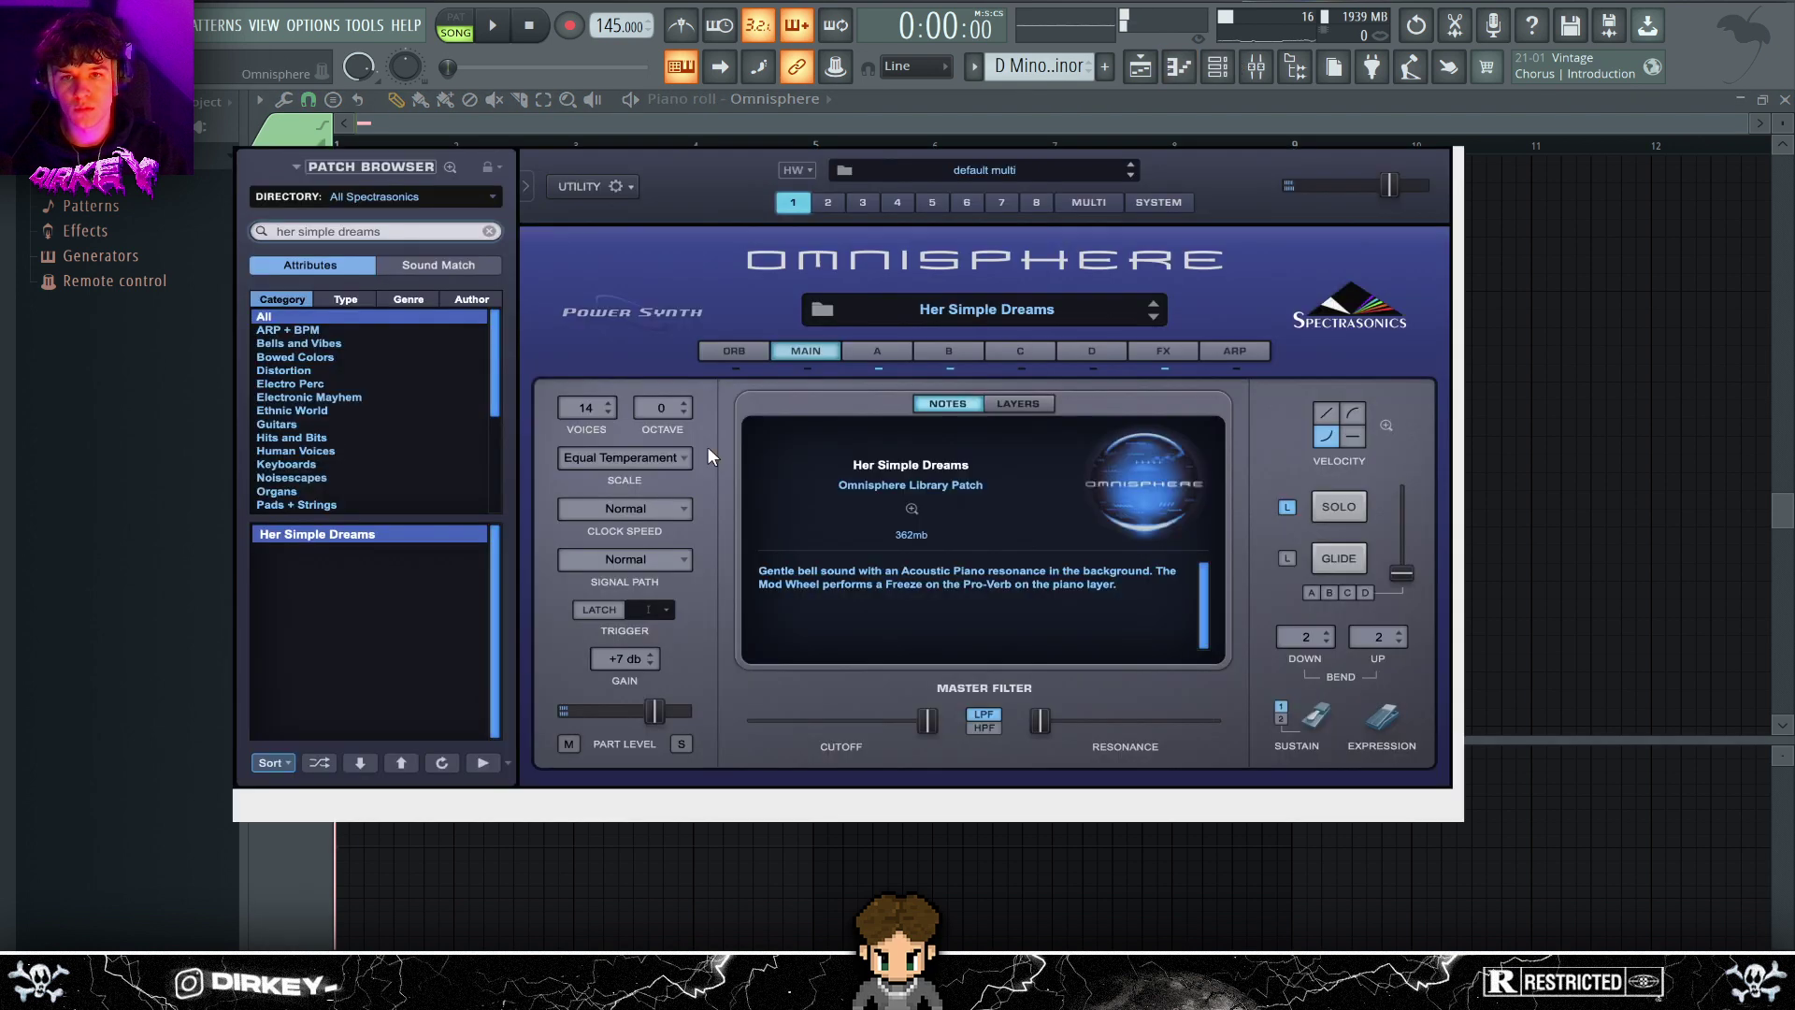
left_click(937, 378)
left_click(835, 381)
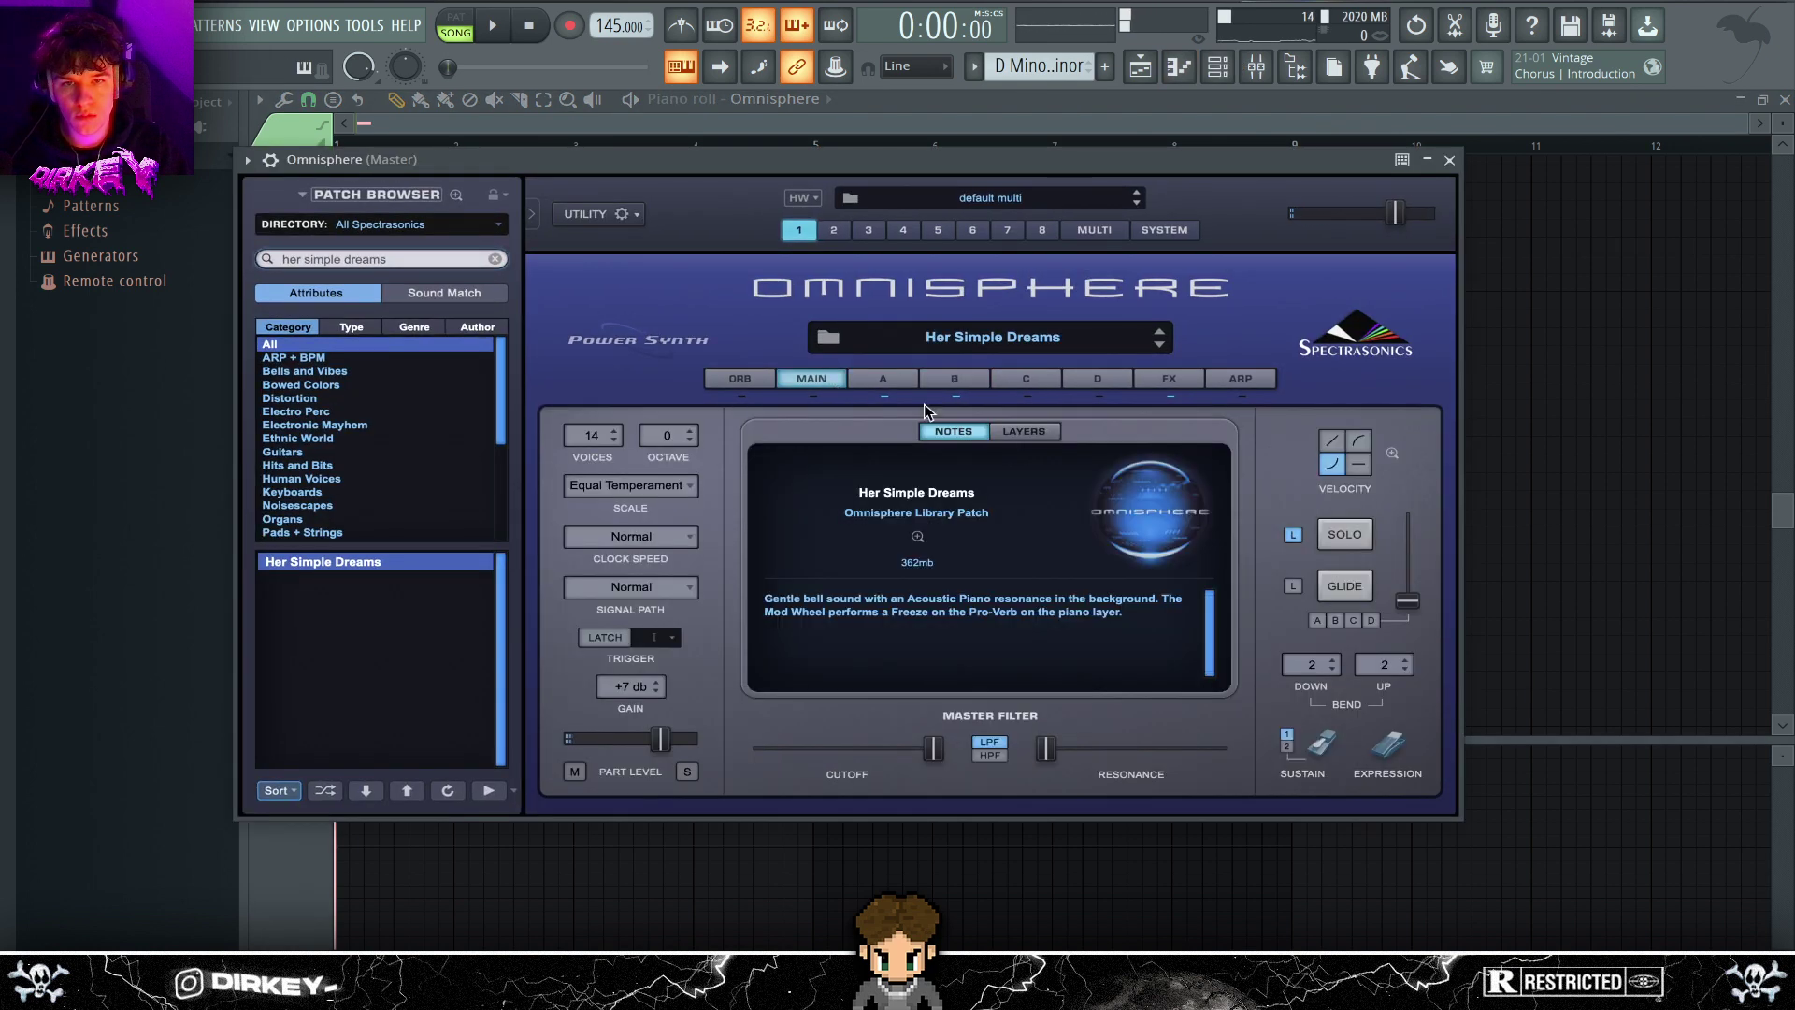
left_click(1024, 433)
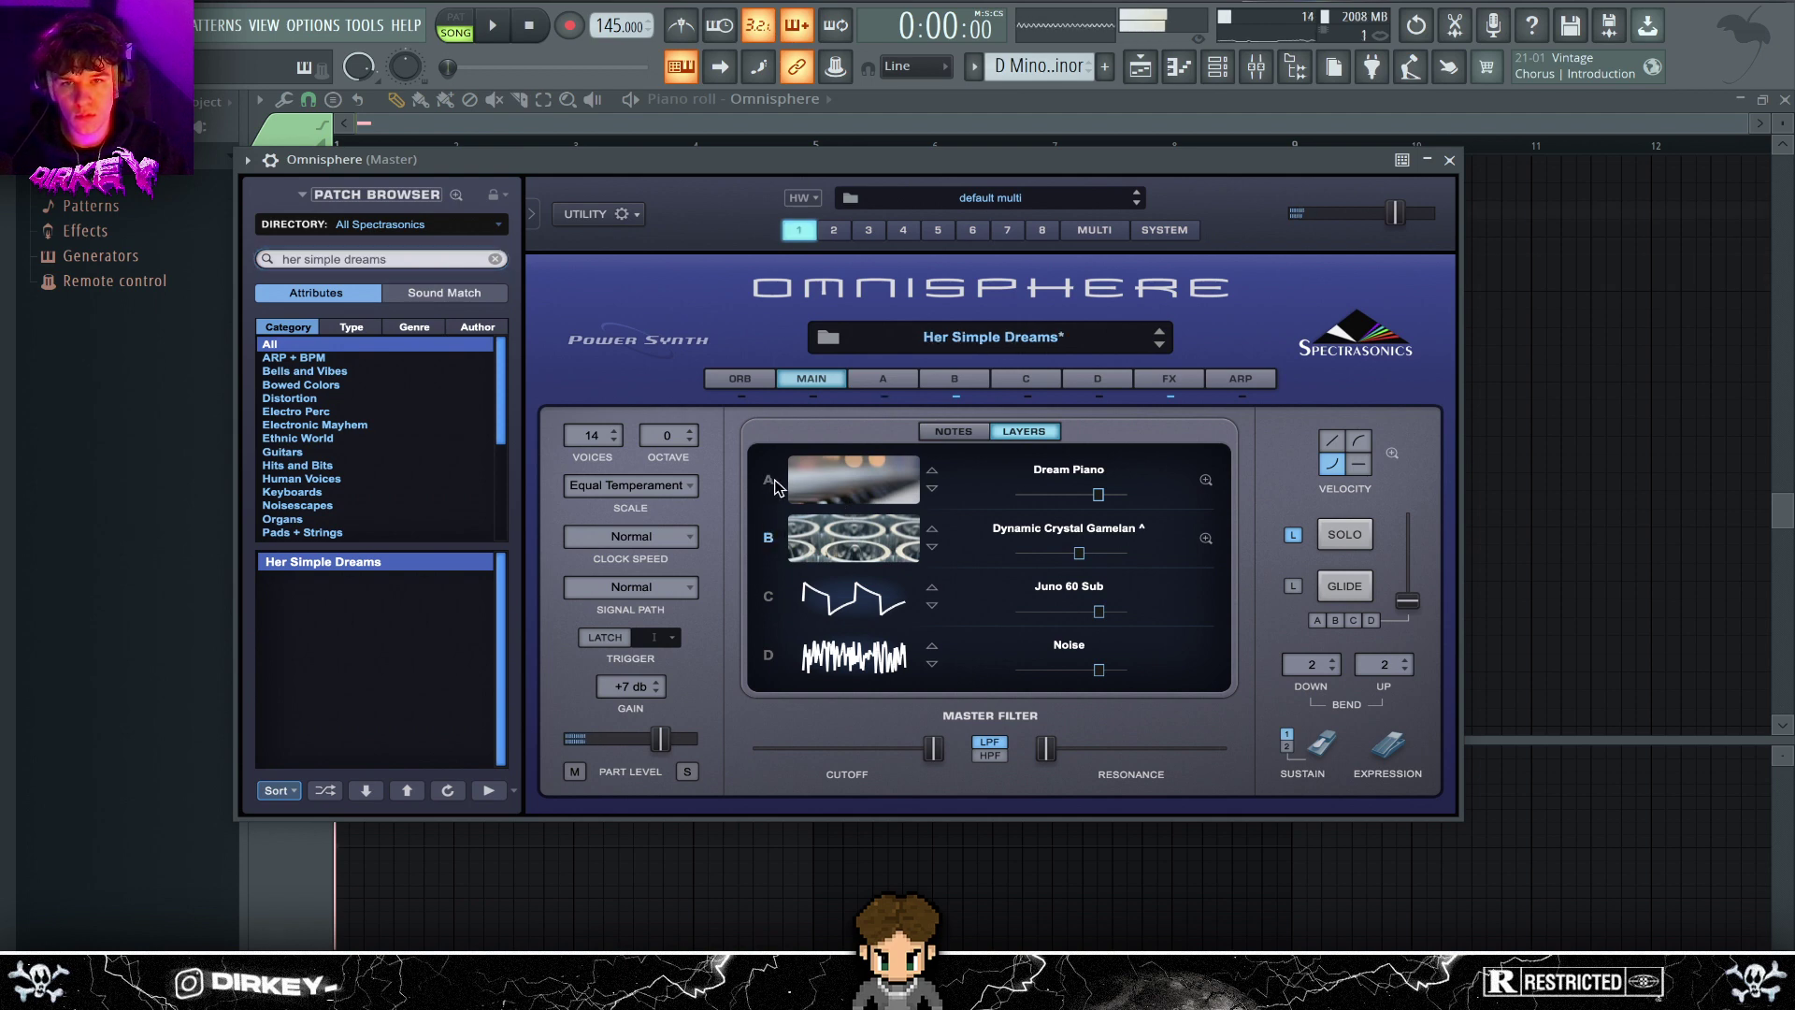
key("Escape")
key("Escape")
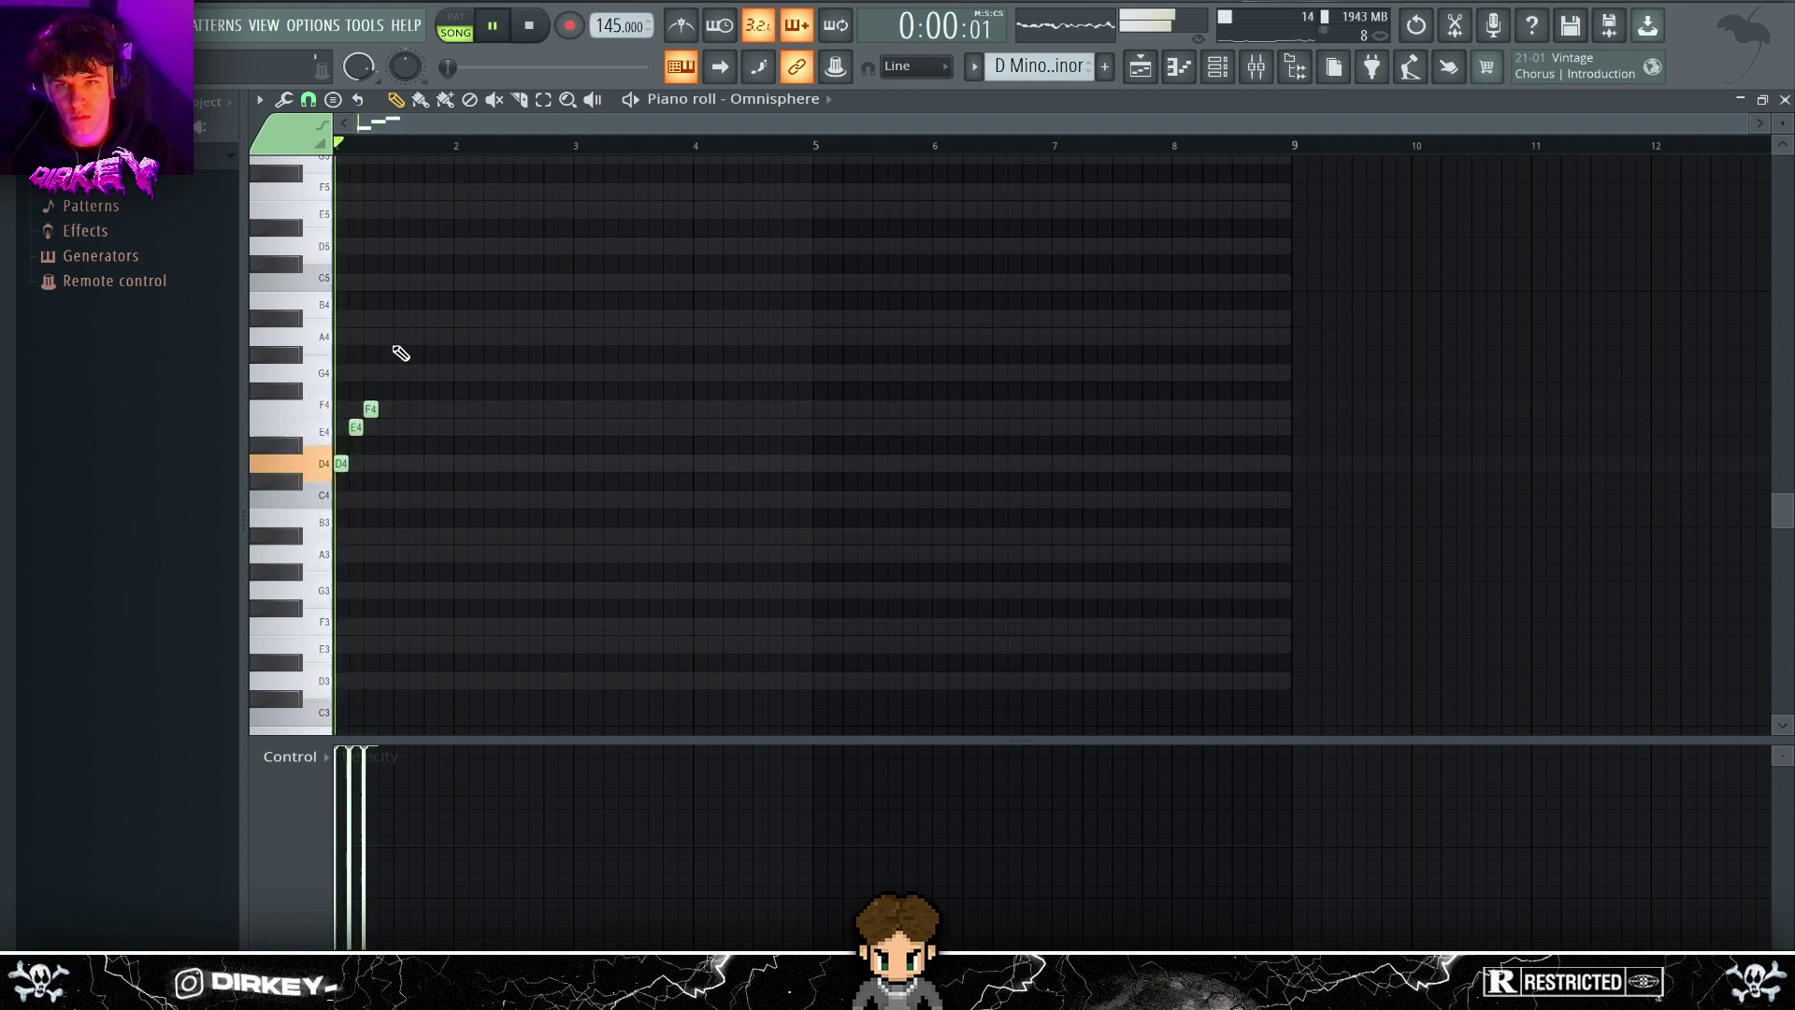
- Raise the D4, E4 and F4 notes in bar 1 by one octave
key("ctrl+Up")
scroll(482, 390, "up", 2)
key("space")
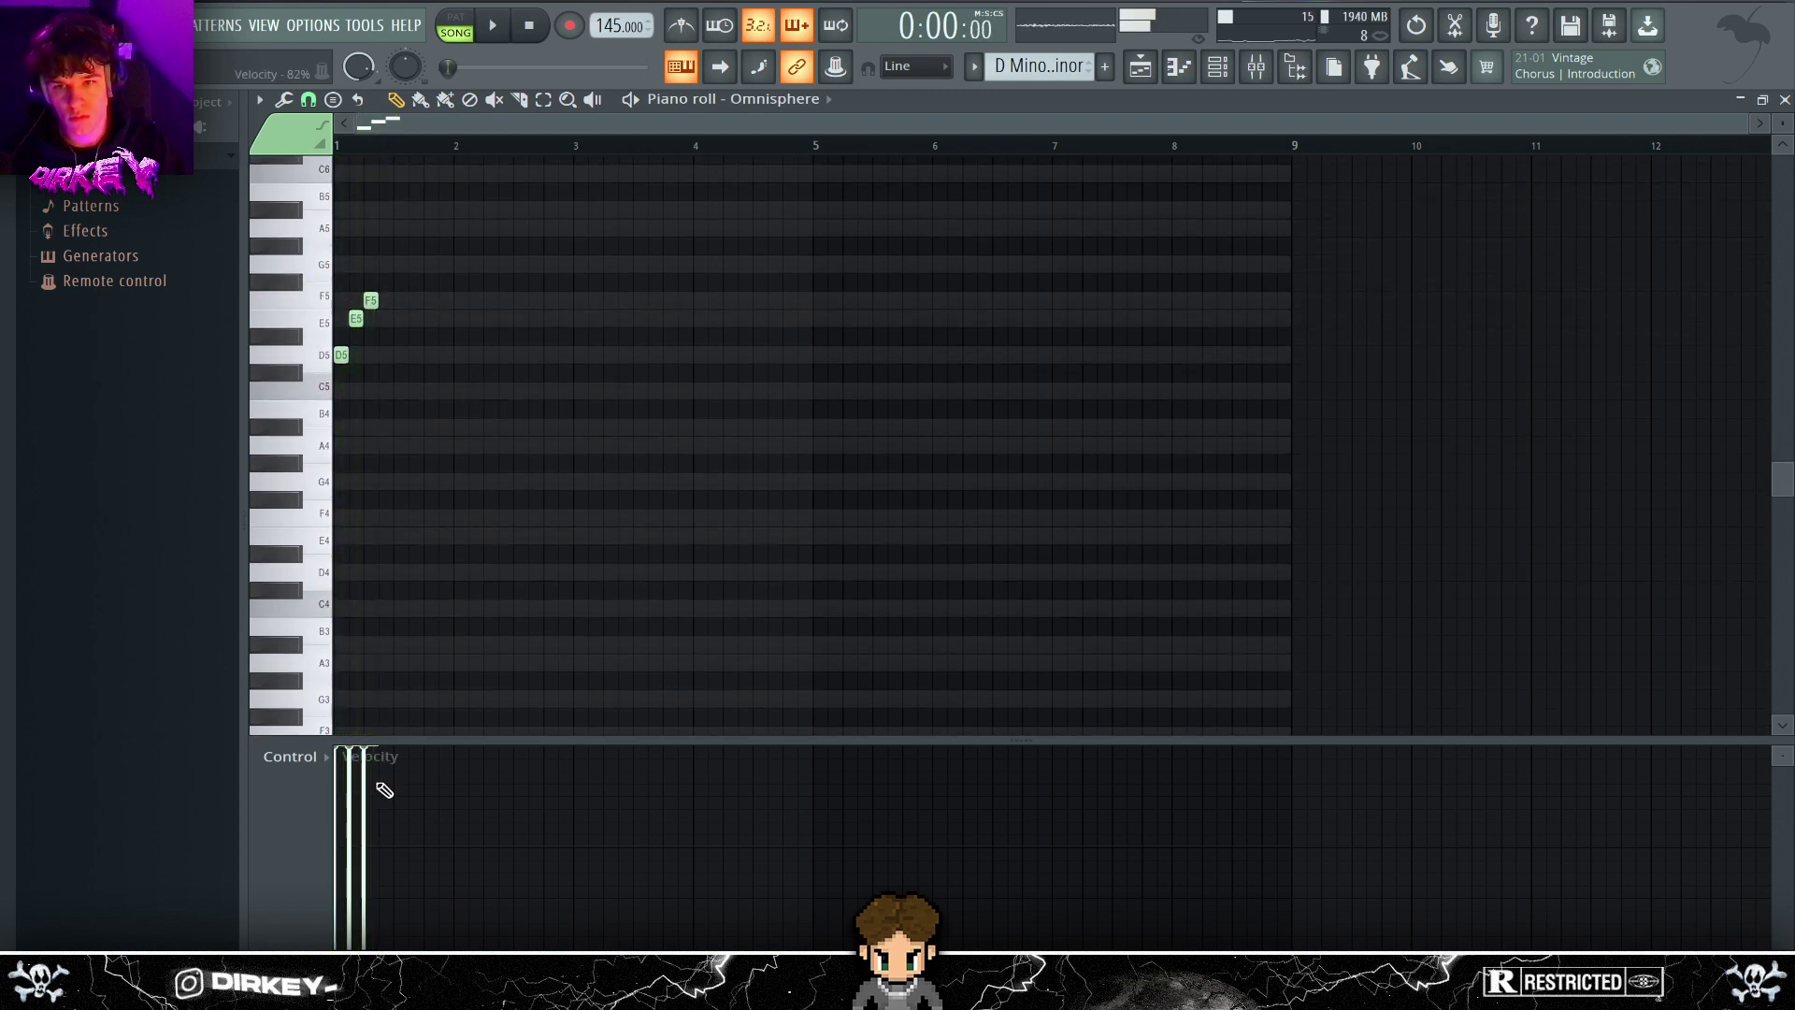
- Lower the three notes' velocities to about 82% and continue the run with short E5 and F5 notes
key("space")
left_click(386, 319)
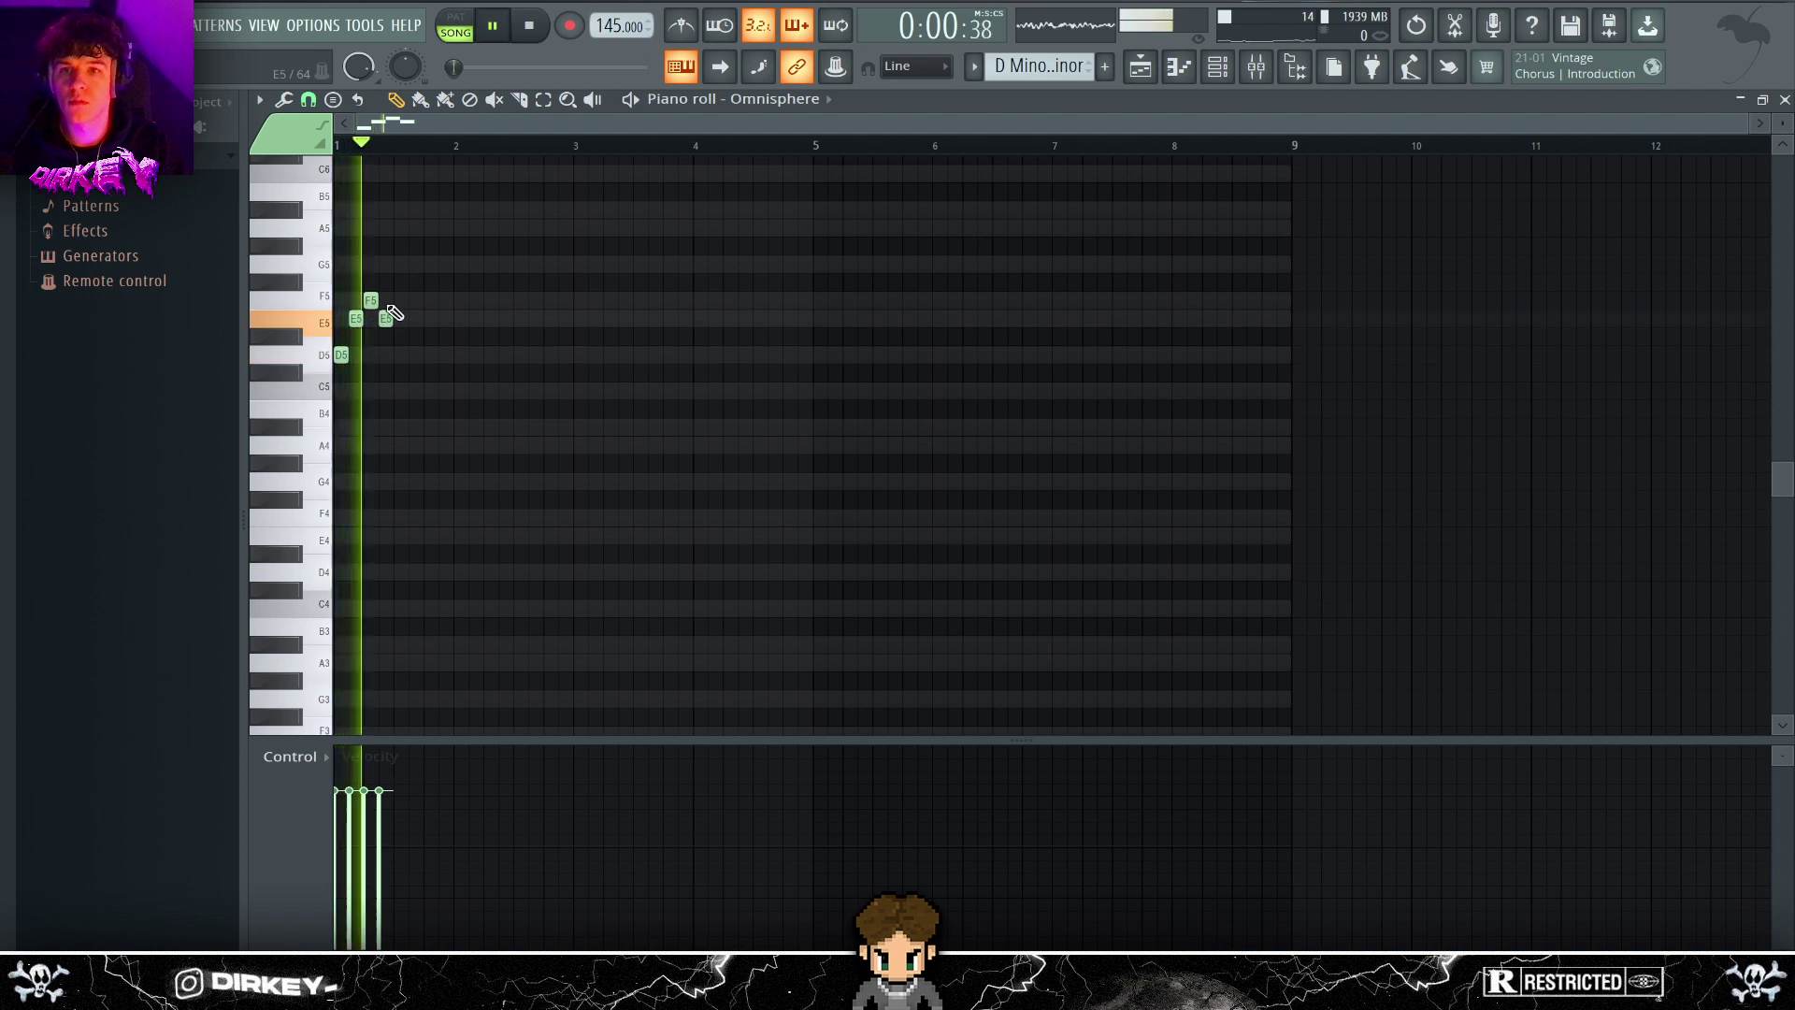
left_click(401, 300)
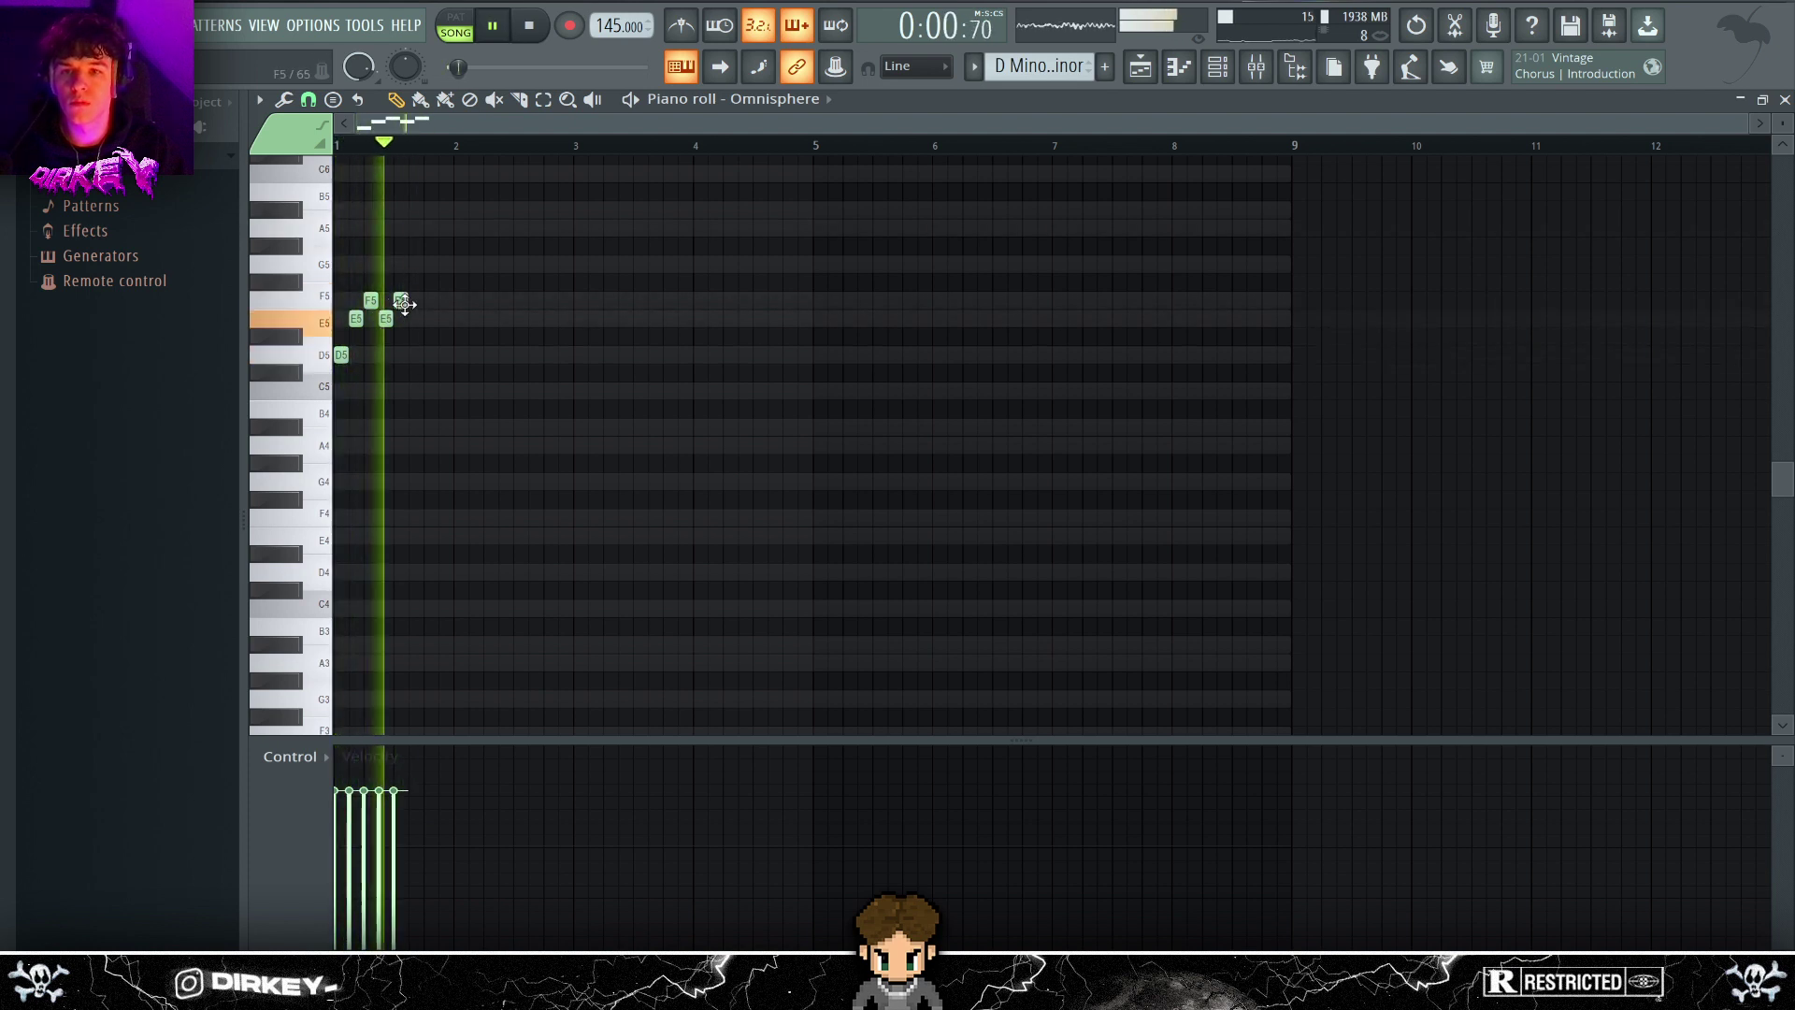
- Try A5 and A#5 as the last two notes of the bar 1 run and remove them
left_click(419, 218)
left_click_drag(417, 211, 432, 212)
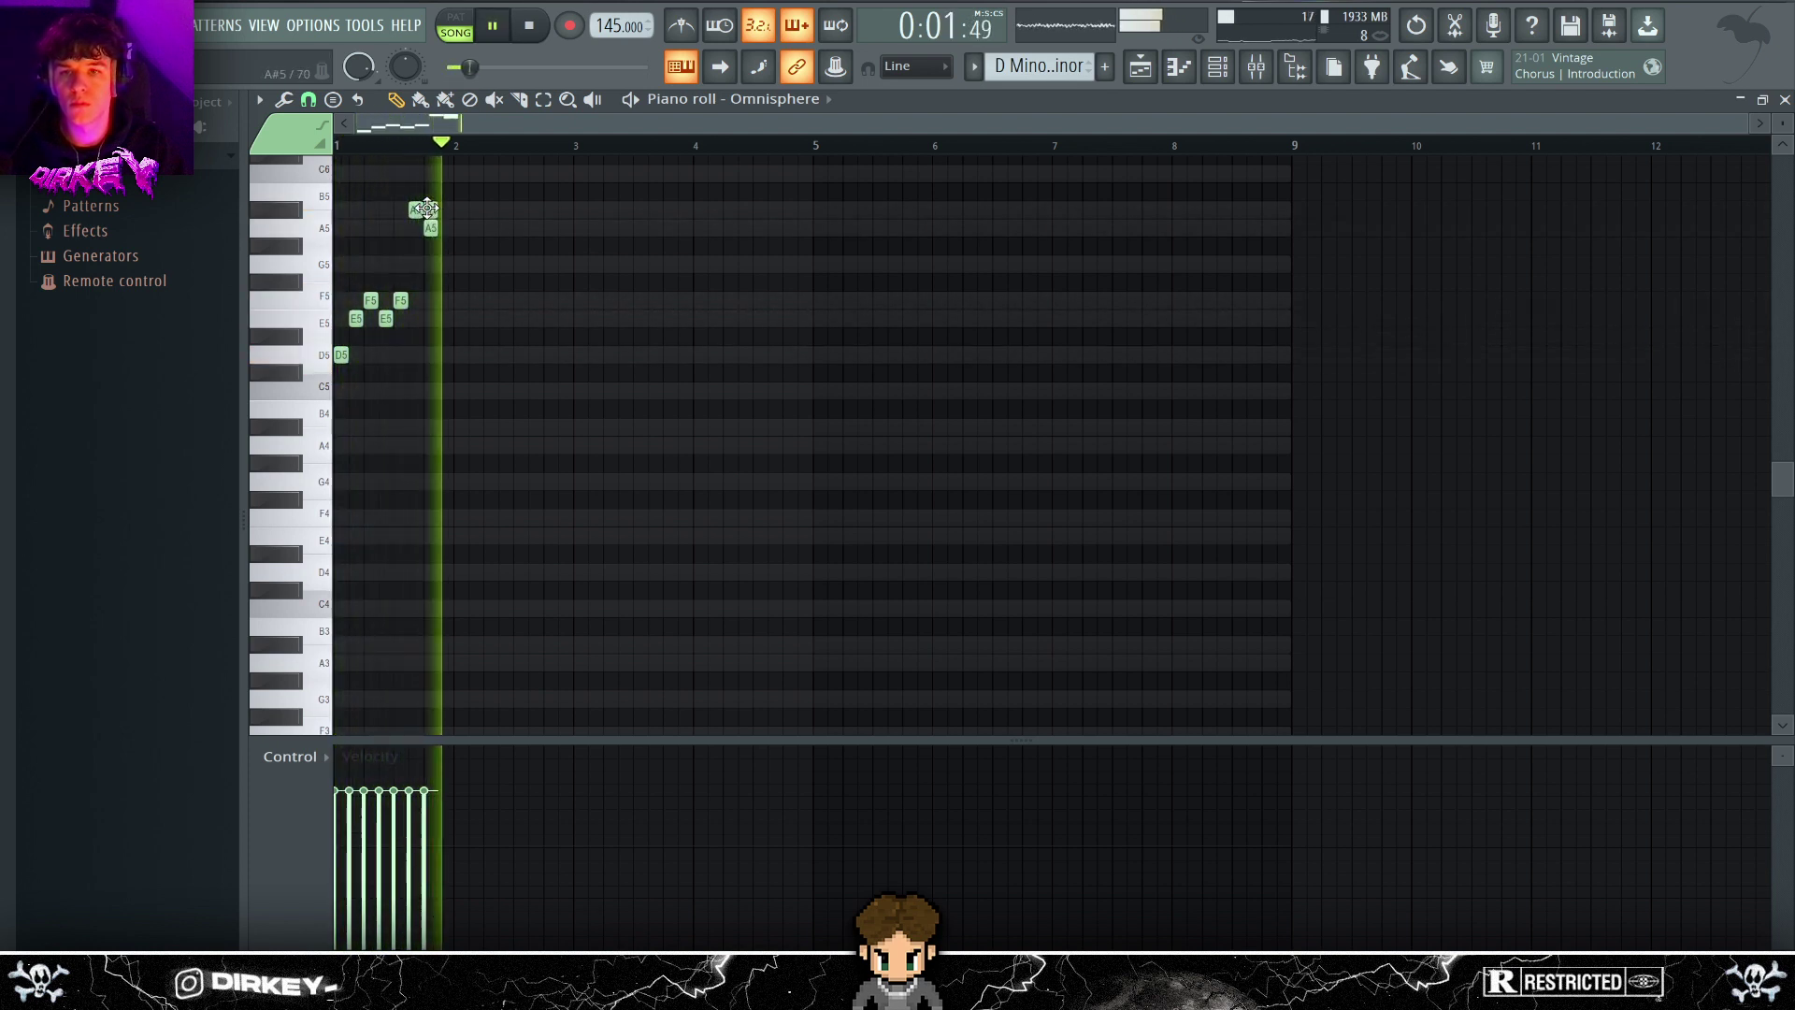
left_click(416, 228)
left_click(461, 228)
right_click(461, 228)
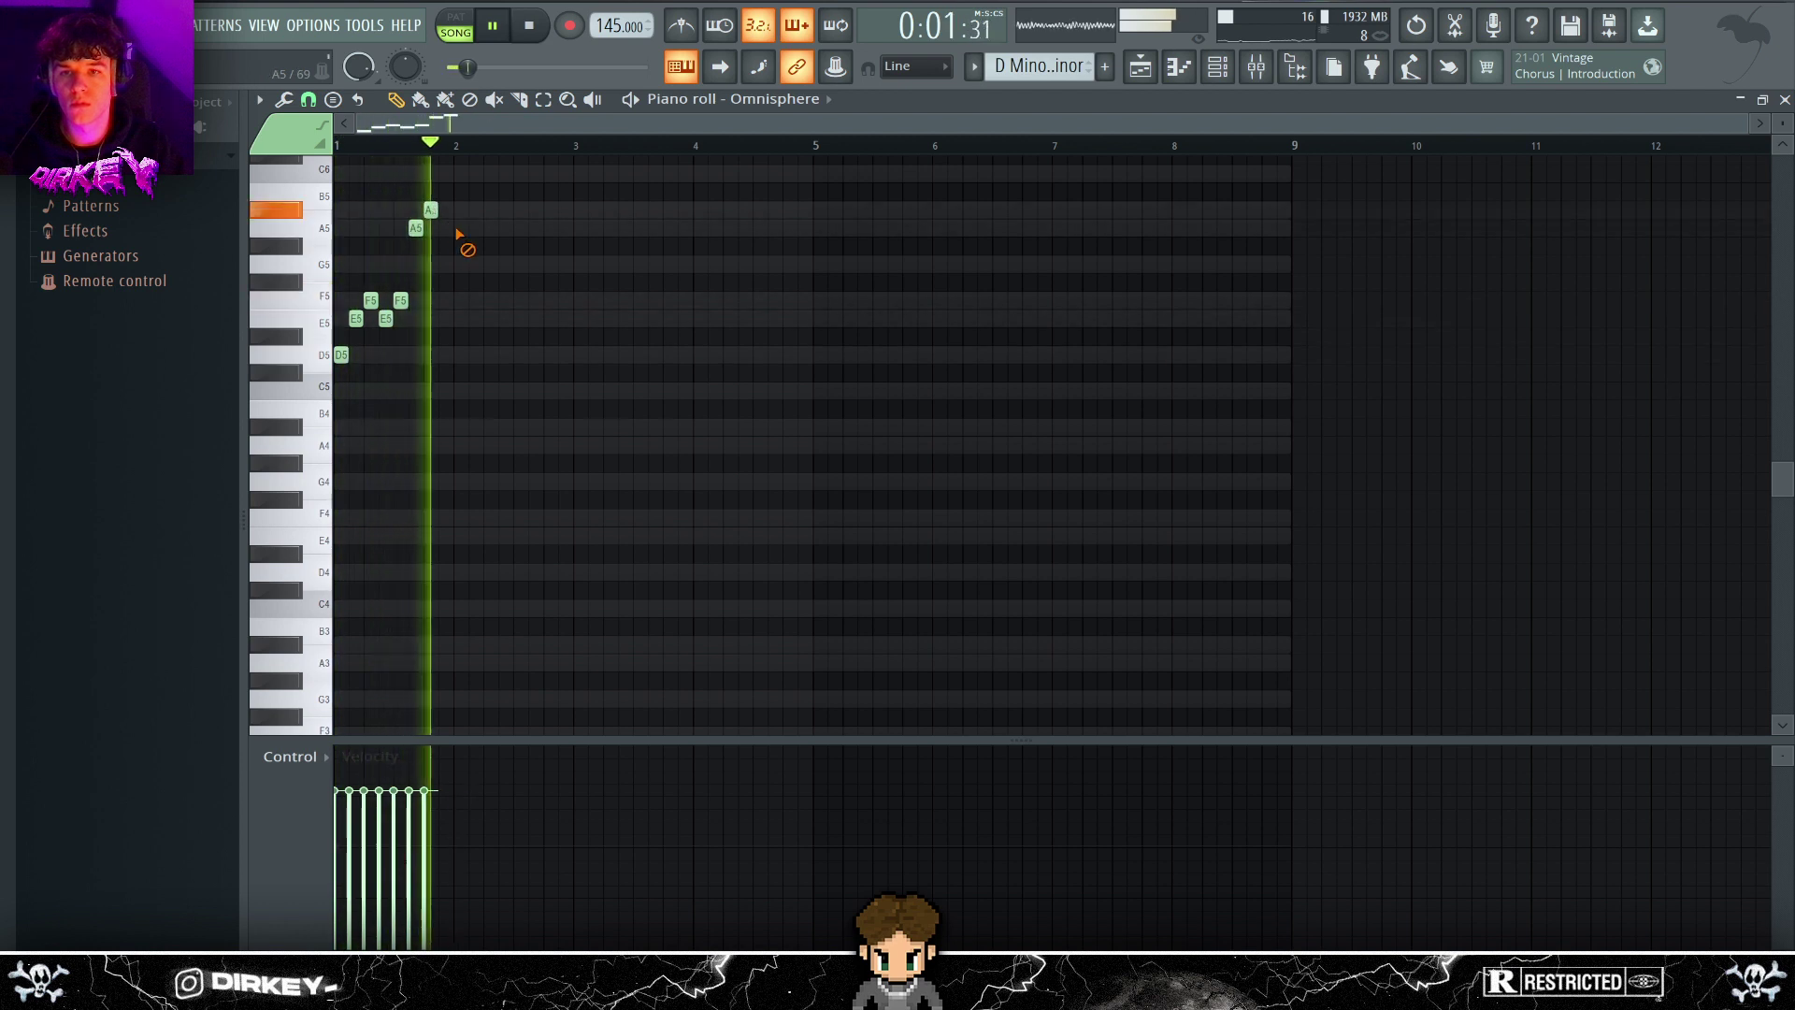
right_click(430, 209)
right_click(416, 228)
- Complete the bar 1 run with a short E5 and a held A5 above a one-bar D4 bass note
left_click(416, 318)
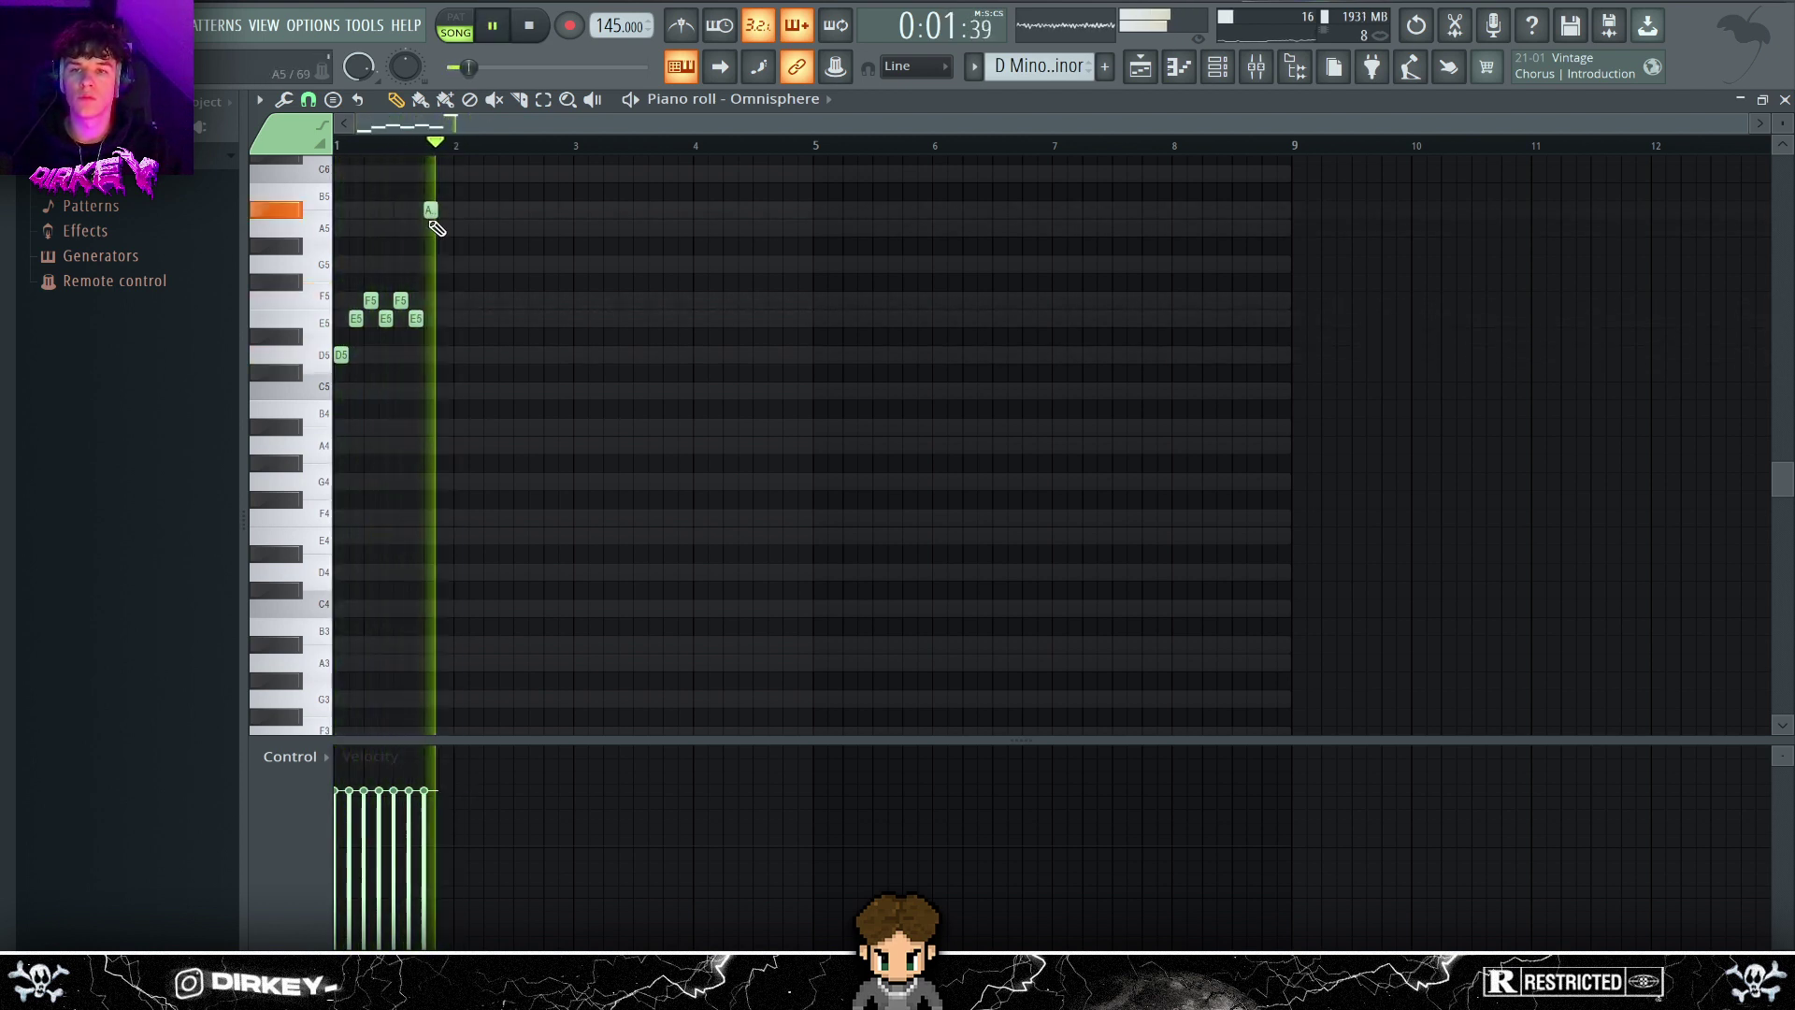
left_click(430, 228)
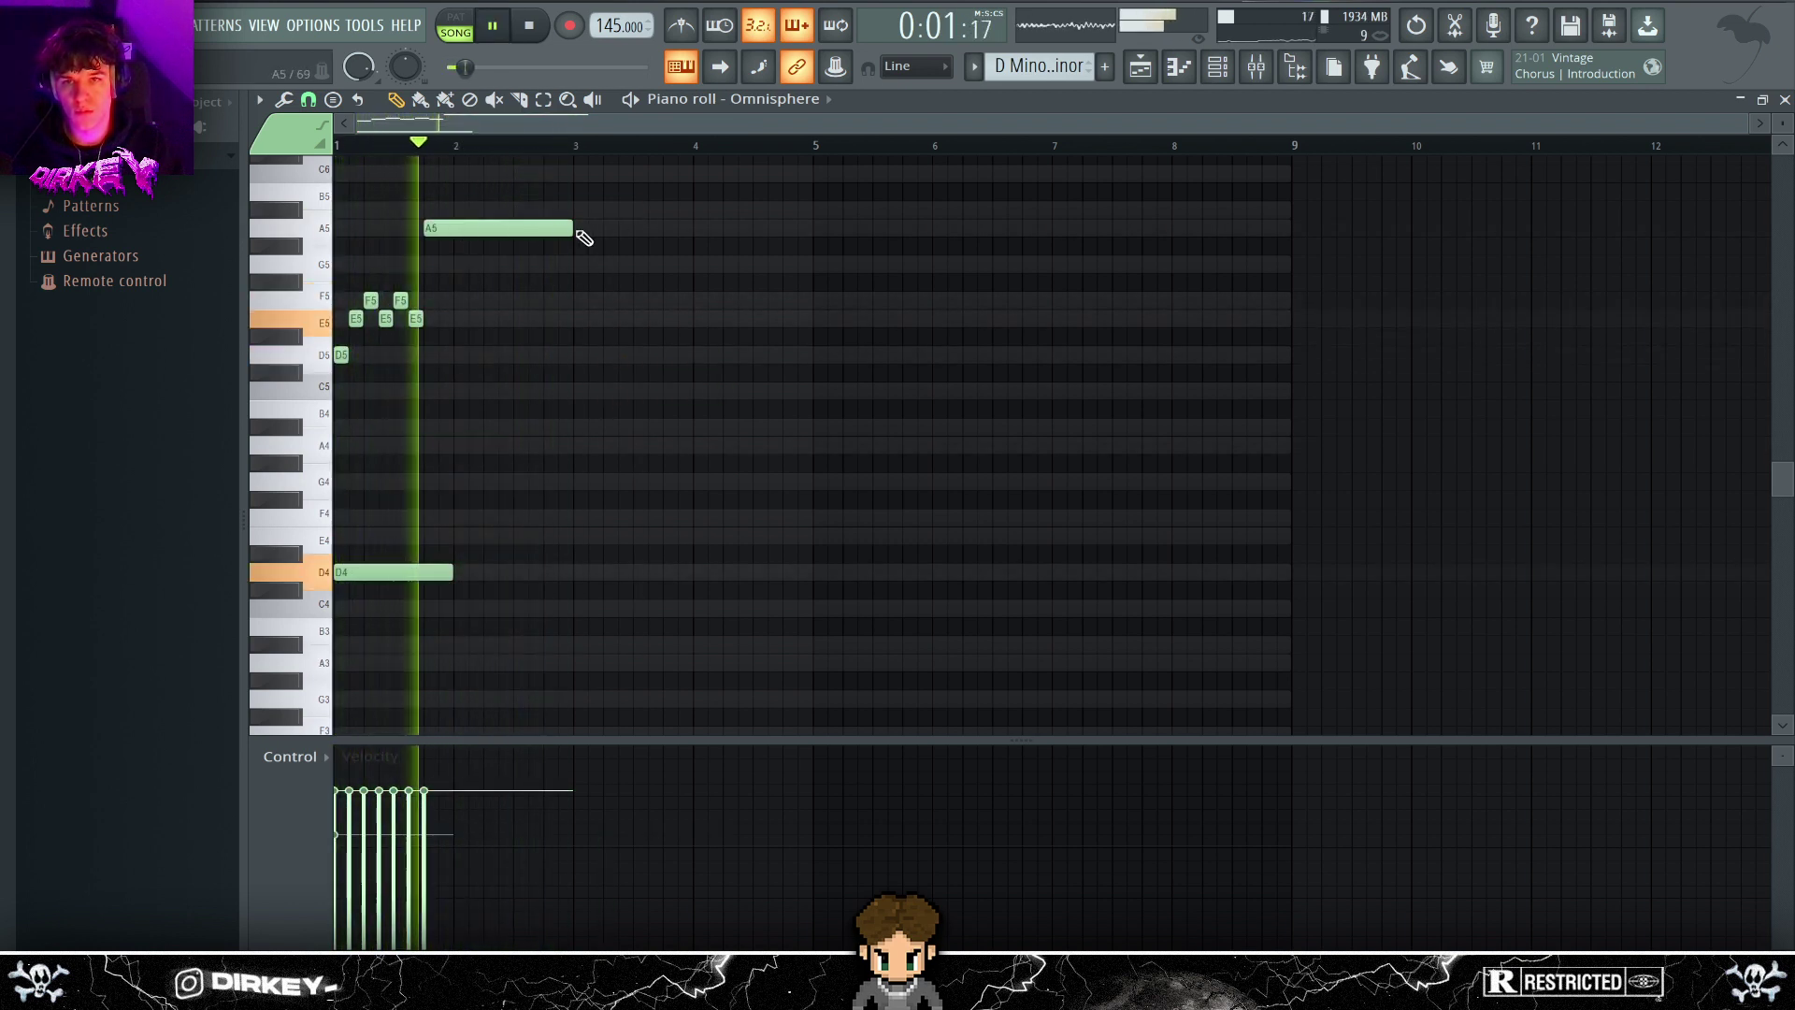
key("space")
- Replace the short E5 just before the A5 with a G5 and shorten the A5 to end with bar 1
left_click(400, 299)
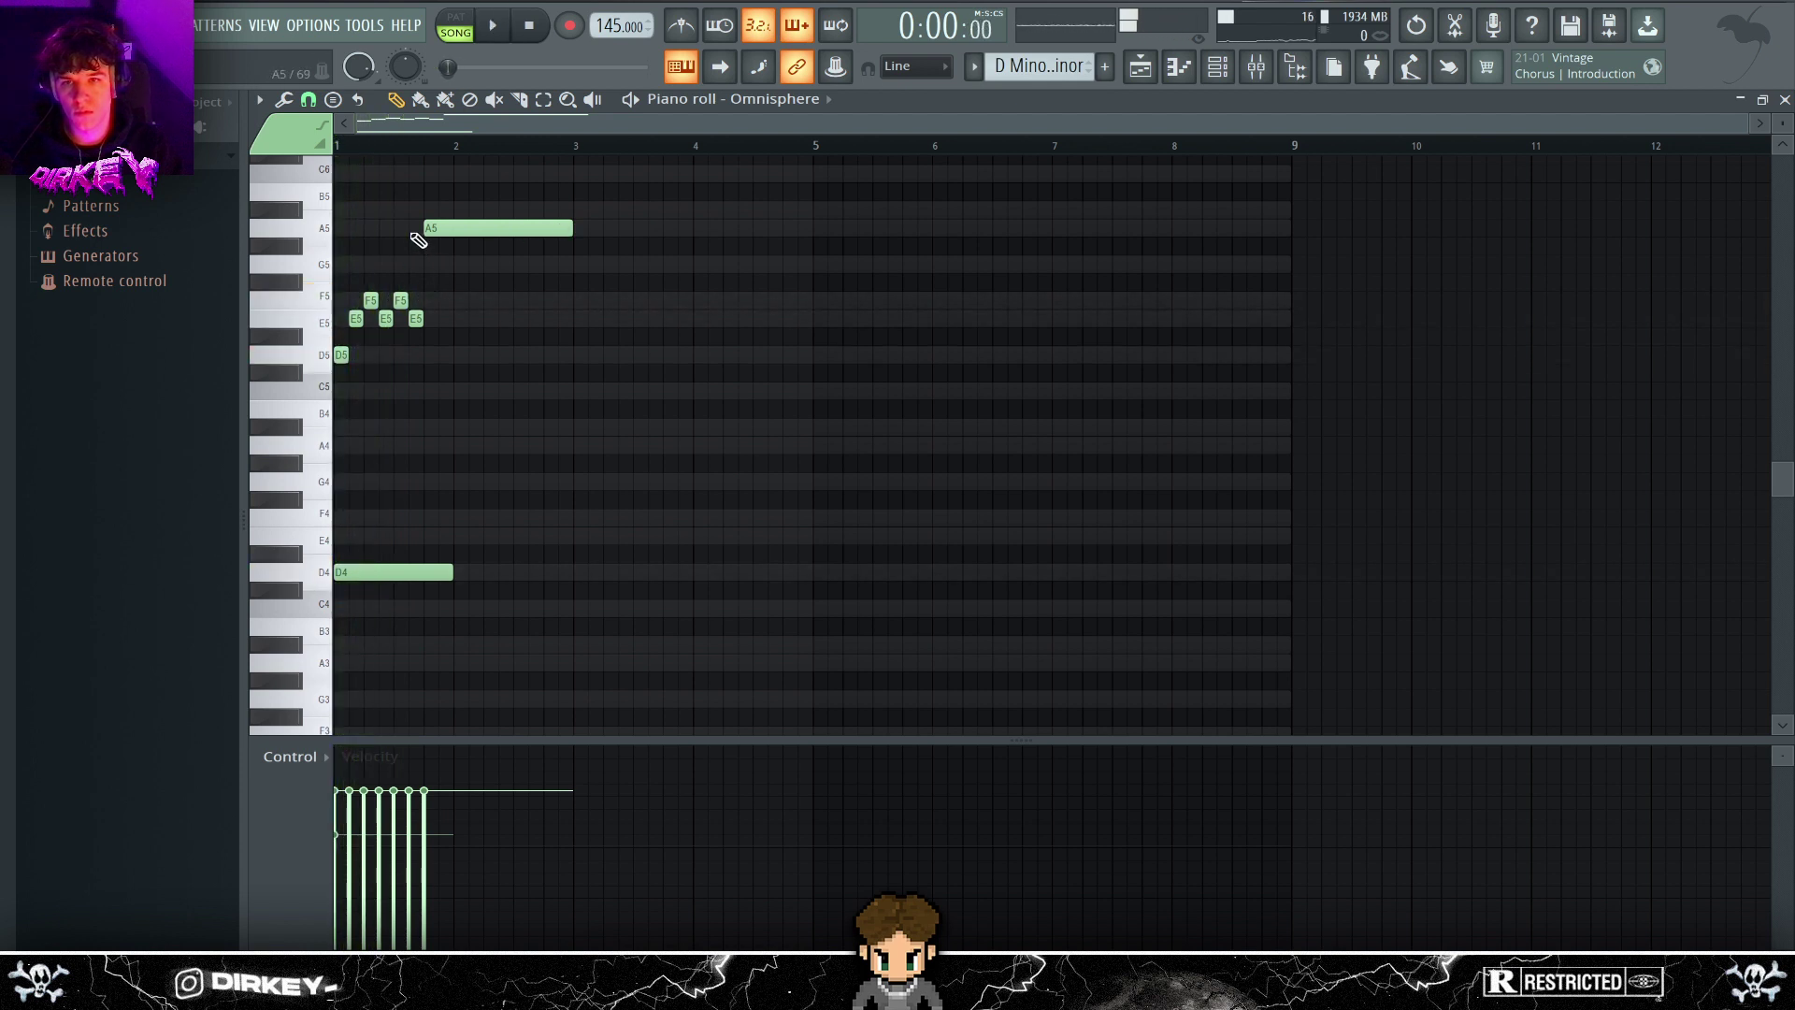
right_click(417, 318)
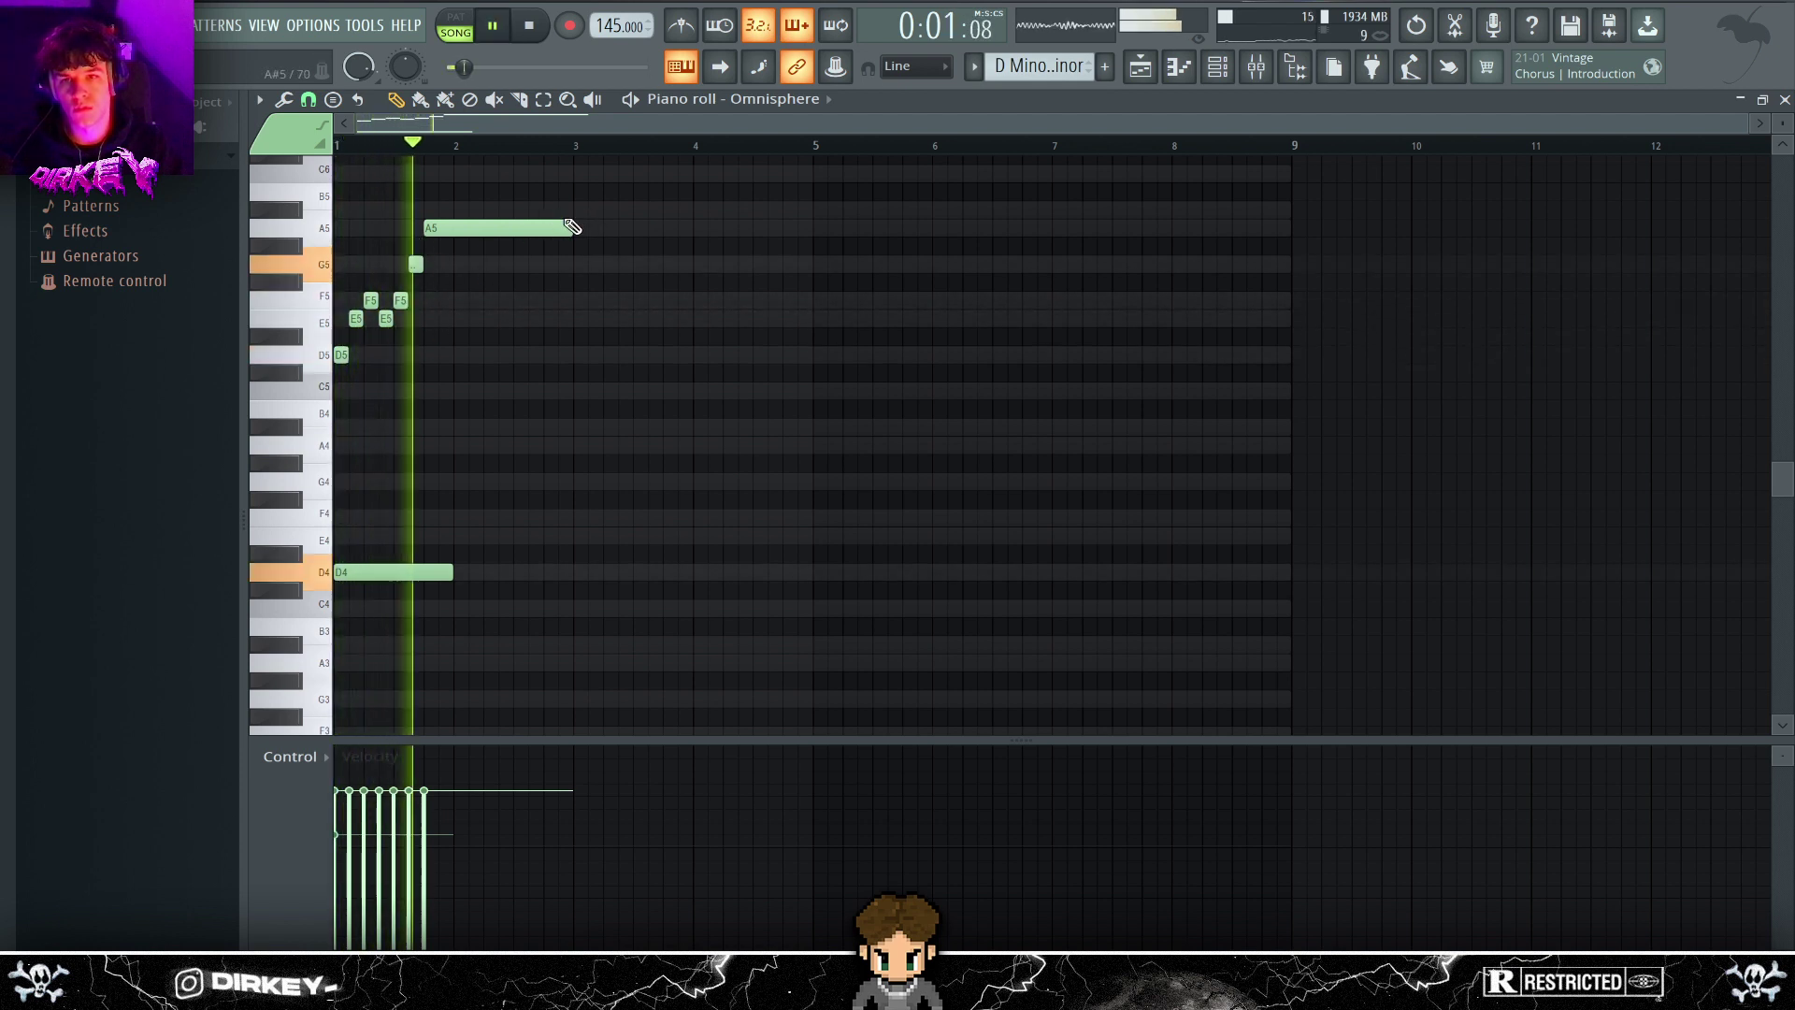
key("space")
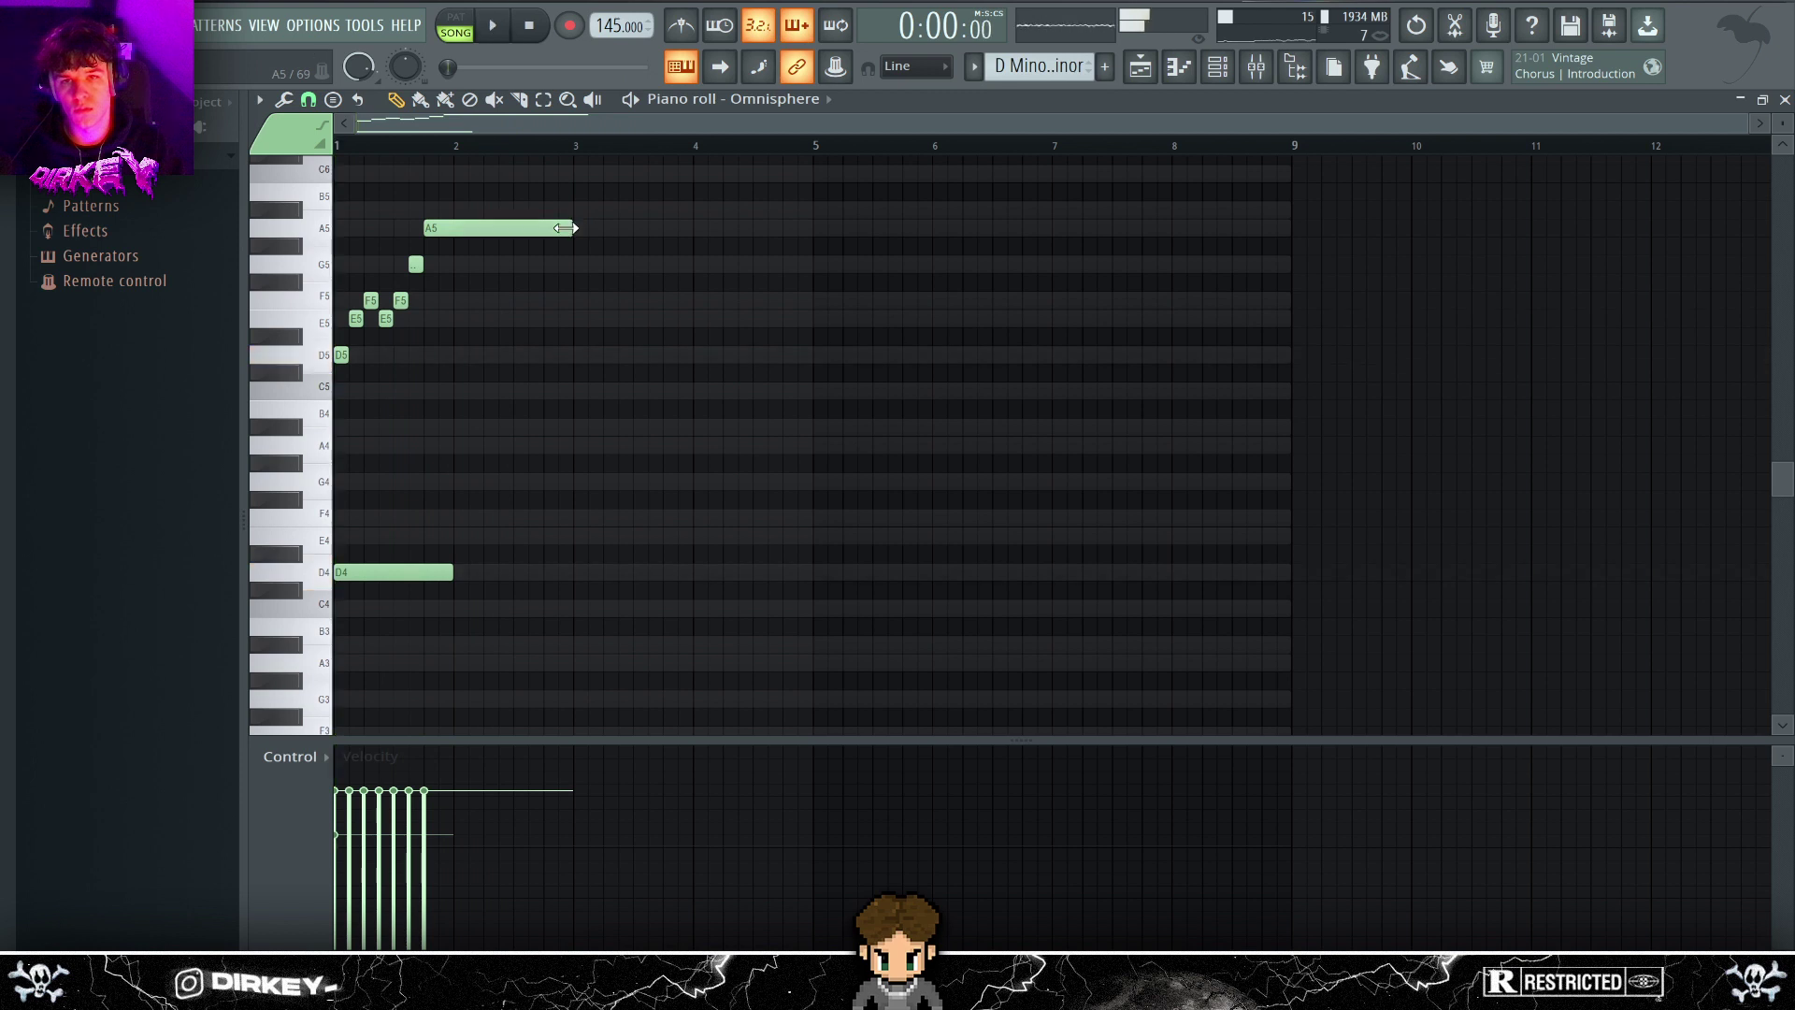
left_click_drag(436, 228, 453, 230)
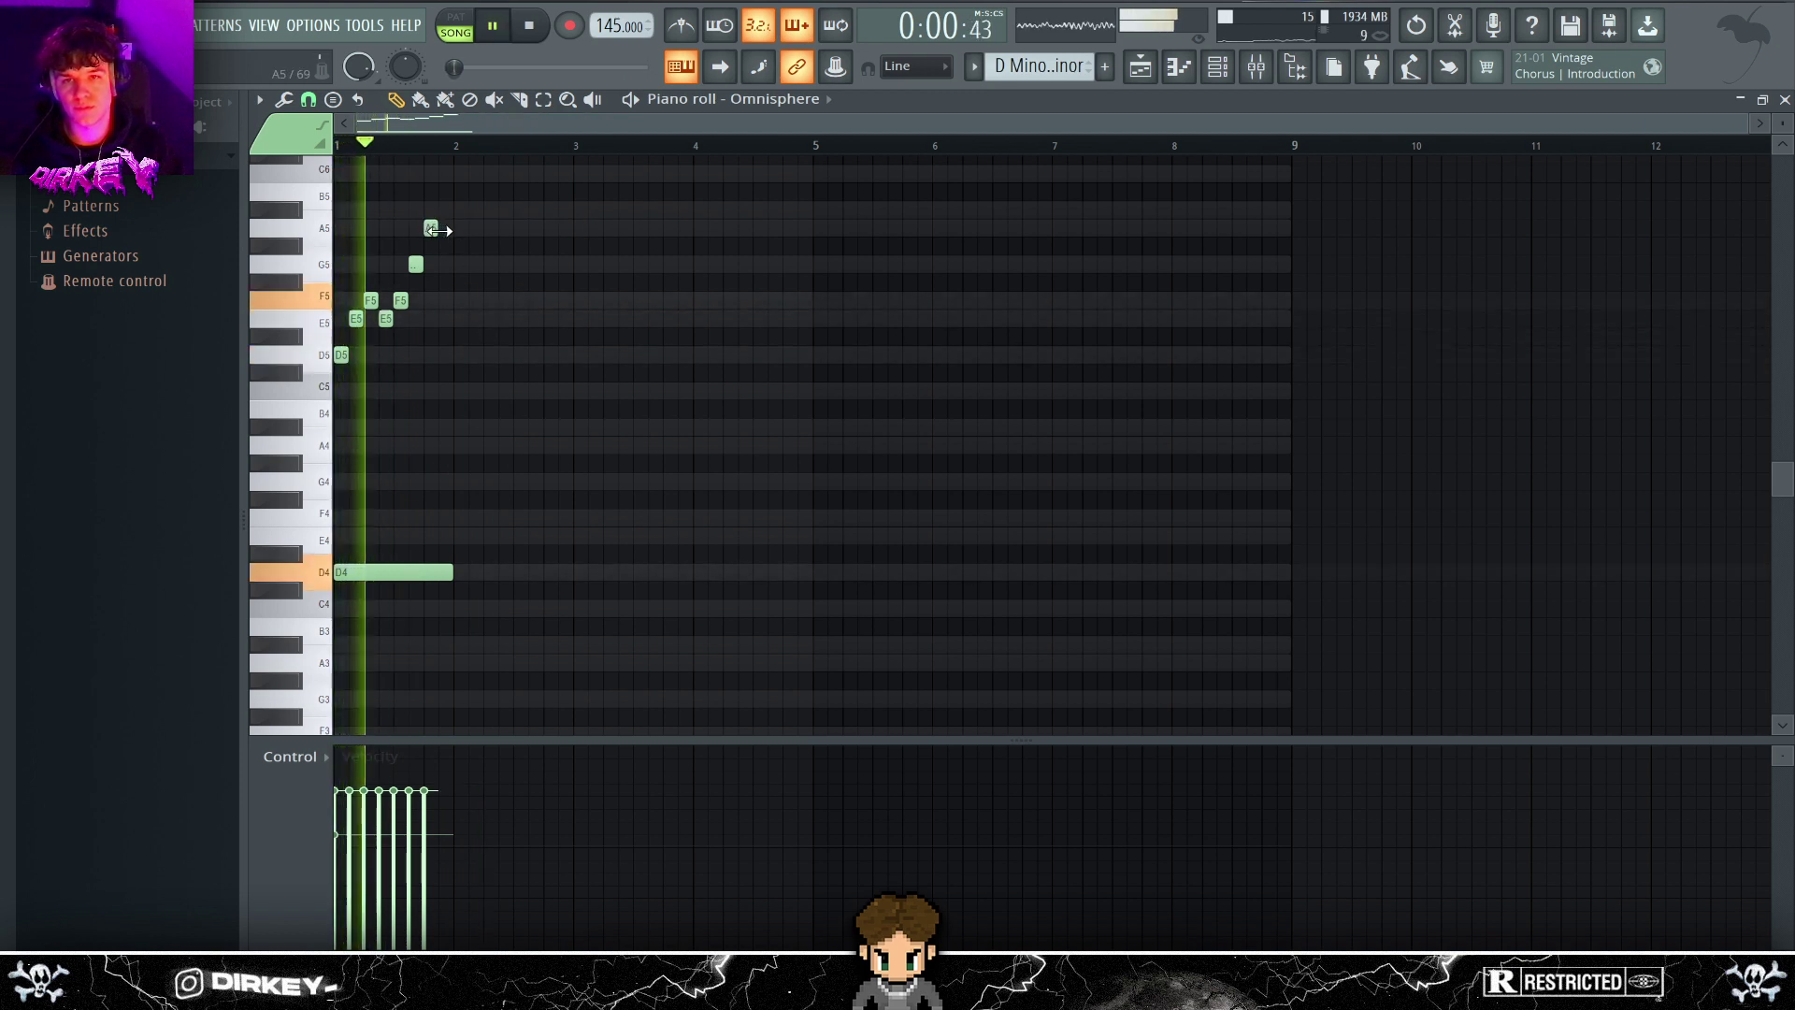
left_click(469, 320)
right_click(470, 320)
- Duplicate all the bar 1 notes and position the copy at the start of bar 3
key("ctrl+a")
key("ctrl+b")
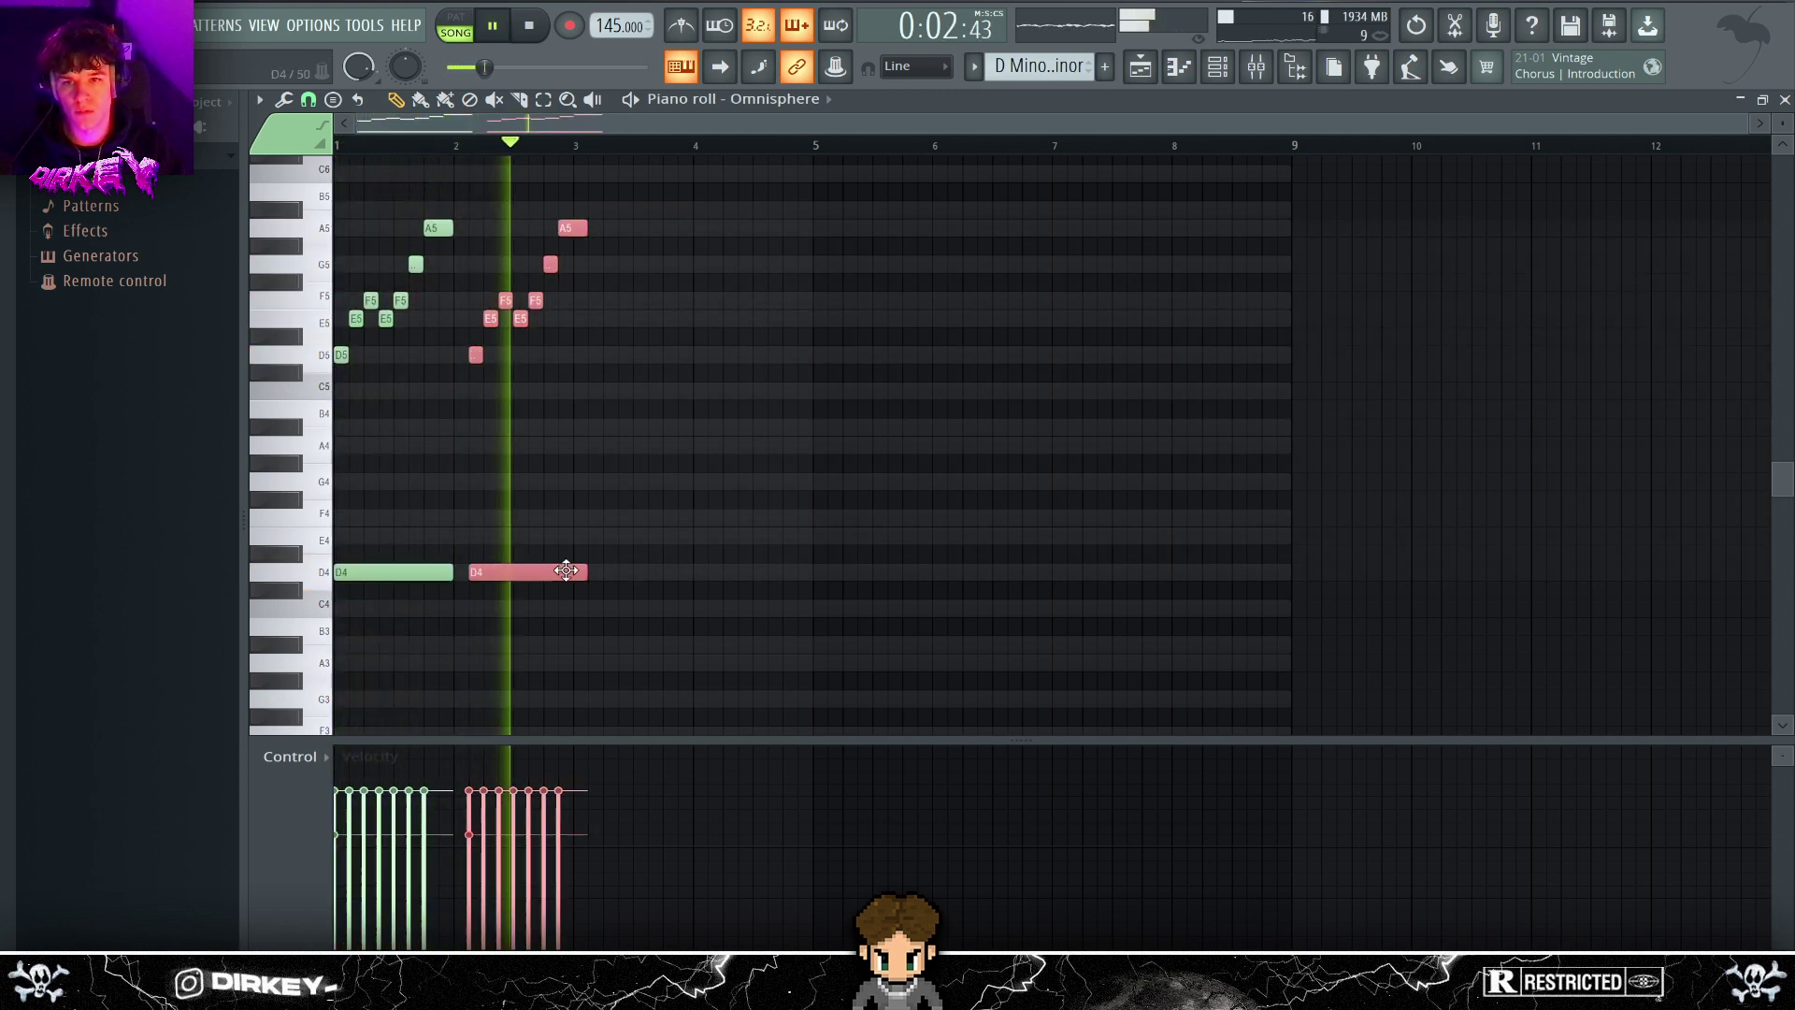
left_click(661, 505)
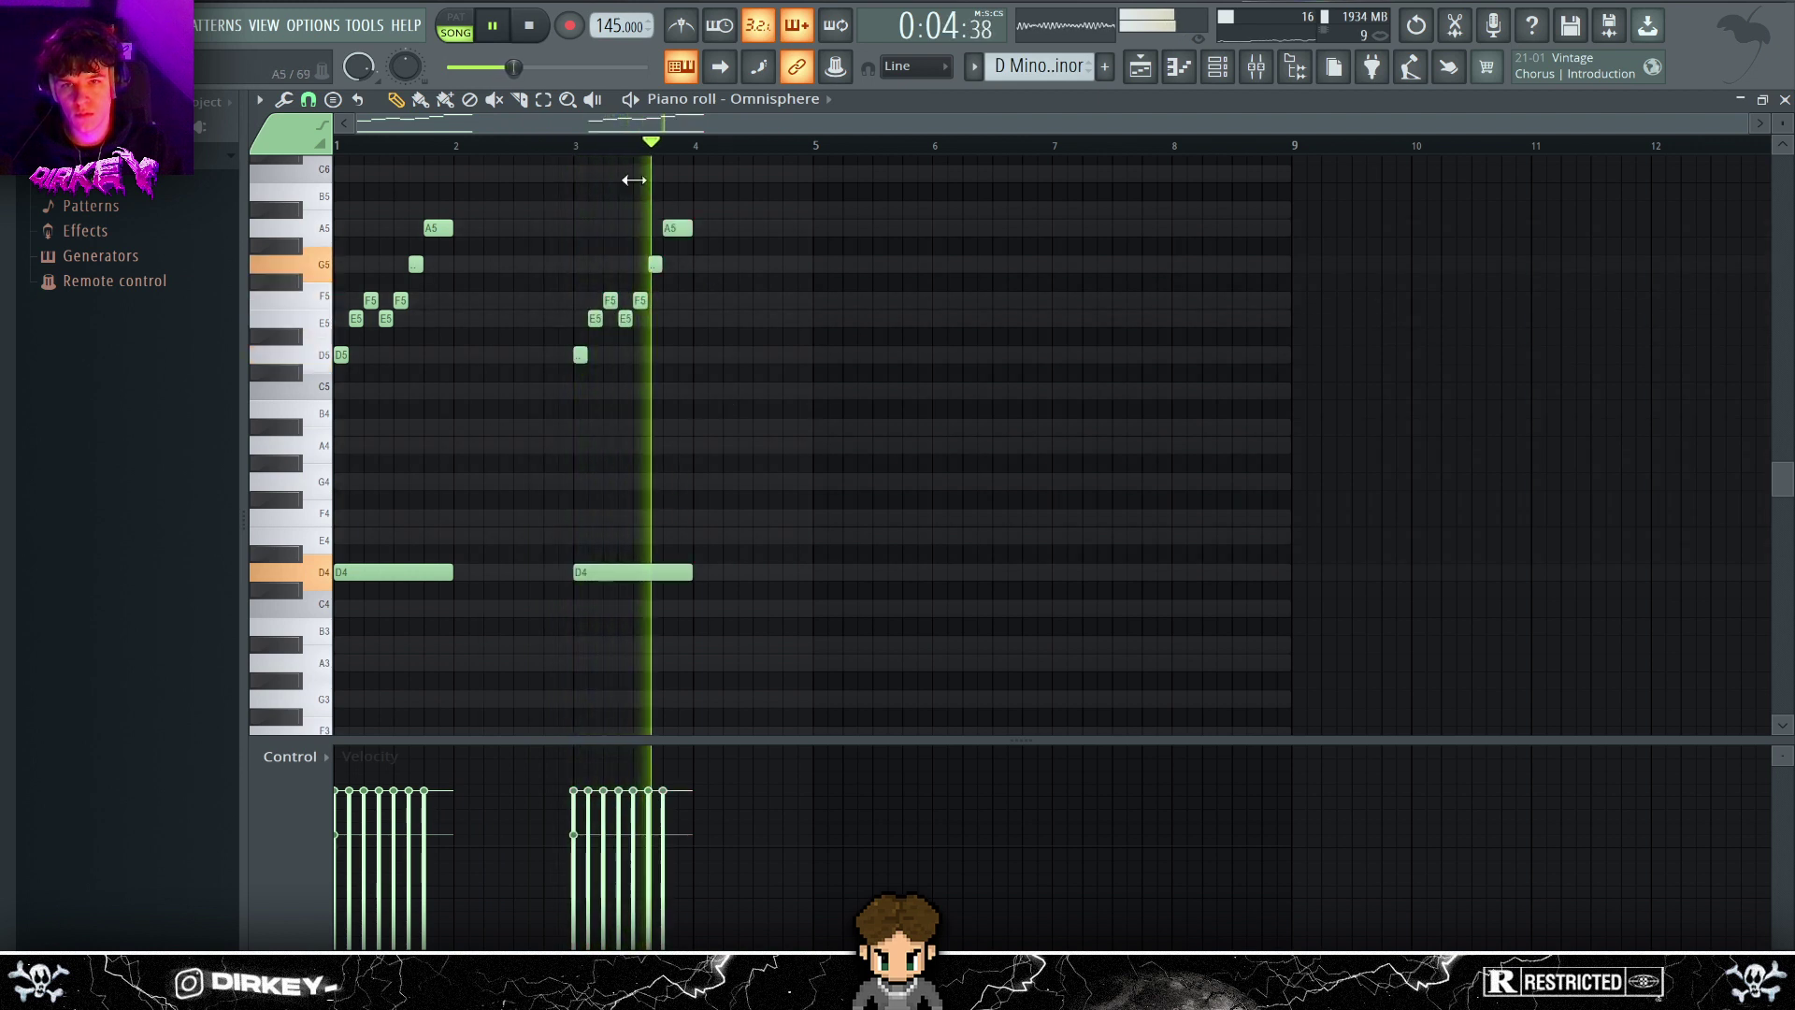
- Lower the final A5 of the bar 3 phrase to D5 and play the result
key("space")
left_click_drag(676, 229, 677, 321)
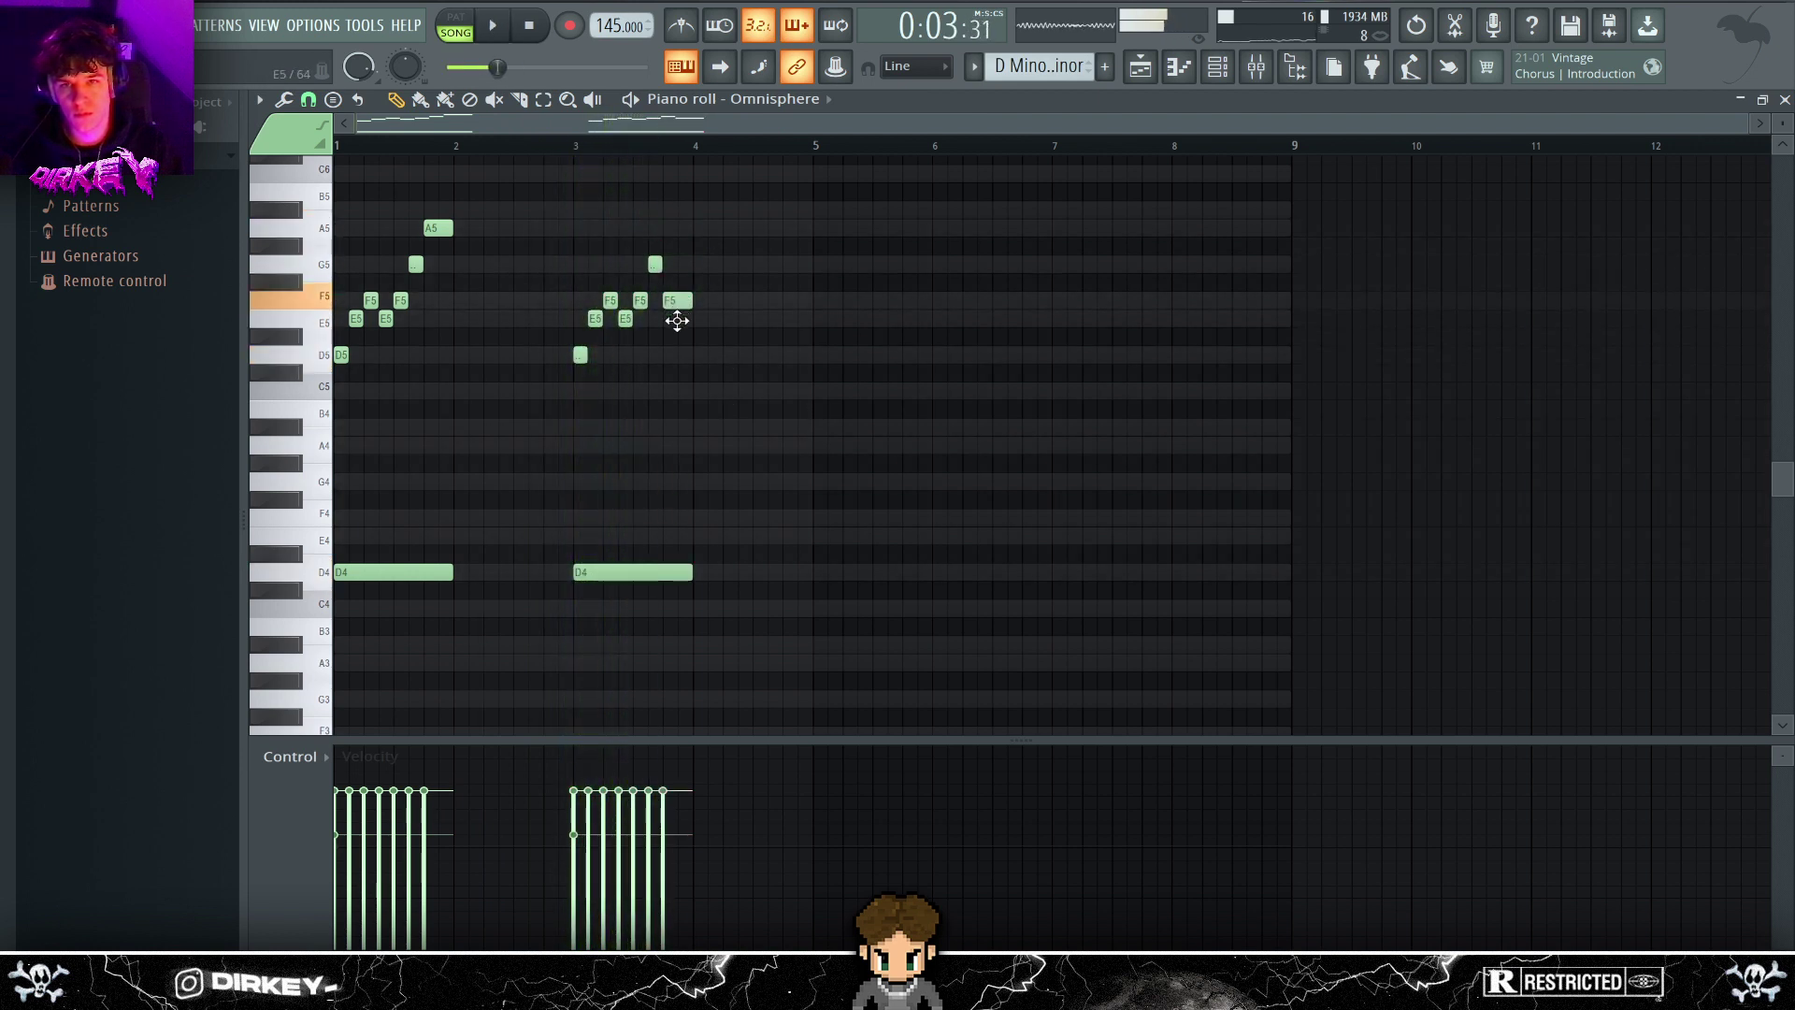
key("space")
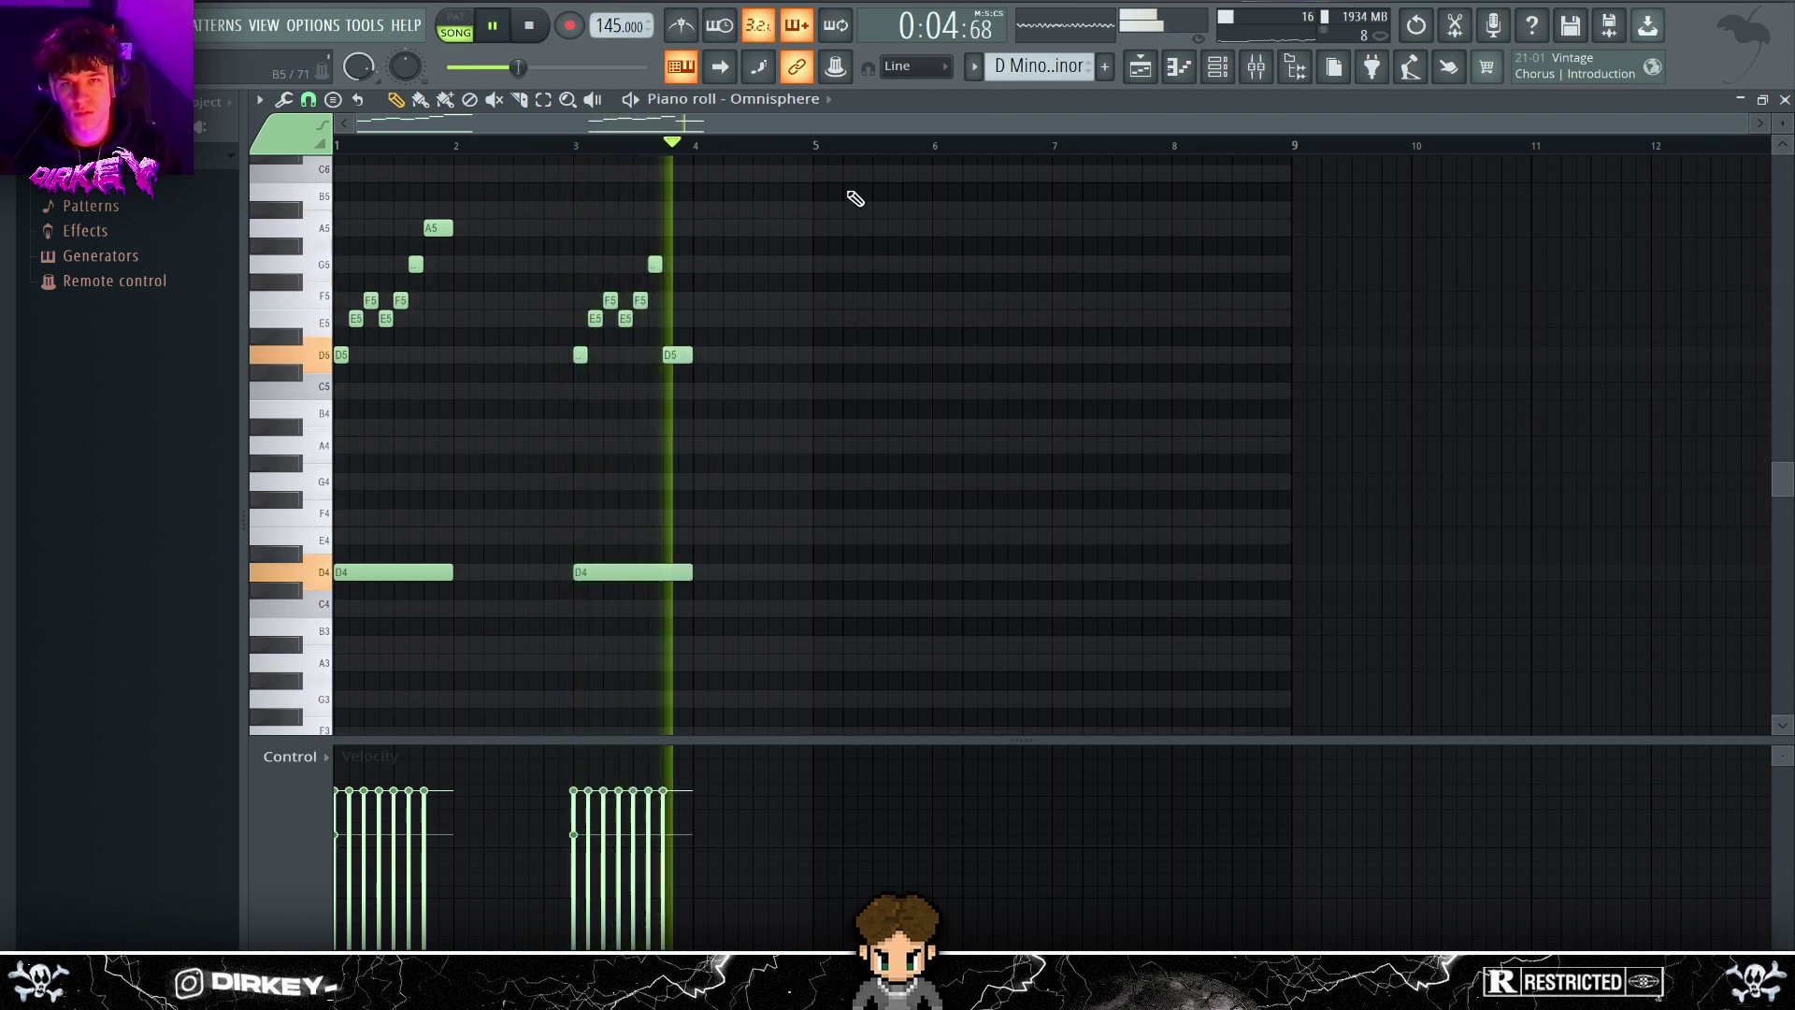
- Duplicate the bars 1 to 4 phrase into bars 5 to 8 and play from bar 5
key("ctrl+b")
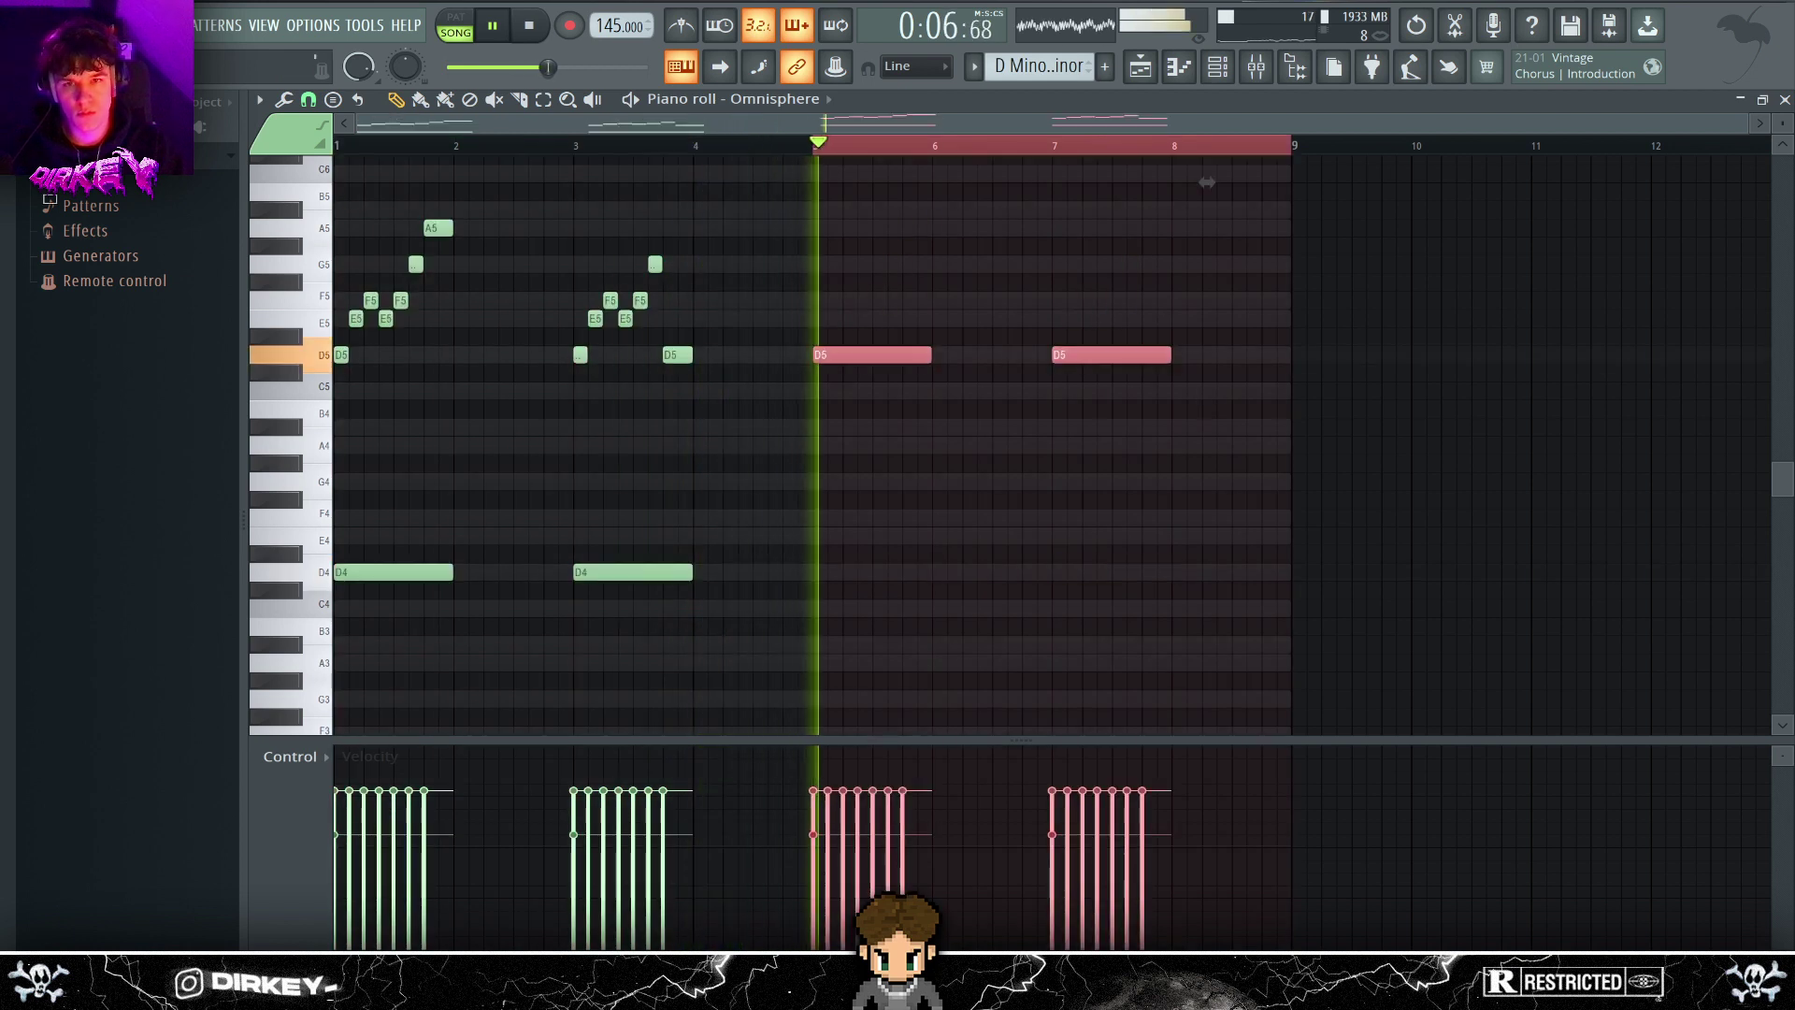
left_click(829, 145)
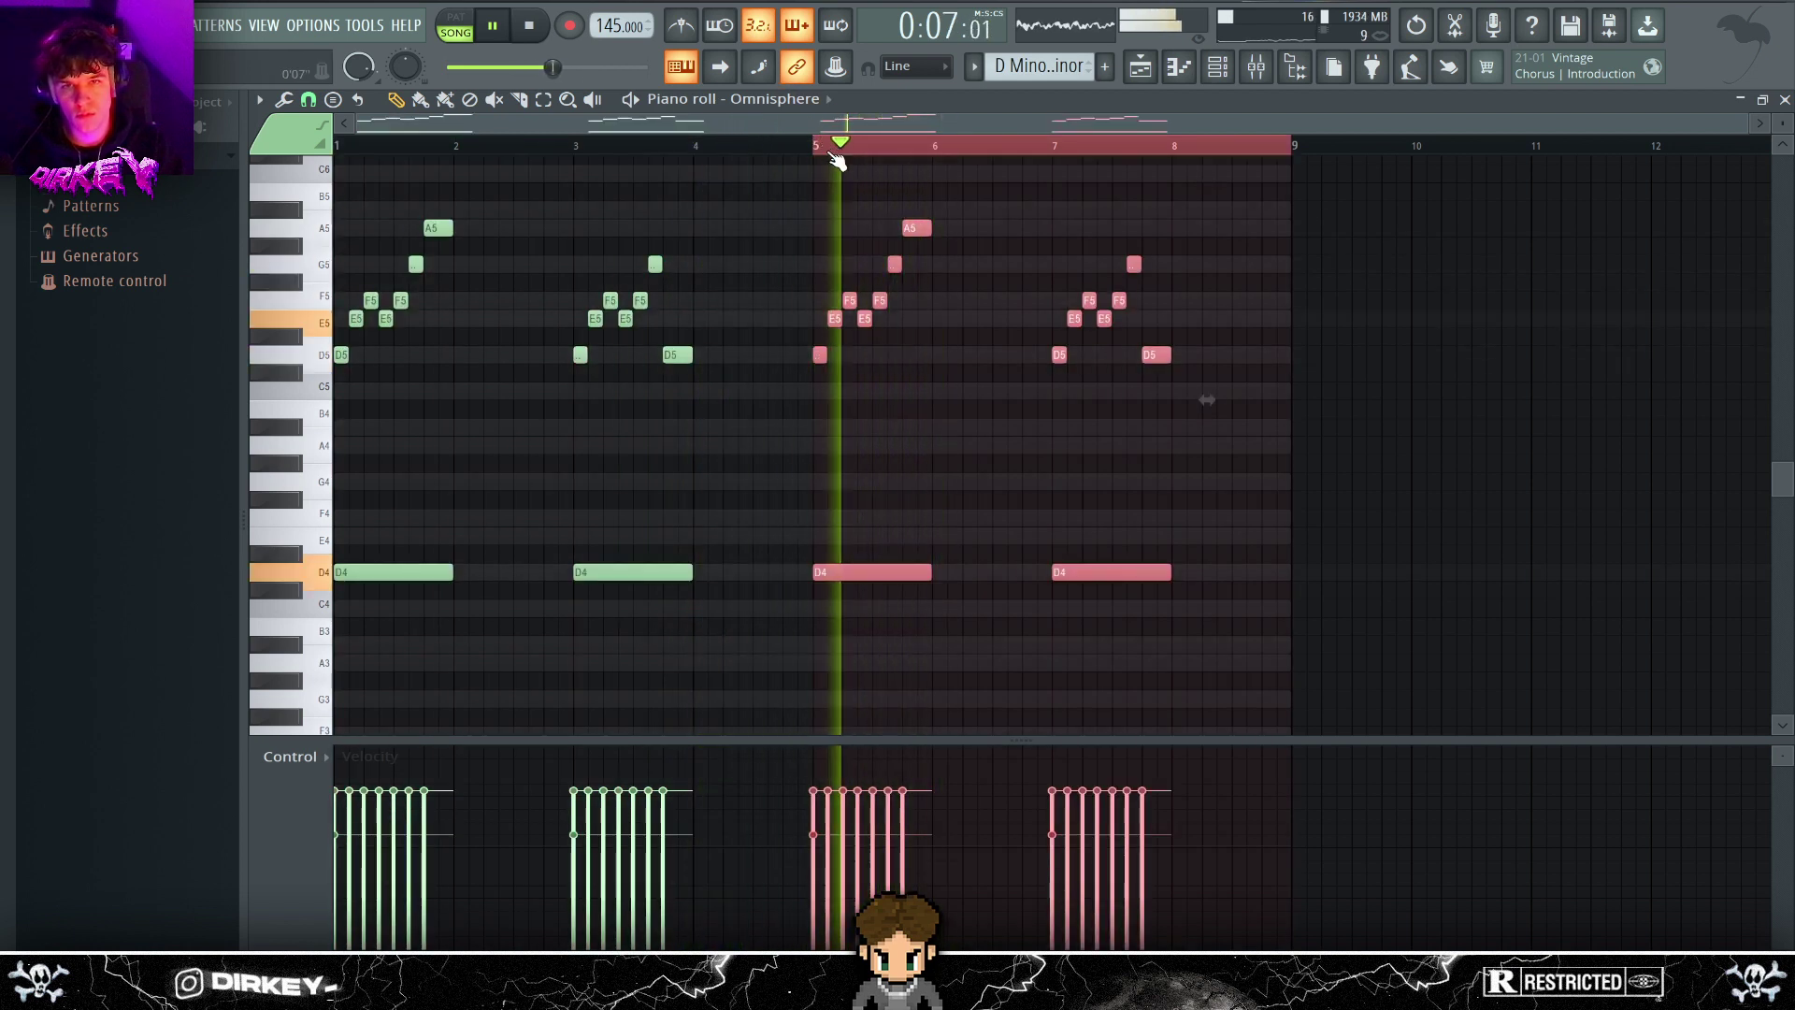
left_click(993, 233)
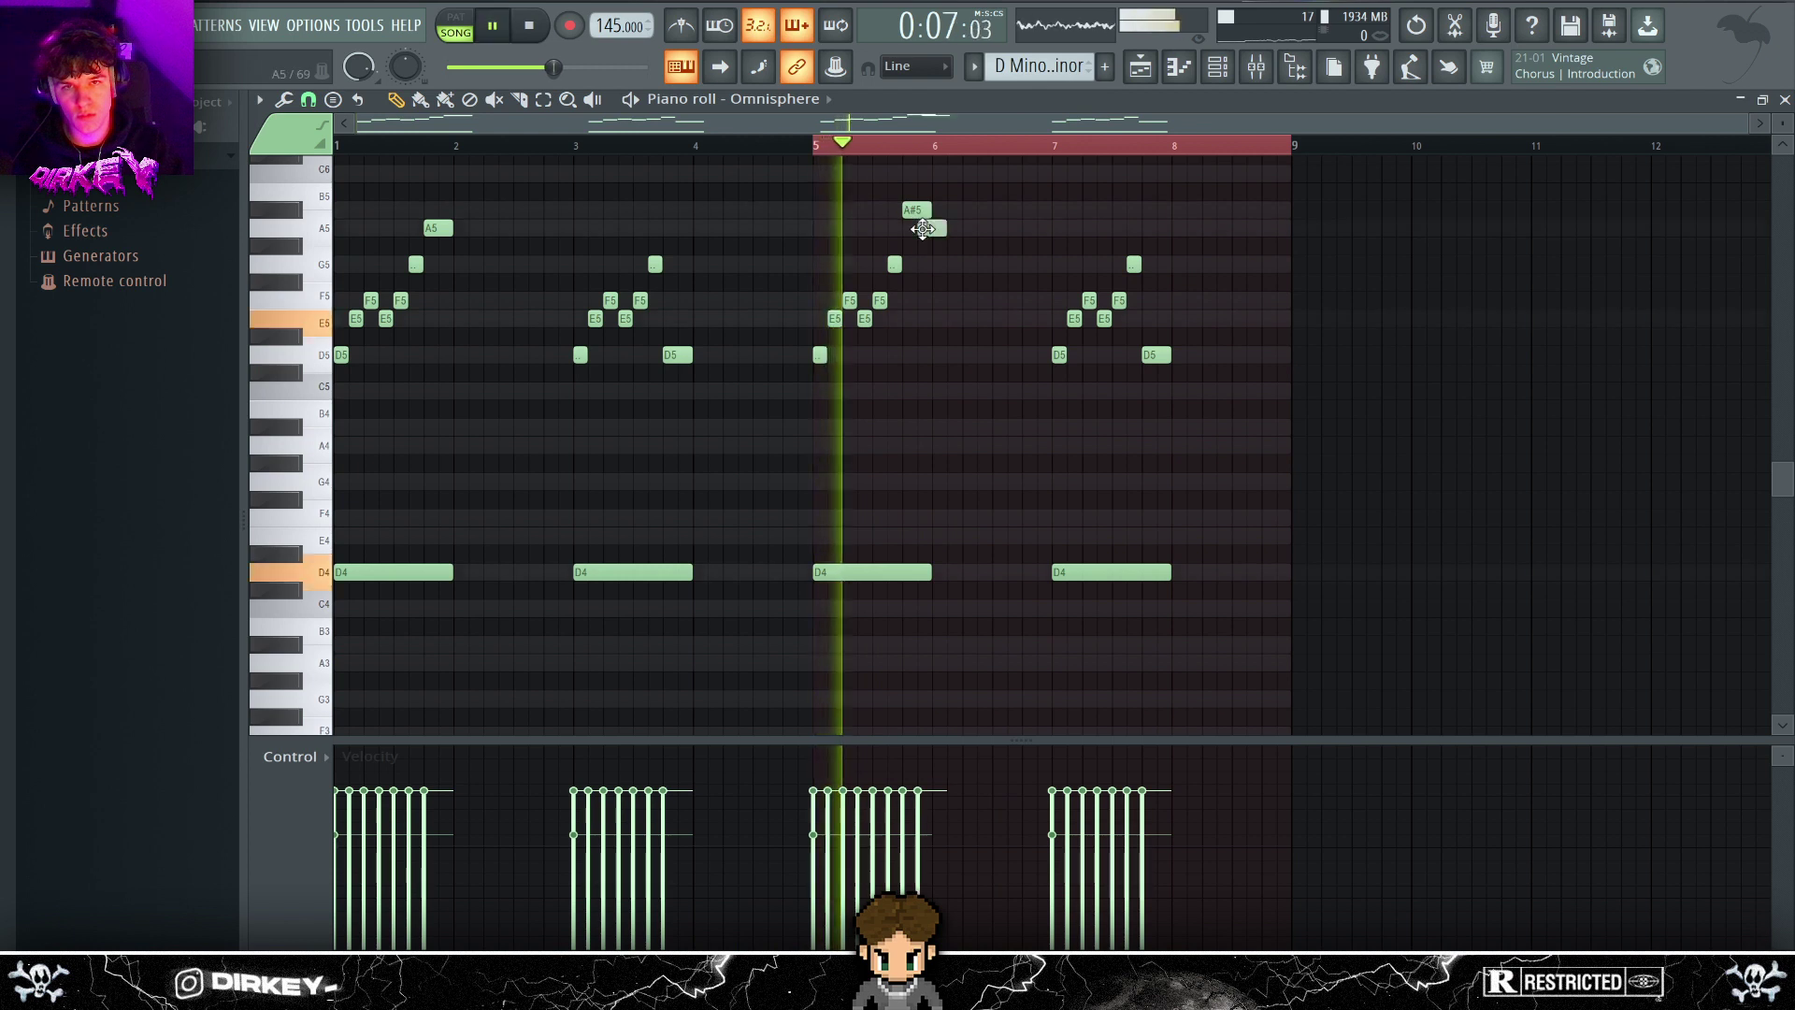
- Try ending the bar 5 run with A5, A#5, A5 and a held D6 as a higher variation
left_click_drag(931, 211, 916, 208)
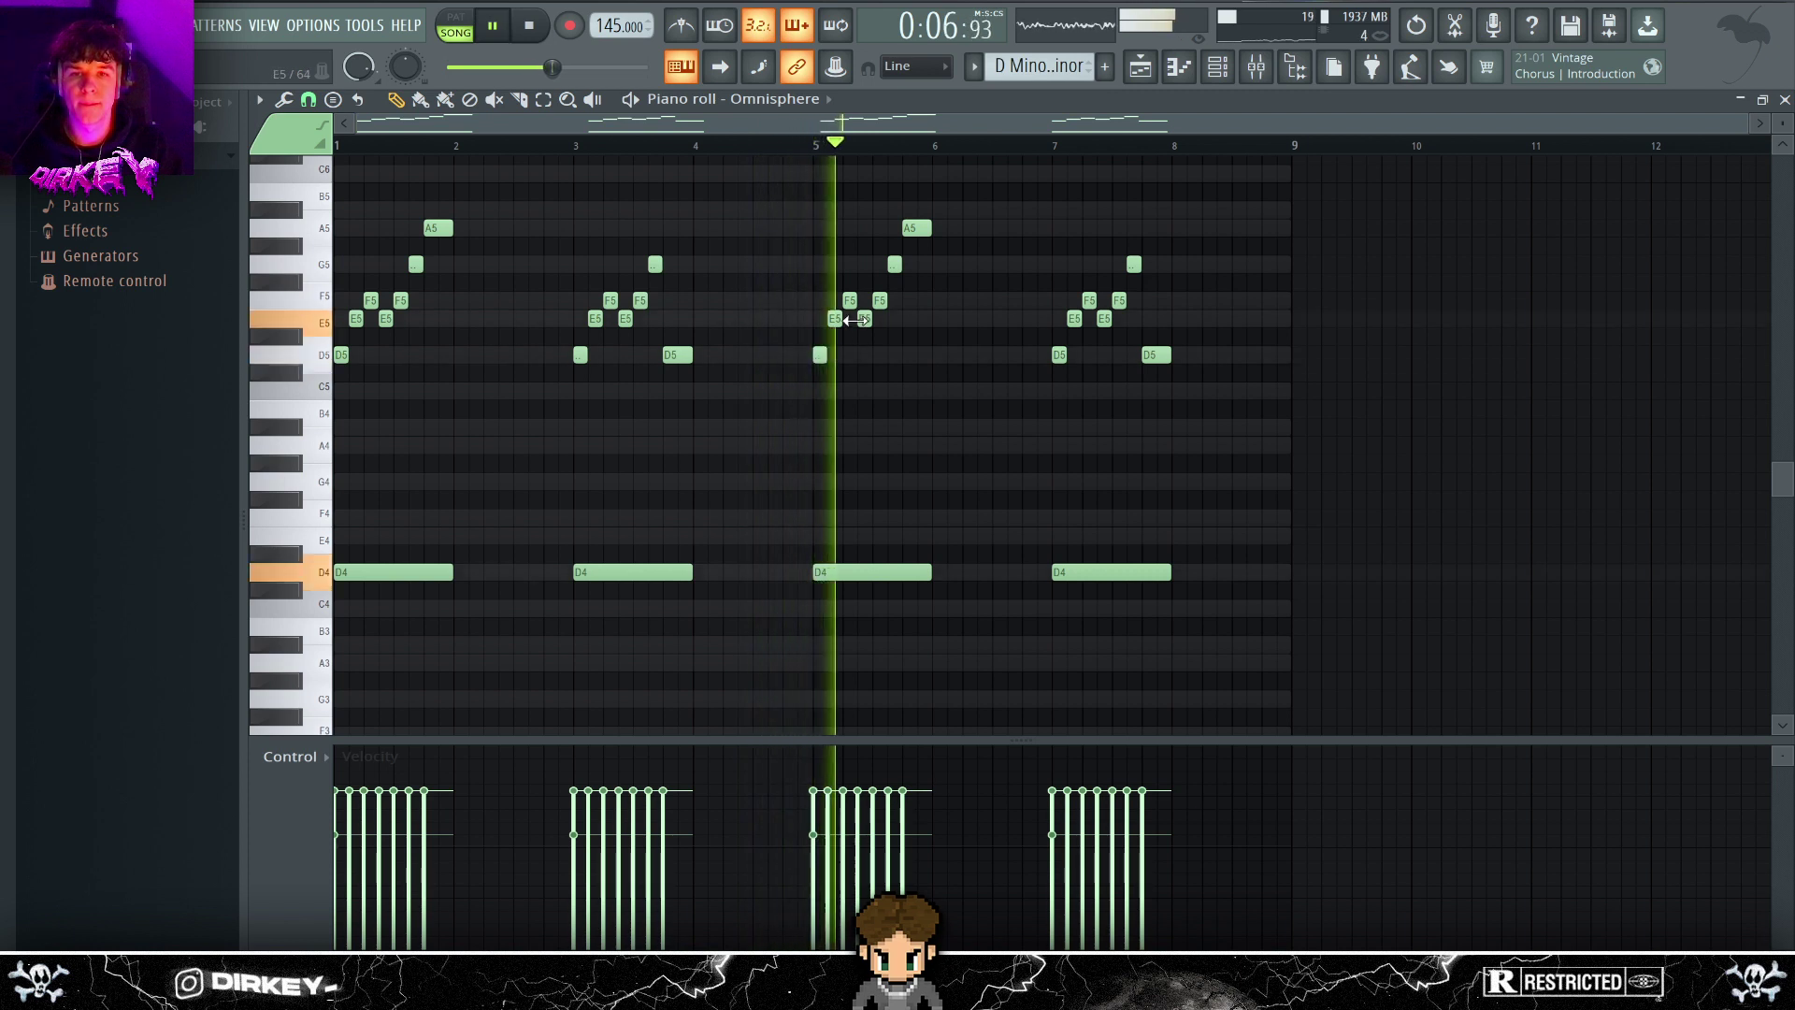
left_click_drag(864, 318, 864, 227)
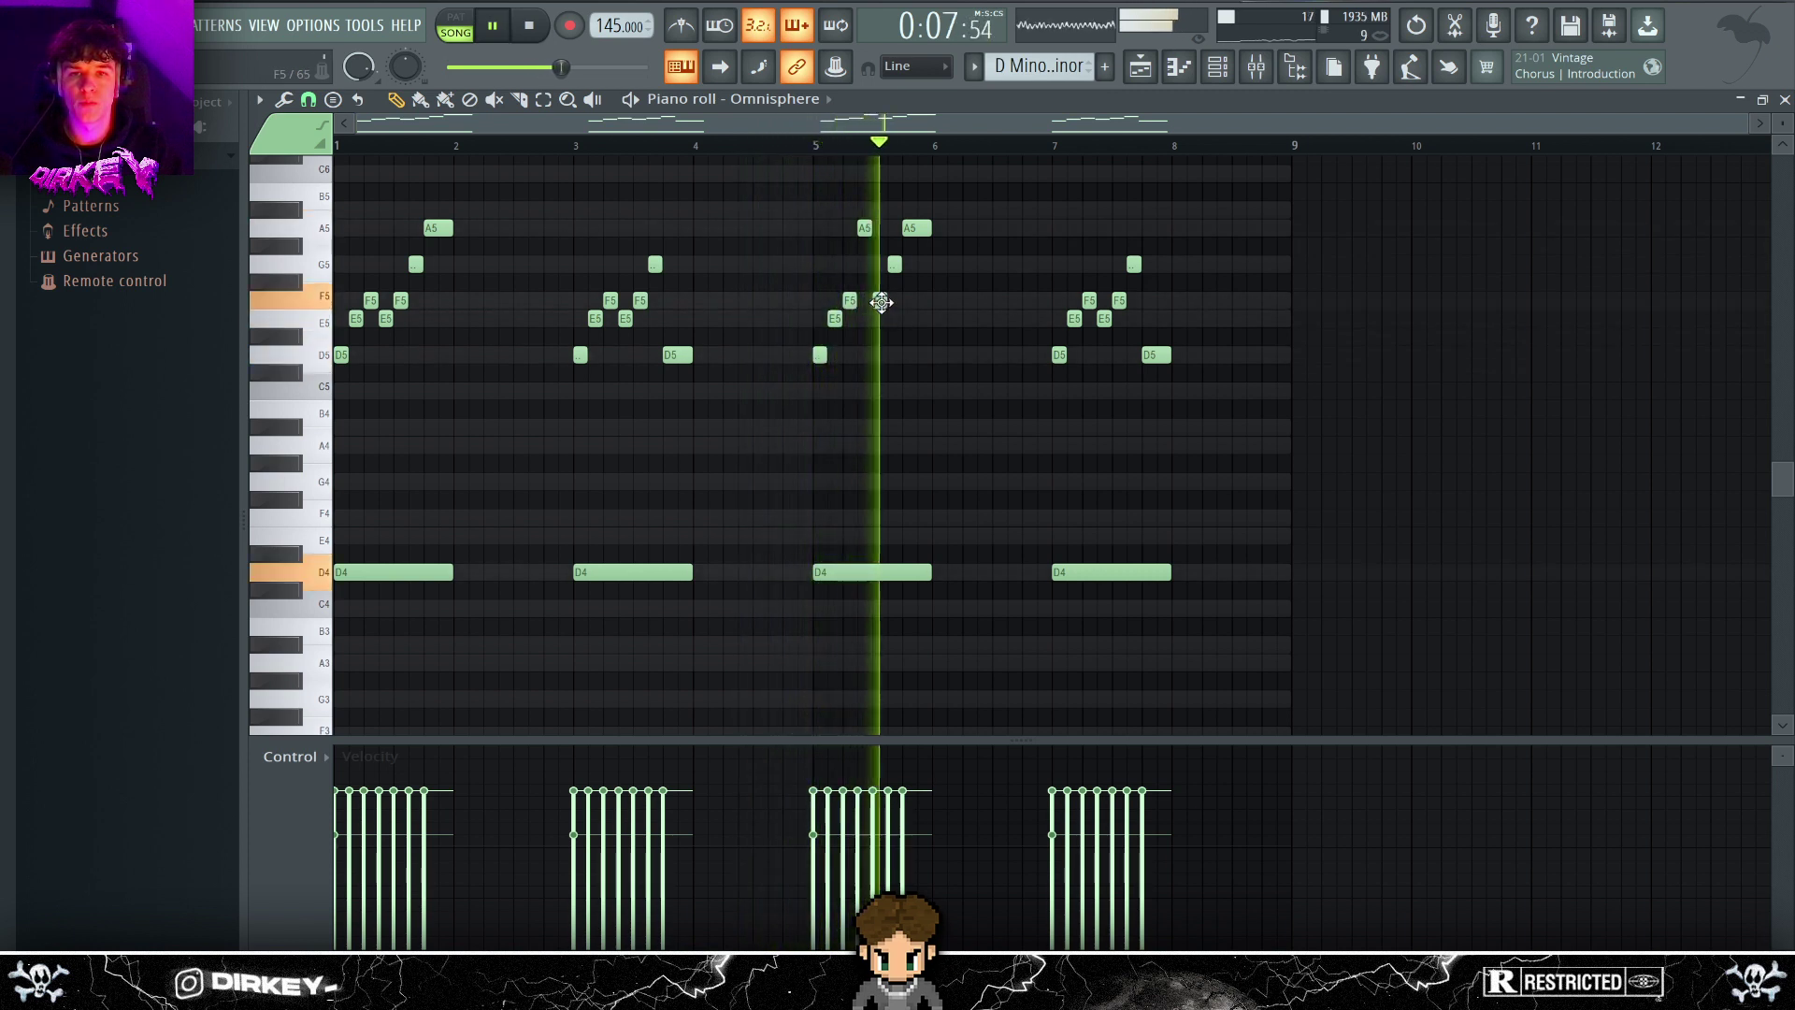
key("space")
left_click_drag(881, 302, 913, 169)
key("space")
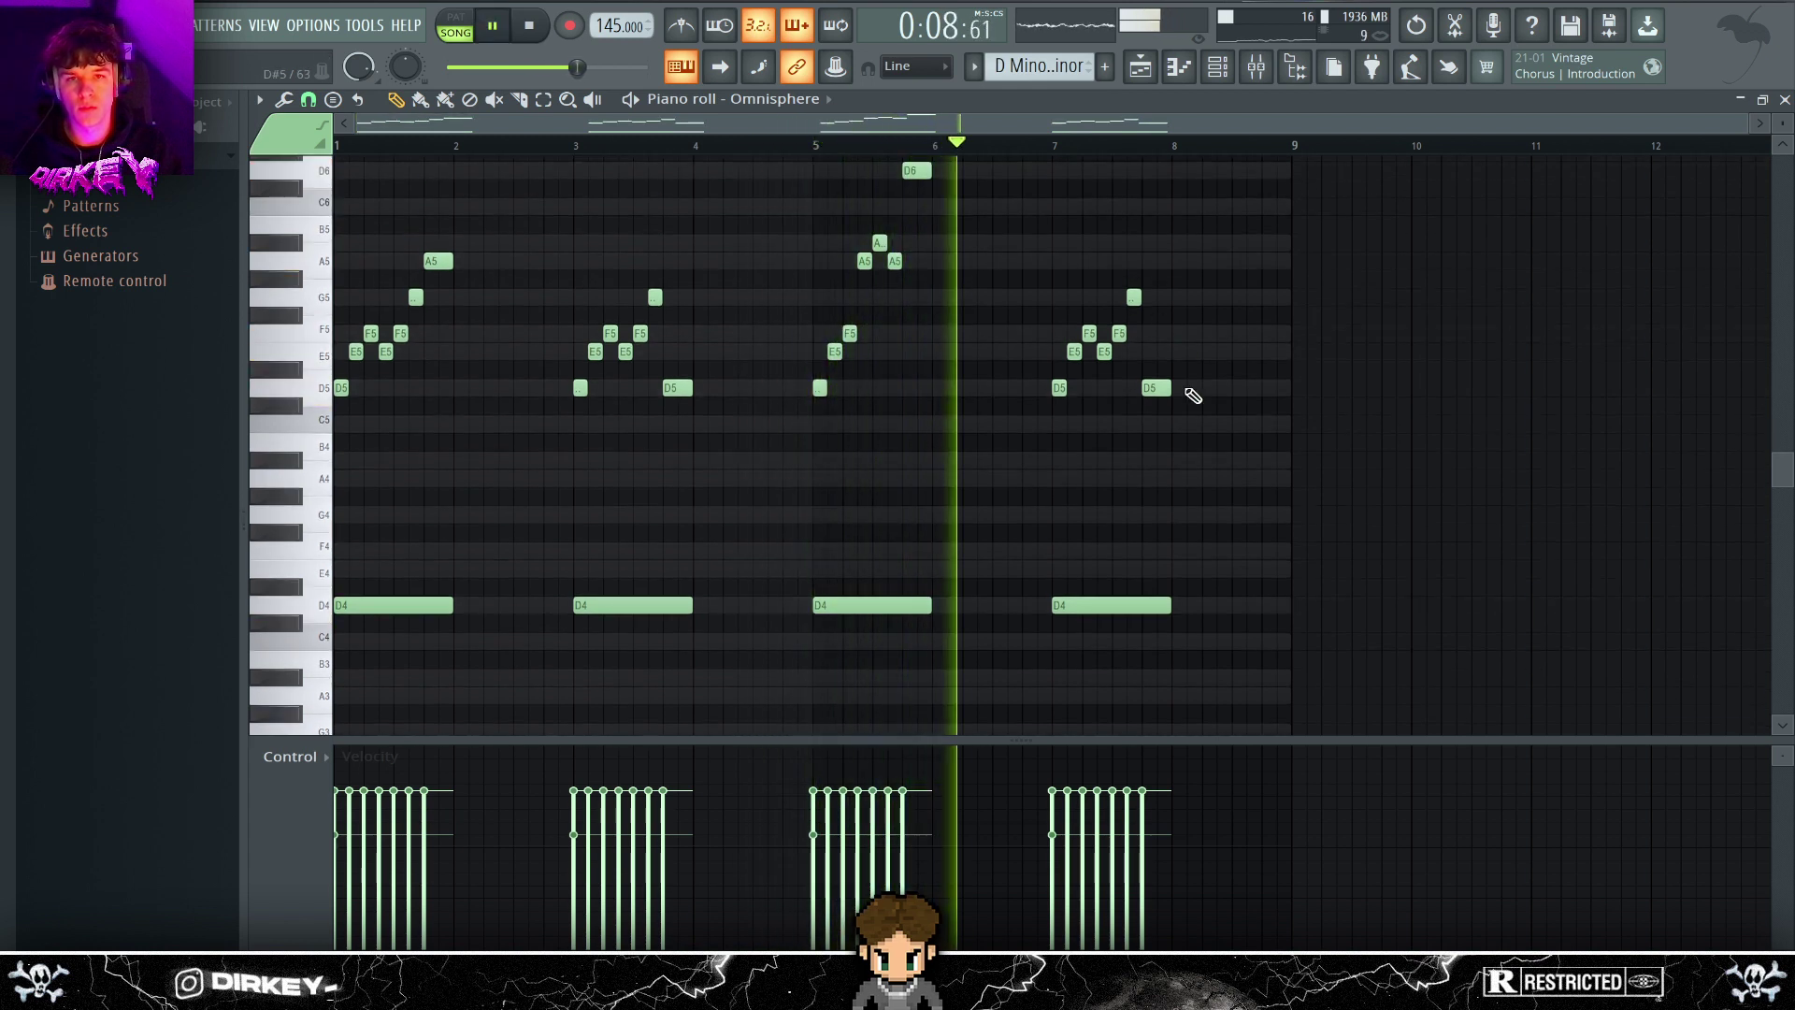
- Replace the melody notes above the bass in bars 5 to 8 with a fresh copy of the first four bars' melody
left_click_drag(1193, 396, 829, 159)
key("Delete")
left_click_drag(701, 460, 333, 275)
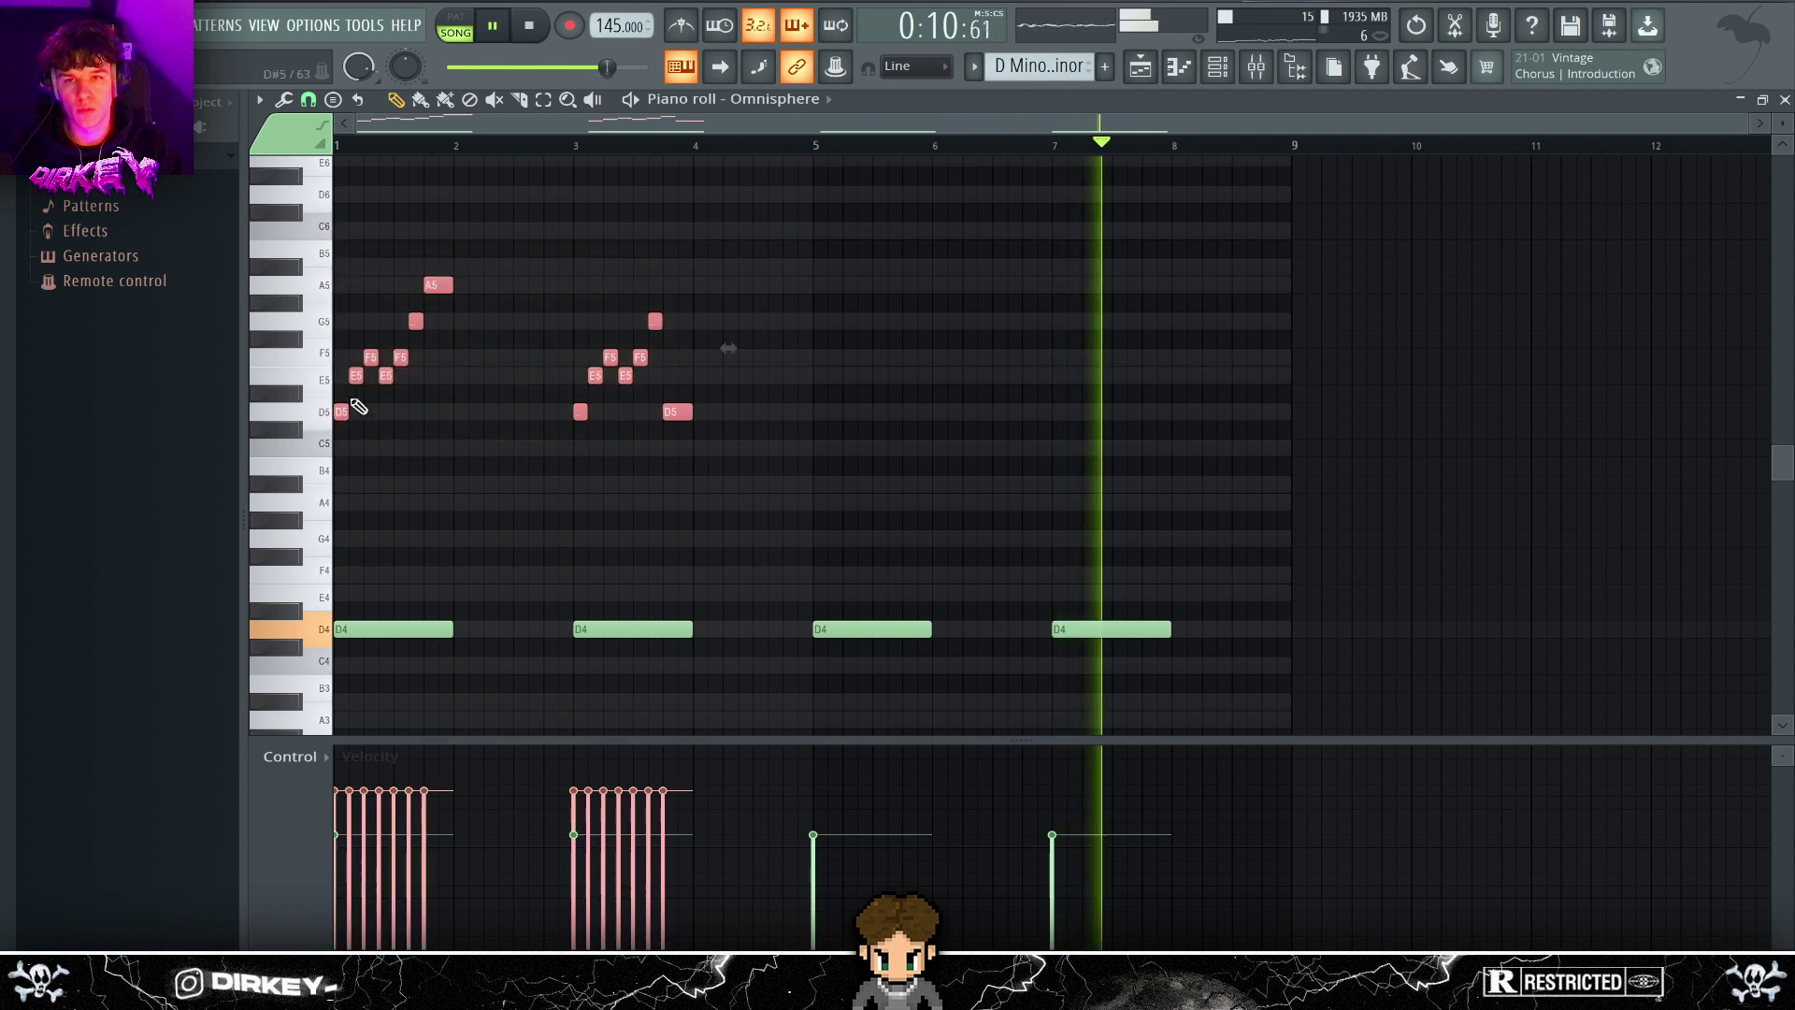
left_click_drag(345, 408, 827, 393)
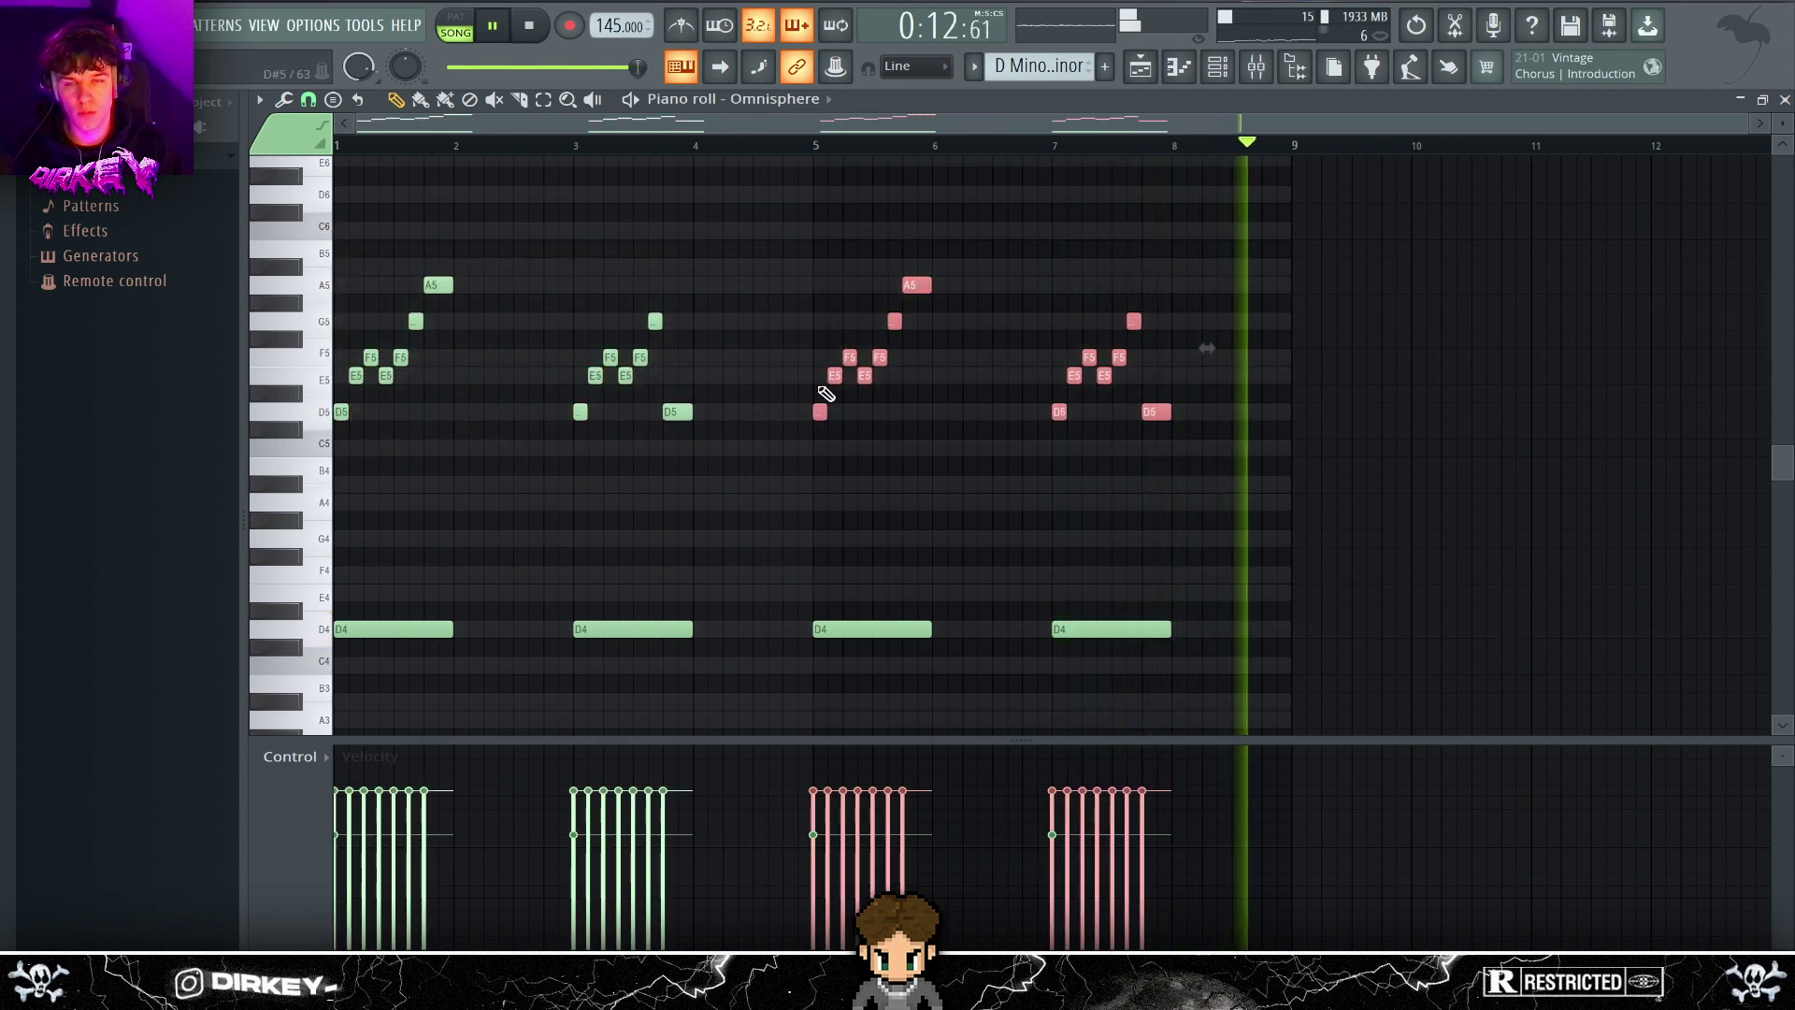
left_click(814, 142)
left_click(973, 240)
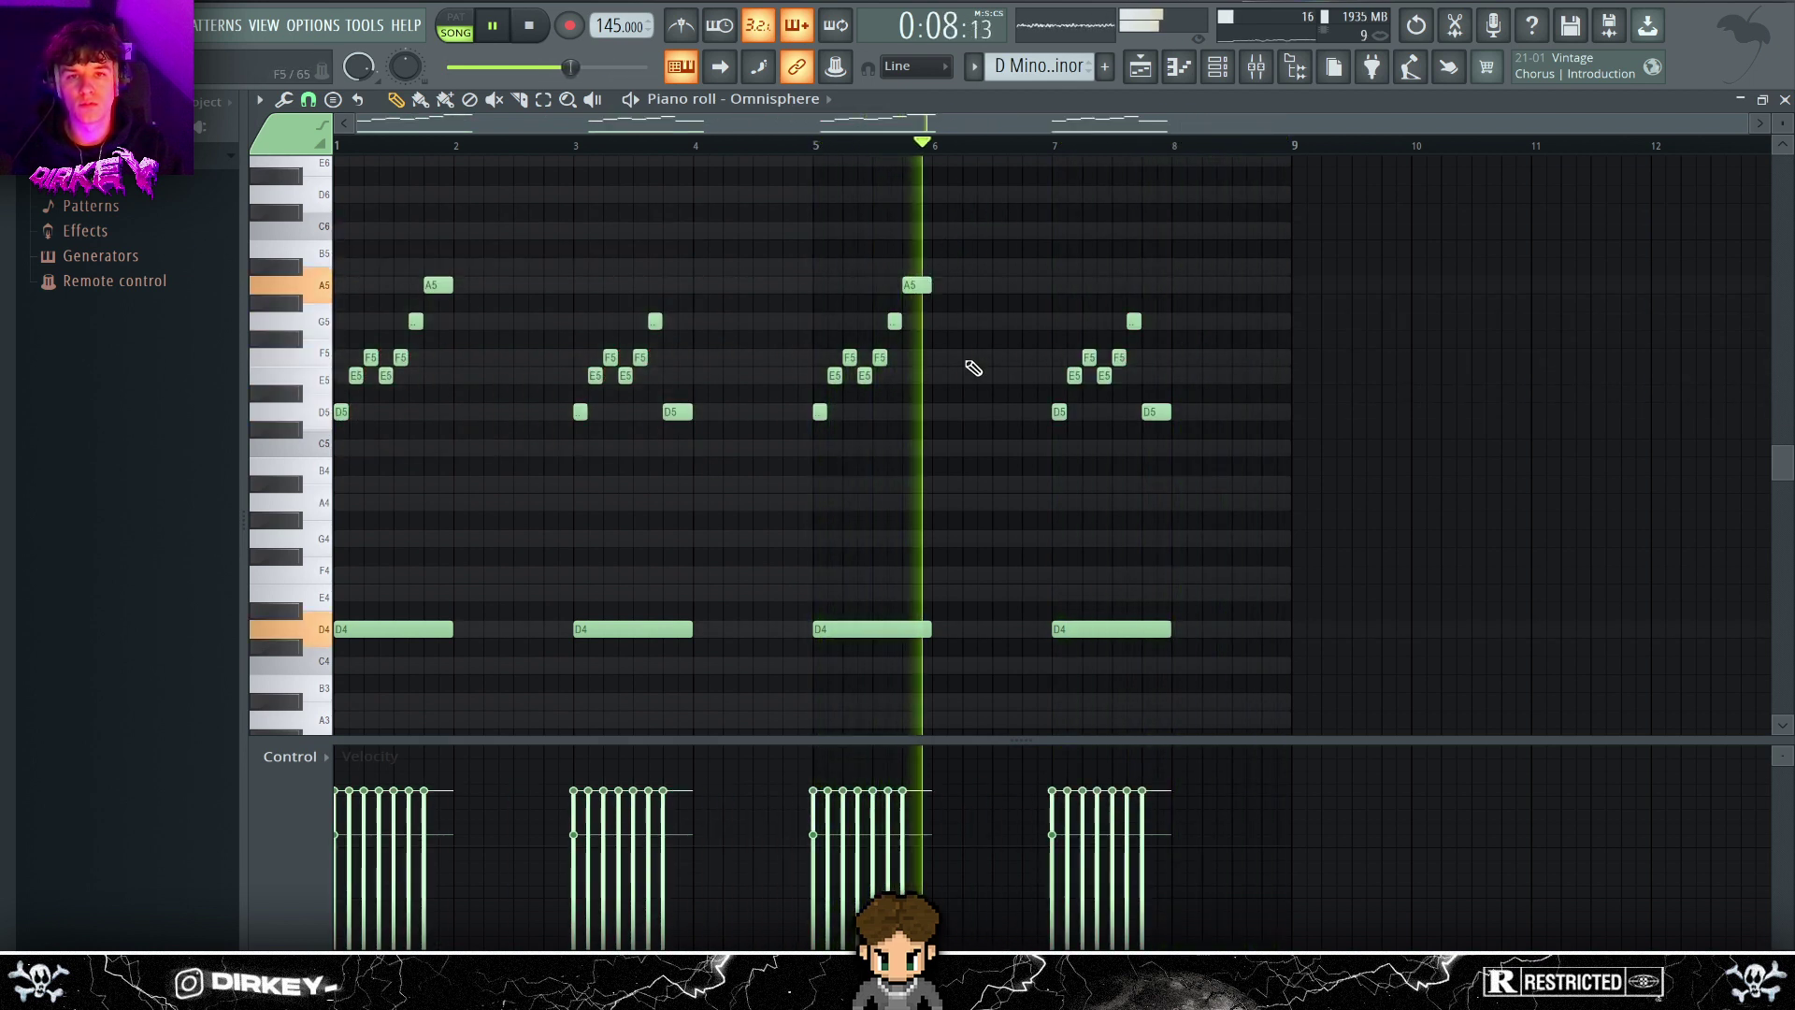
- Add two short D6 notes in the middle of bar 6, with the second one's velocity lowered to about 38%
scroll(1001, 288, "up", 2)
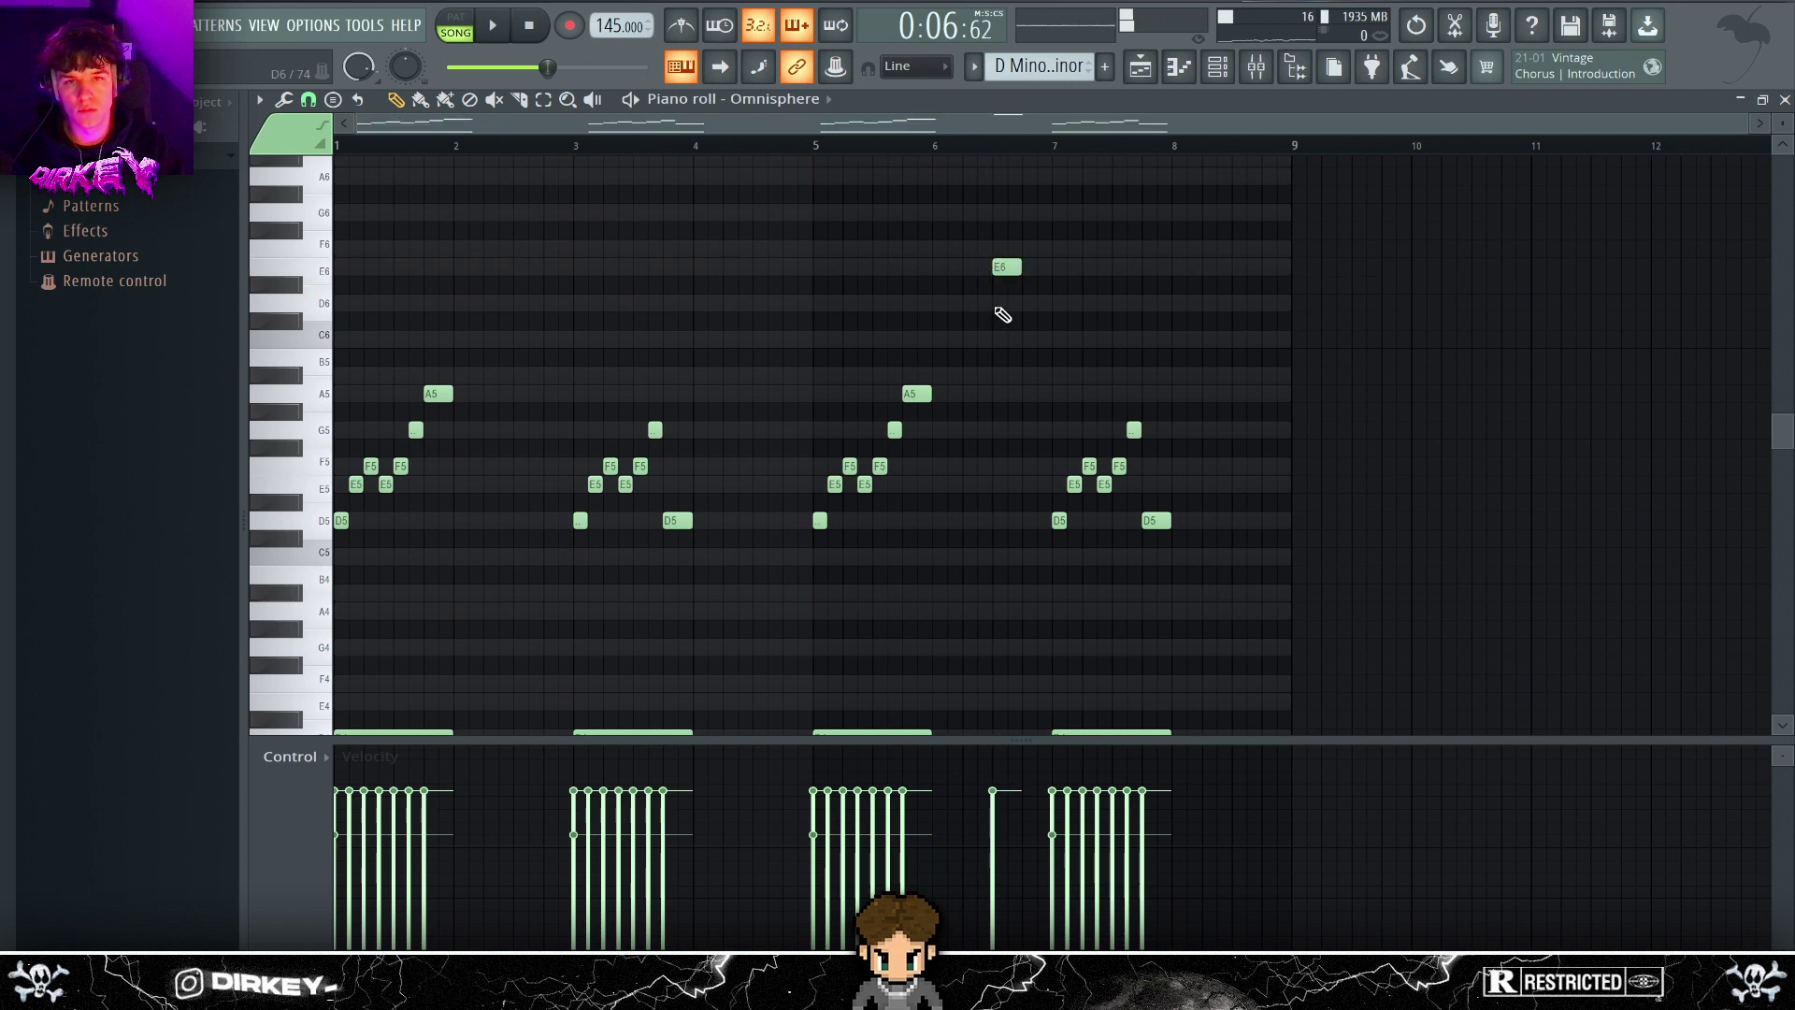
left_click(981, 143)
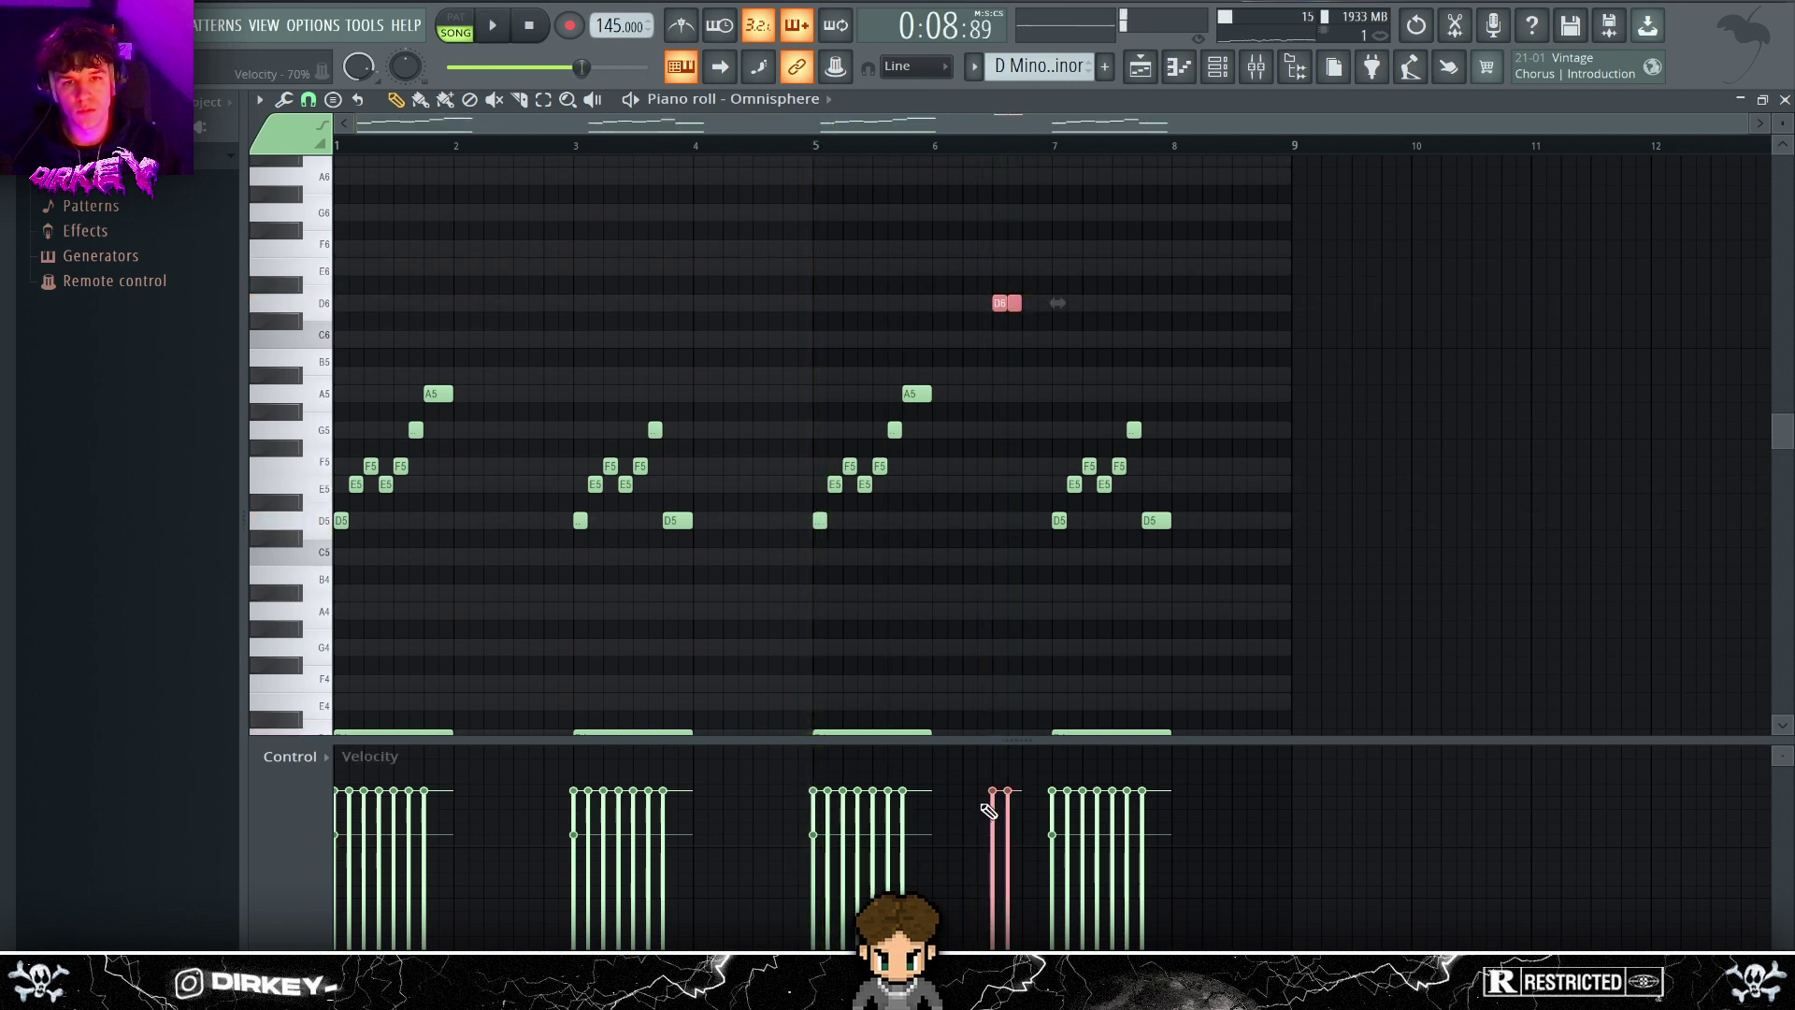
mouse_move(1029, 883)
left_mouse_down()
mouse_move(1001, 802)
mouse_move(1023, 855)
mouse_move(1008, 871)
left_mouse_up()
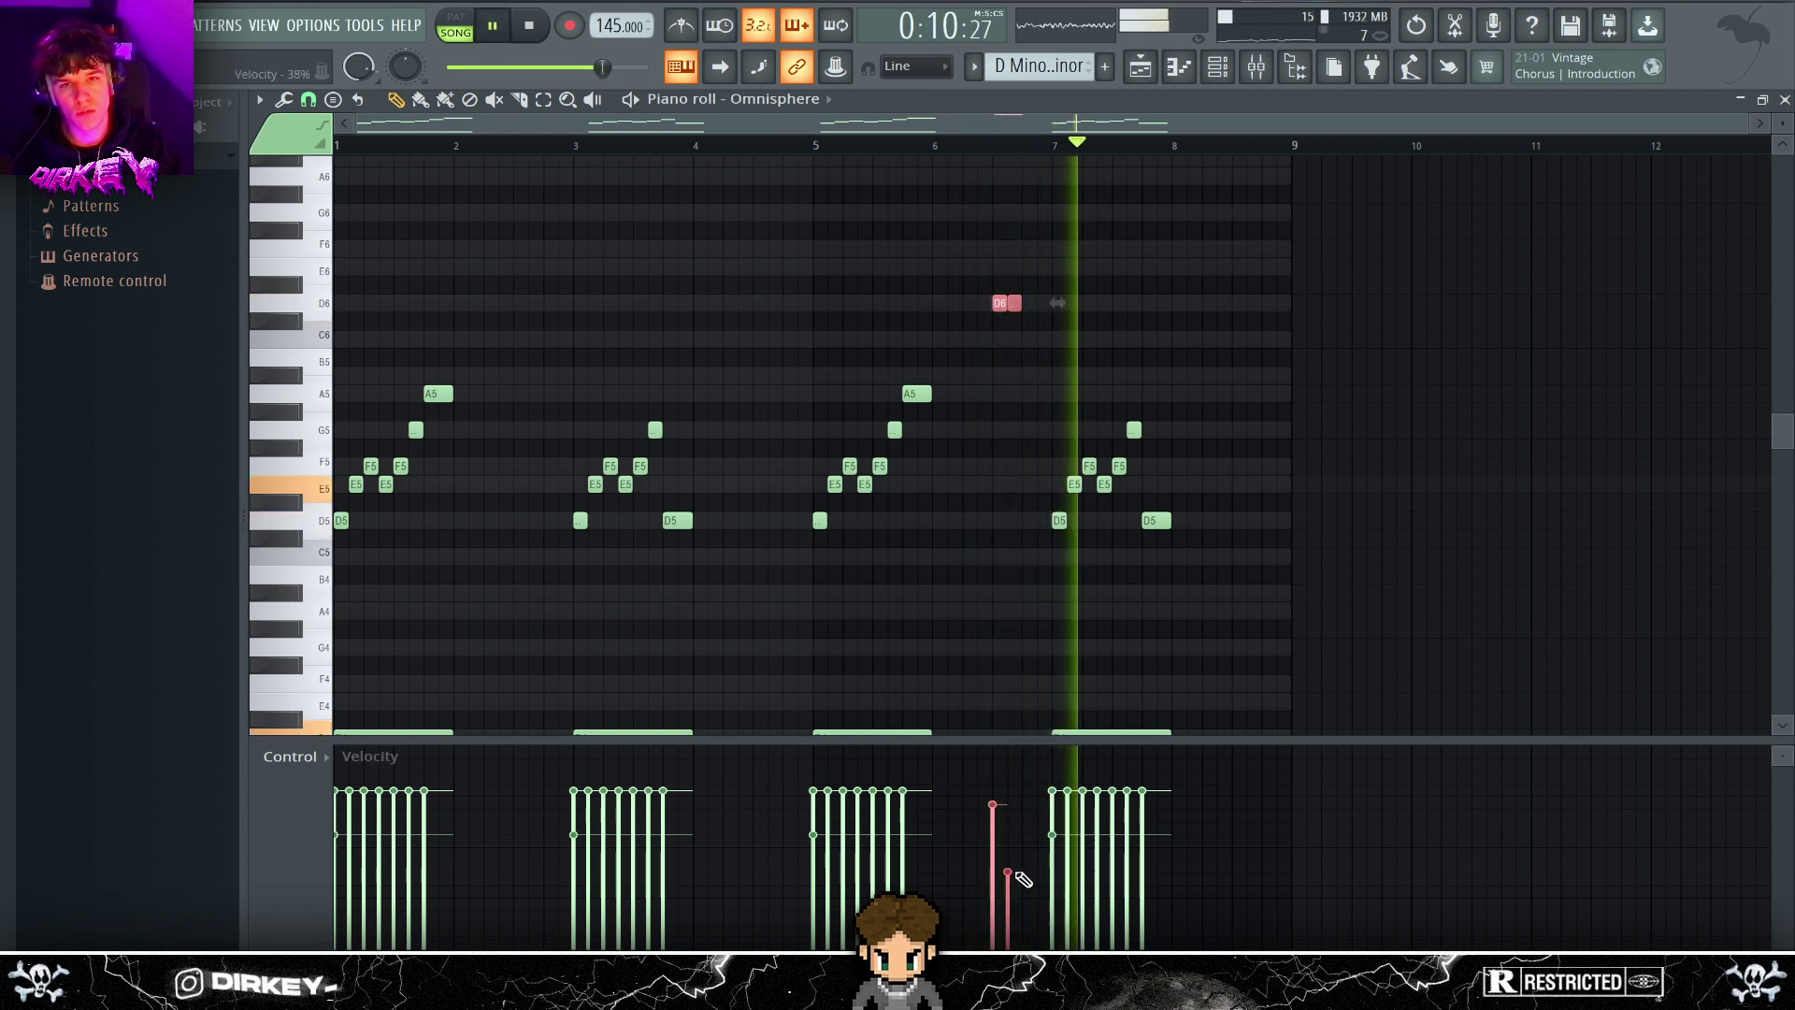
- Copy the pair of short bar 6 notes to the middle of bar 8 at D5 and play the result
key("ctrl+d")
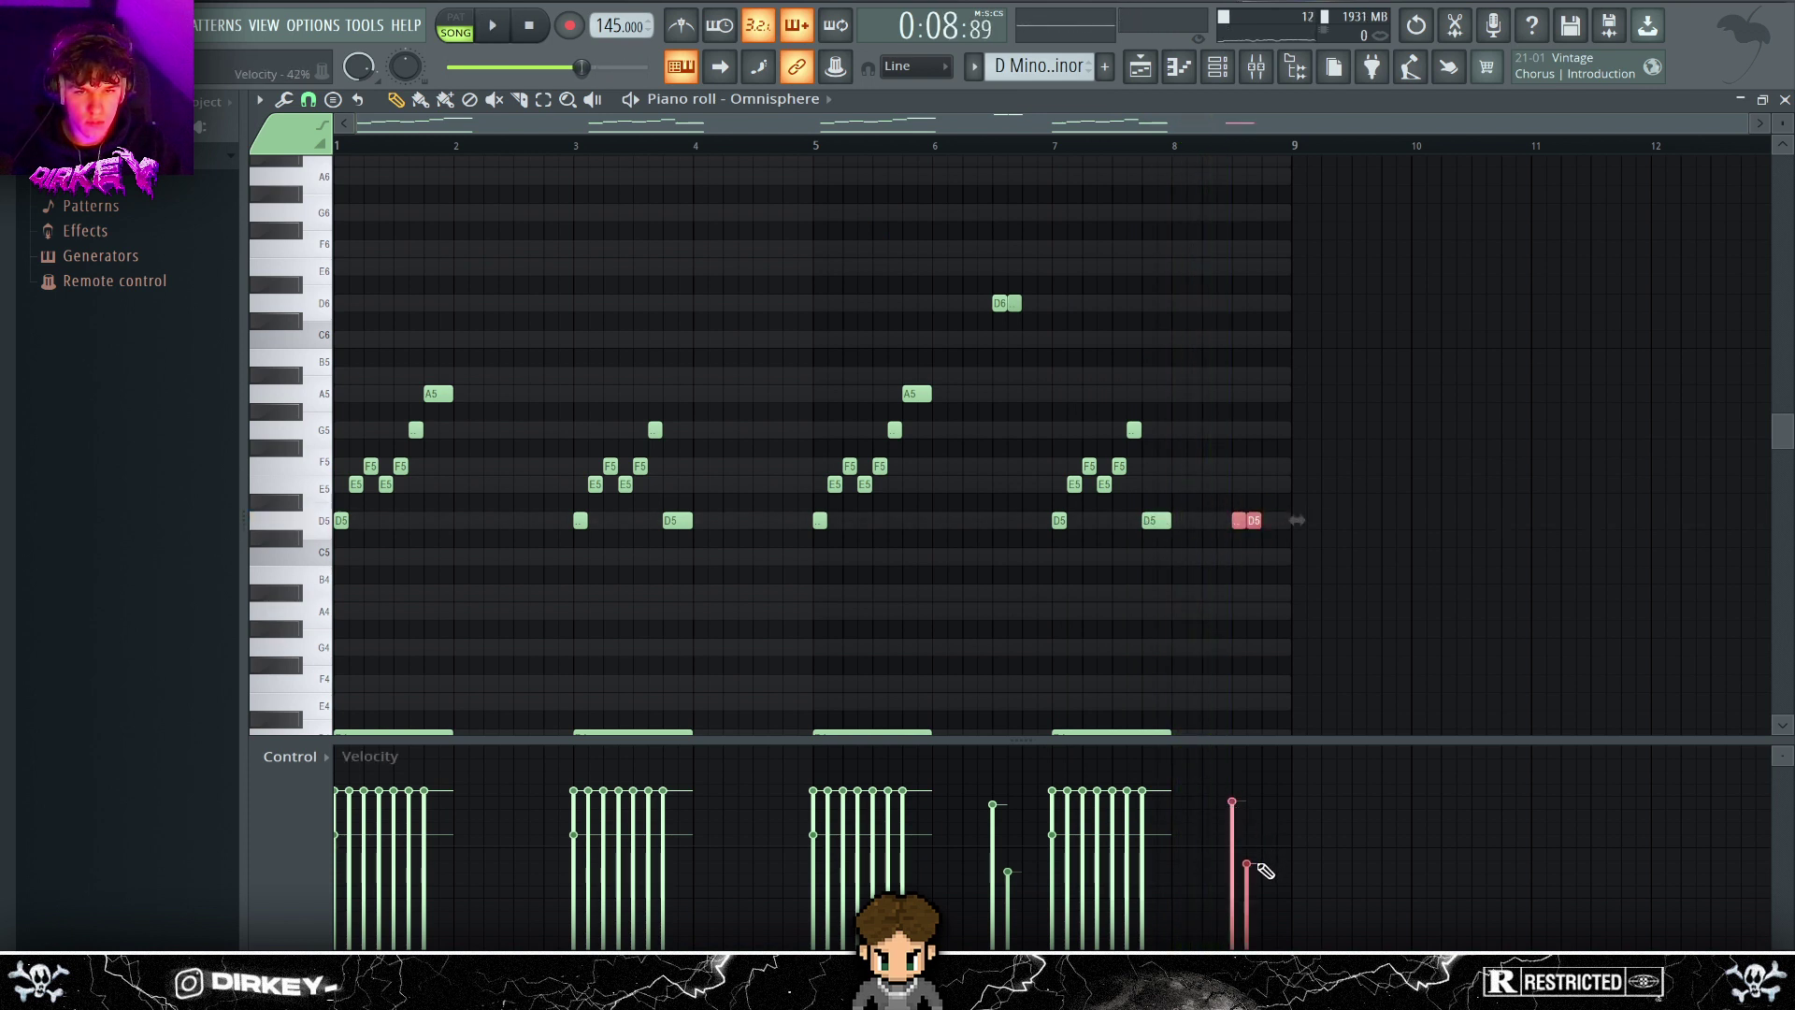
key("space")
key("ctrl+d")
scroll(1158, 412, "down", 2)
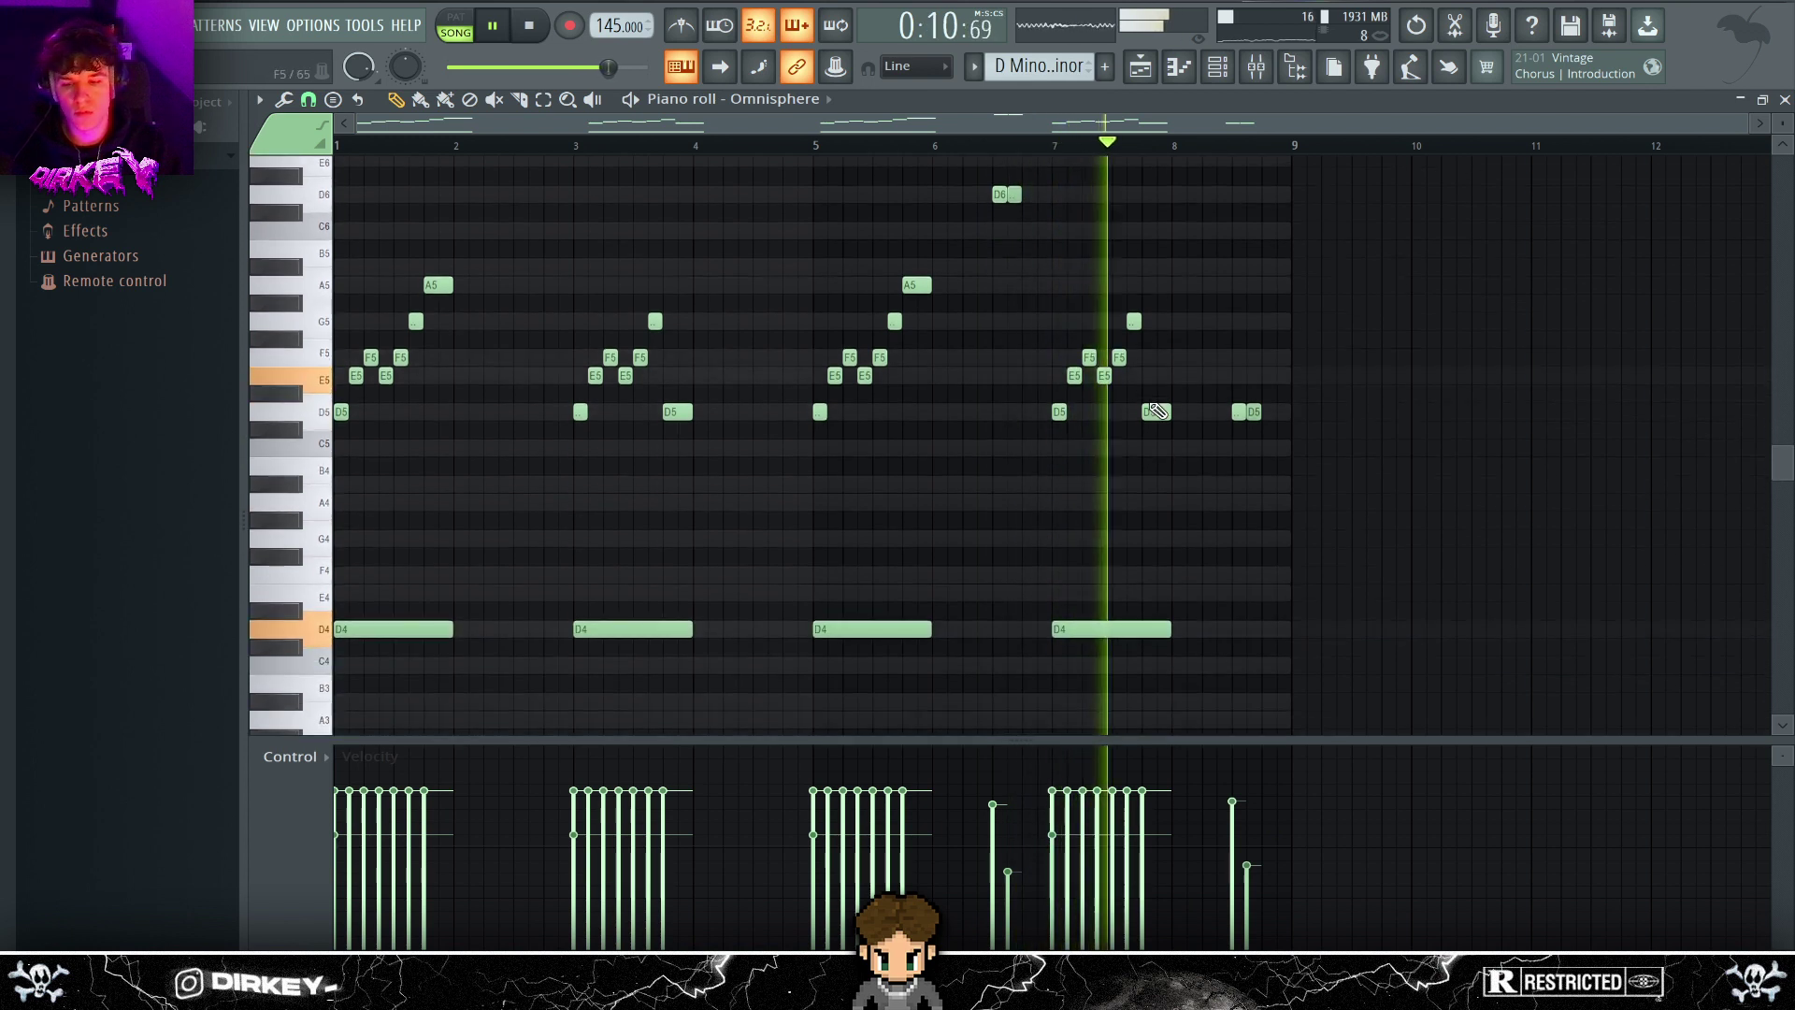
- Randomize the velocities of all the notes slightly, using bipolar variation
key("alt+r")
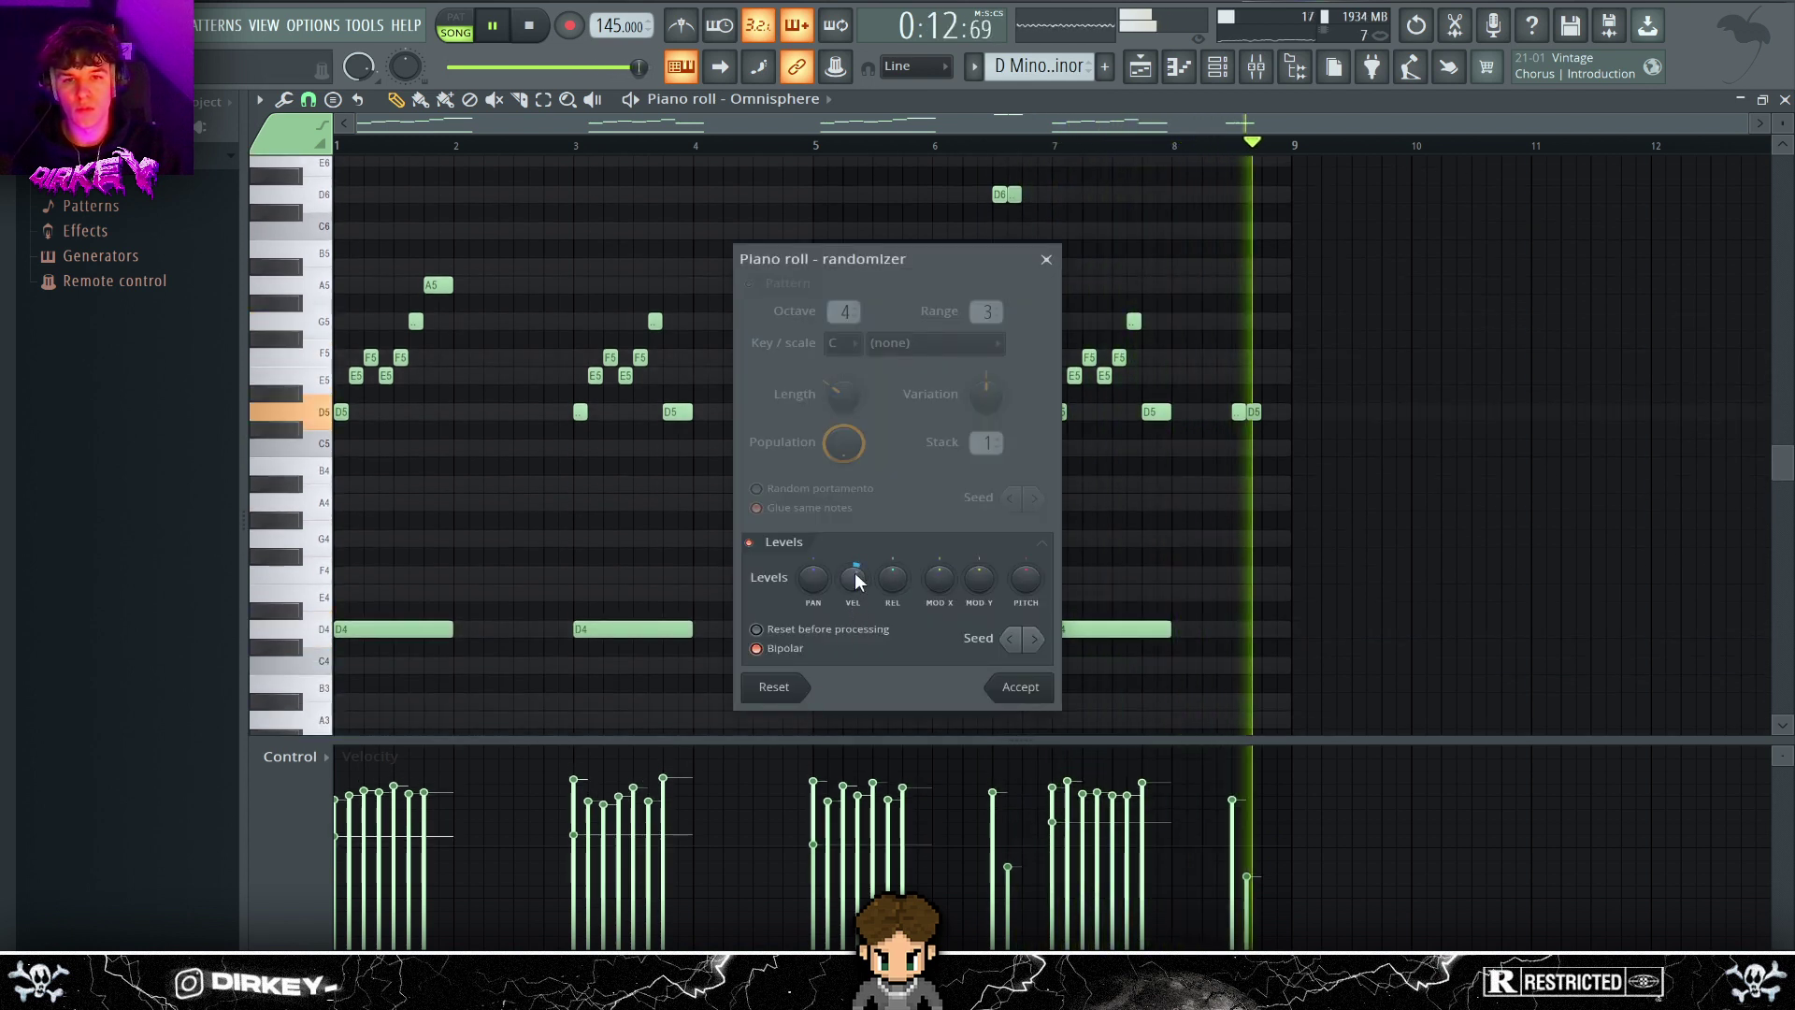
left_click(1019, 686)
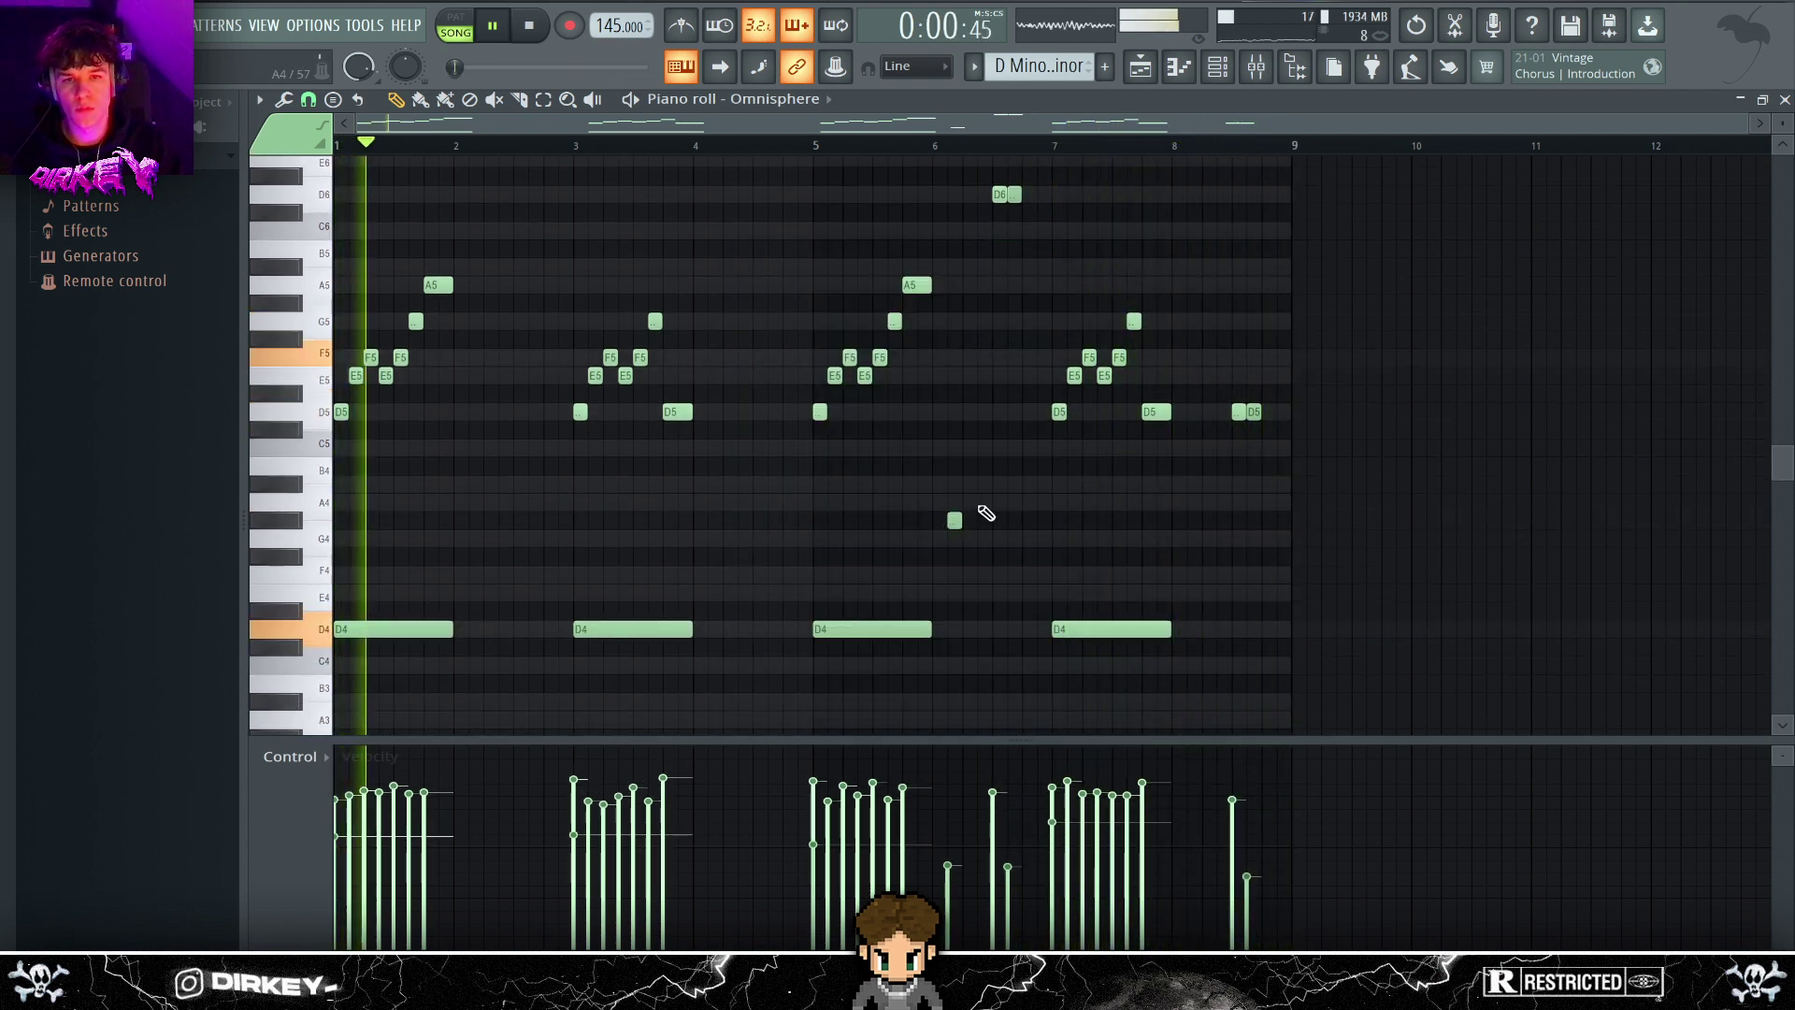
- Bring up the mixer and lower the Omnisphere track's volume slightly
left_click(1218, 73)
key("F9")
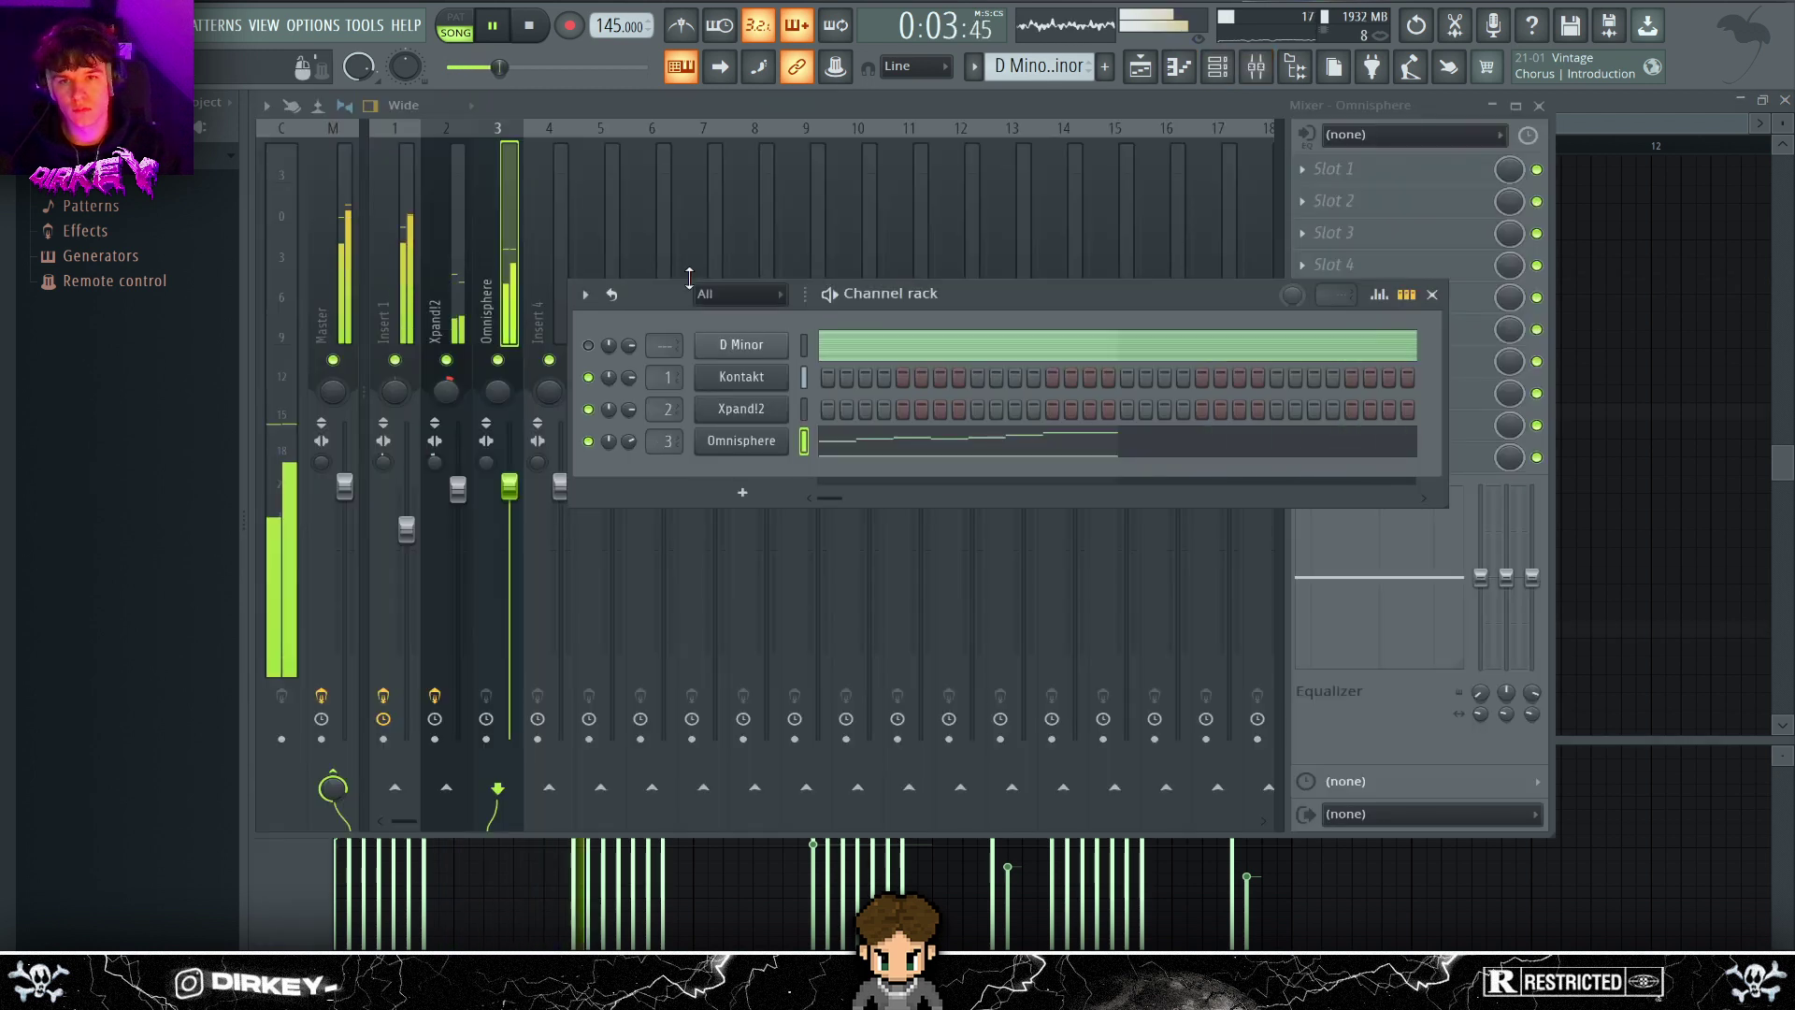
left_click(500, 490)
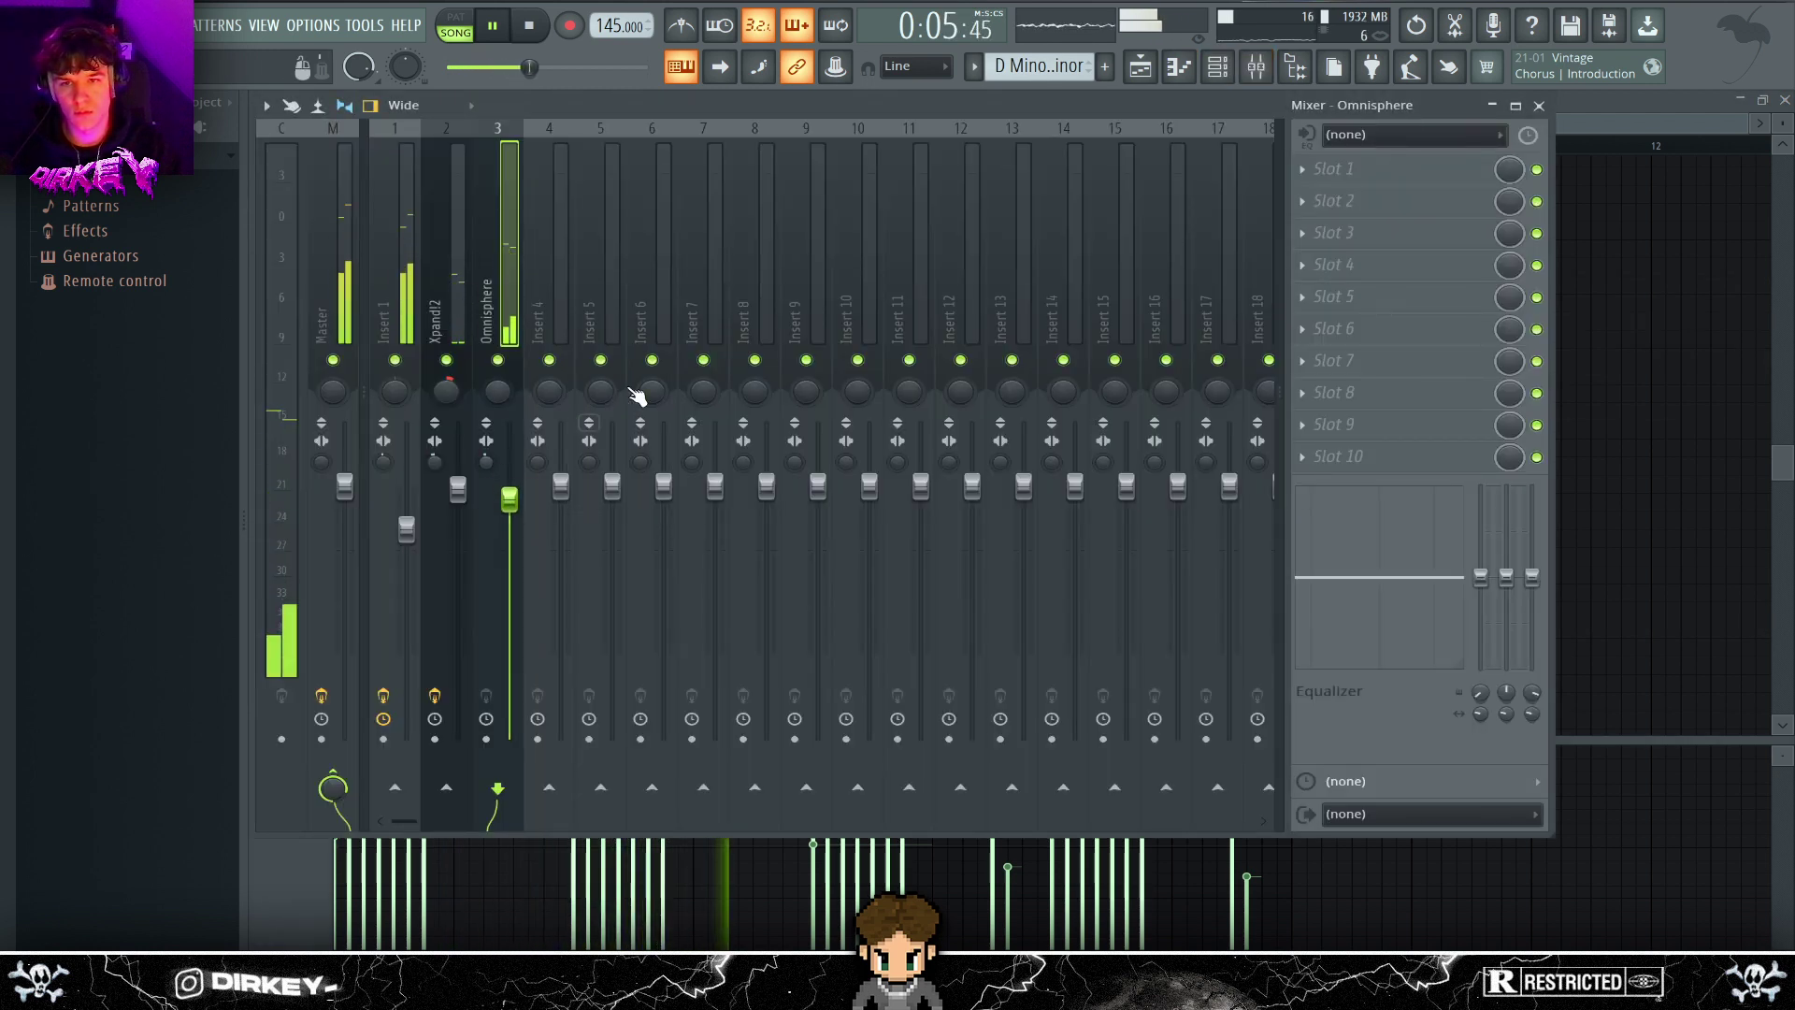
- Add Fruity Parametric EQ 2 to the Omnisphere track, cutting bands 5 and 6 around 2 kHz and boosting band 4 near 632 Hz
left_click(1334, 169)
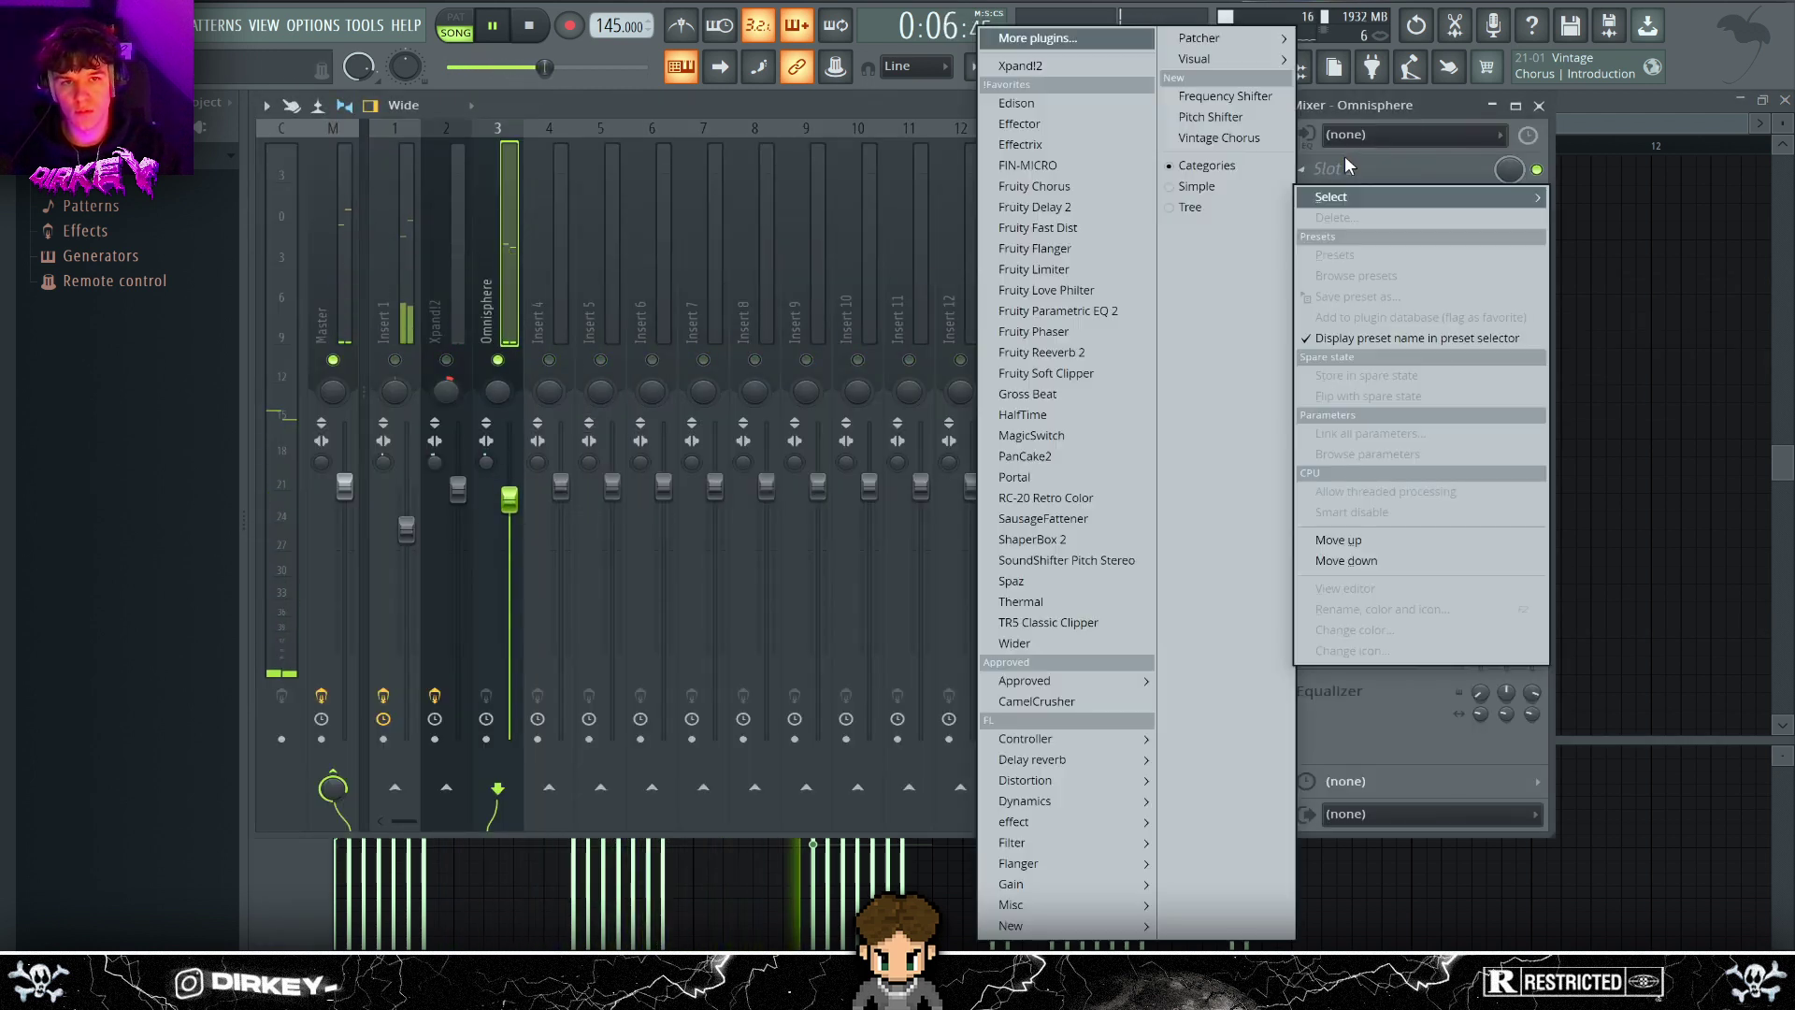
left_click(1110, 312)
left_click_drag(643, 364, 643, 372)
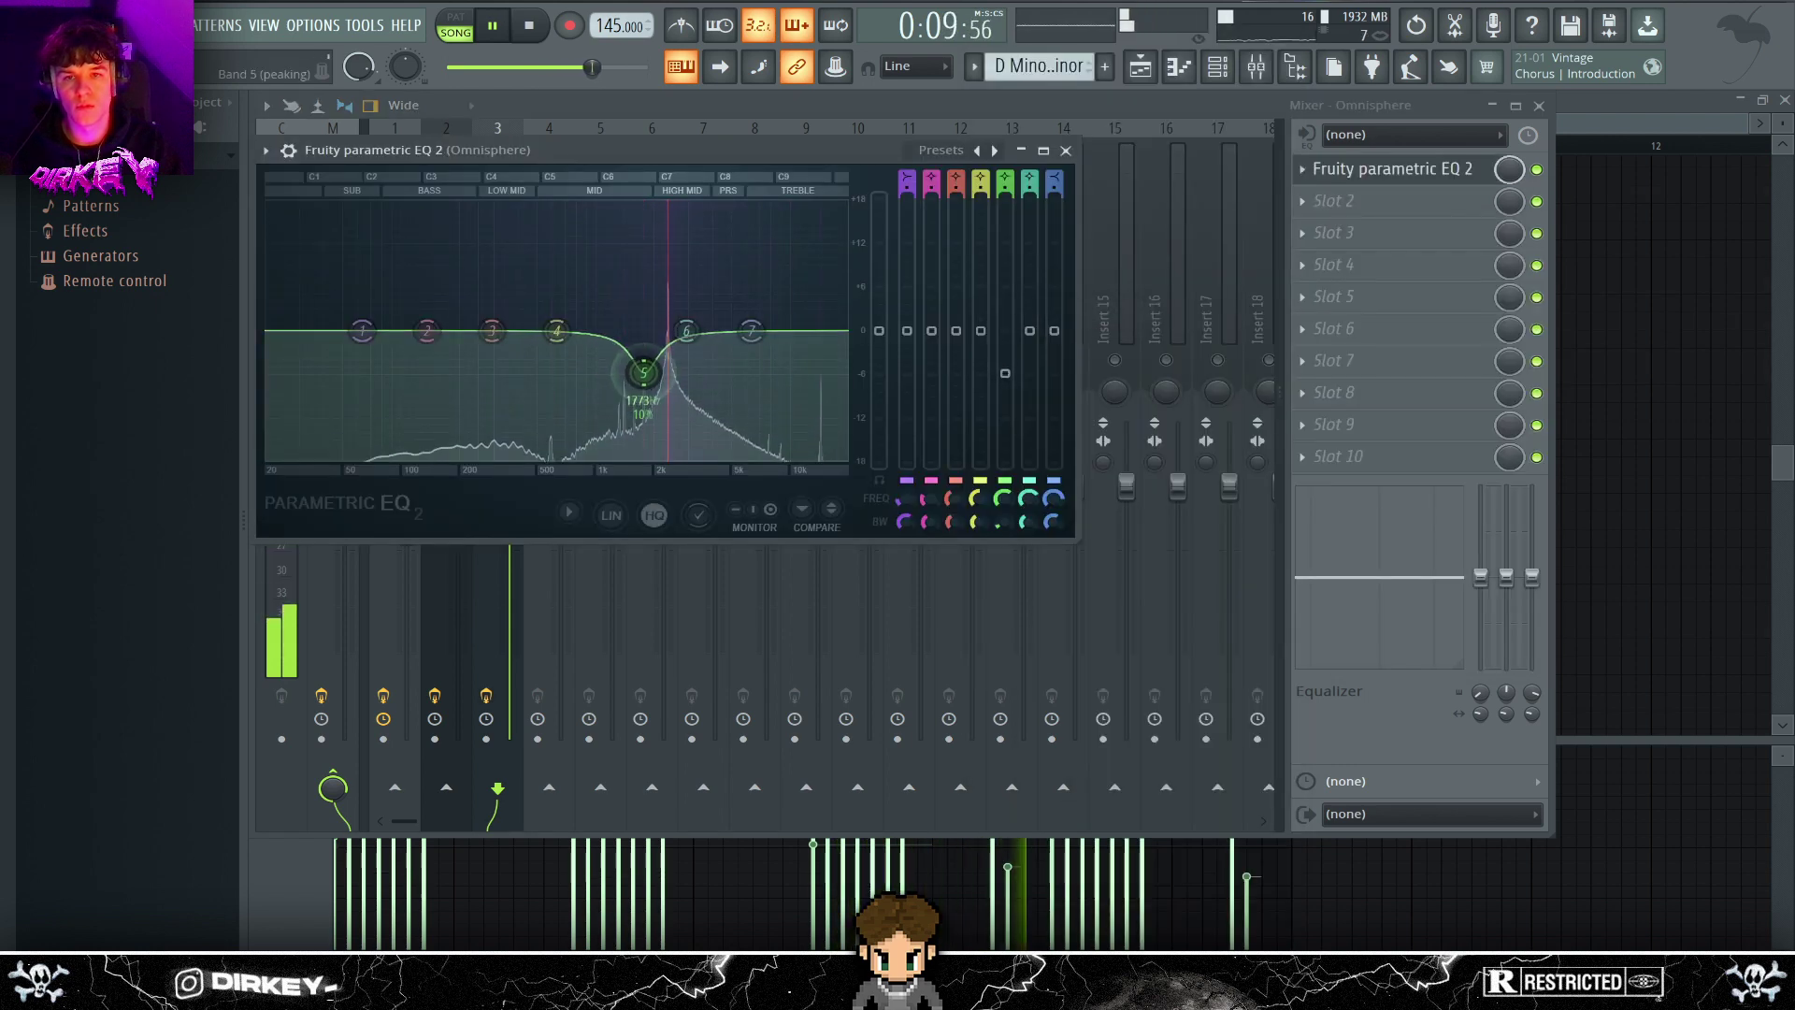
key("space")
left_click_drag(556, 330, 558, 305)
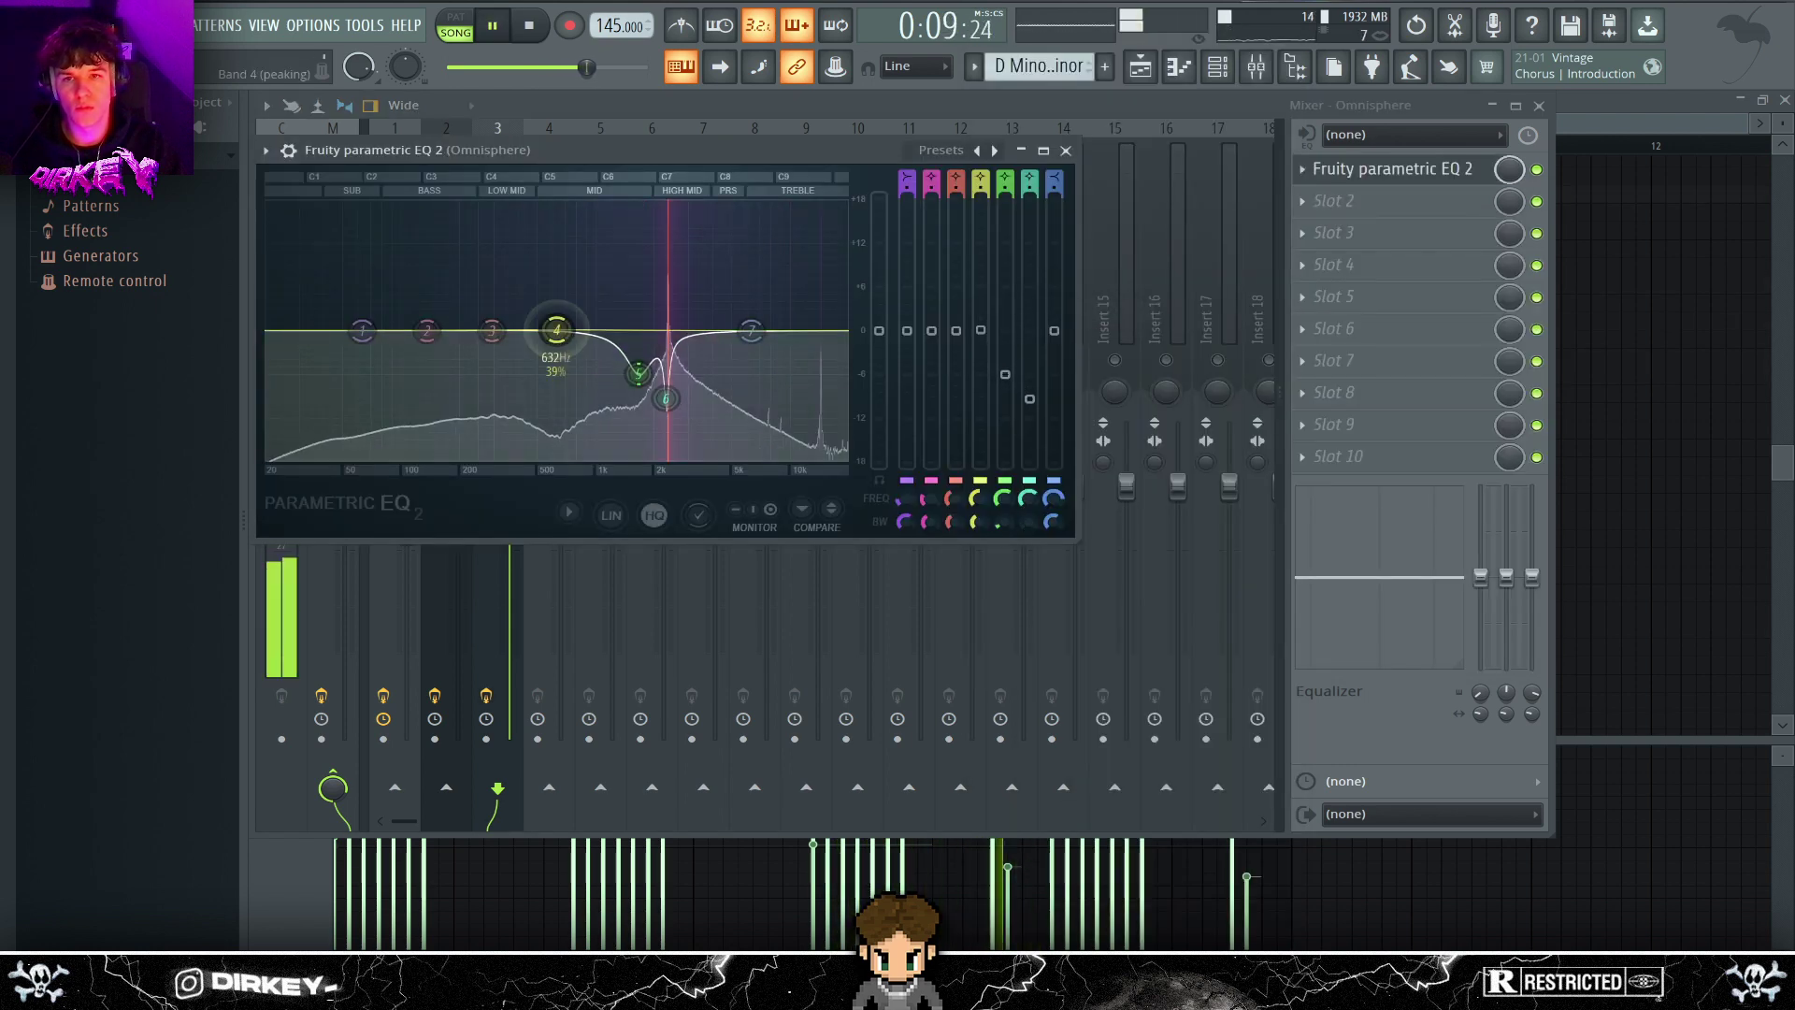
- Shape the EQ further with a steep low cut, a narrow band 3 cut and a slight high-shelf boost near 10.7 kHz
left_click_drag(363, 330, 437, 458)
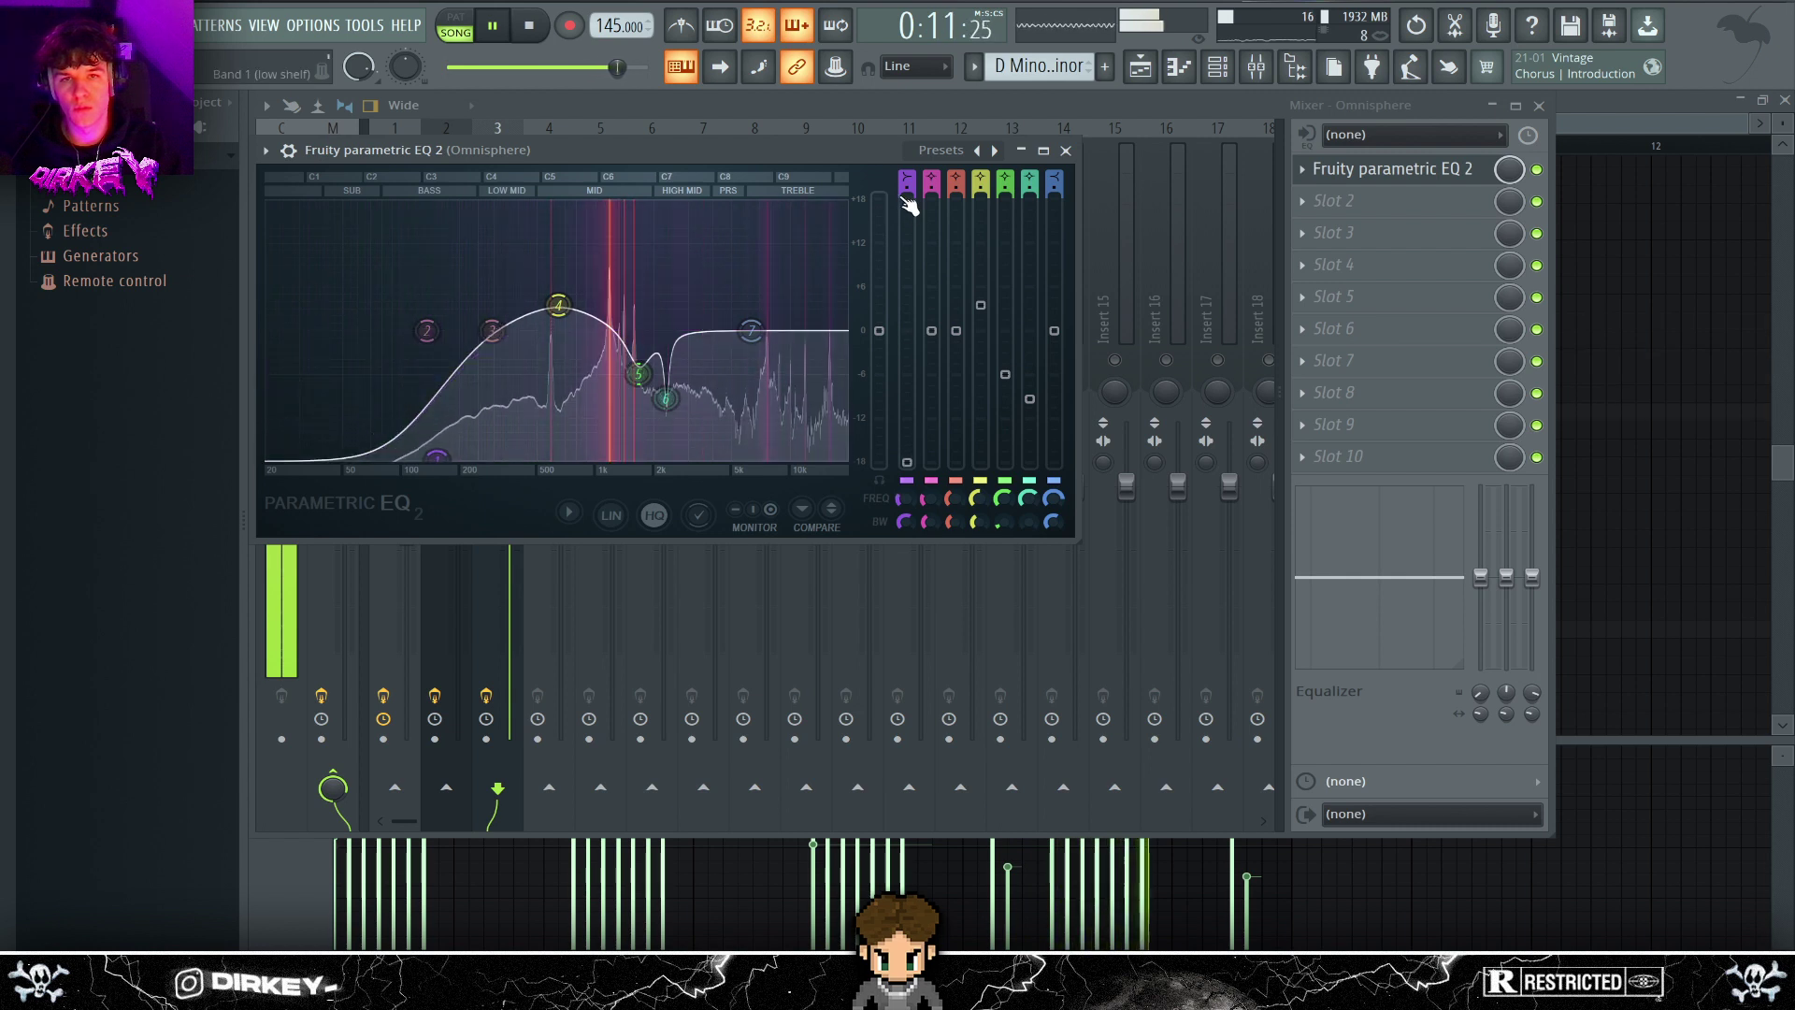
left_click_drag(906, 197, 905, 190)
left_click_drag(559, 305, 492, 348)
left_click_drag(750, 330, 789, 313)
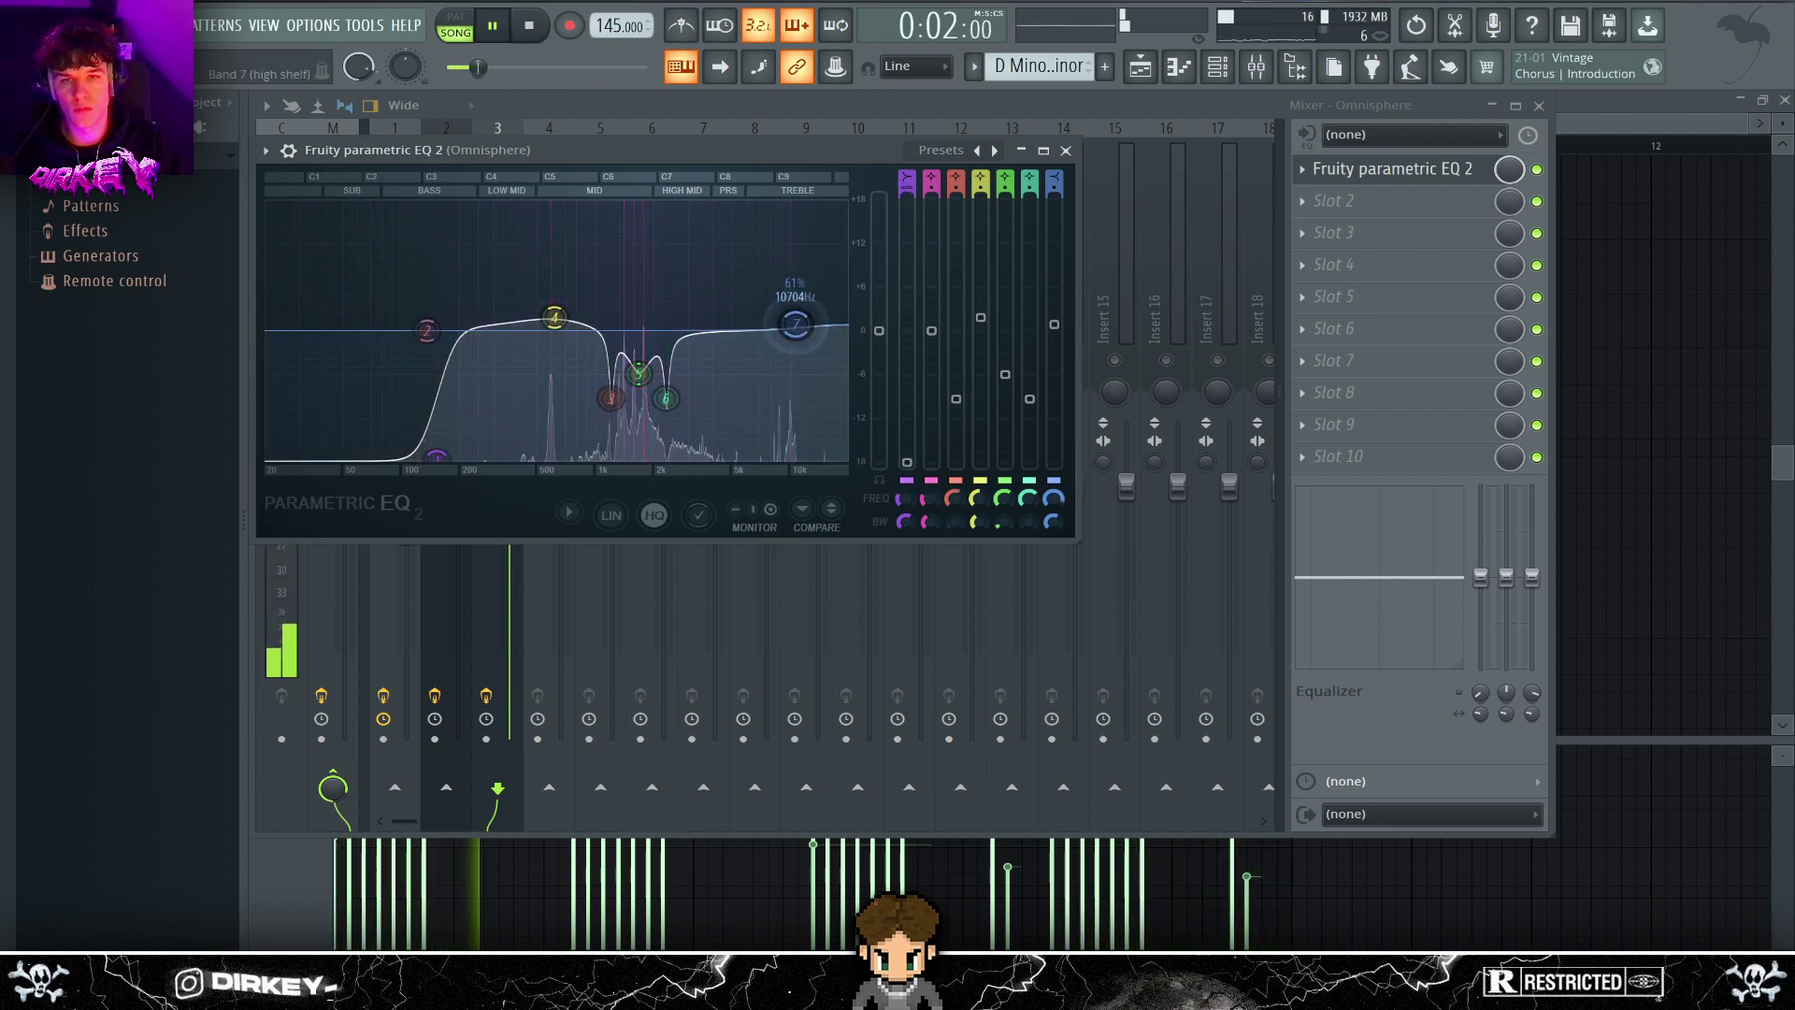
- Add a second Fruity Parametric EQ 2 to the Omnisphere track with slight band 3 and band 5 boosts and a low cut
left_click(1327, 201)
mouse_move(1337, 228)
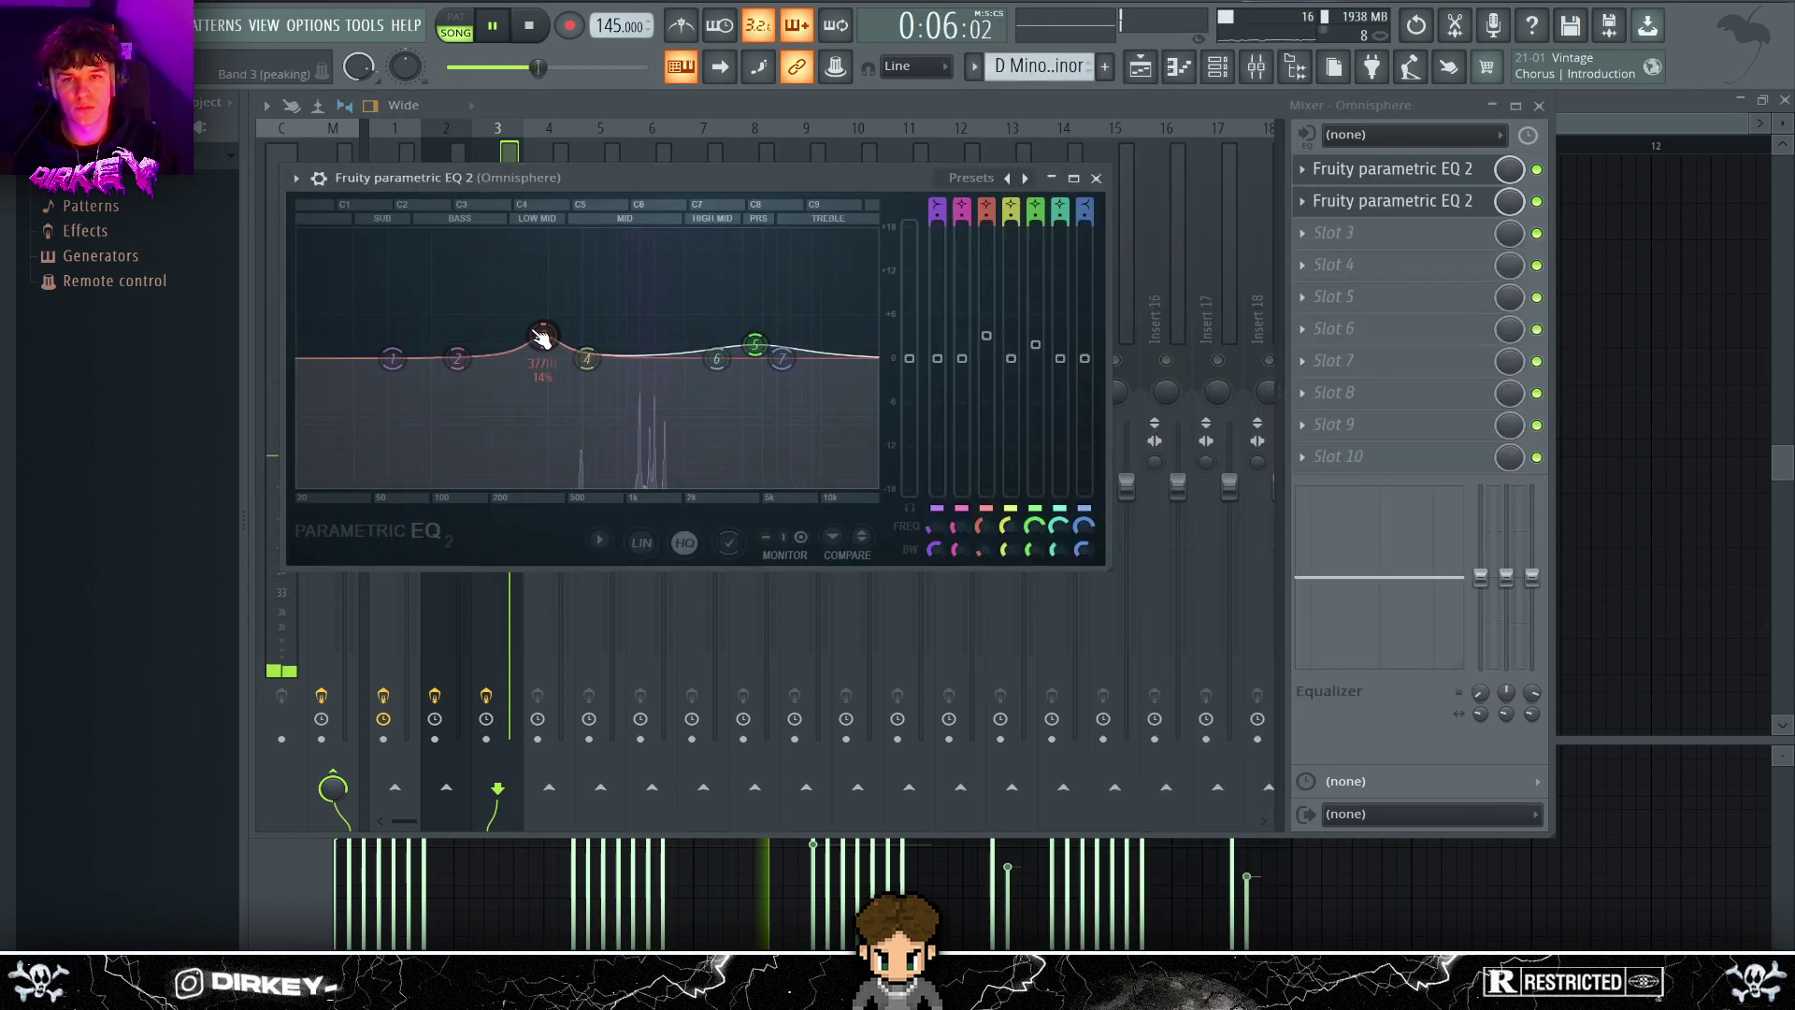
left_click_drag(545, 336, 548, 346)
left_click_drag(393, 358, 501, 484)
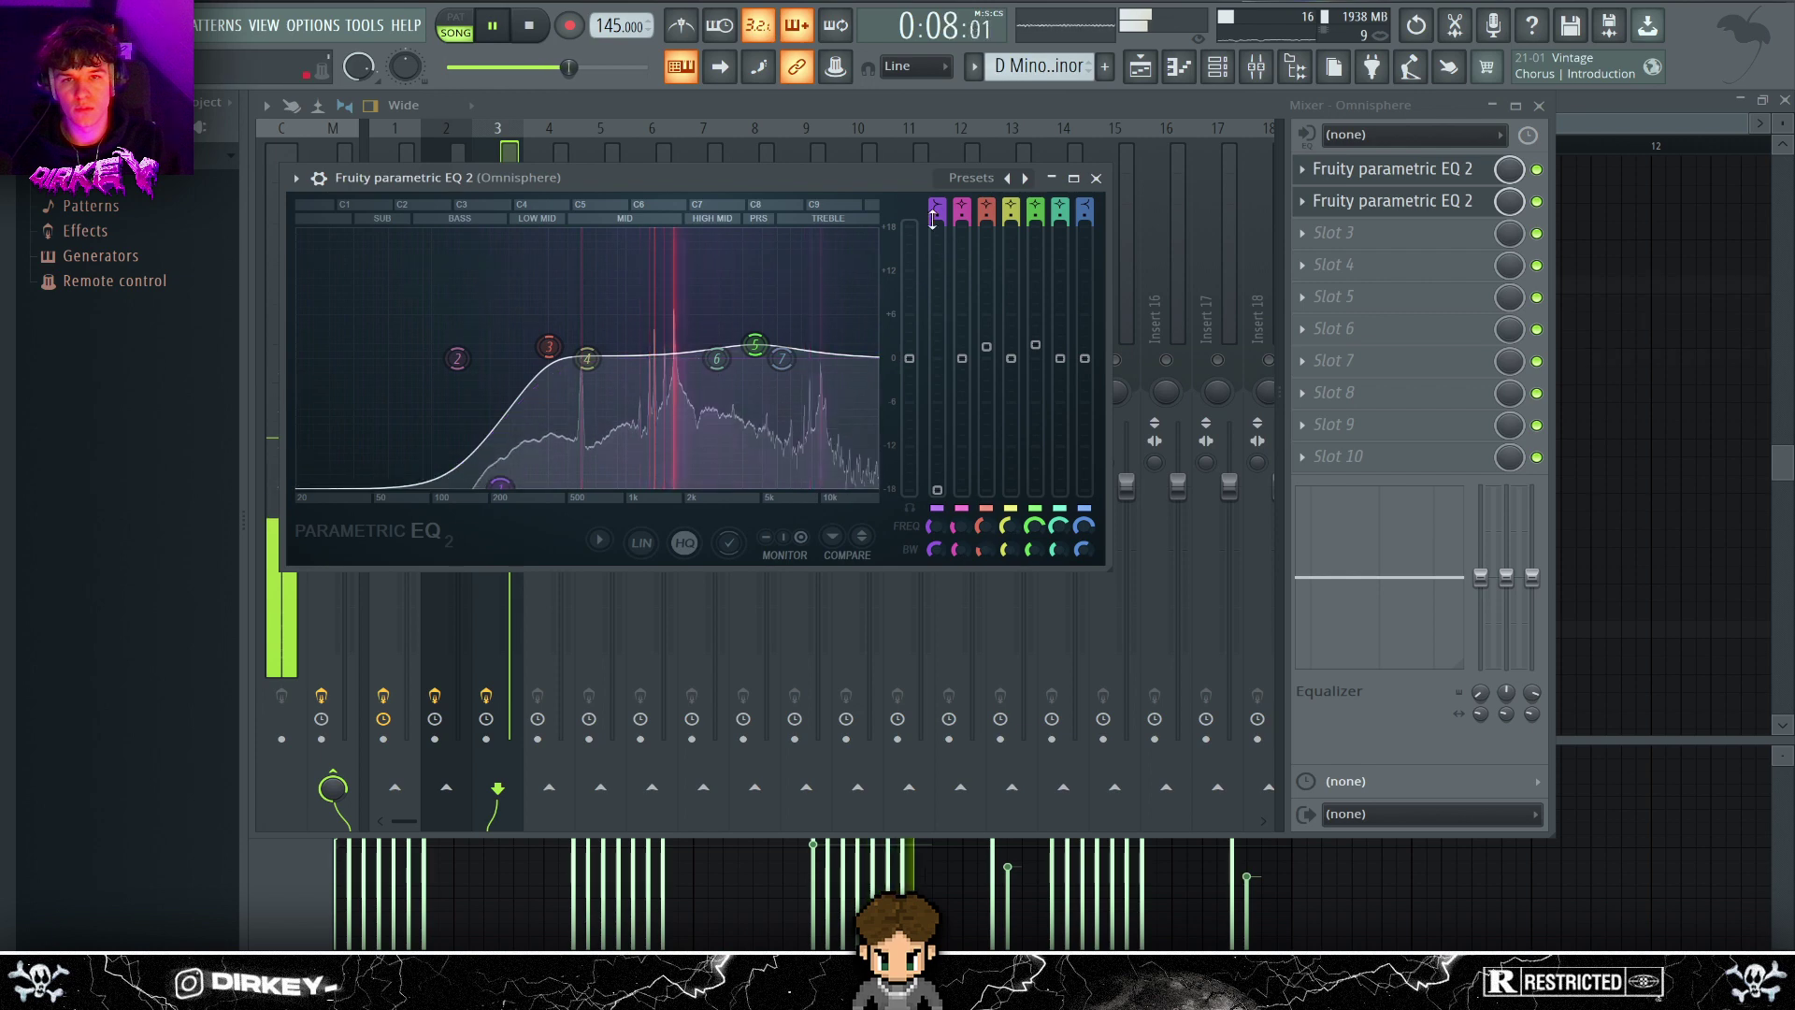
key("Escape")
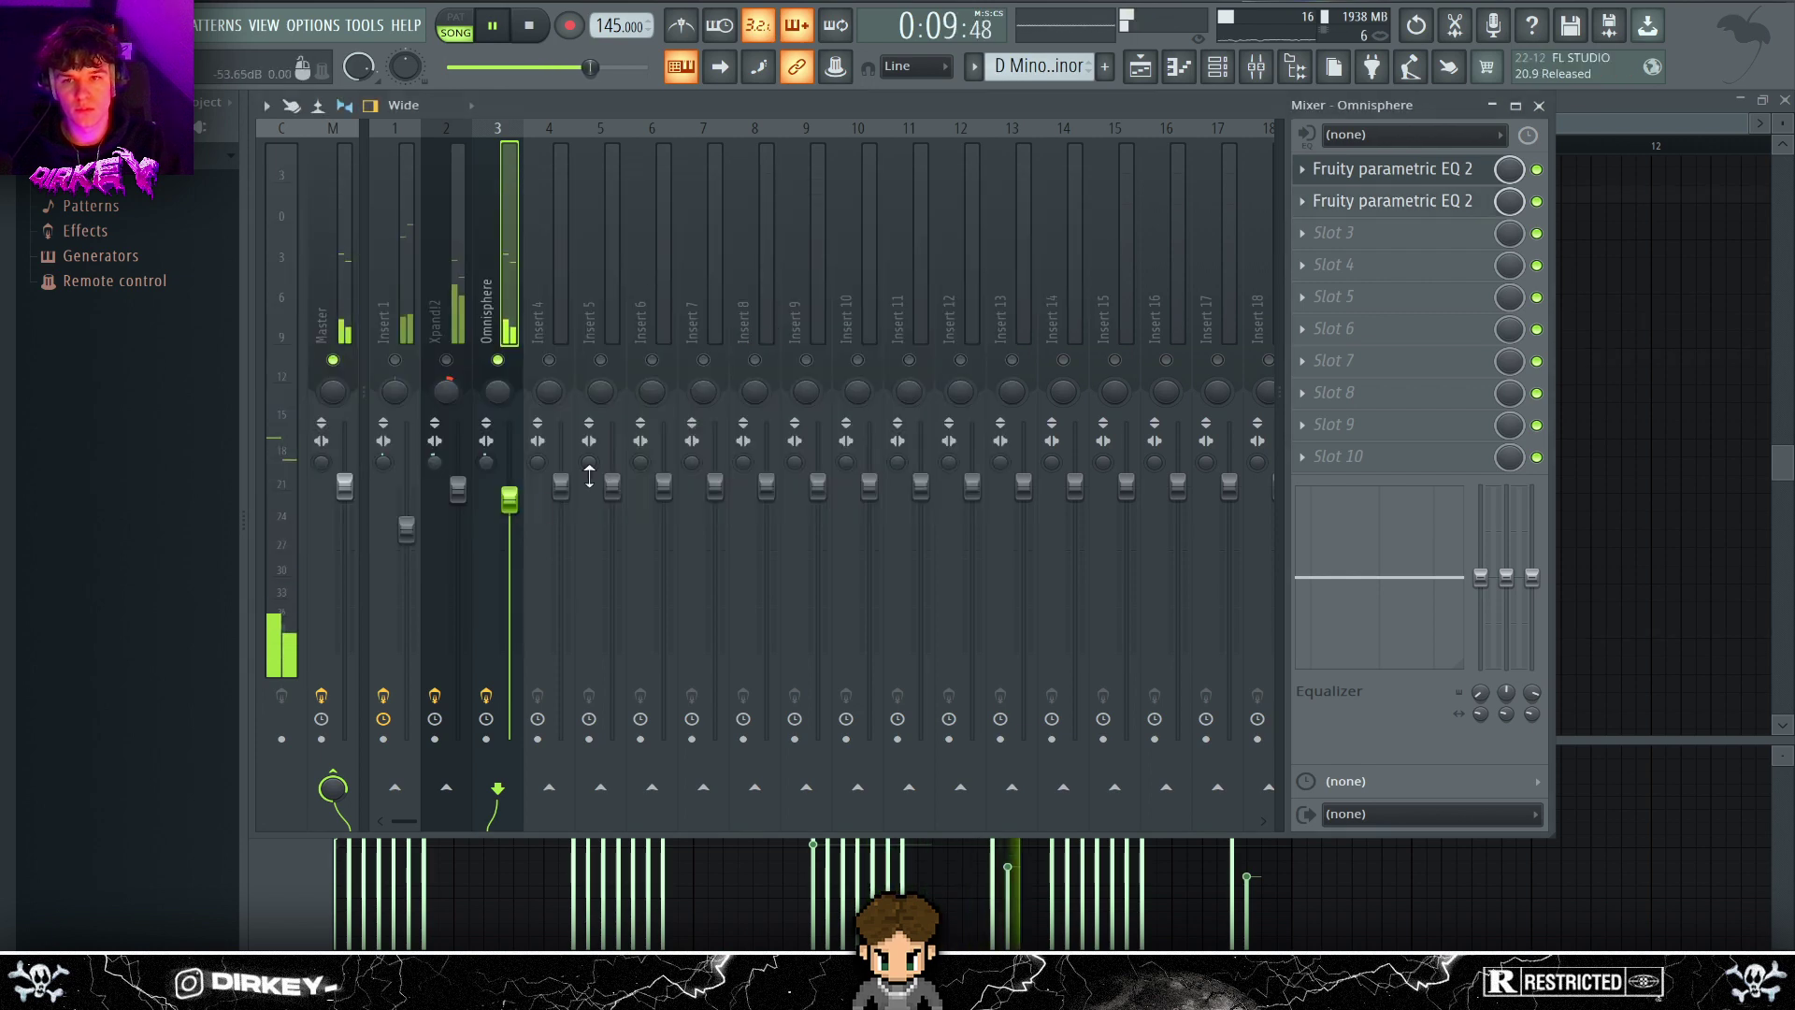
- Add Fruity Chorus to the third effect slot of the Omnisphere track with its default settings
left_click(1316, 236)
left_click(1036, 186)
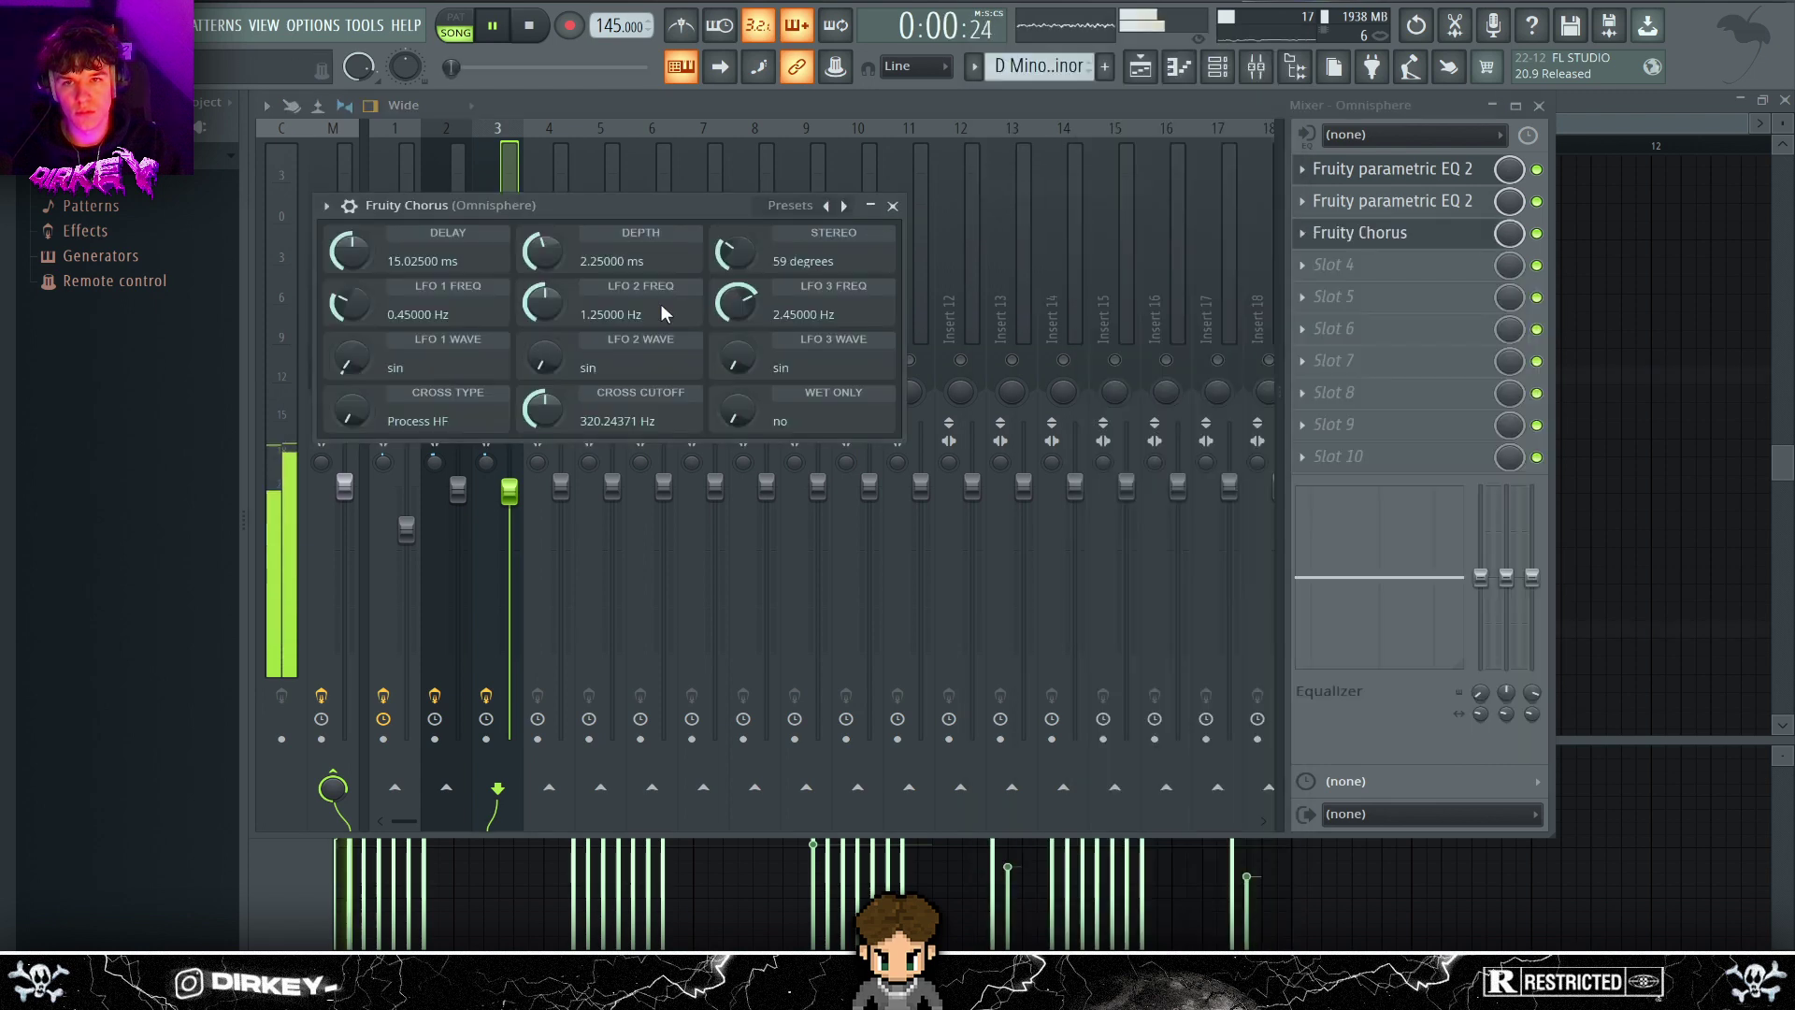
left_click(894, 206)
- Add Fruity Reeverb 2 to the fourth effect slot and lower the mix levels of the chorus and reverb
left_click(1321, 266)
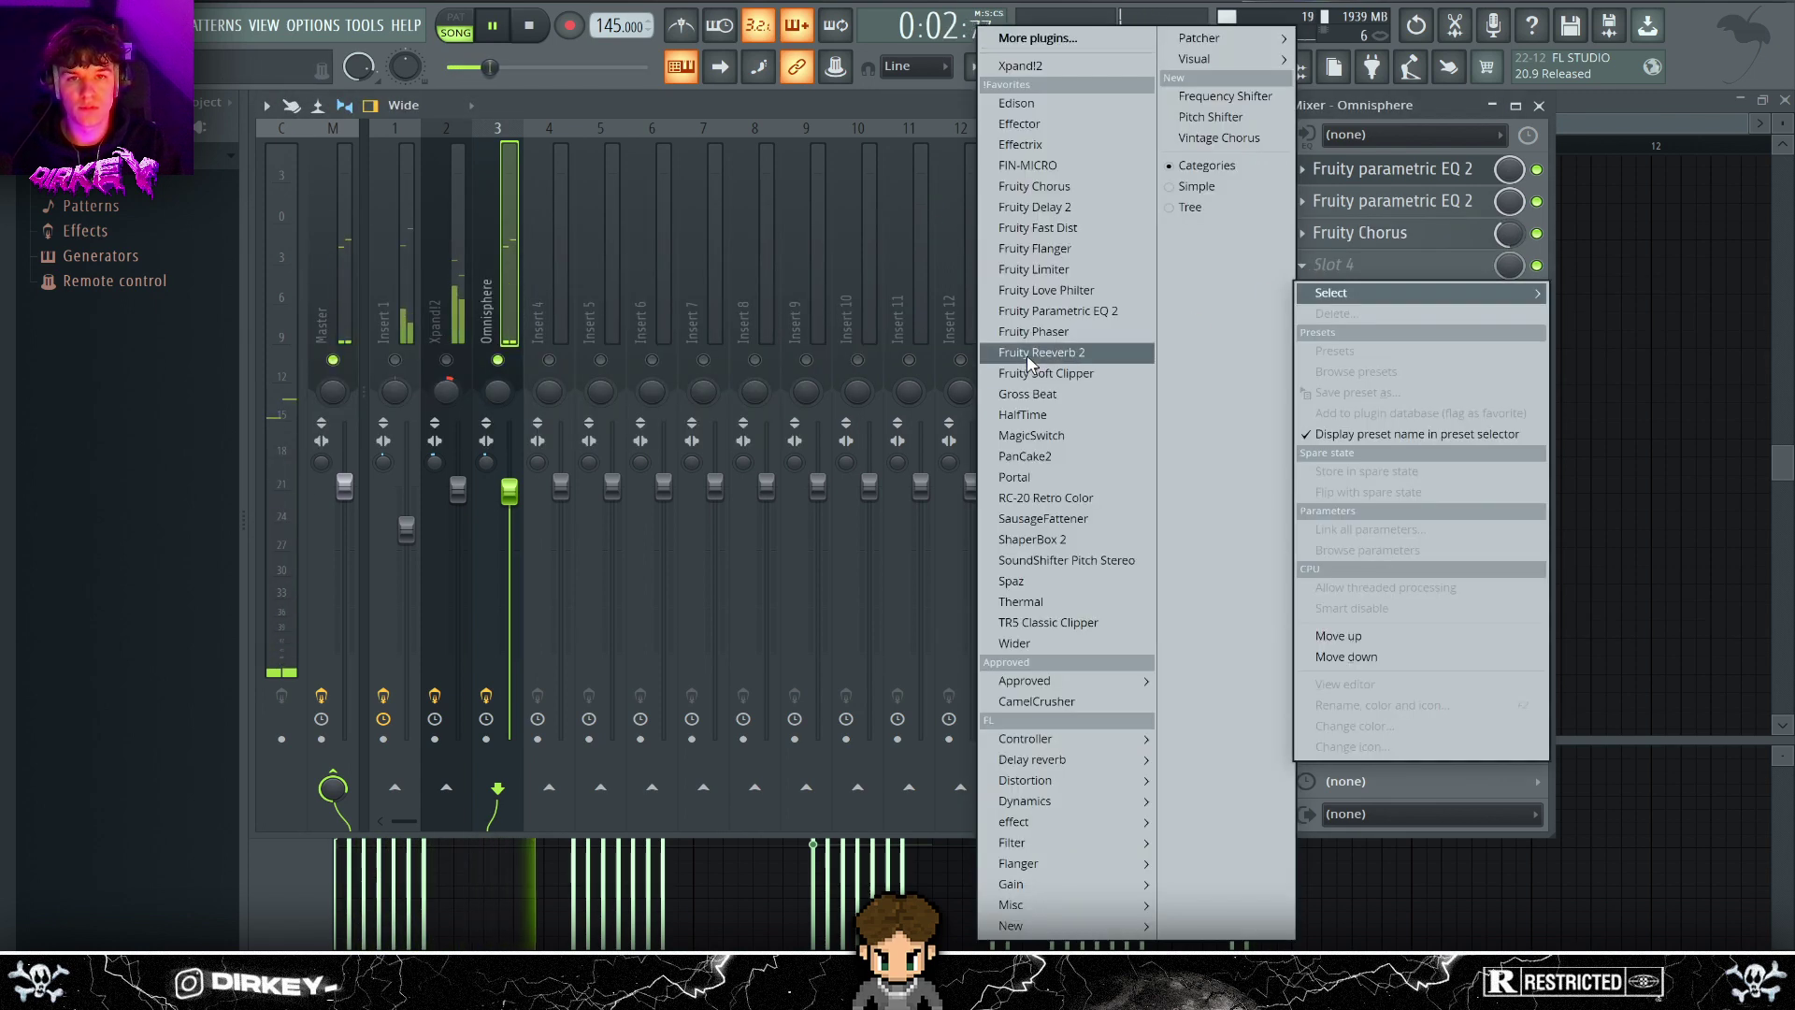
left_click(1028, 355)
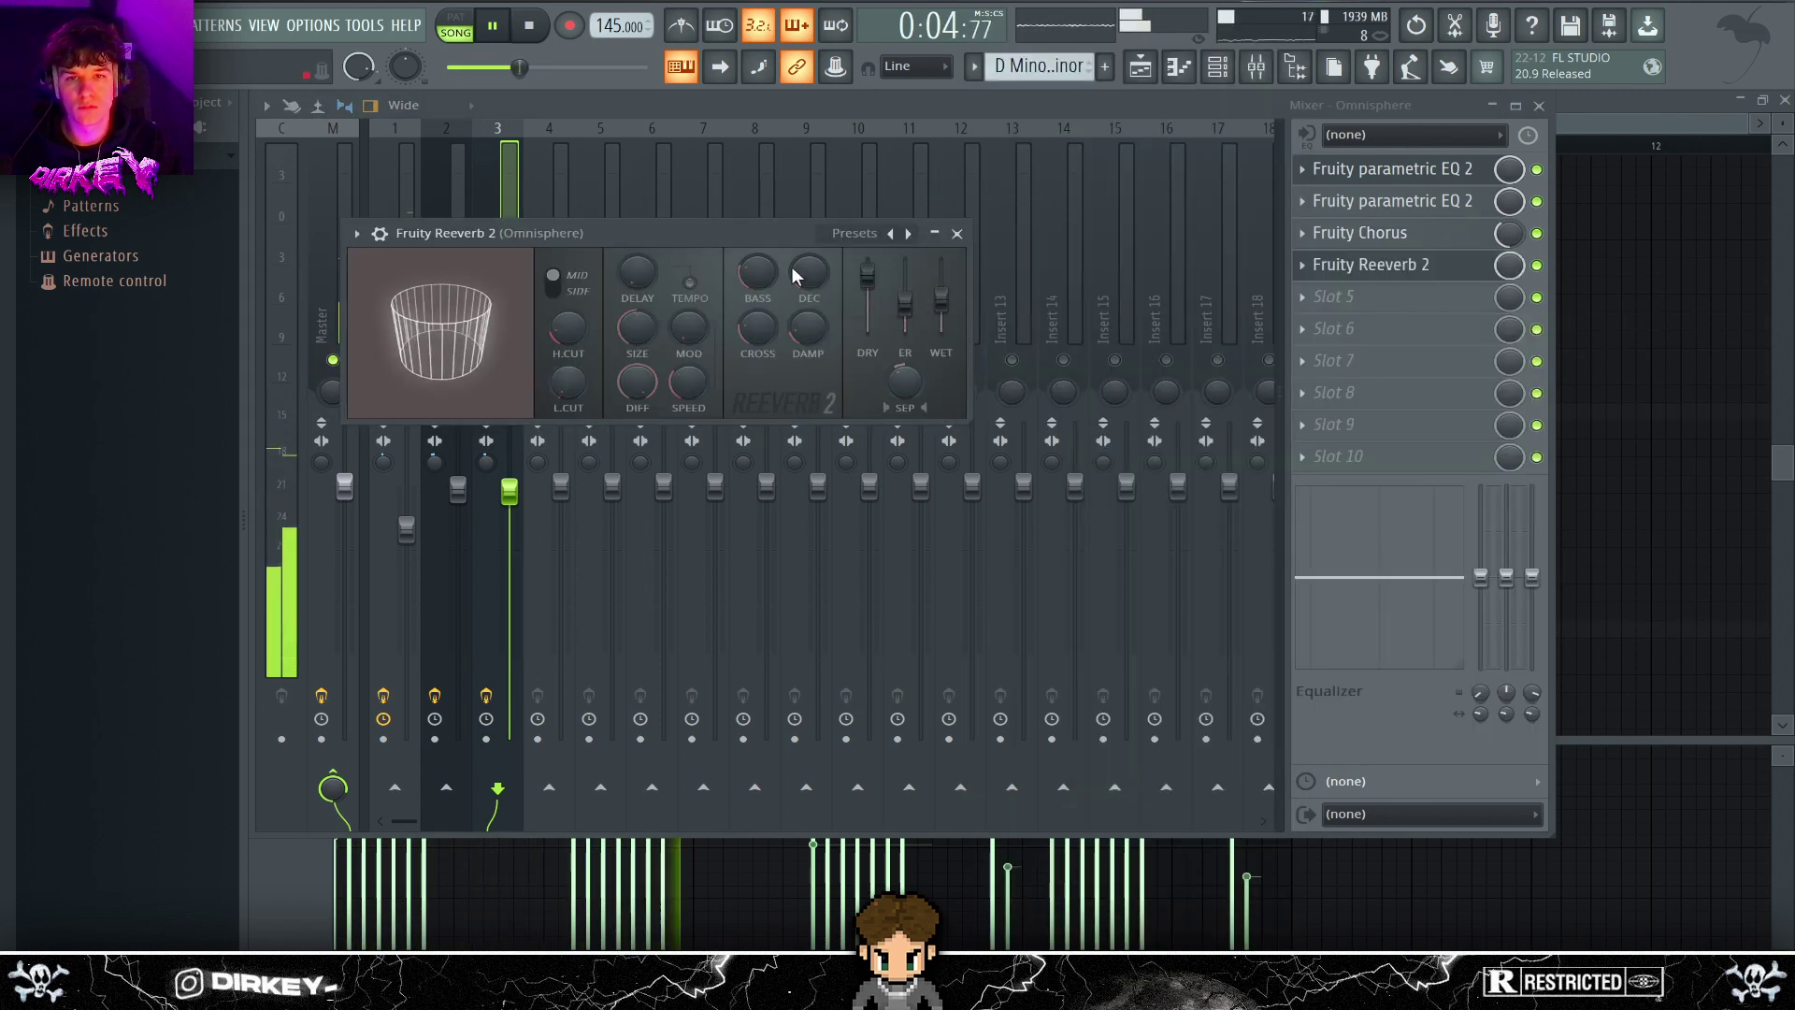
left_click(935, 233)
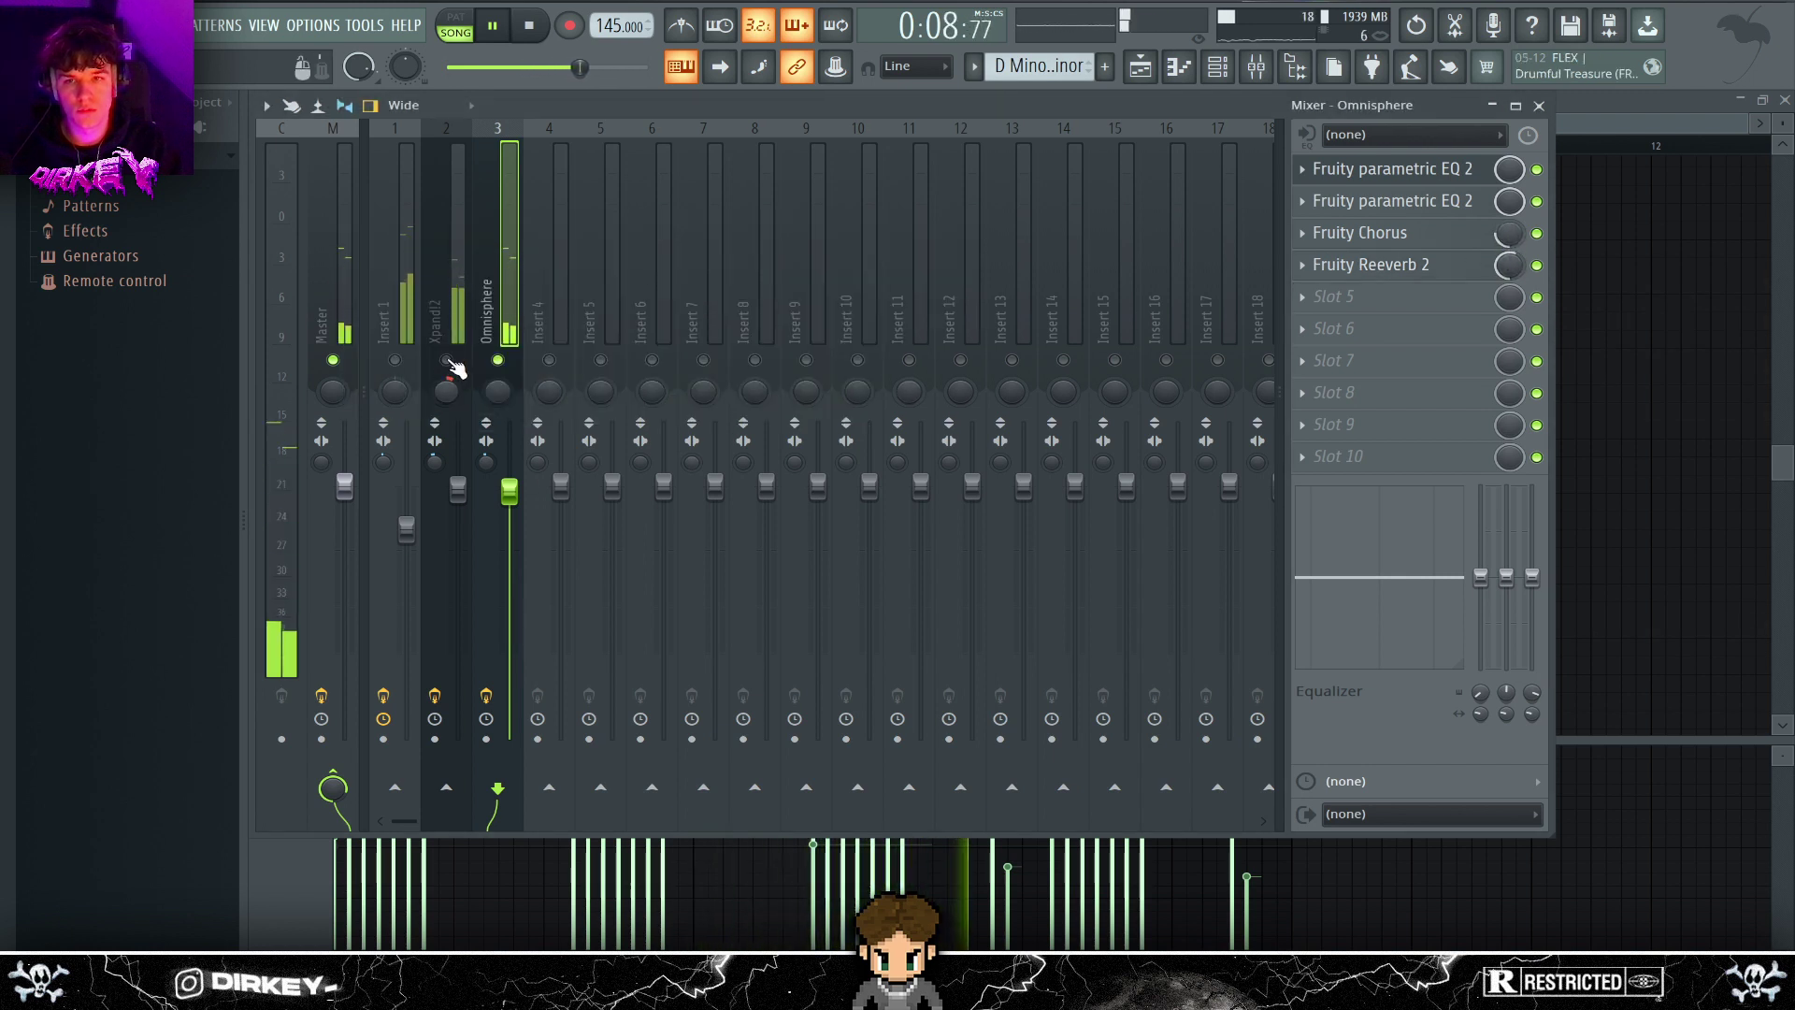
- Add a second Omnisphere instance and load its Growler Moog Bass patch by searching for "growler moog"
left_click(1220, 61)
left_click(741, 492)
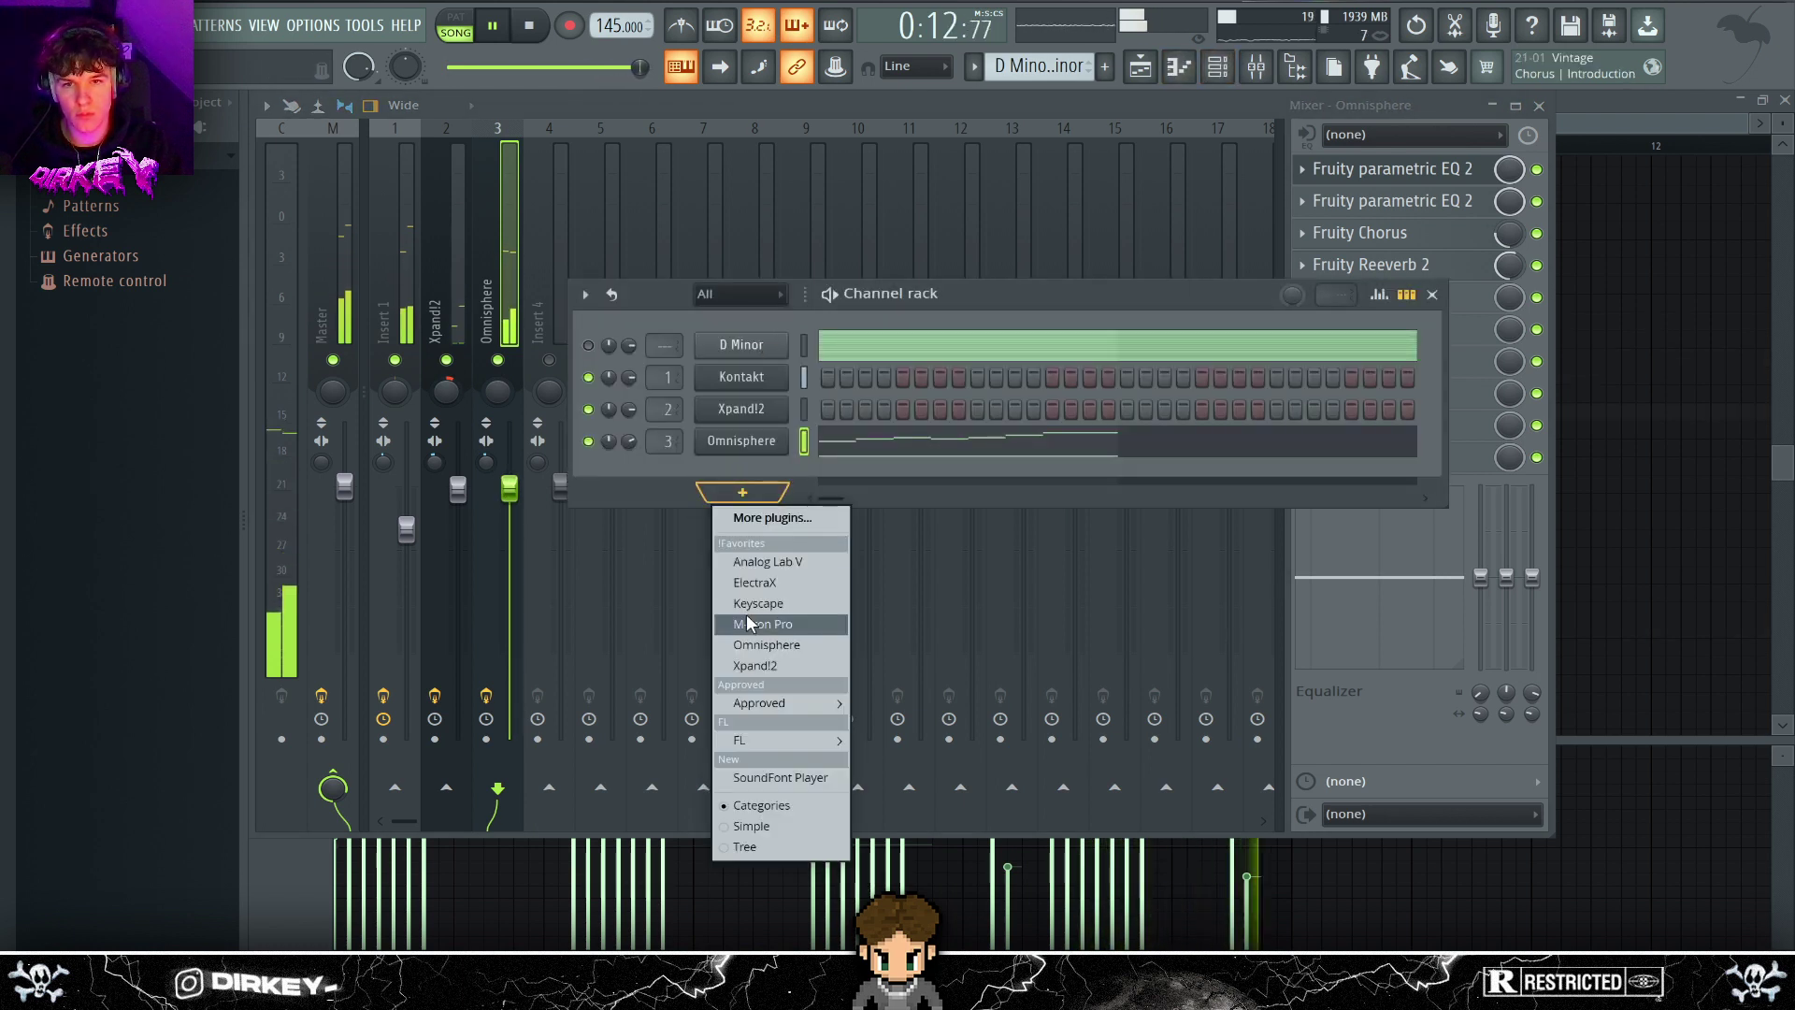
key("Escape")
key("space")
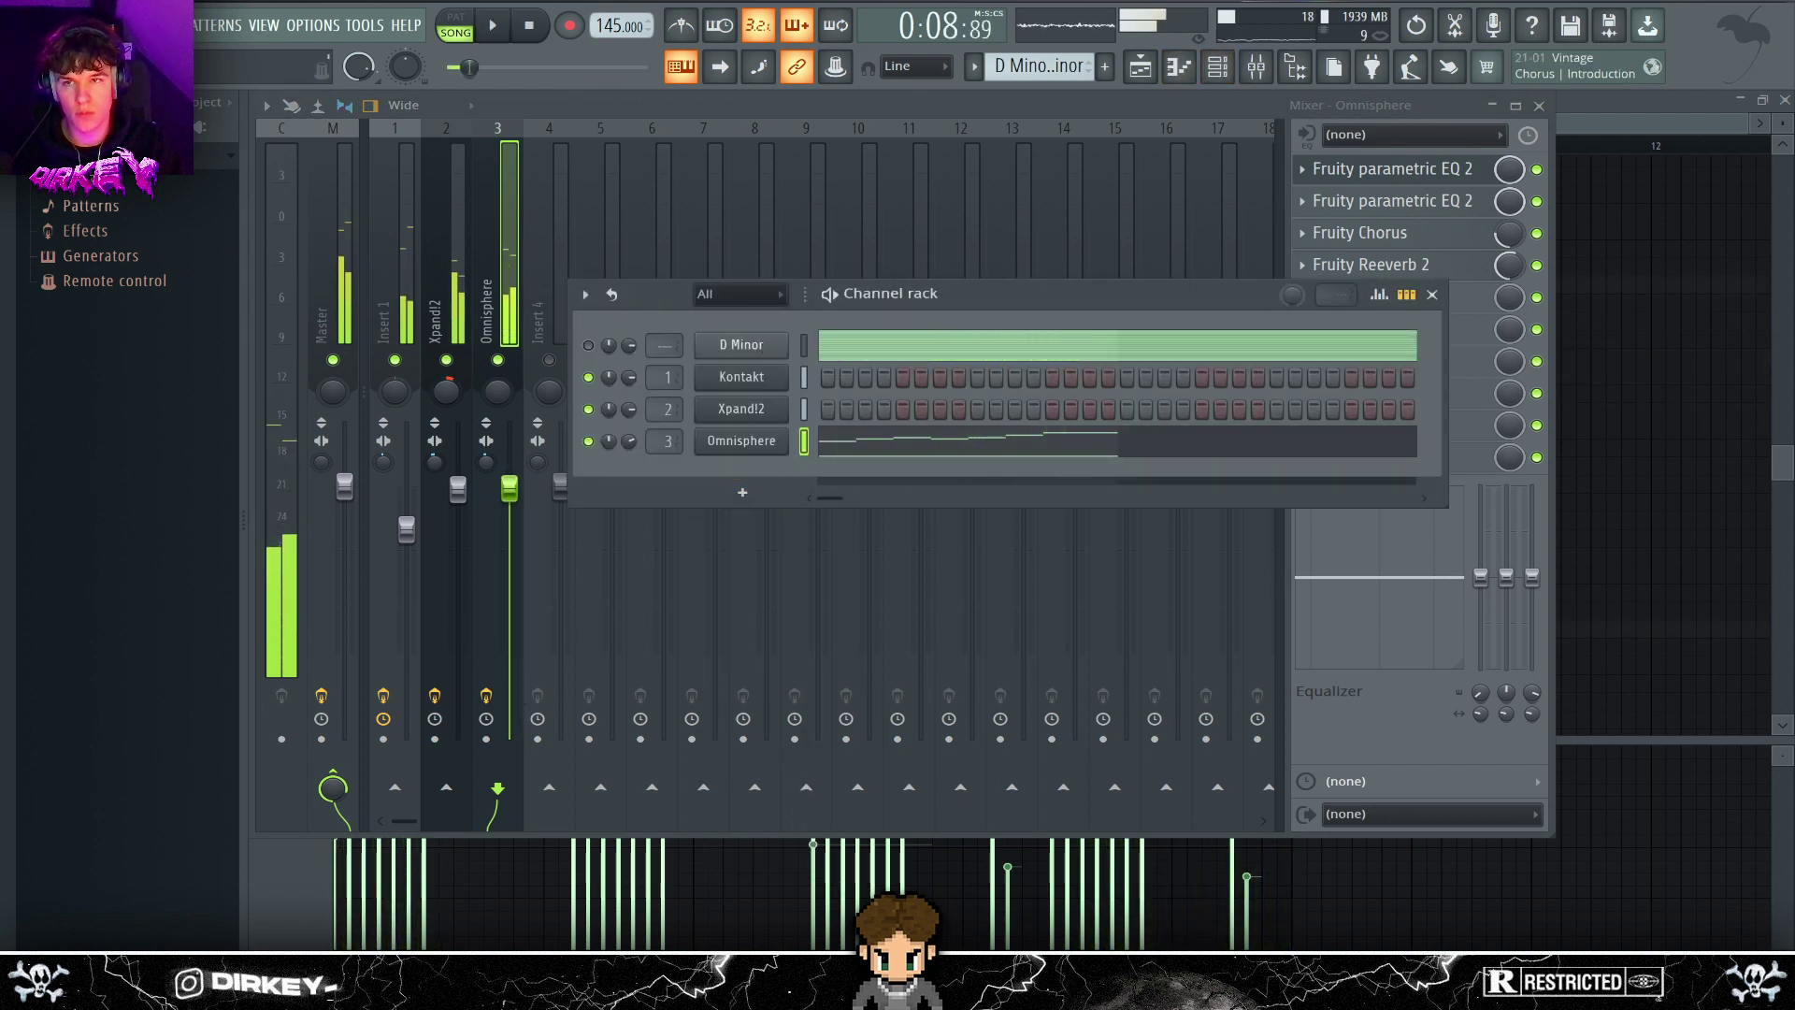
left_click(742, 493)
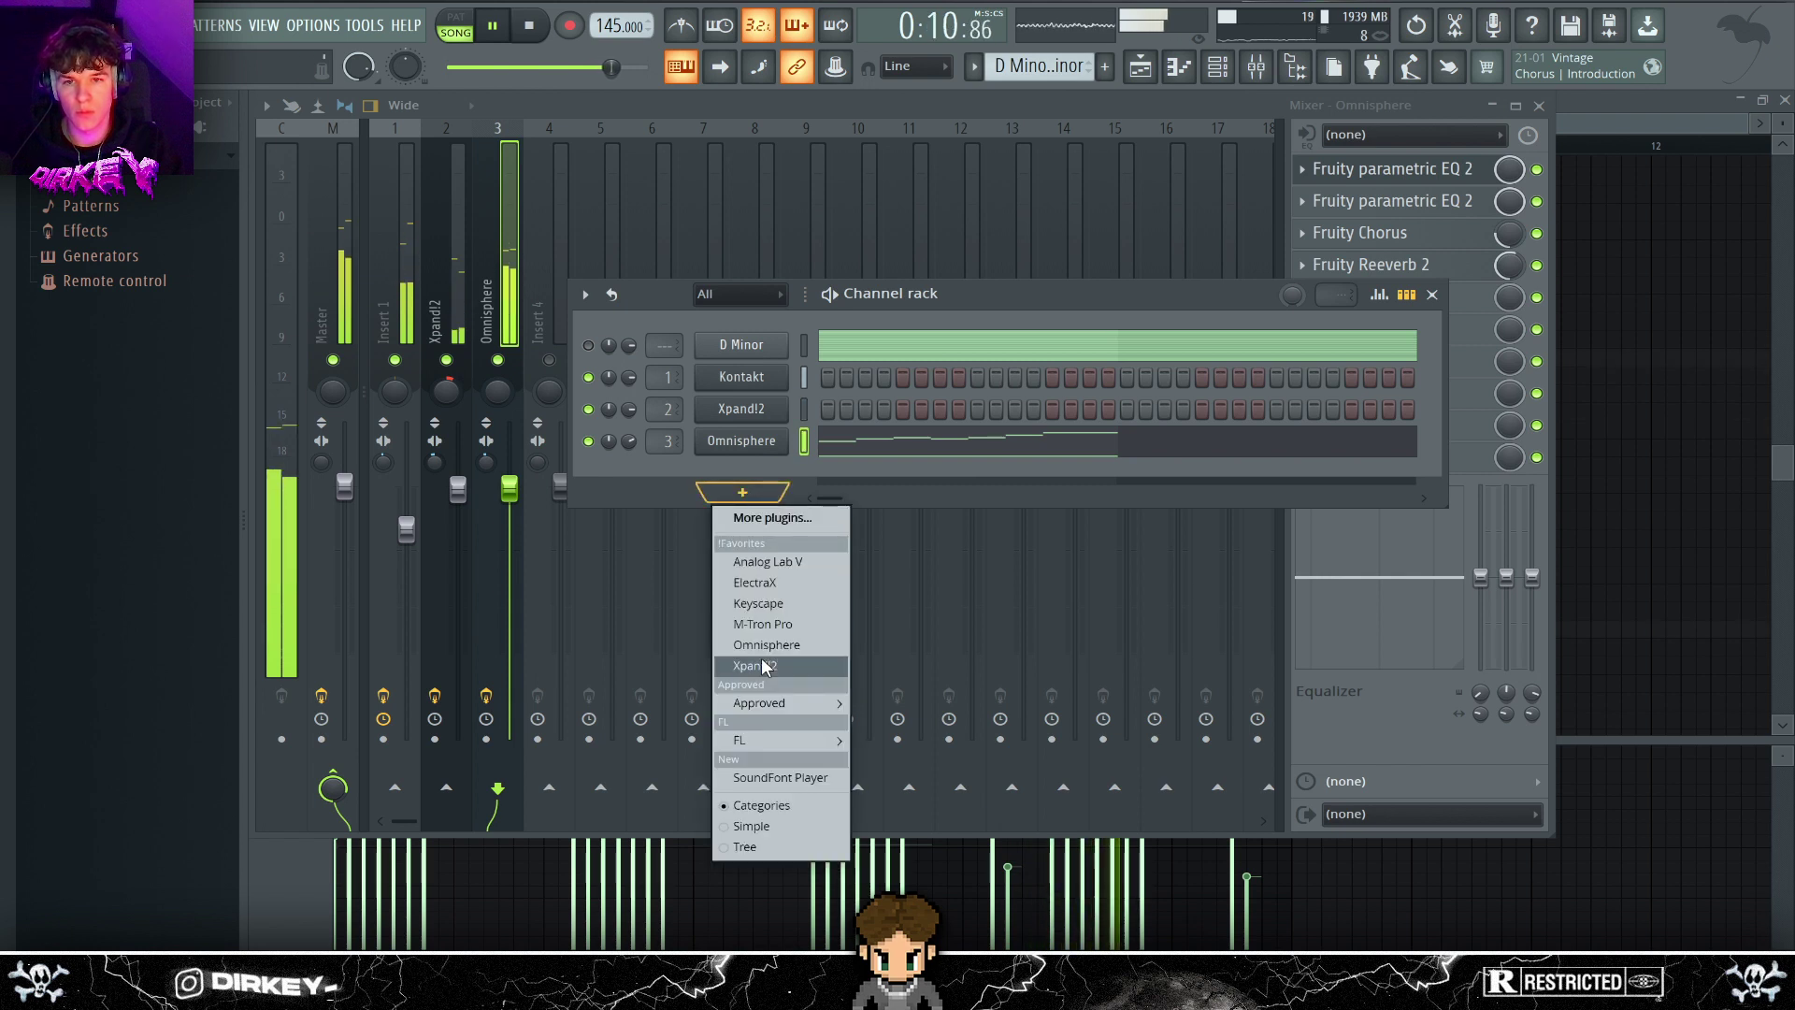
left_click(804, 607)
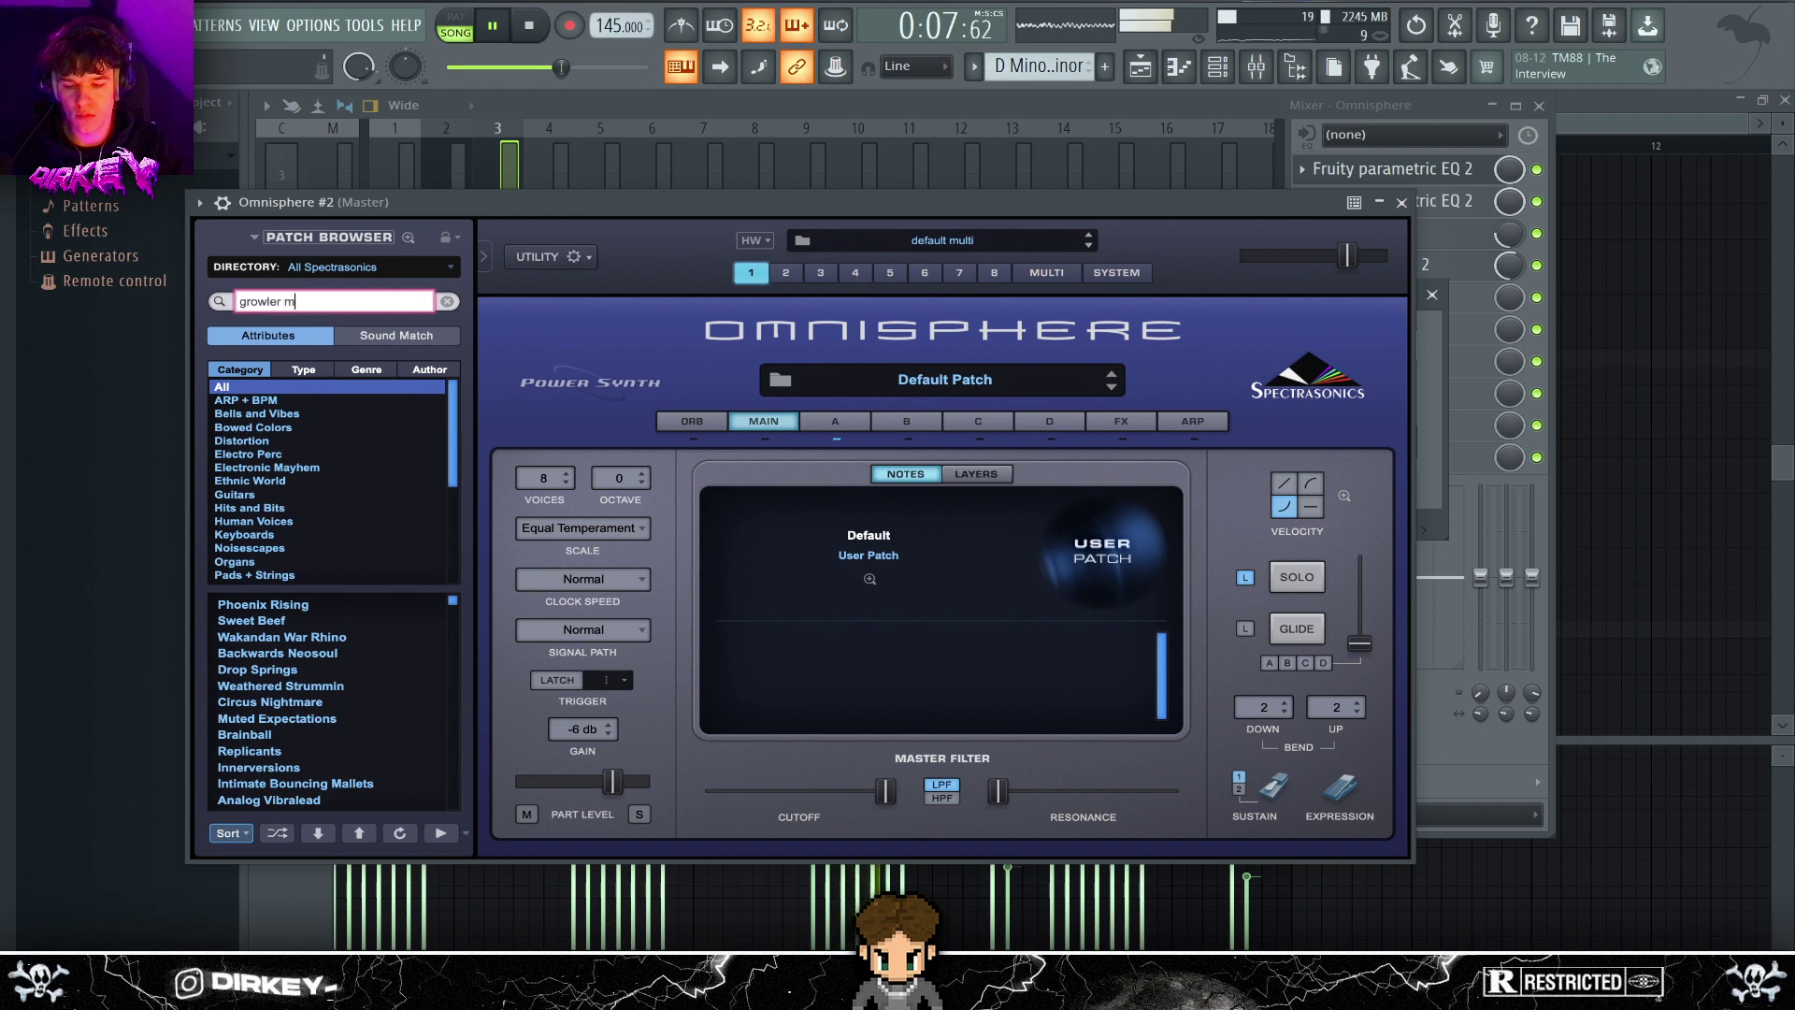
key("Return")
left_click(264, 606)
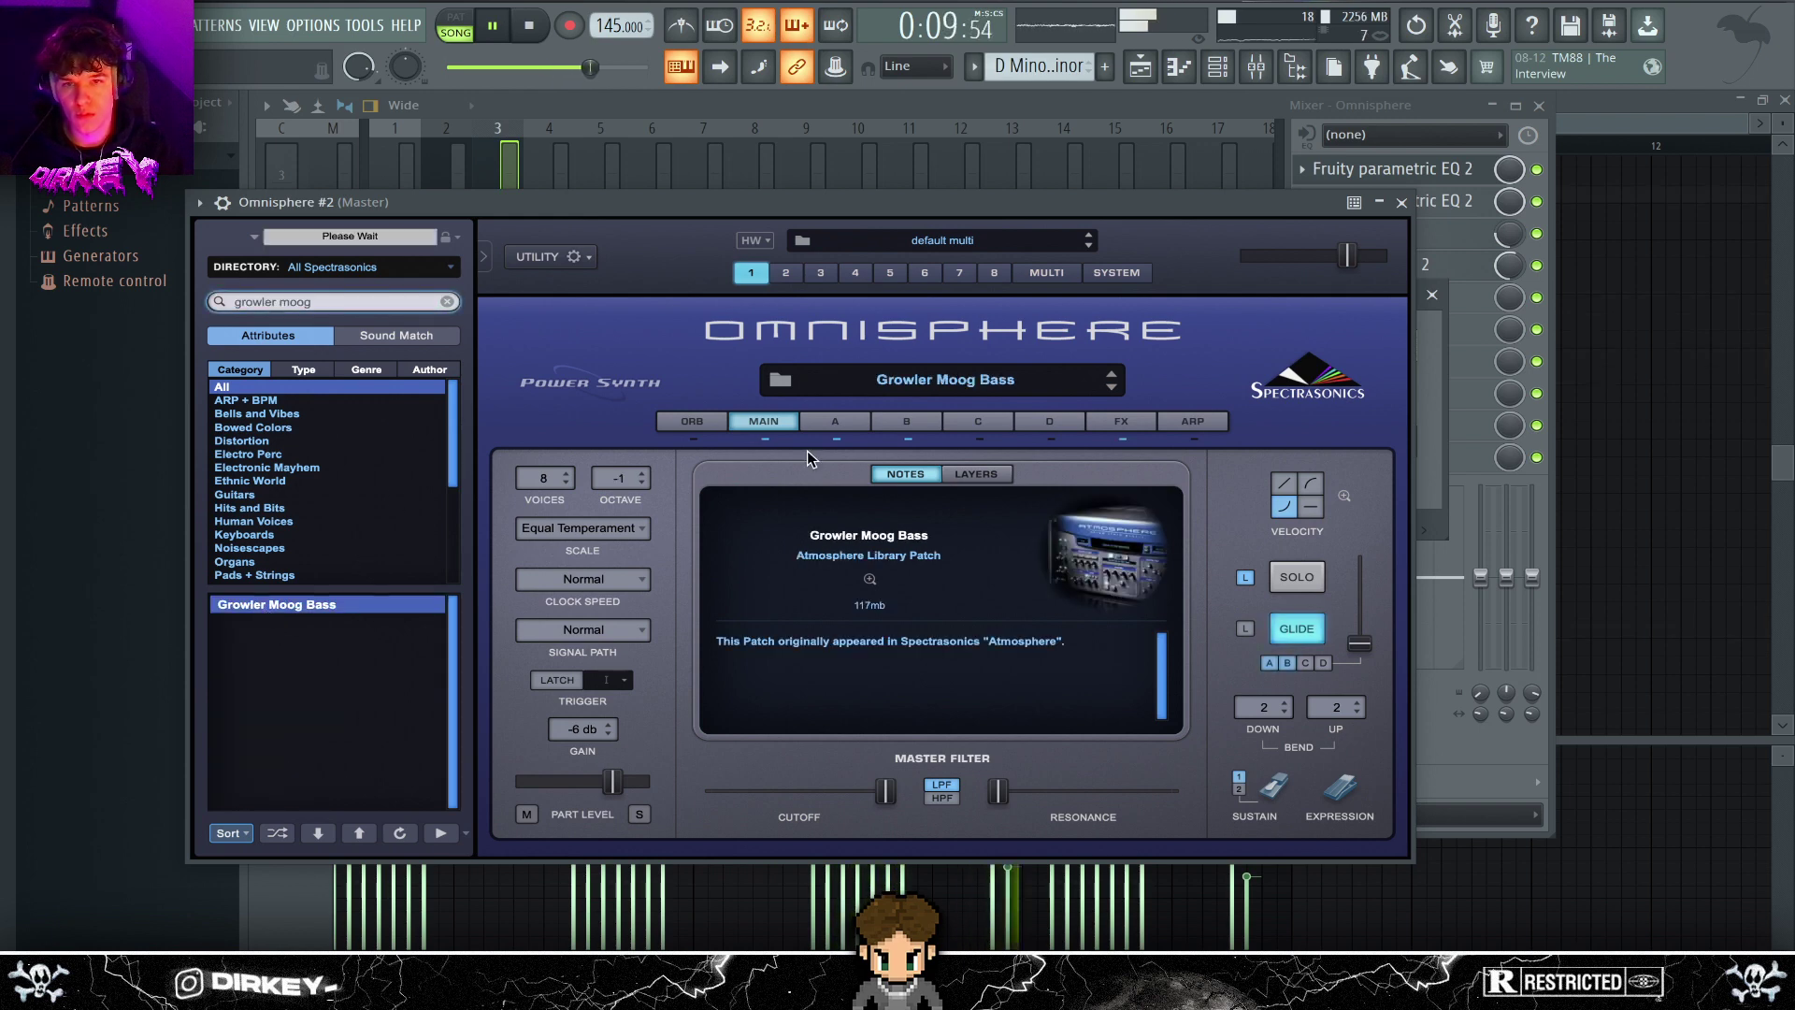
left_click(965, 475)
left_click(846, 422)
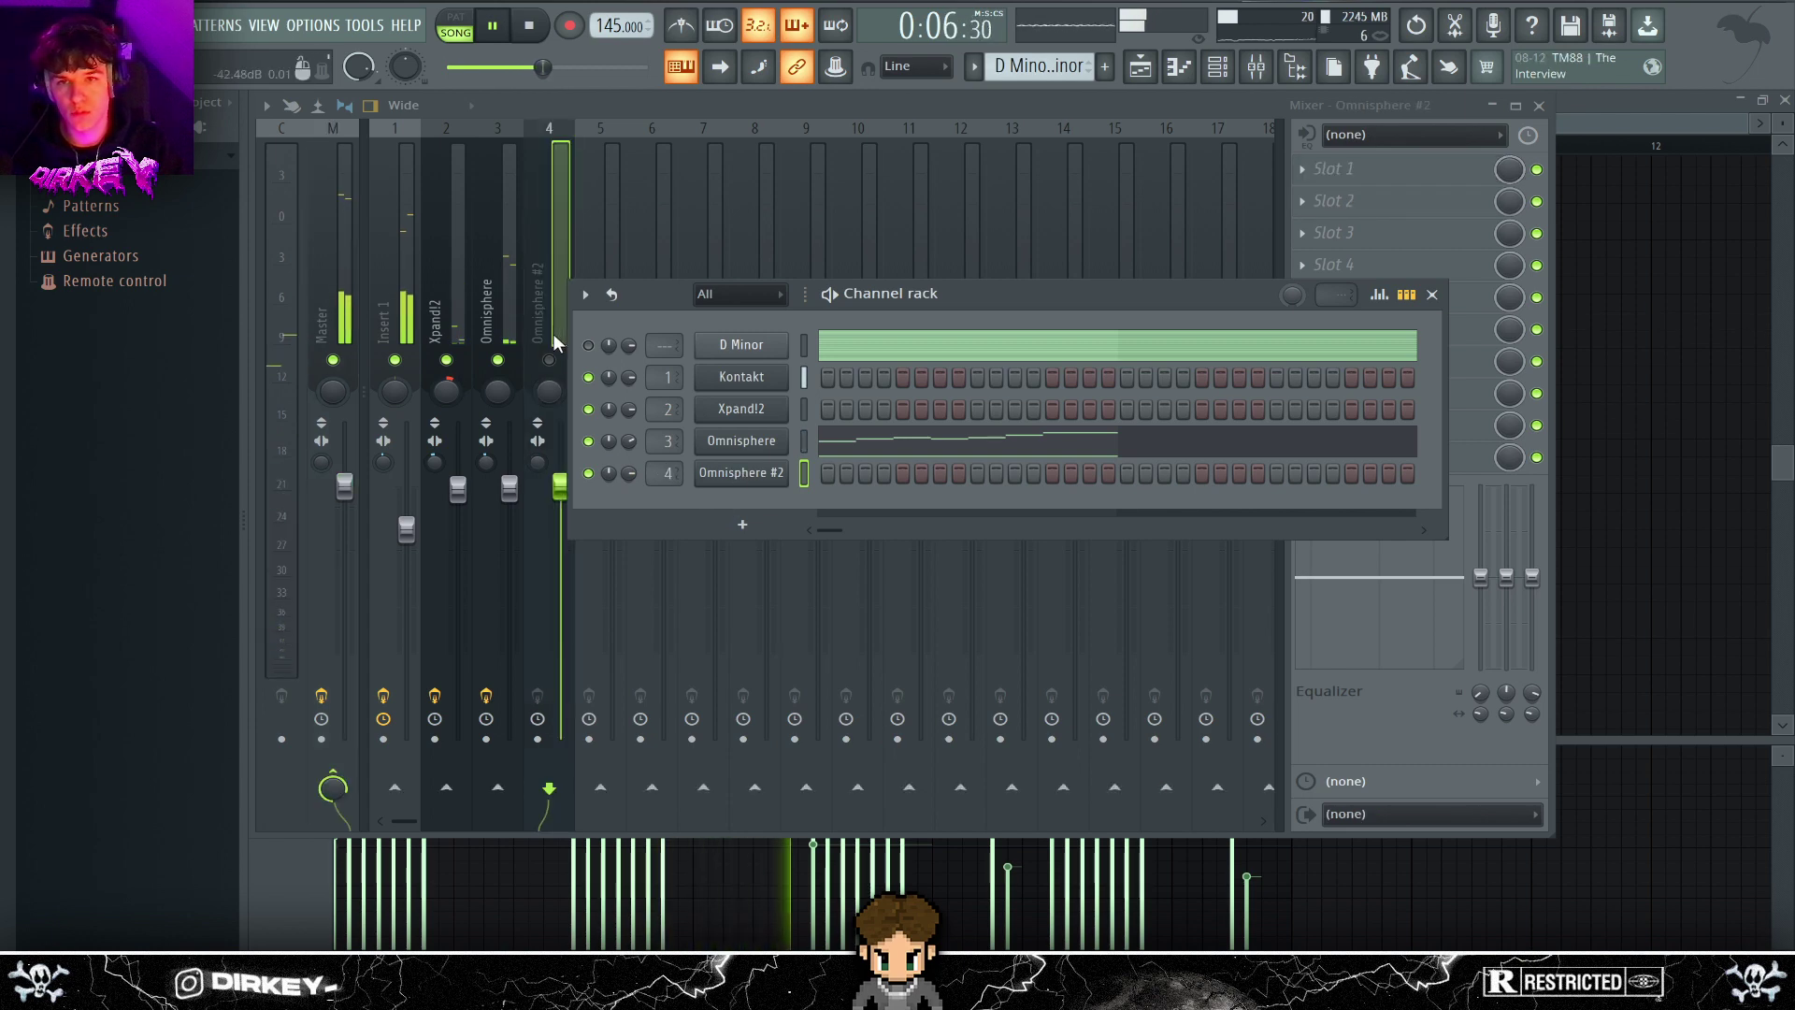
- Split the D Minor pattern by channel and move the resulting Omnisphere clip to track 3 of the playlist
key("F7")
key("F5")
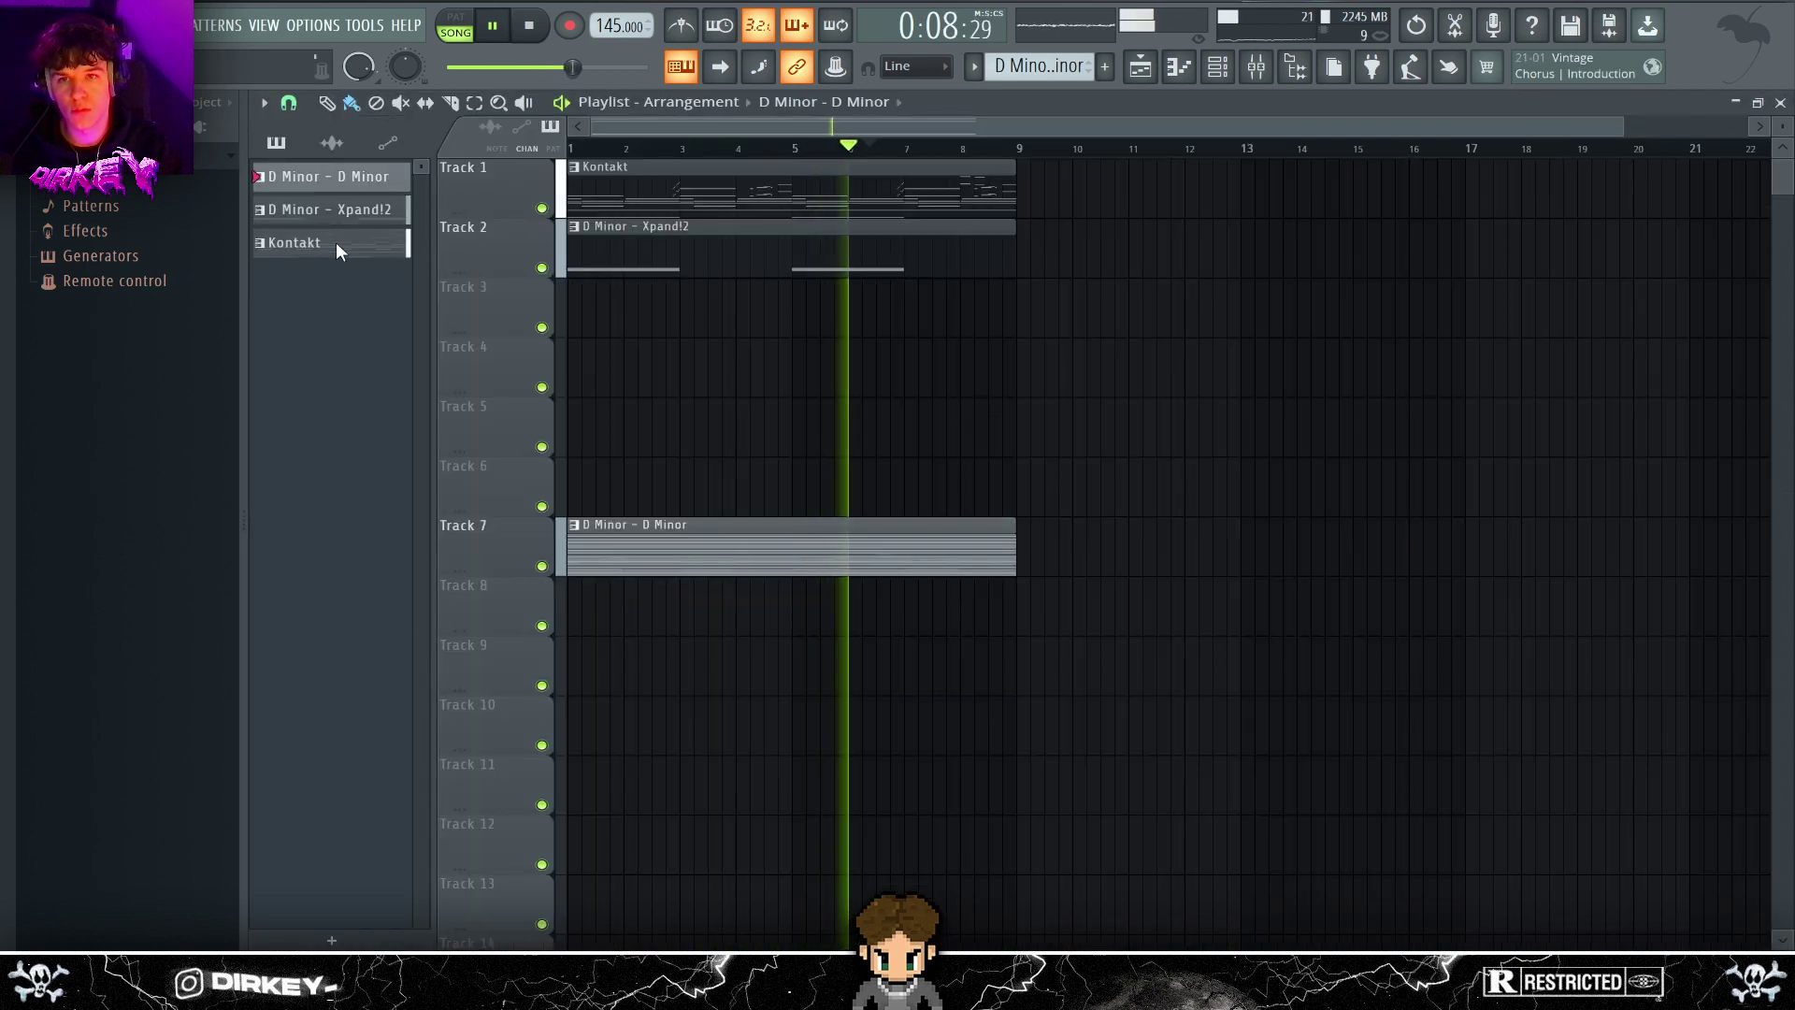
right_click(322, 174)
left_click(378, 525)
left_click_drag(641, 537, 621, 301)
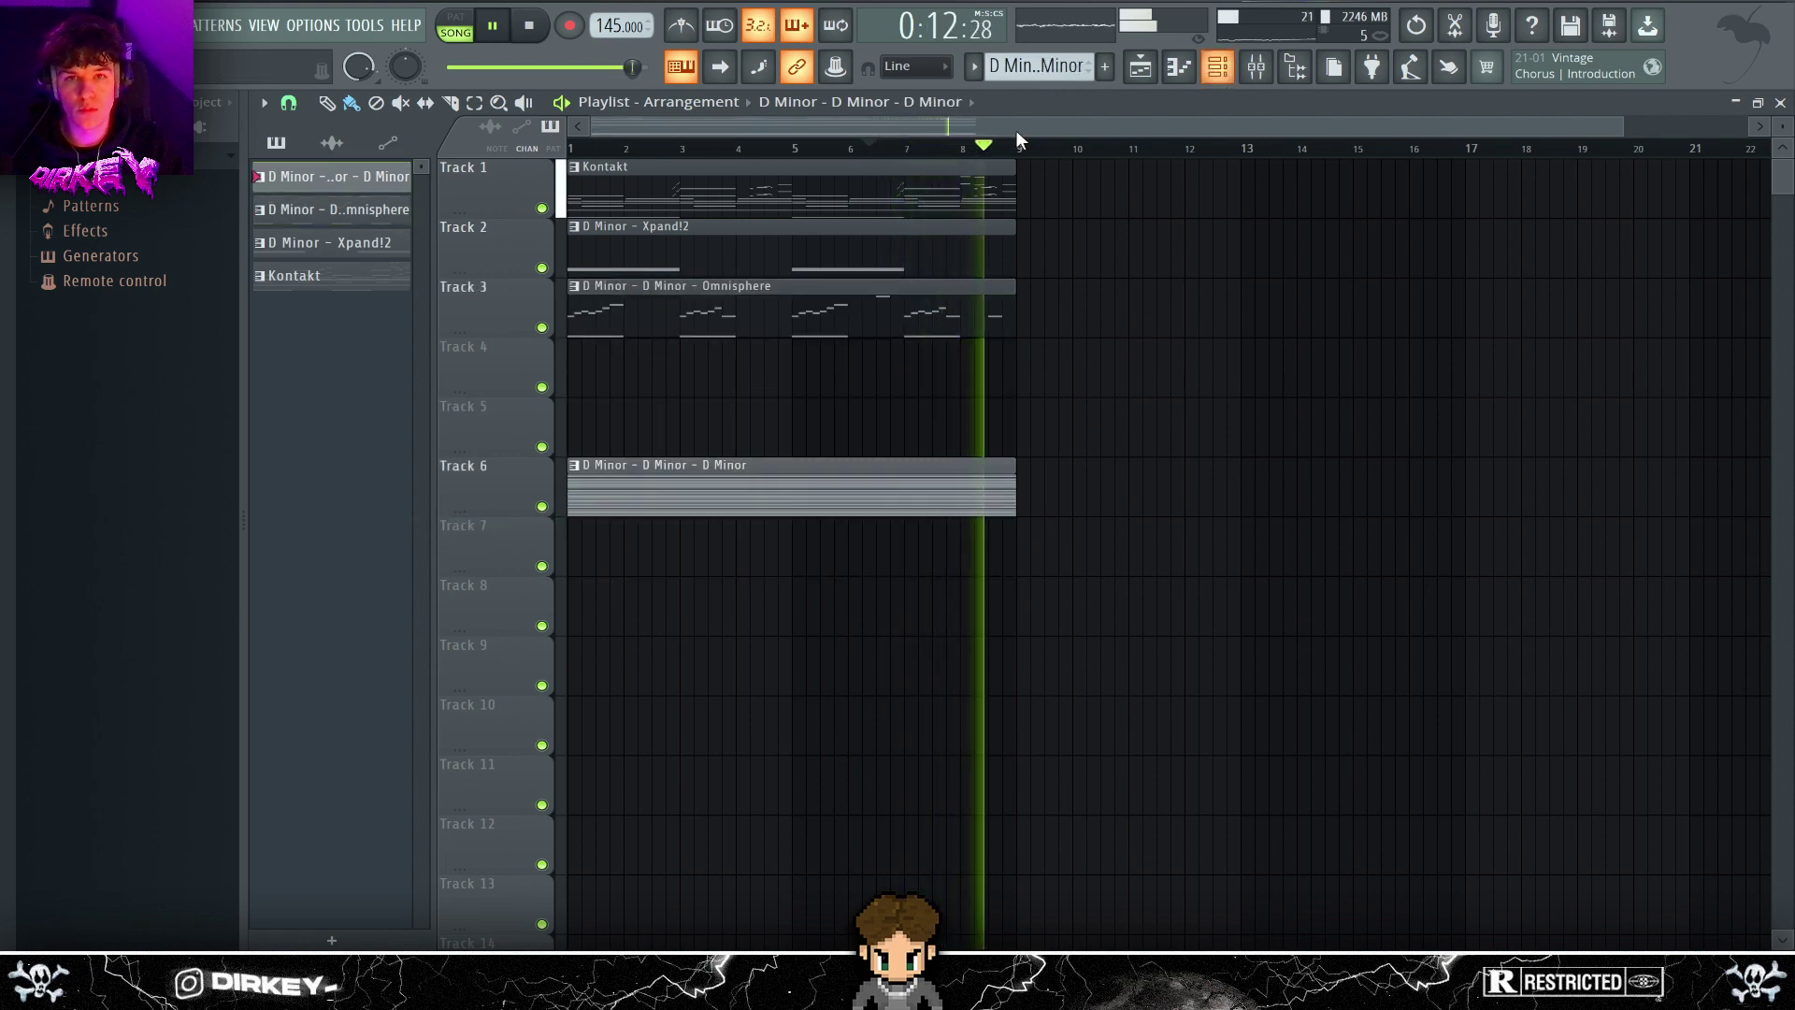
double_click(991, 168)
left_click(1140, 68)
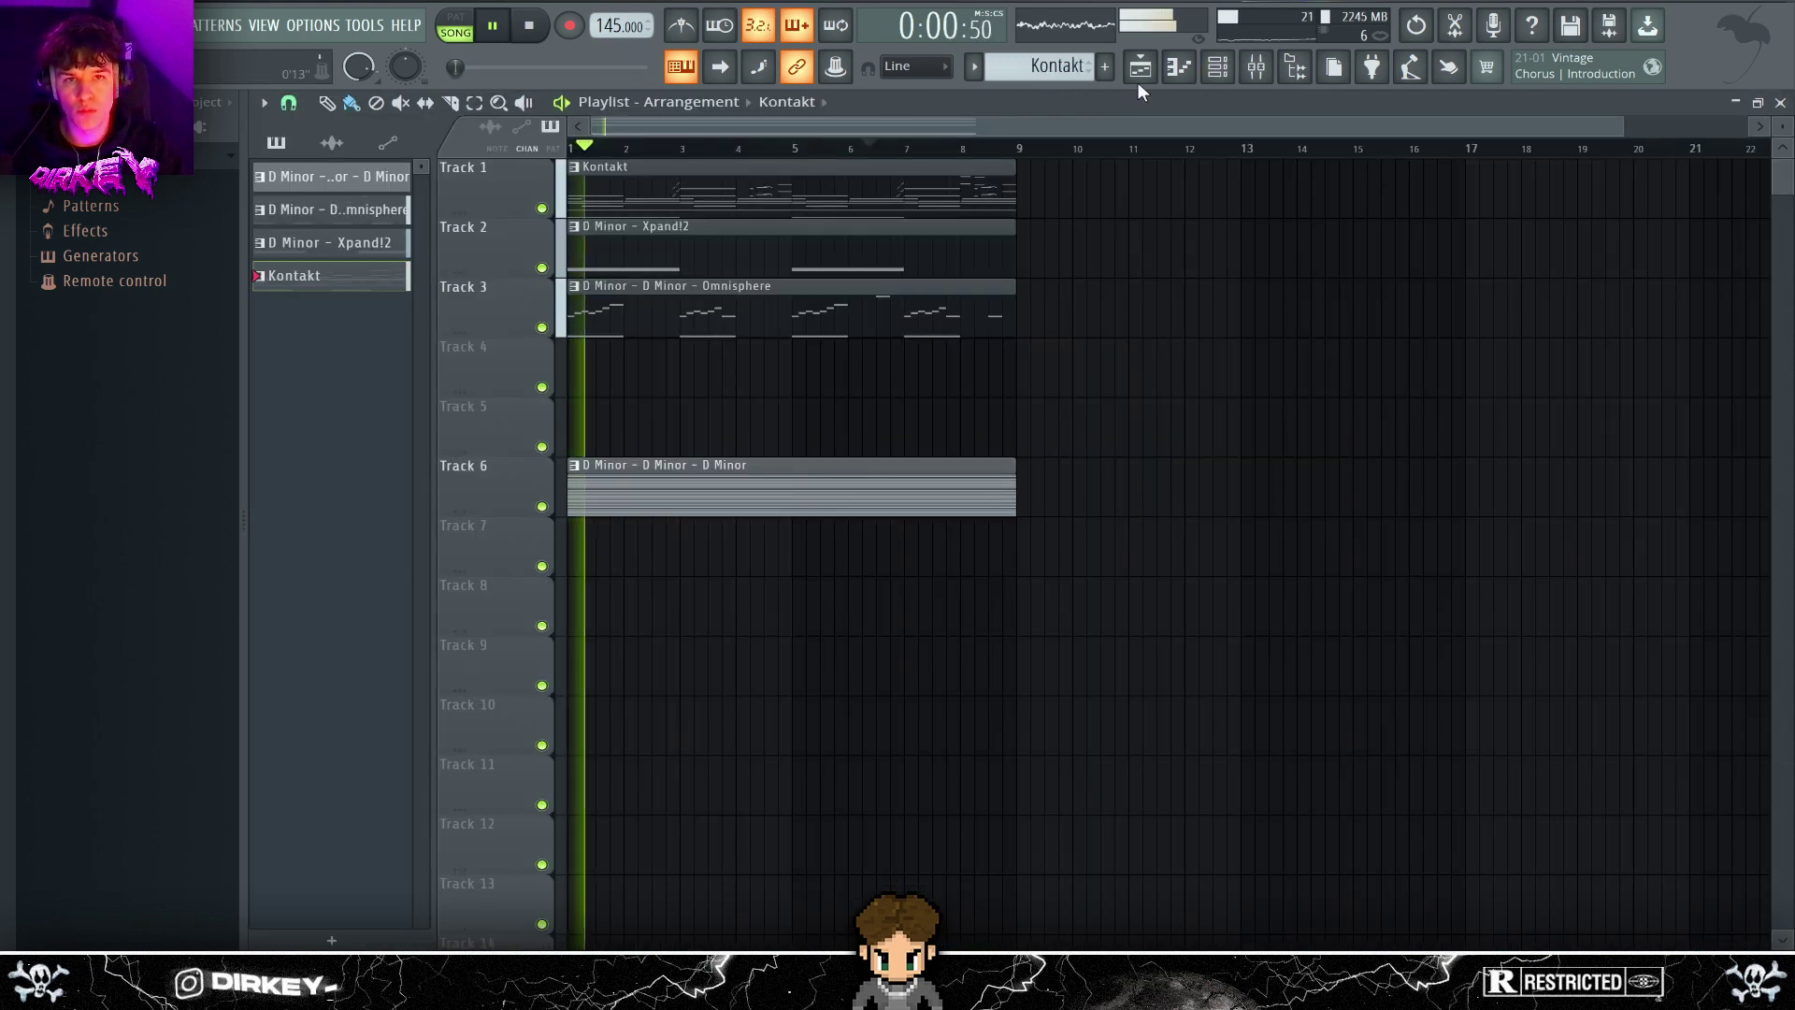
left_click(1217, 66)
right_click(788, 468)
left_click(825, 474)
key("space")
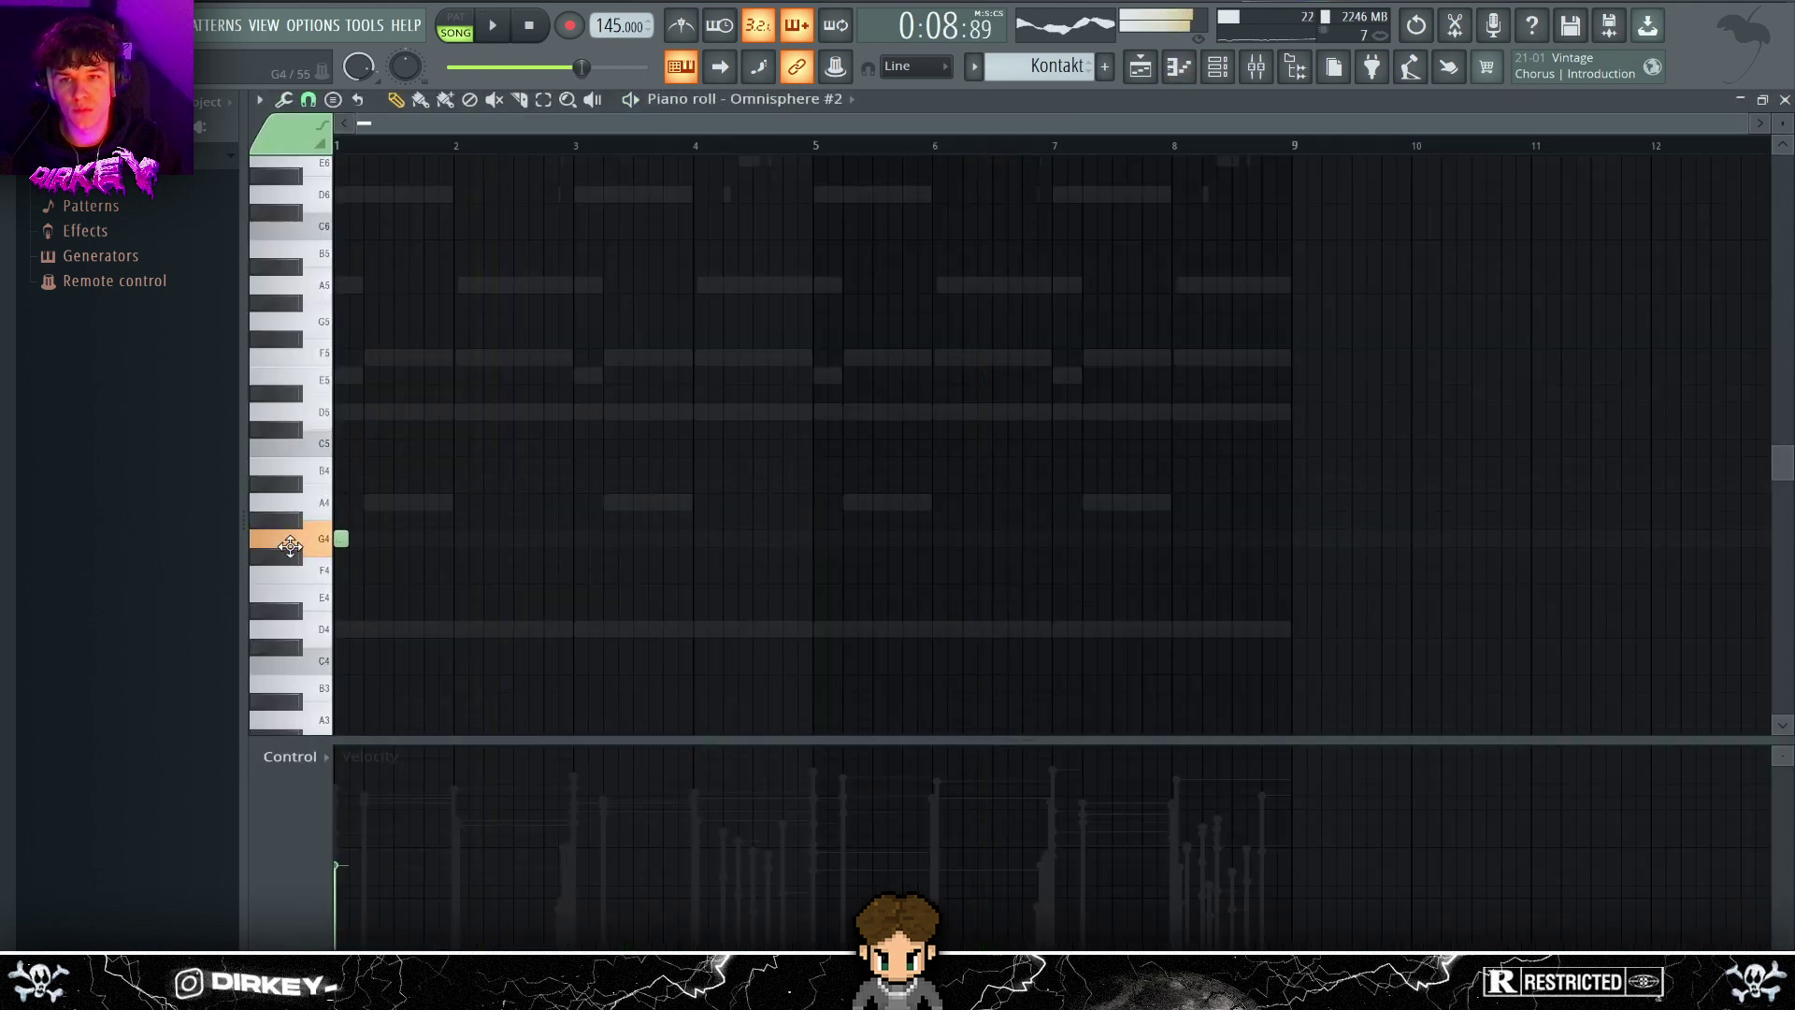
- Write an Omnisphere #2 bass line of D4, D5, A#4 and A4 notes over bars 1–4 of the D Minor pattern
key("F5")
key("F6")
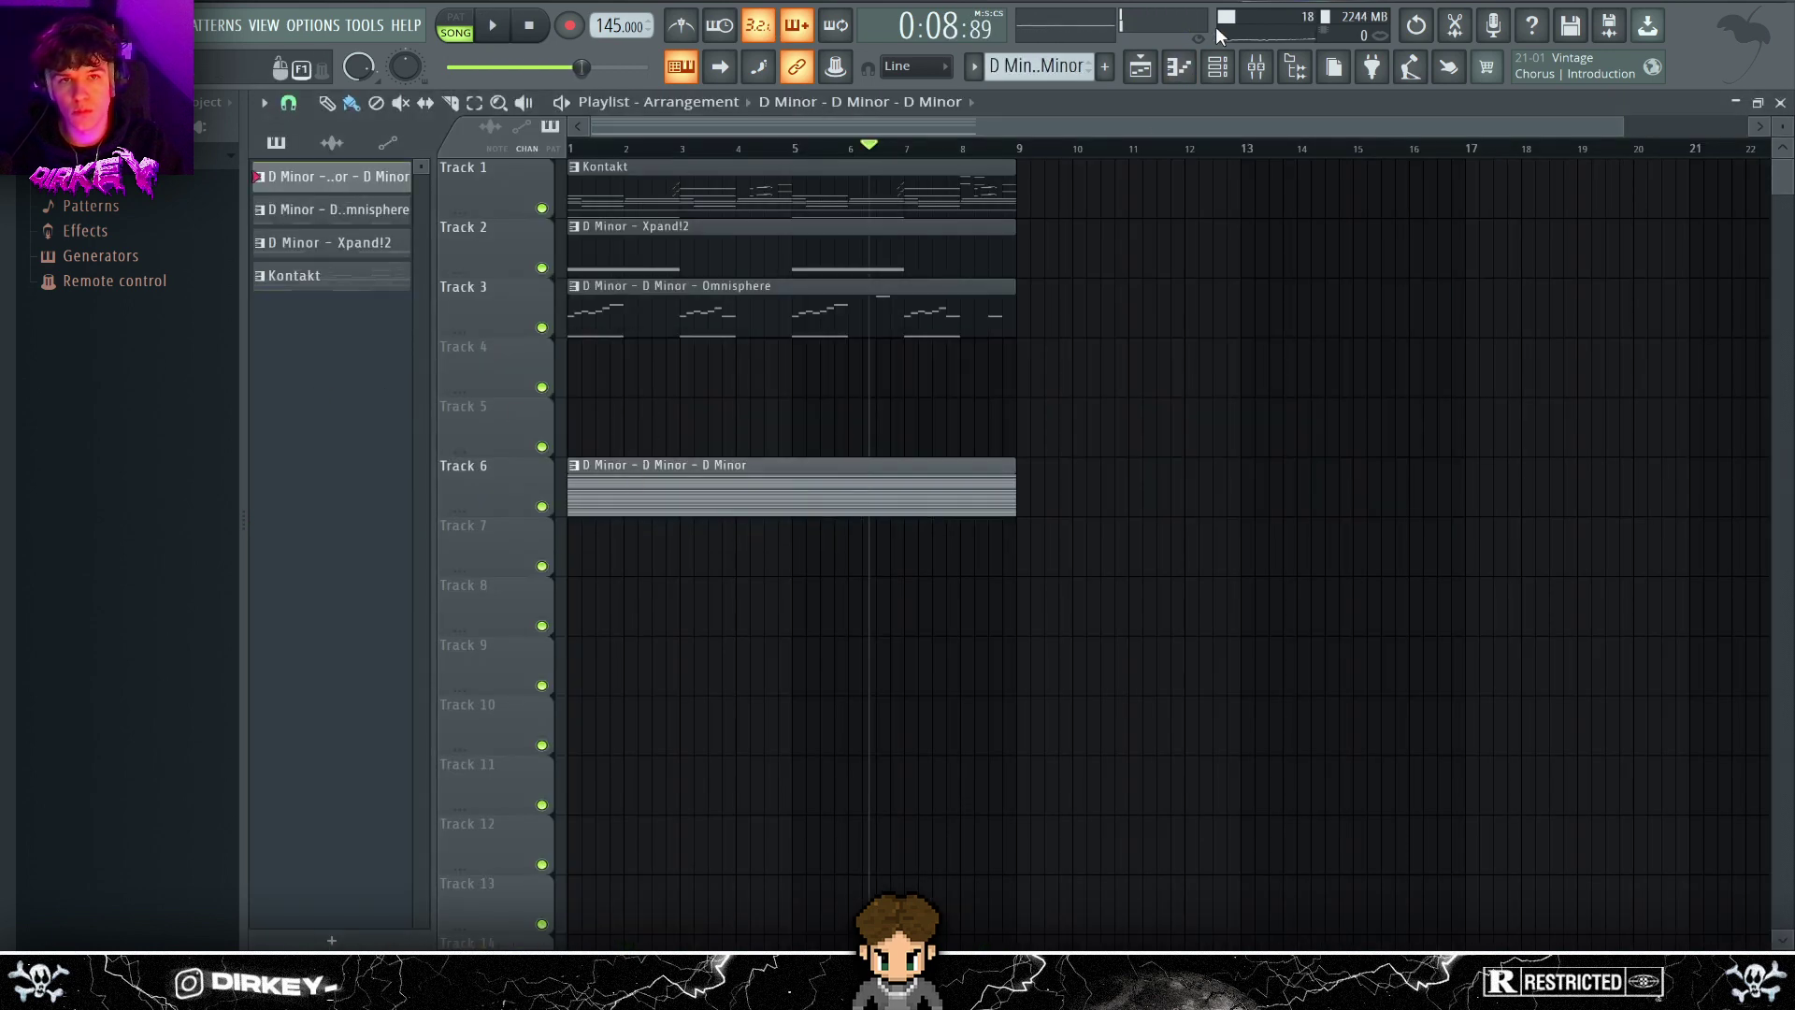
left_click(1217, 66)
left_click(718, 473)
left_click(825, 474)
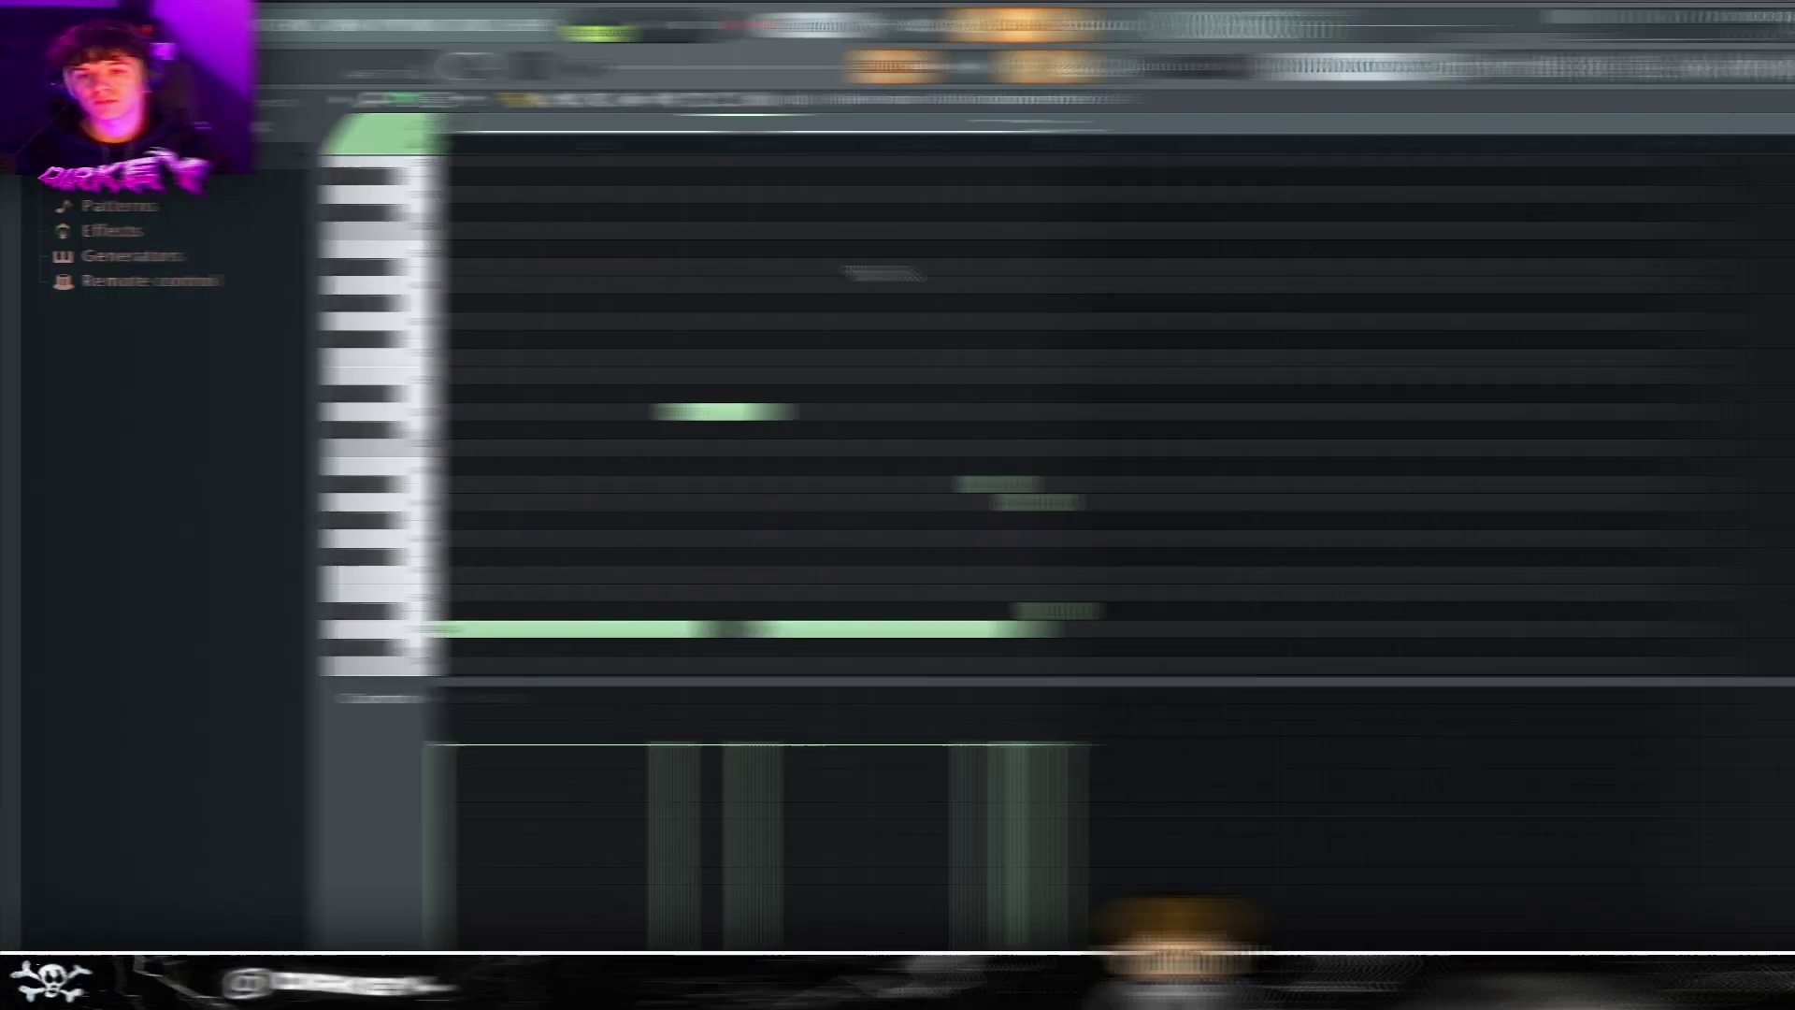
key("space")
right_click(700, 357)
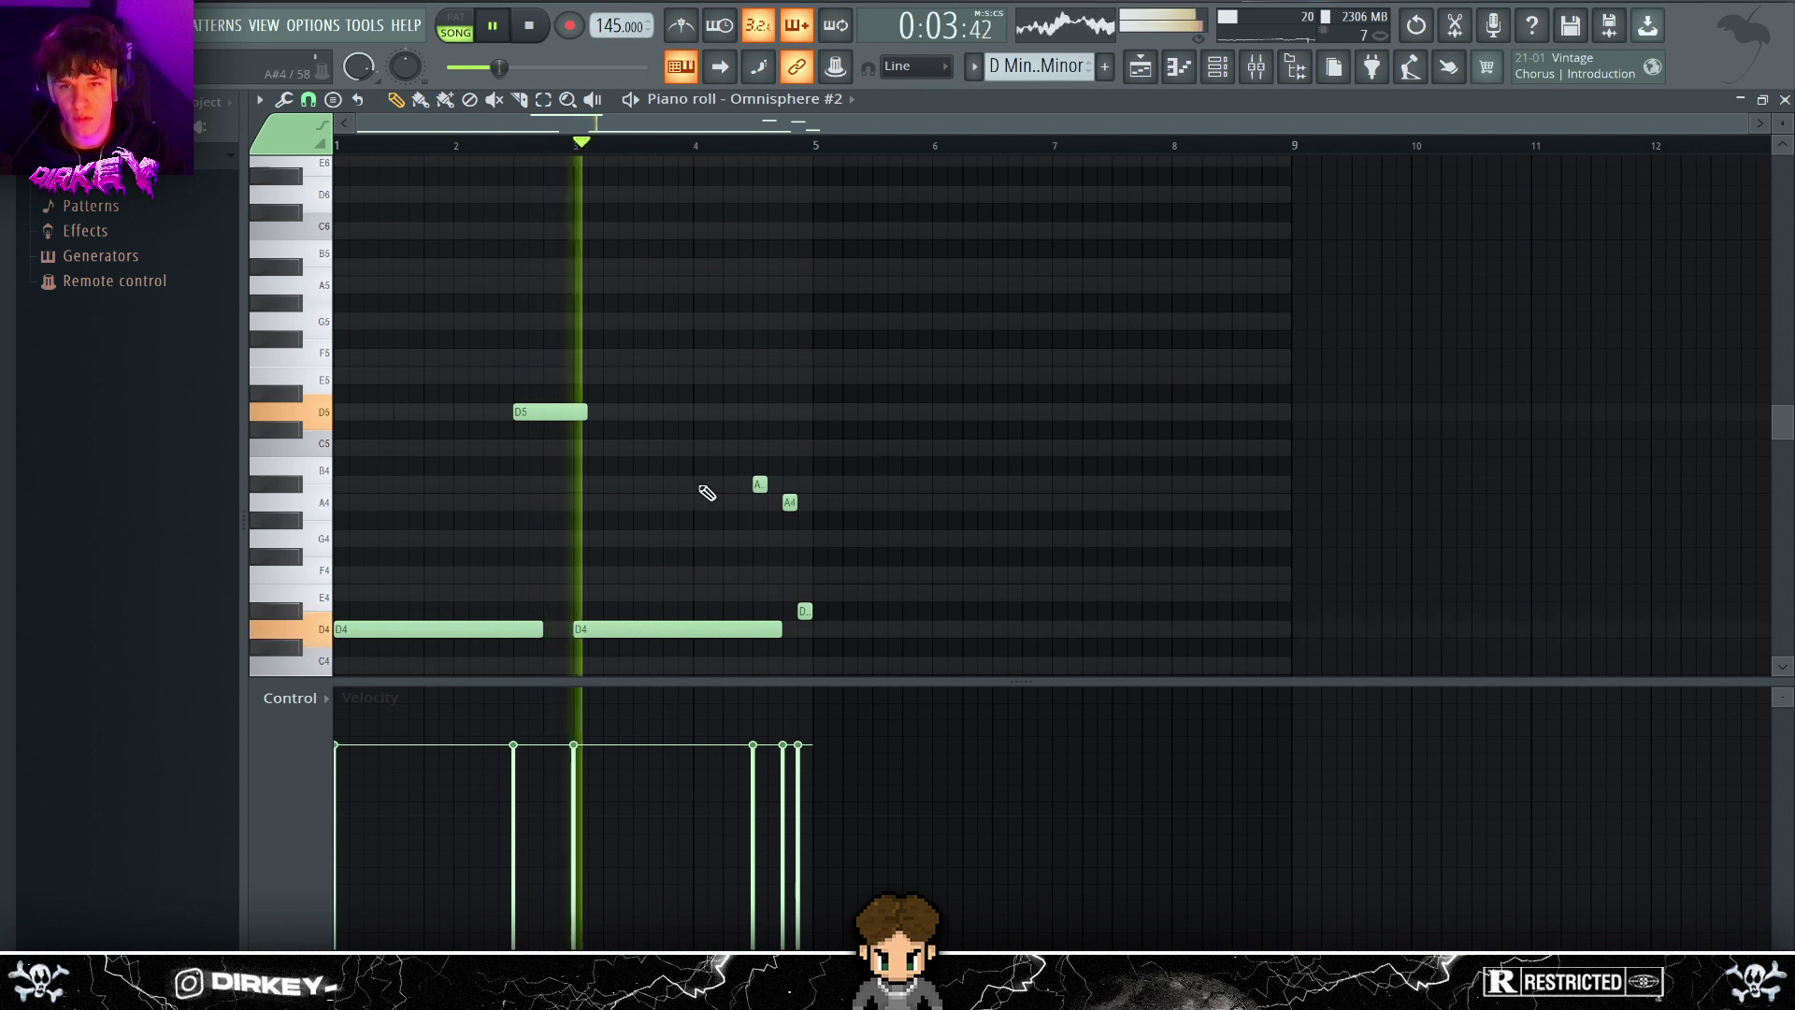
left_click(950, 412)
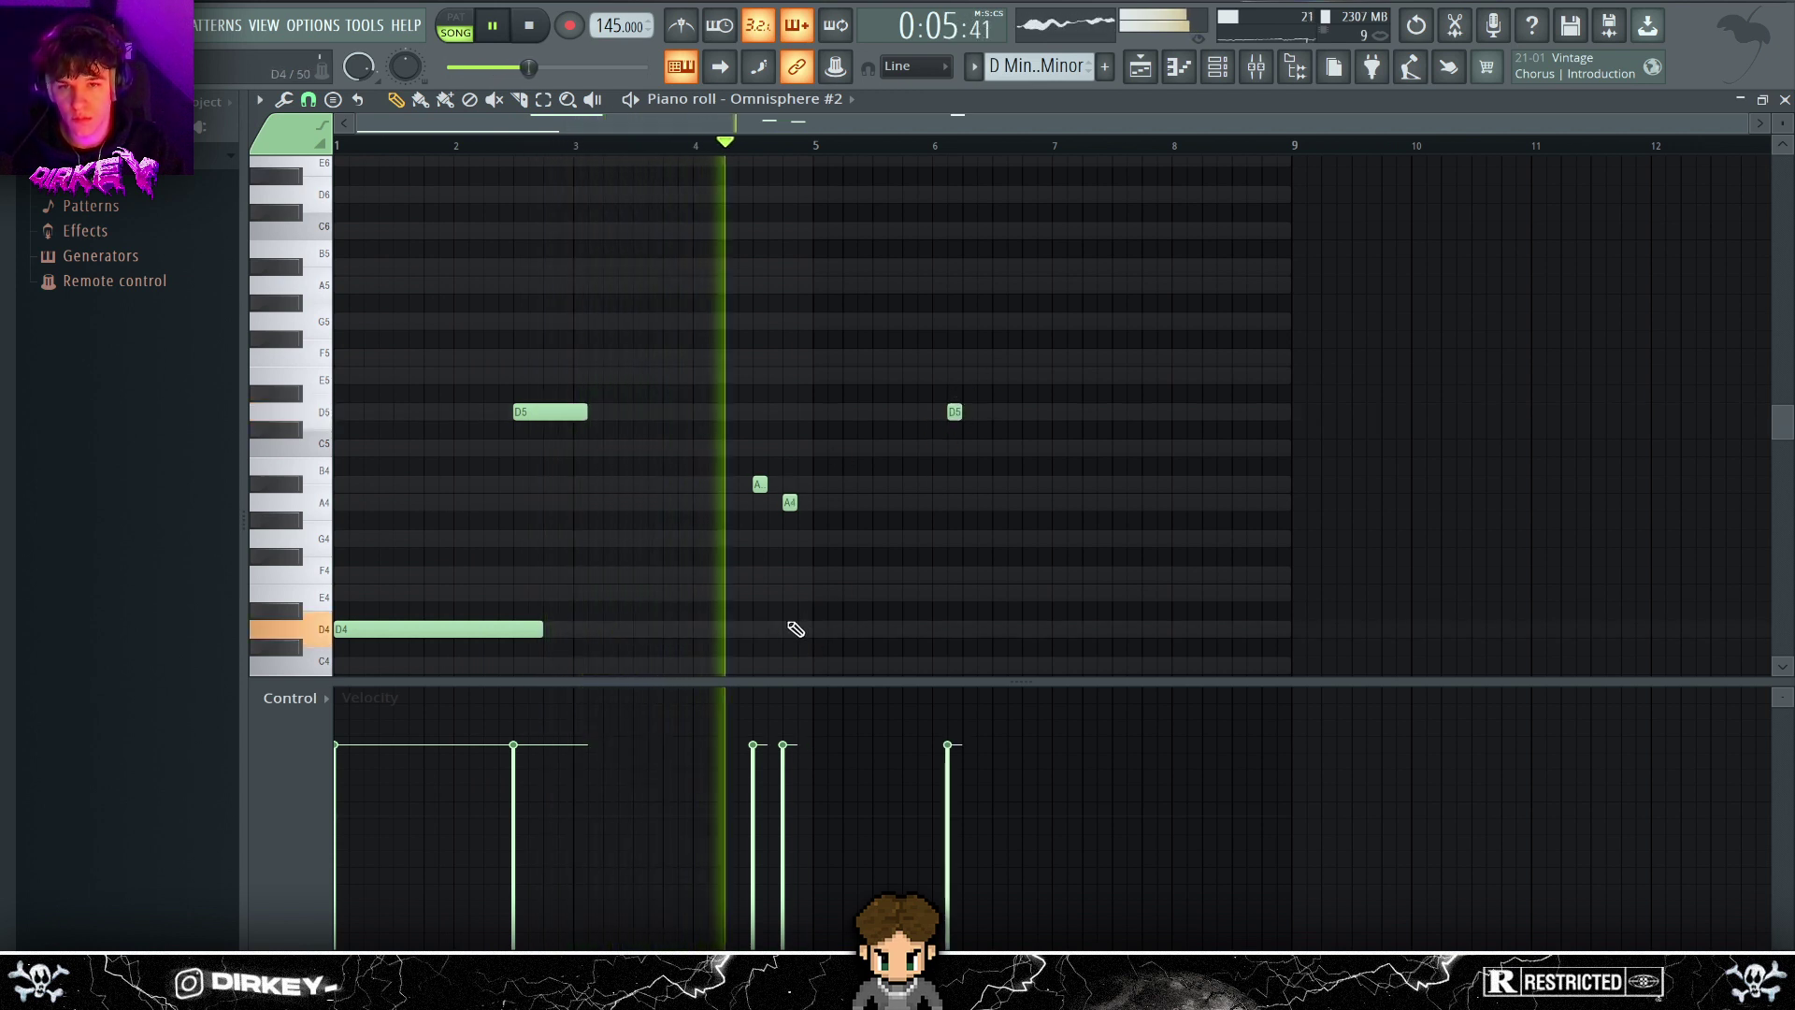
right_click(953, 412)
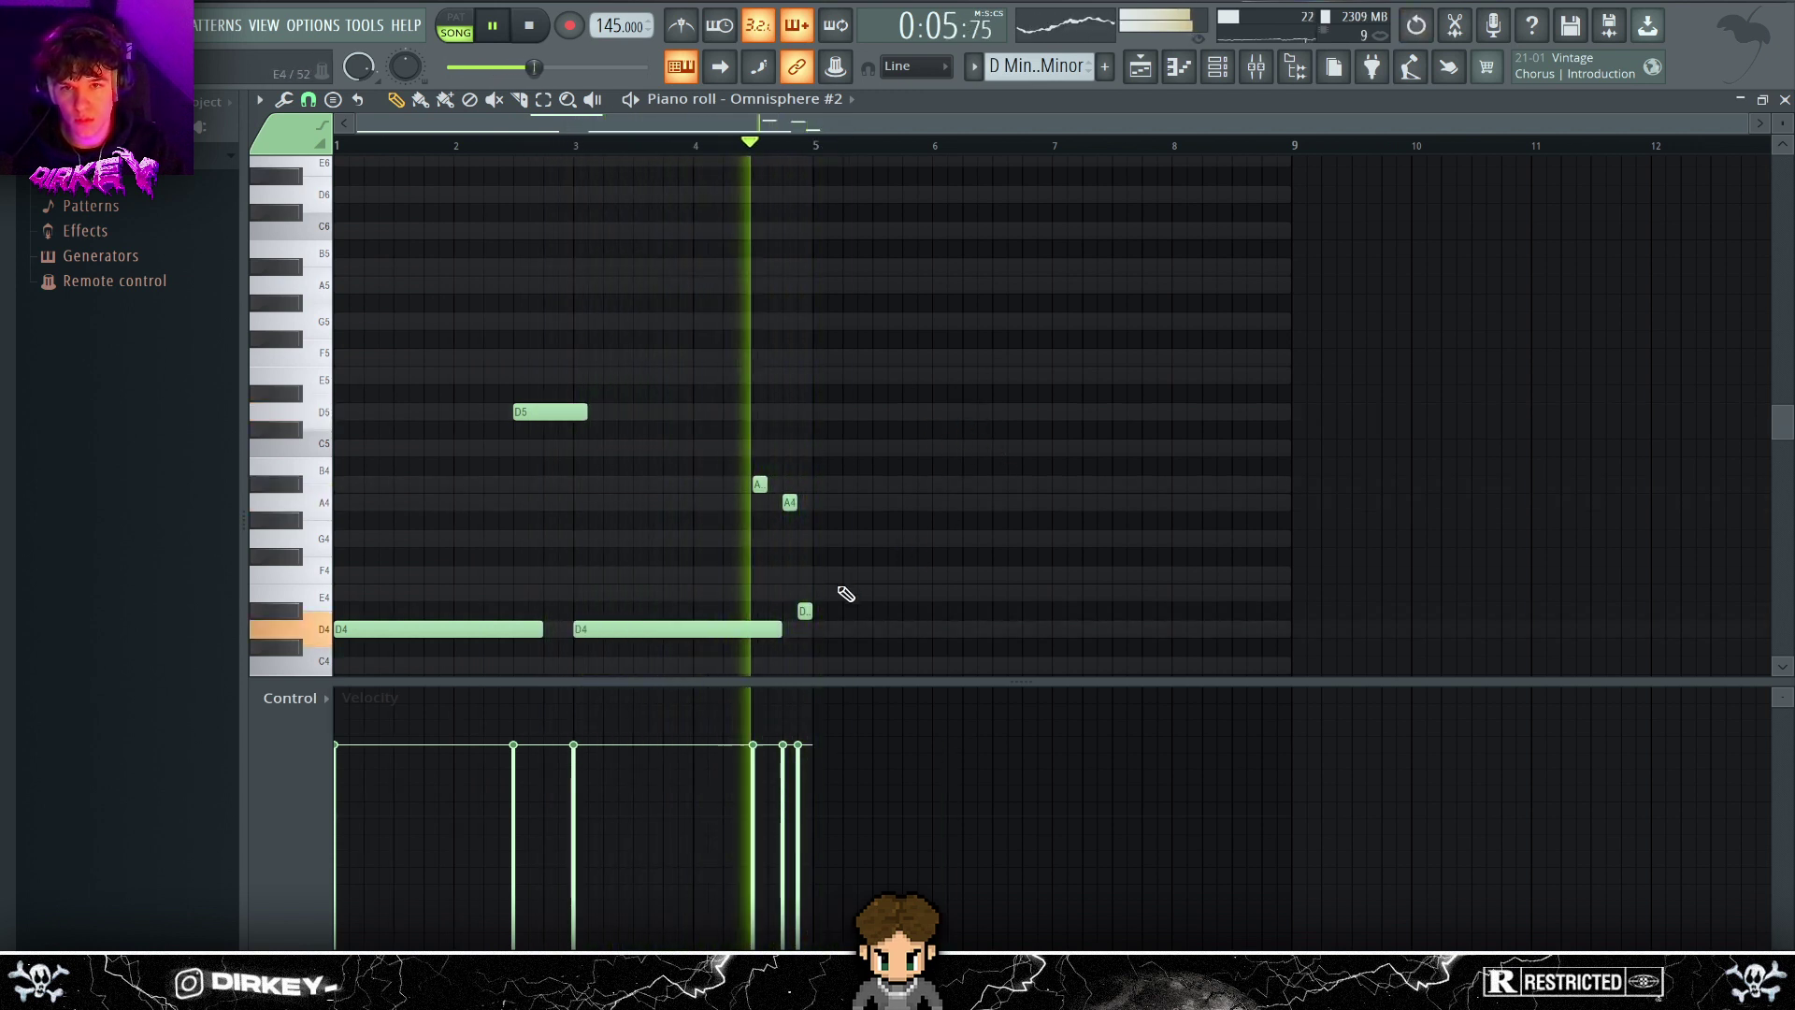
- Delete the D#4 note ending bar 4, lengthen the second D4 and the A4, and duplicate the four-bar bass line into bars 5–8
right_click(805, 610)
left_click_drag(783, 629, 813, 634)
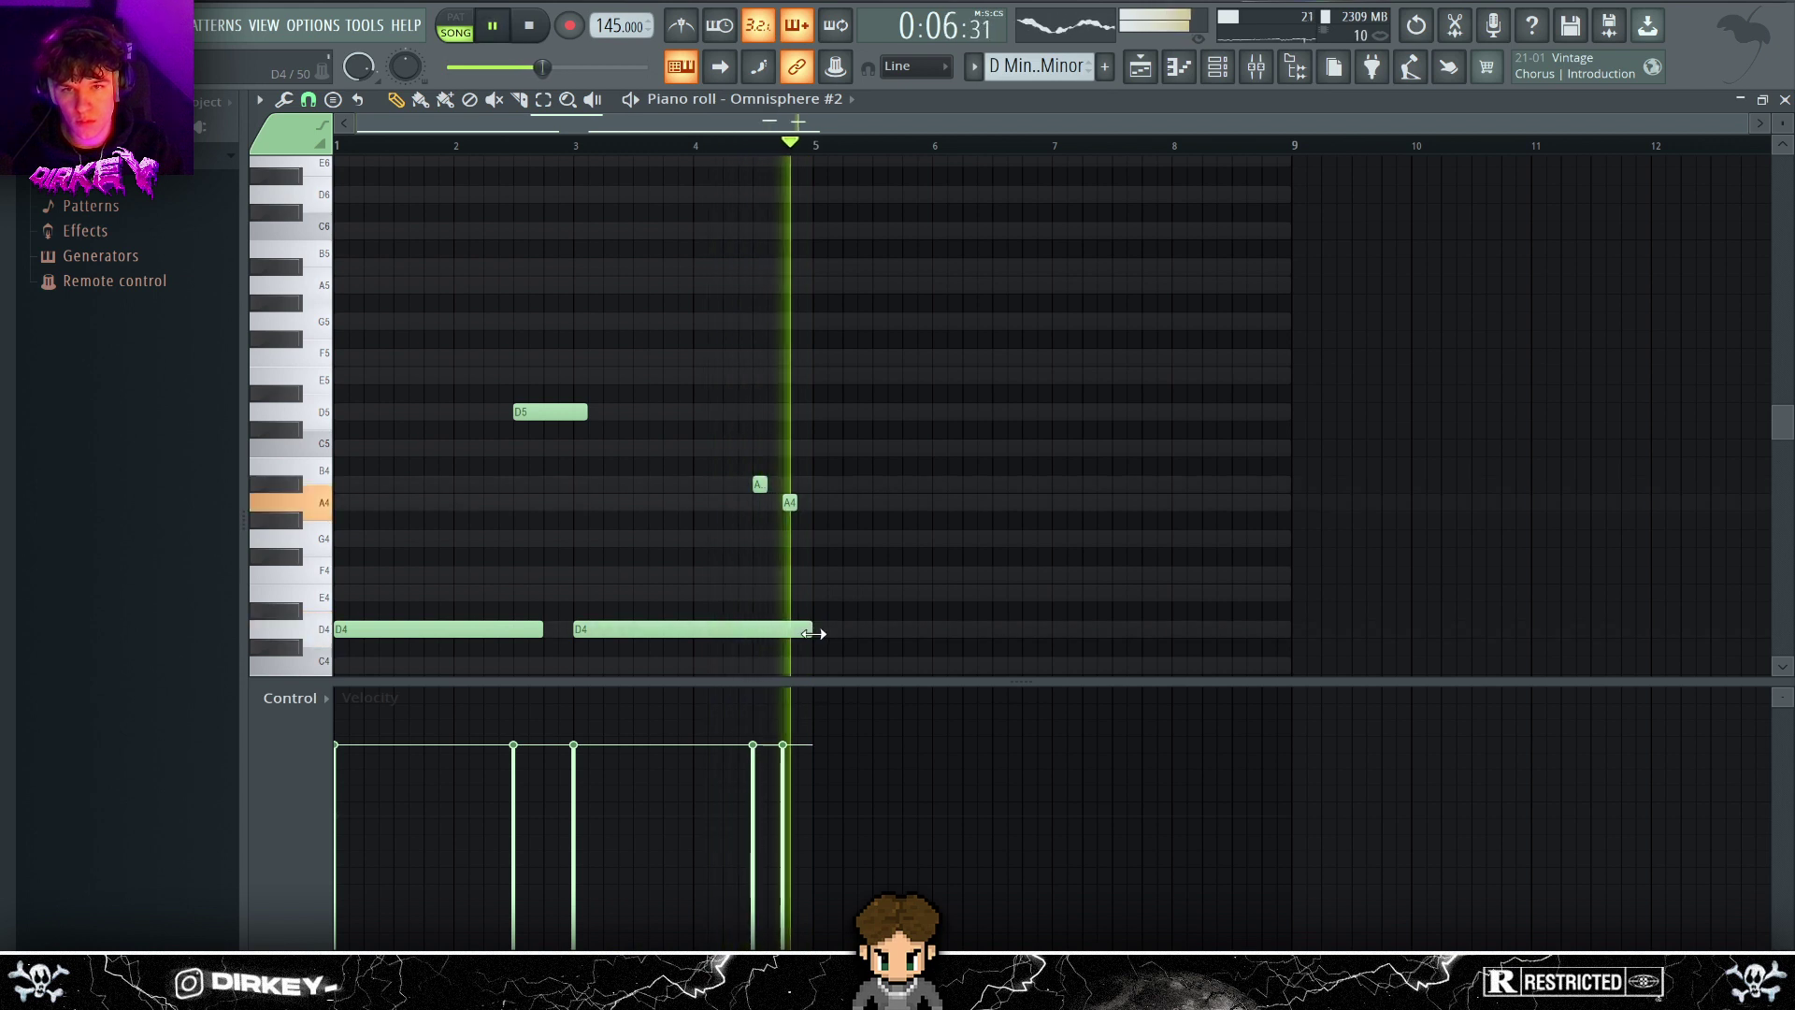
key("space")
left_click_drag(795, 501, 812, 502)
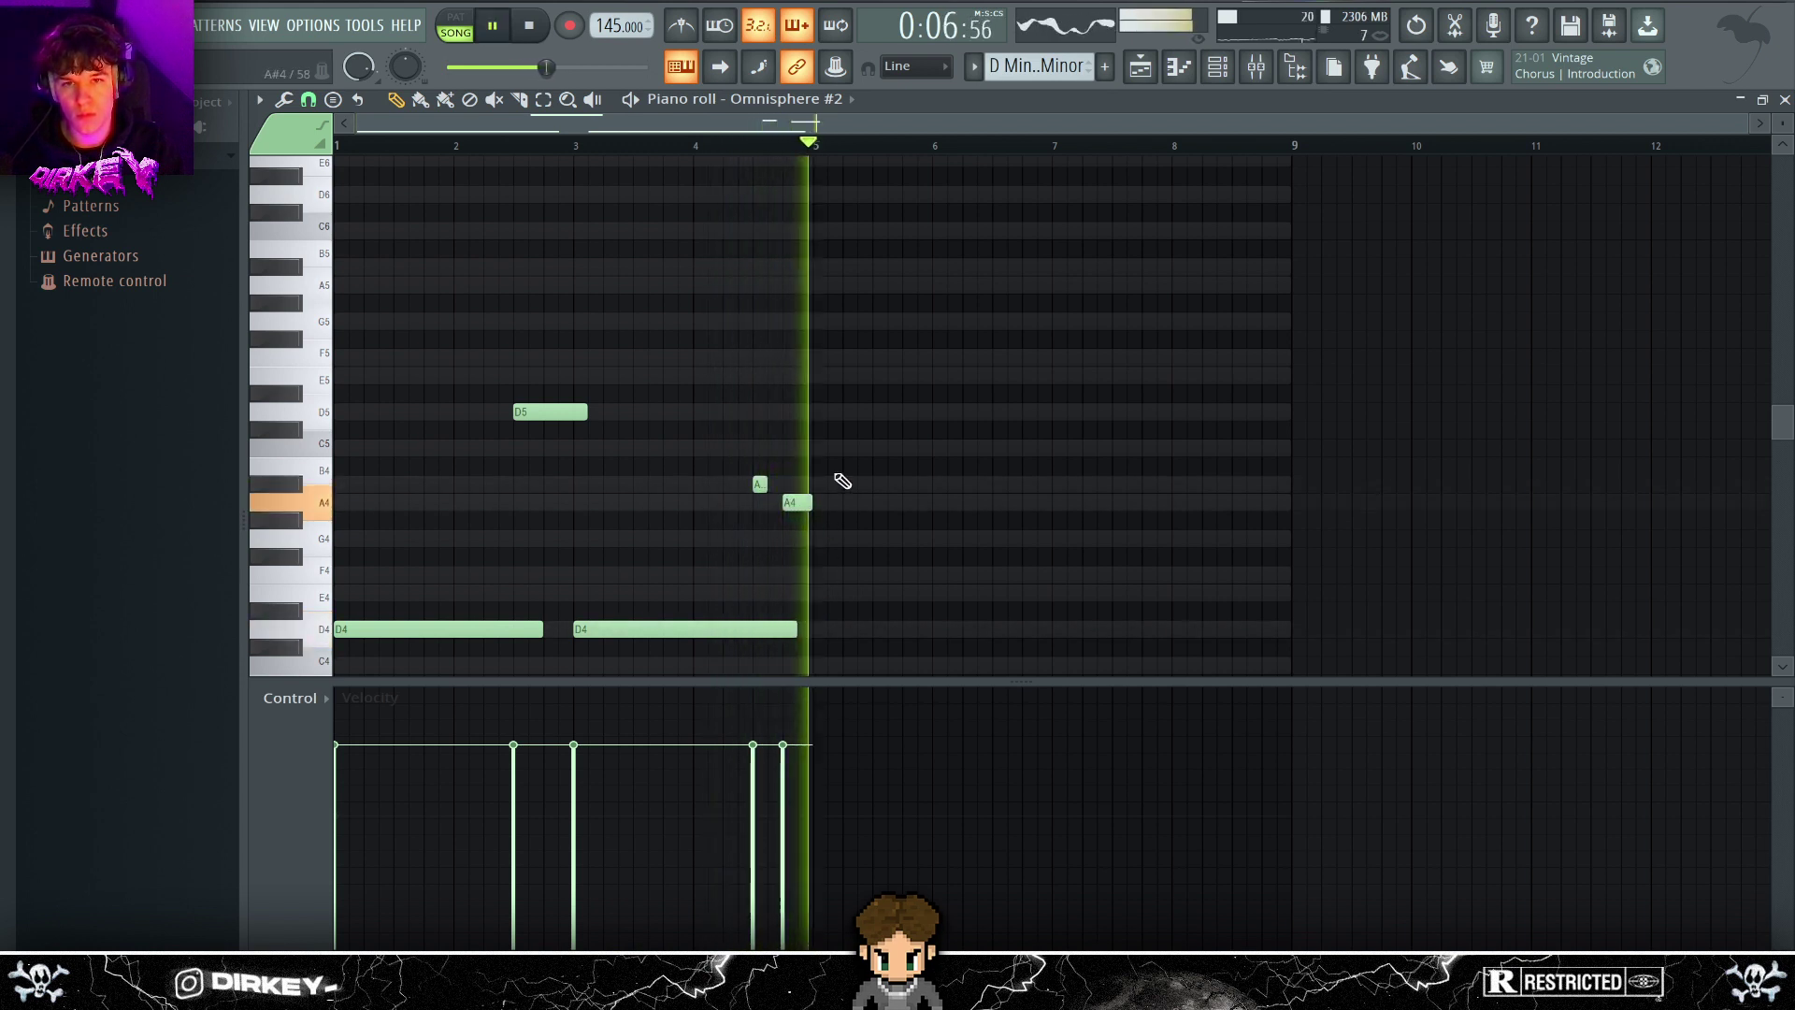
key("ctrl+b")
left_click(625, 531)
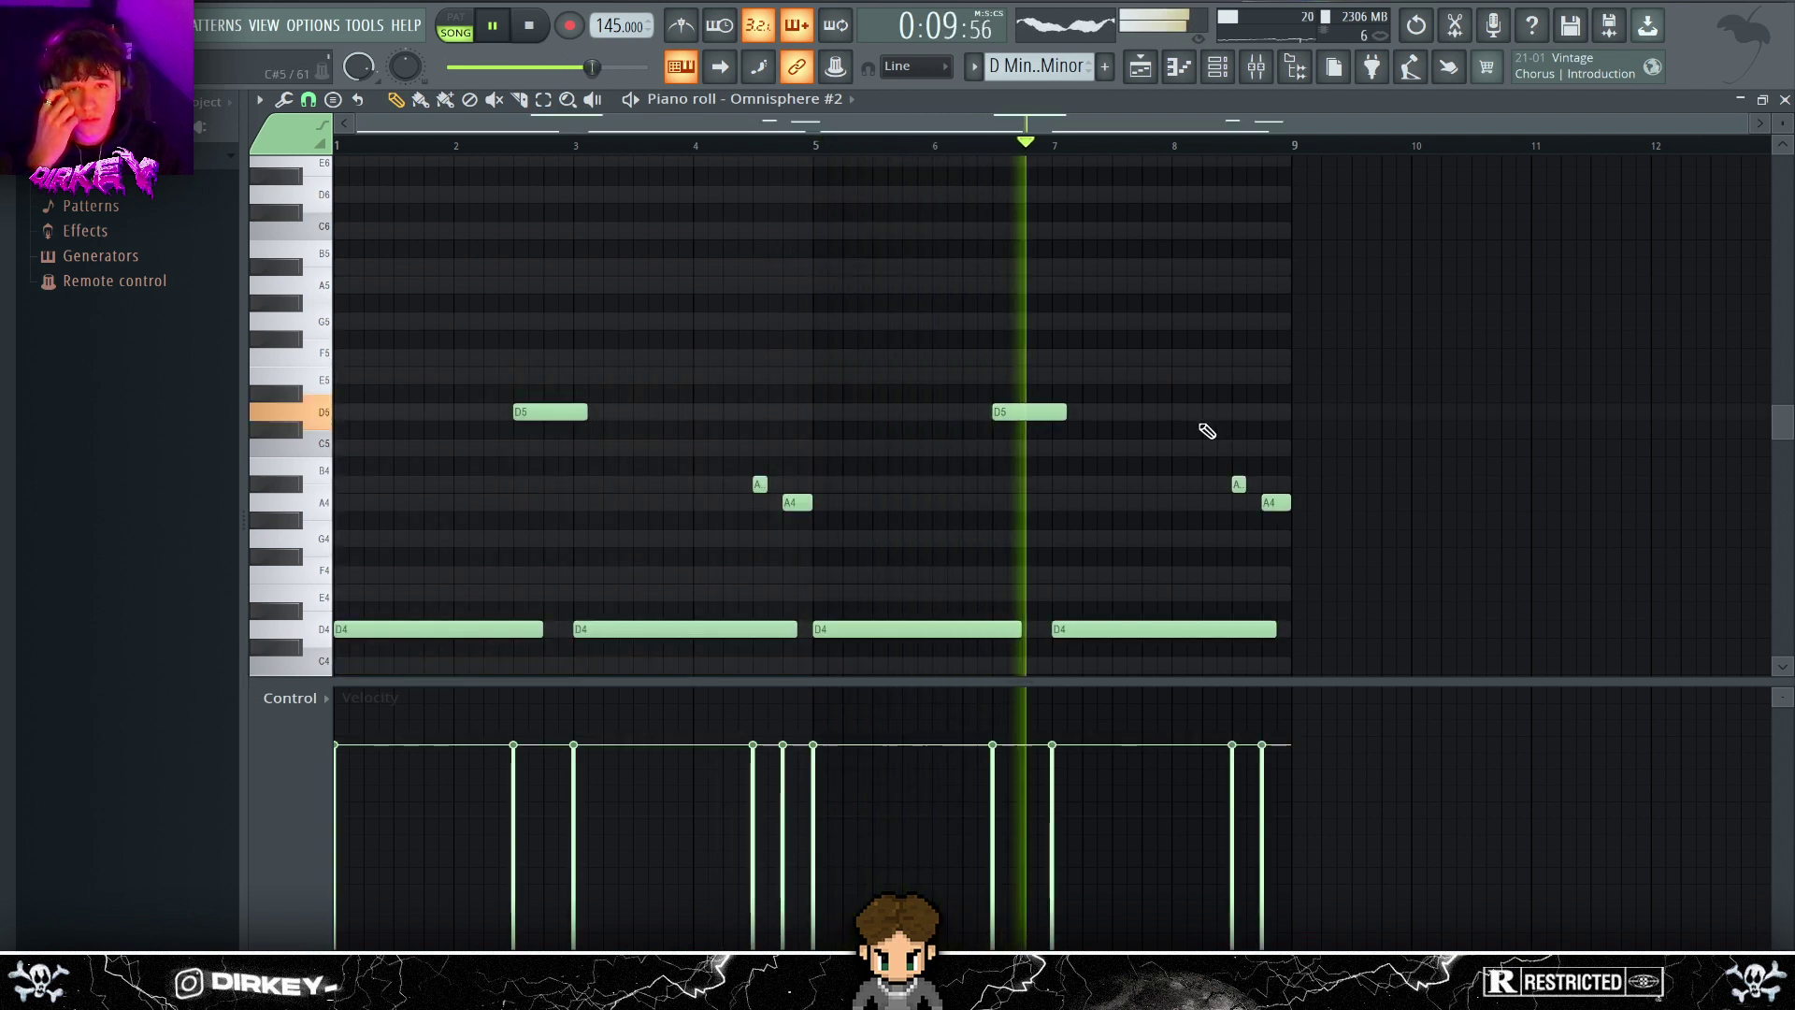
- Rework the bass ending in bar 8 with longer A#4 and A4 notes and shorten the last D4 note
left_click(1179, 484)
right_click(1276, 502)
right_click(1319, 485)
key("space")
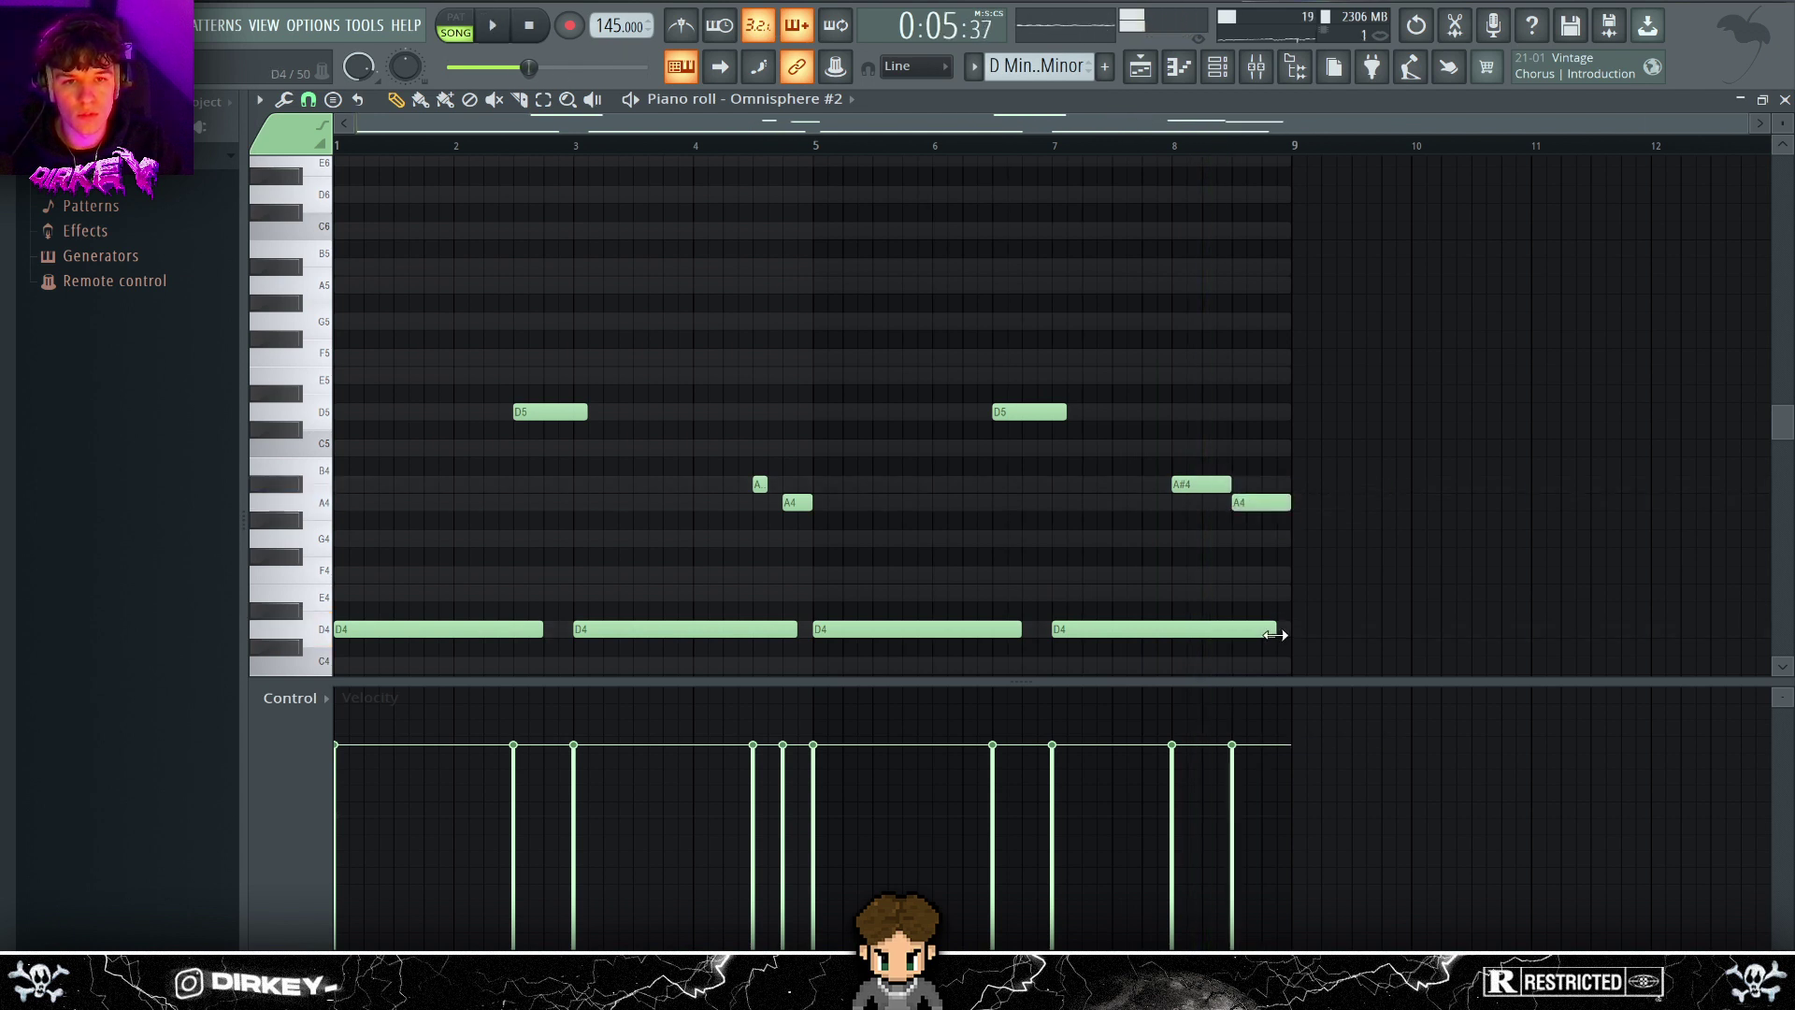
left_click_drag(1276, 634, 1182, 634)
key("space")
left_click_drag(1230, 484, 1246, 485)
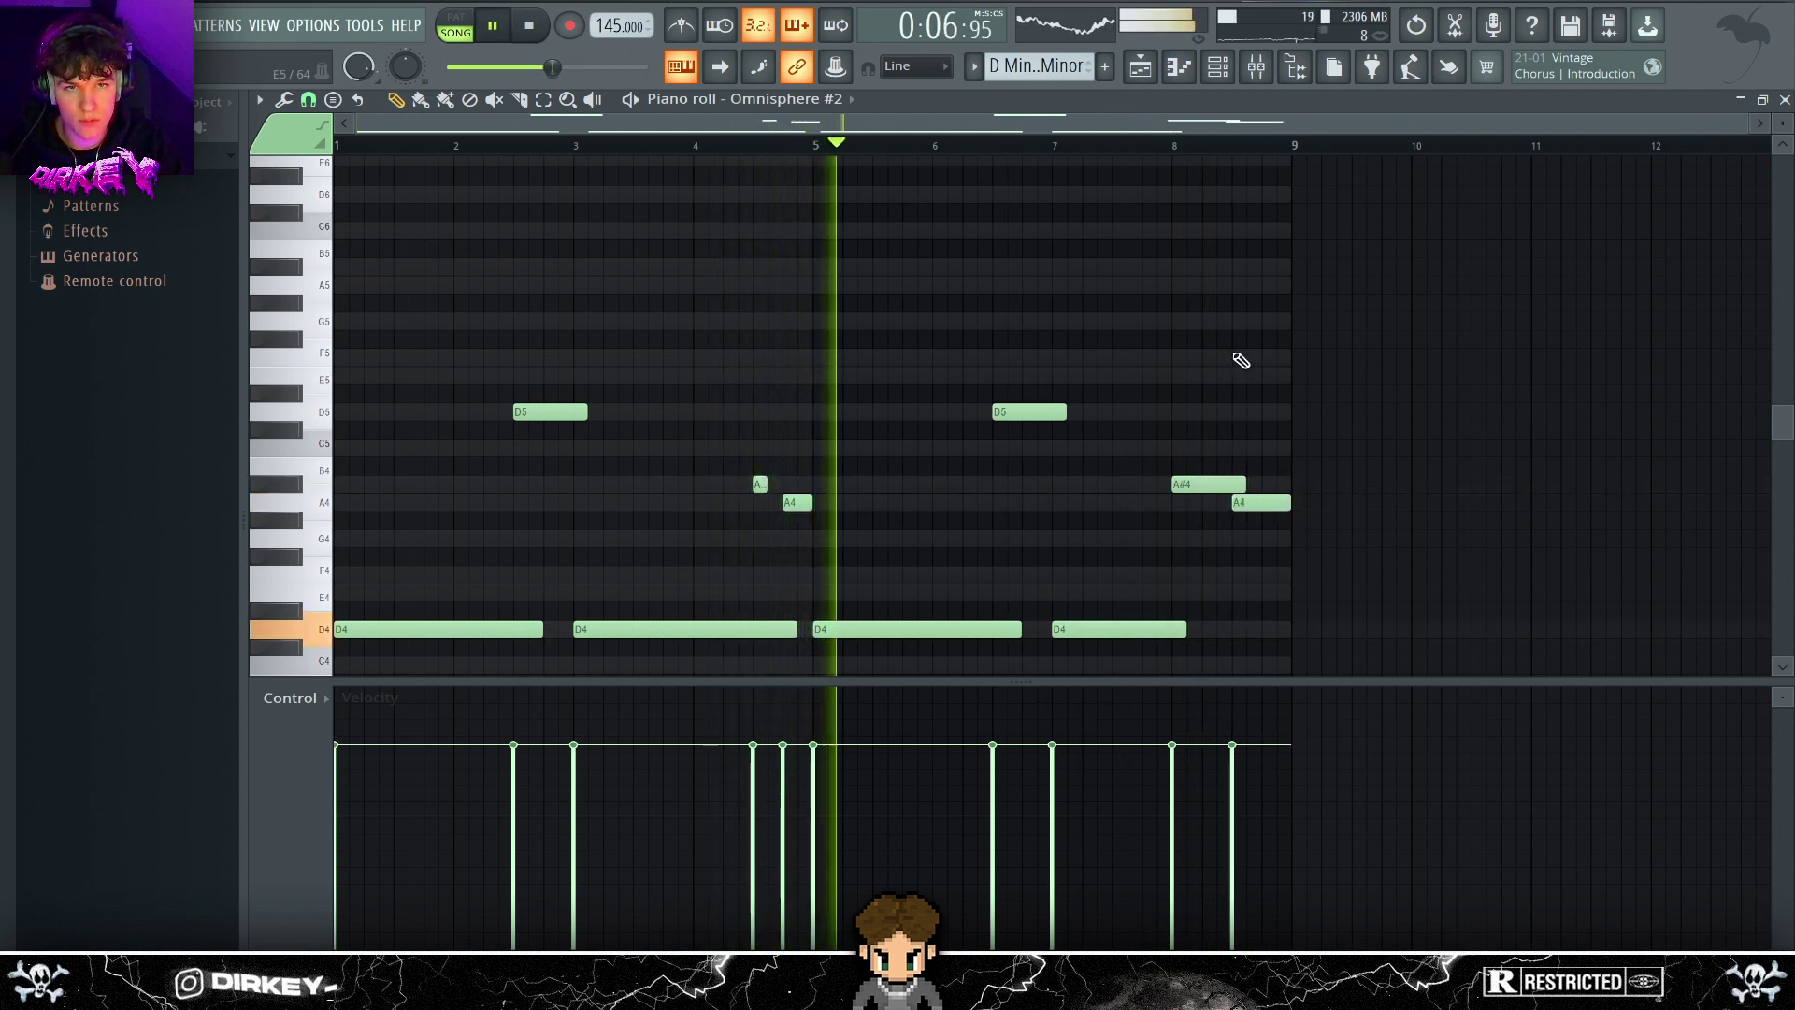
- Lower the Omnisphere #2 mixer level slightly and add Fruity Parametric EQ 2 to its first slot, adjusting bands 1 and 4
key("F9")
left_click(542, 309)
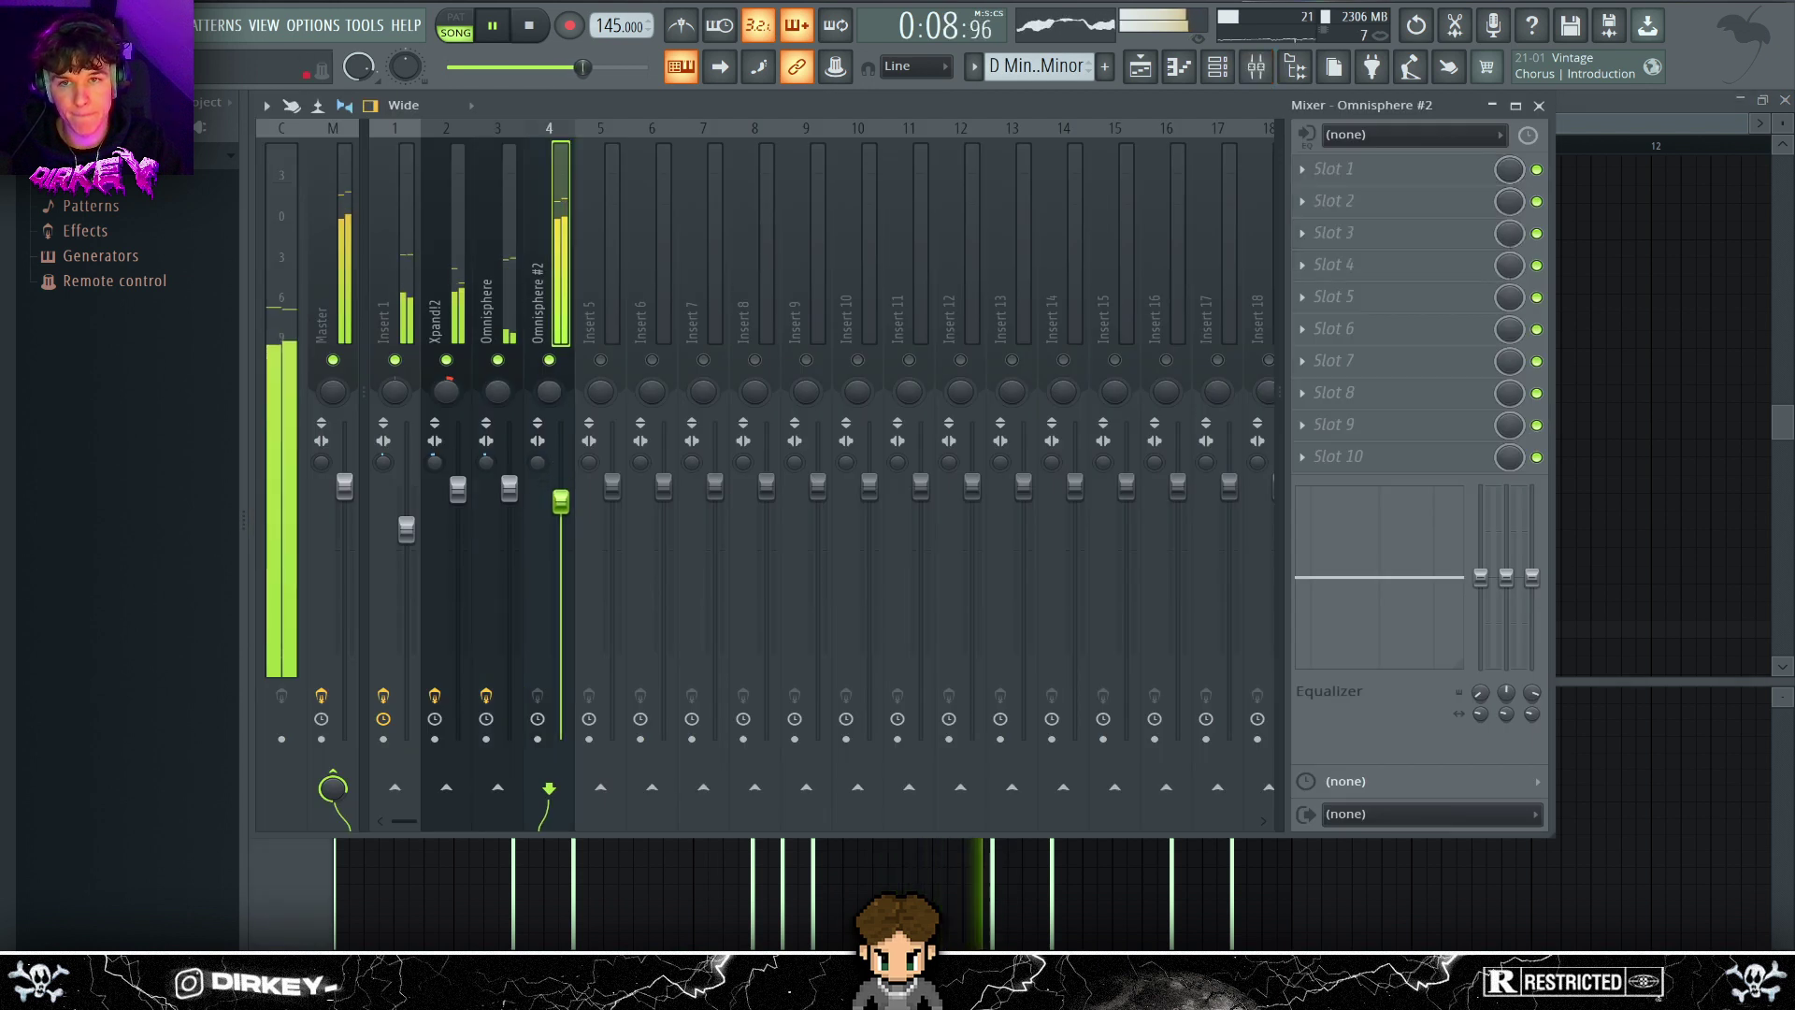
left_click(1328, 197)
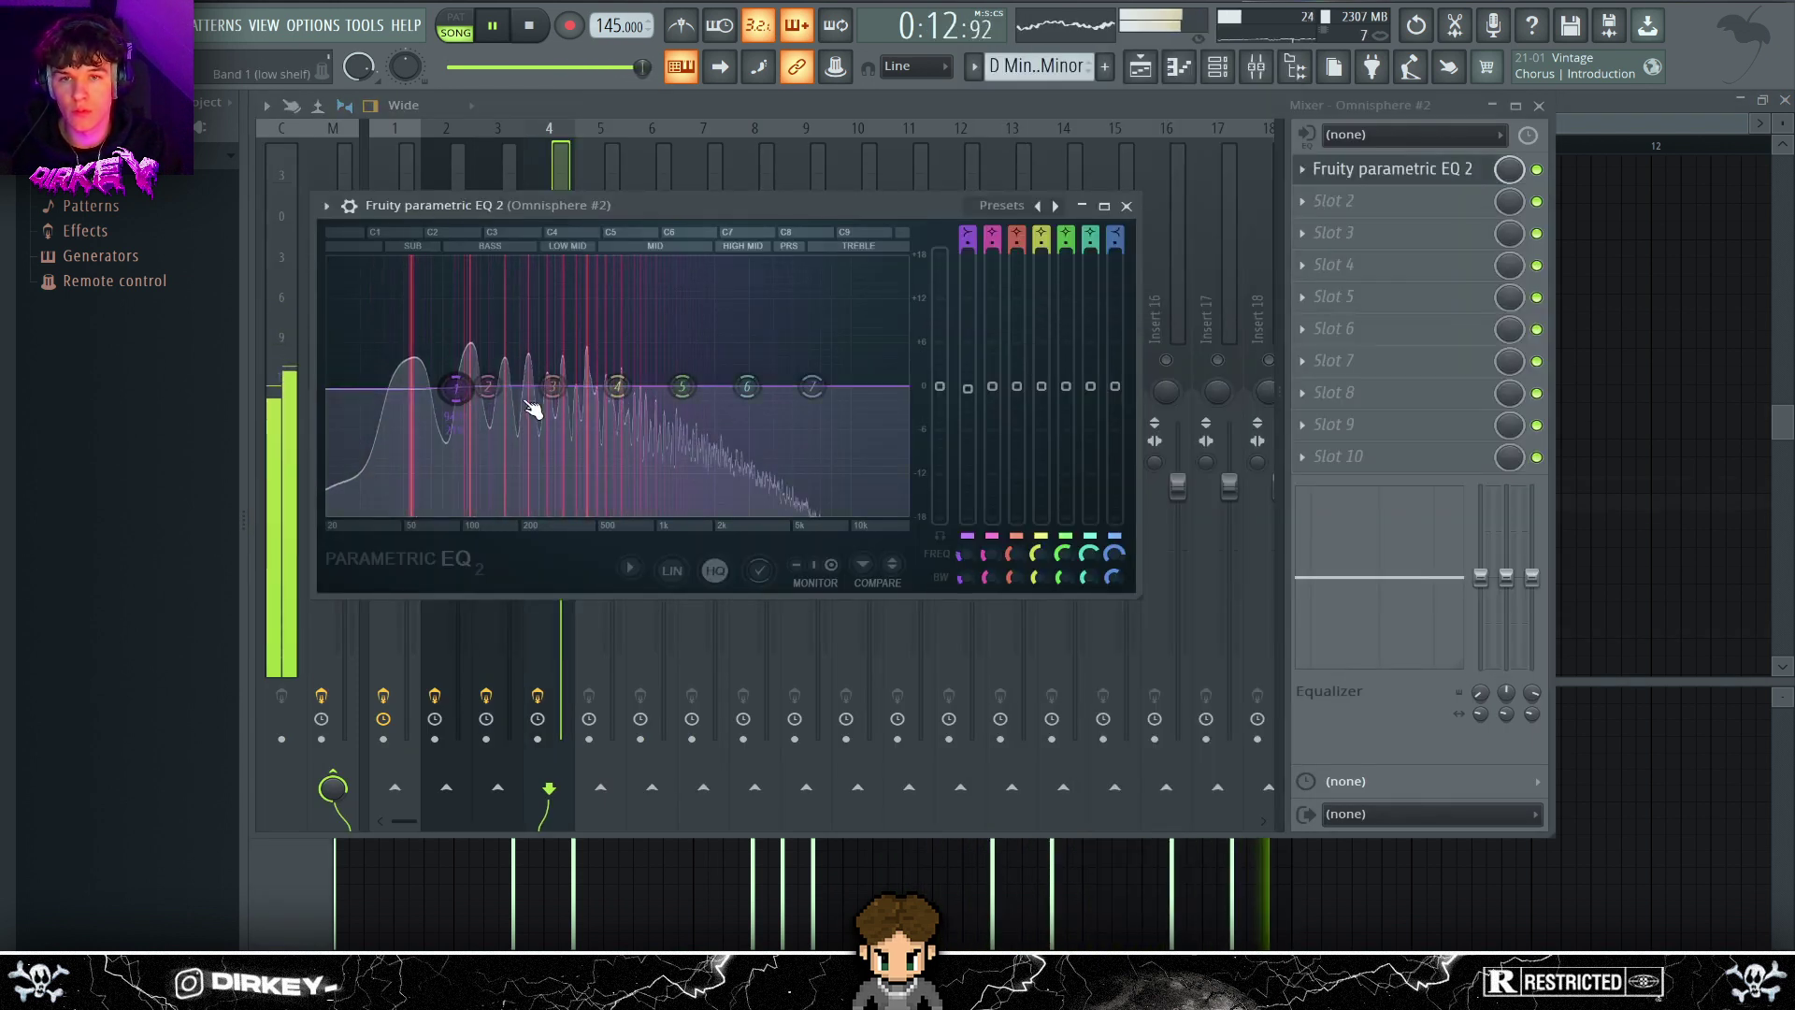
left_click_drag(617, 386, 659, 359)
left_click_drag(456, 386, 459, 375)
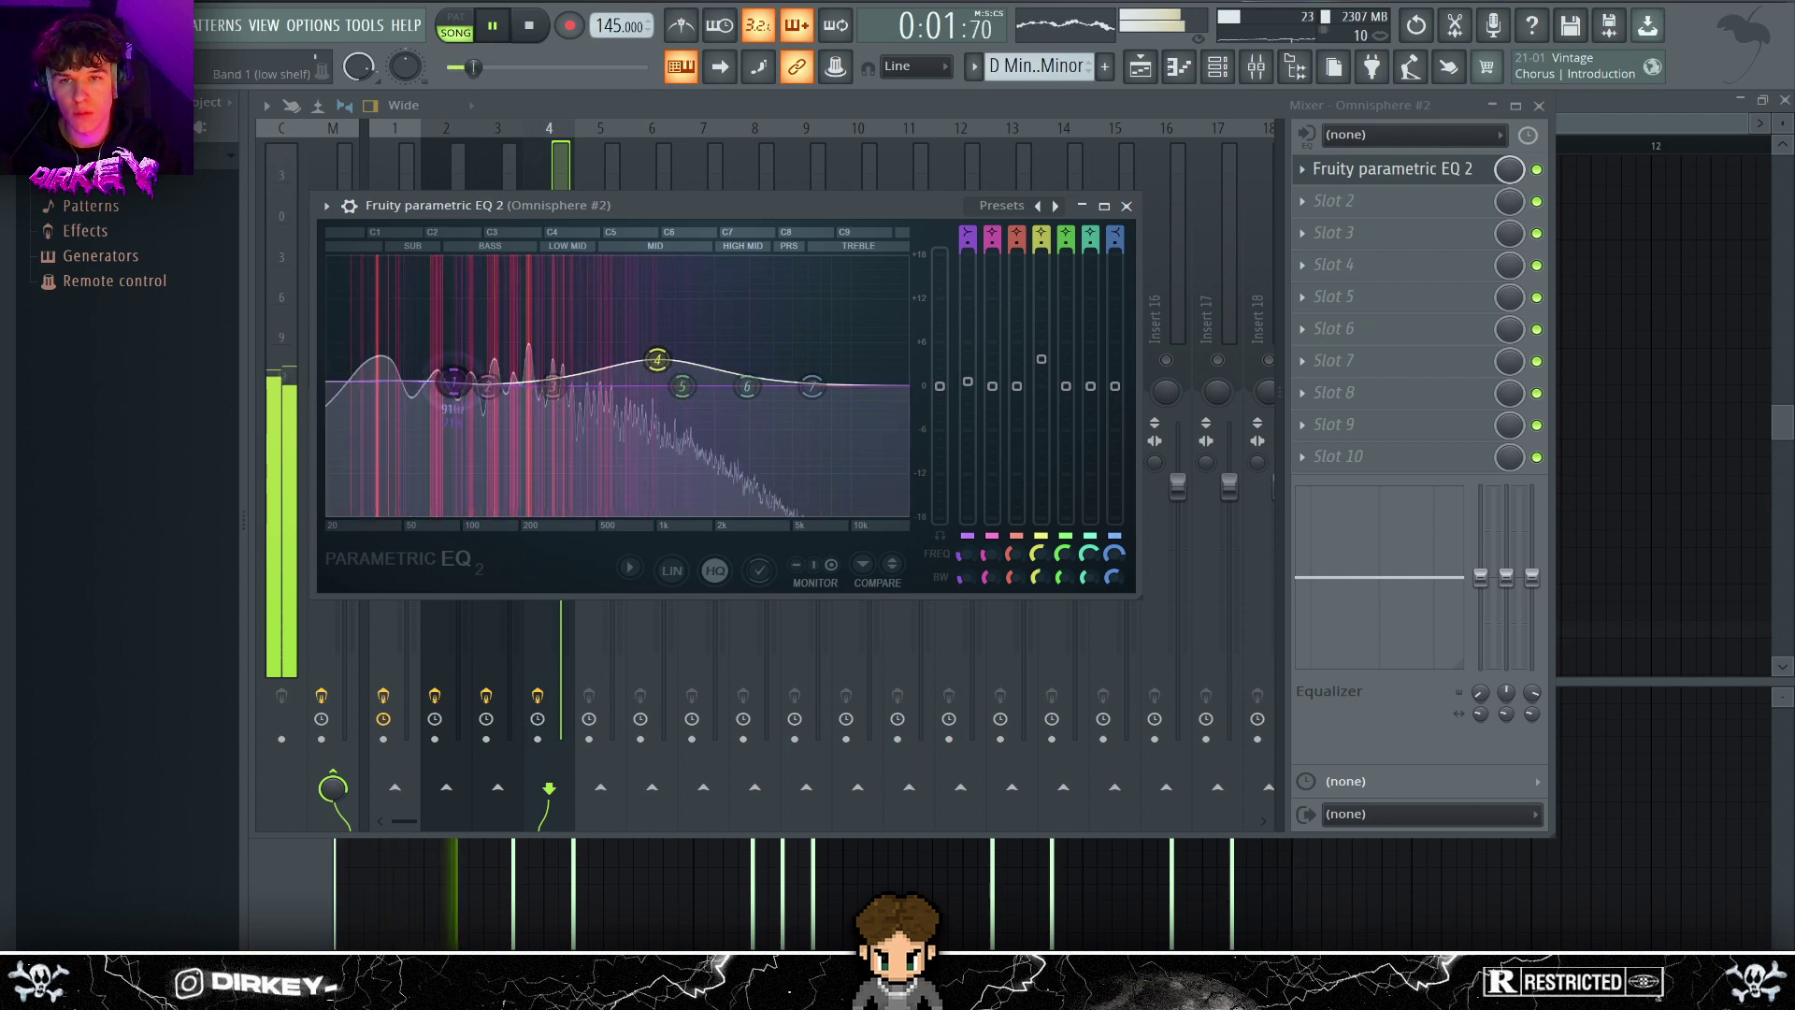
left_click_drag(657, 361, 671, 386)
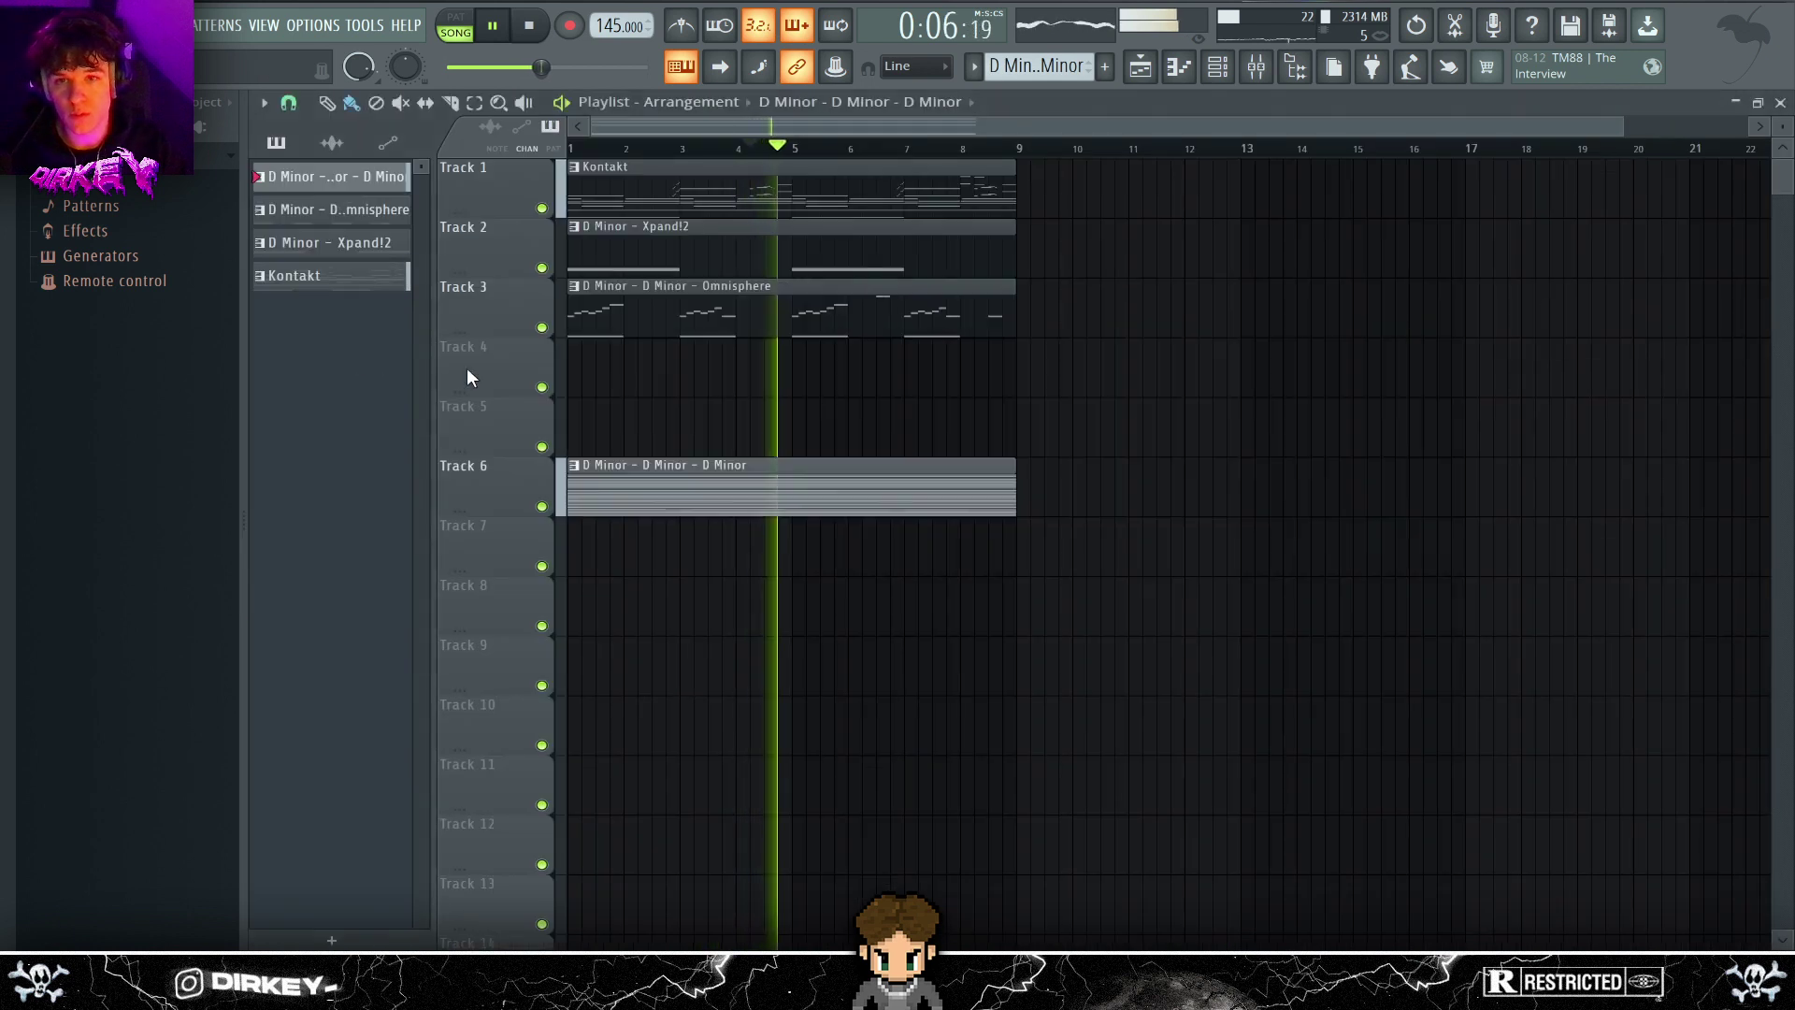
- Split the D Minor pattern by channel again, move the Omnisphere #2 clip to track 4, and delete the leftover D Minor clip
right_click(333, 277)
left_click(295, 344)
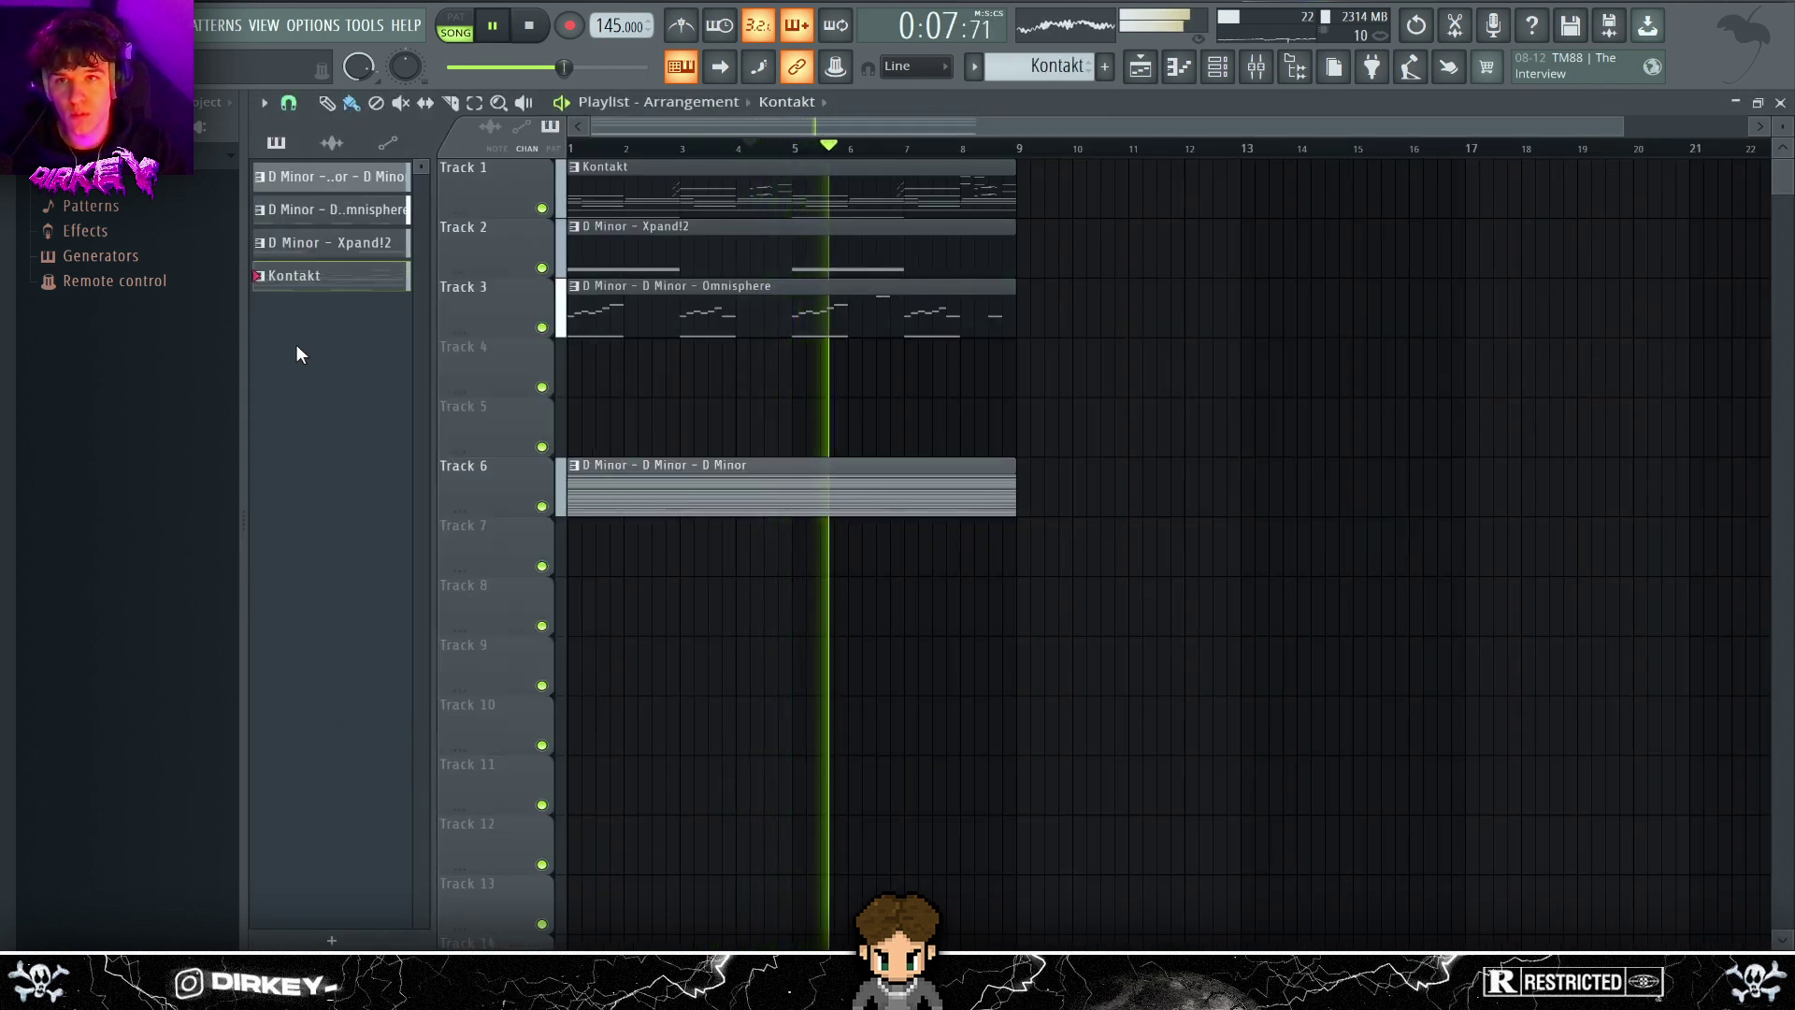
right_click(344, 176)
left_click(385, 524)
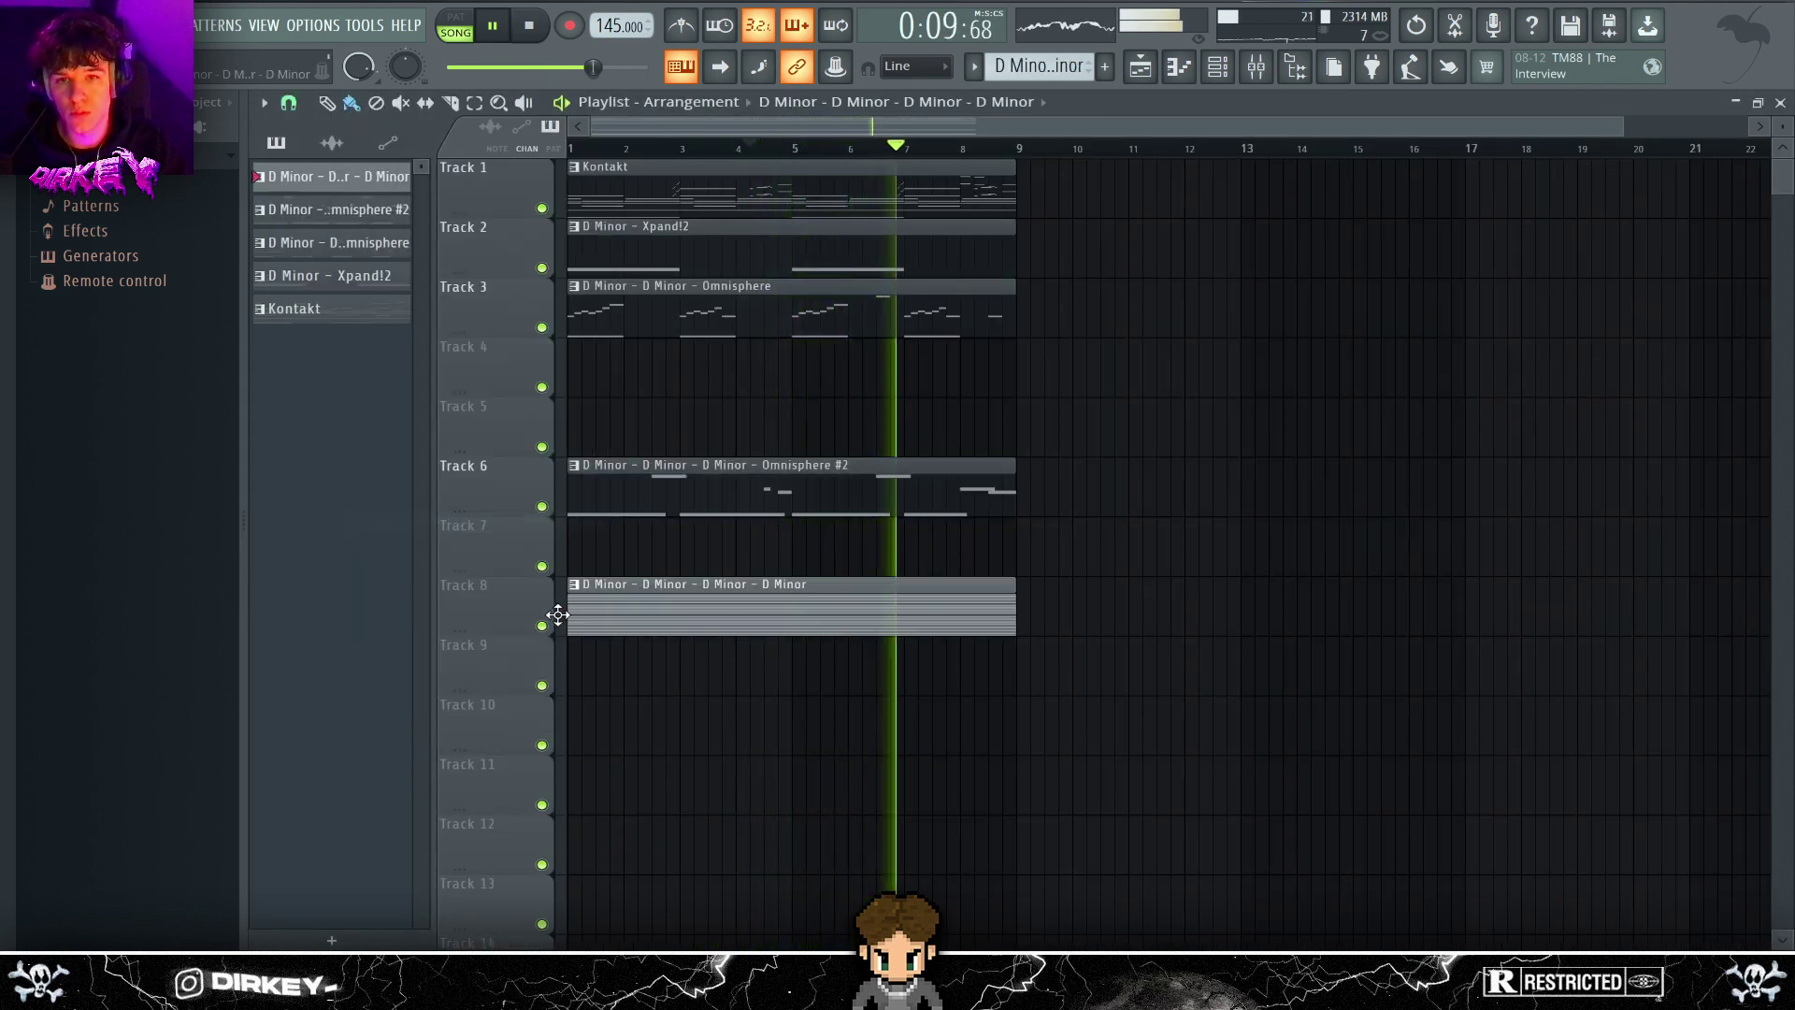
left_click_drag(626, 466, 626, 349)
right_click(710, 607)
- Move the Xpand!2 and both Omnisphere clips down to tracks 4–6 and copy the Kontakt clip onto track 2
left_click_drag(1149, 220, 993, 393)
left_click_drag(679, 325, 679, 445)
left_click_drag(608, 201, 561, 272)
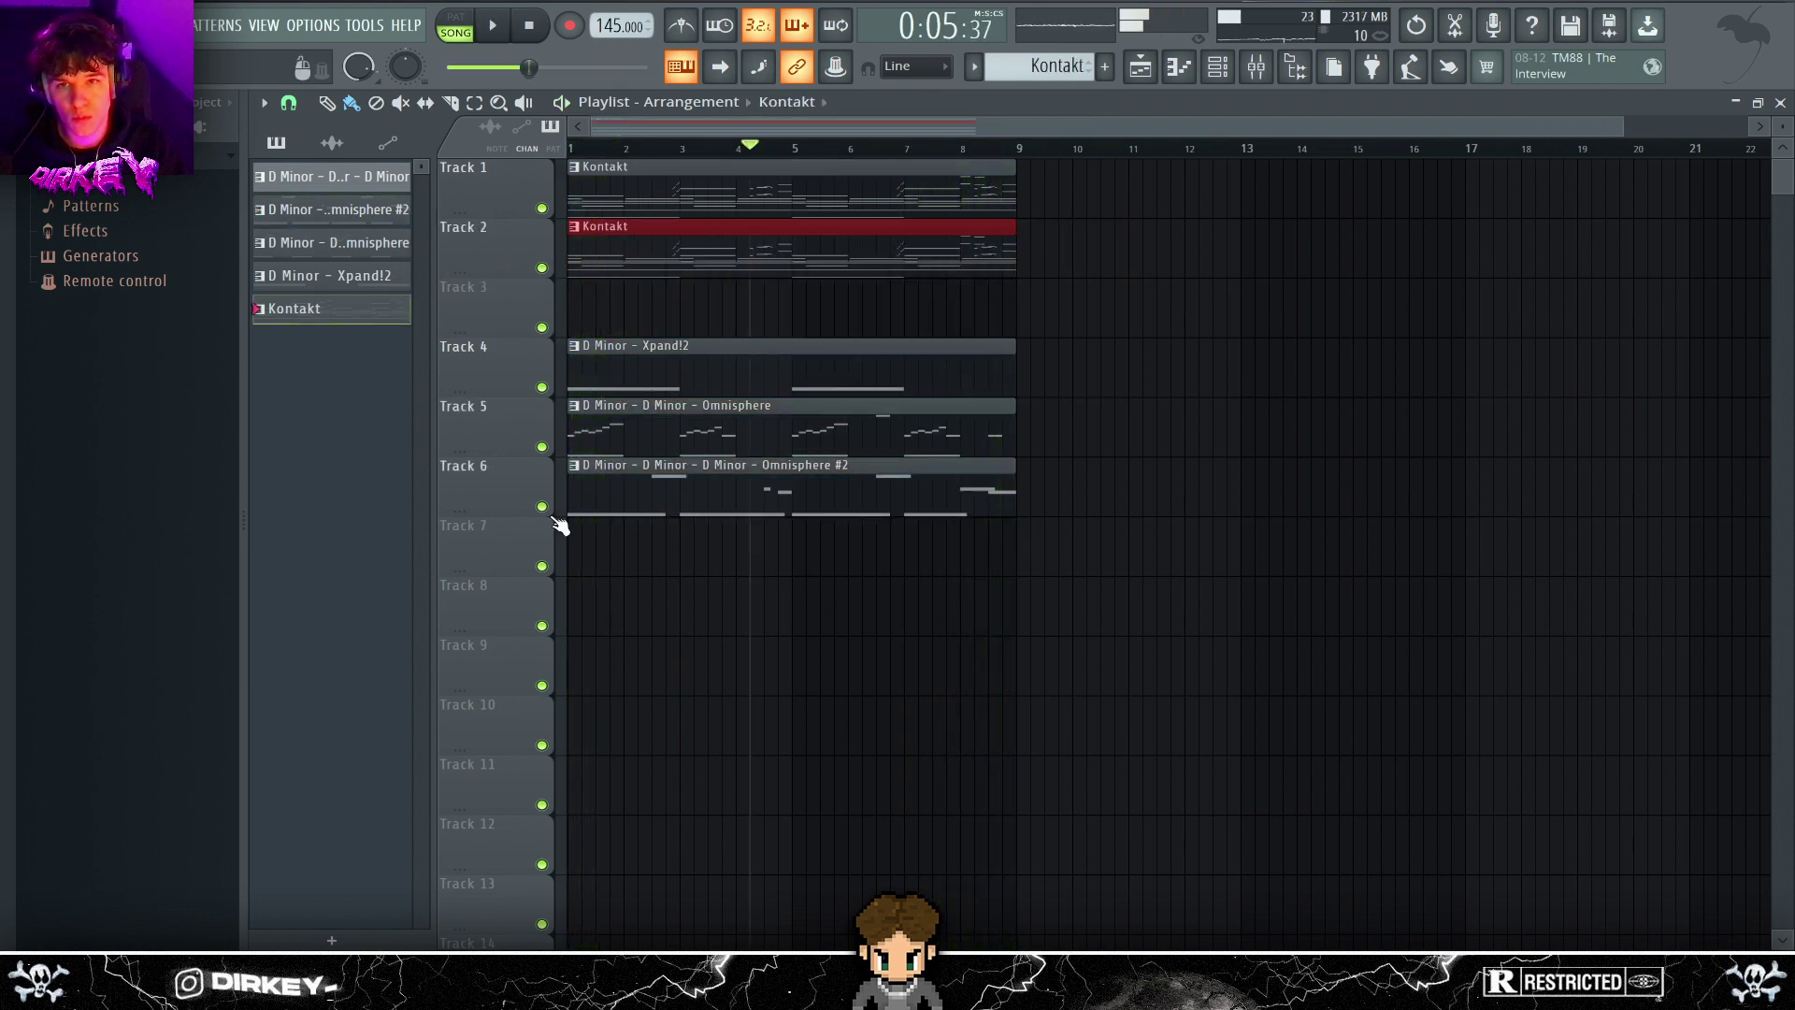
- Make the copied Kontakt clip on track 2 unique and recolour it purple
left_click(541, 505, "ctrl")
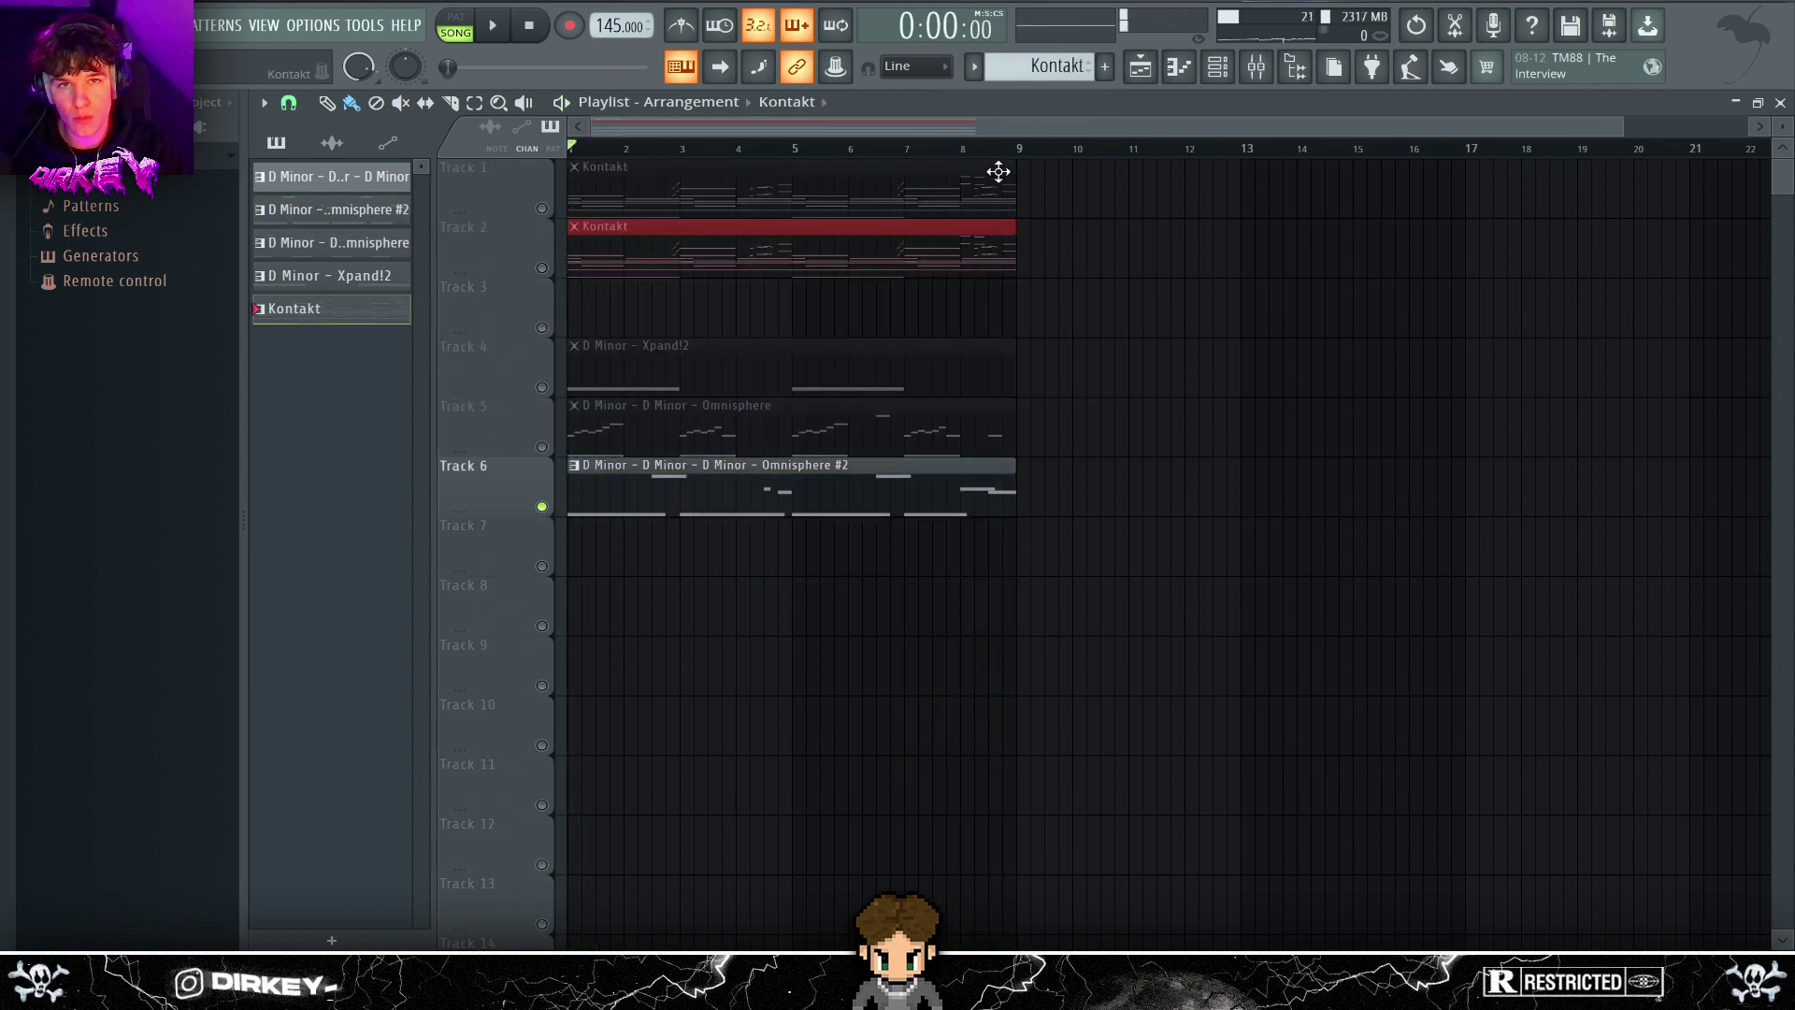
left_click(541, 506, "ctrl")
right_click(572, 239)
left_click(624, 370)
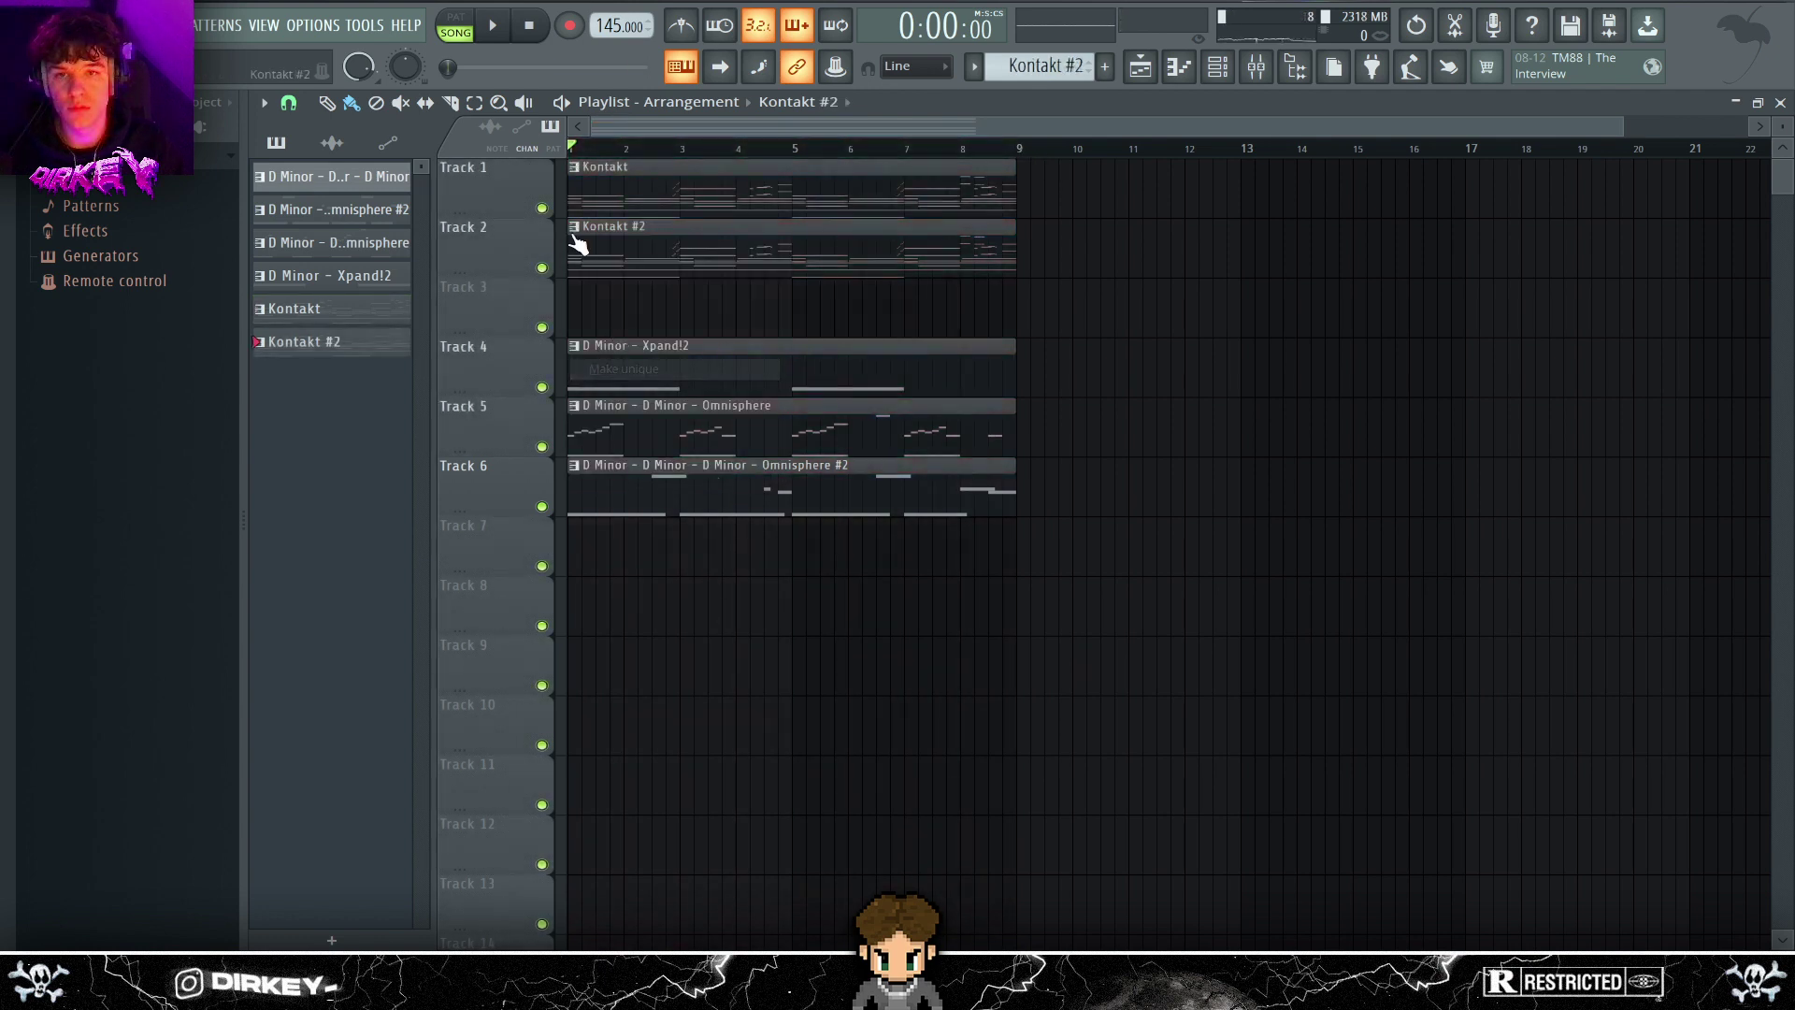
right_click(573, 241)
left_click(629, 349)
left_click(776, 445)
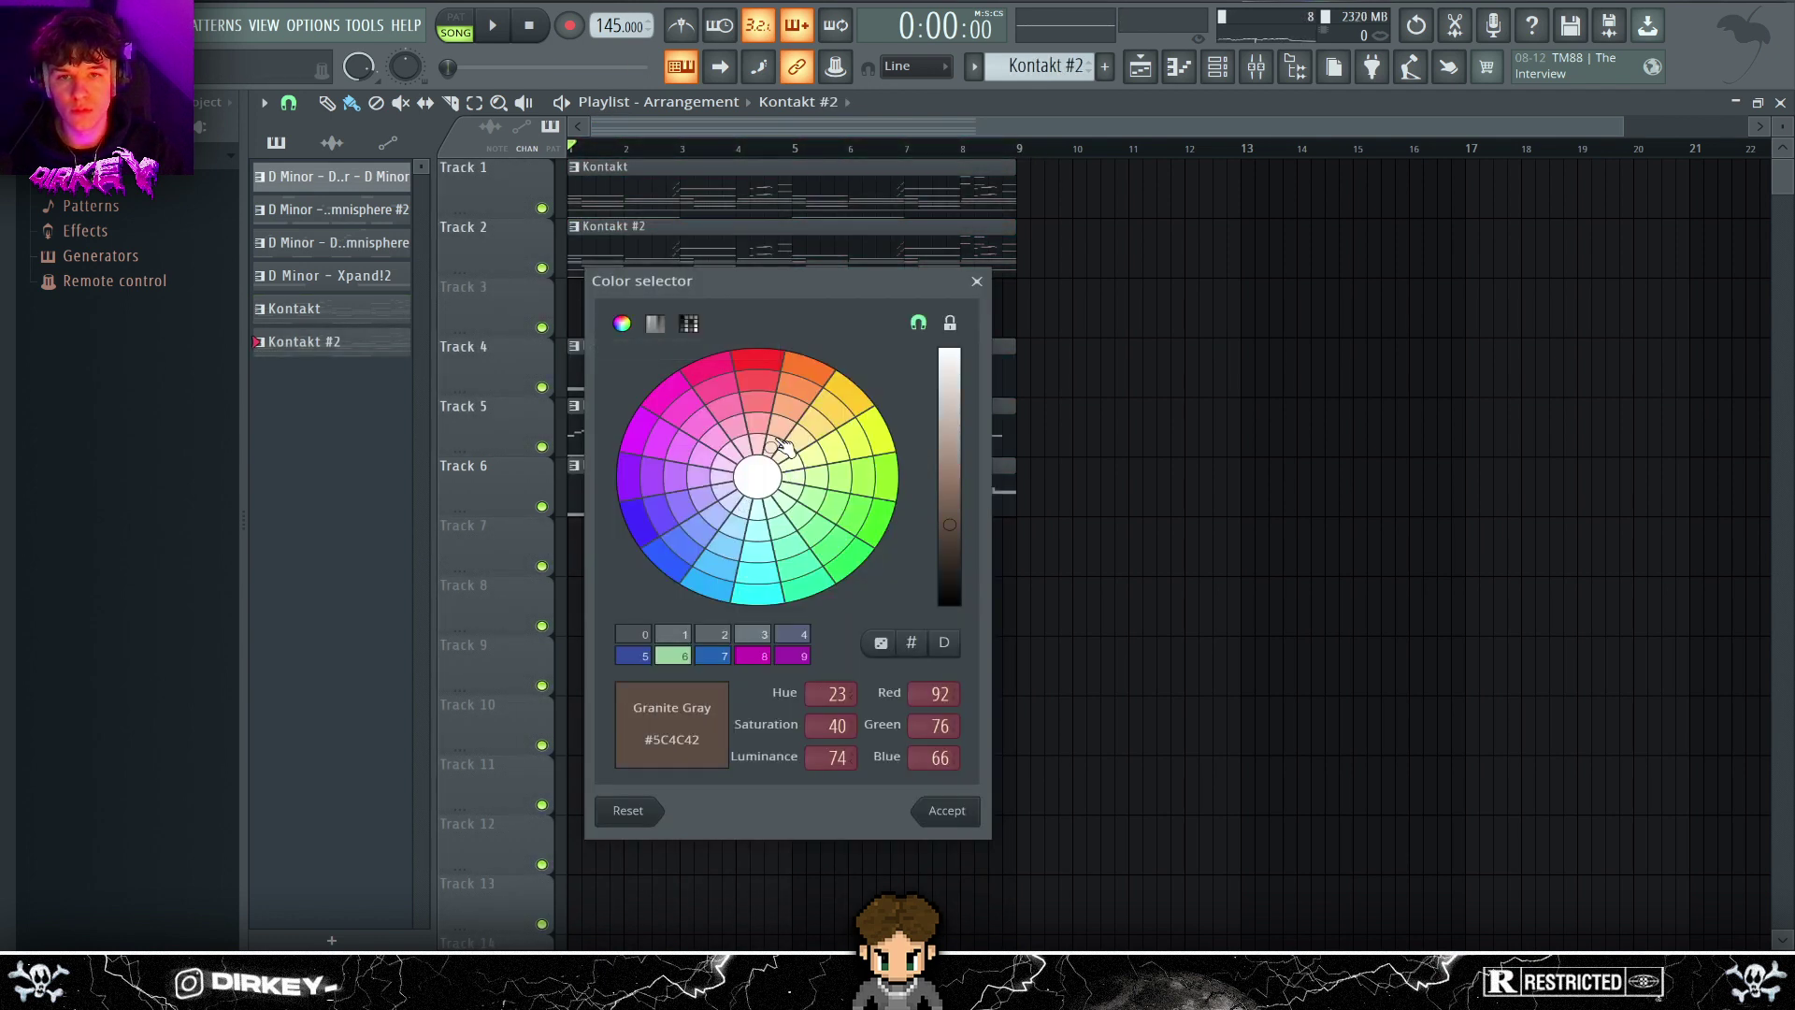
left_click(942, 812)
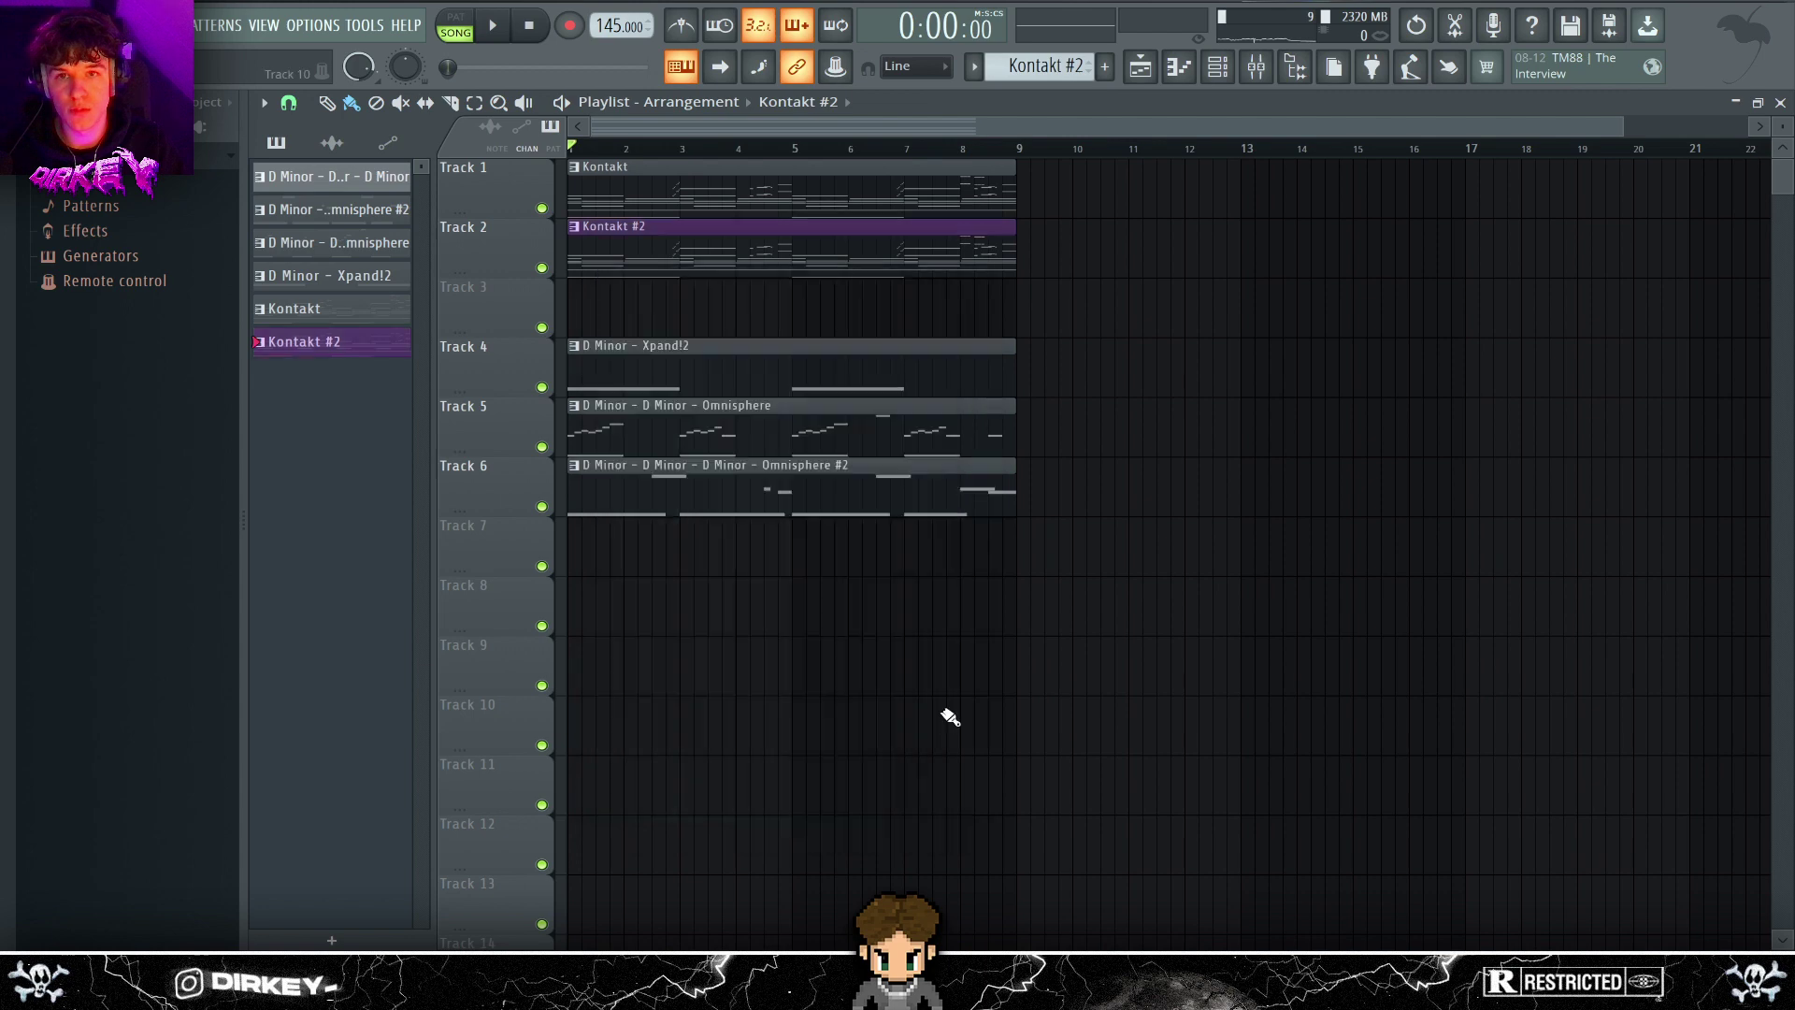
- Solo track 2 and delete the fast high run and upper melody notes from bars 2–4 of the Kontakt #2 pattern
left_click(542, 269, "ctrl")
double_click(686, 243)
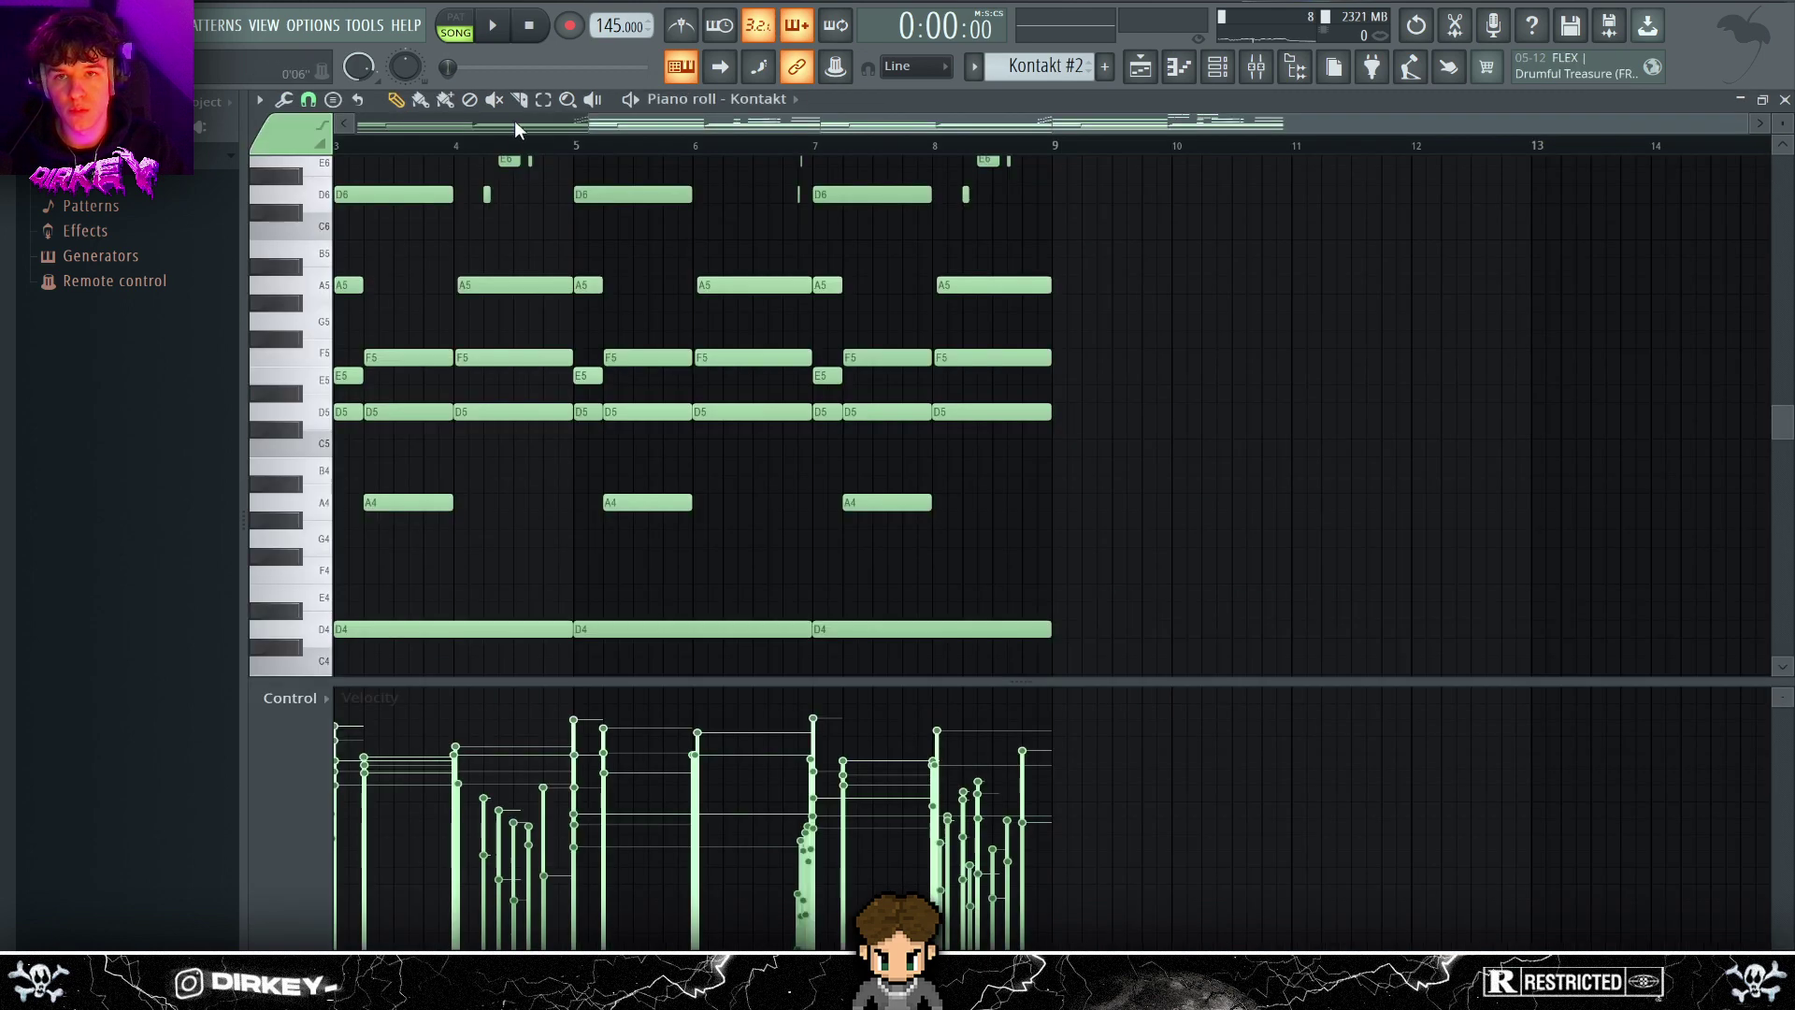
scroll(564, 574, "up", 5)
key("space")
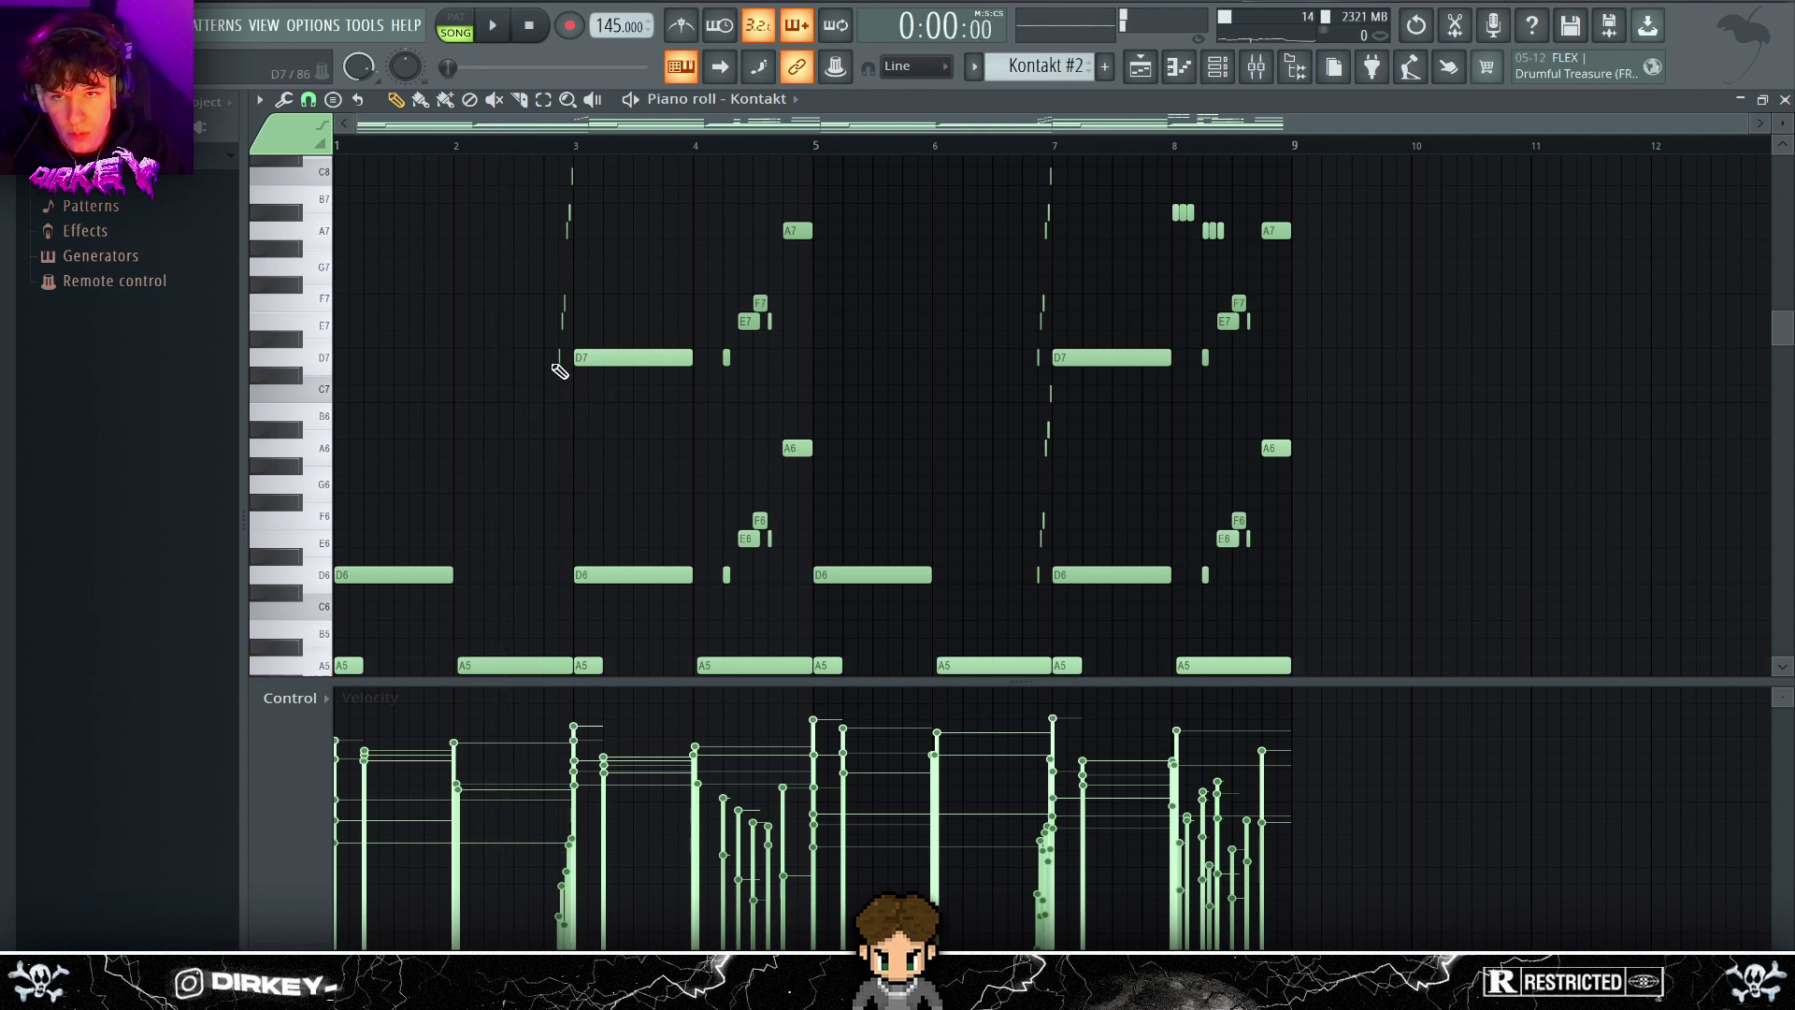
scroll(567, 283, "up", 5)
left_click_drag(481, 313, 613, 585)
key("Delete")
scroll(716, 552, "down", 1)
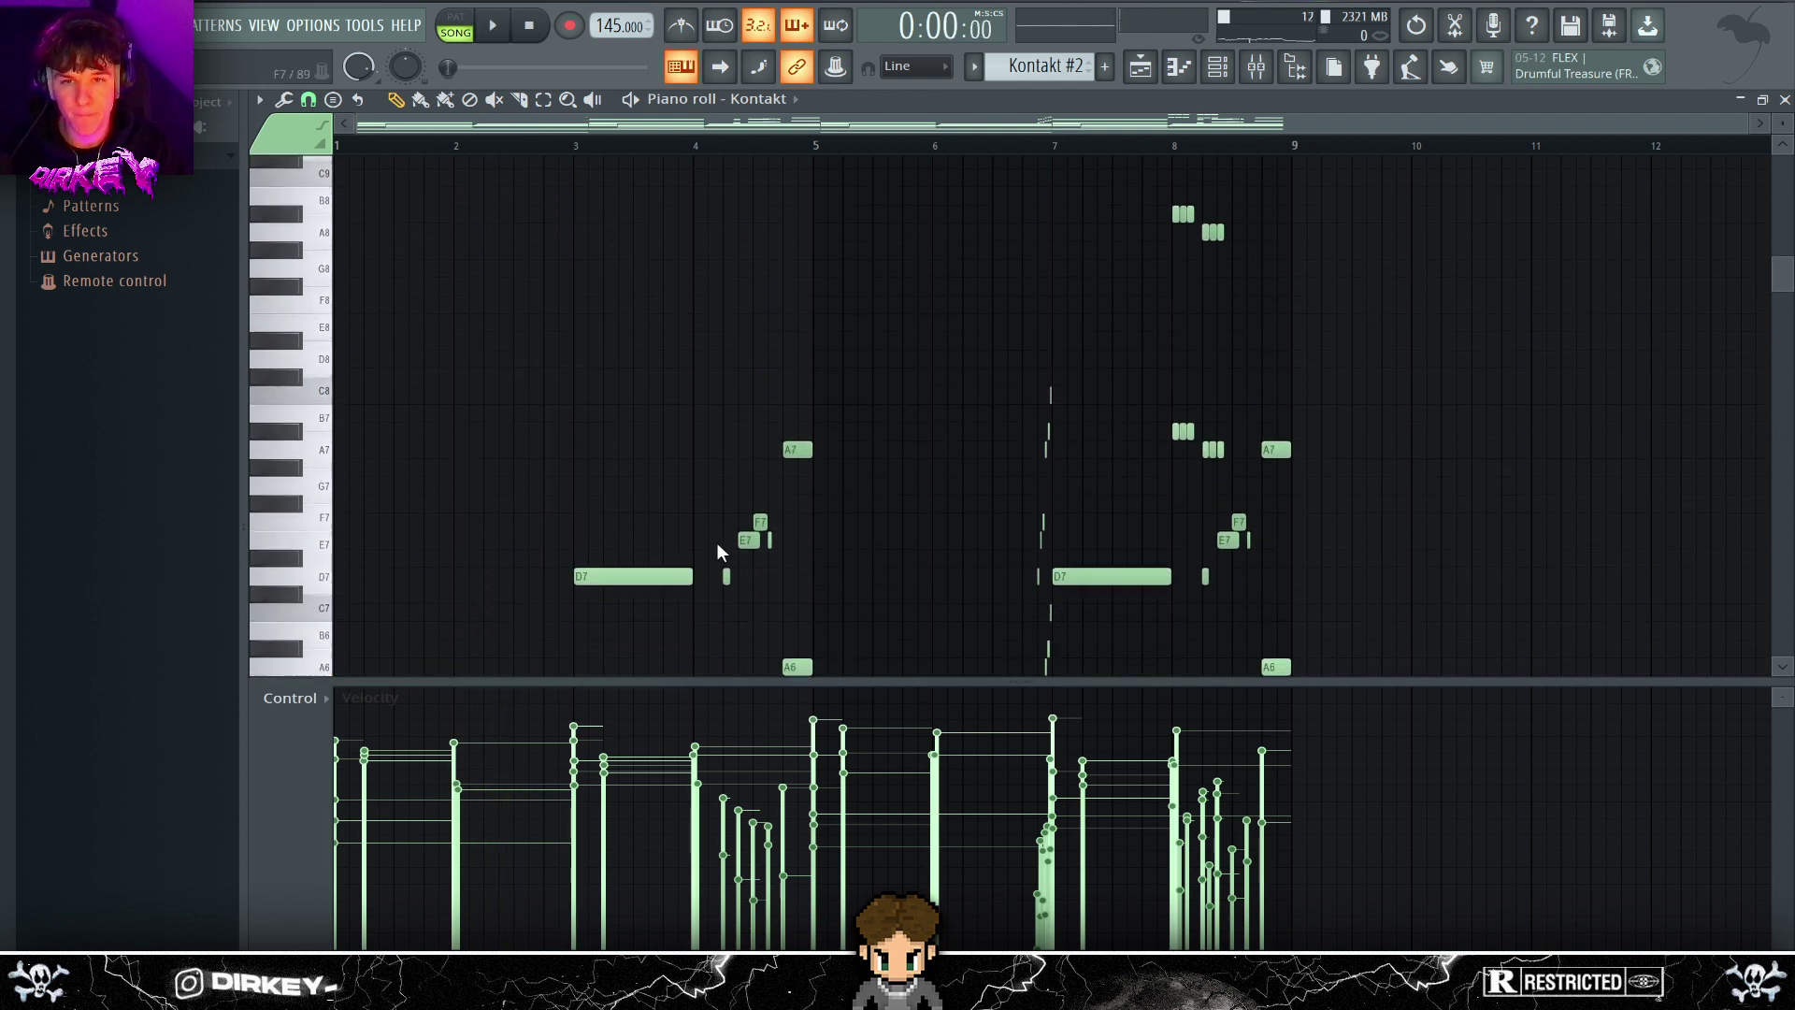
scroll(710, 486, "down", 4)
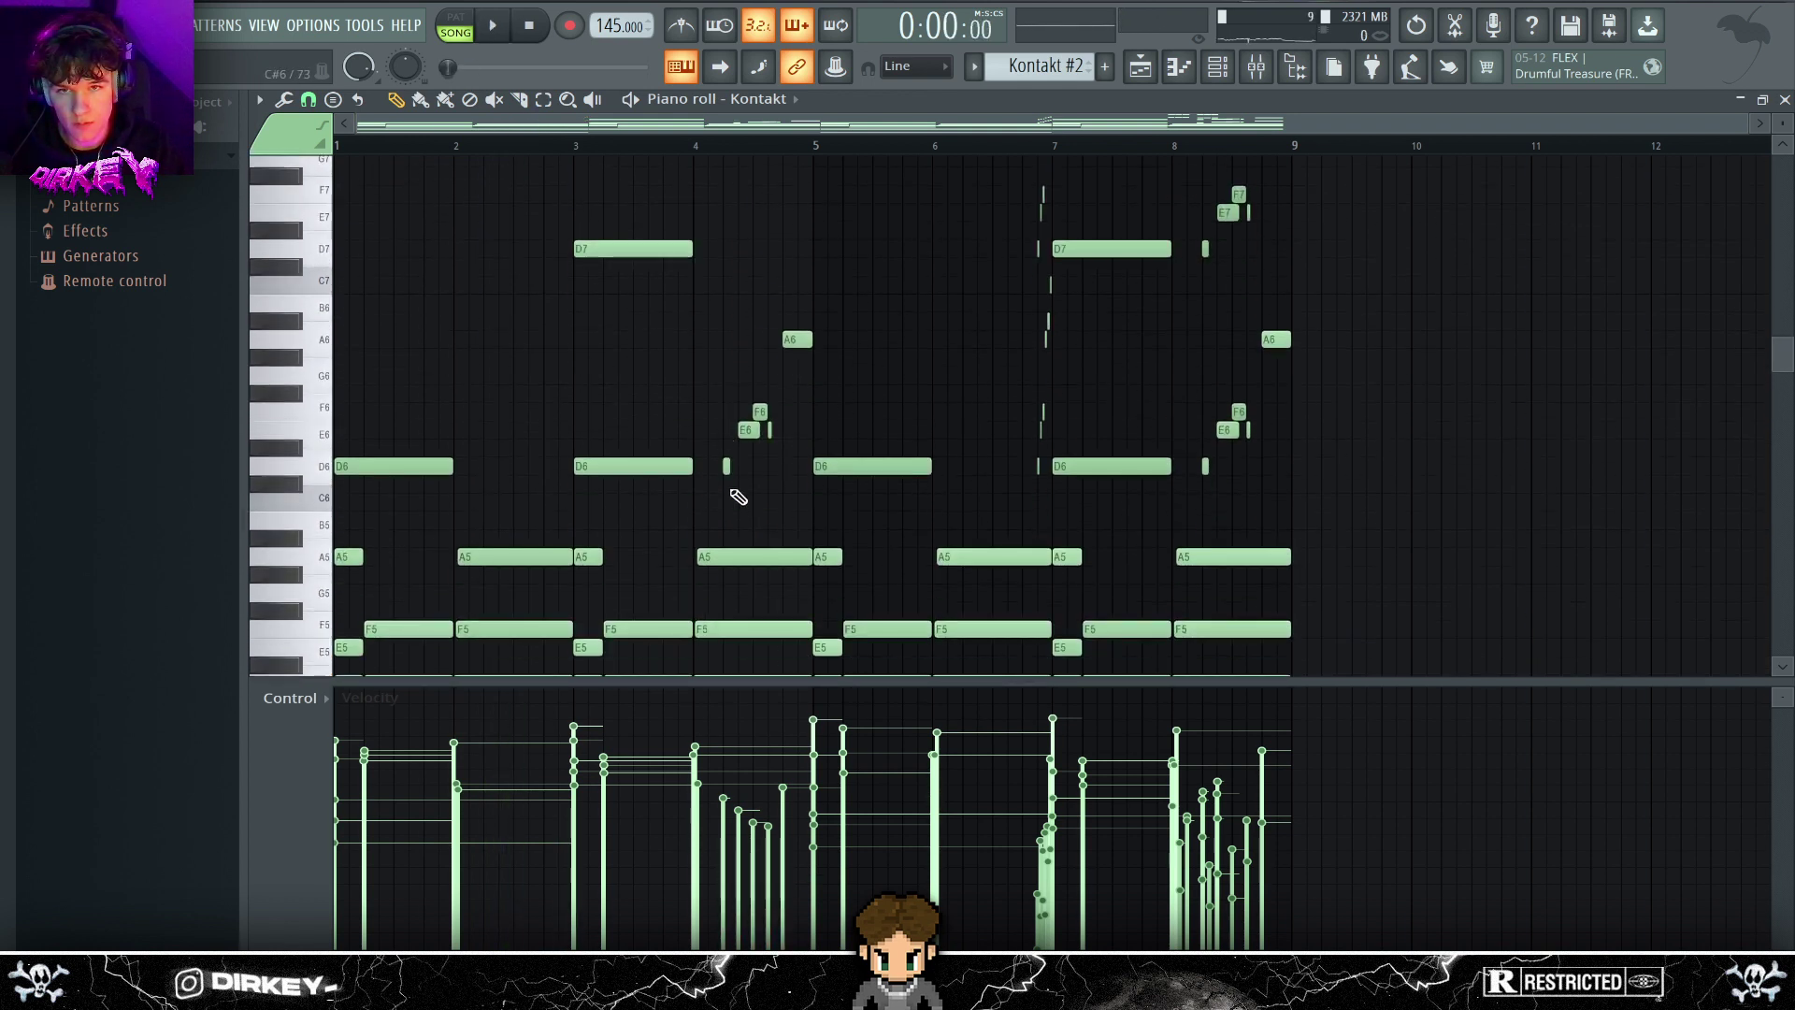
scroll(1001, 614, "down", 5)
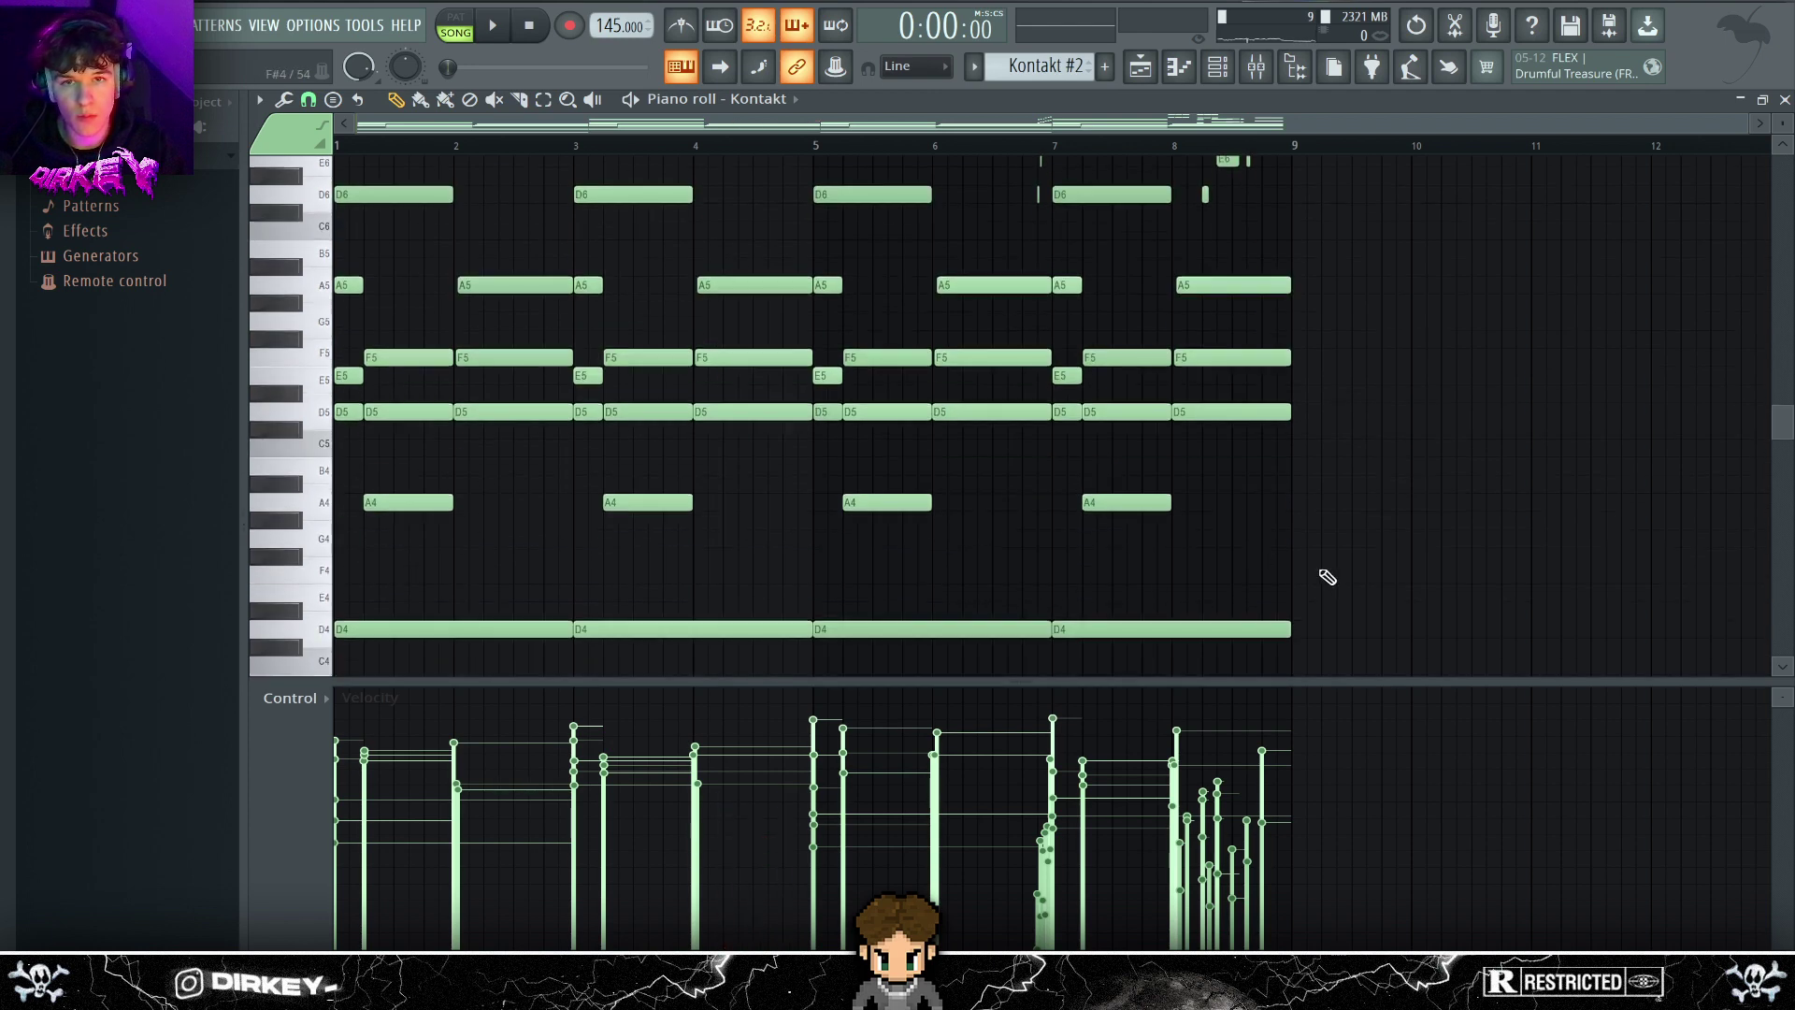
- Delete all notes in bars 5–8 of the Kontakt #2 pattern and duplicate the simplified bars 1–4 in their place
left_click_drag(815, 146, 1274, 171)
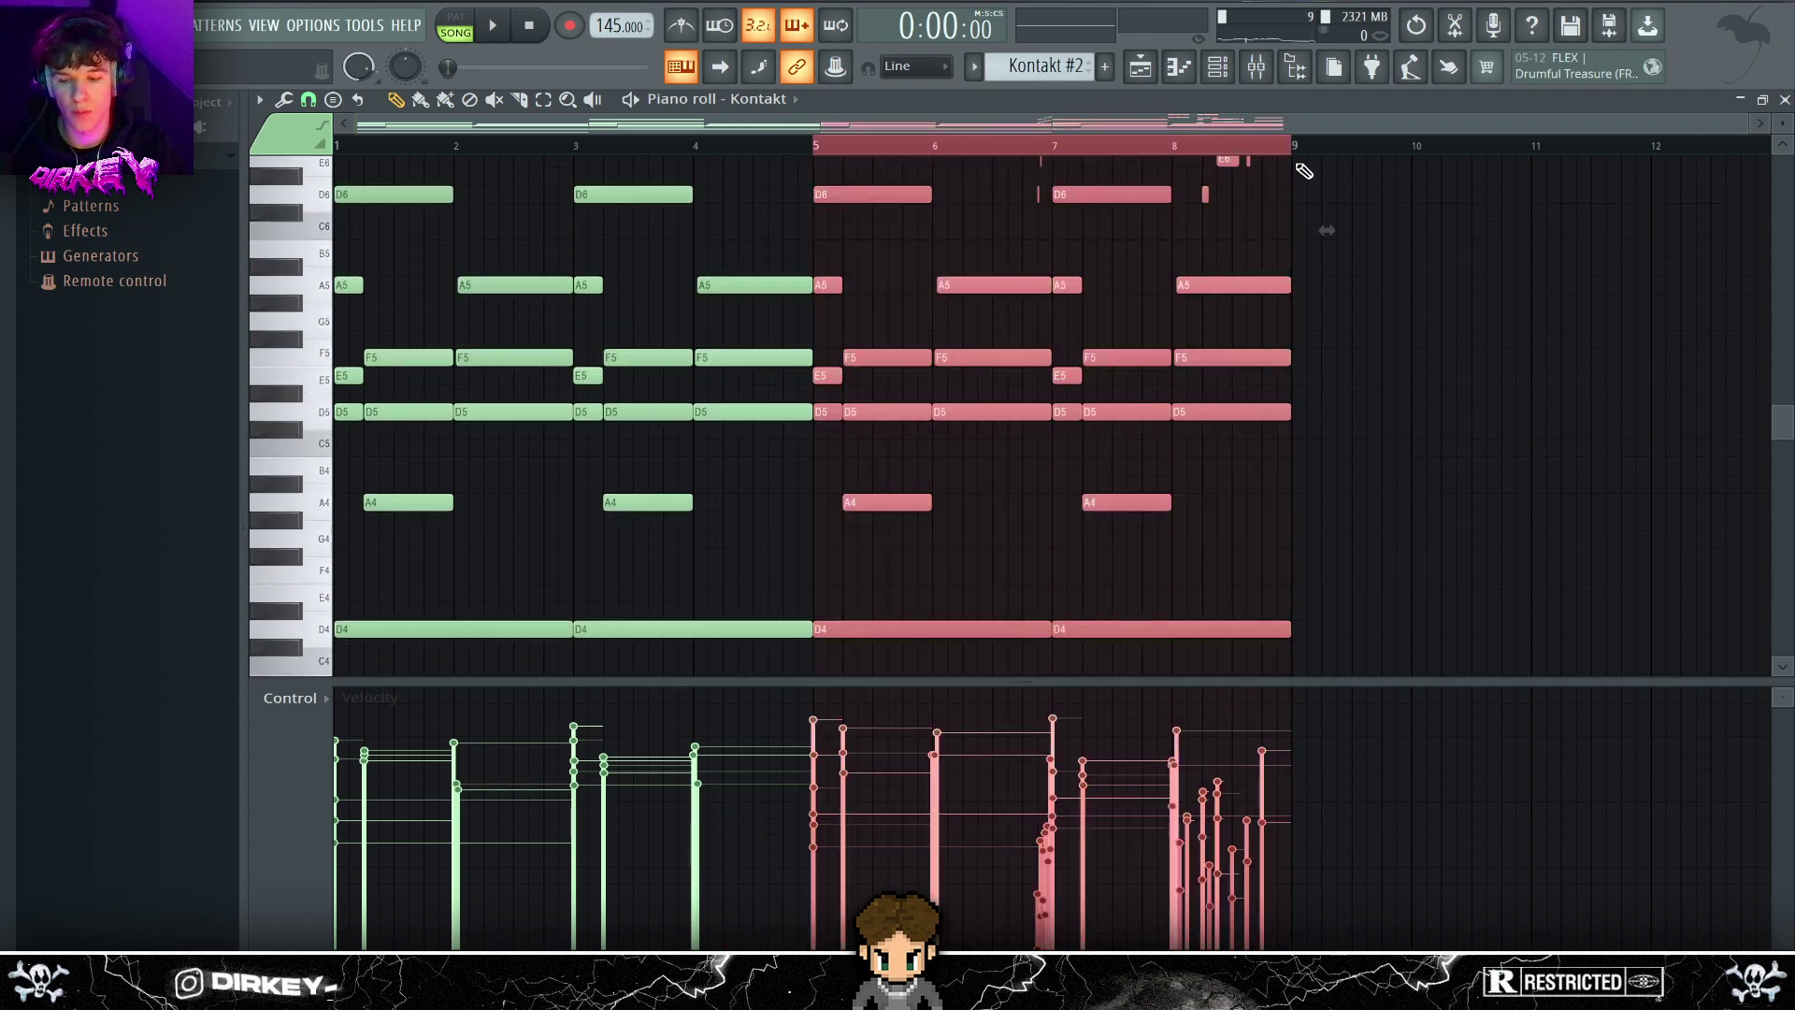
key("Delete")
key("ctrl+b")
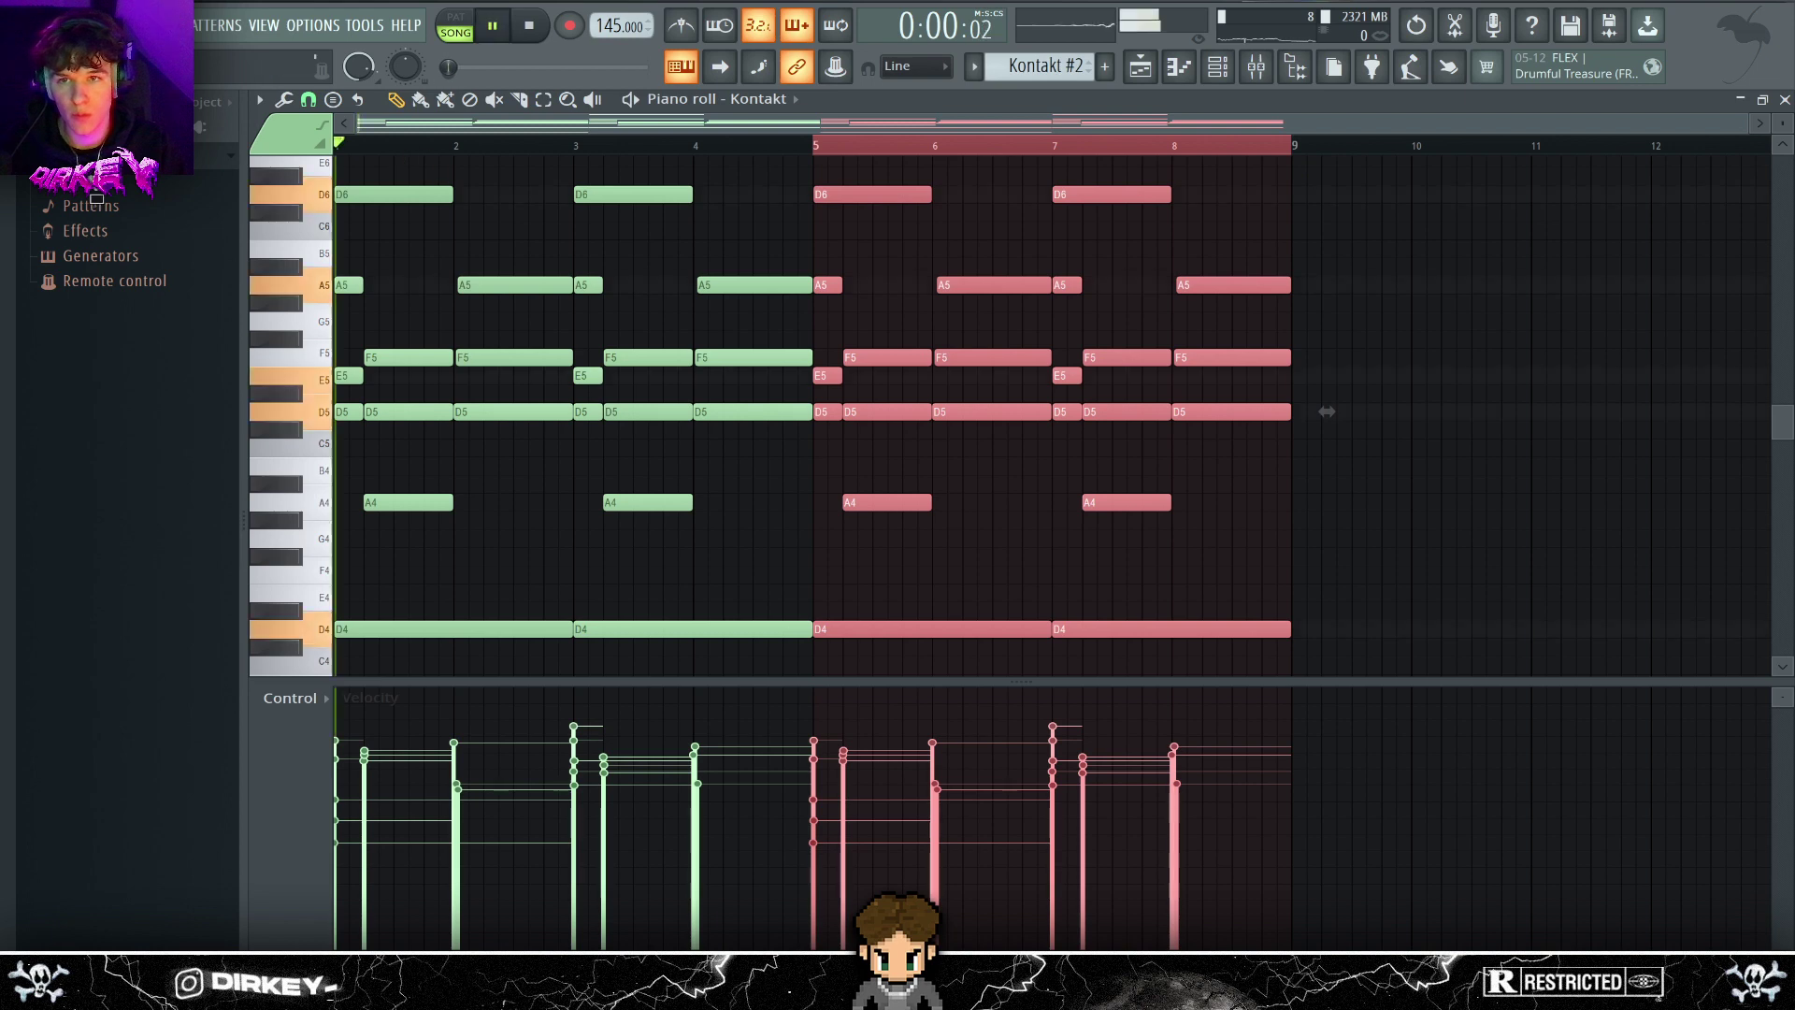
key("ctrl+d")
scroll(773, 433, "up", 3)
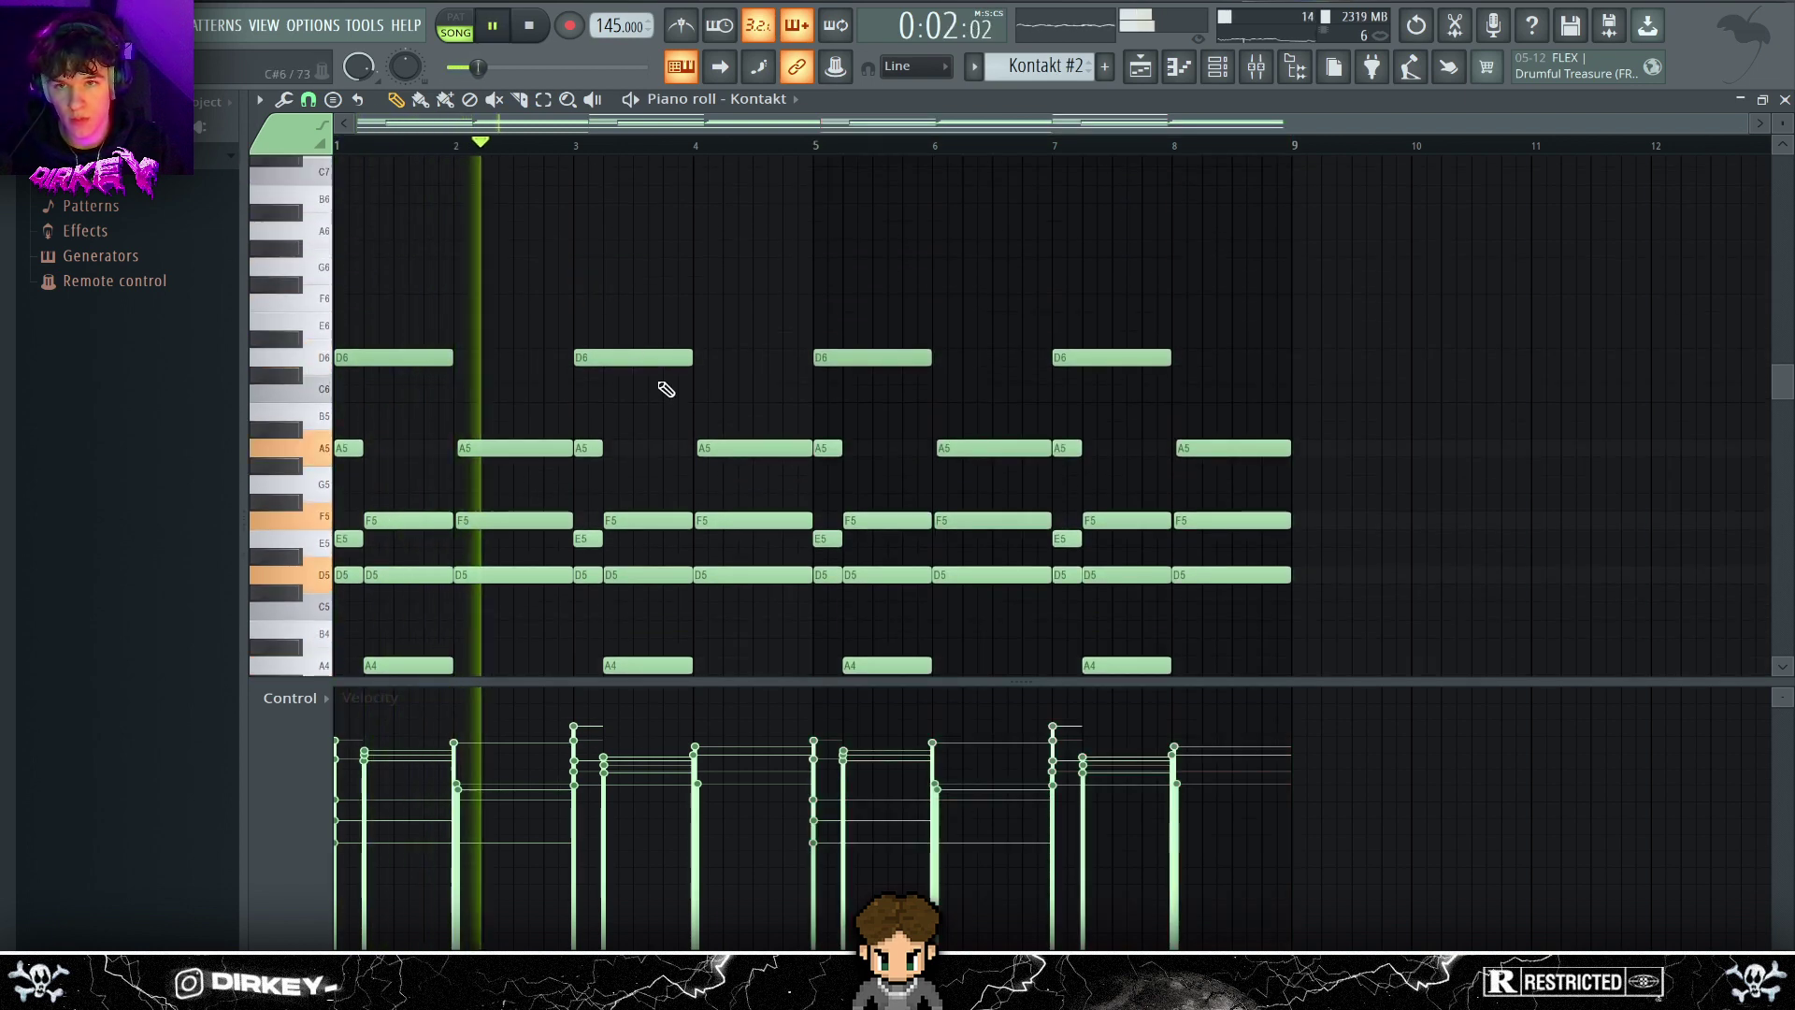
scroll(665, 389, "down", 2)
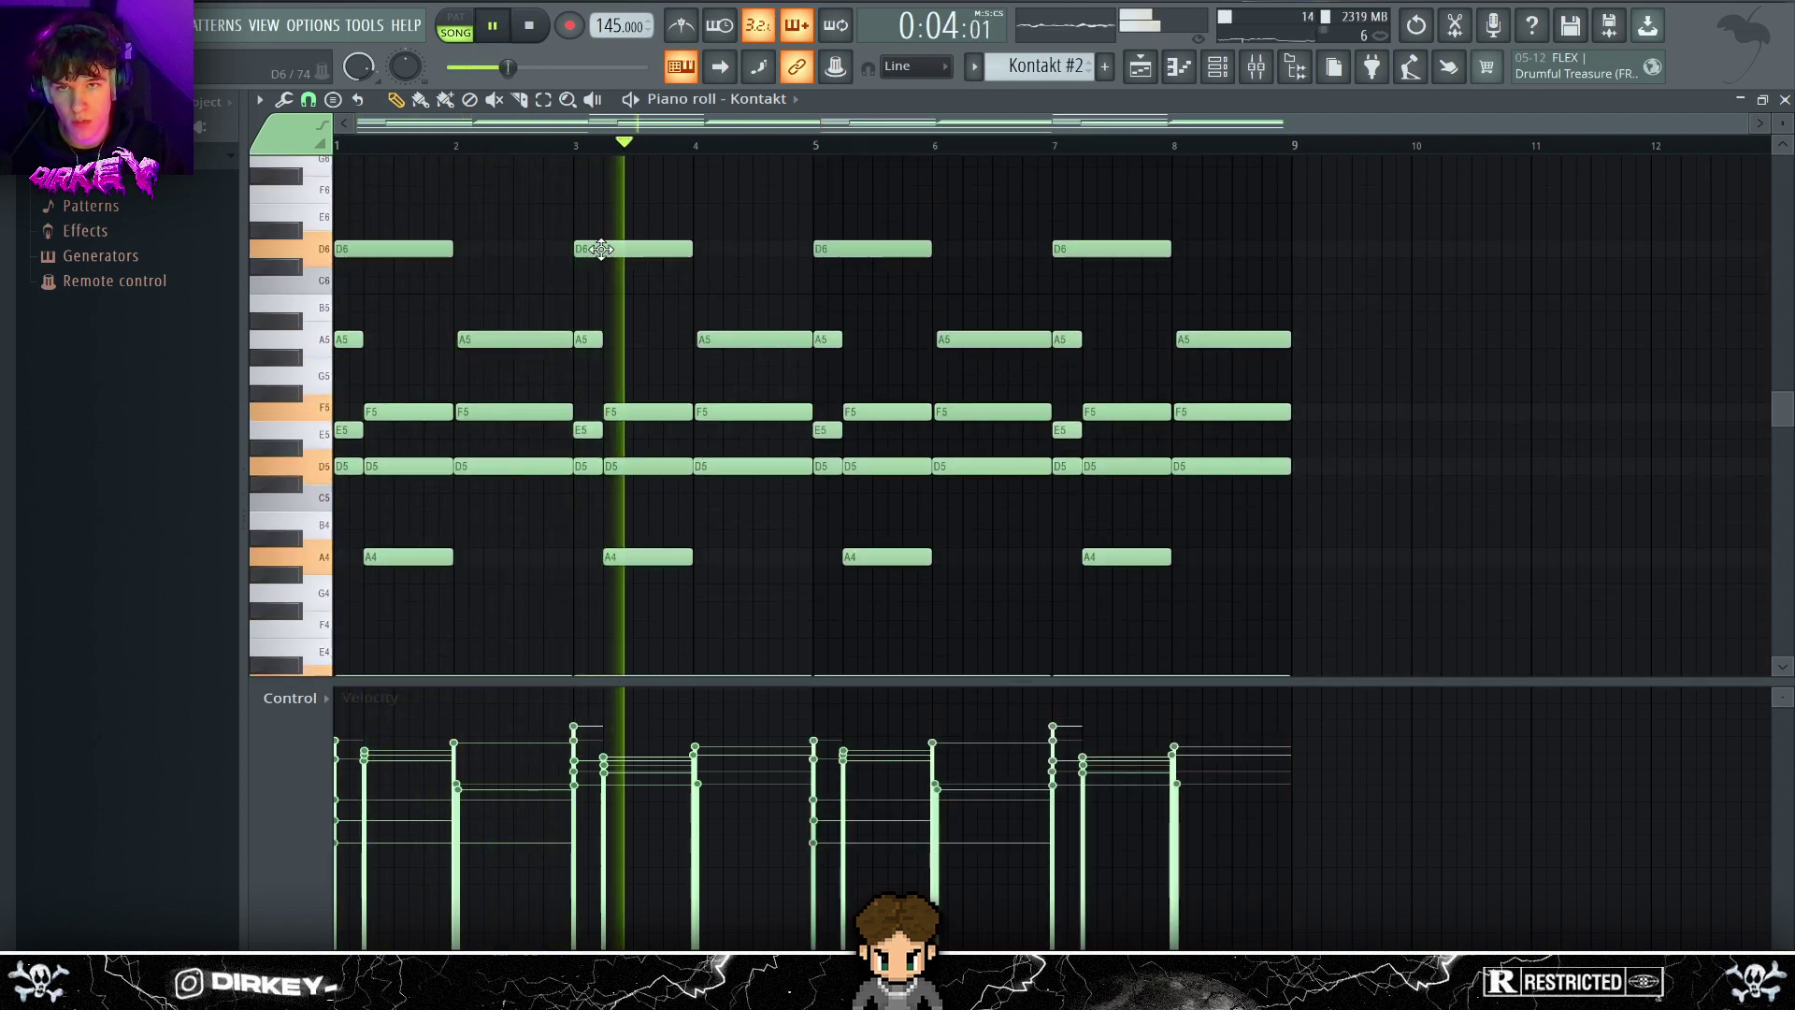
- Select the D6 notes and the high D7 notes at bars 3 and 7 of the Kontakt #2 pattern, and return to the Playlist
left_click(600, 249, "shift")
left_click(1104, 249, "shift")
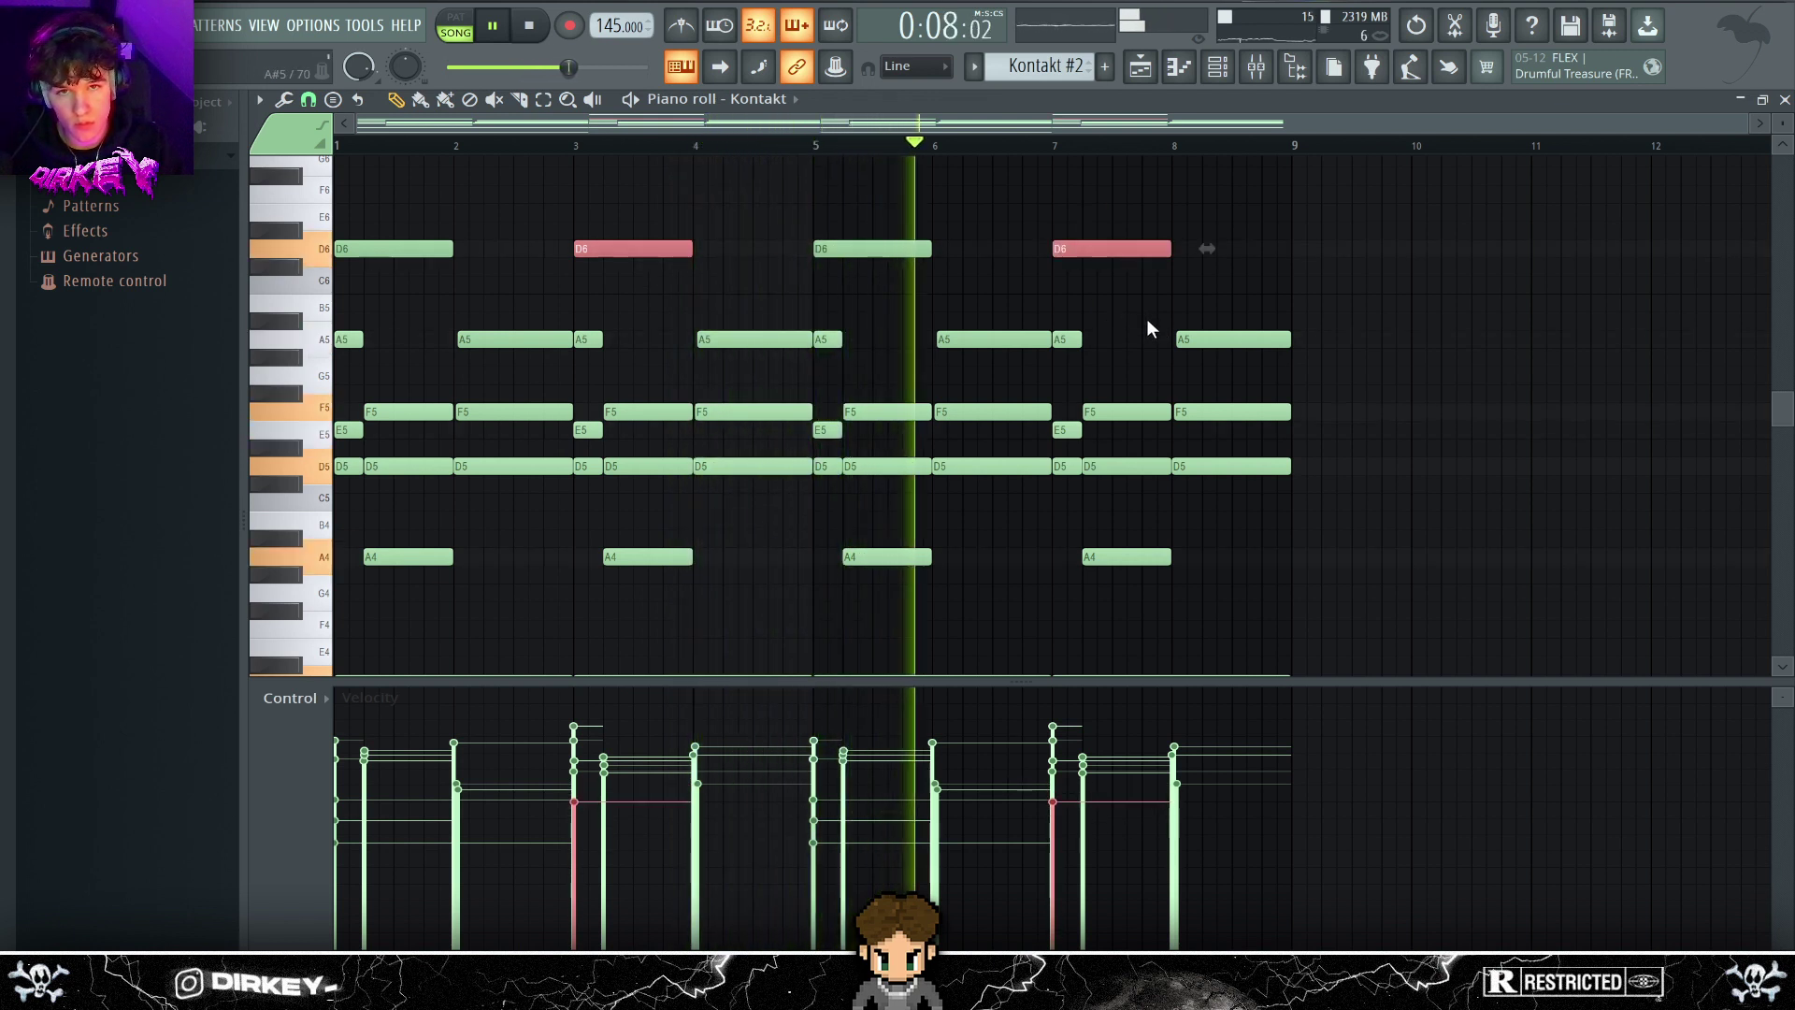
left_click(1156, 500)
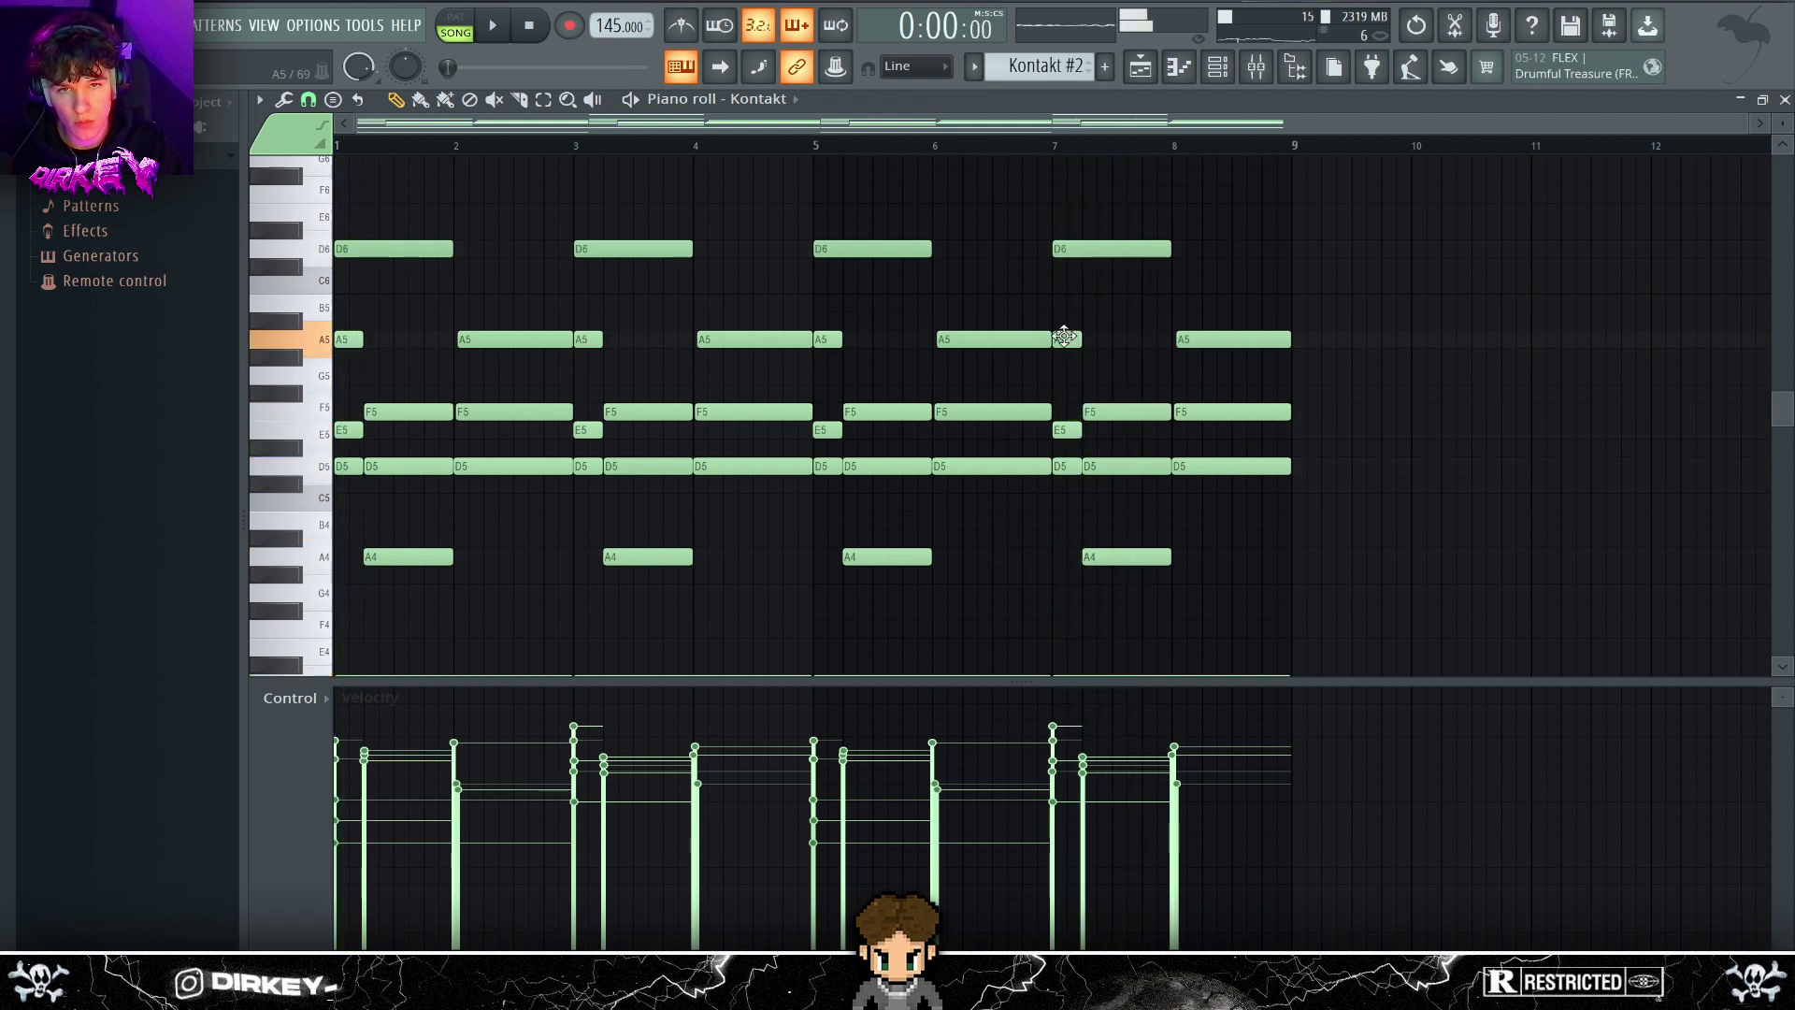
key("space")
scroll(657, 246, "up", 3)
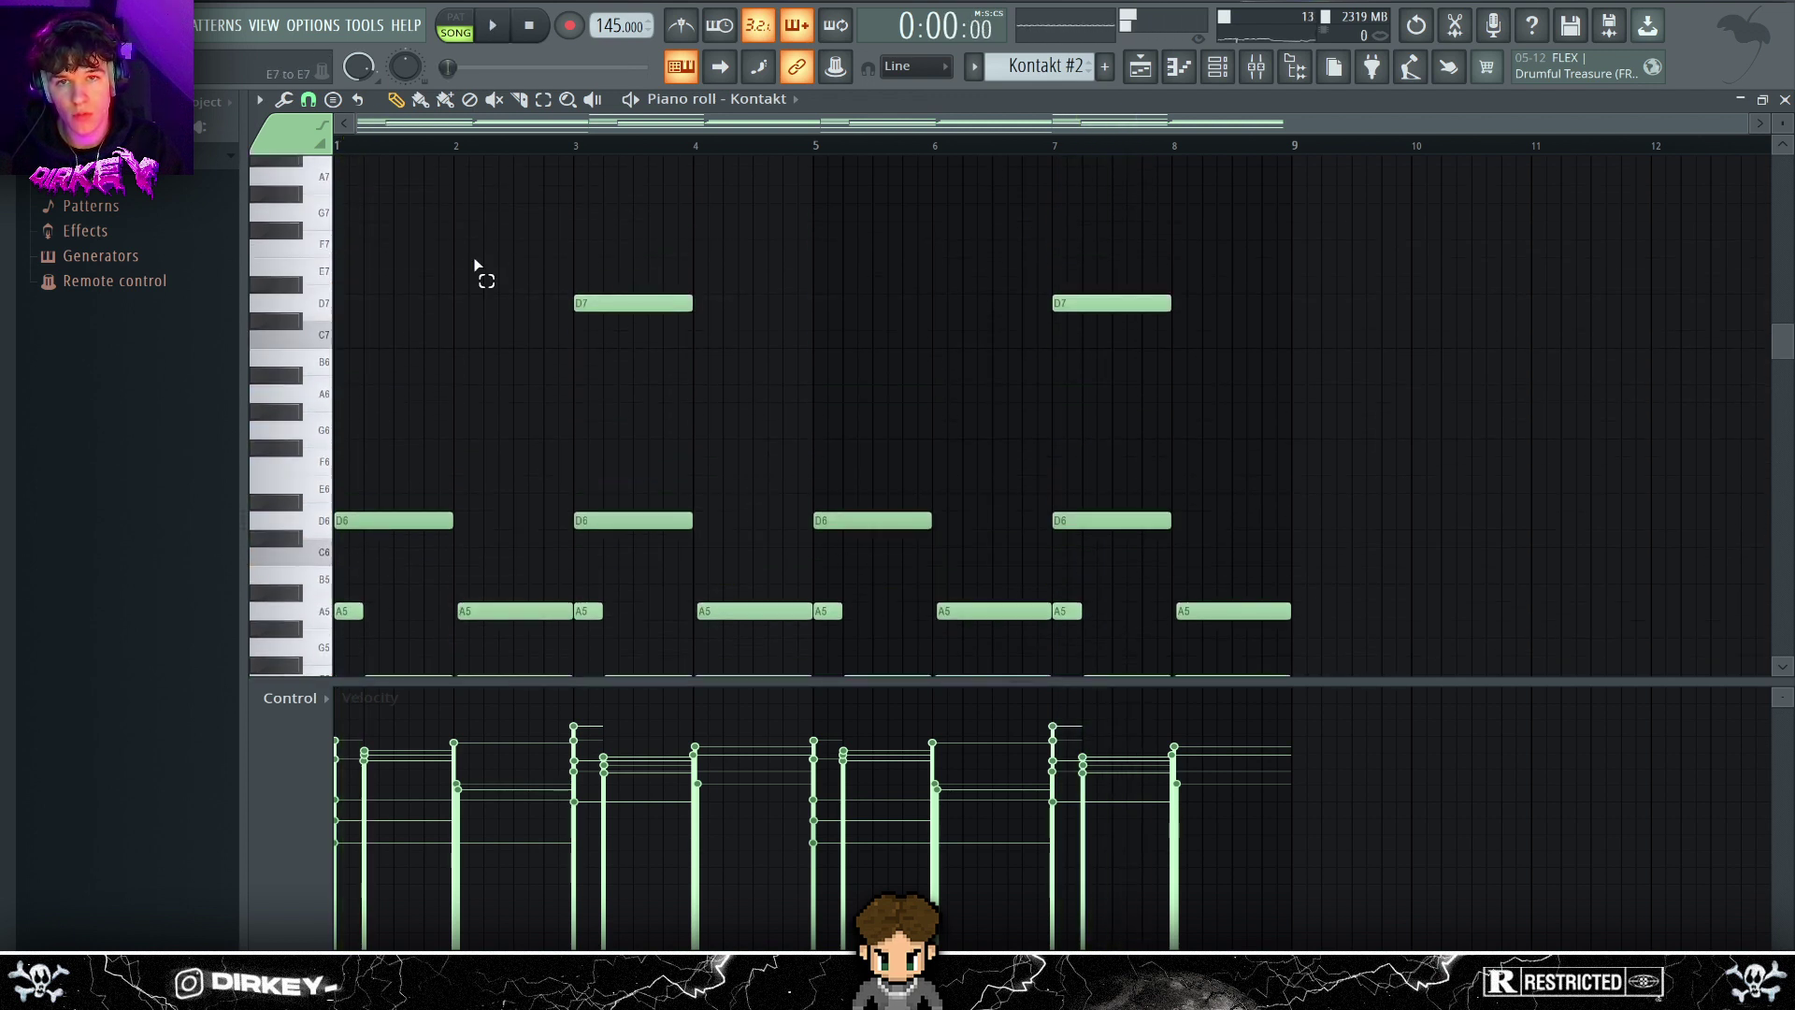
left_click_drag(474, 265, 1515, 337)
key("F7")
key("F6")
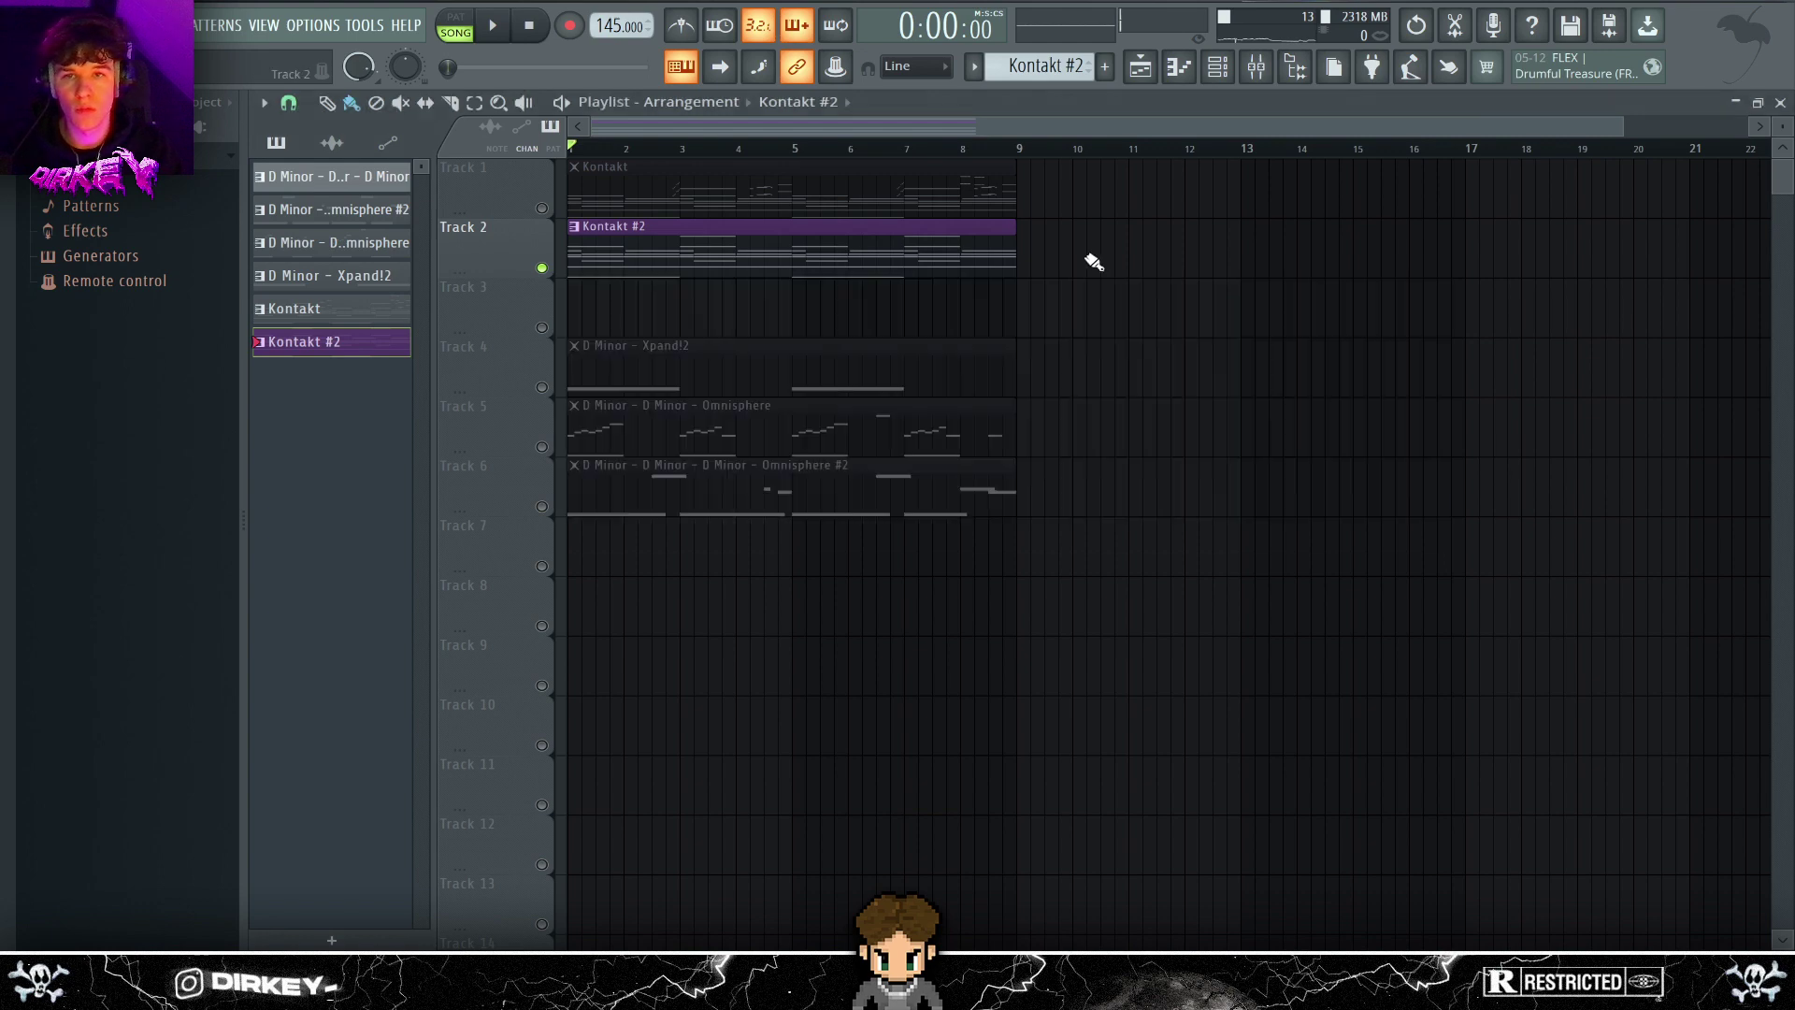
- Unsolo track 2 and duplicate all clips repeatedly until the eight-bar section fills bars 1–64
left_click(542, 268, "ctrl")
key("ctrl+a")
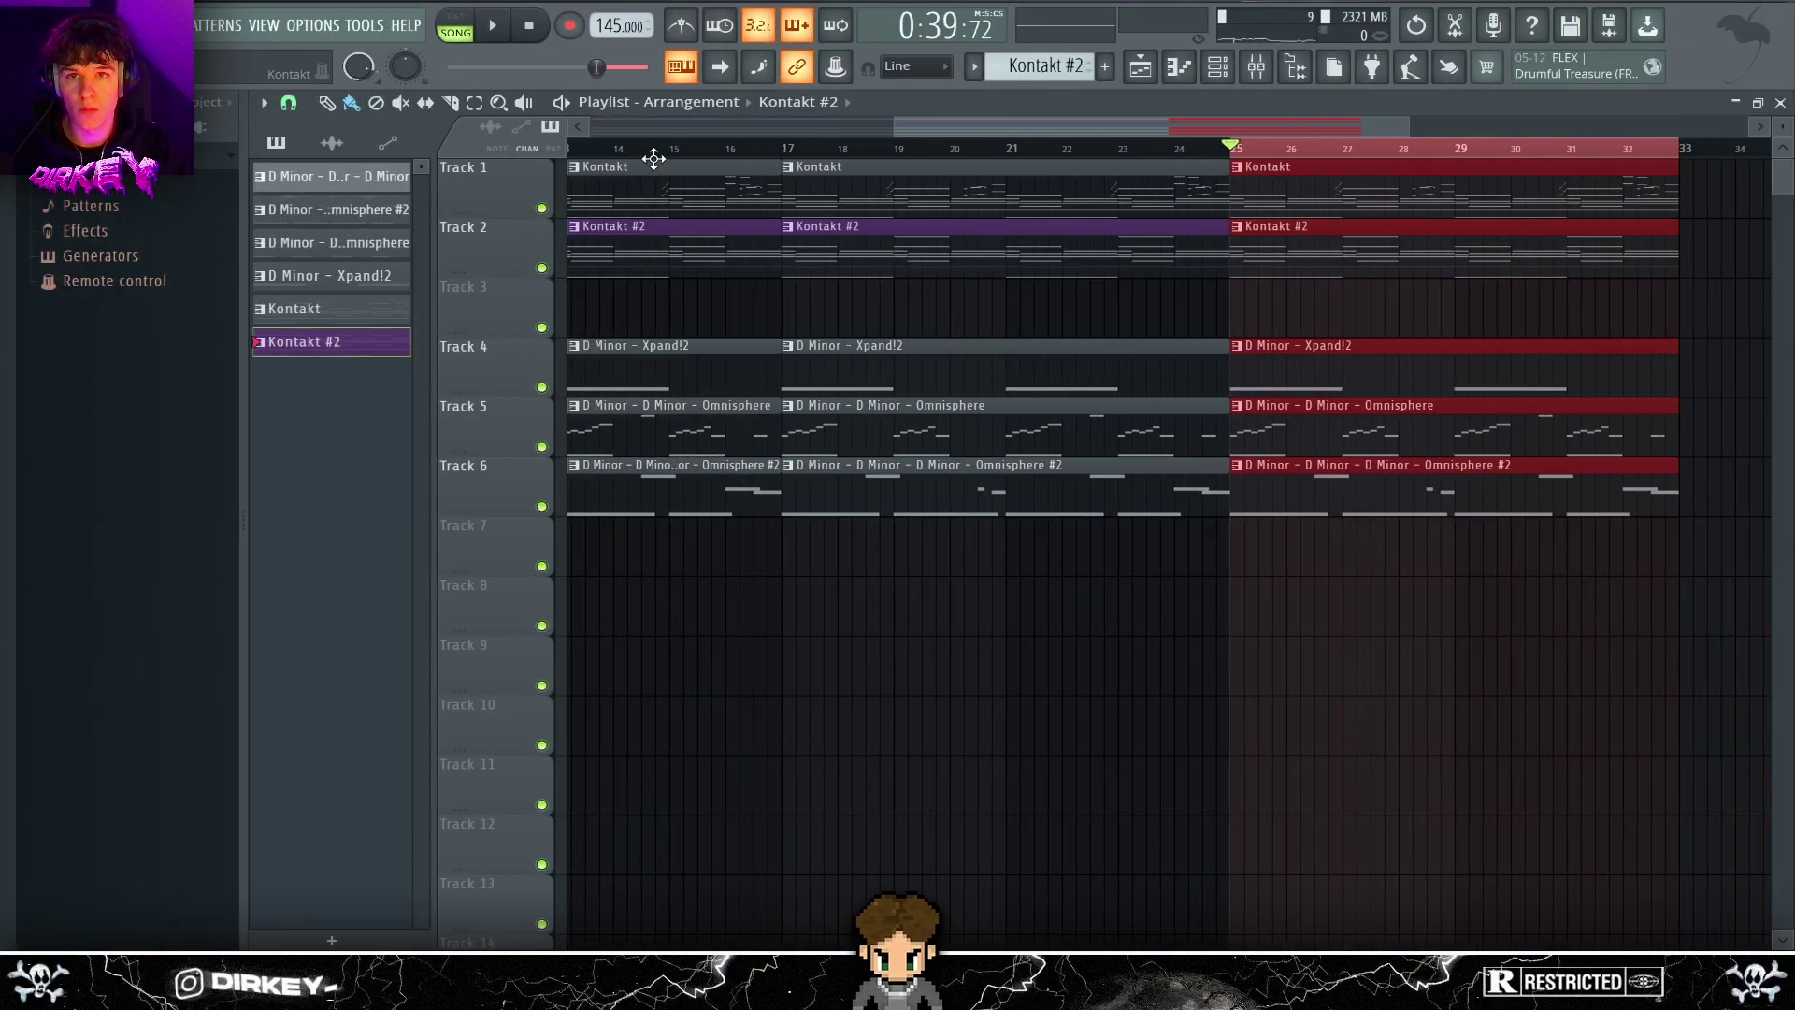
key("ctrl+b")
key("ctrl+b")
key("ctrl+b")
key("ctrl+b")
scroll(645, 178, "down", 5)
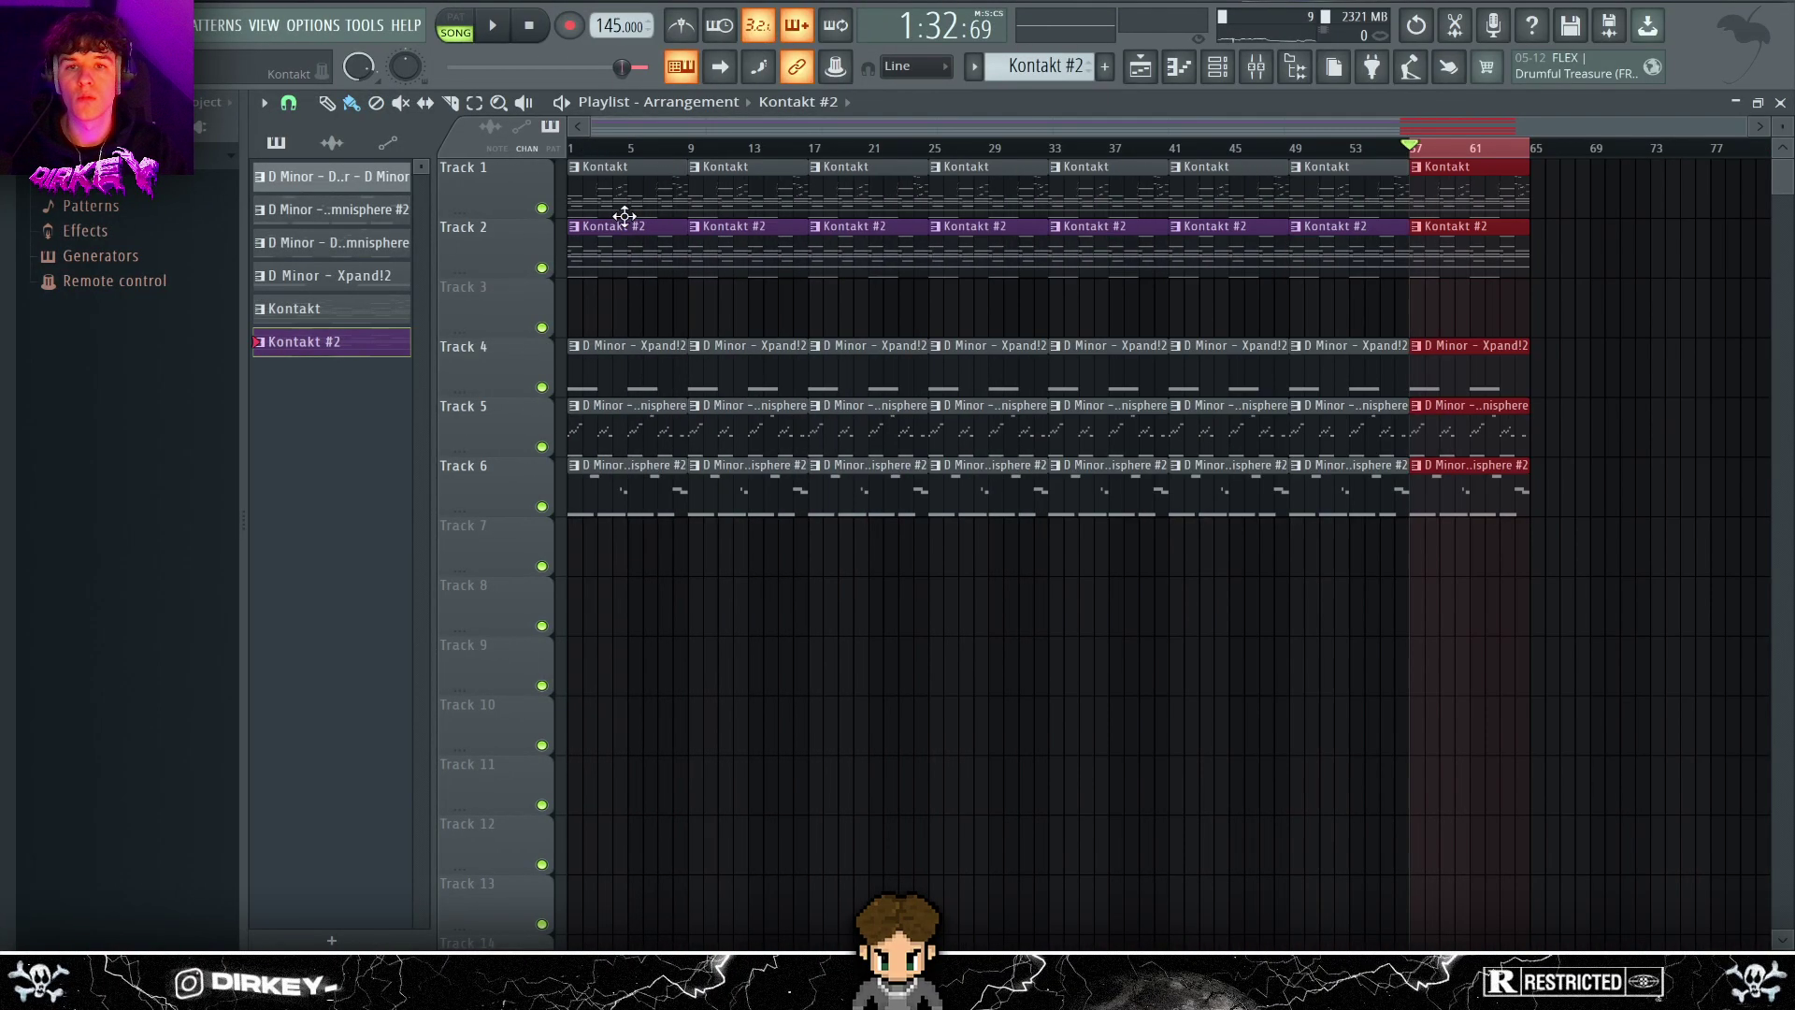
- Delete every clip except Kontakt from bars 1–8 and play the arrangement
right_click(628, 421)
left_click(641, 177)
key("space")
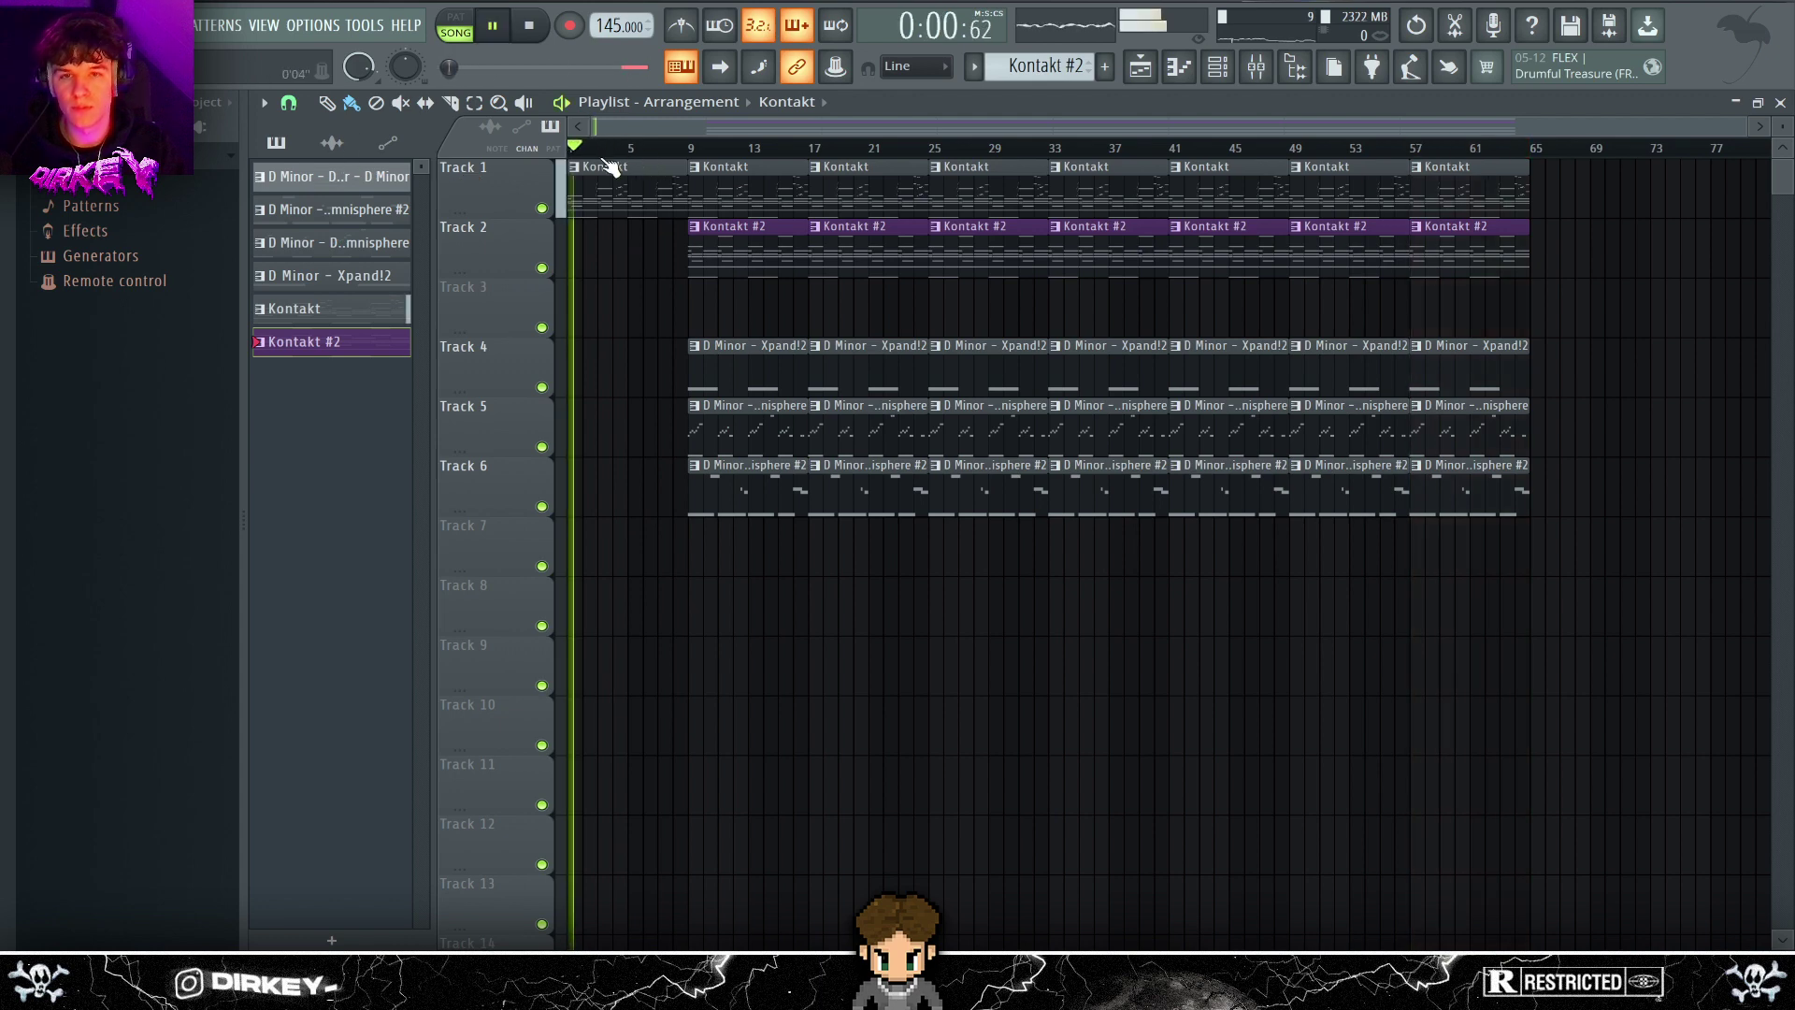
- Keep only Kontakt #2 as piano in bars 9–16 and 33–40, only Kontakt in bars 17–32, and clear all clips from bars 41–48
right_click(823, 191)
right_click(742, 198)
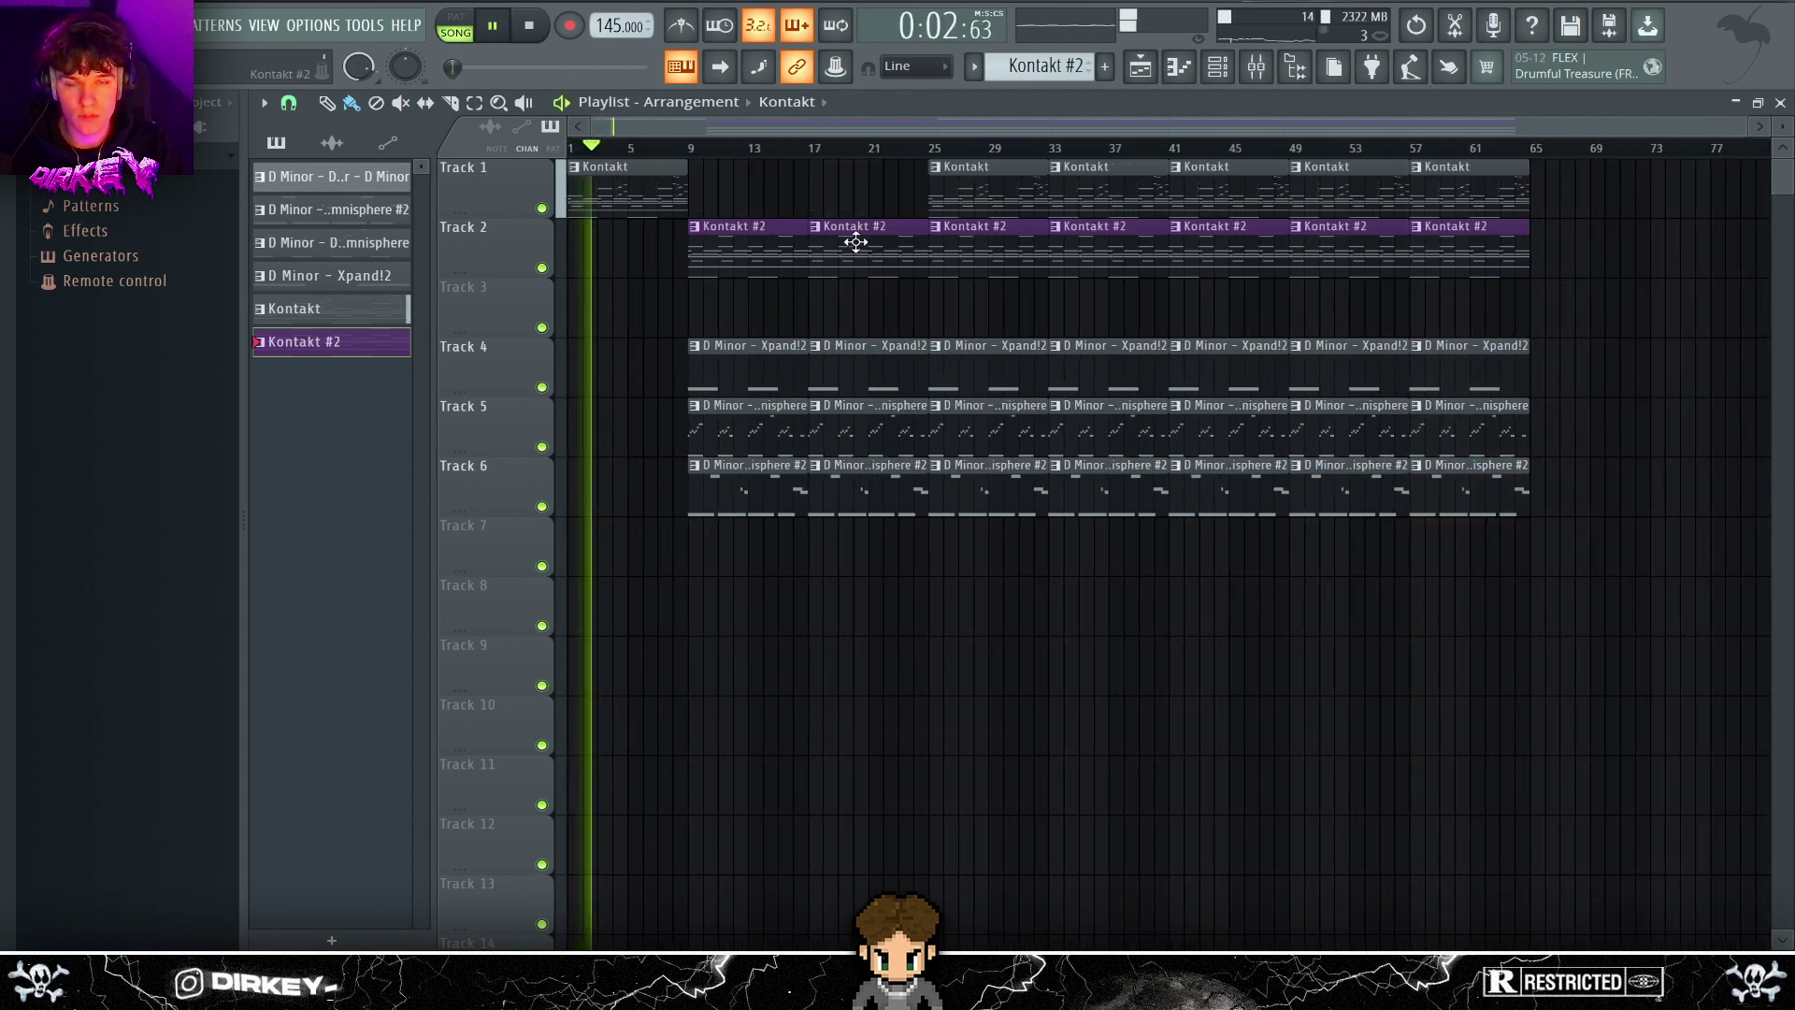
left_click(833, 181)
right_click(885, 237)
right_click(1021, 249)
right_click(1103, 187)
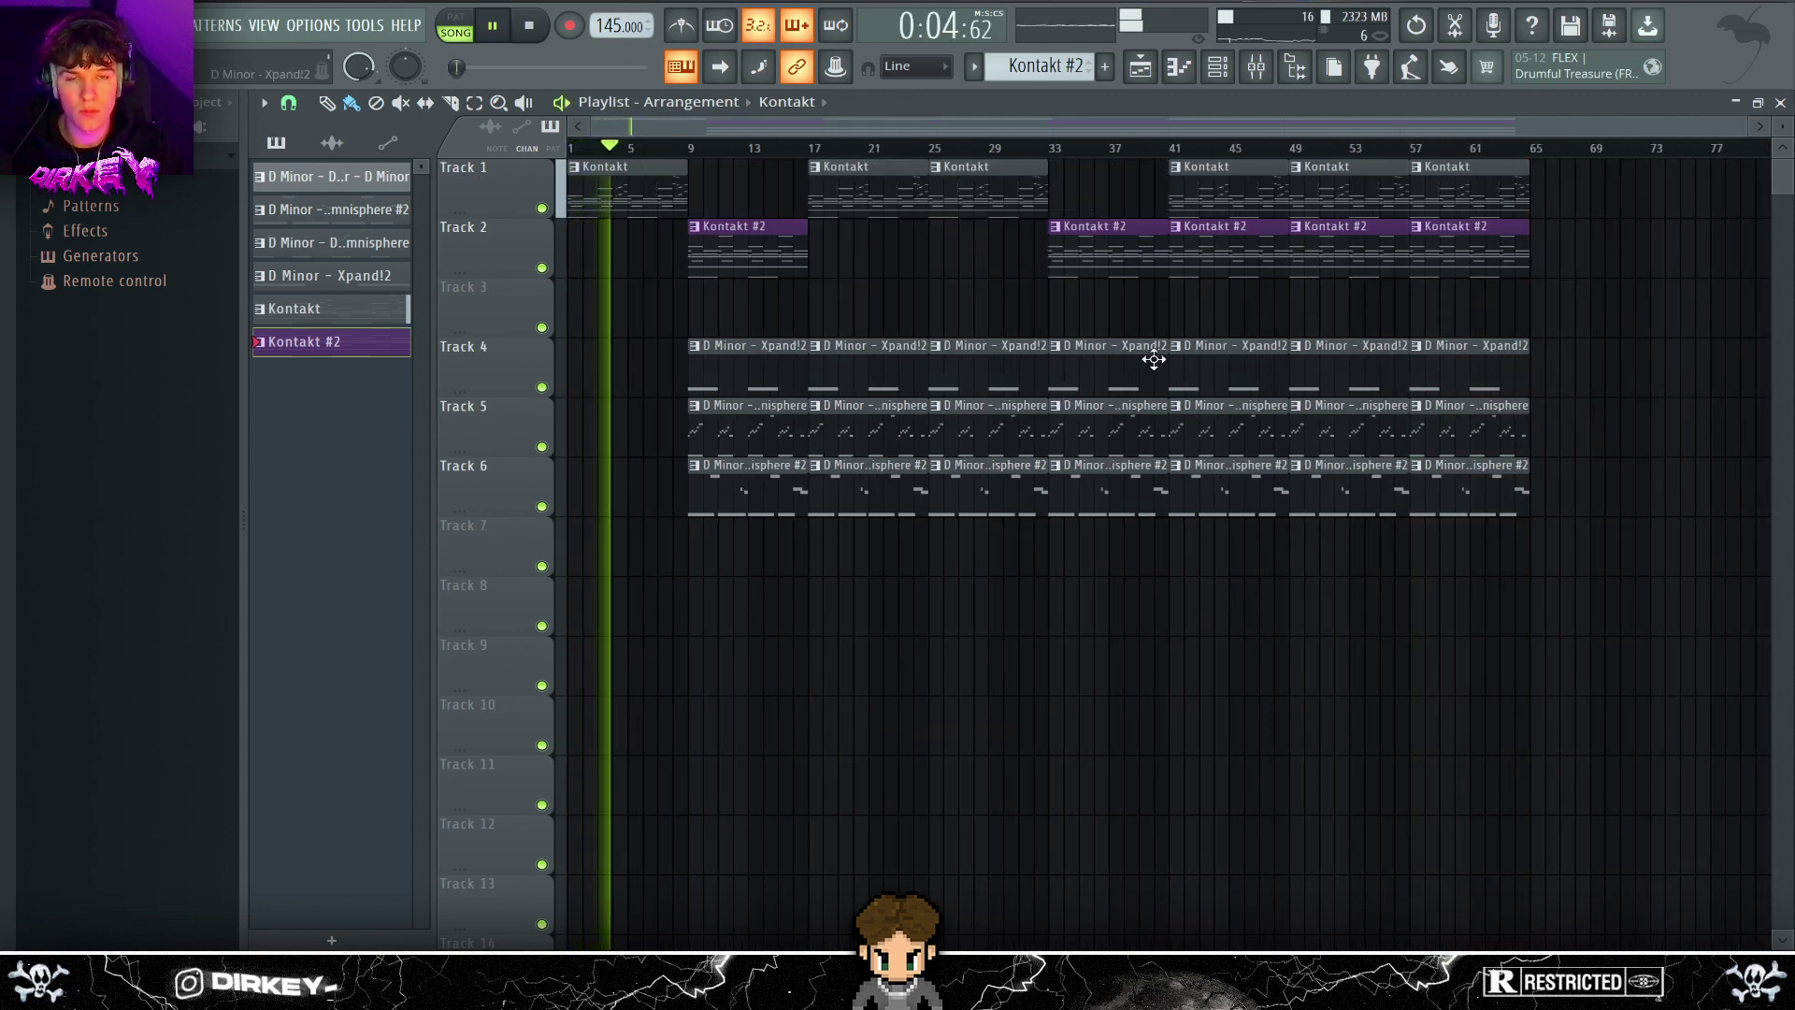
right_click(1225, 374)
- Place both Omnisphere clips in bars 1–8, then delete Omnisphere from bars 9–16 and Omnisphere #2 from bars 9–40
left_click(598, 486)
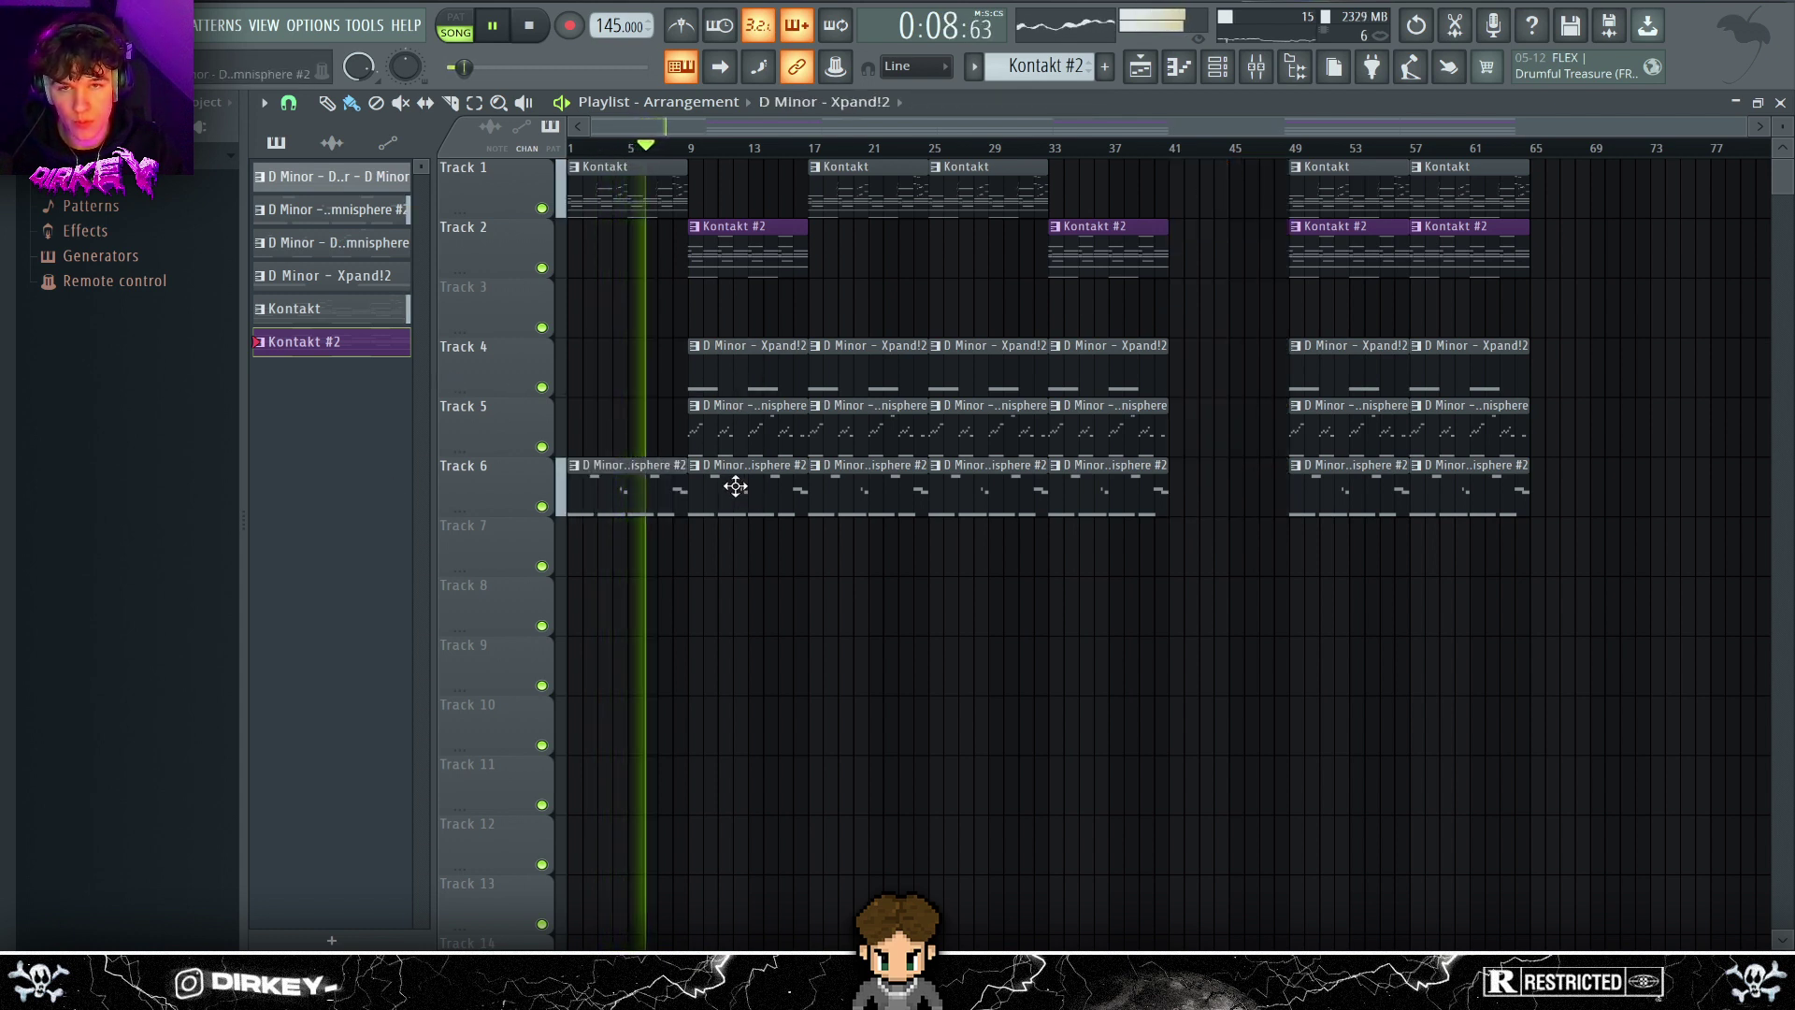
left_click(759, 441)
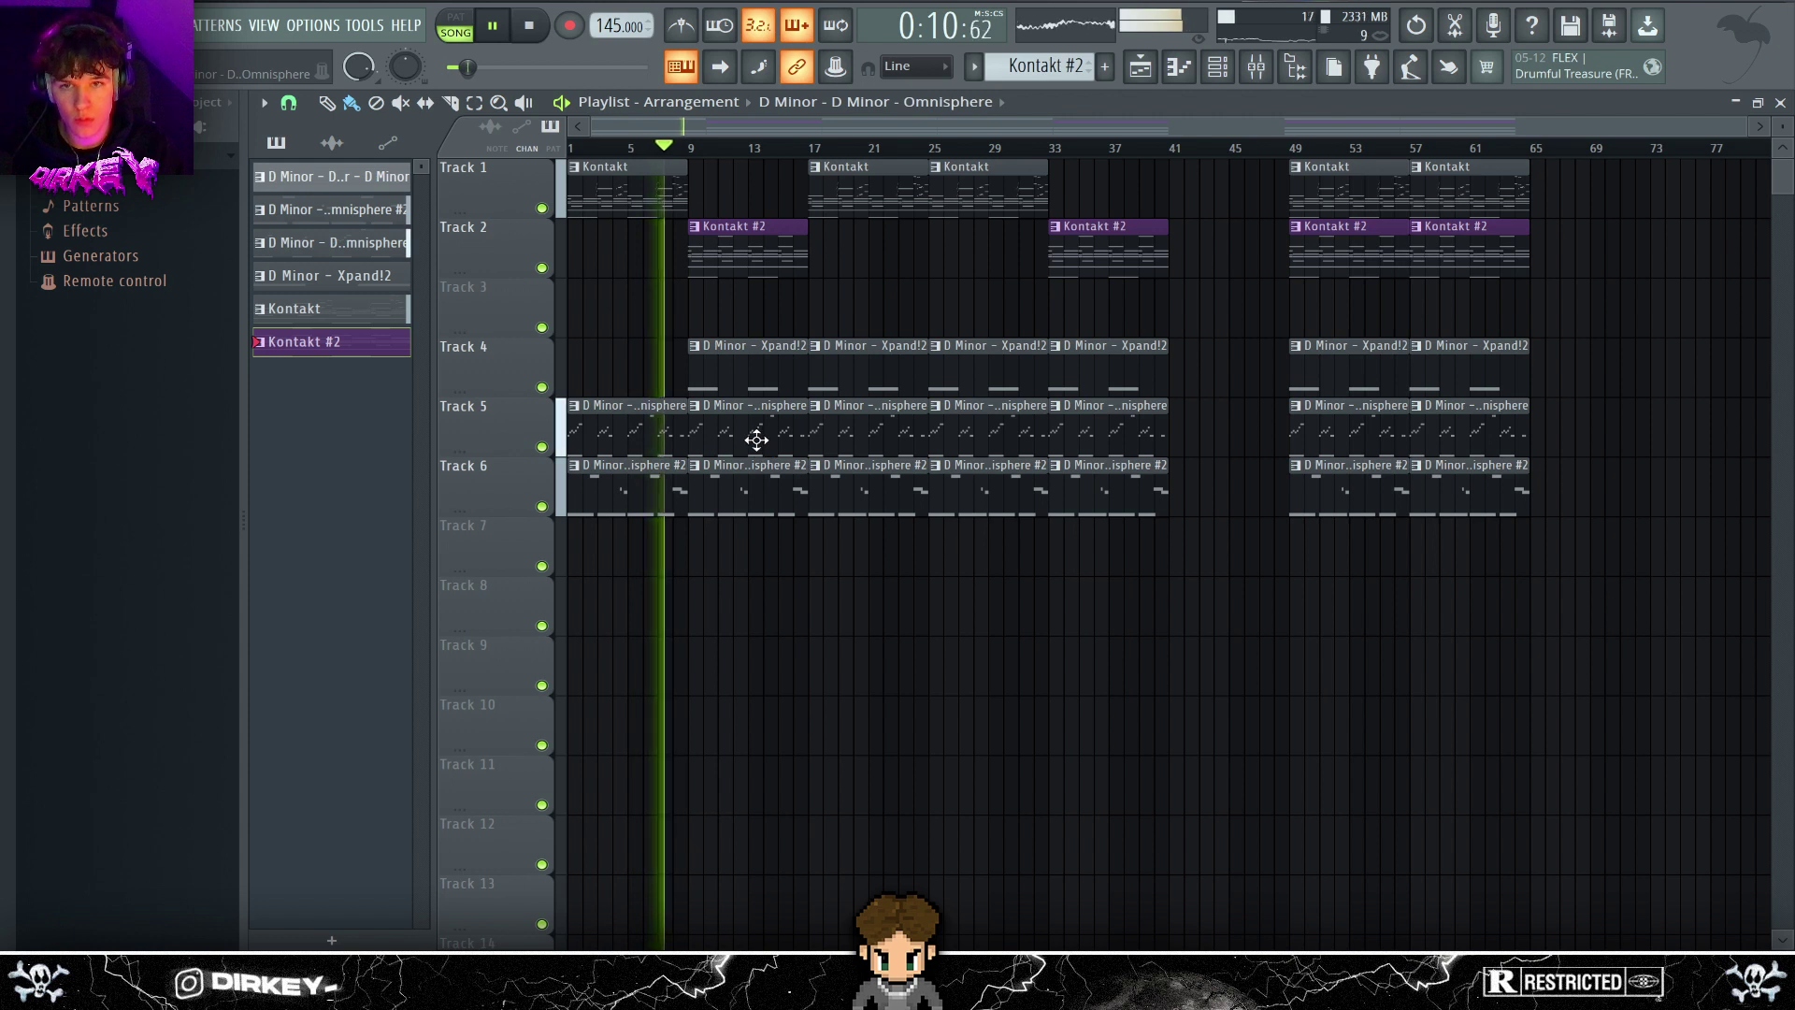
right_click(761, 444)
right_click(739, 500)
right_click(870, 500)
right_click(947, 500)
right_click(1103, 500)
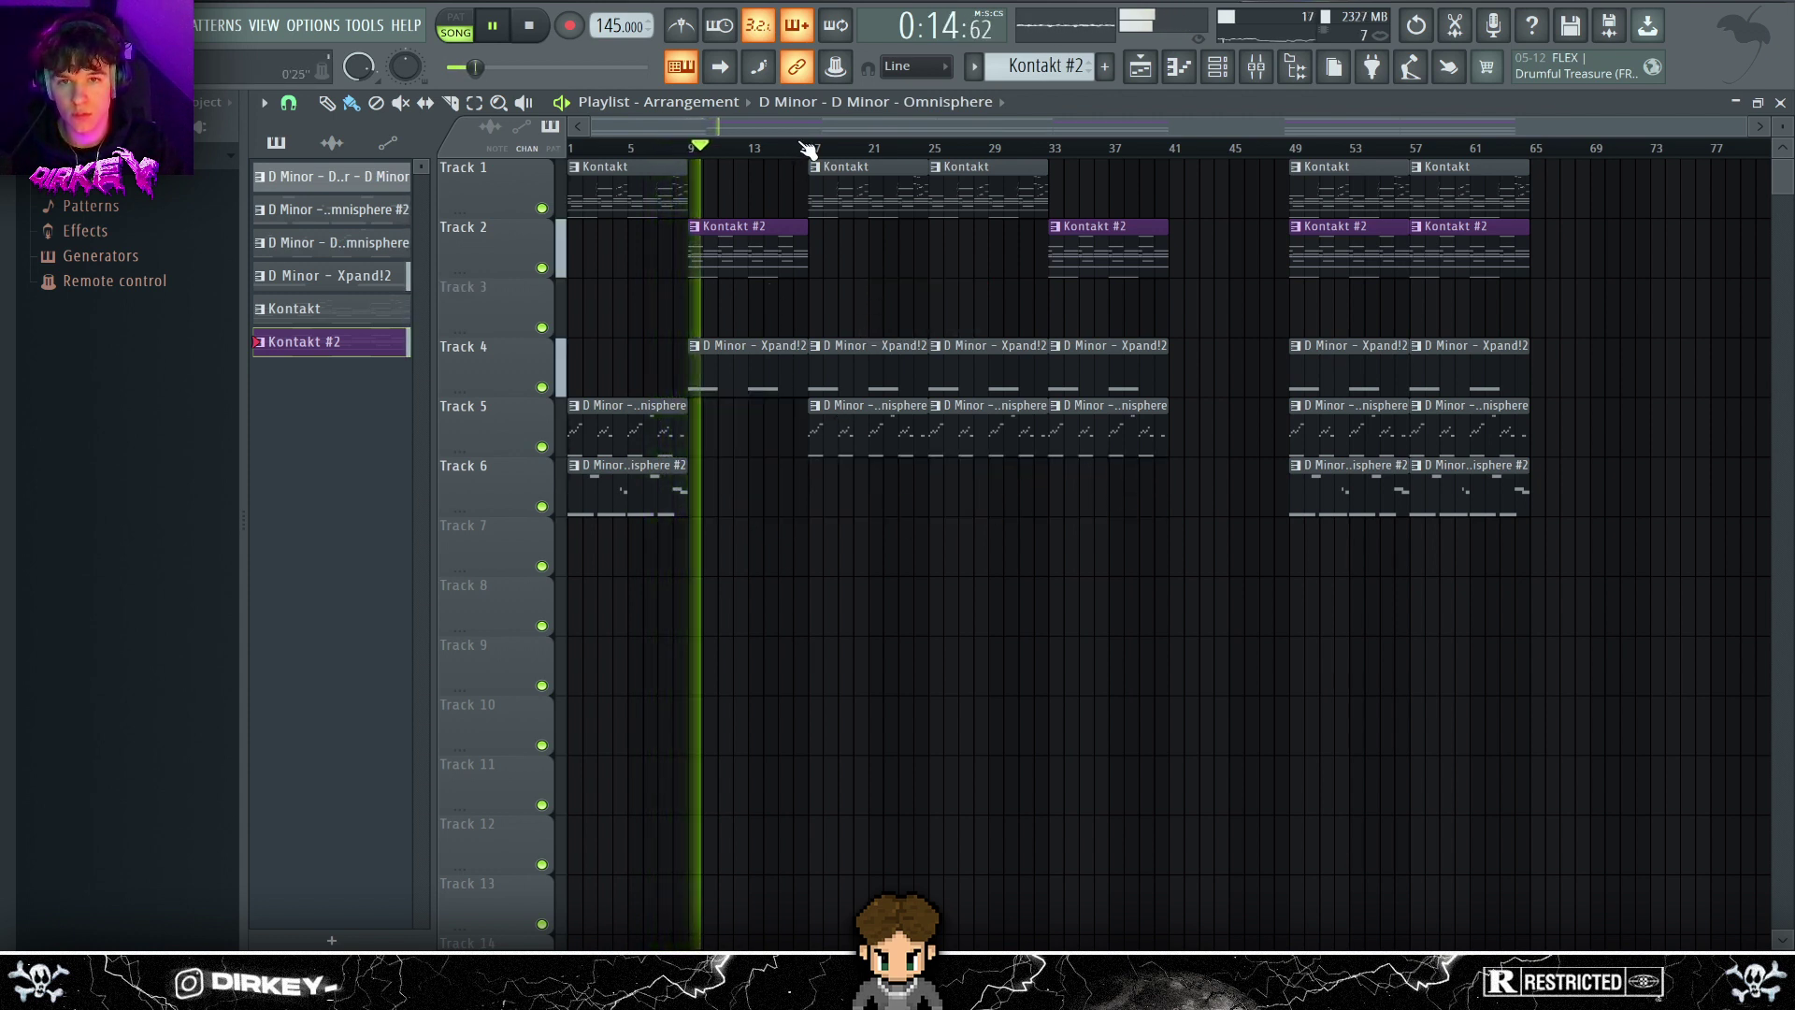
- Delete the Xpand!2 clips from bars 17–24 and 33–40 and the Omnisphere clips from bars 25–40, keeping Xpand!2 in bars 25–32
right_click(861, 365)
right_click(973, 437)
right_click(1024, 374)
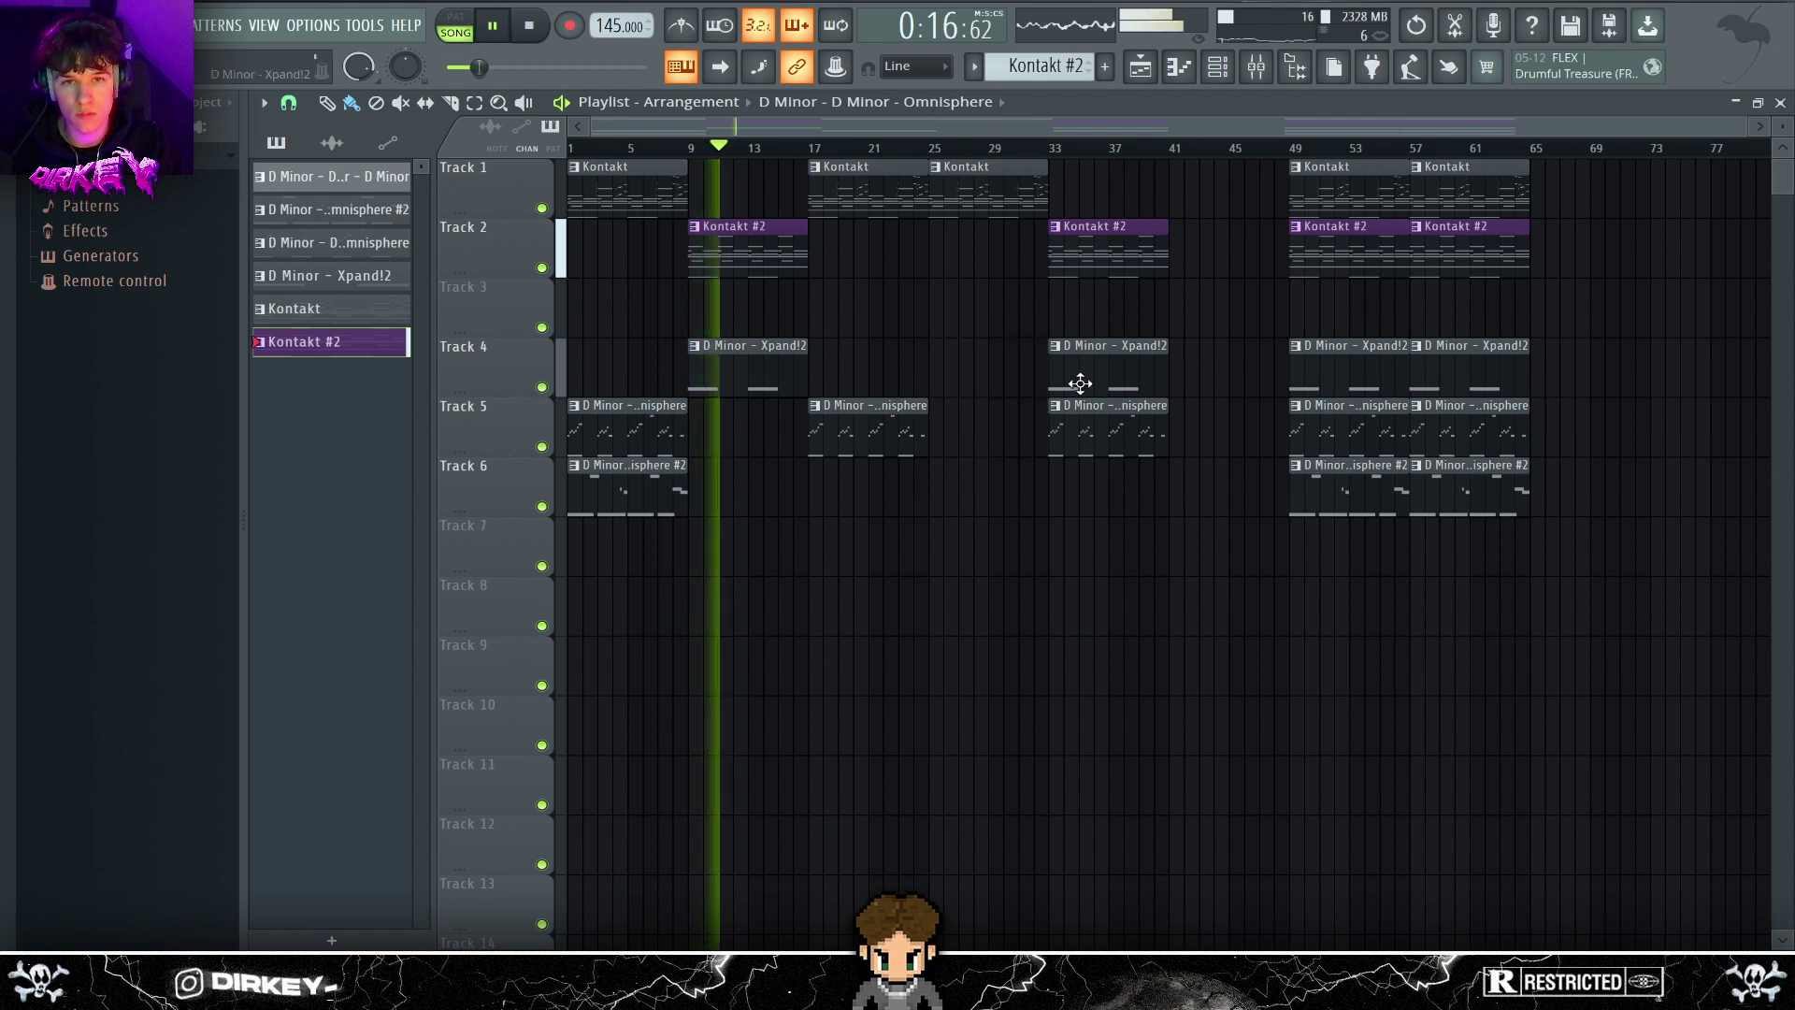
left_click(1023, 375)
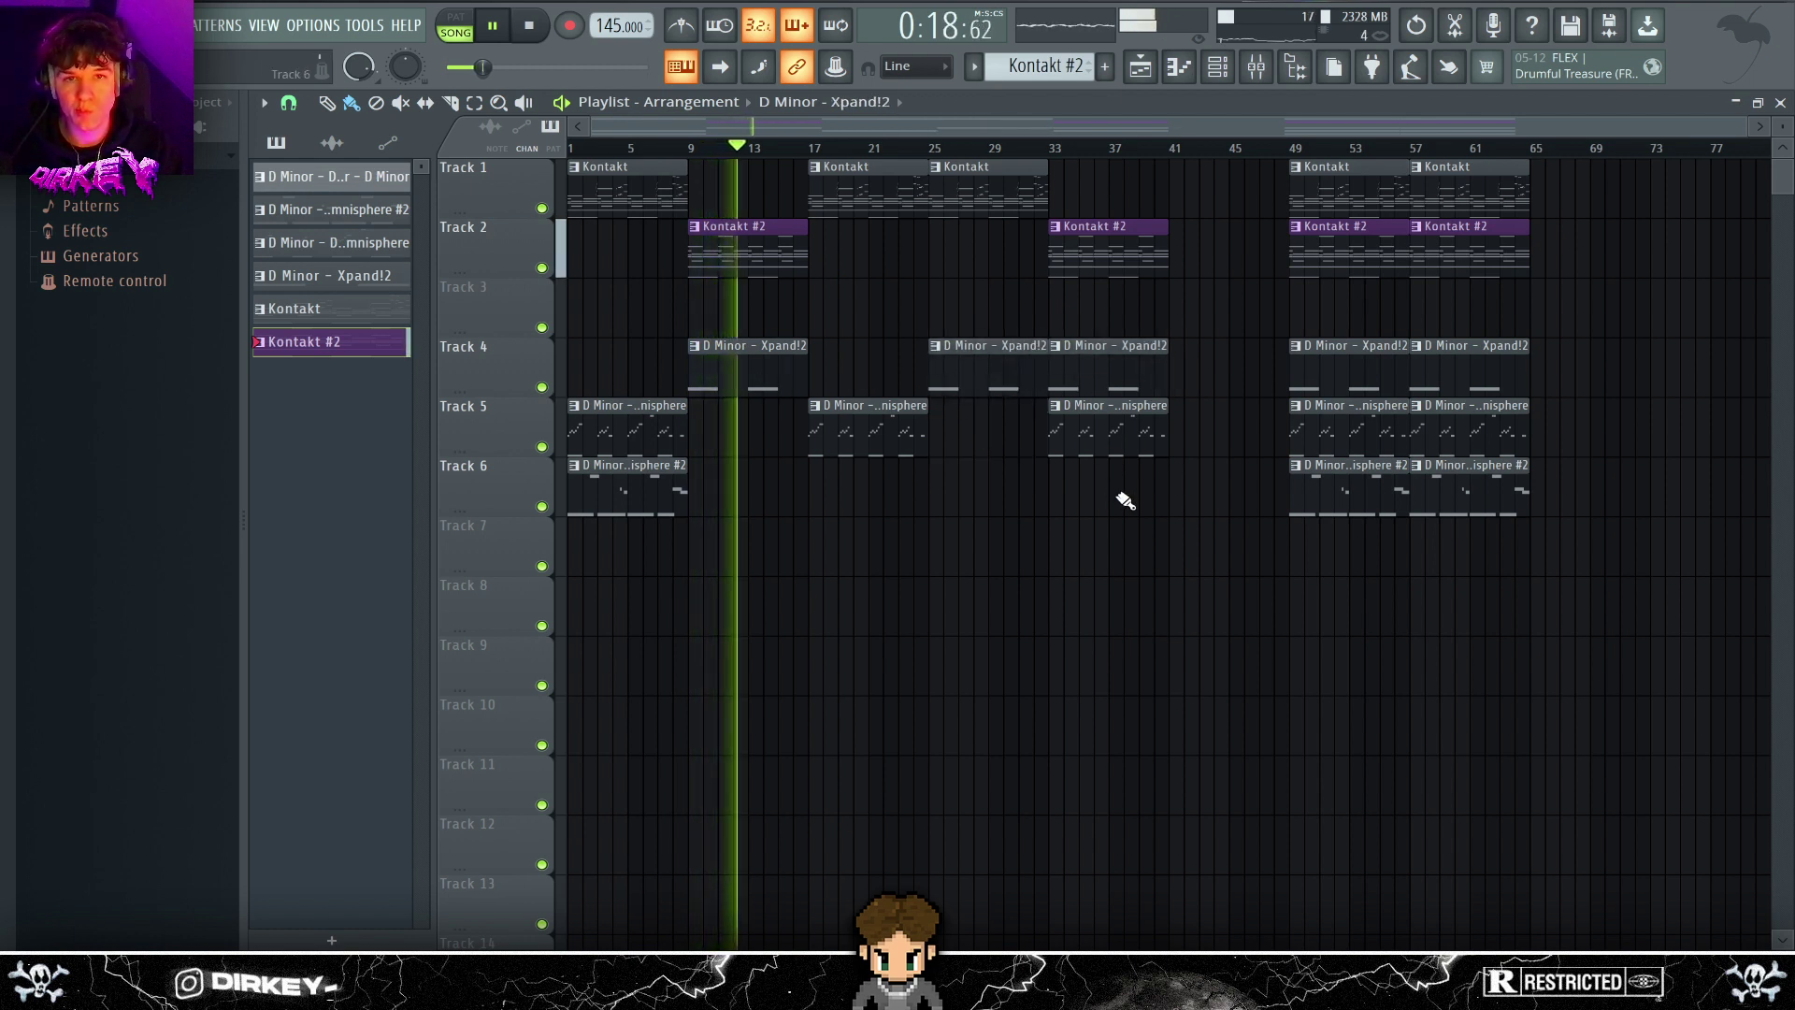
right_click(1109, 438)
right_click(1103, 370)
- Repeat the Kontakt and two Omnisphere clips of bars 1–8 in bars 41–48 and delete all clips from bars 49–64
left_click_drag(620, 514, 641, 118)
left_click_drag(617, 178, 1503, 513)
key("Delete")
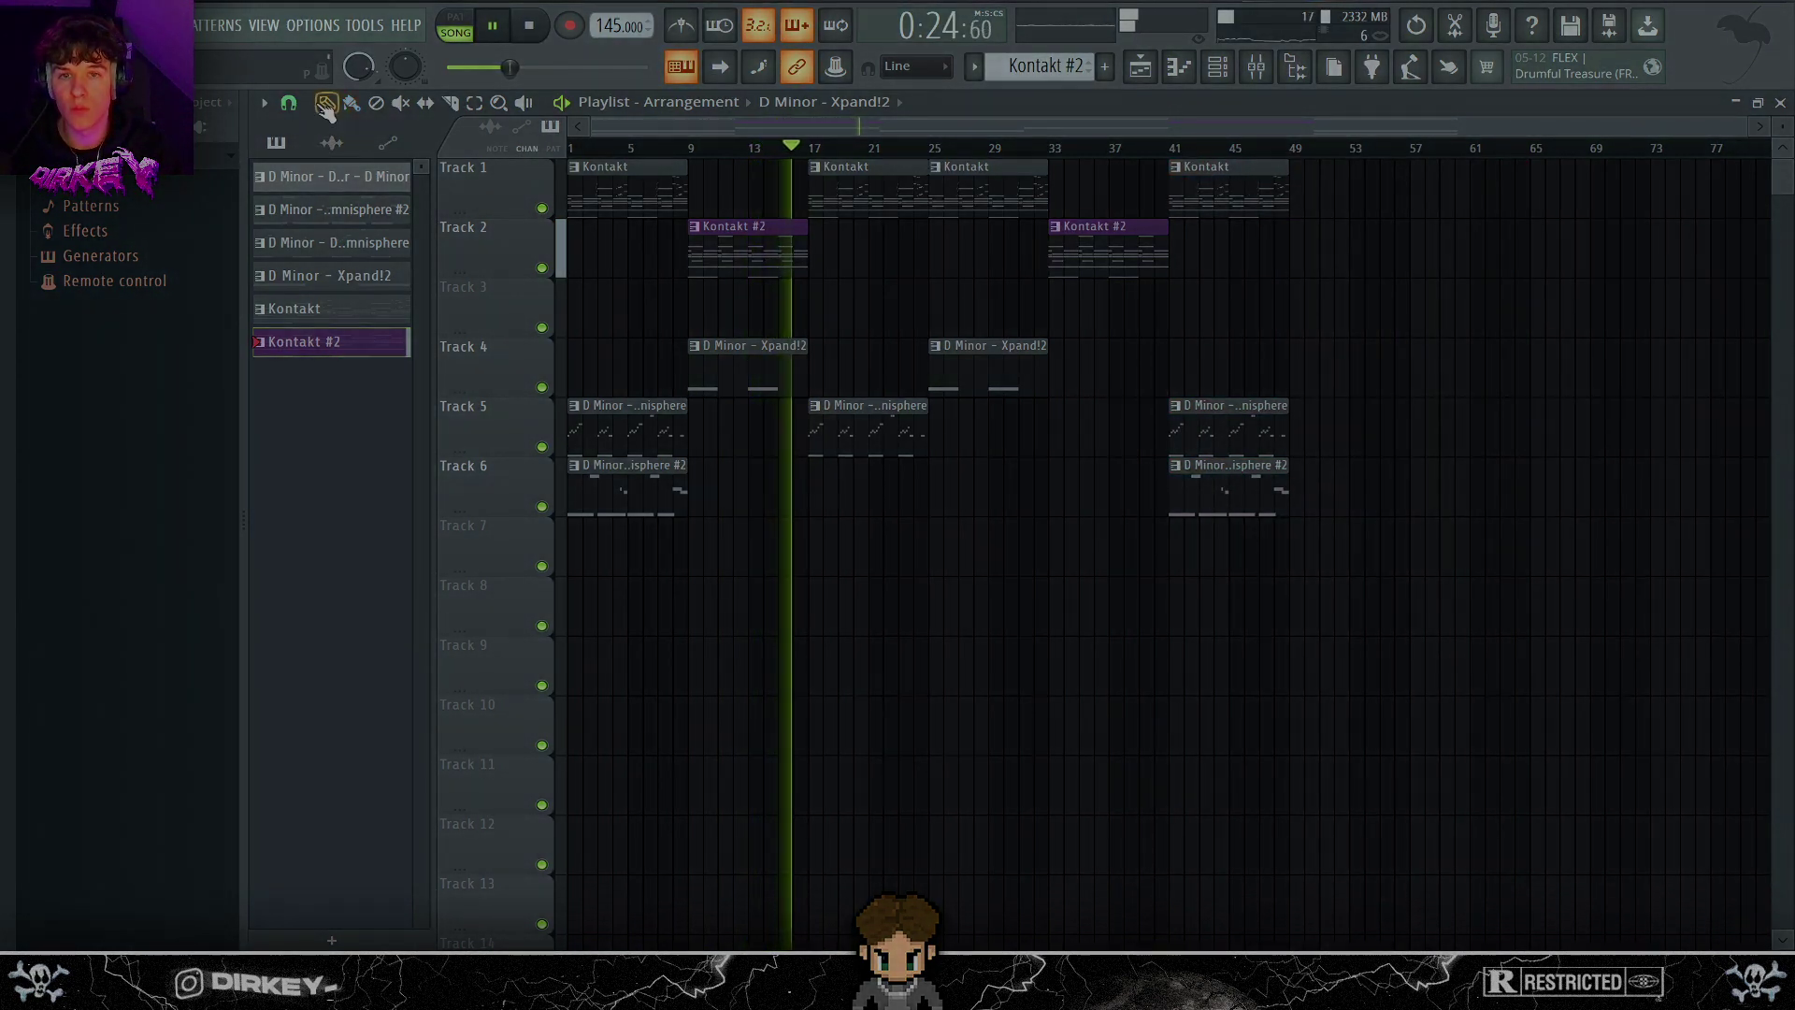
scroll(825, 150, "up", 1)
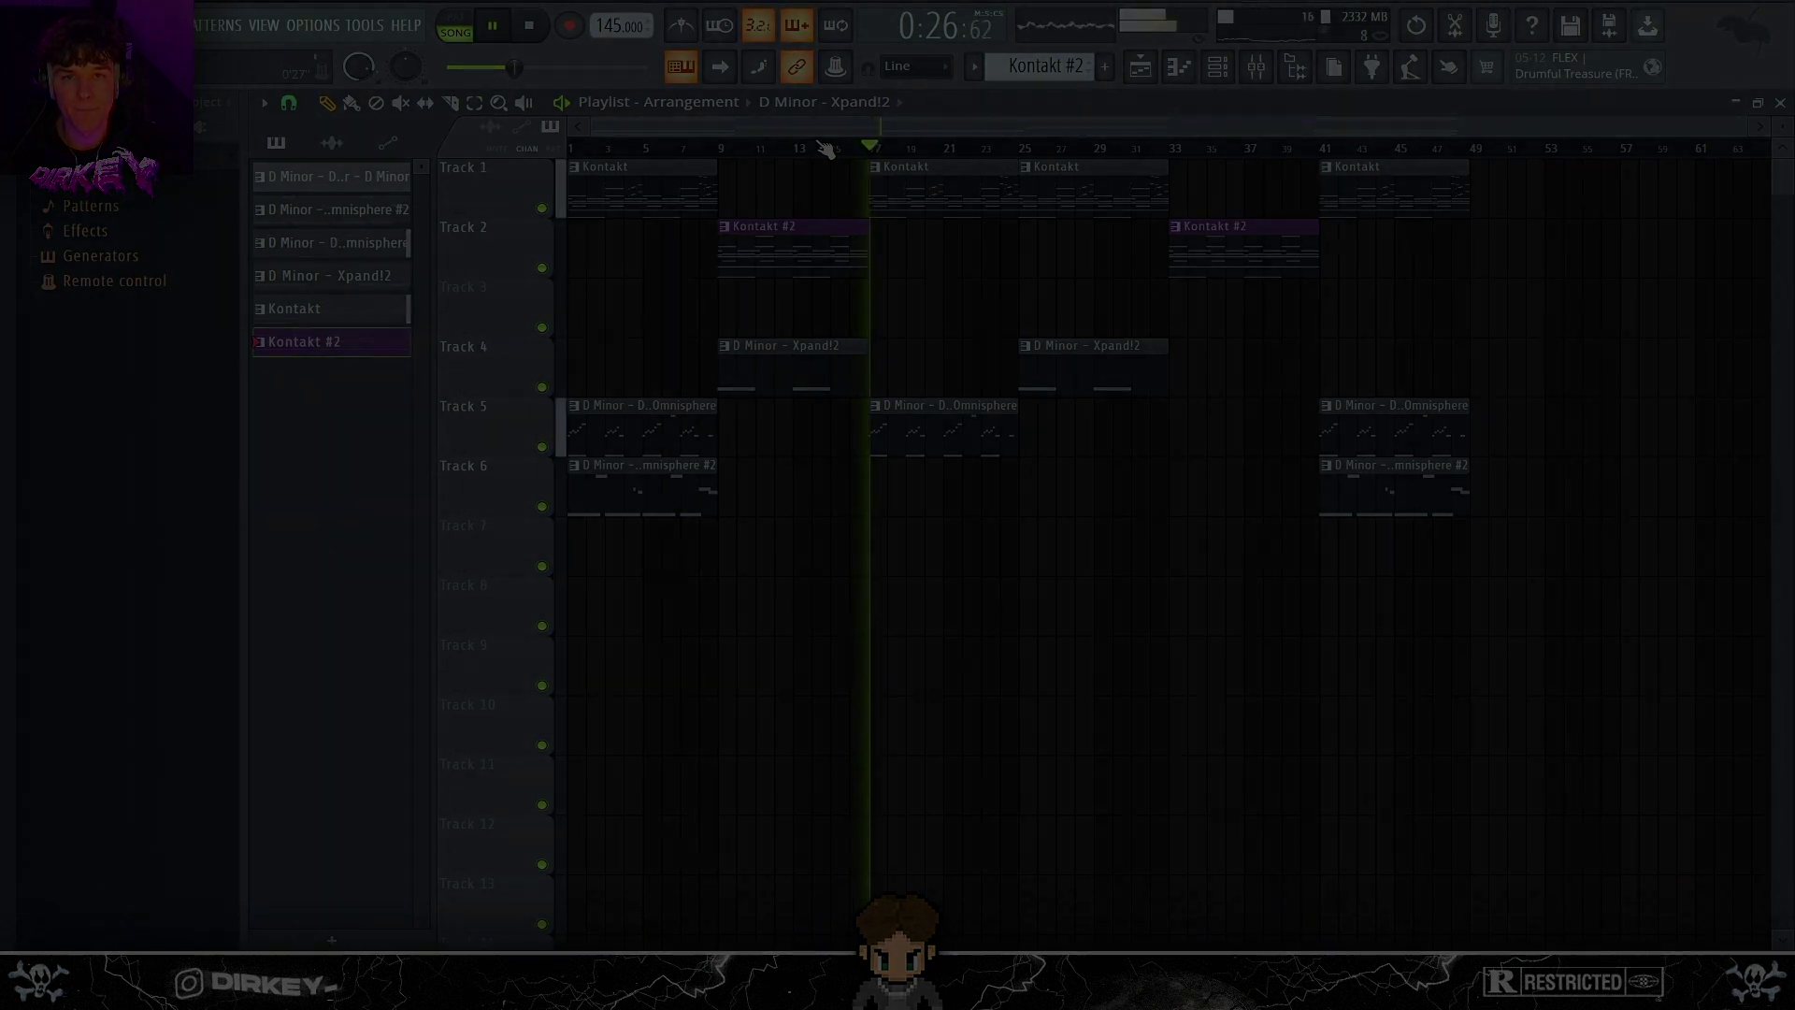